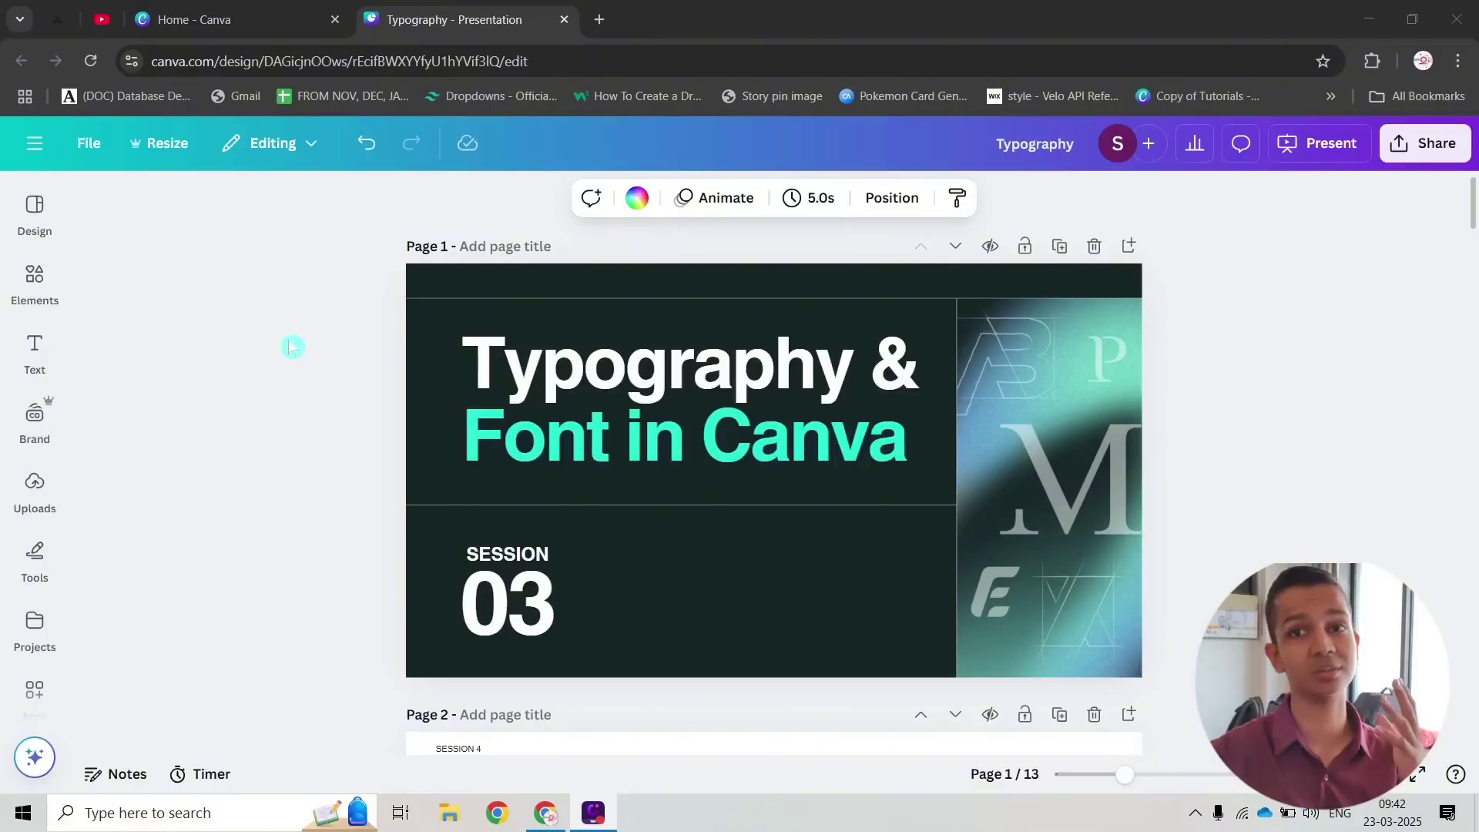
Step: Examine the dripping "See you soon" lettering on the card on page 3
scroll(297, 351, "down", 9)
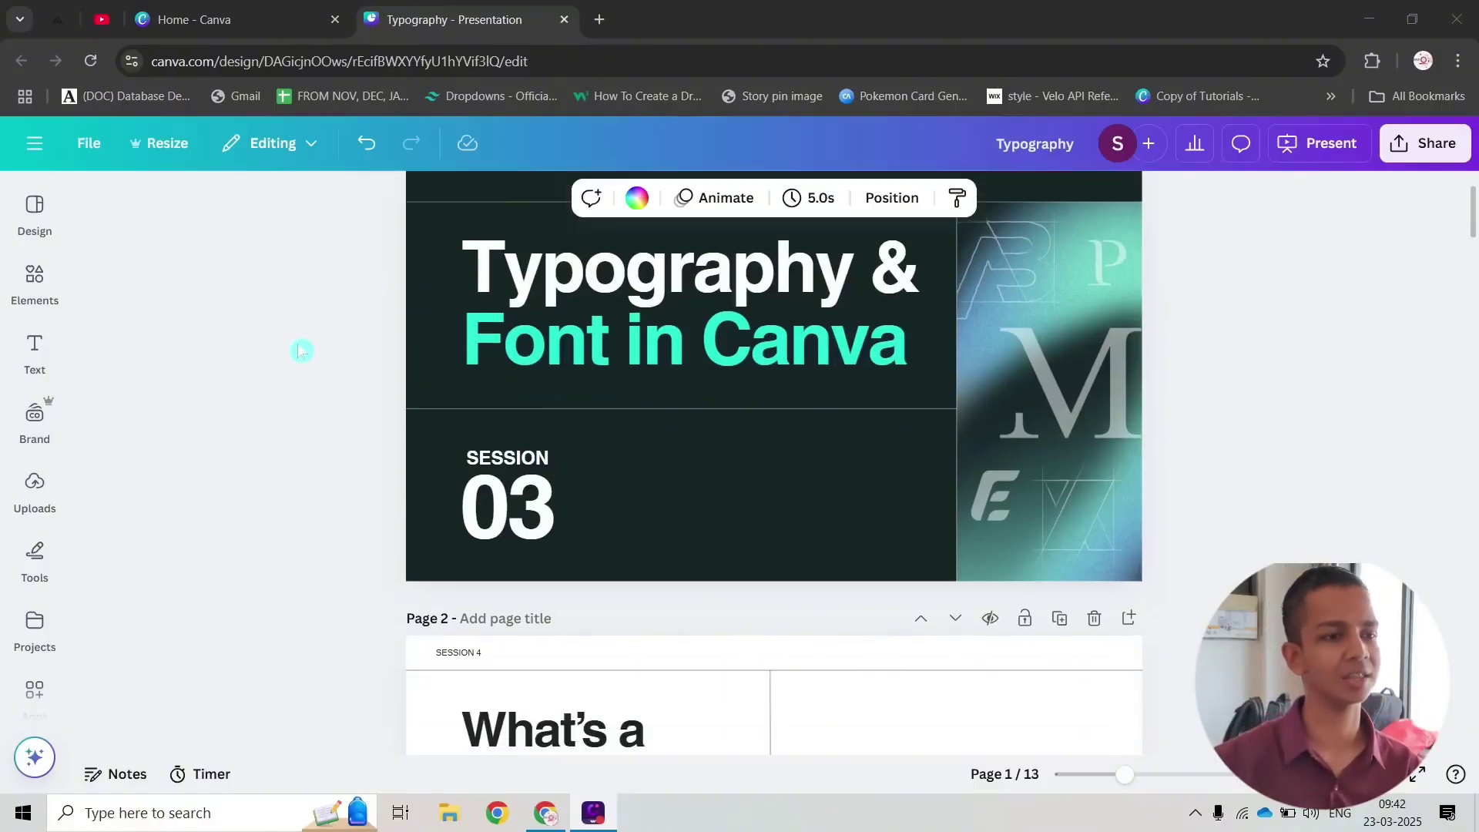
scroll(308, 350, "down", 4)
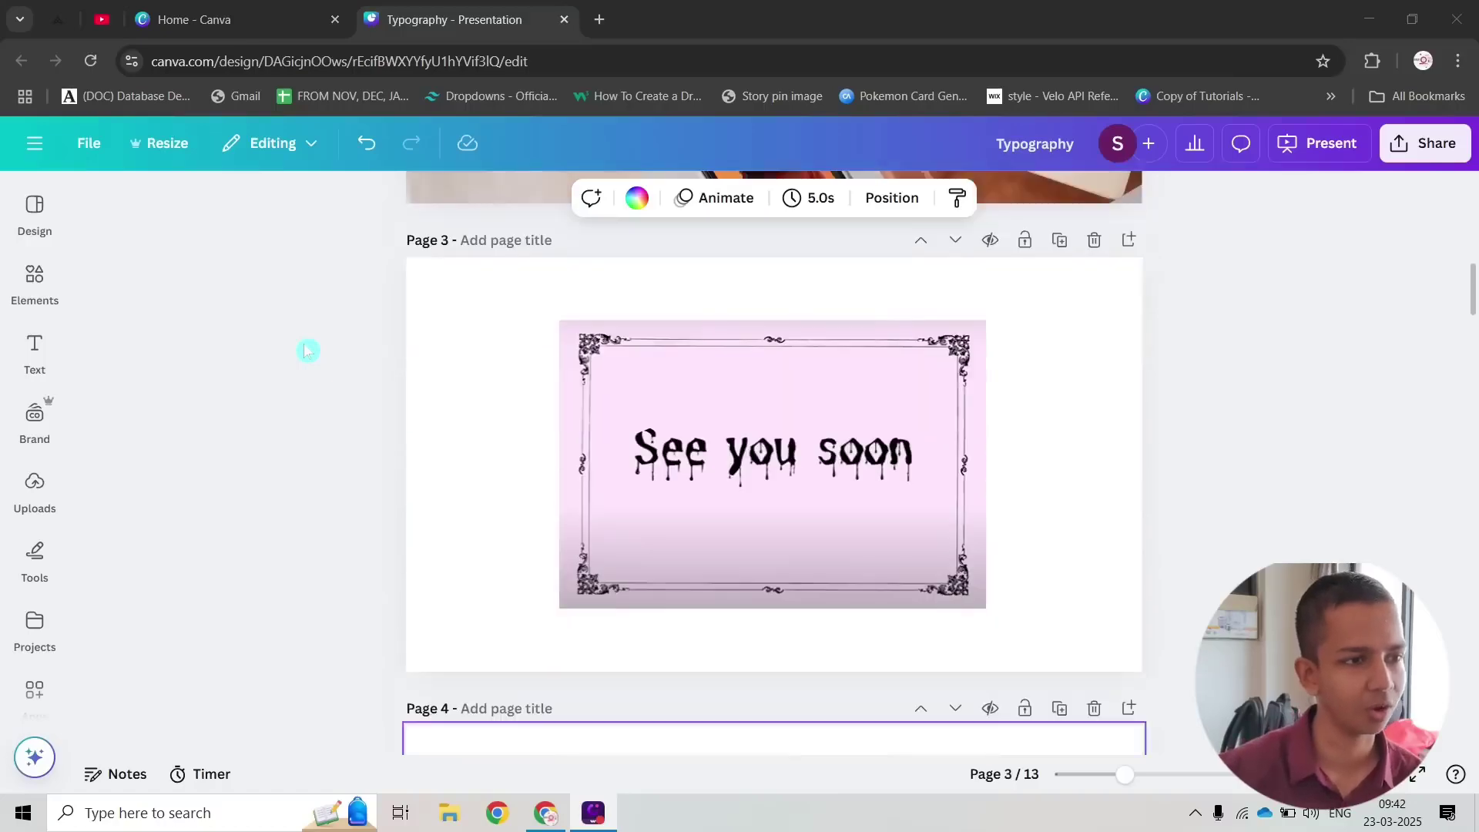
left_click_drag(504, 283, 1039, 609)
left_click(1088, 536)
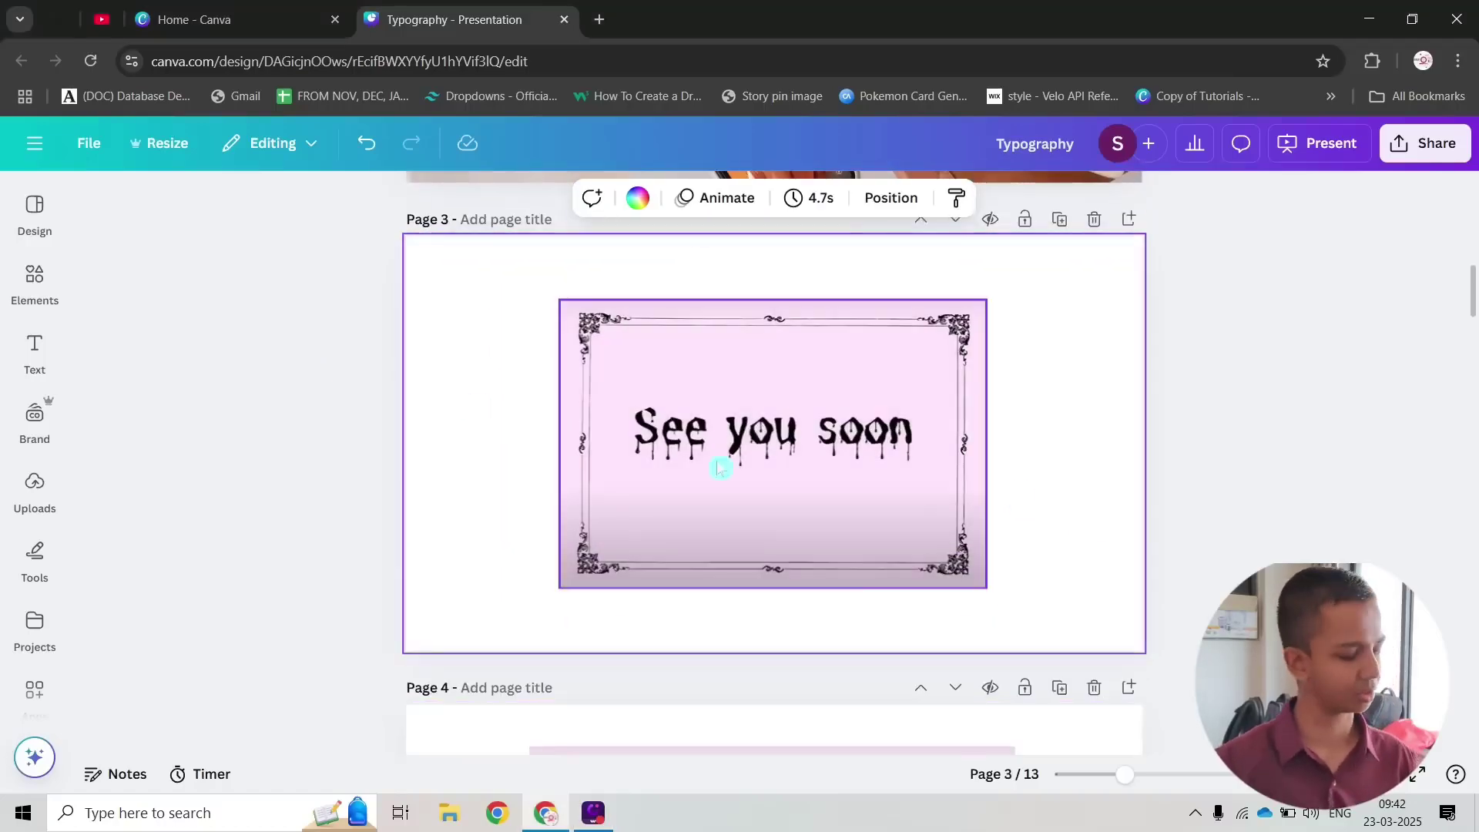
scroll(640, 436, "up", 3, "ctrl")
scroll(646, 440, "down", 3, "ctrl")
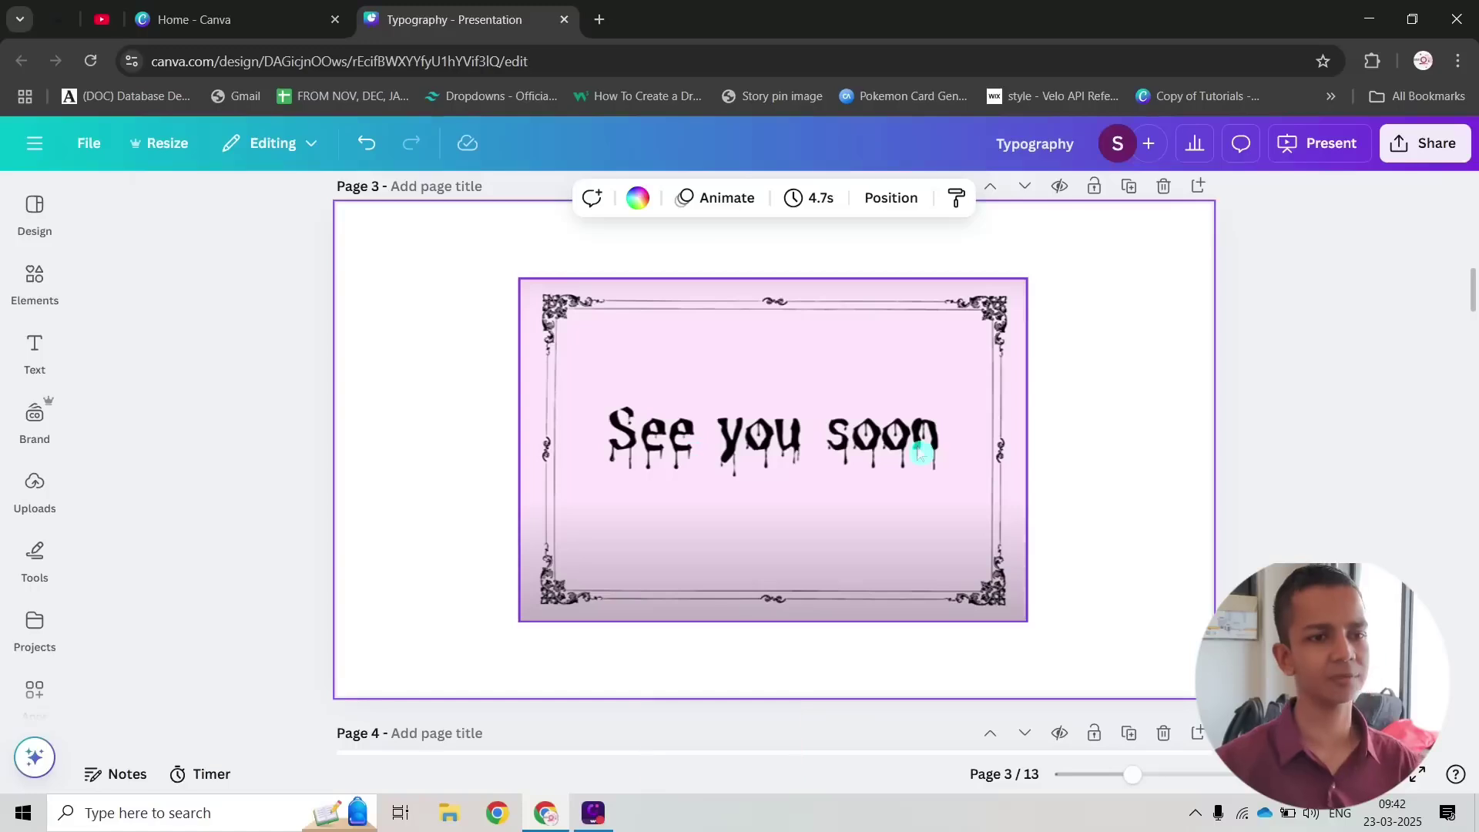
scroll(1238, 433, "up", 1)
scroll(1237, 432, "down", 1)
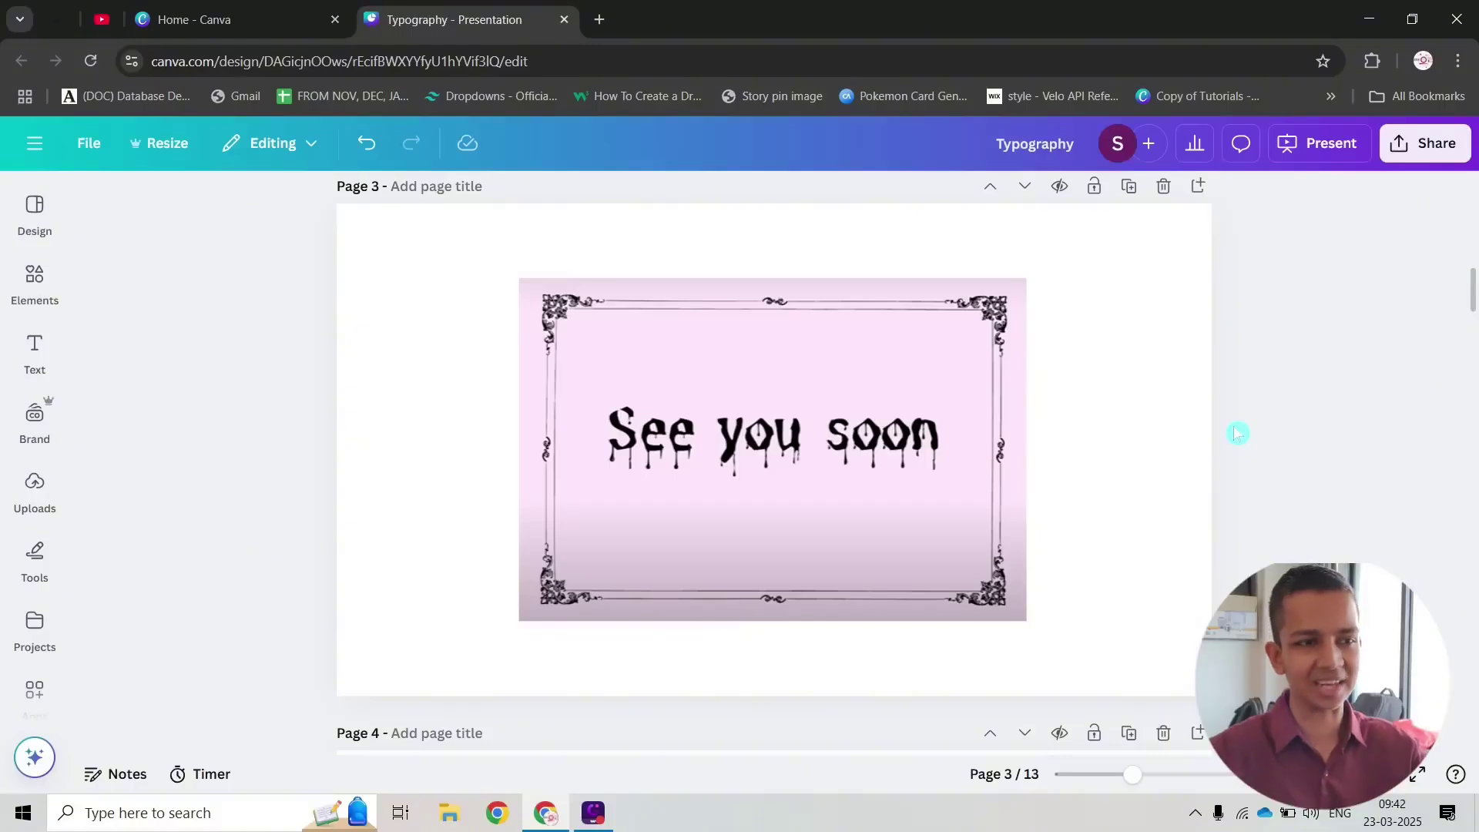
left_click_drag(447, 274, 1139, 459)
left_click(1142, 457)
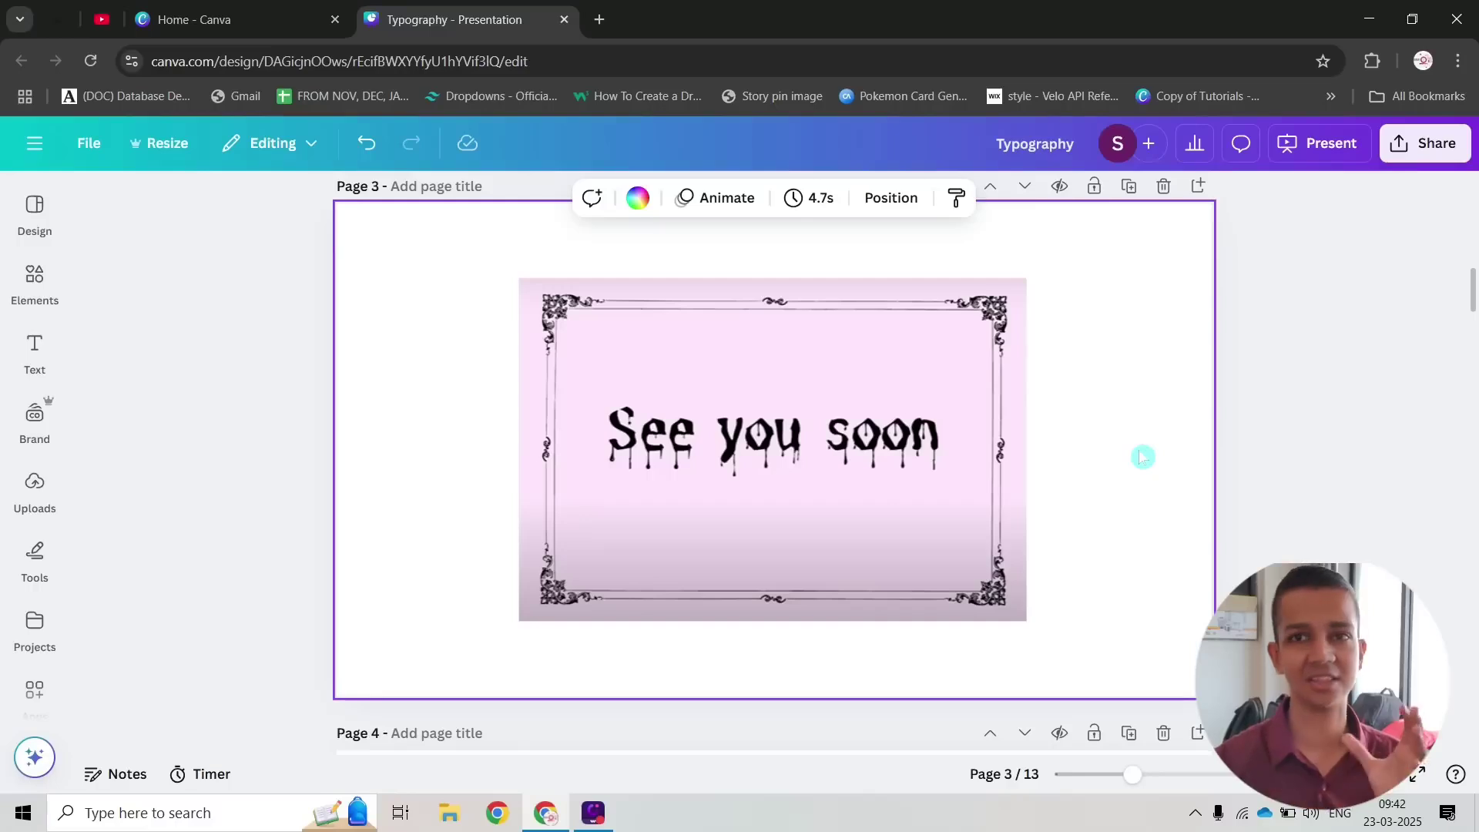
Step: Examine the script "See you soon" card on page 4 and the Helvetica typeface-versus-font comparison on page 5
scroll(320, 354, "down", 6)
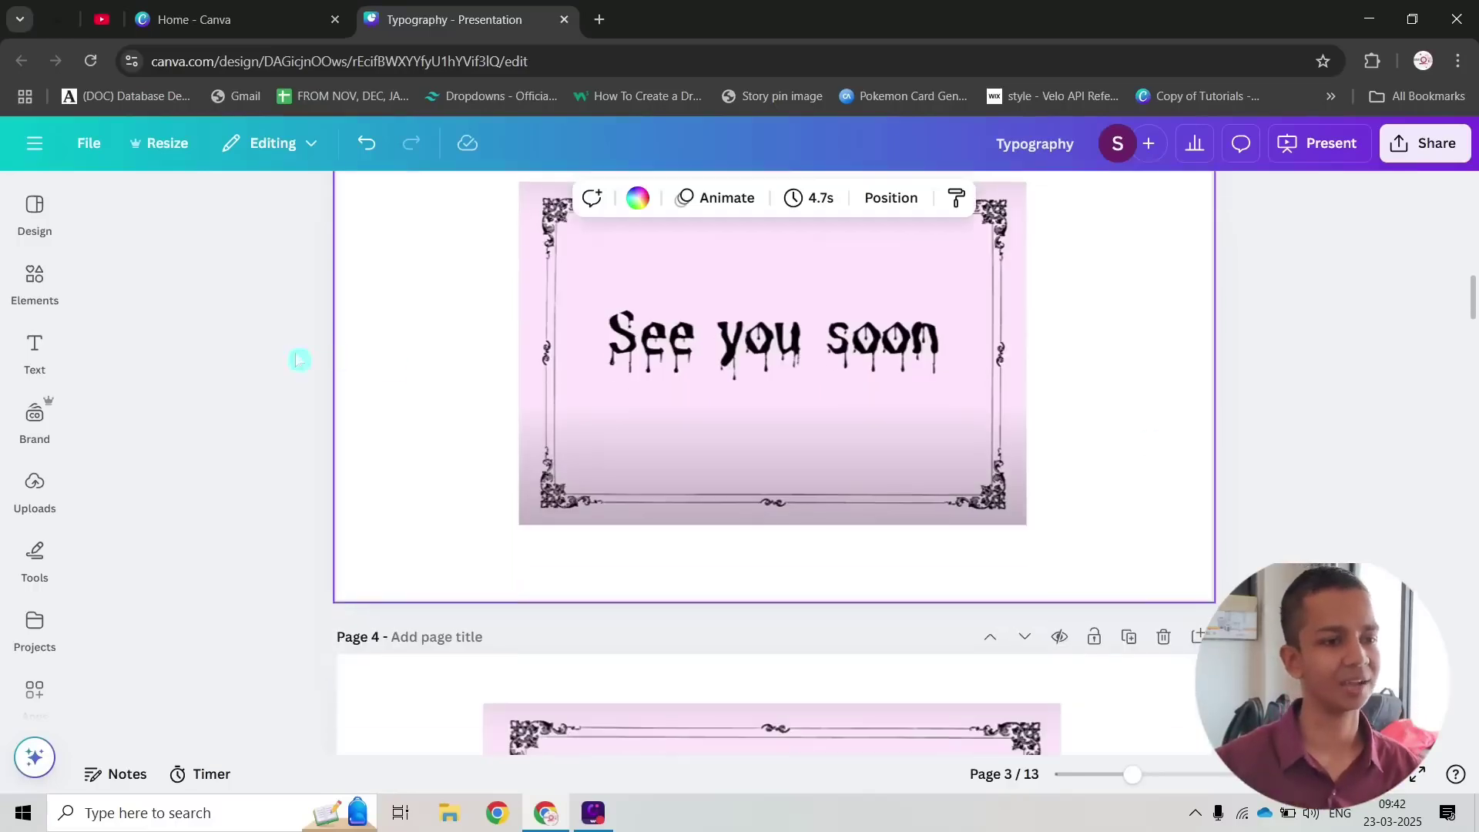
left_click_drag(416, 300, 1101, 724)
key("Return")
left_click(1147, 614)
left_click(280, 378)
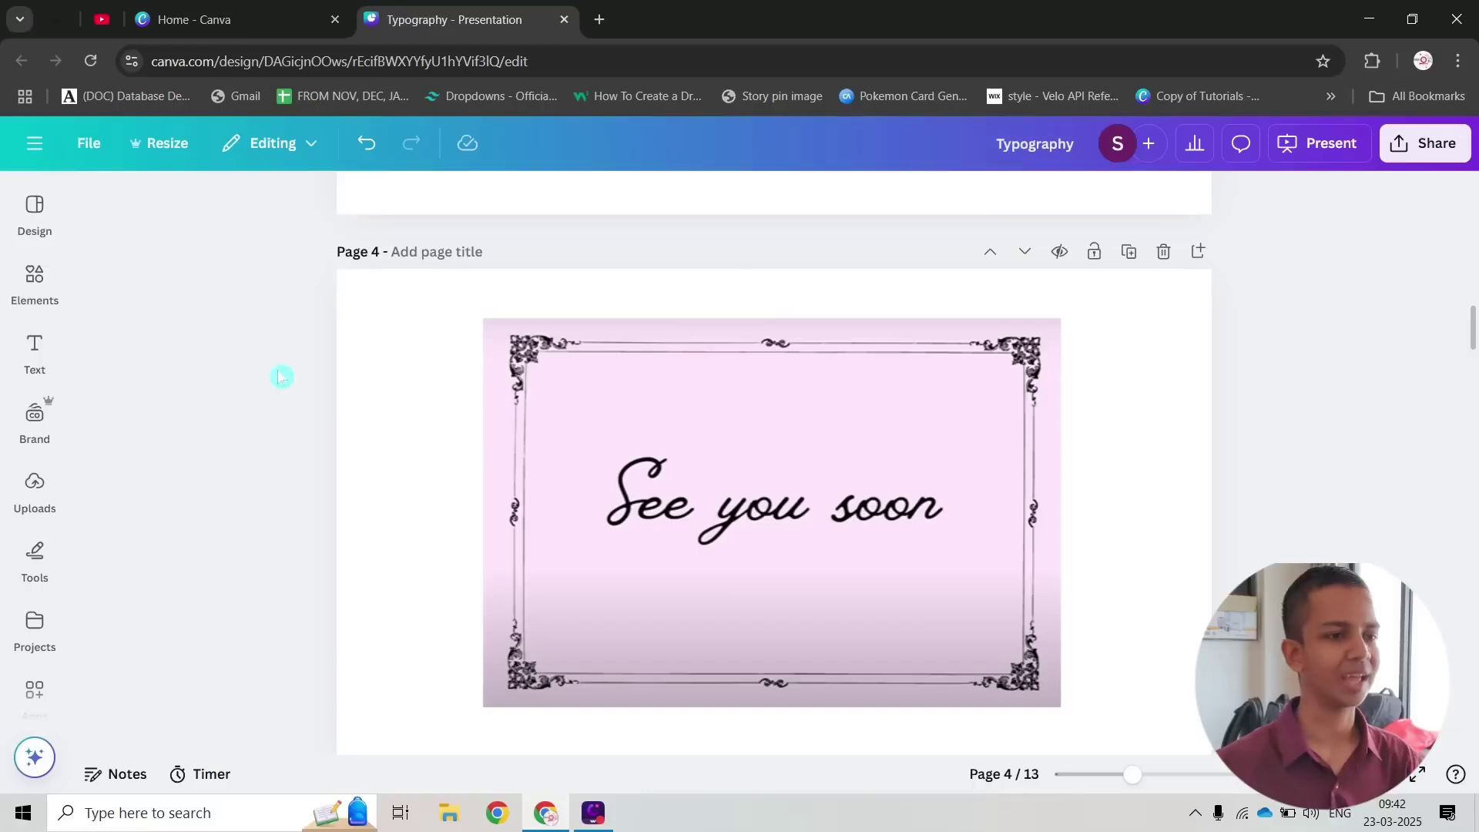
left_click(445, 326)
left_click_drag(433, 292, 1101, 734)
left_click(1153, 636)
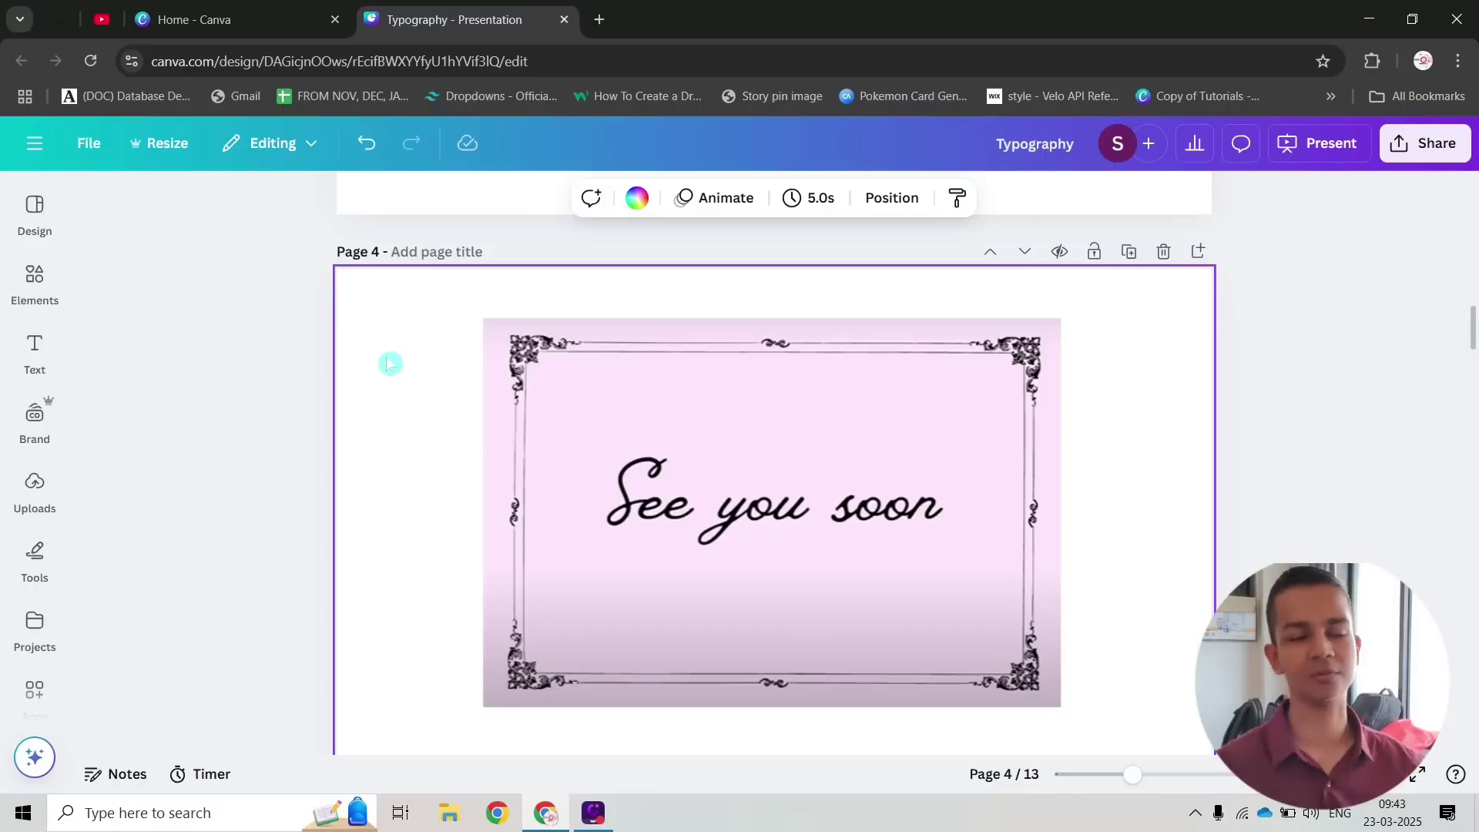
scroll(390, 363, "down", 7)
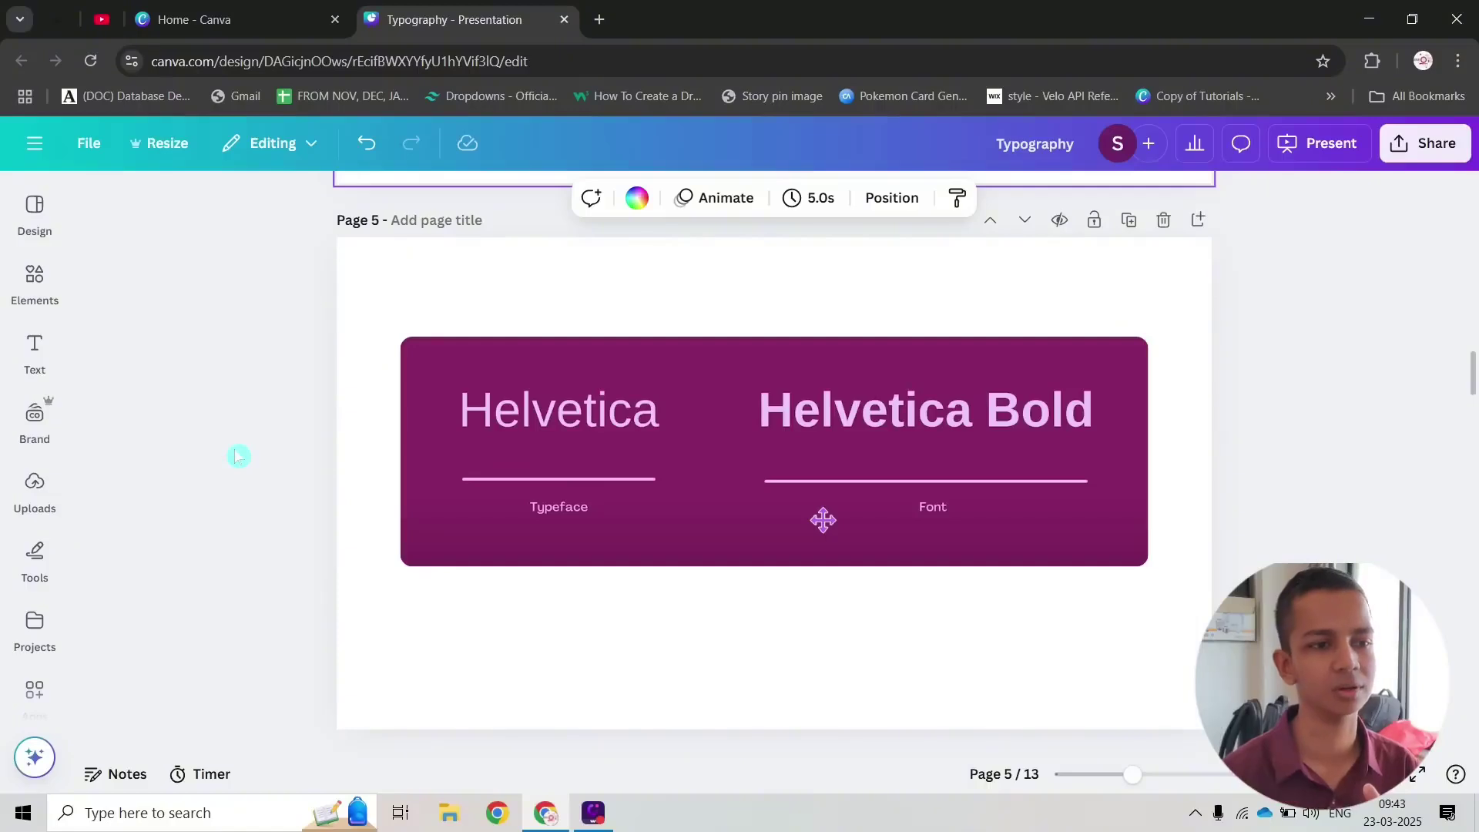
left_click_drag(370, 339, 1184, 598)
left_click(1196, 597)
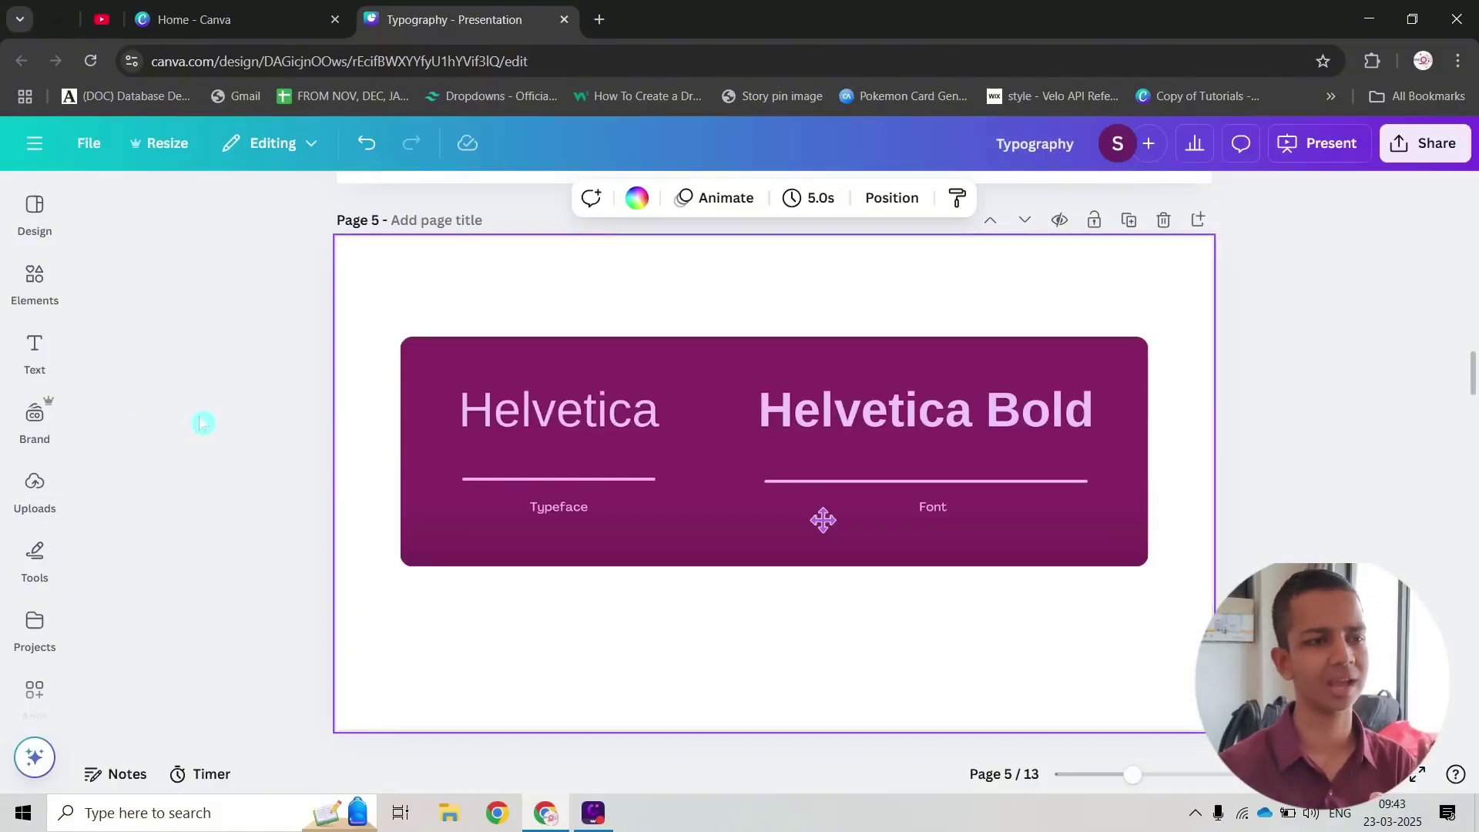
Step: Delete the existing paragraph text from page 6
scroll(202, 423, "down", 6)
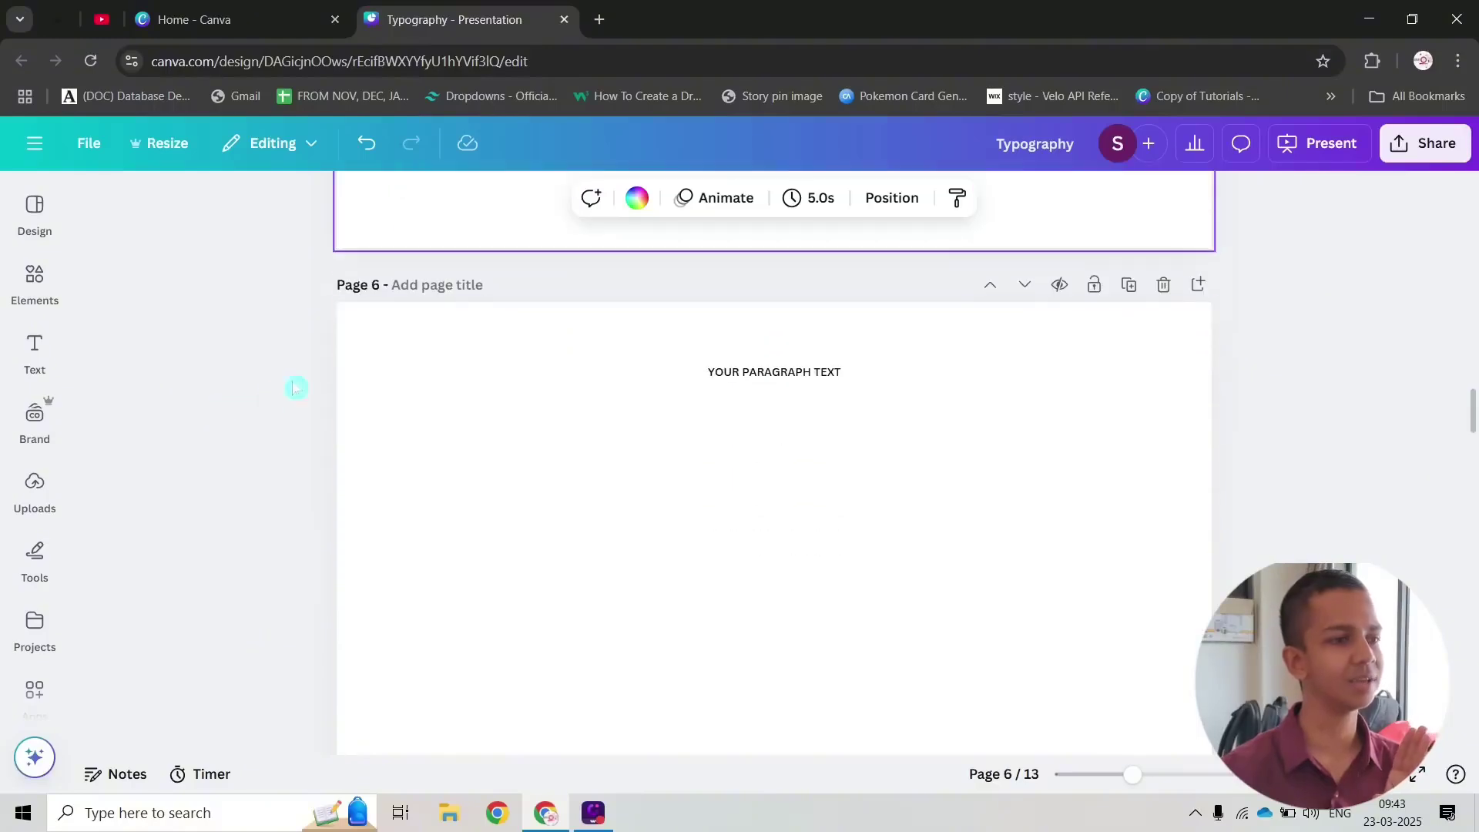
left_click_drag(542, 369, 901, 429)
key("BackSpace")
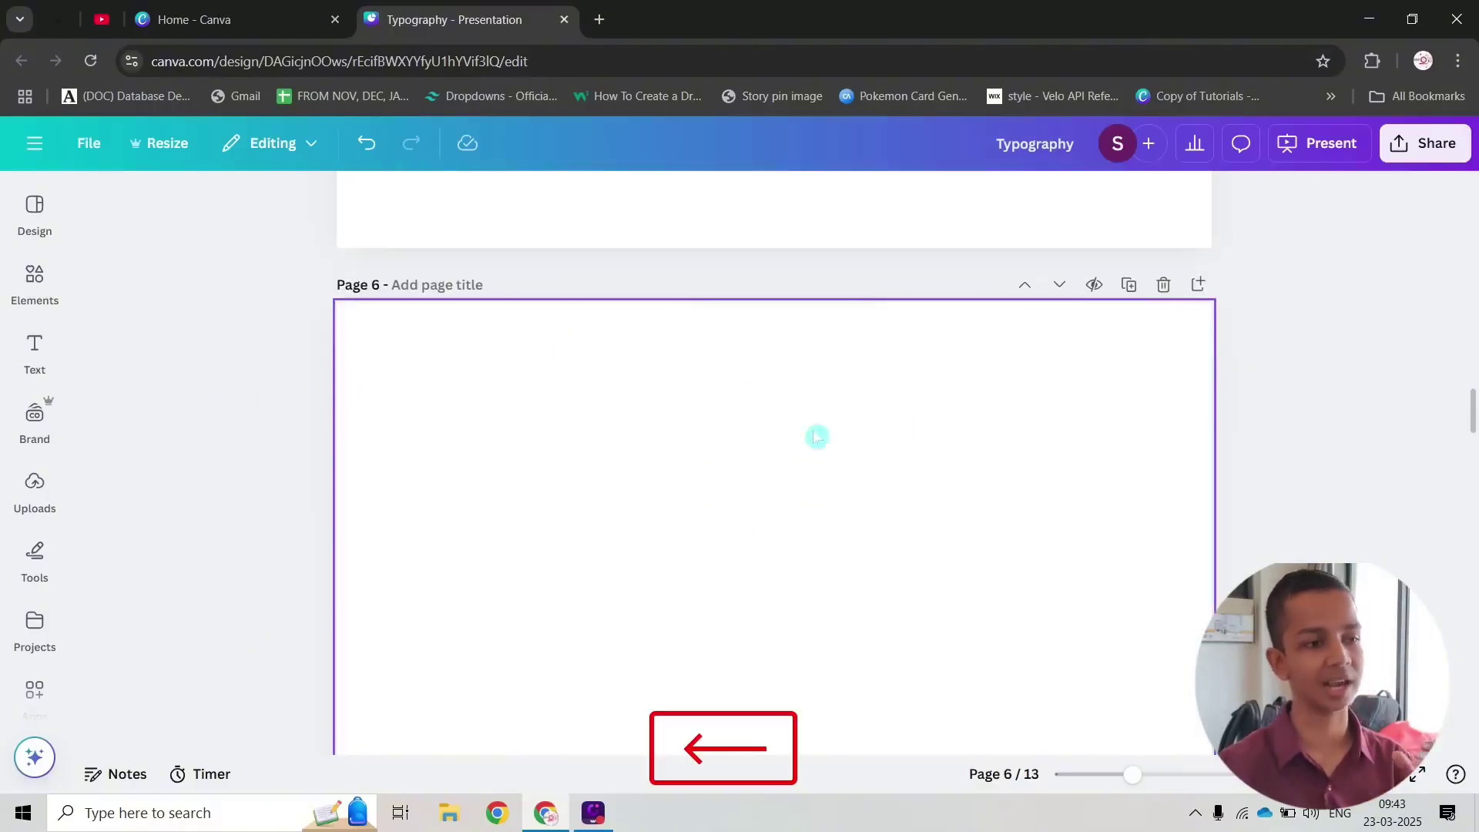
Step: Add a trial text box to page 6 and delete it again
key("t")
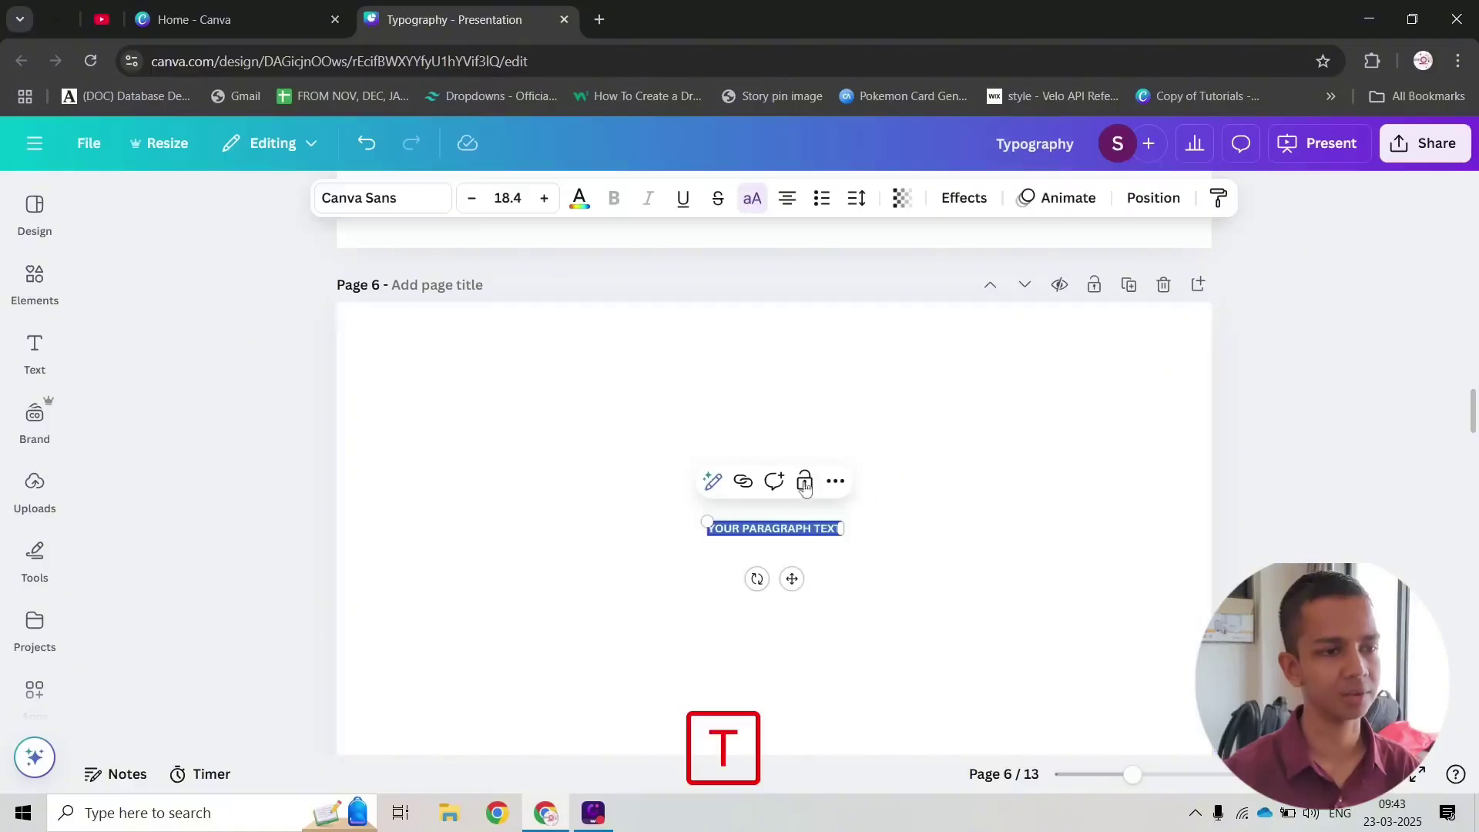
left_click(672, 501)
left_click_drag(673, 500, 881, 591)
key("BackSpace")
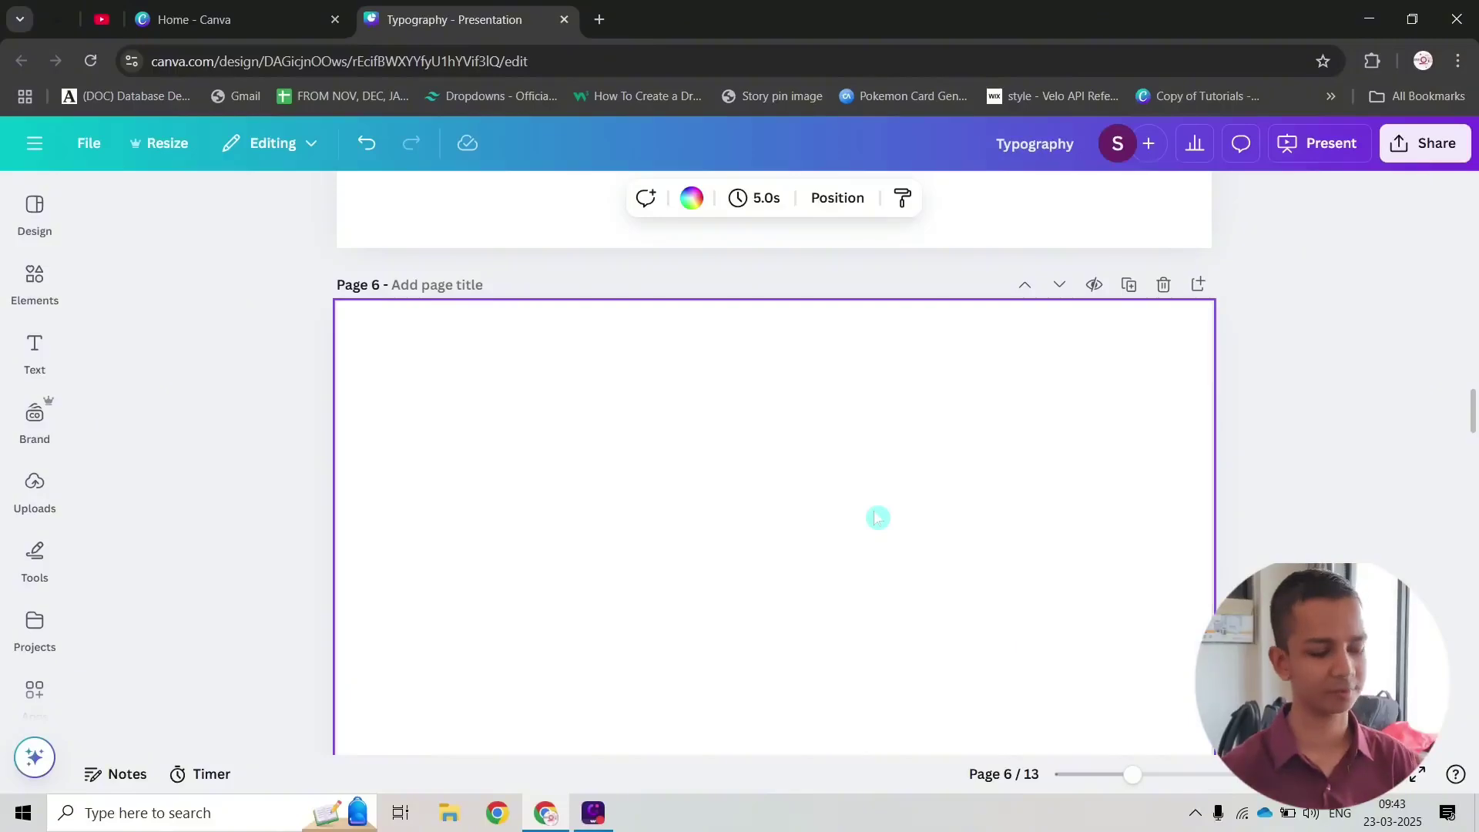
Step: Add a new text box to page 6 and move it up to the upper part of the page, centred
key("t")
left_click(912, 552)
left_click_drag(628, 495, 852, 594)
left_click_drag(793, 535, 792, 400)
left_click(873, 515)
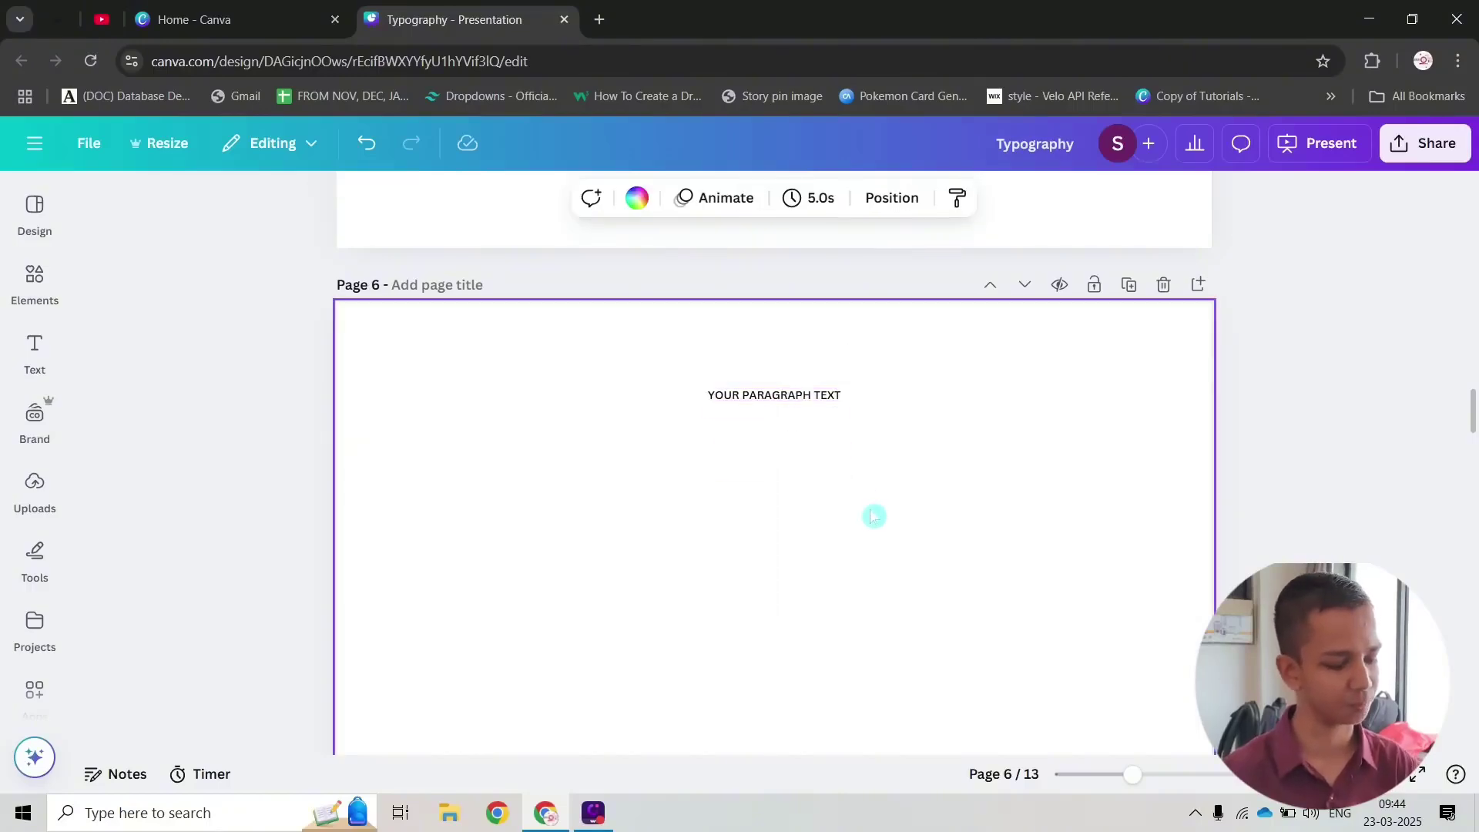
Step: Add a square, a circle and a line to page 6 one by one, moving each off the page to remove it
key("r")
left_click(888, 545)
left_click_drag(775, 522, 1333, 354)
key("c")
left_click_drag(806, 547, 1348, 443)
key("l")
left_click(882, 627)
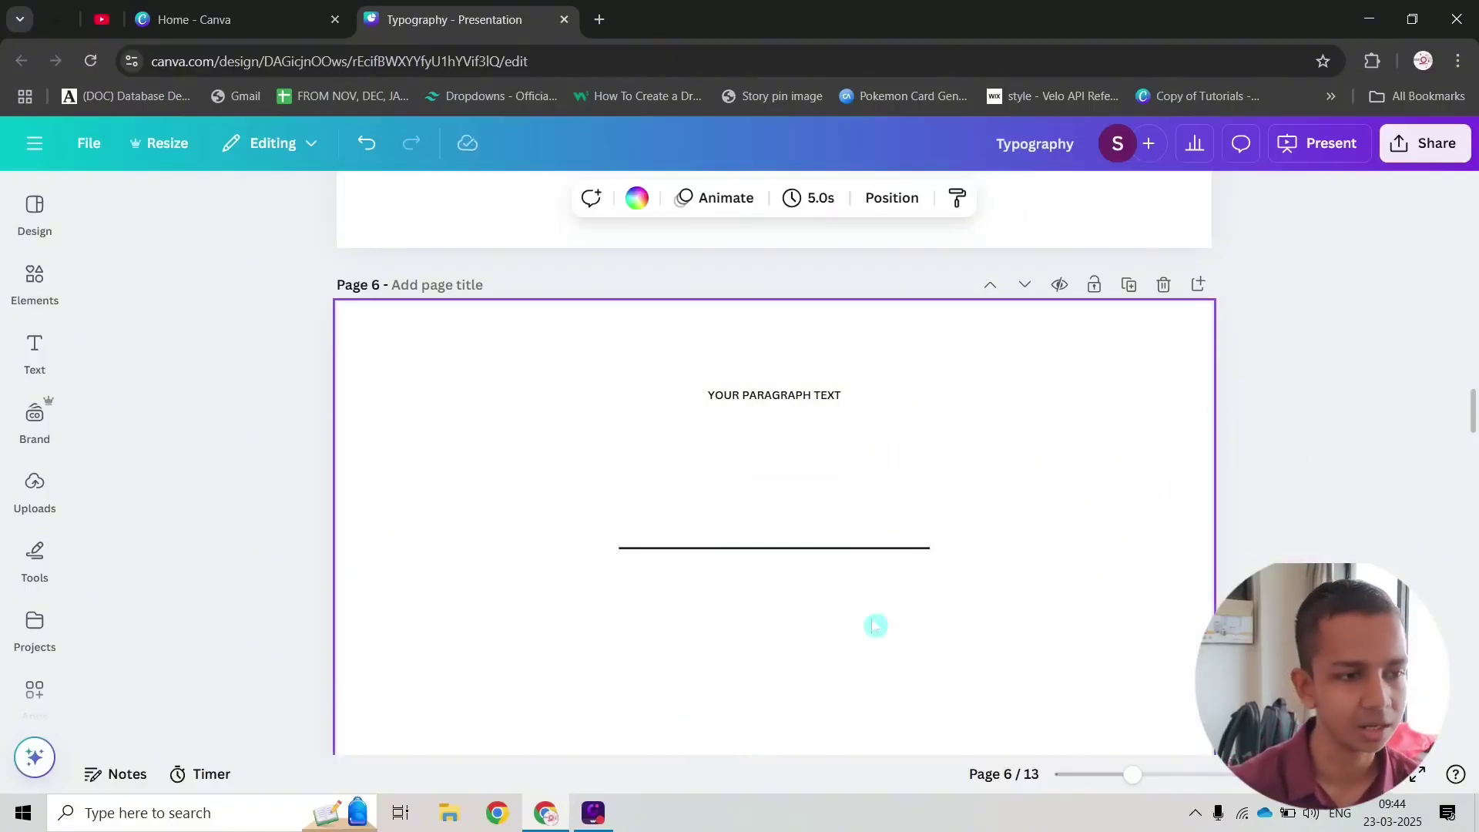
left_click(797, 550)
left_click_drag(800, 587, 1348, 466)
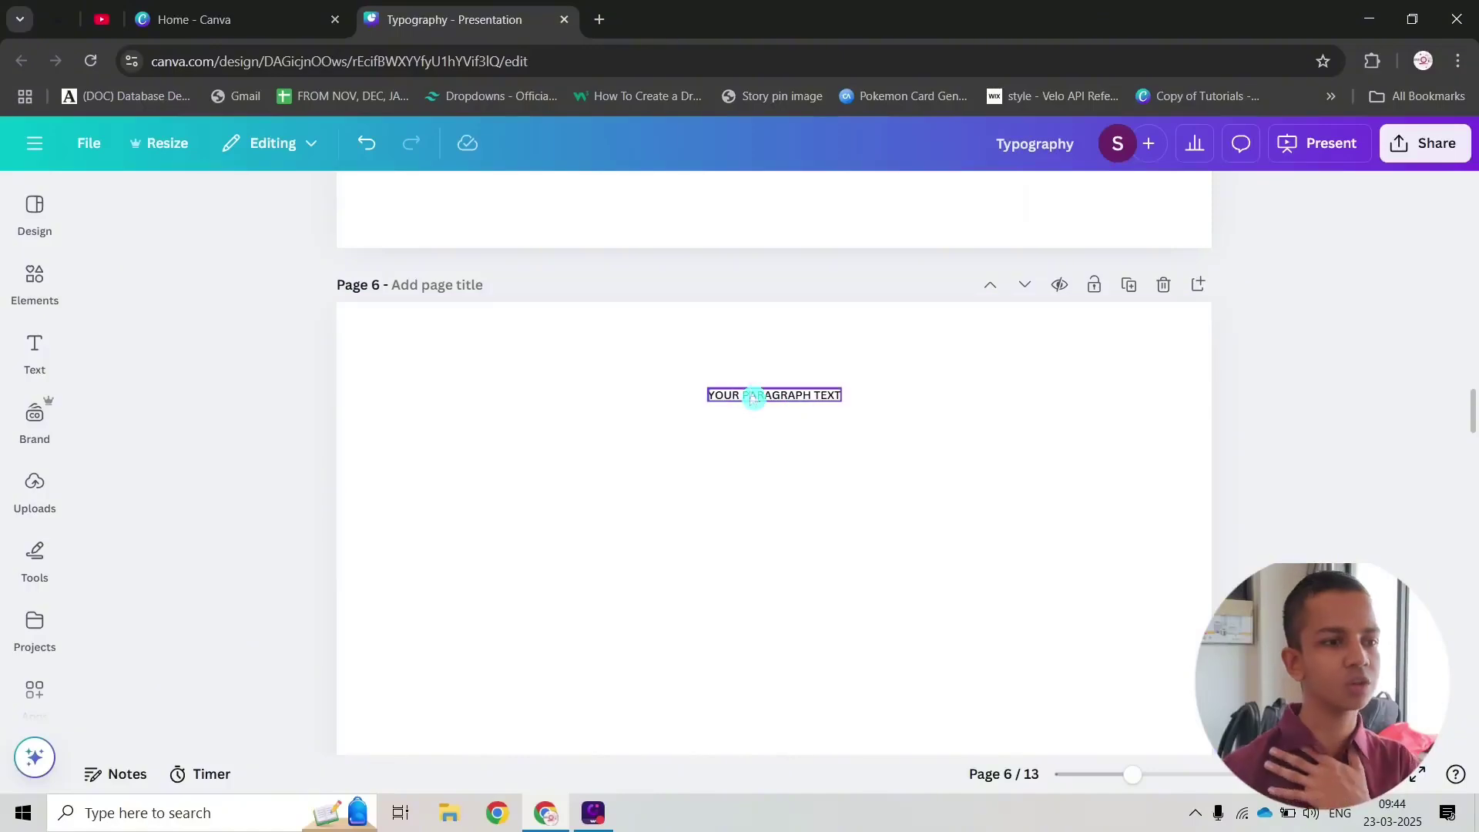
Step: Enlarge the paragraph text on page 6 to about size 36.8 and centre it near the top of the page
left_click(722, 389)
left_click_drag(708, 388, 583, 352)
left_click_drag(724, 439, 793, 429)
left_click(818, 416)
left_click(793, 370)
left_click(920, 446)
double_click(740, 367)
left_click(832, 387)
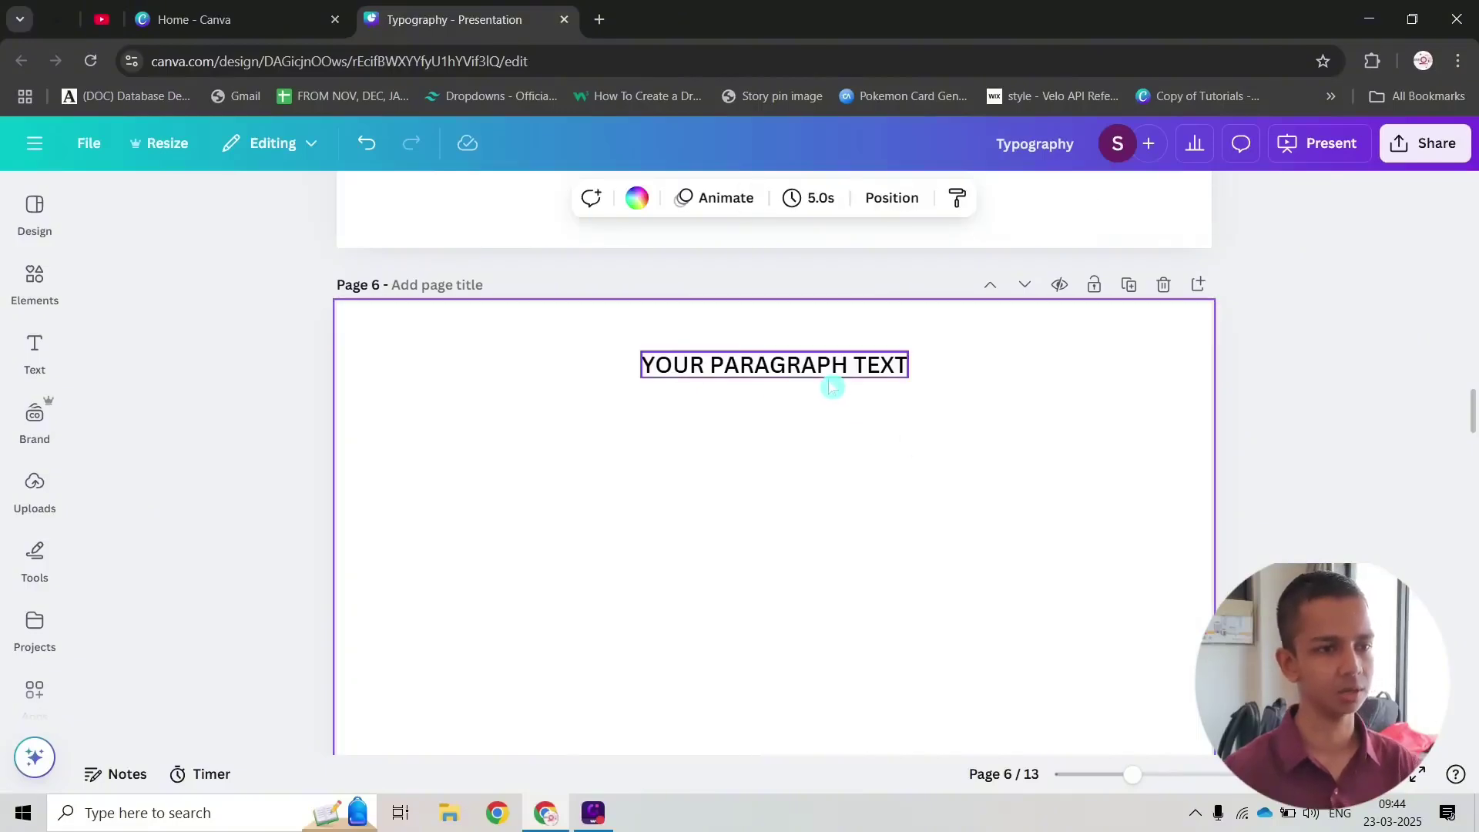
Step: Duplicate the paragraph text three times, stacking the copies at equal spacing below the original
left_click(817, 377)
key("ctrl+d")
left_click_drag(801, 429, 793, 473)
key("ctrl+d")
key("ctrl+d")
left_click(1058, 546)
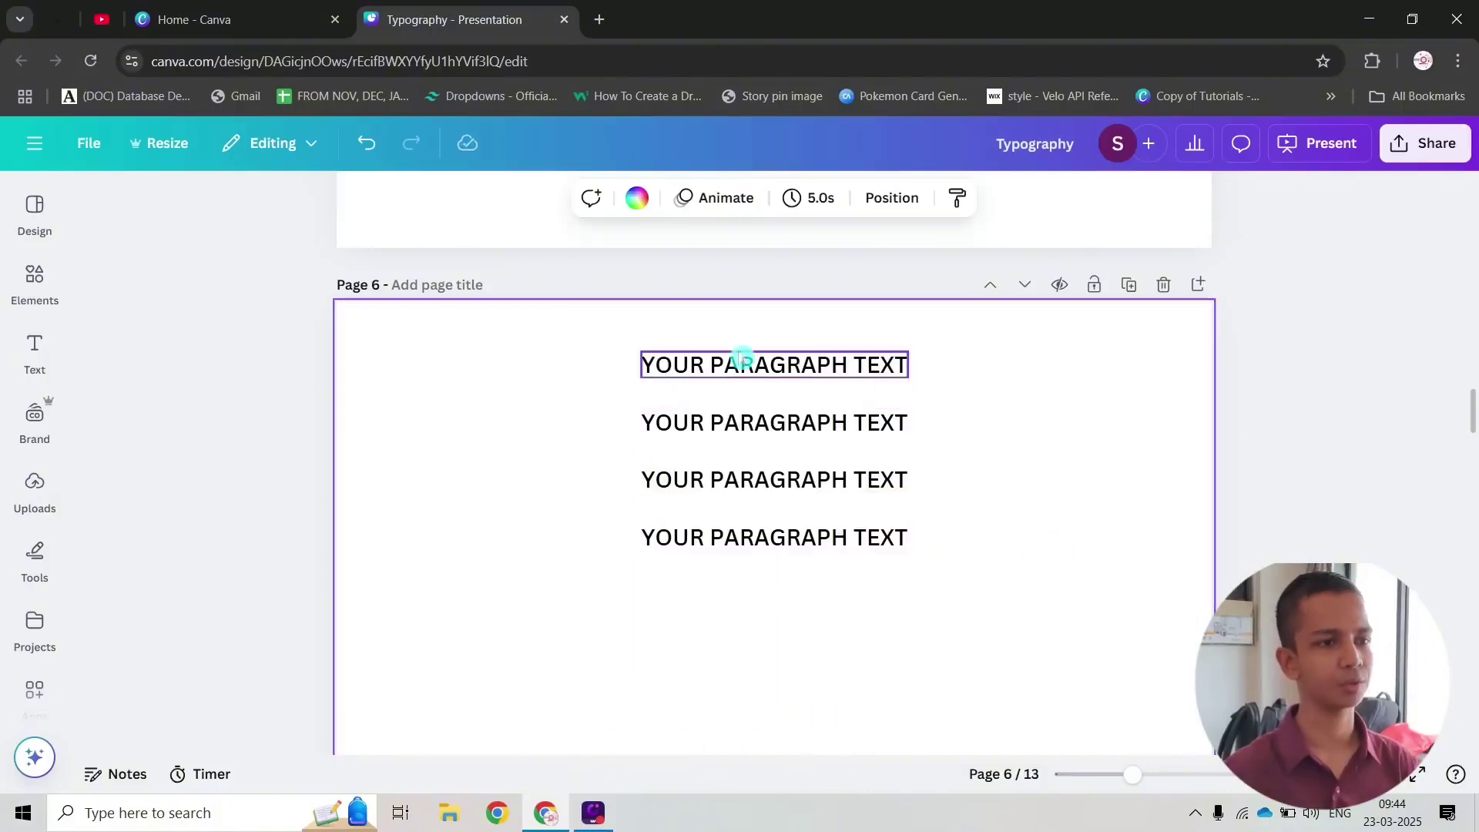
left_click_drag(565, 352, 1015, 595)
left_click(1055, 556)
left_click_drag(571, 320, 1025, 604)
left_click(1077, 481)
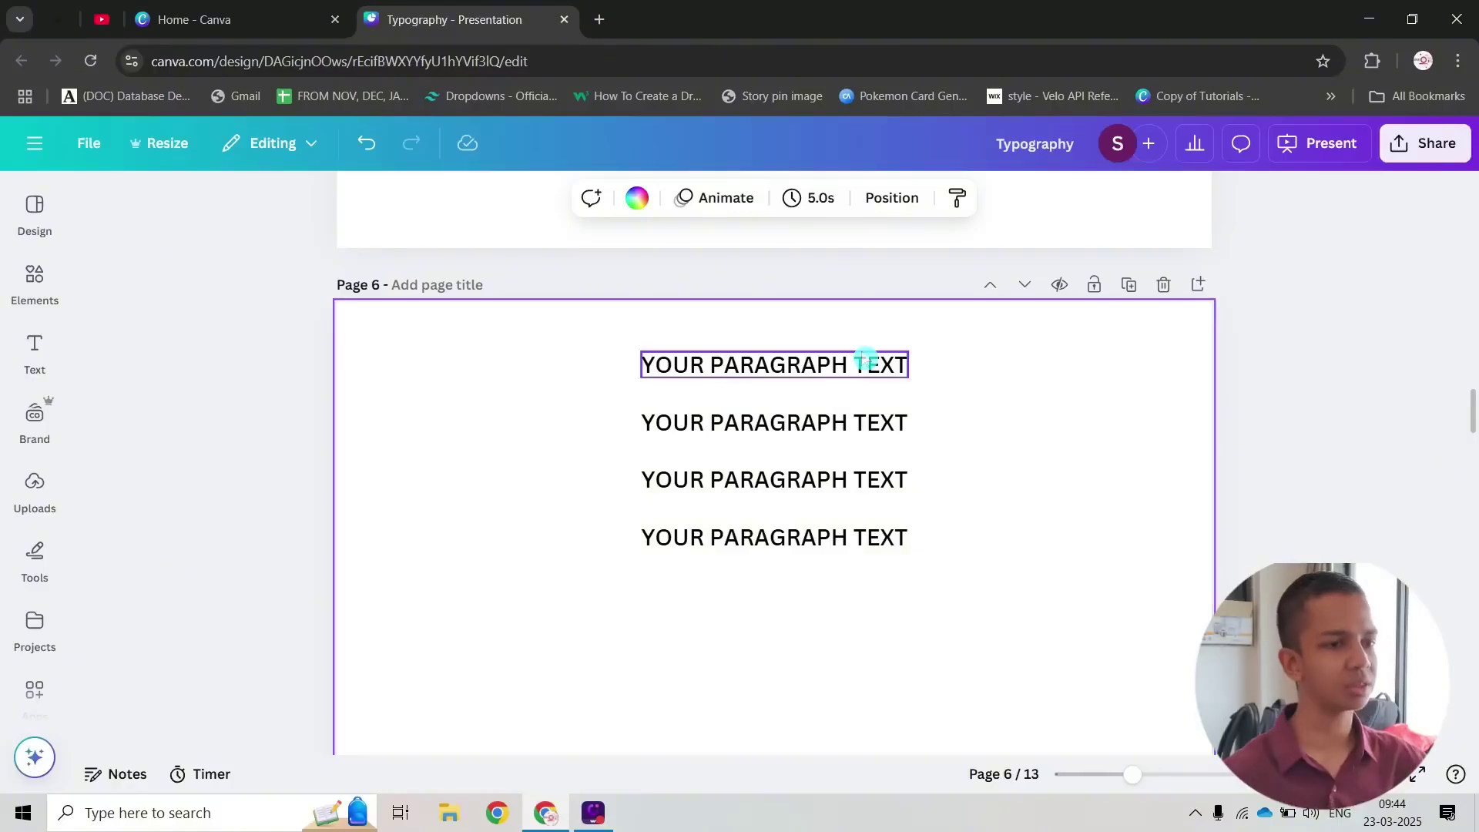
left_click(815, 369)
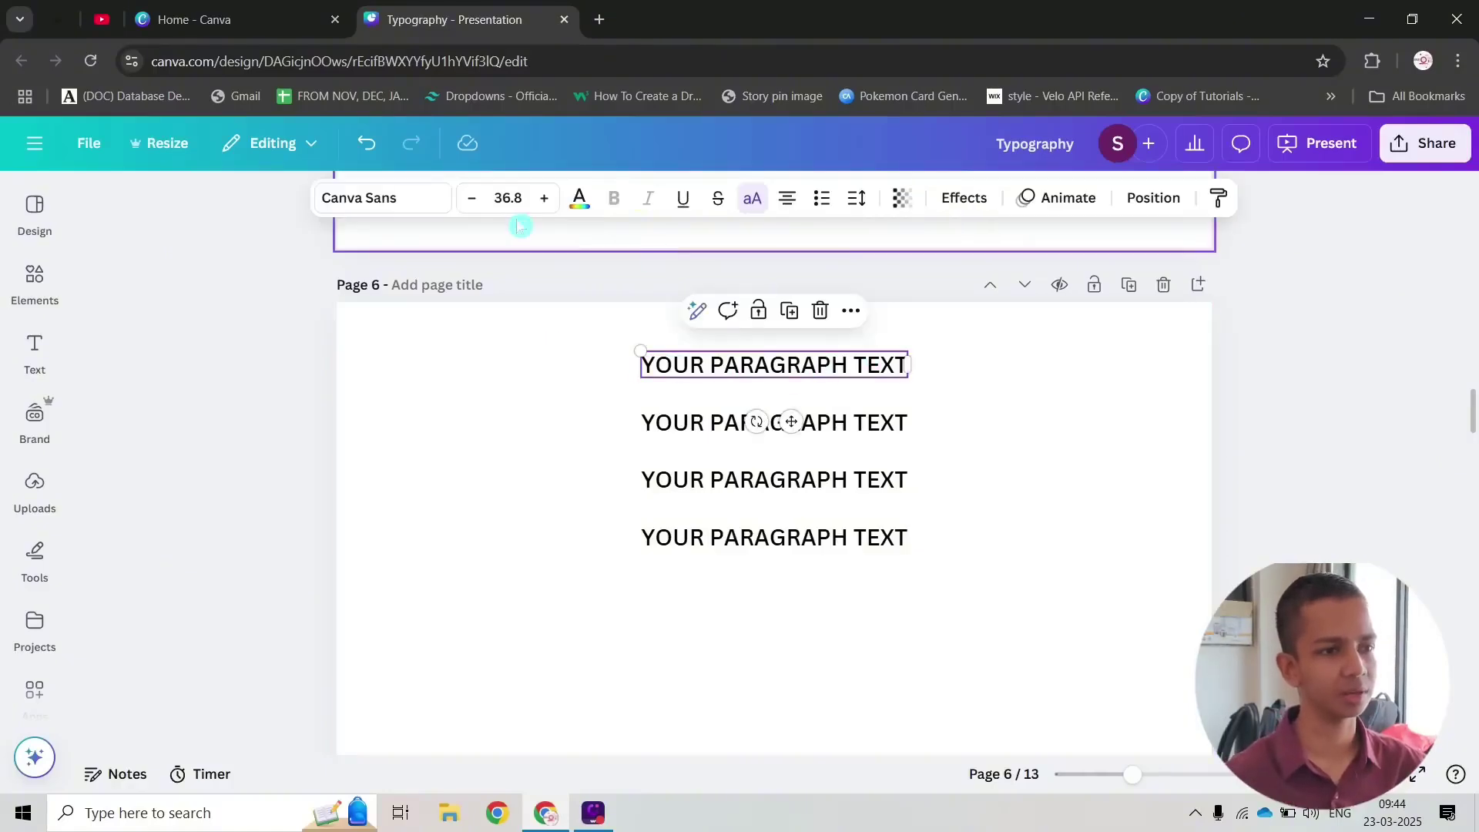
left_click(645, 337)
left_click(774, 367)
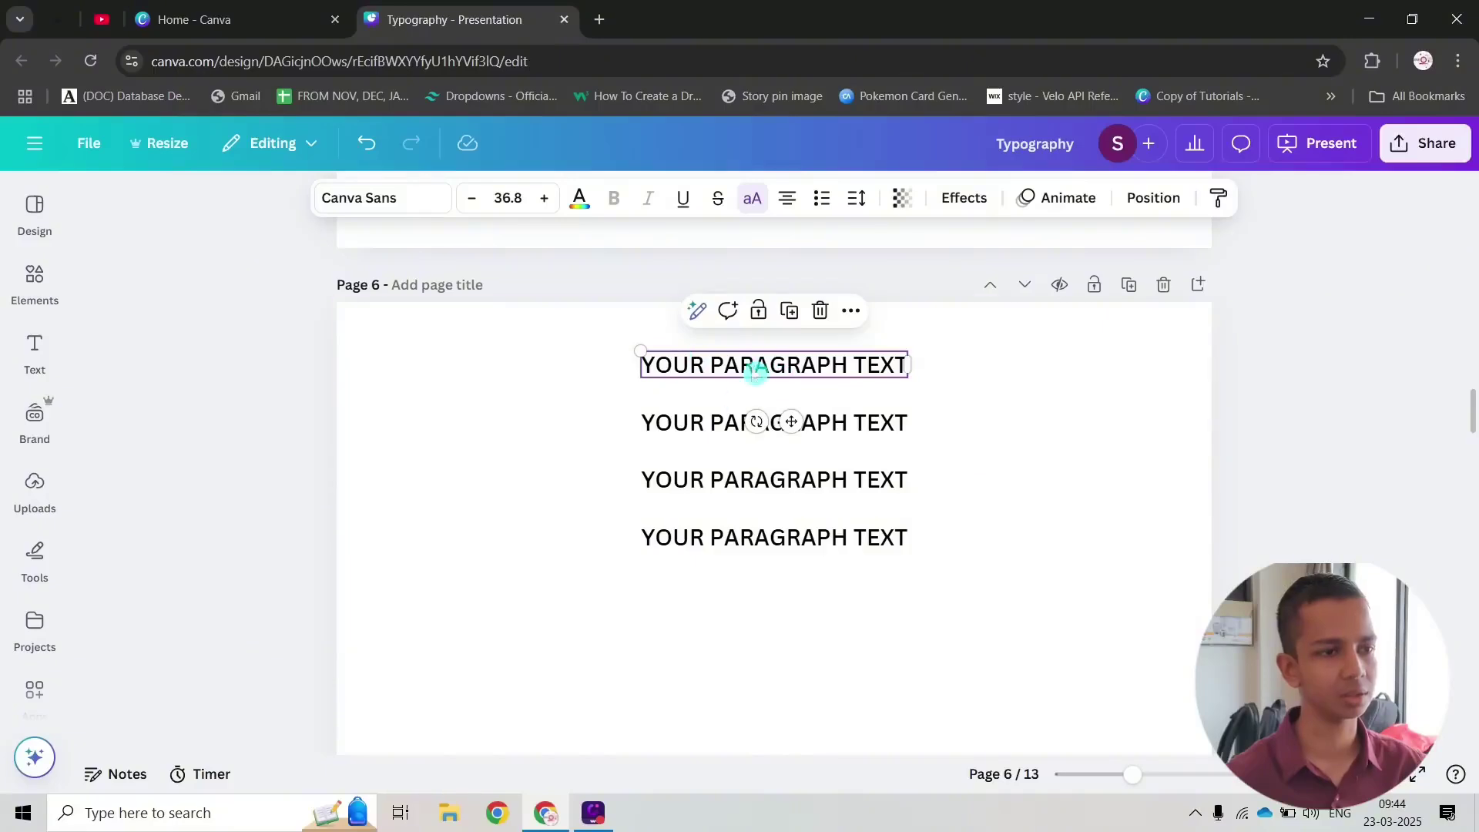
left_click(916, 393)
Step: Search the fonts for "serif" and set the first text line to Noto Serif Gujarati
left_click(809, 367)
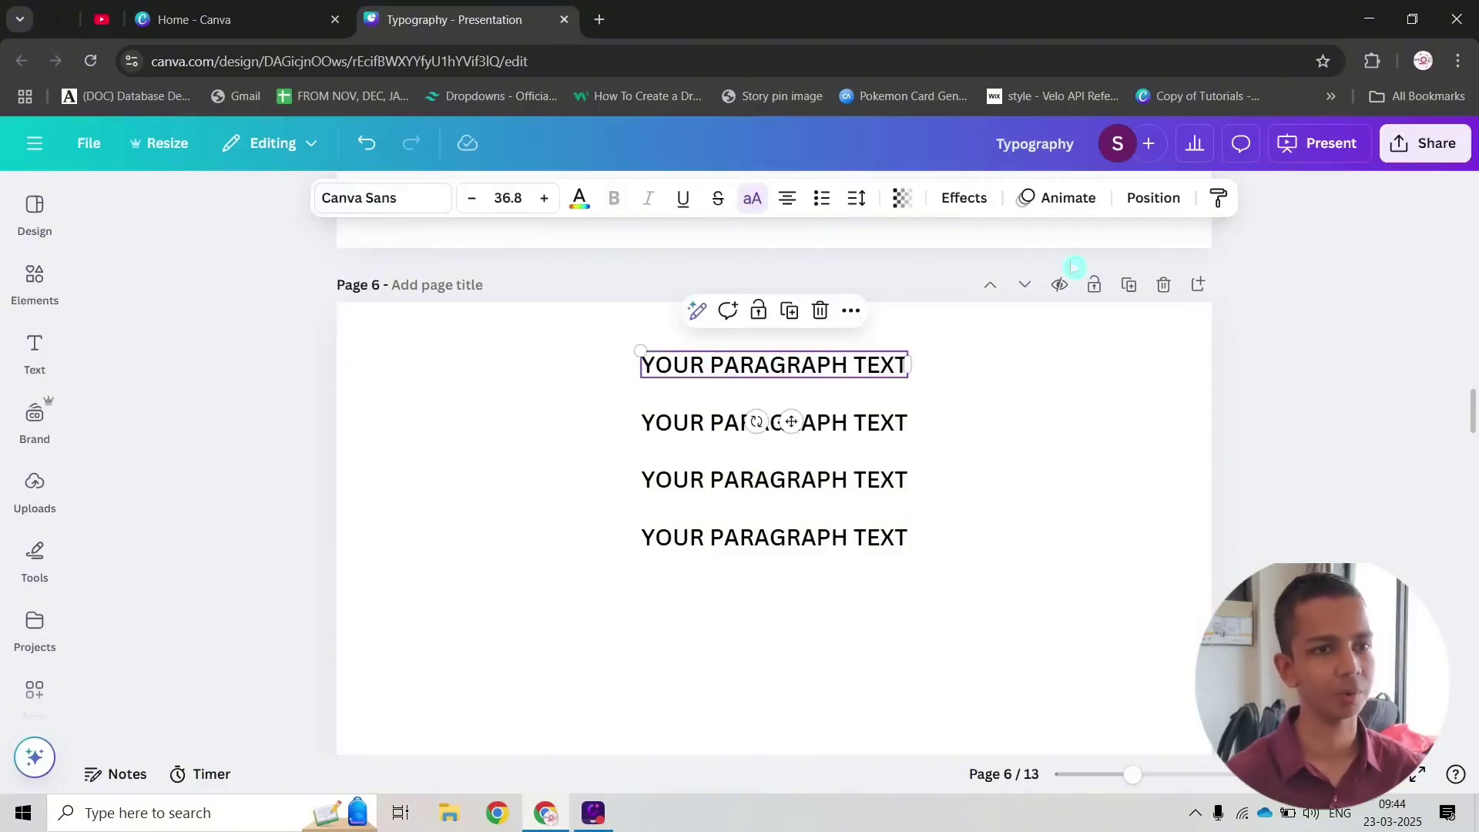
key("ctrl")
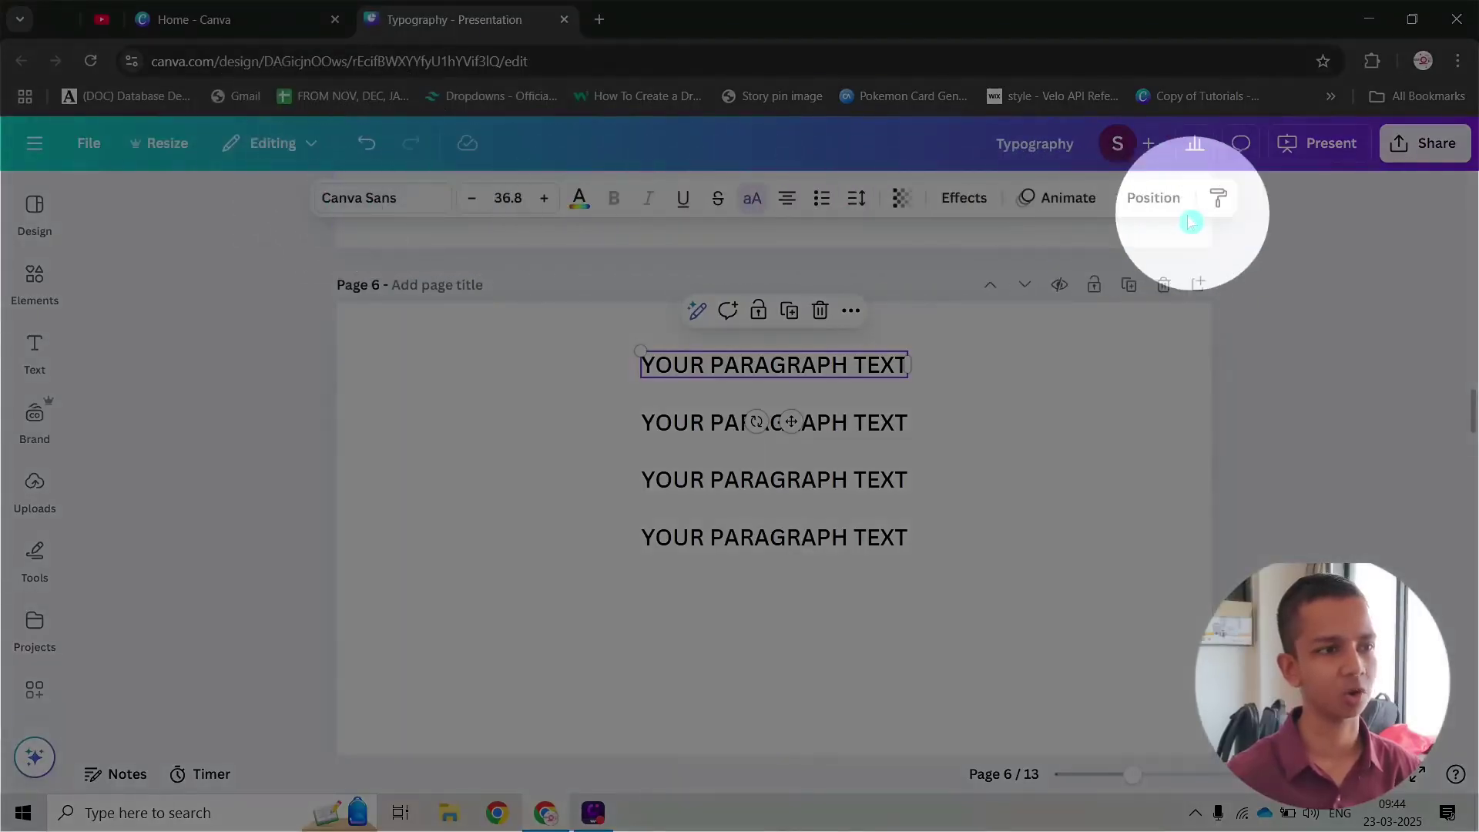
key("ctrl")
left_click(382, 198)
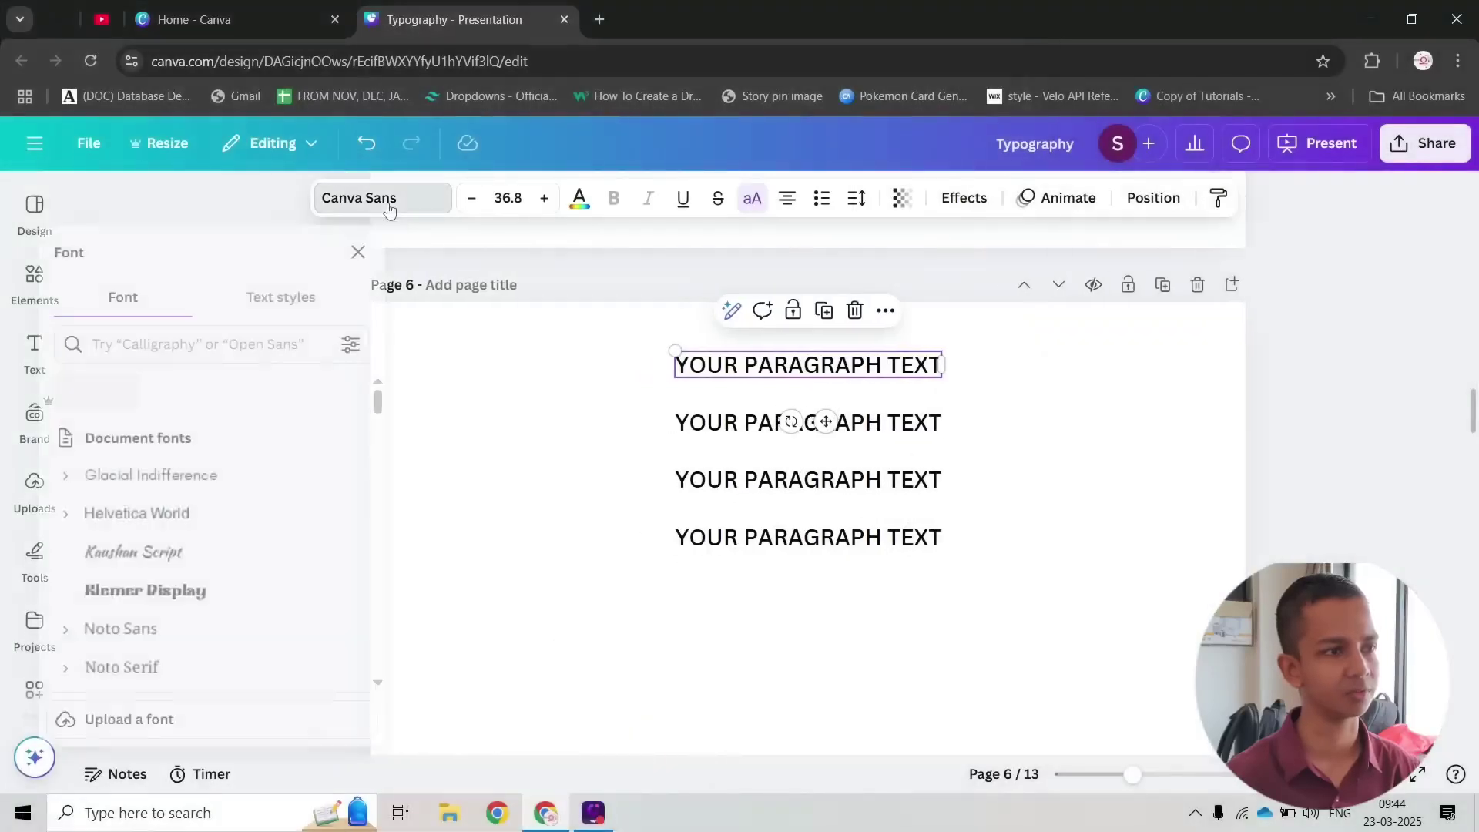
left_click(164, 345)
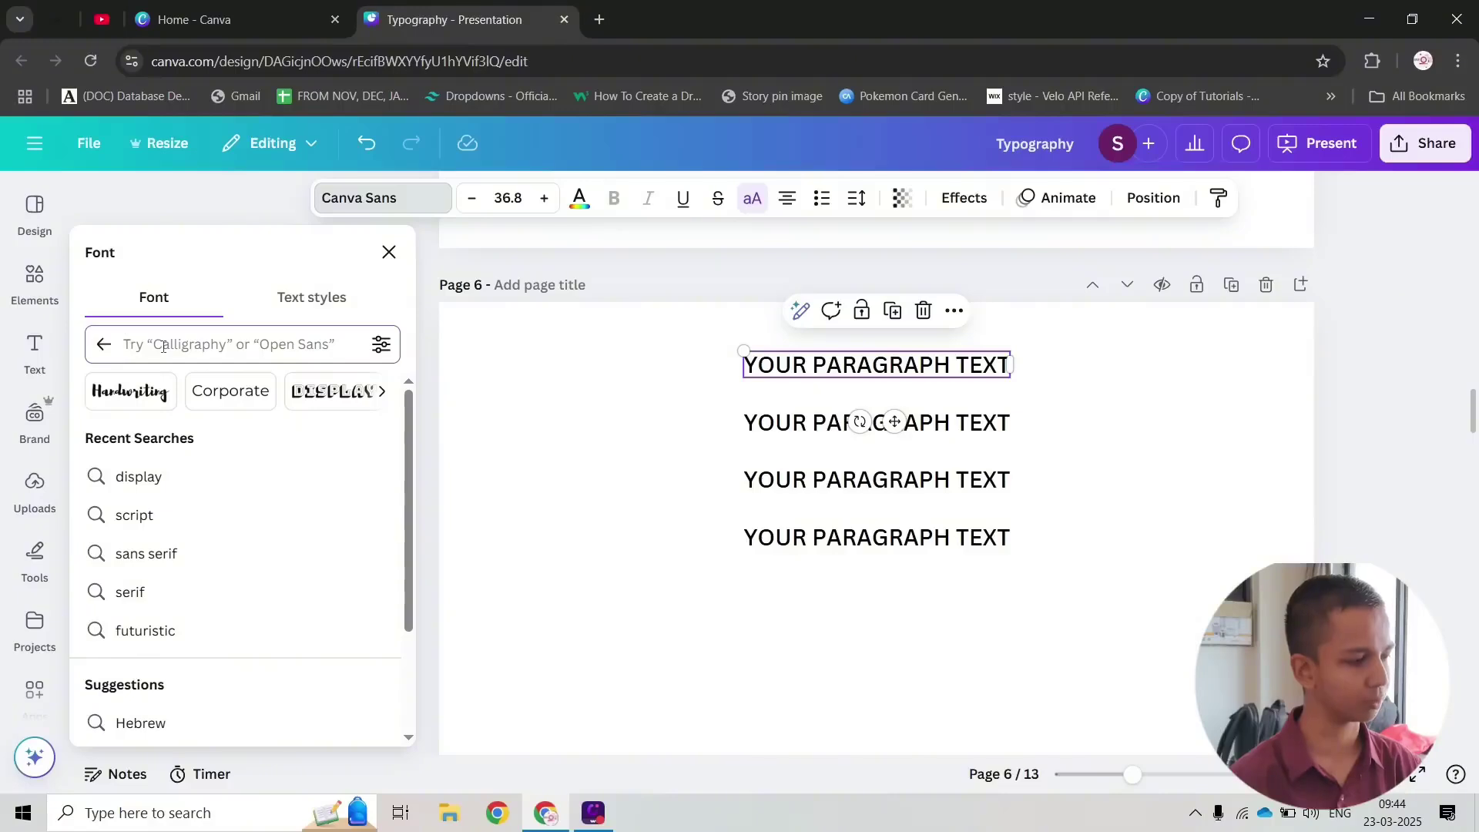
type("serif")
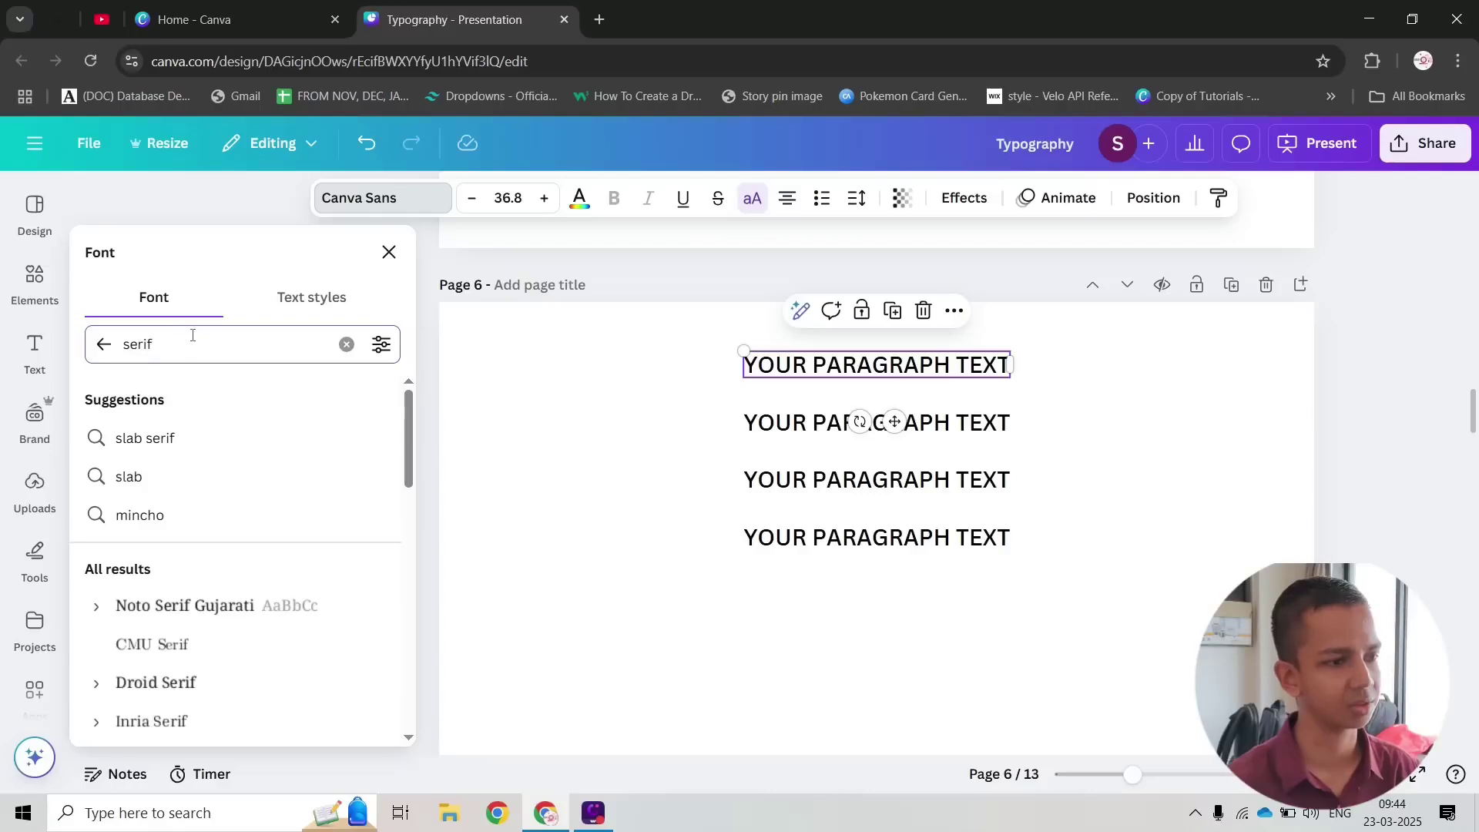
scroll(223, 478, "down", 3)
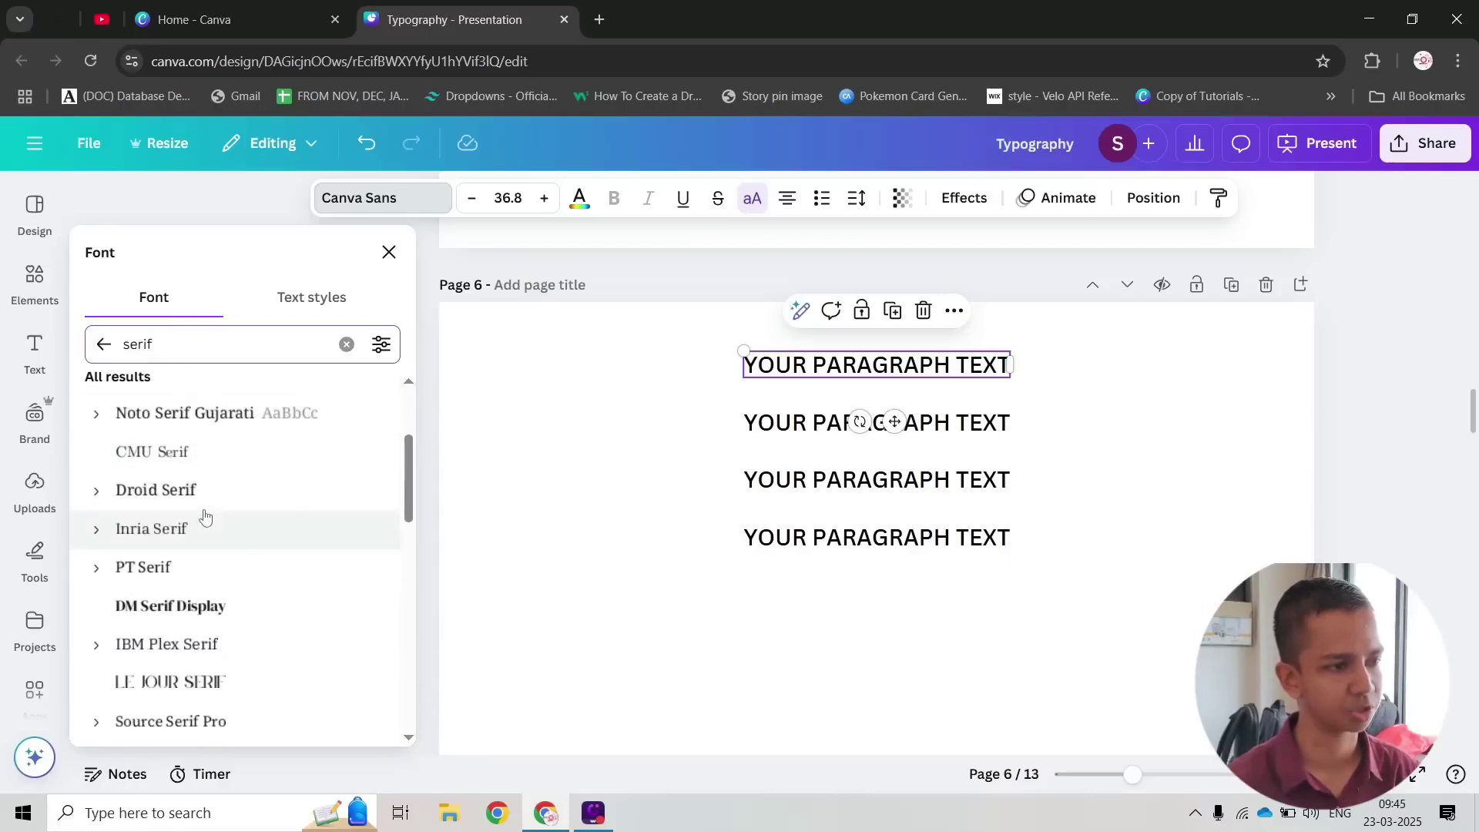
left_click(185, 415)
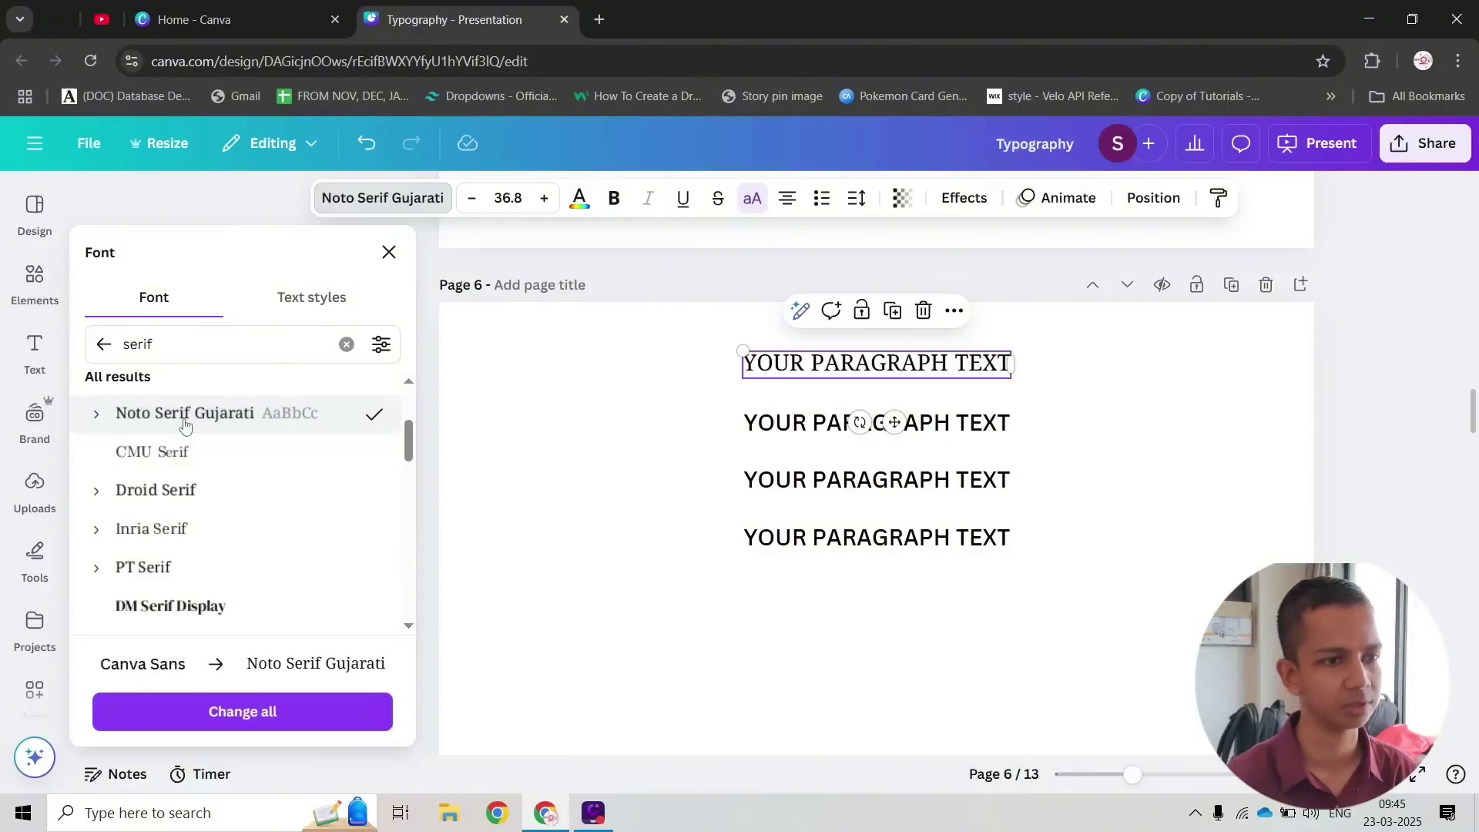
Step: Search the fonts for "sans serif" and set the second text line to Rotis Sans Serif
left_click(755, 421)
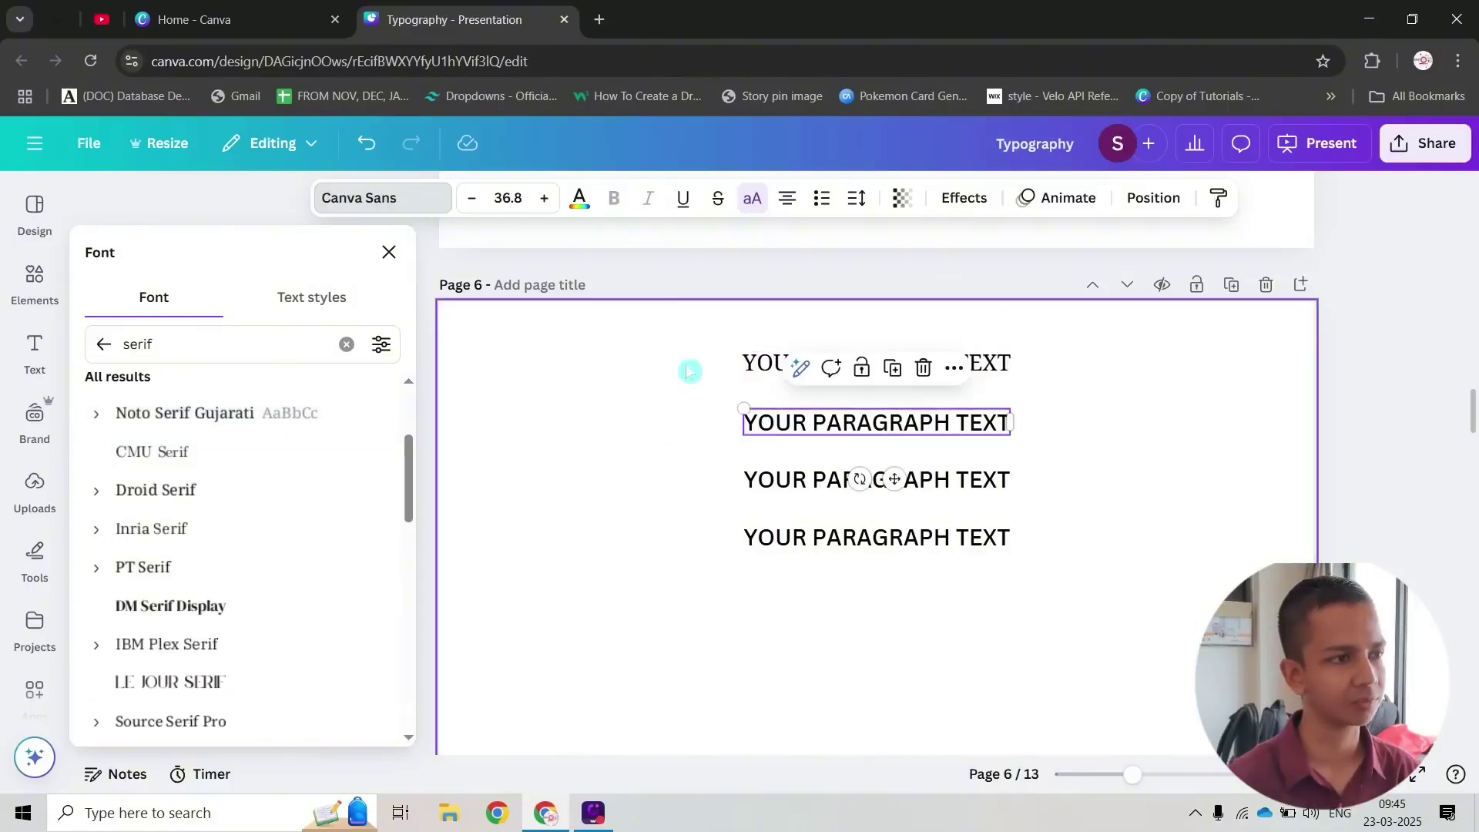
left_click_drag(160, 347, 117, 358)
type("sa")
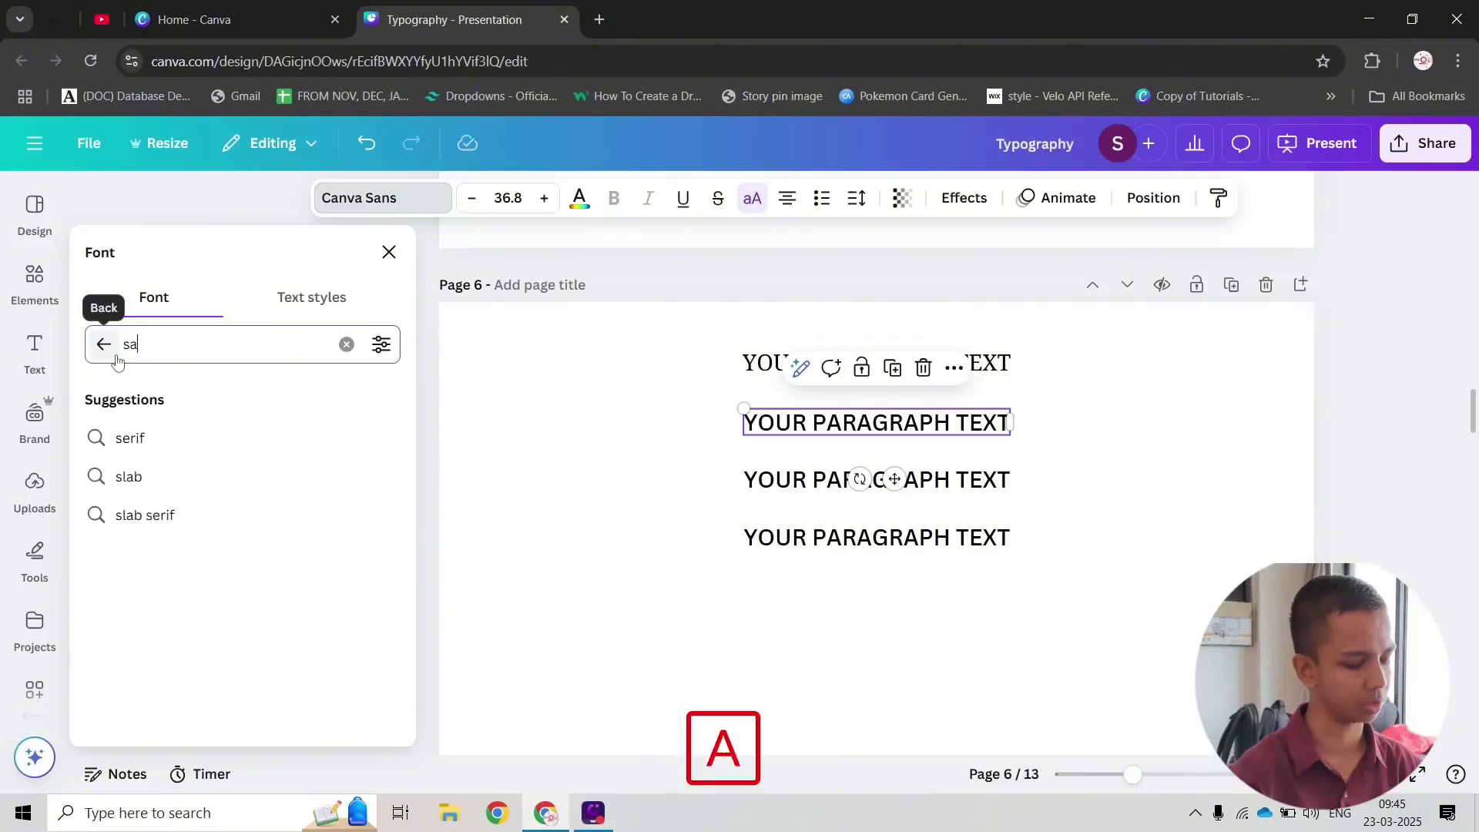
type("ns serif")
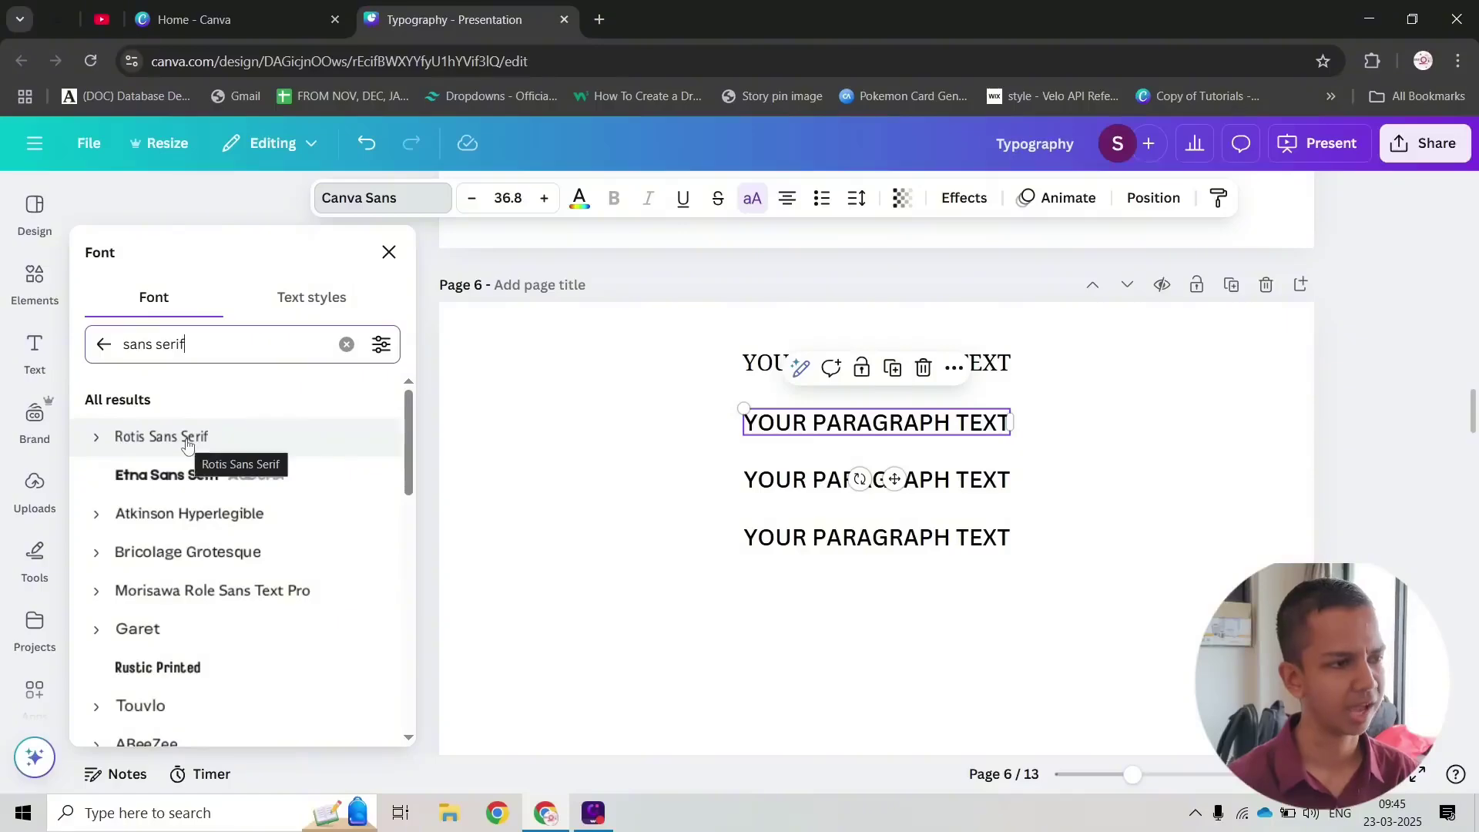
left_click(187, 444)
Step: Move the sans serif line straight up, closer to the serif line for comparison
left_click(630, 424)
scroll(630, 424, "up", 6)
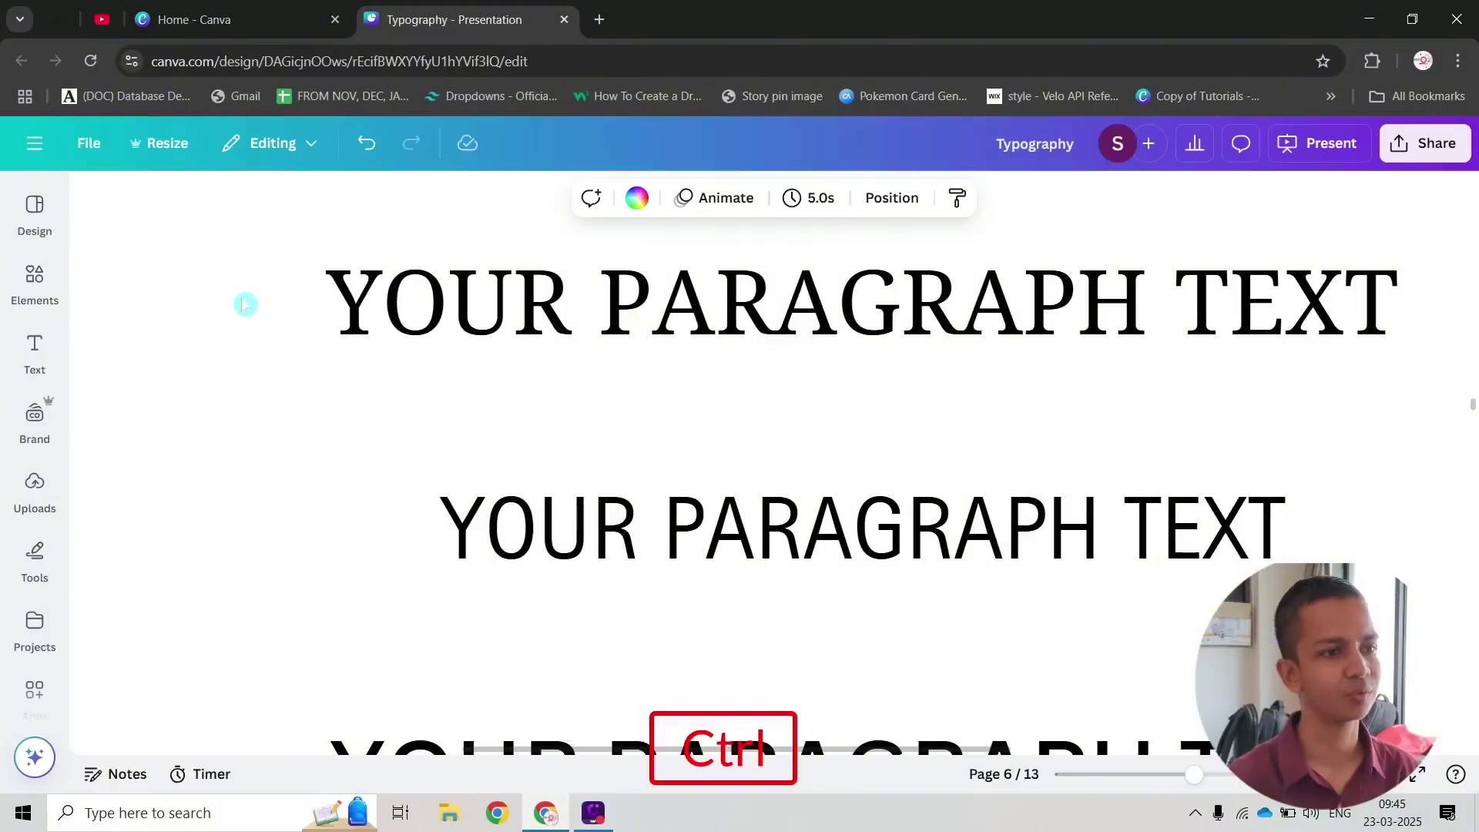
scroll(267, 334, "up", 2)
left_click_drag(757, 581, 754, 452)
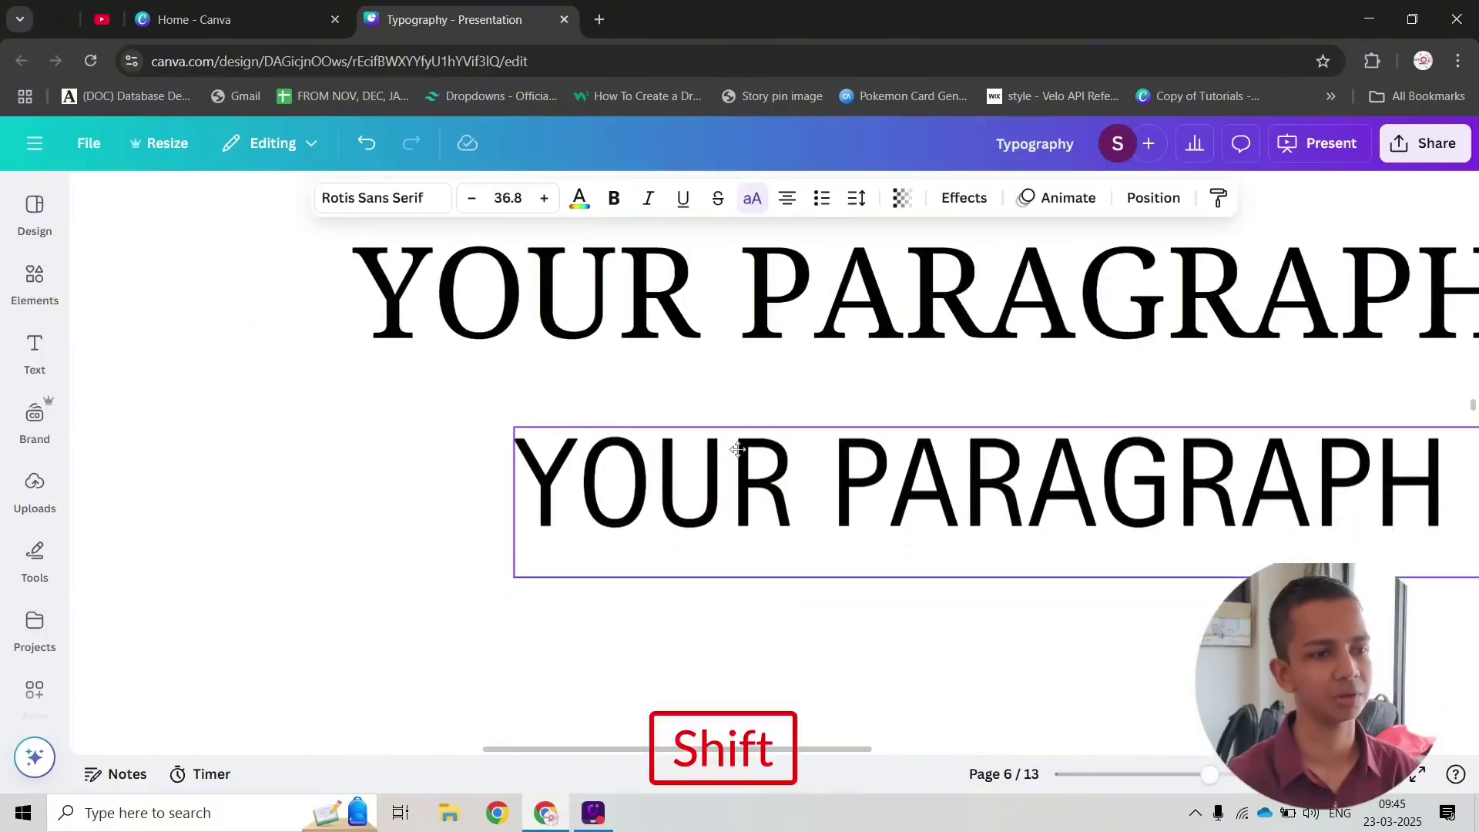
Step: Move the sans serif line so its left edge aligns with the serif line above it
left_click_drag(651, 503, 497, 480)
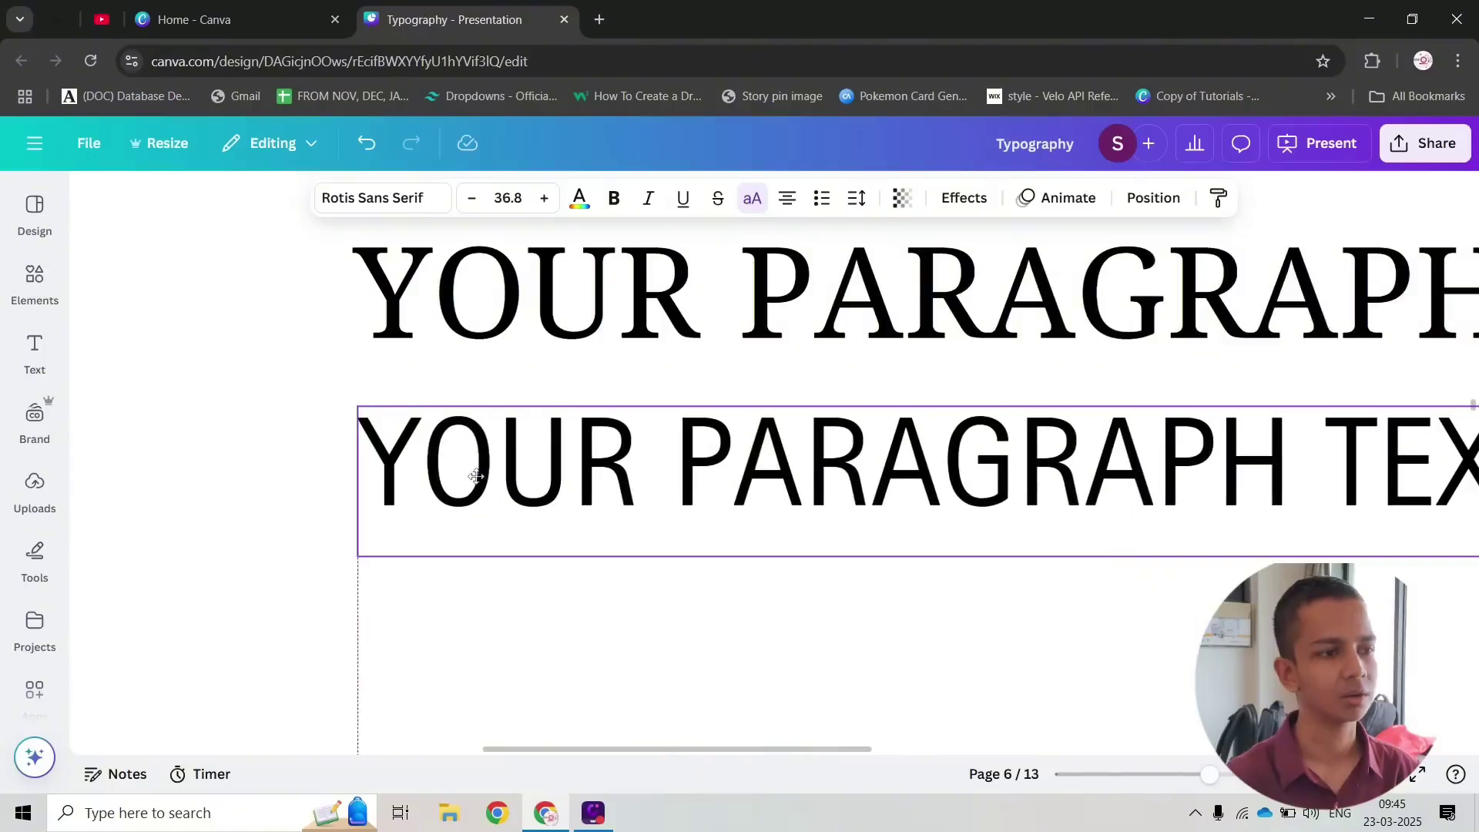
left_click(238, 450)
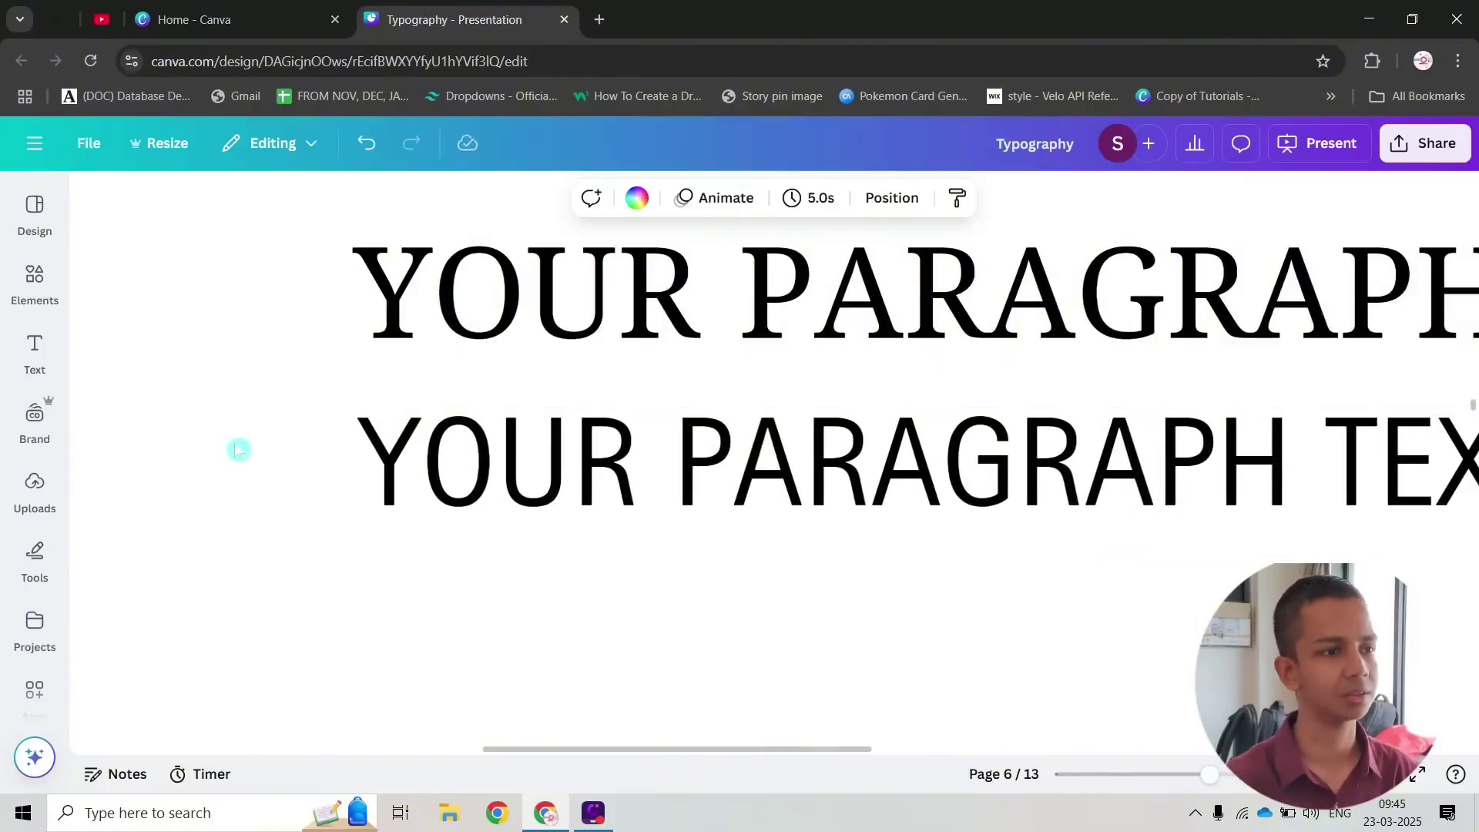
scroll(238, 449, "up", 1)
left_click(462, 391)
Step: Mark in red the serif ends on the serif line's letters and the plain top ends of the sans serif Y
left_click_drag(232, 291, 589, 464)
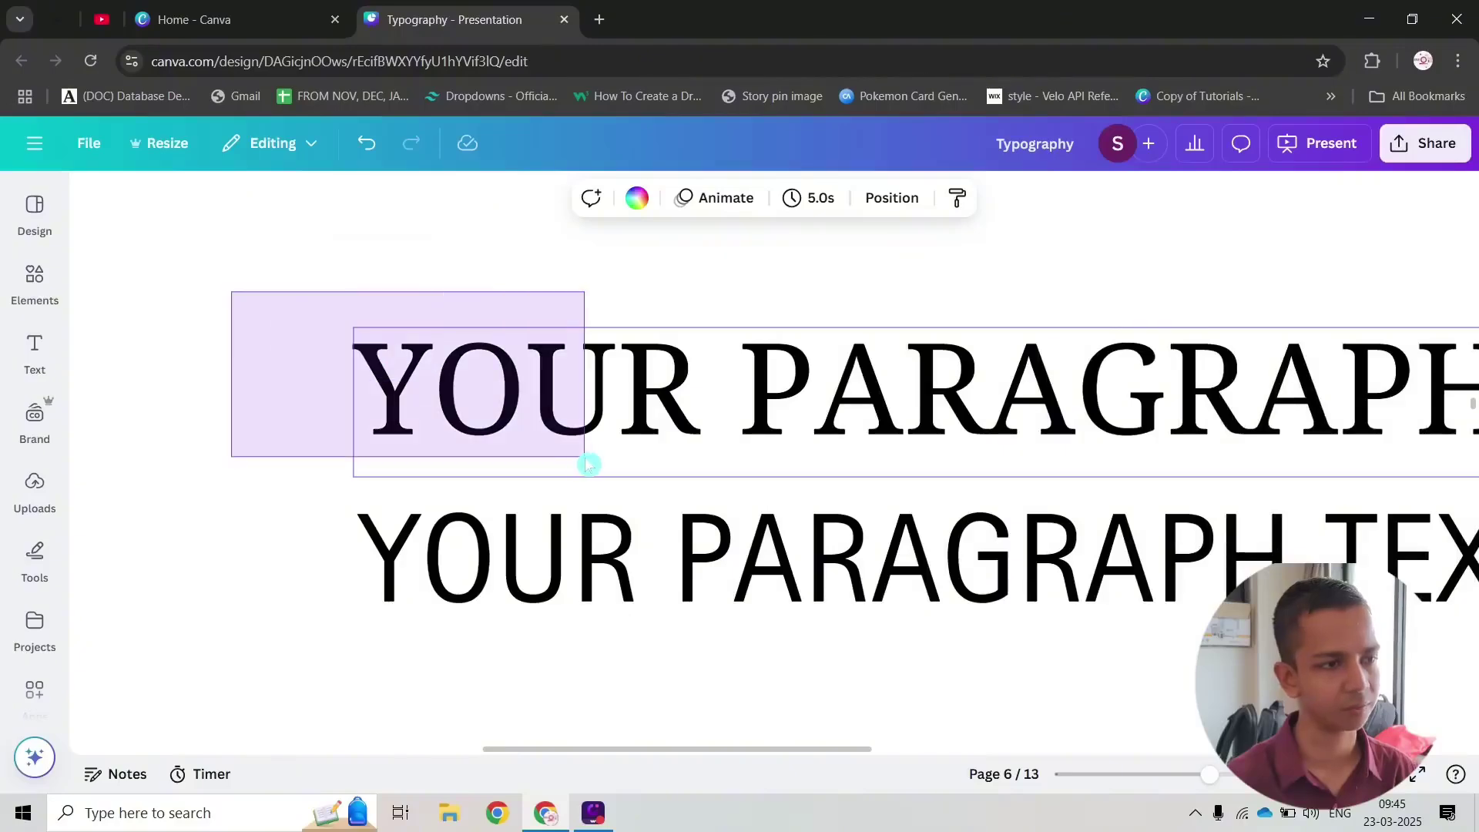
left_click_drag(244, 518, 637, 614)
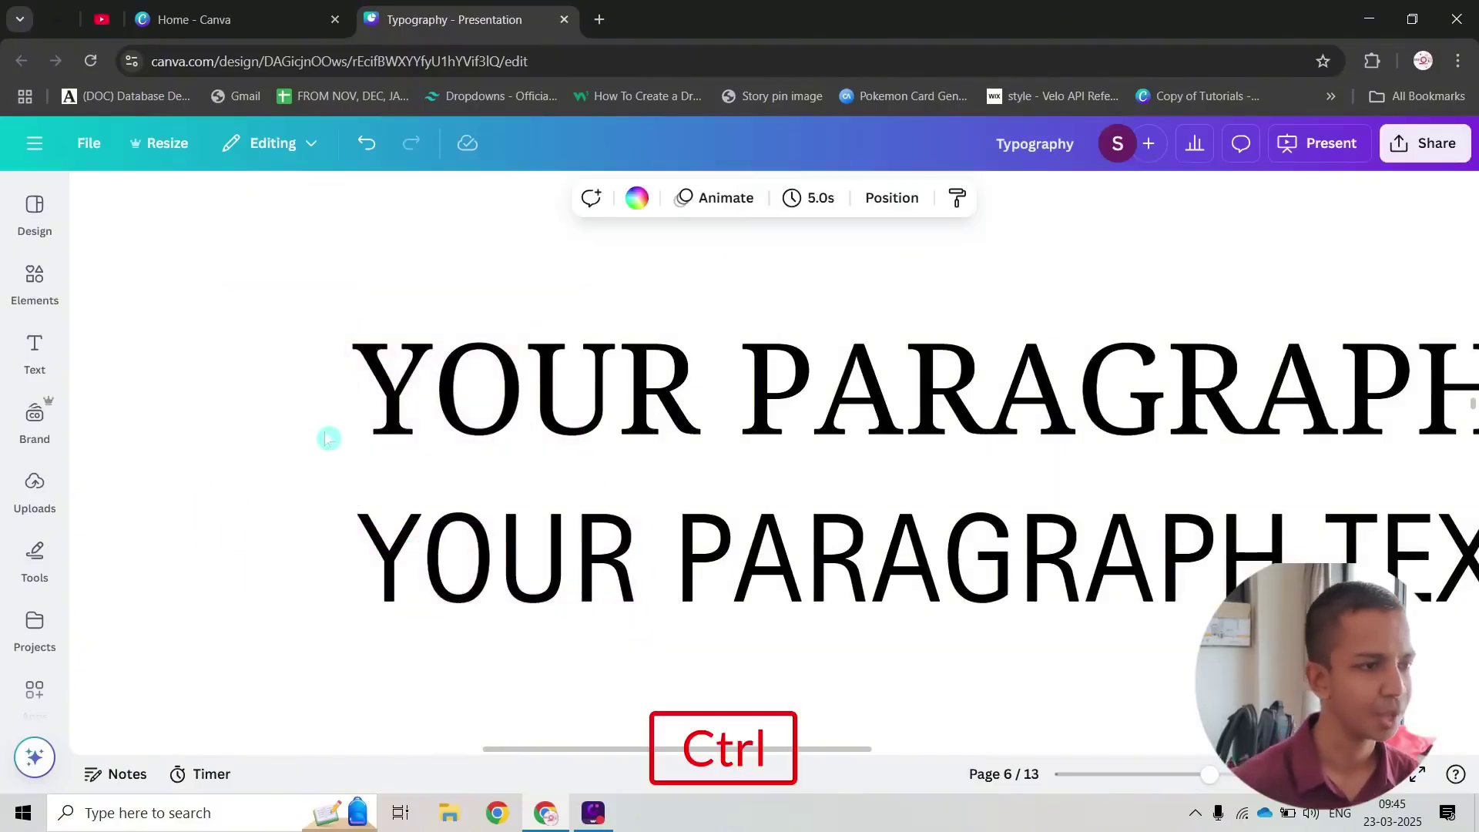
scroll(315, 438, "up", 3)
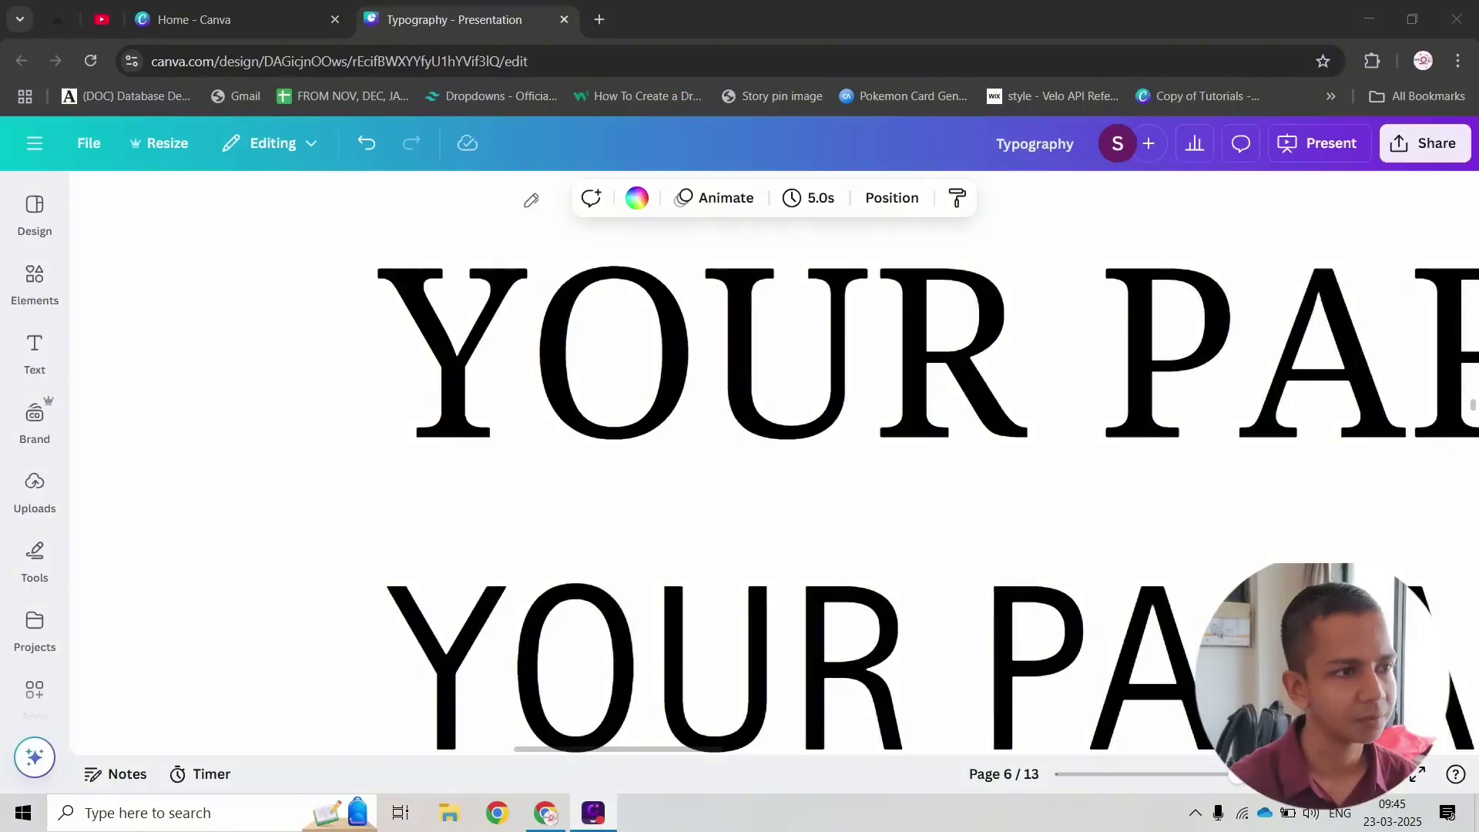
mouse_move(377, 260)
left_mouse_down()
mouse_move(371, 276)
mouse_move(396, 287)
left_mouse_up()
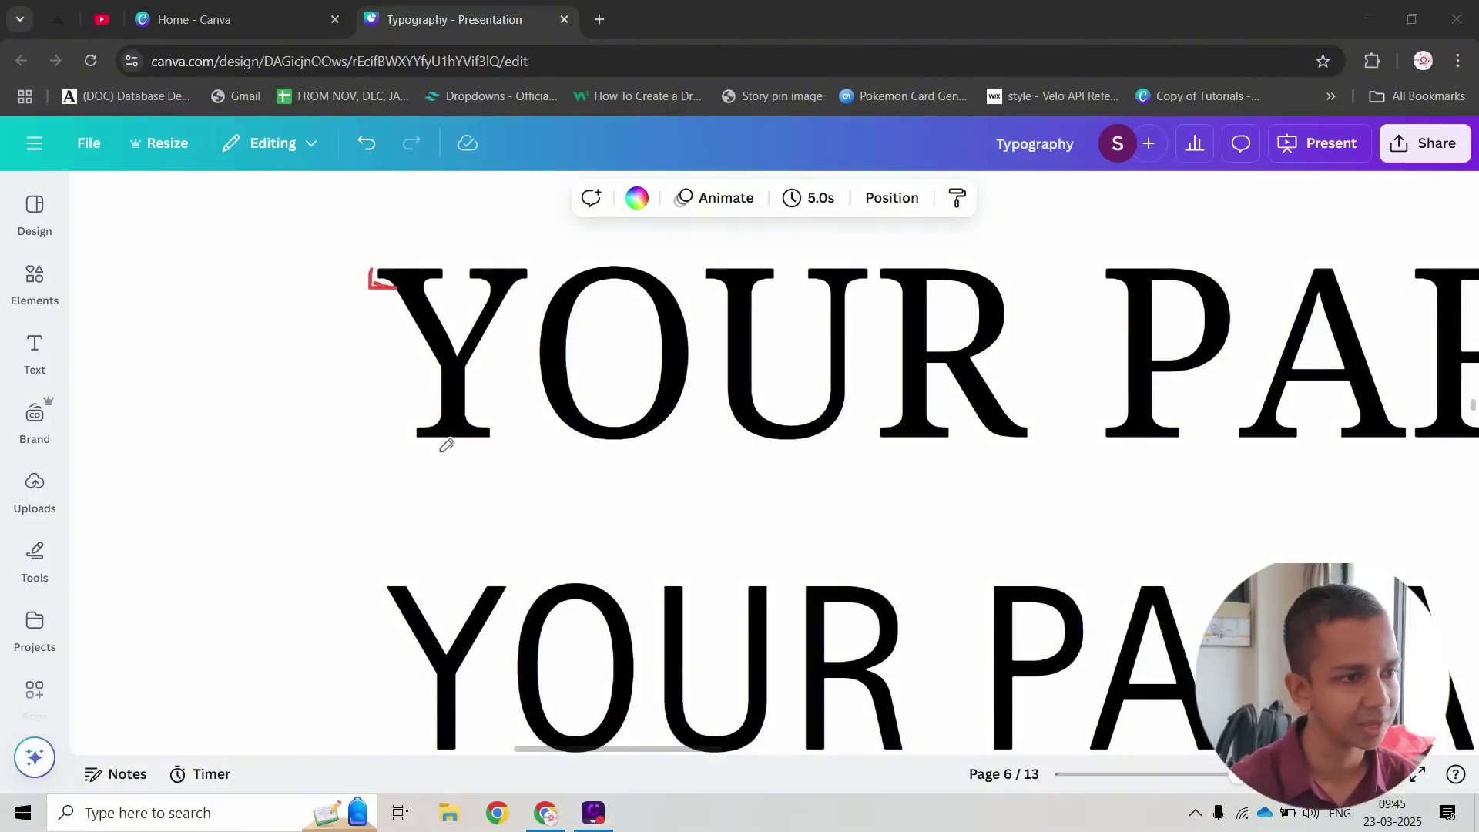
mouse_move(893, 439)
left_mouse_down()
mouse_move(959, 440)
mouse_move(870, 440)
mouse_move(952, 439)
left_mouse_up()
left_click_drag(1105, 442, 1176, 445)
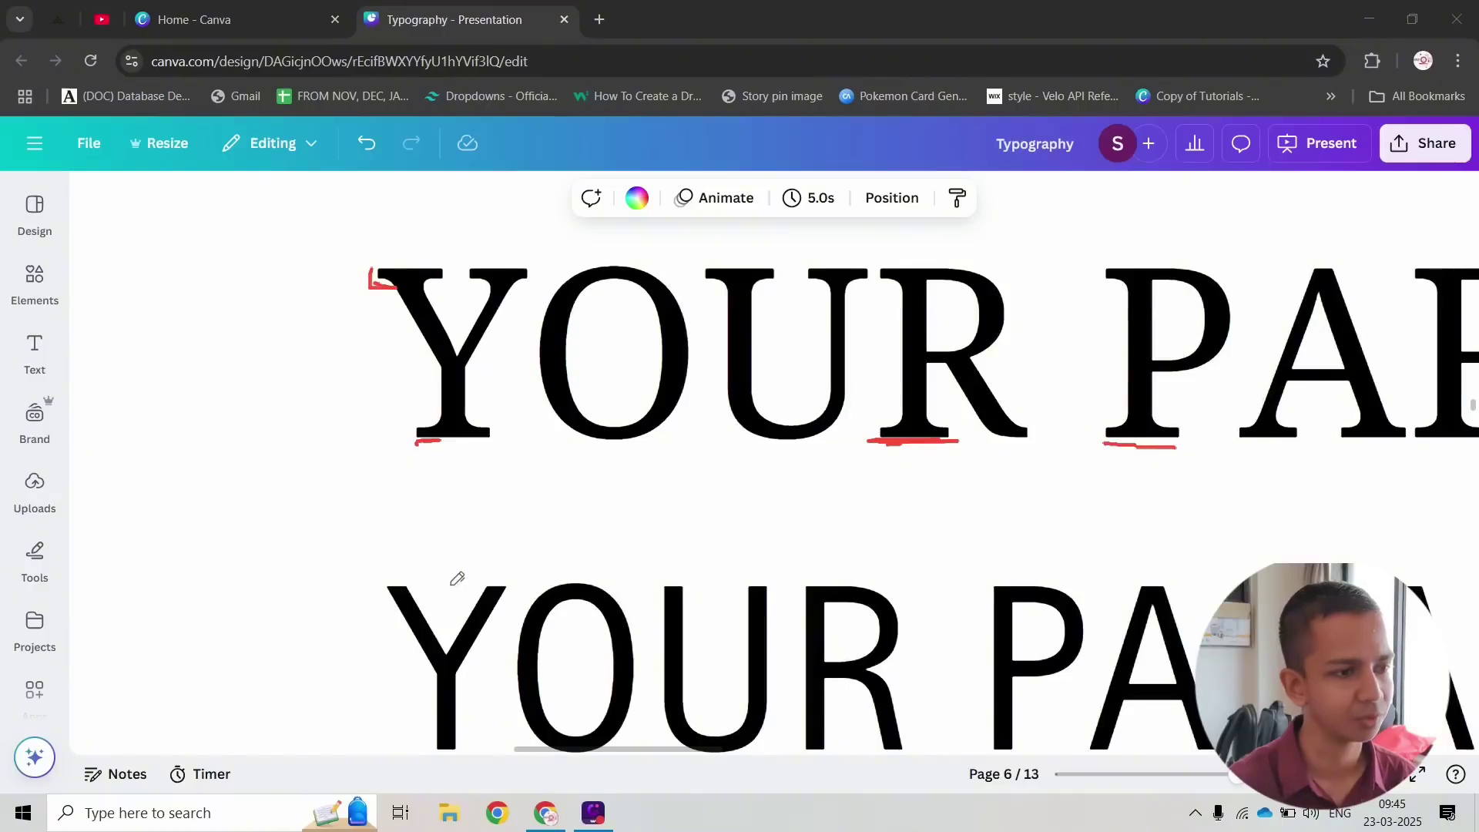
mouse_move(382, 573)
left_mouse_down()
mouse_move(423, 577)
mouse_move(383, 570)
left_mouse_up()
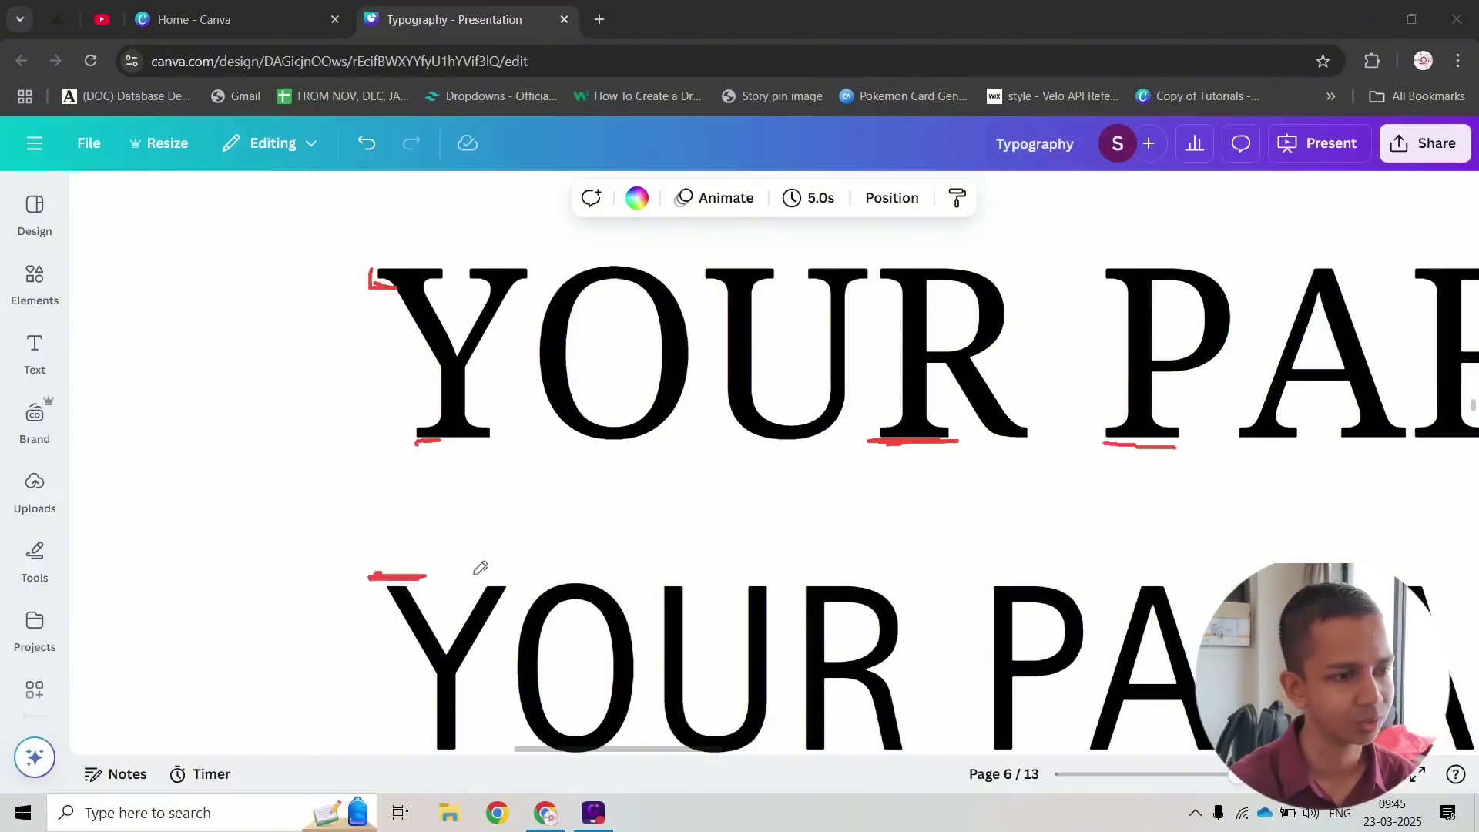
left_click_drag(516, 572, 472, 573)
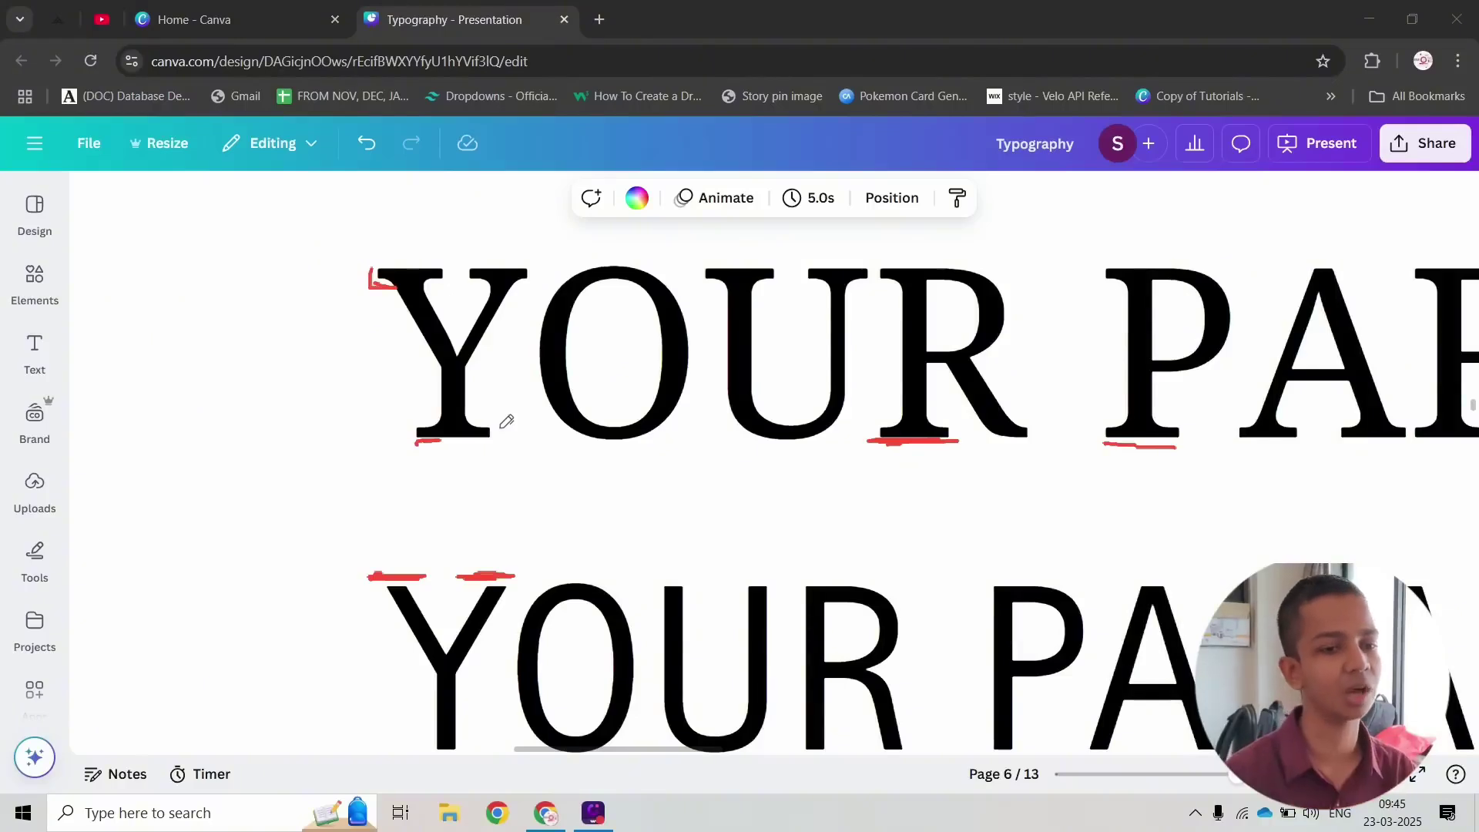
Step: Examine the letter endings of the serif line and compare them with the sans serif line below
scroll(680, 564, "down", 3, "ctrl")
scroll(650, 399, "up", 3, "ctrl")
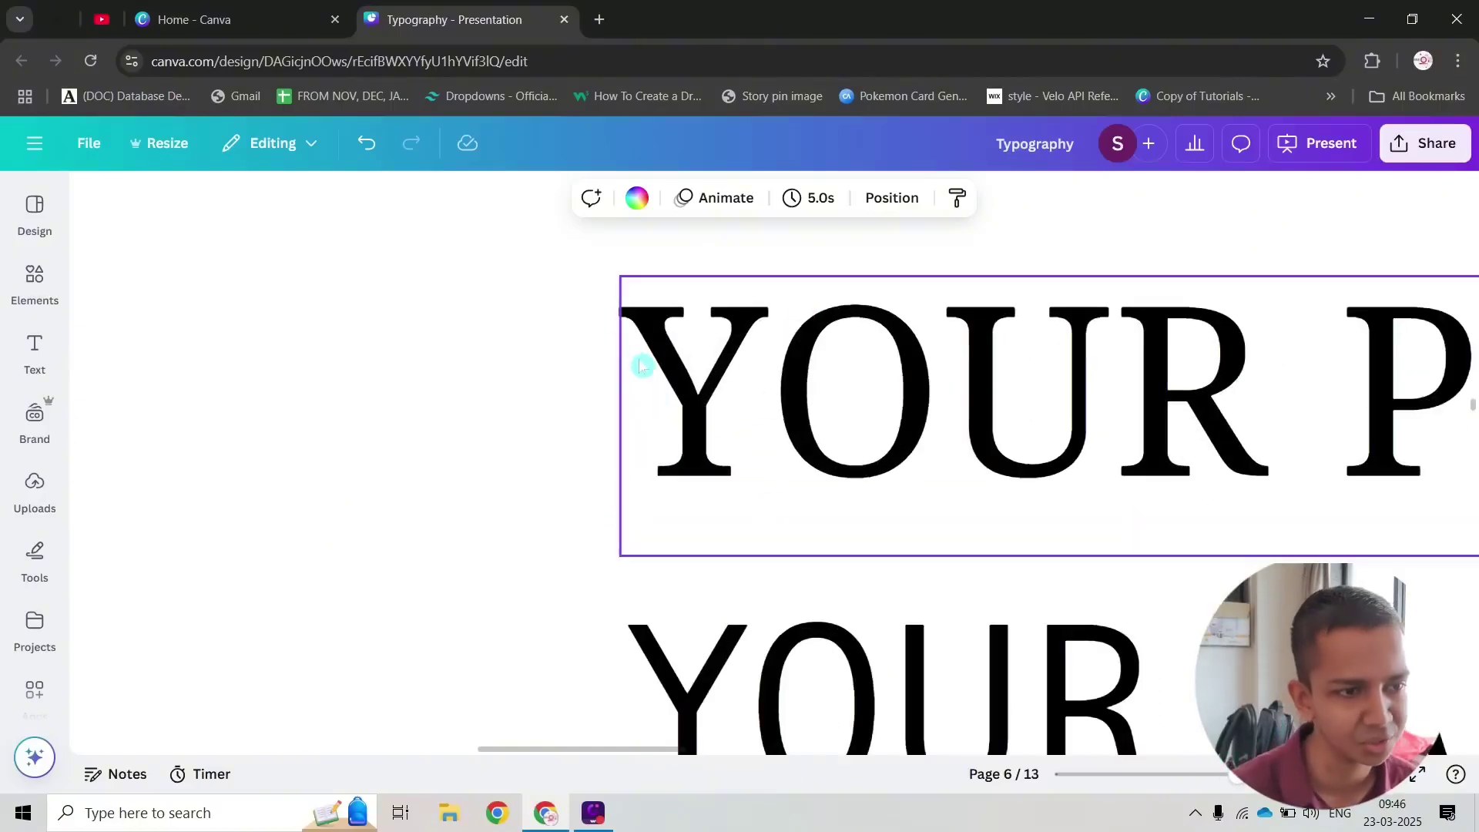
scroll(739, 442, "down", 3)
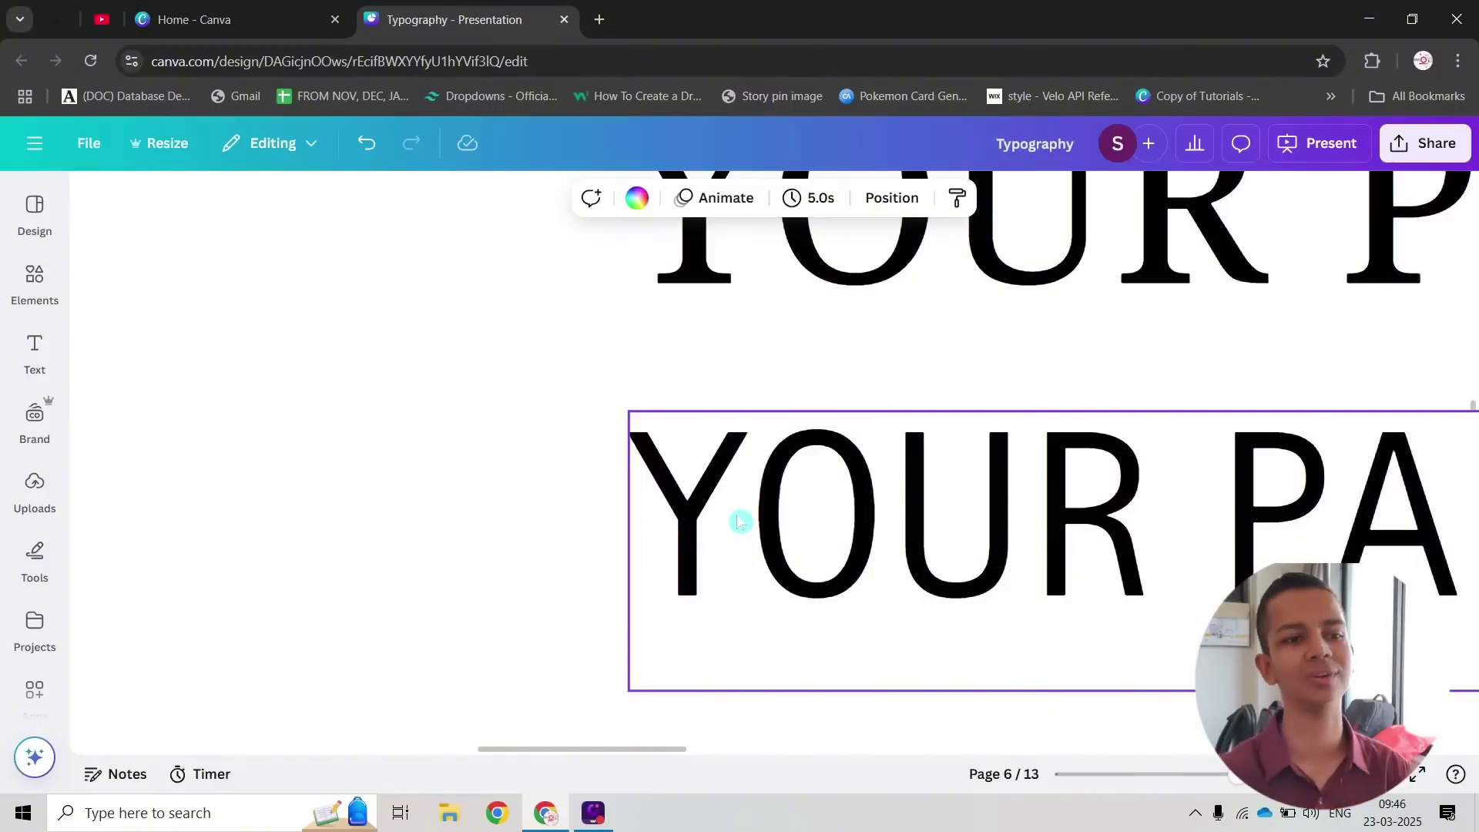
scroll(794, 433, "down", 2, "ctrl")
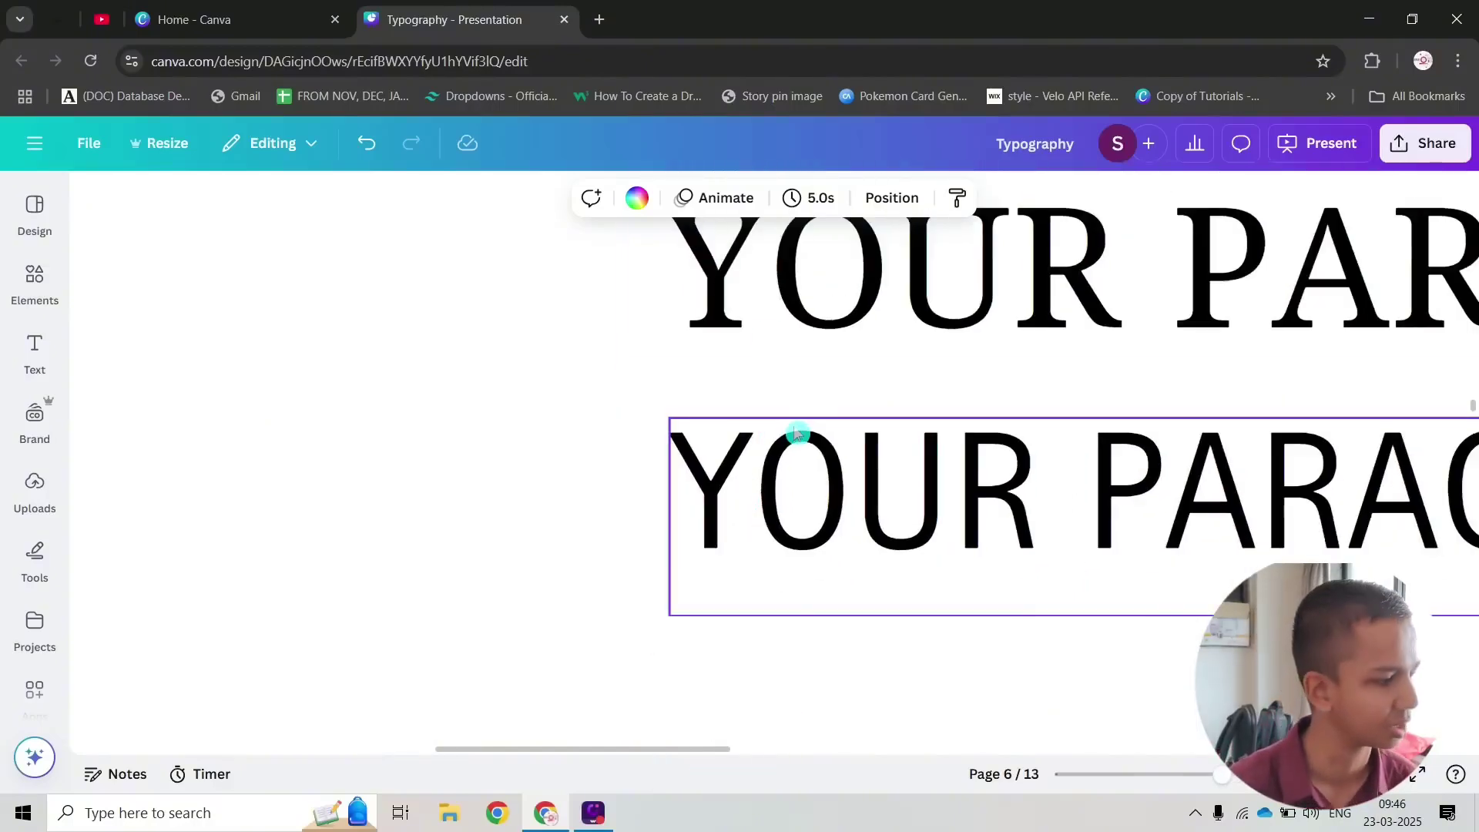
scroll(796, 433, "up", 1)
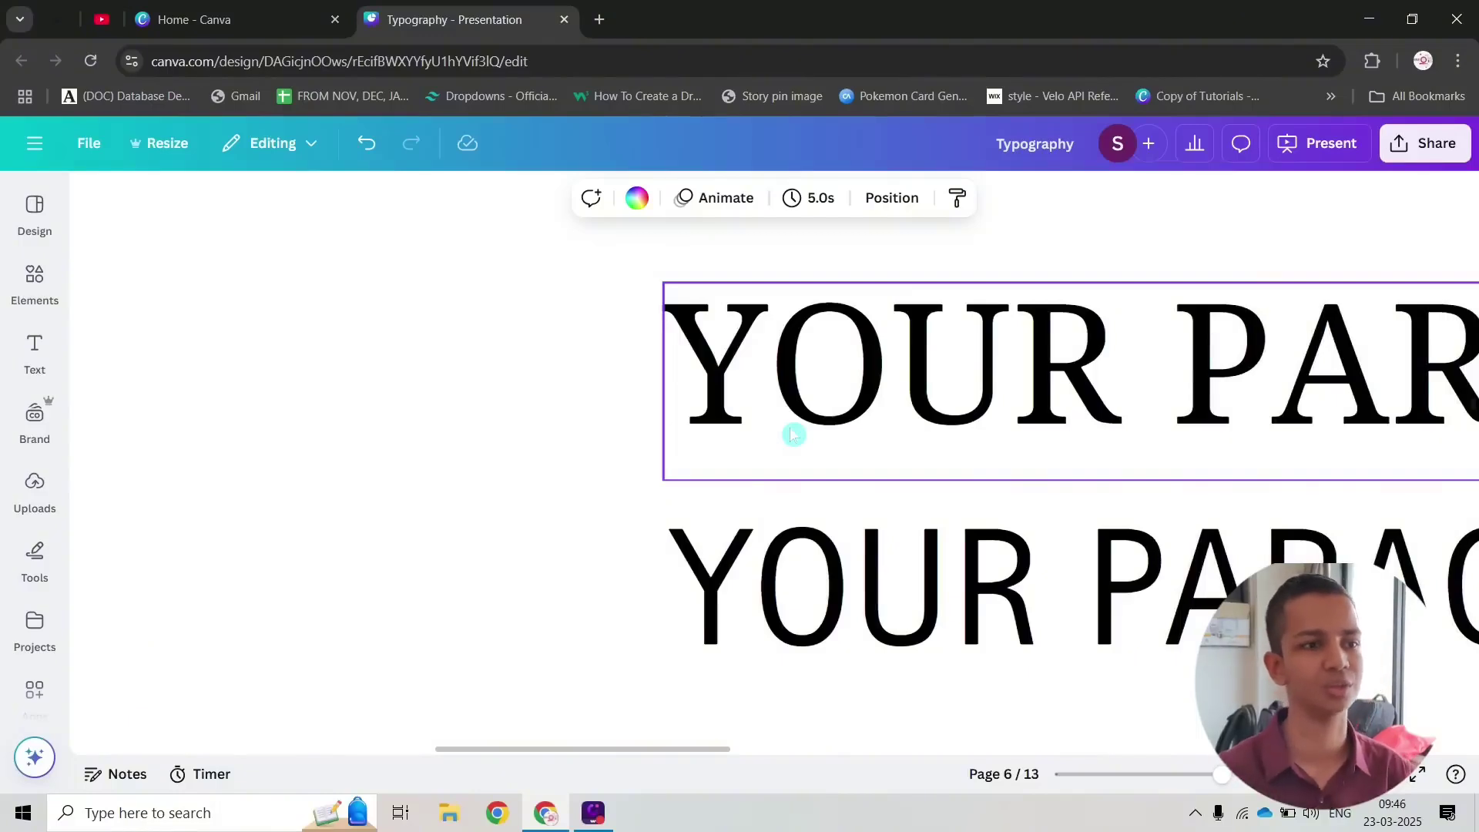
scroll(852, 413, "up", 1, "ctrl")
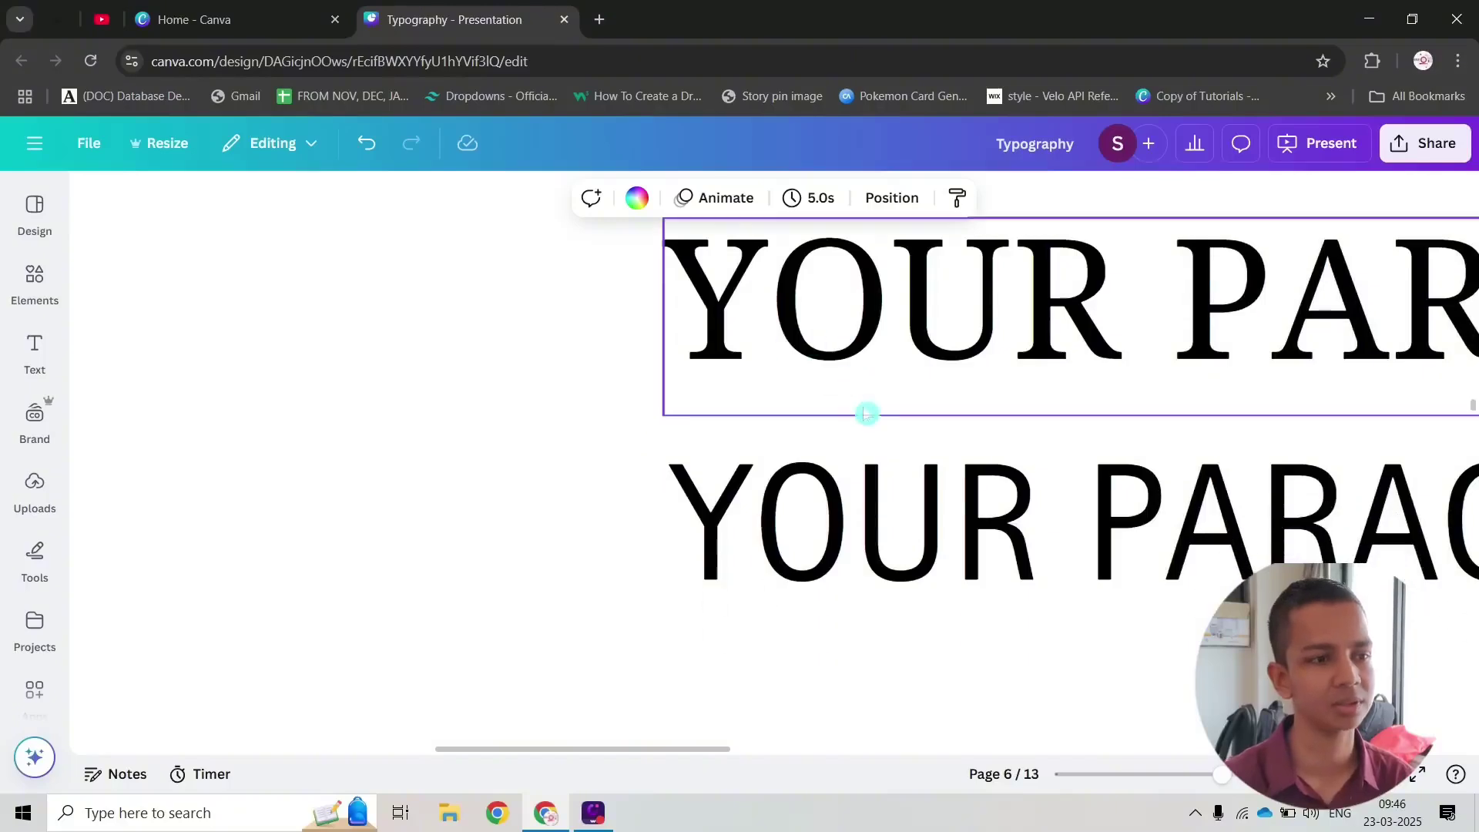
scroll(819, 503, "up", 1, "ctrl")
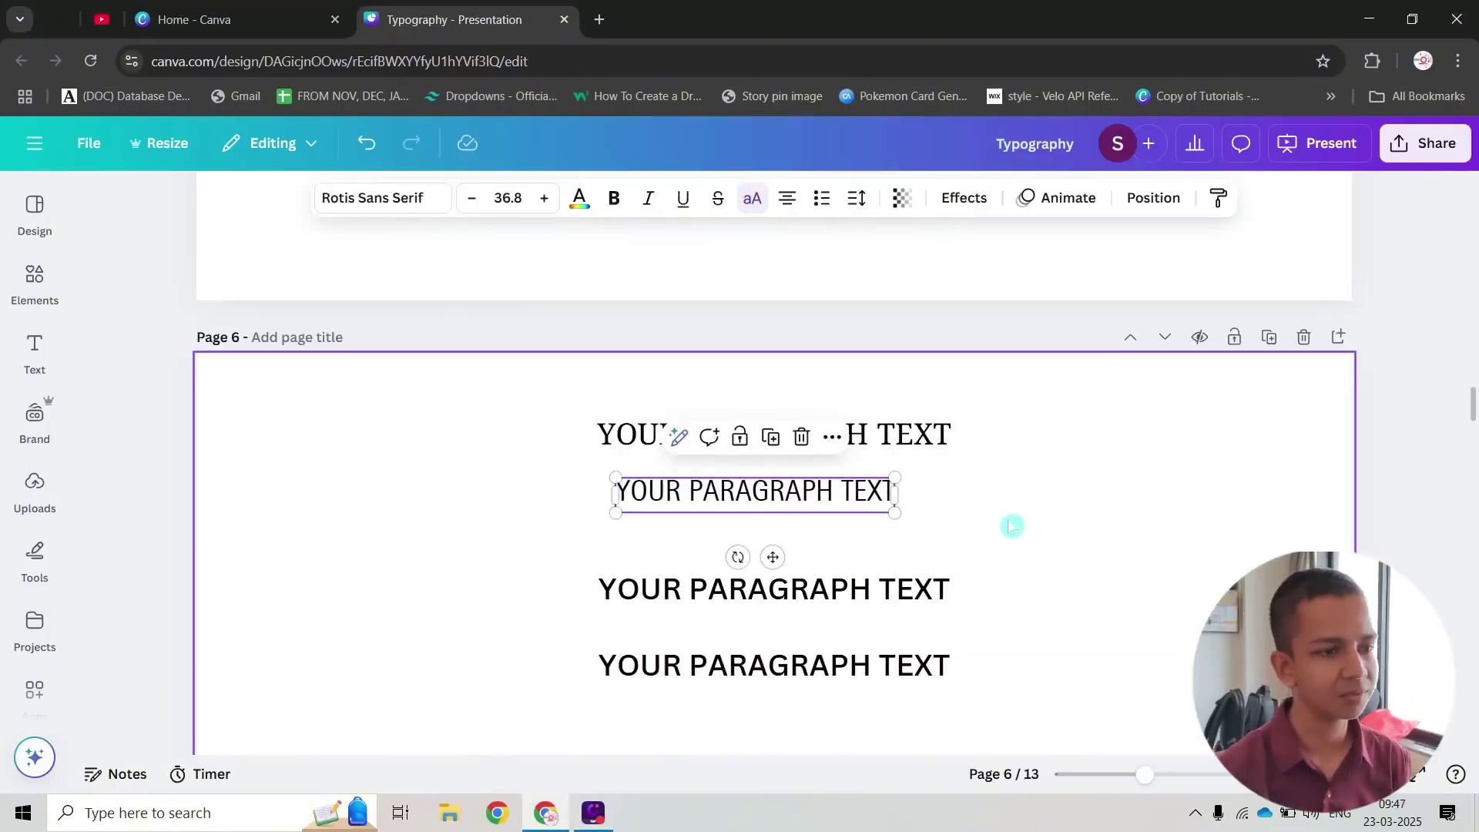
Step: Search the fonts for "script", try Brush Script on the third text line, and settle on another brush-style script font without all caps
left_click(1012, 522)
scroll(759, 594, "up", 3, "ctrl")
scroll(827, 536, "down", 2)
left_click(824, 505)
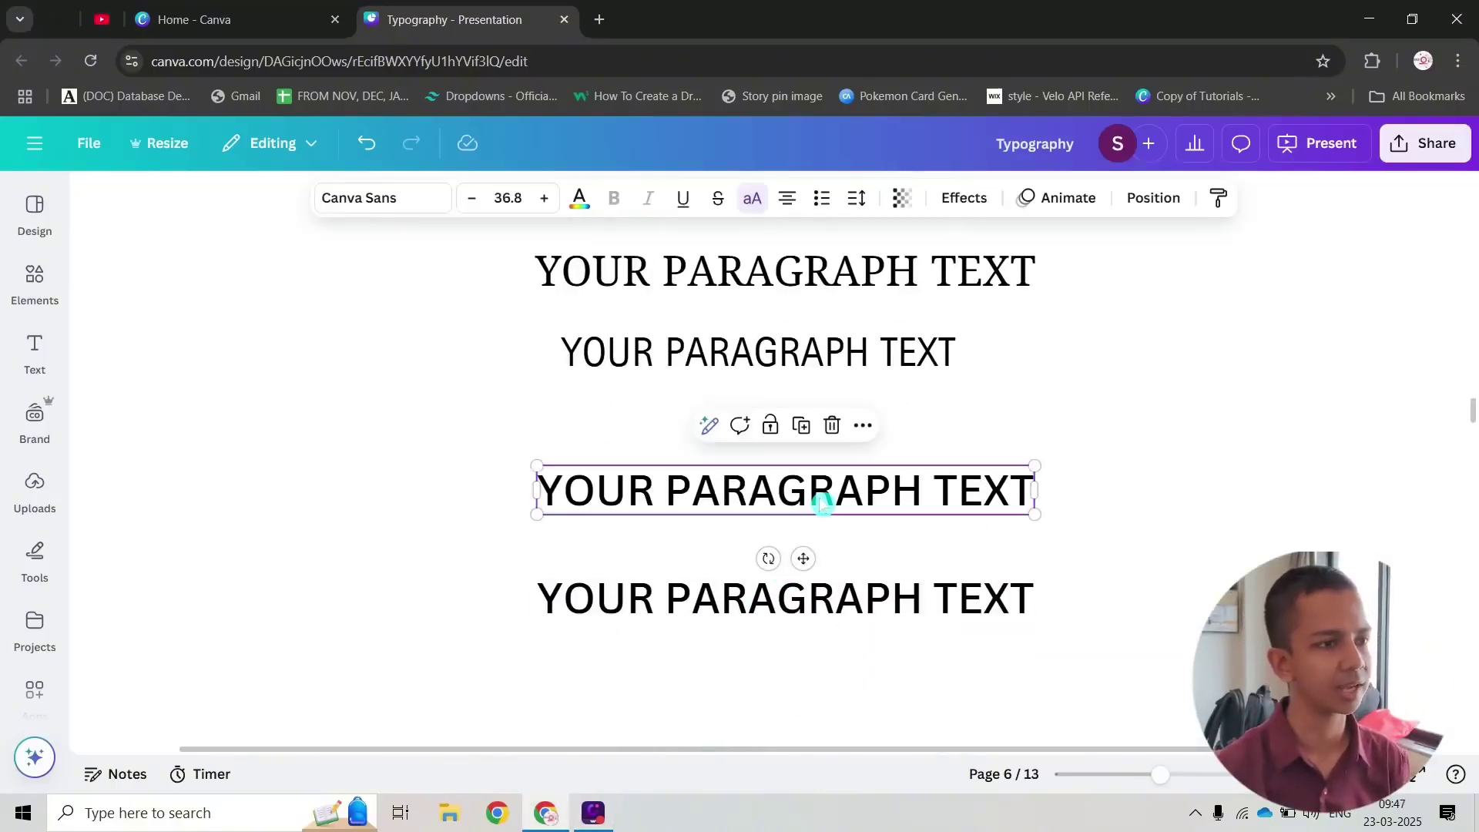
left_click(381, 200)
triple_click(194, 334)
type("script")
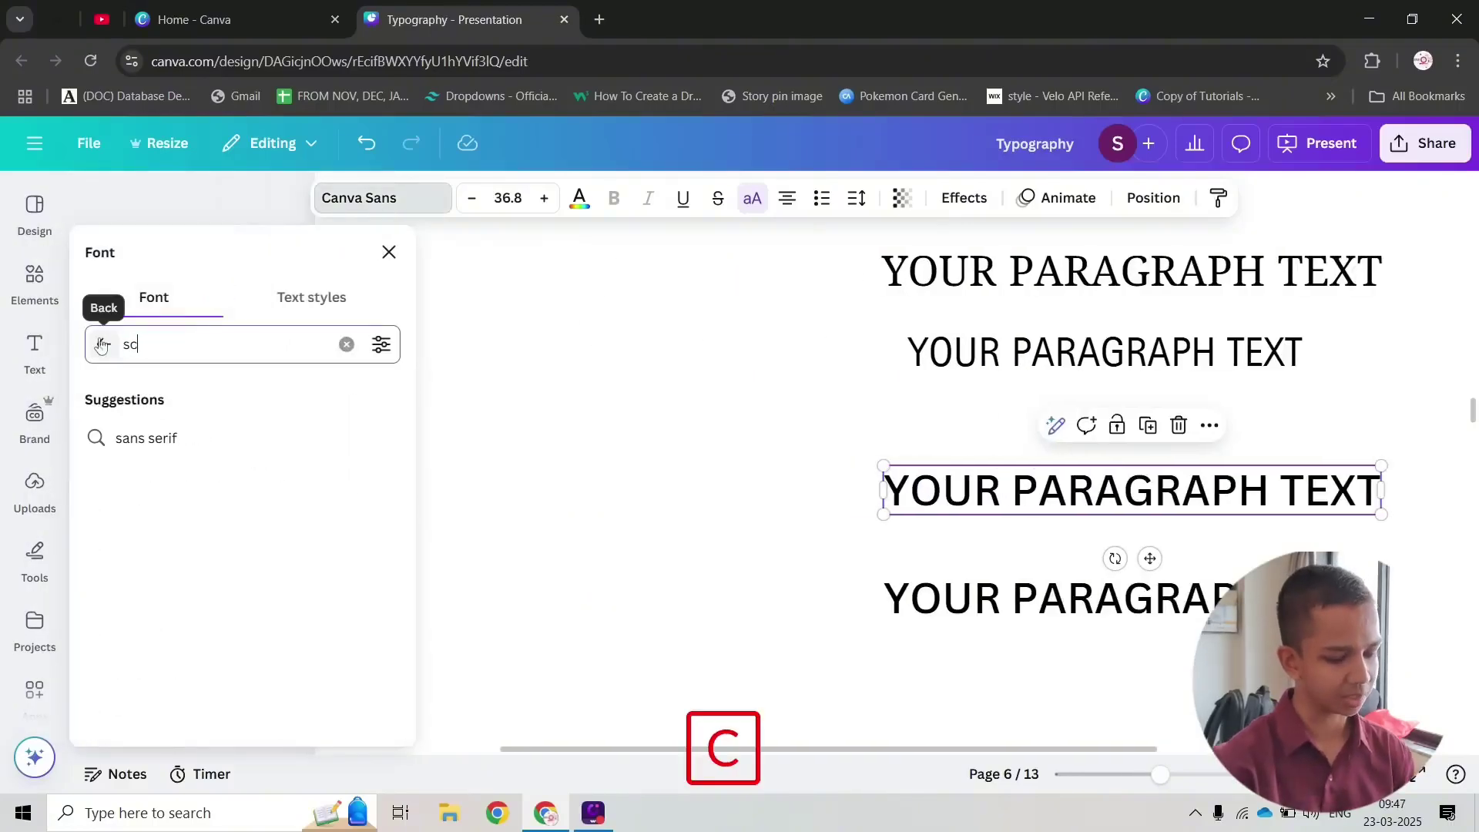
key("Return")
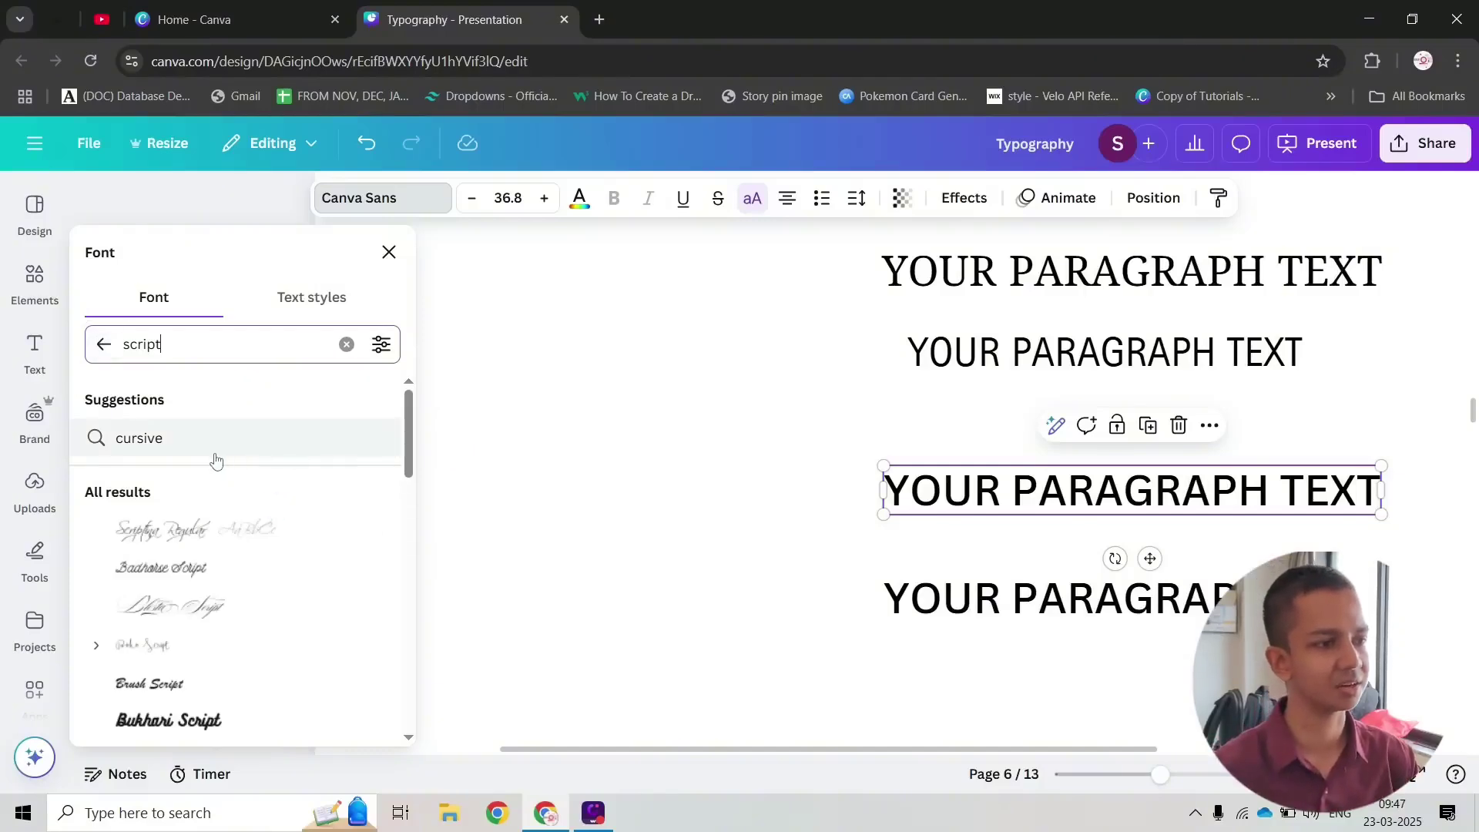
scroll(219, 466, "down", 2)
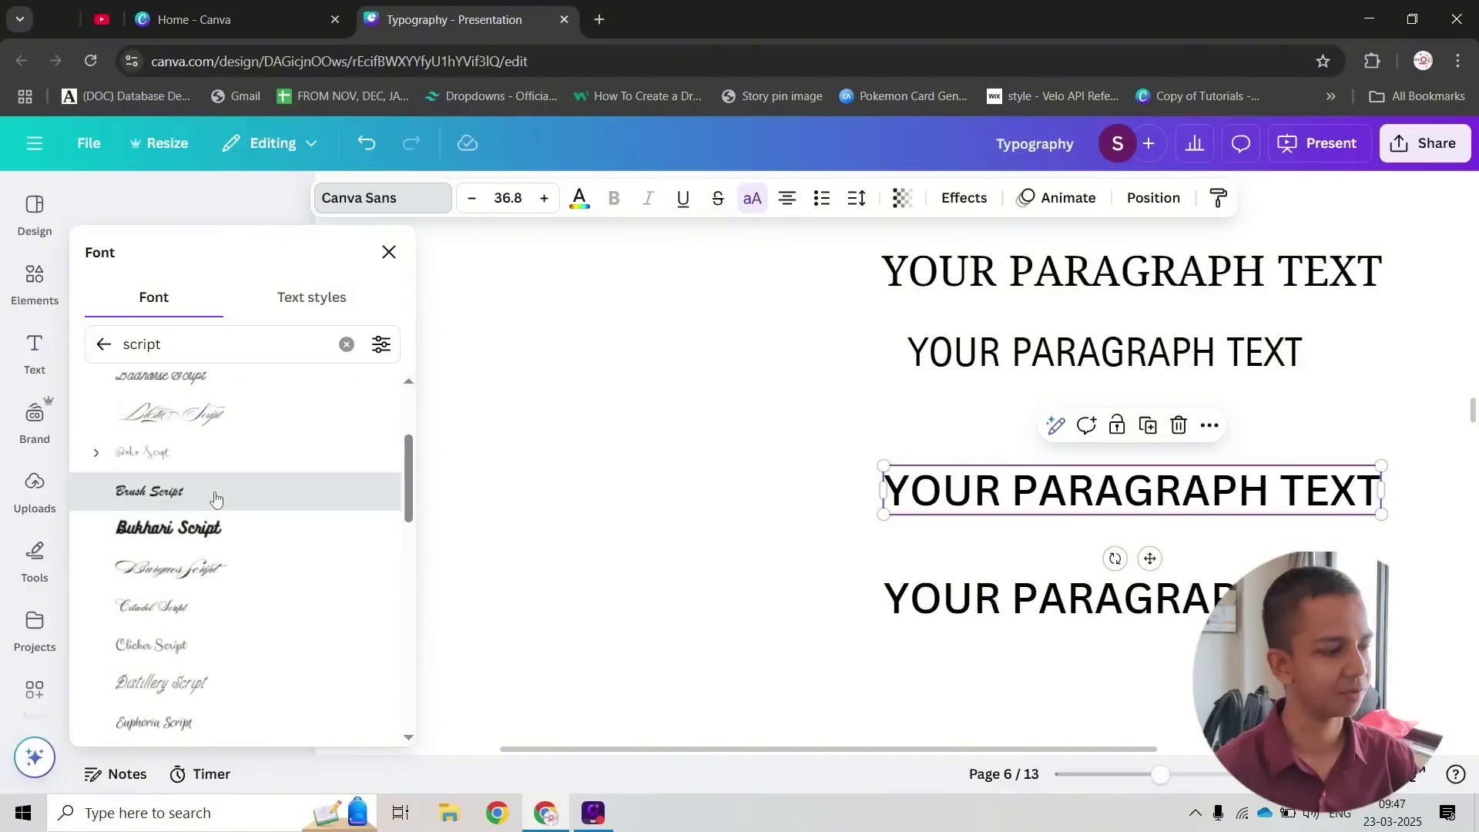
left_click(216, 496)
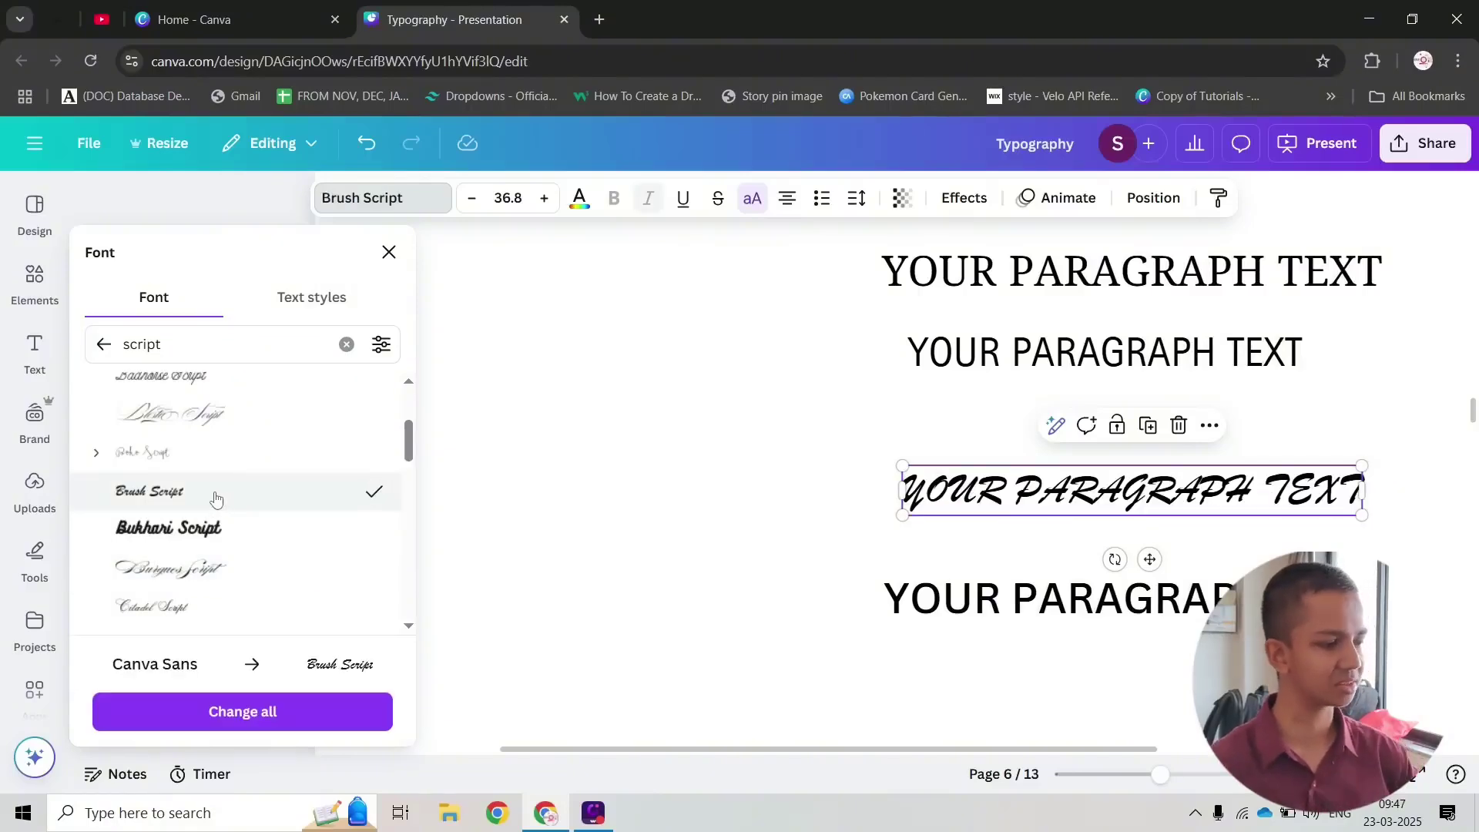
scroll(231, 509, "down", 2, "ctrl")
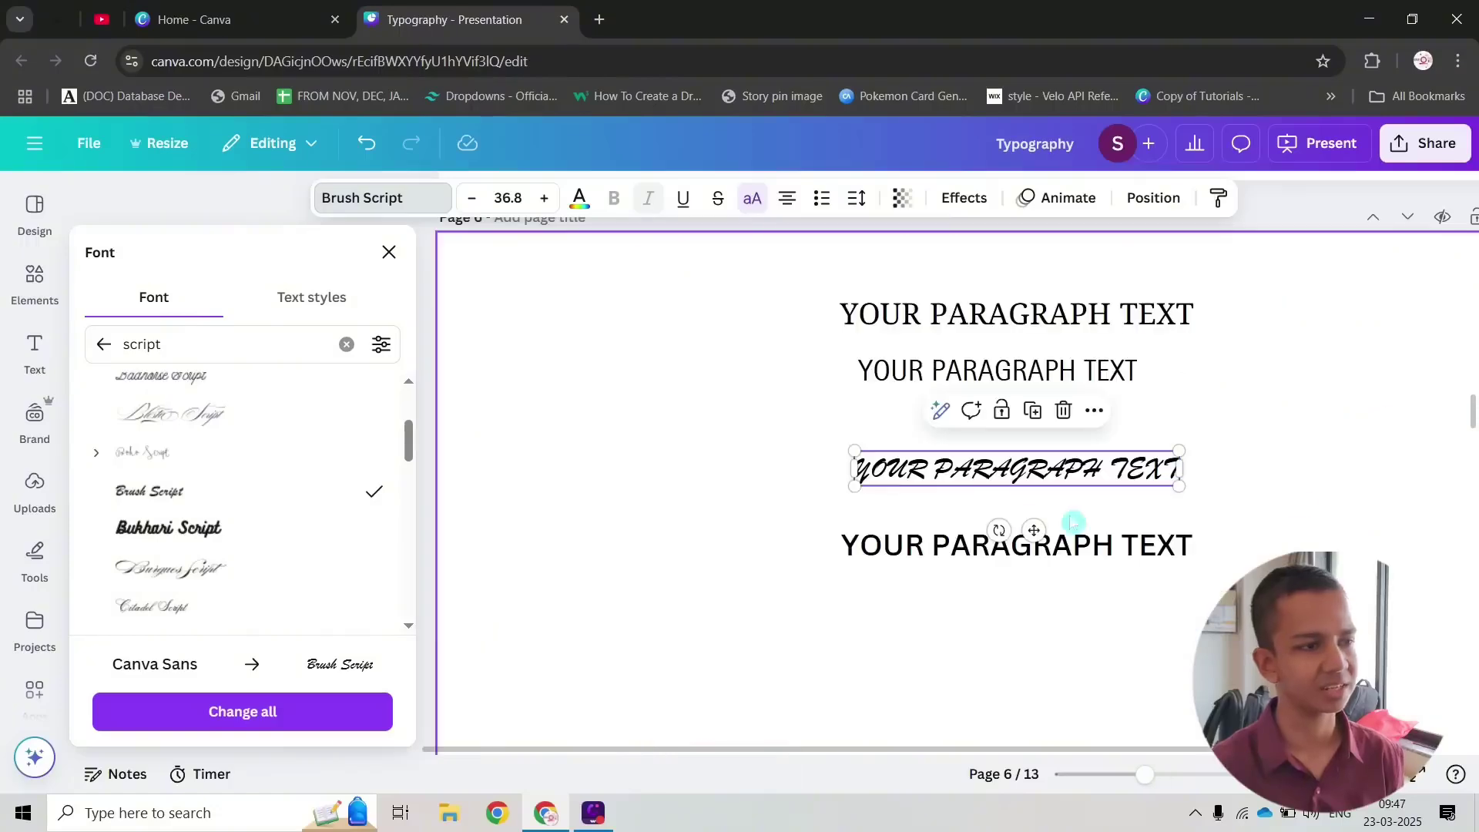
scroll(264, 518, "down", 2)
left_click(264, 527)
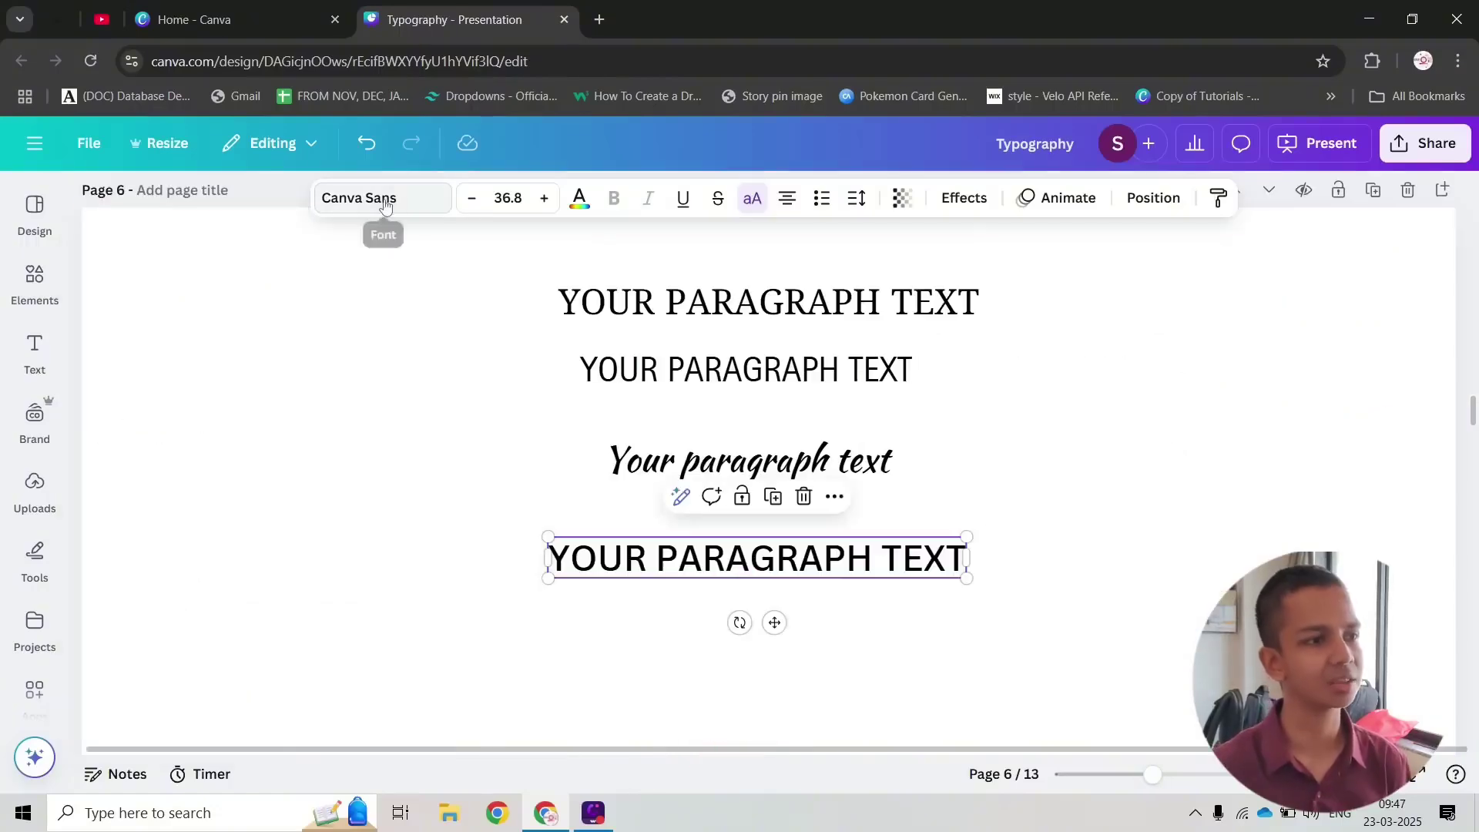
Step: Search the fonts for "display" and apply Gulfs Display to the fourth text line
left_click(385, 203)
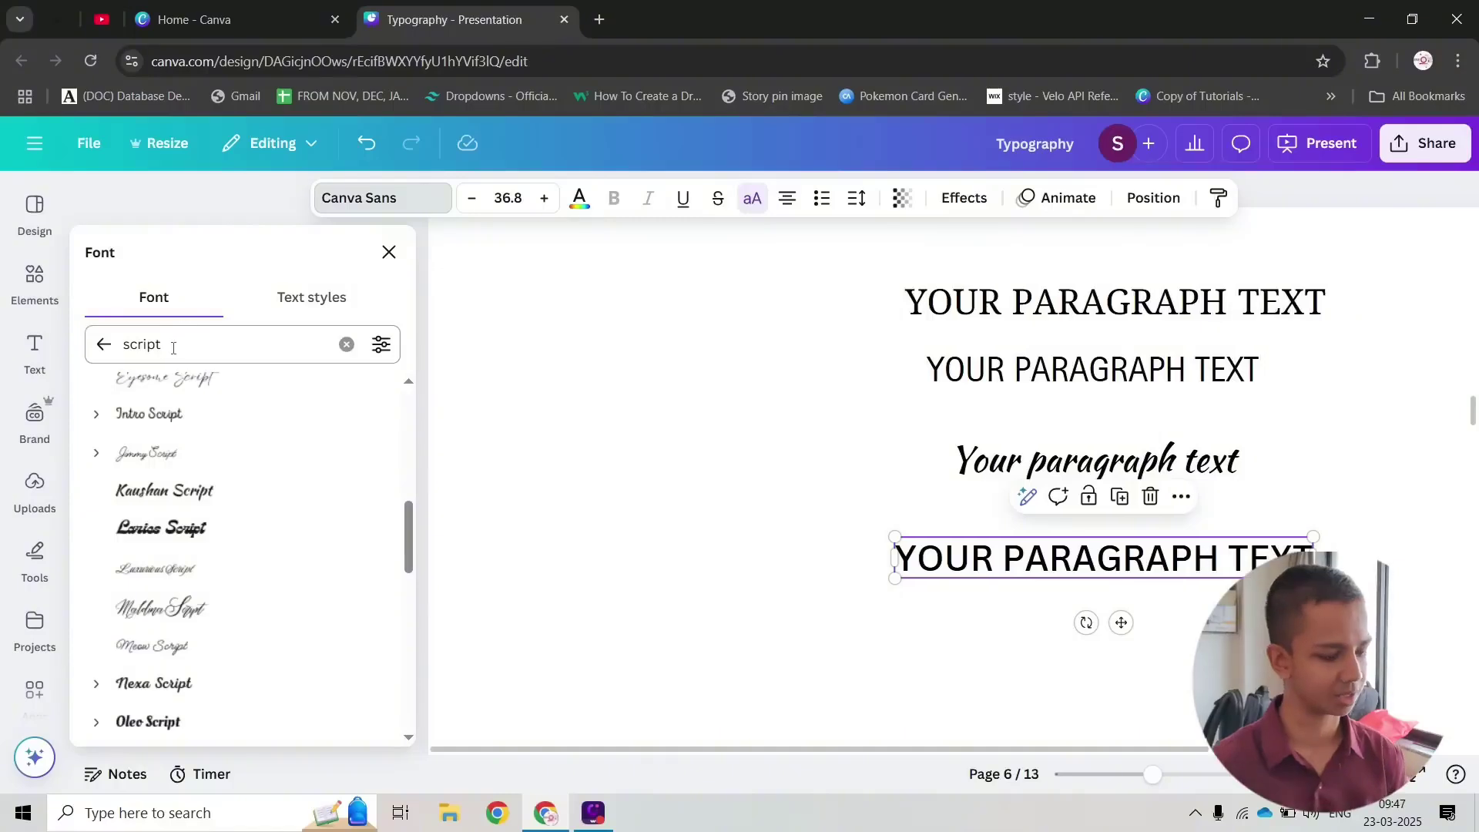
key("ctrl+a")
type("display")
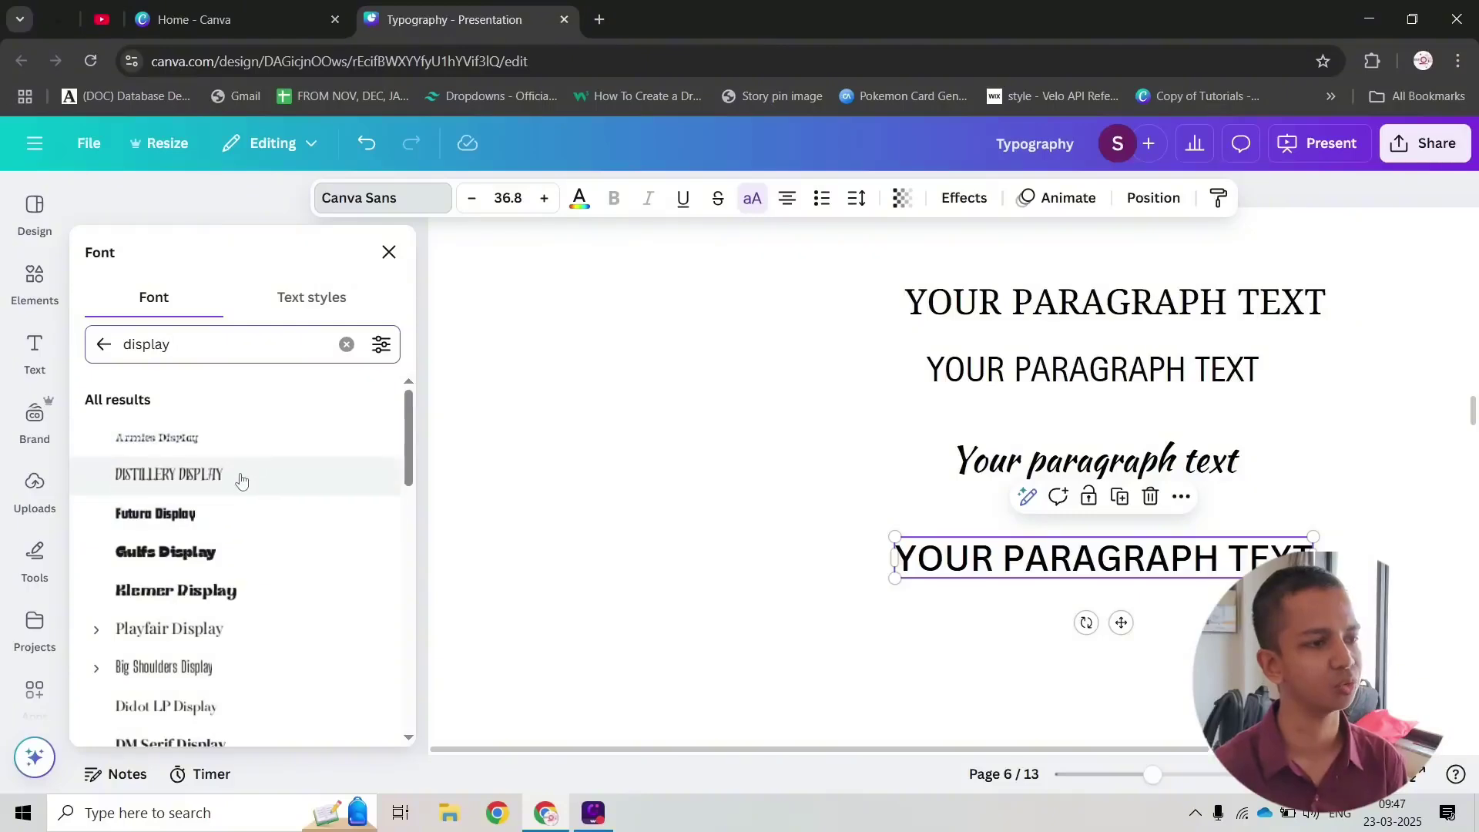
left_click(236, 515)
left_click(249, 554)
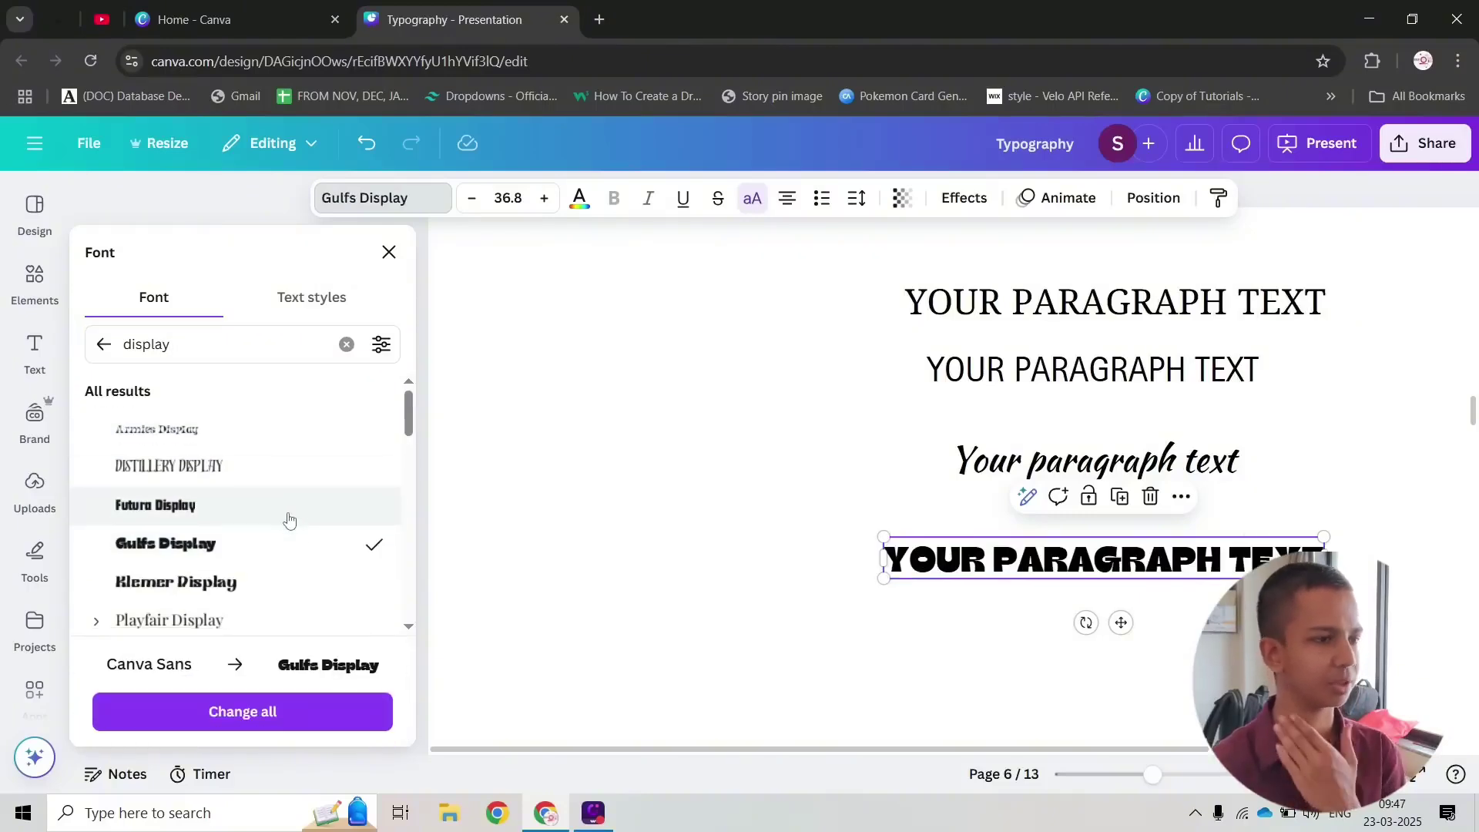
Step: Try DM Serif Display and Kompot Display on the fourth text line, and settle on Lemonade Display
scroll(277, 516, "down", 2)
left_click(261, 513)
scroll(293, 501, "down", 3)
left_click(304, 487)
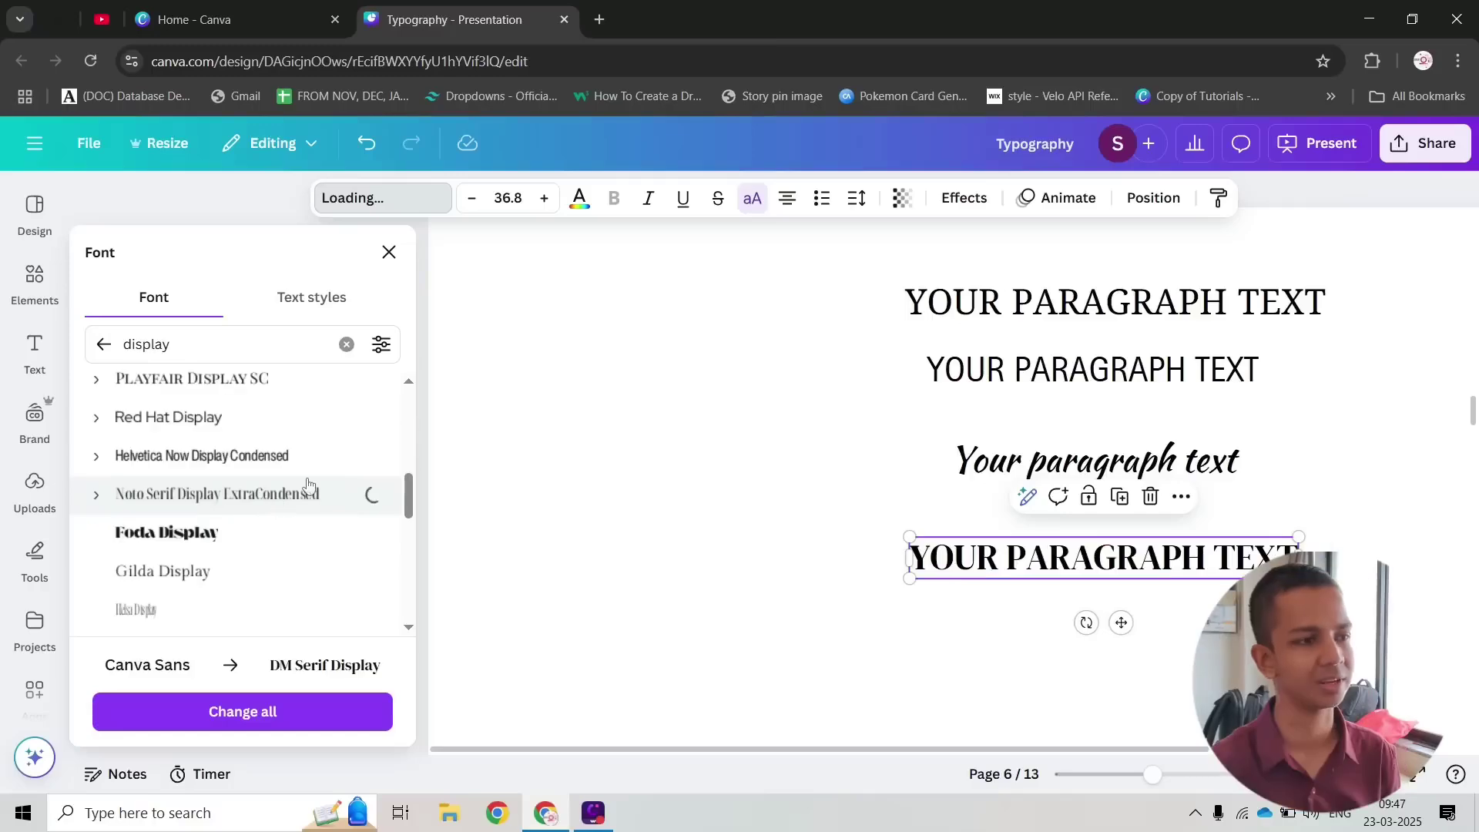
scroll(261, 492, "down", 2)
left_click(248, 508)
left_click(231, 576)
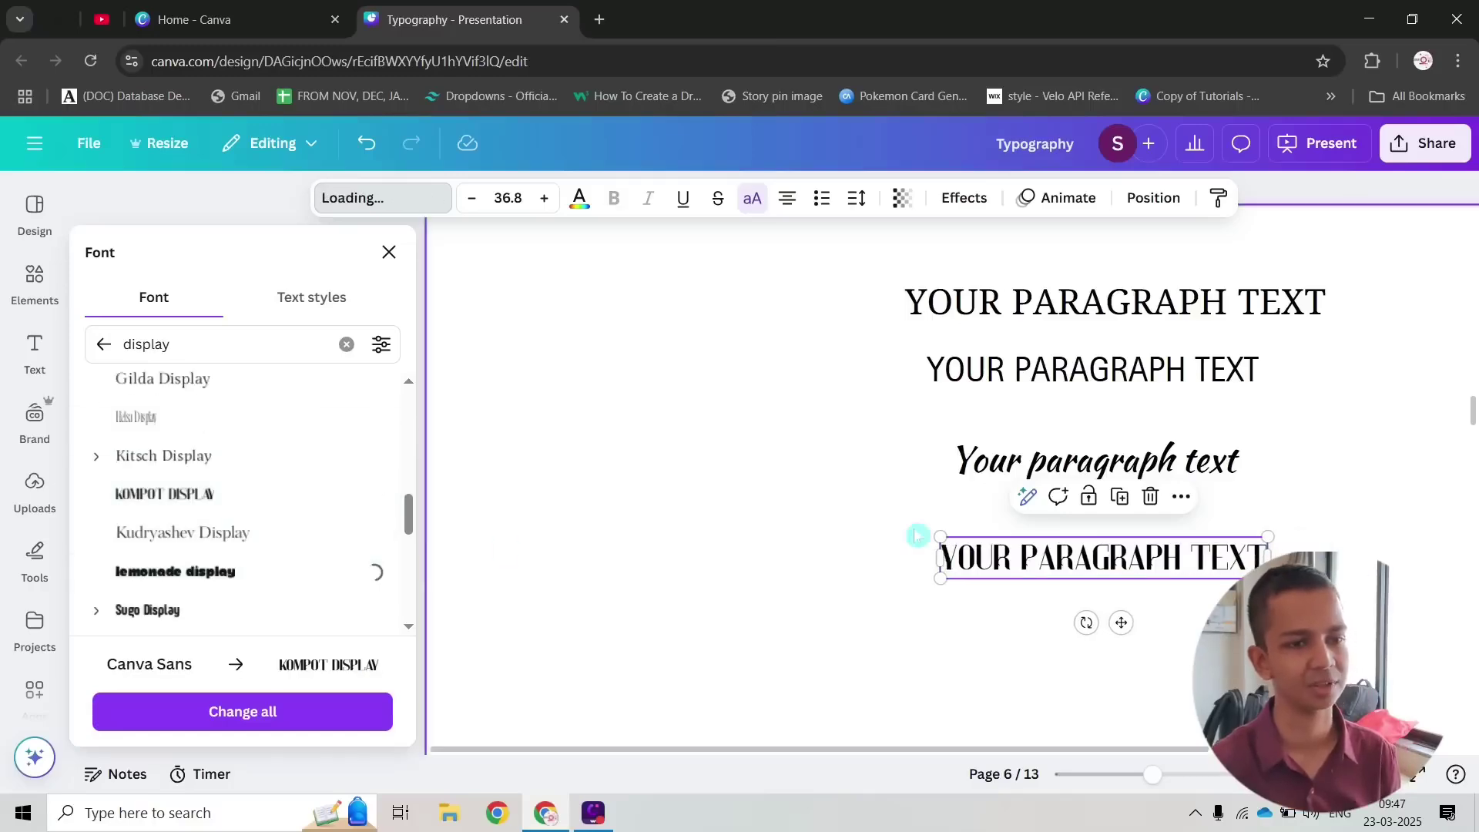
scroll(1353, 544, "down", 2)
scroll(1001, 551, "up", 5)
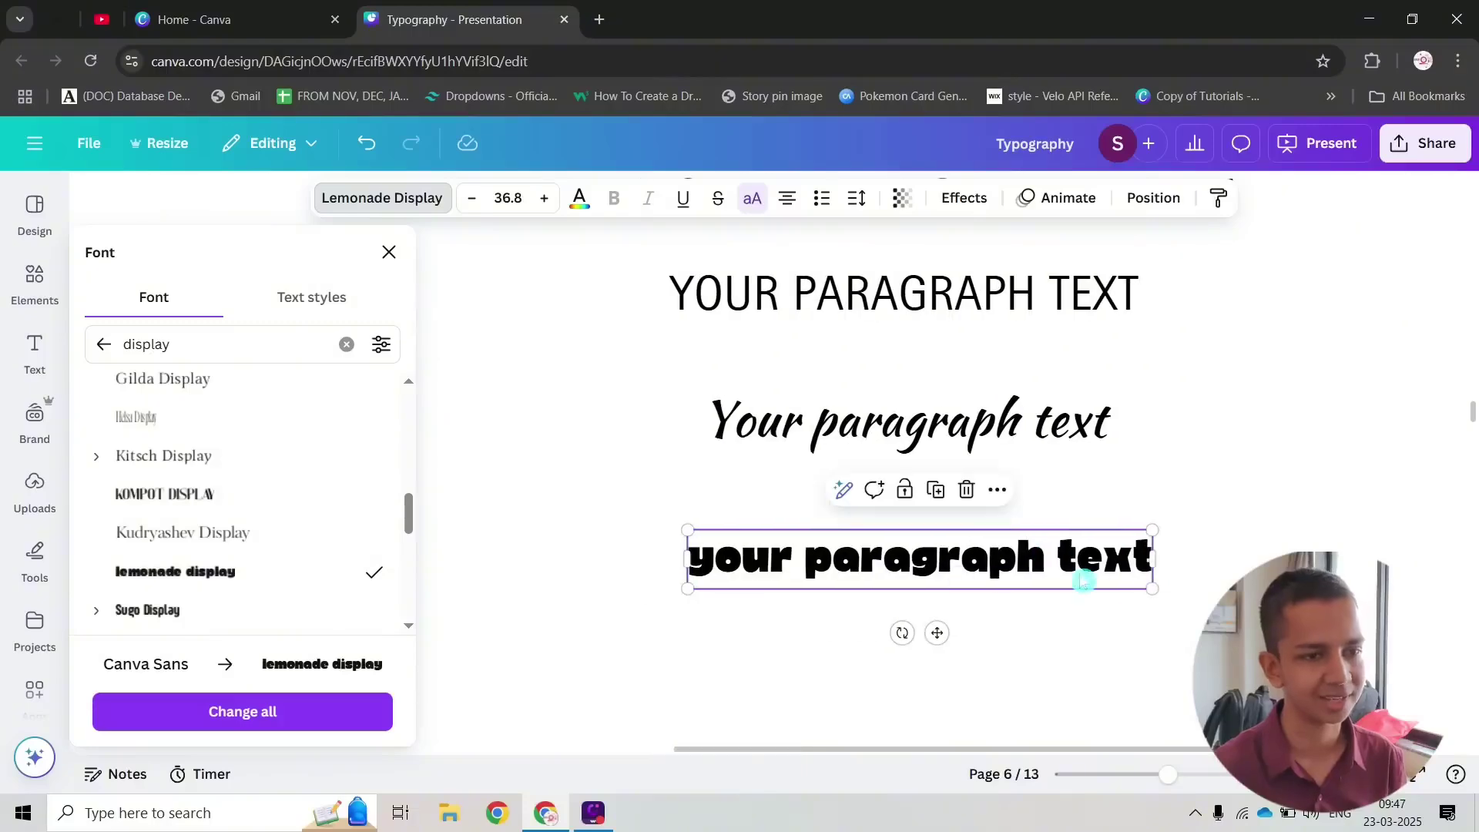
Step: Select all four text lines, enlarge them together to font size 70.7, and reposition them around the middle of page 6
scroll(1148, 554, "down", 4)
left_click(1146, 490)
left_click_drag(446, 320, 963, 639)
scroll(1033, 590, "down", 3)
left_click(1078, 555)
scroll(541, 523, "down", 3)
left_click_drag(589, 227, 991, 448)
left_click_drag(879, 380, 1063, 493)
left_click_drag(1001, 432, 916, 432)
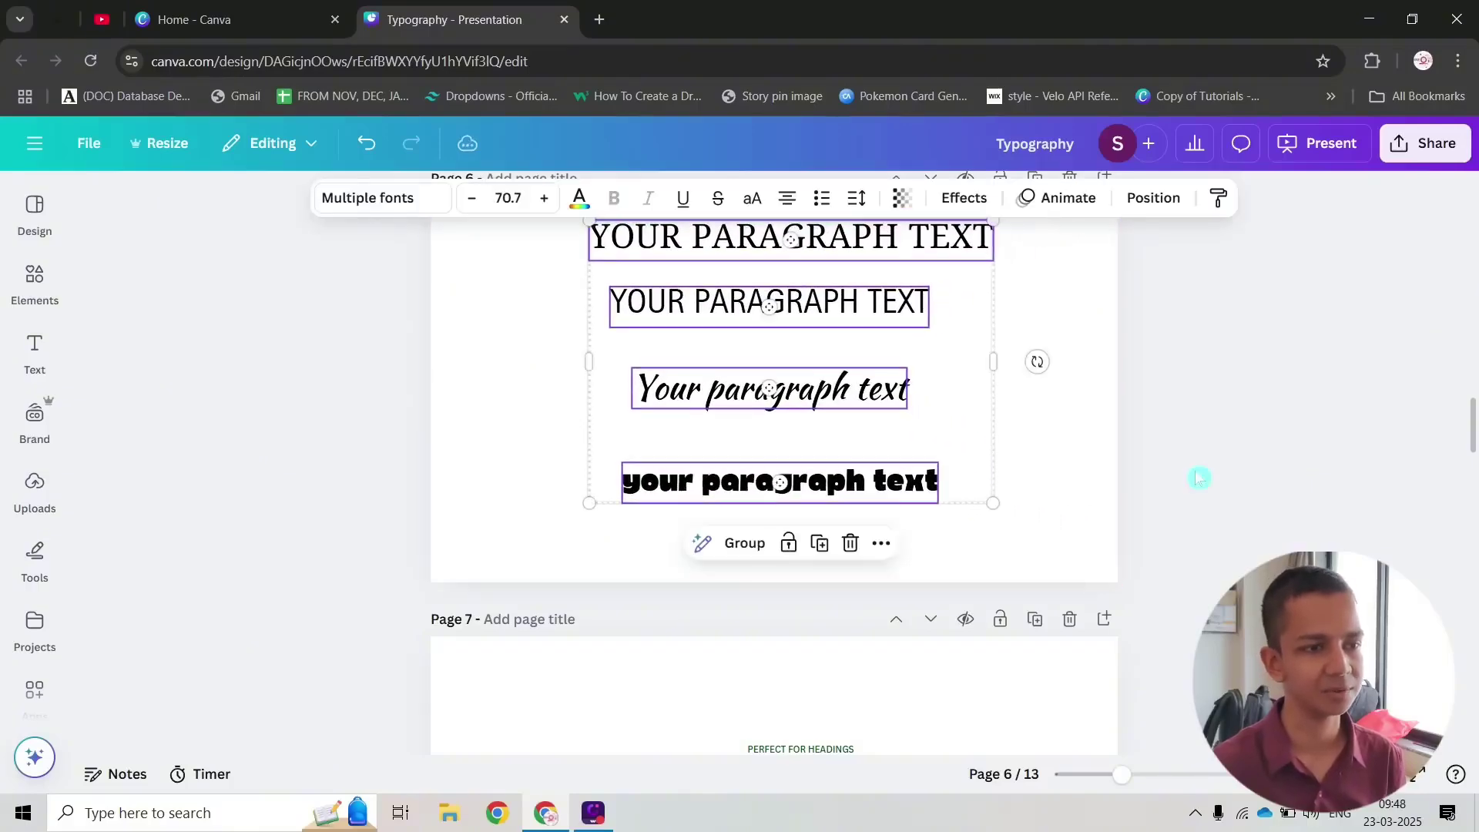
Step: Select the four text lines together and shift them slightly down on page 6
scroll(1039, 489, "up", 2)
left_click(1039, 489)
left_click_drag(555, 330, 1094, 661)
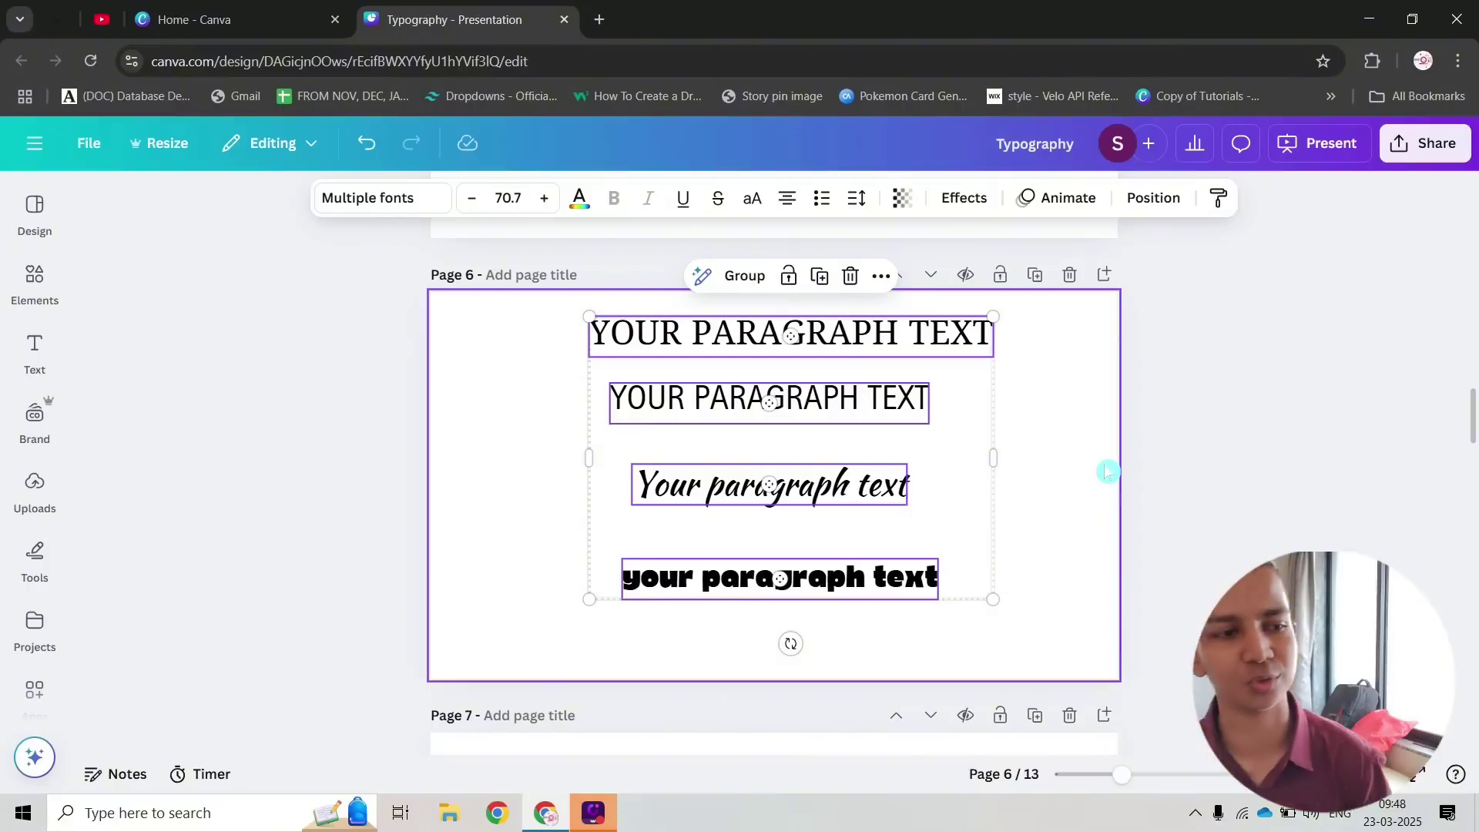
left_click(1107, 471)
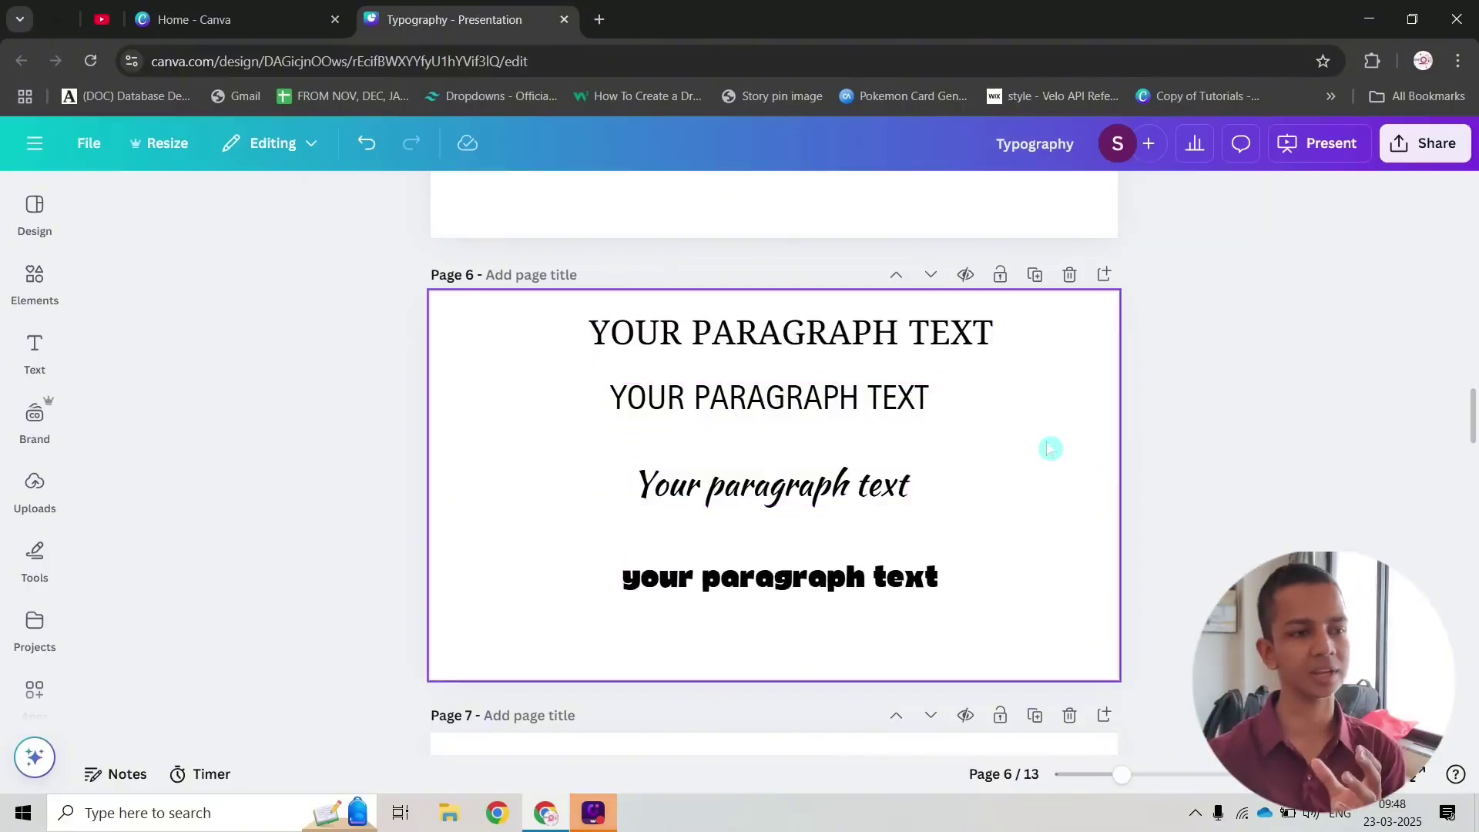
left_click_drag(528, 315, 883, 558)
left_click(1093, 488)
Step: Open ChatGPT in a new tab and prompt it to act as a visionary brand identity designer, asking targeted questions and recommending fonts and colors
key("ctrl+t")
left_click(447, 445)
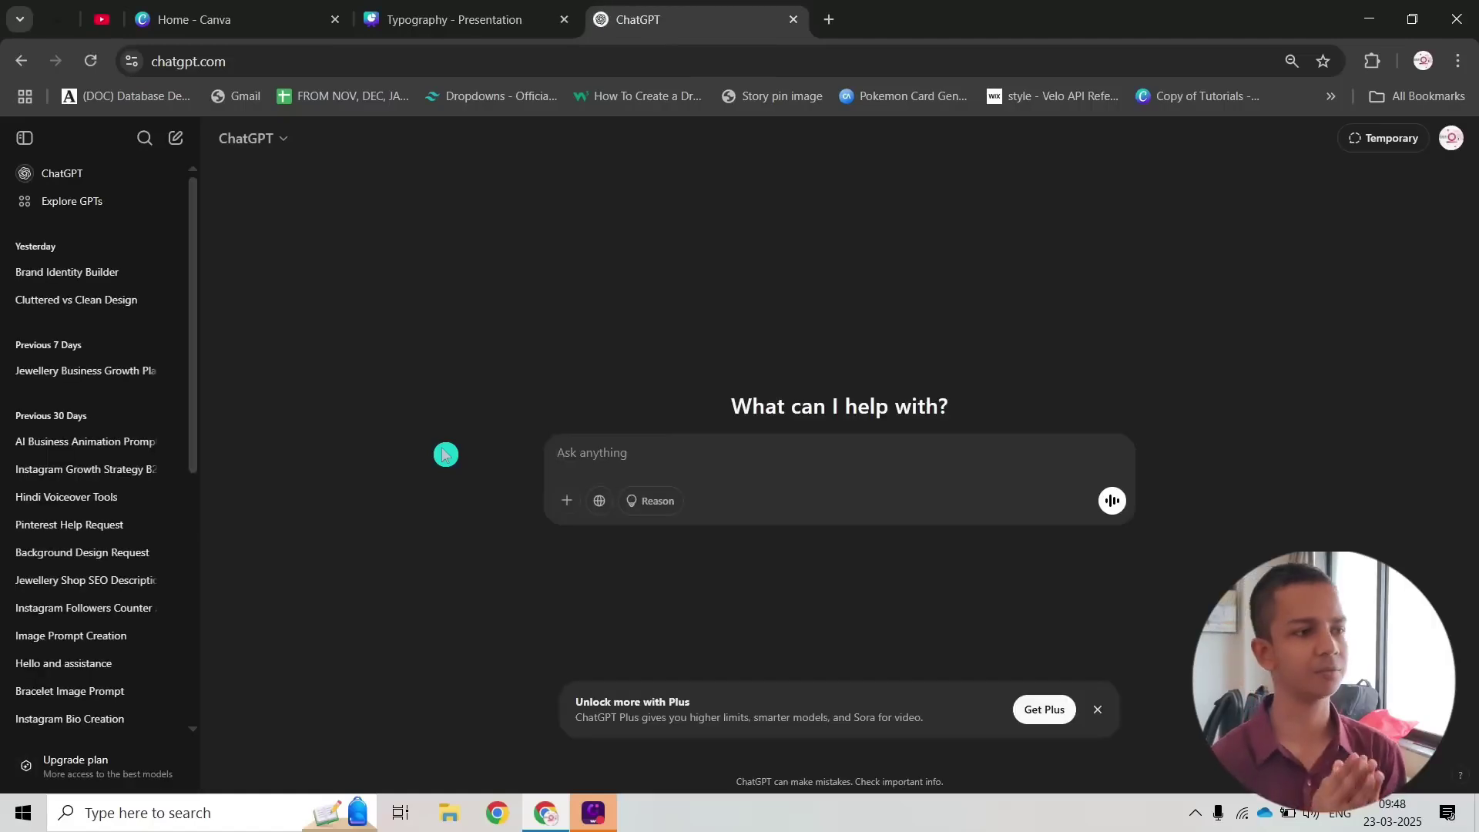
key("ctrl+shift+Tab")
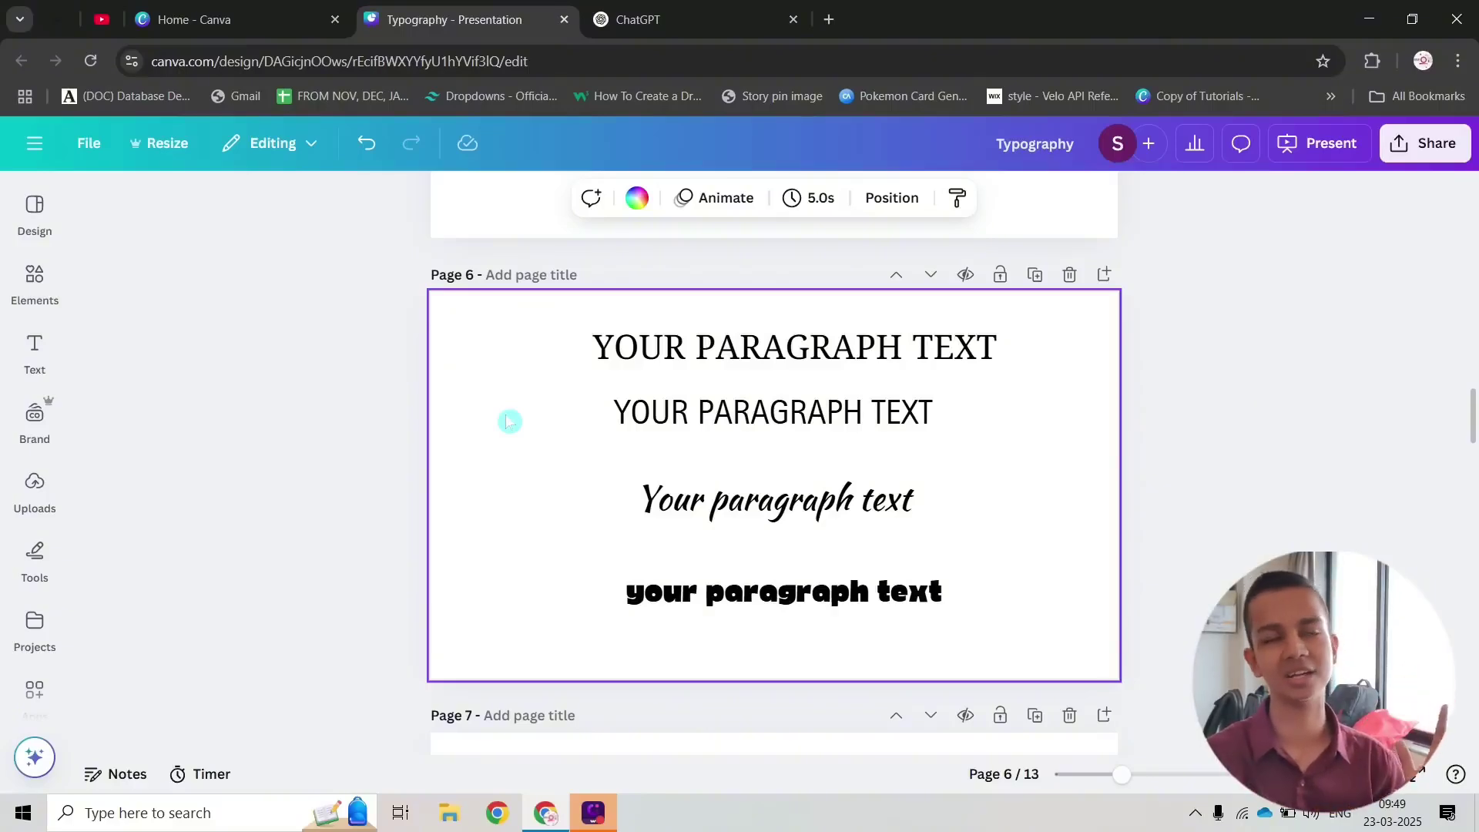
key("ctrl+Tab")
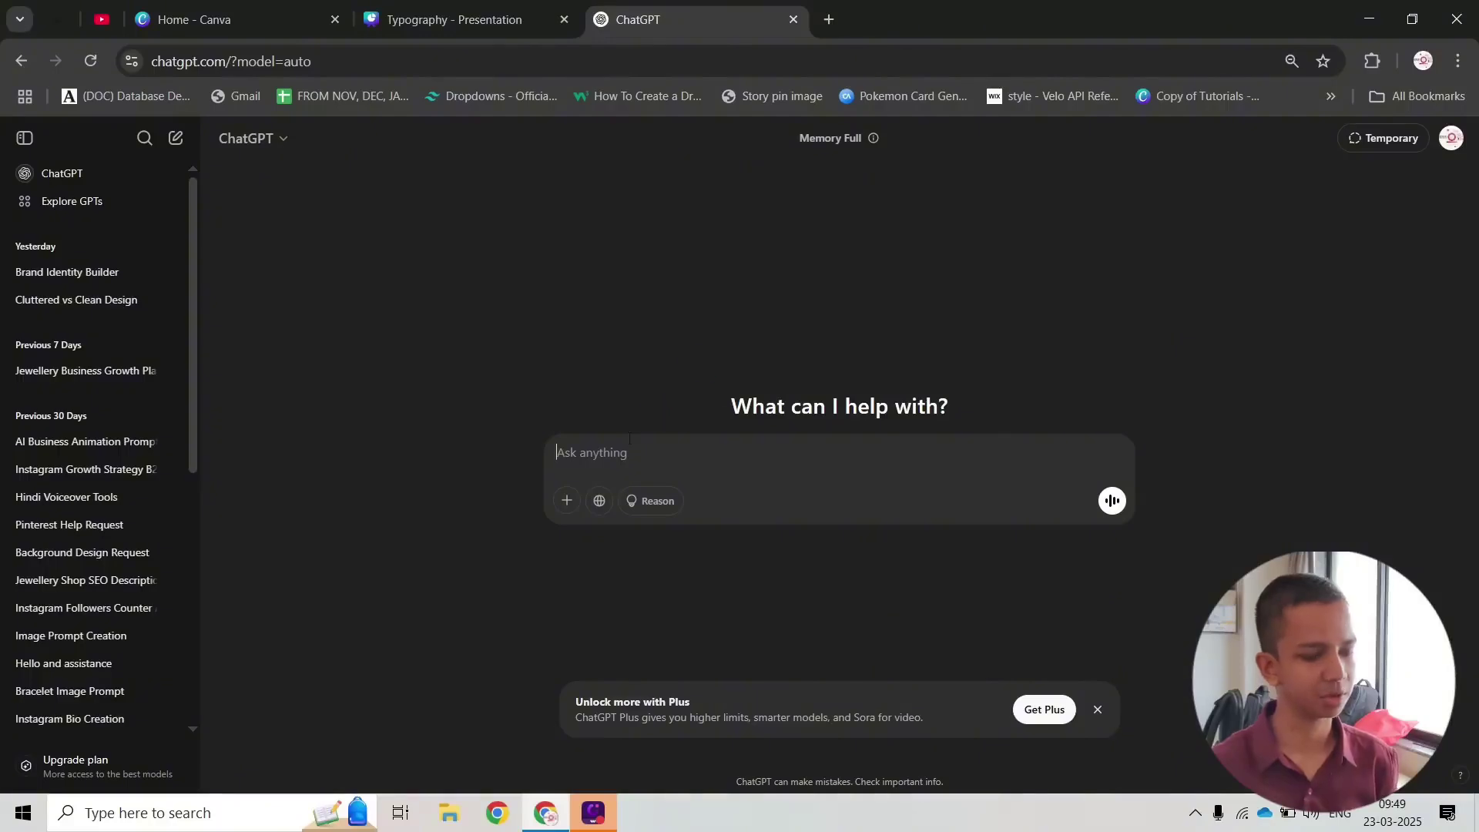
type("You are a visionary brand identity designer with expertise in color psychology, typography, and visual storytelling. Guide the user through a structured, insightful dialogue to craft a cohesive brand identity. Ask targeted questions to uncover their brand’s essence, then recommend fonts and colors that align with their mission, audience, and personality. Proceed step-by-step, prioritizing clarity and strategic alignment.")
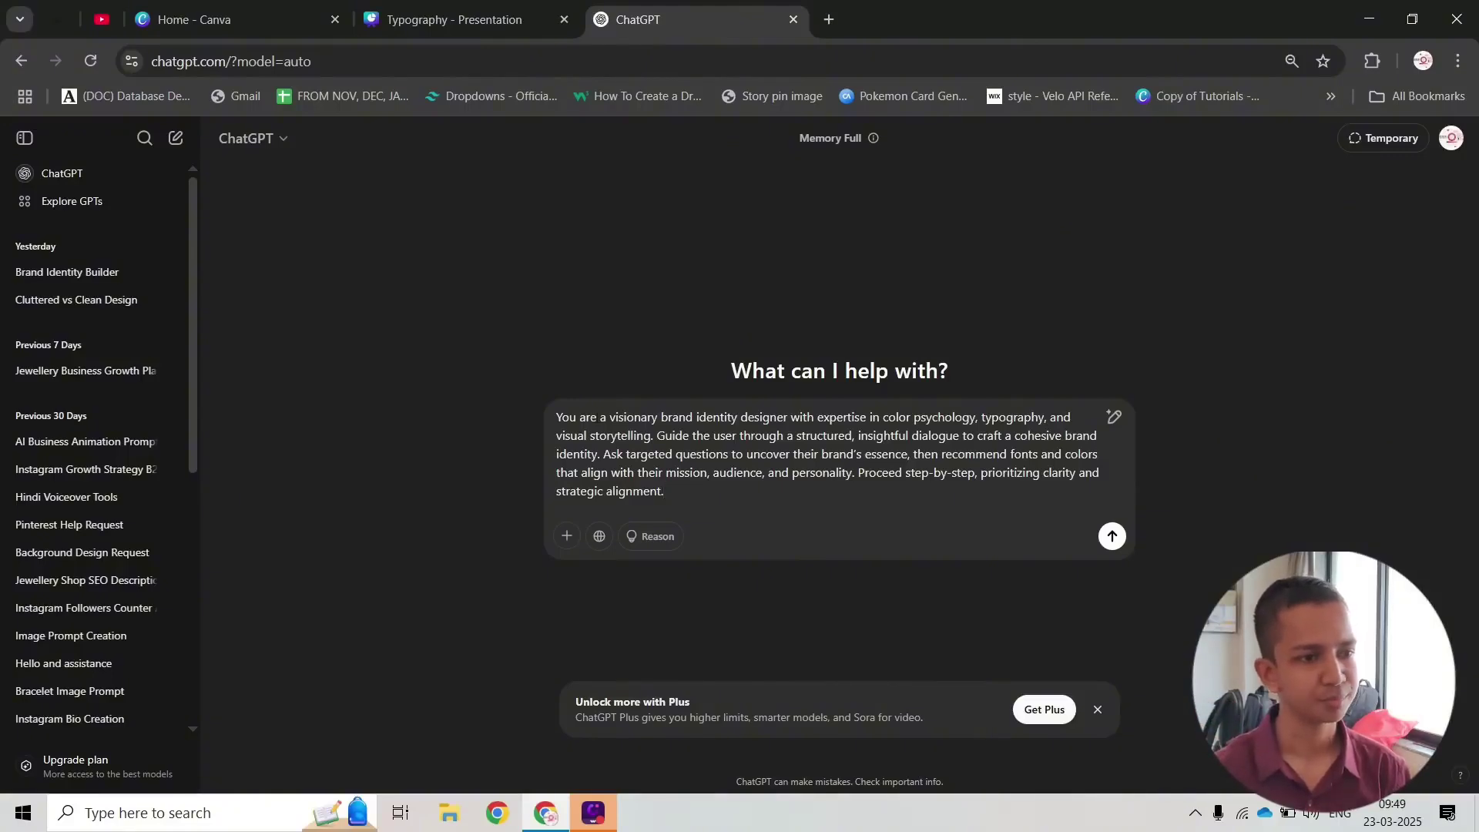
left_click(1111, 536)
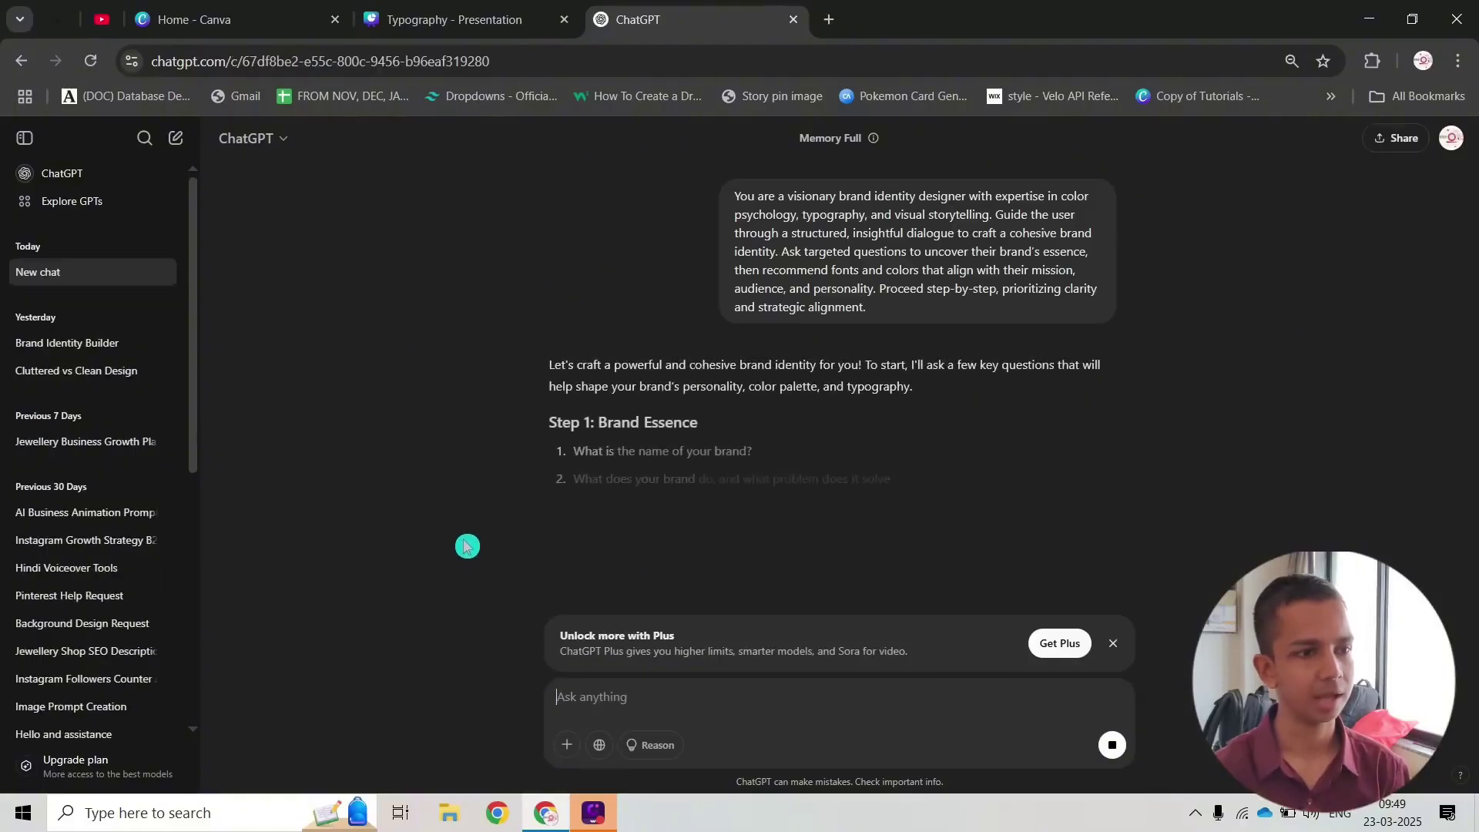
Step: Read the Step 1: Brand Essence questions in ChatGPT's reply, covering brand name, purpose, core values and personality
scroll(916, 409, "down", 1)
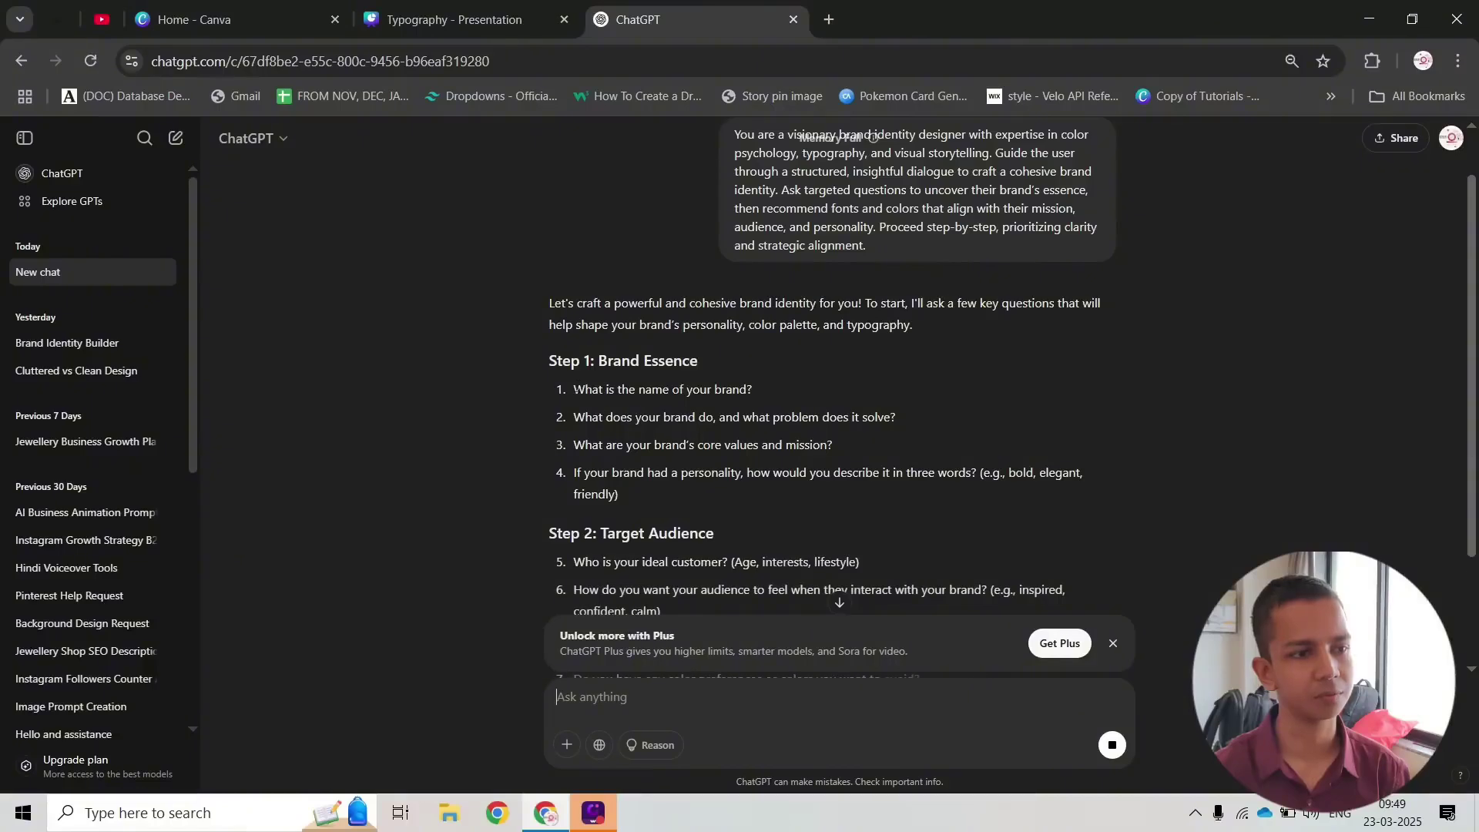
left_click_drag(574, 390, 772, 406)
left_click(632, 387)
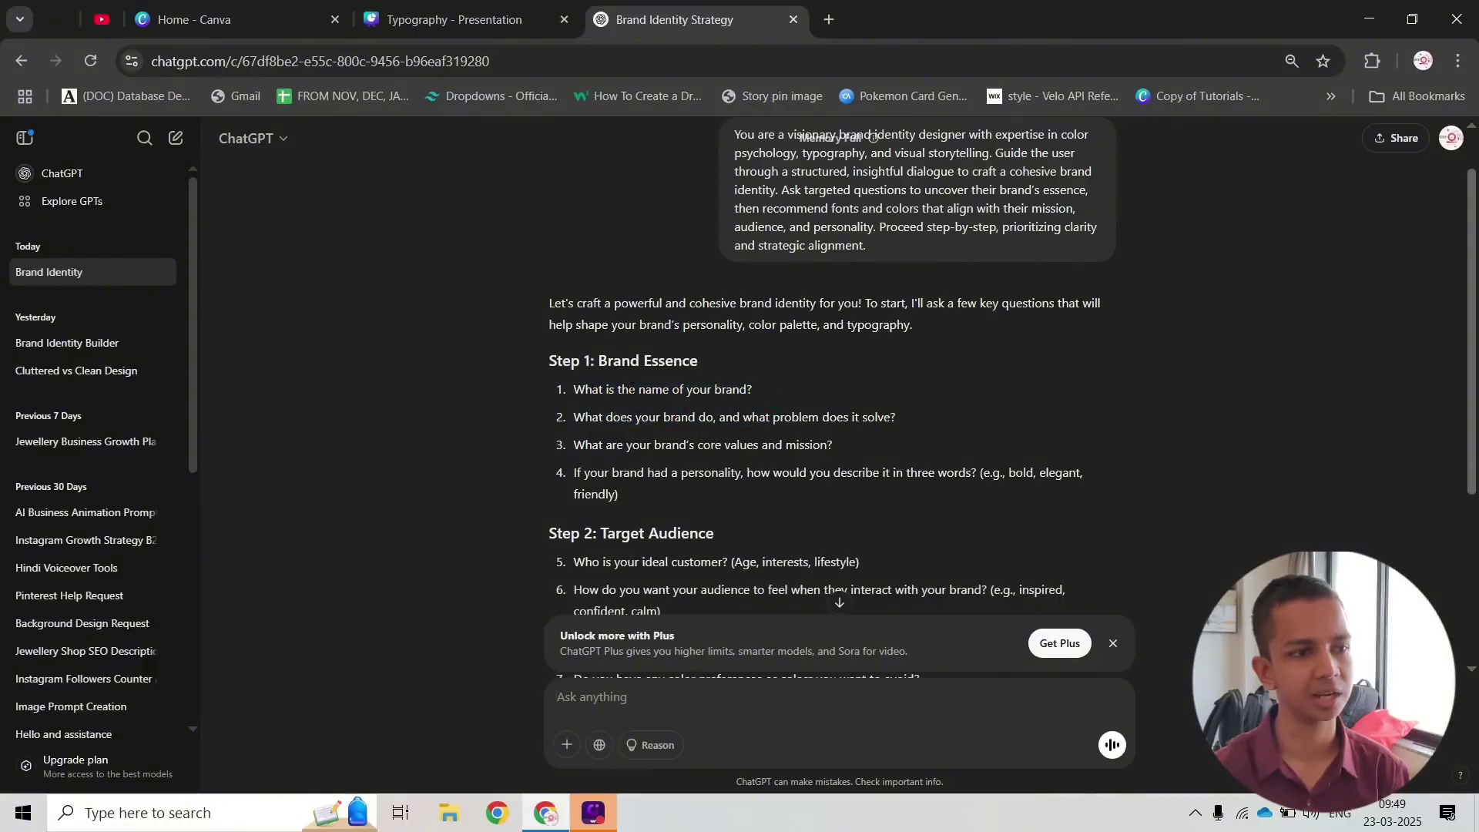
left_click_drag(575, 416, 851, 429)
left_click(866, 410)
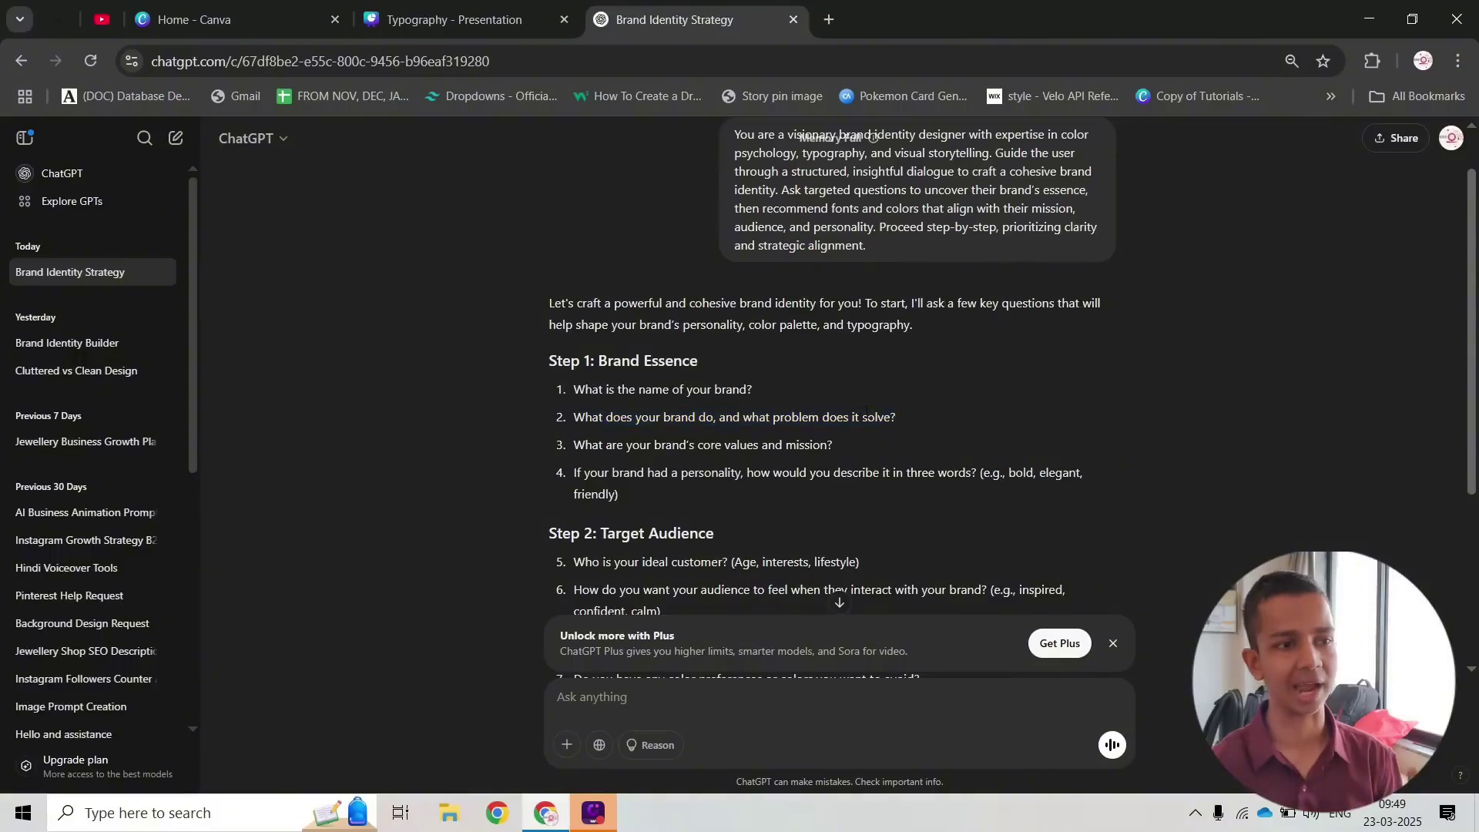
scroll(856, 410, "down", 2)
left_click_drag(625, 348, 810, 348)
left_click(810, 348)
scroll(651, 401, "down", 2)
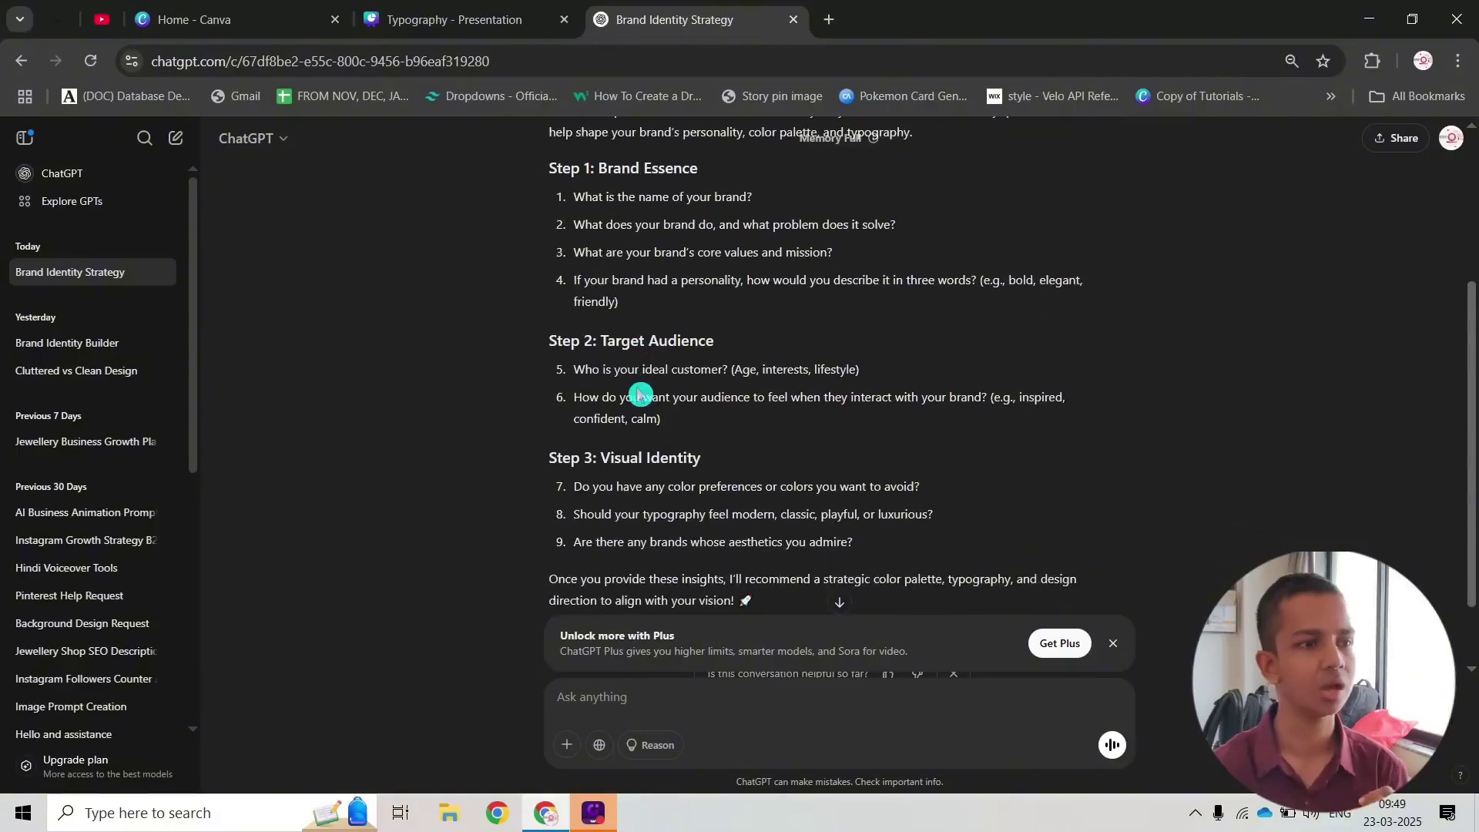
Step: Read the Step 2: Target Audience and Step 3: Visual Identity questions in the reply
left_click_drag(573, 369, 809, 413)
left_click(808, 414)
scroll(728, 408, "down", 2)
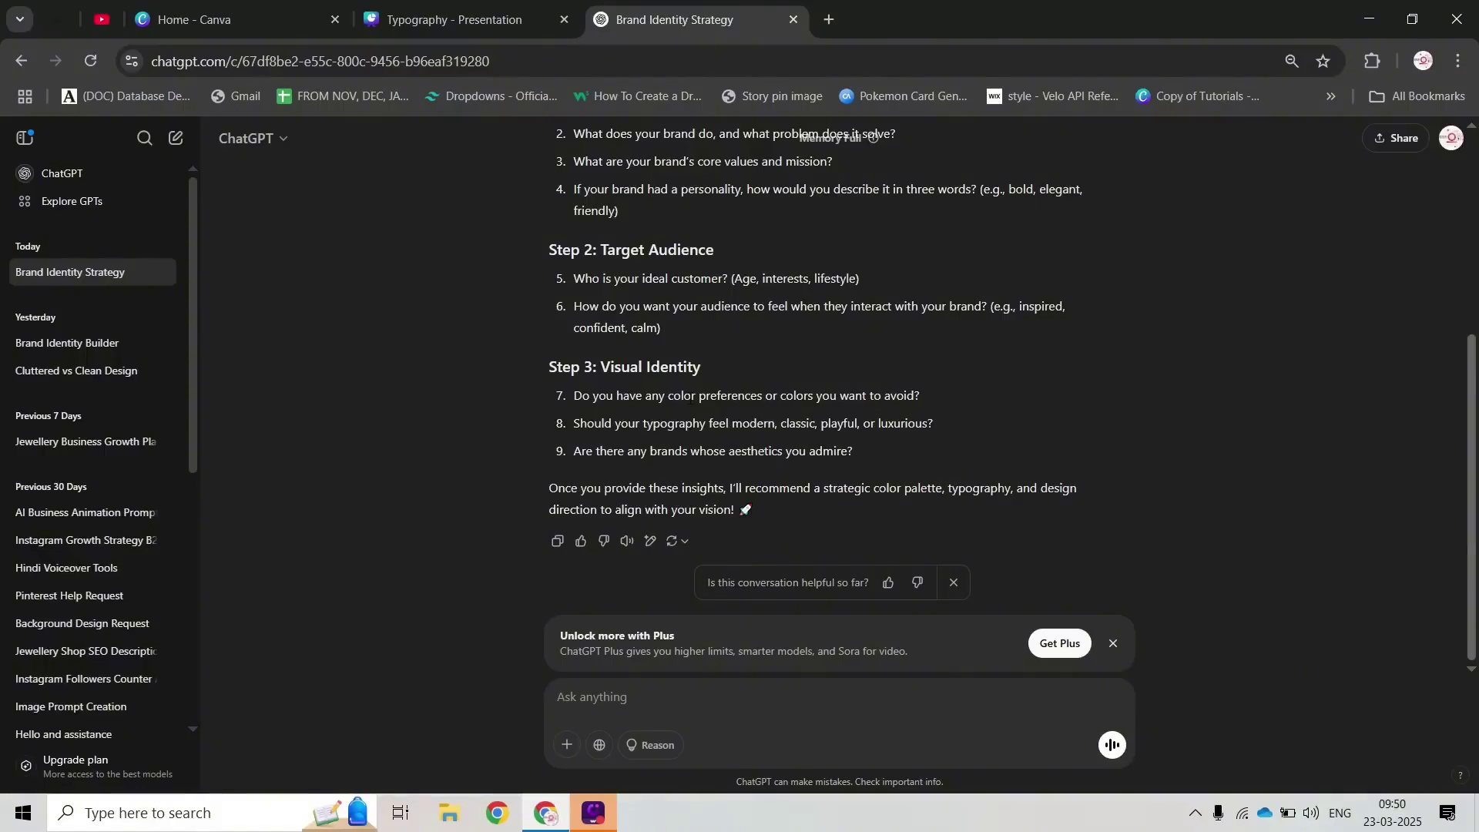
scroll(521, 347, "up", 1)
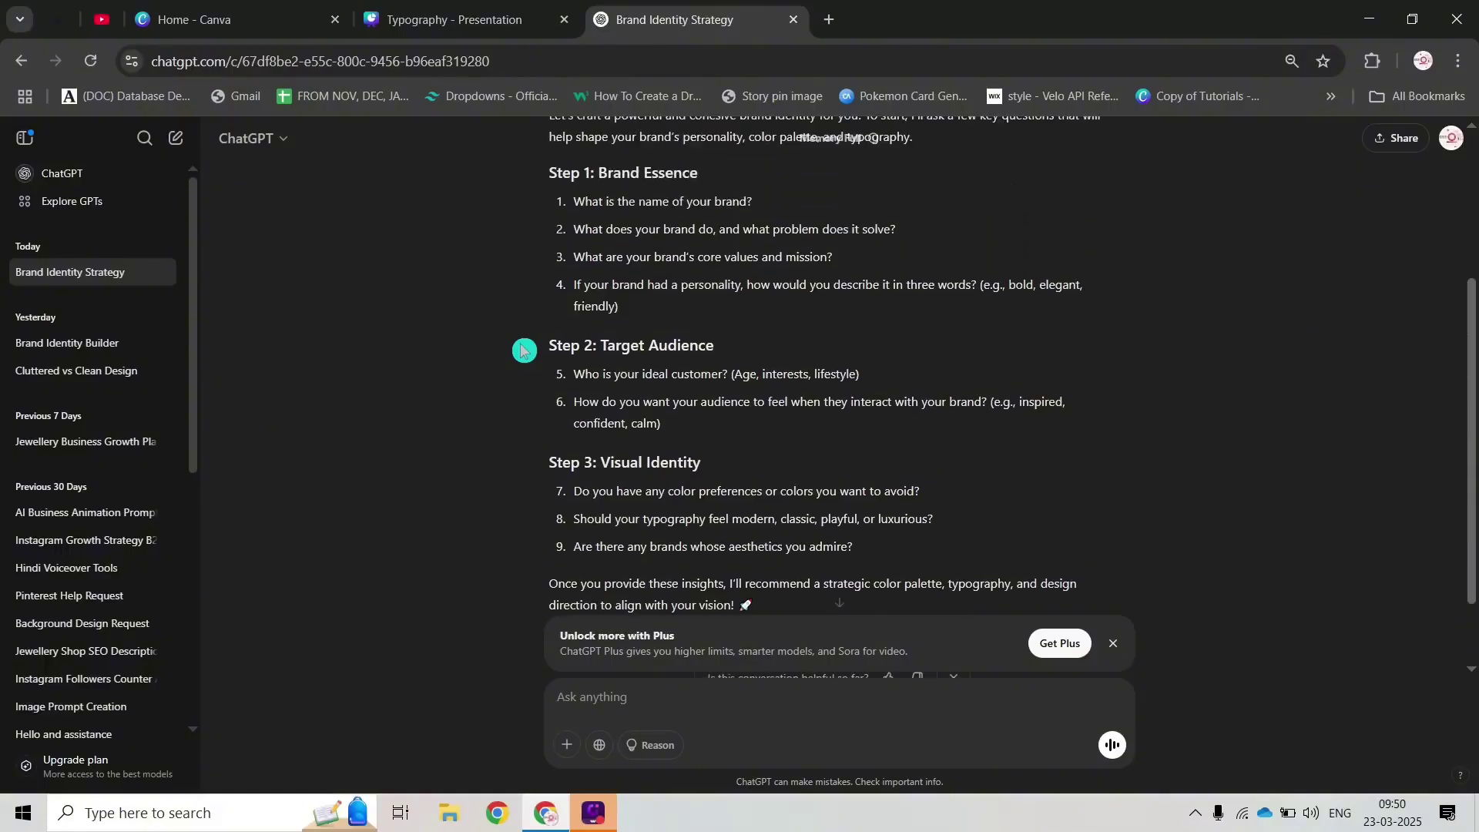
scroll(484, 375, "down", 1)
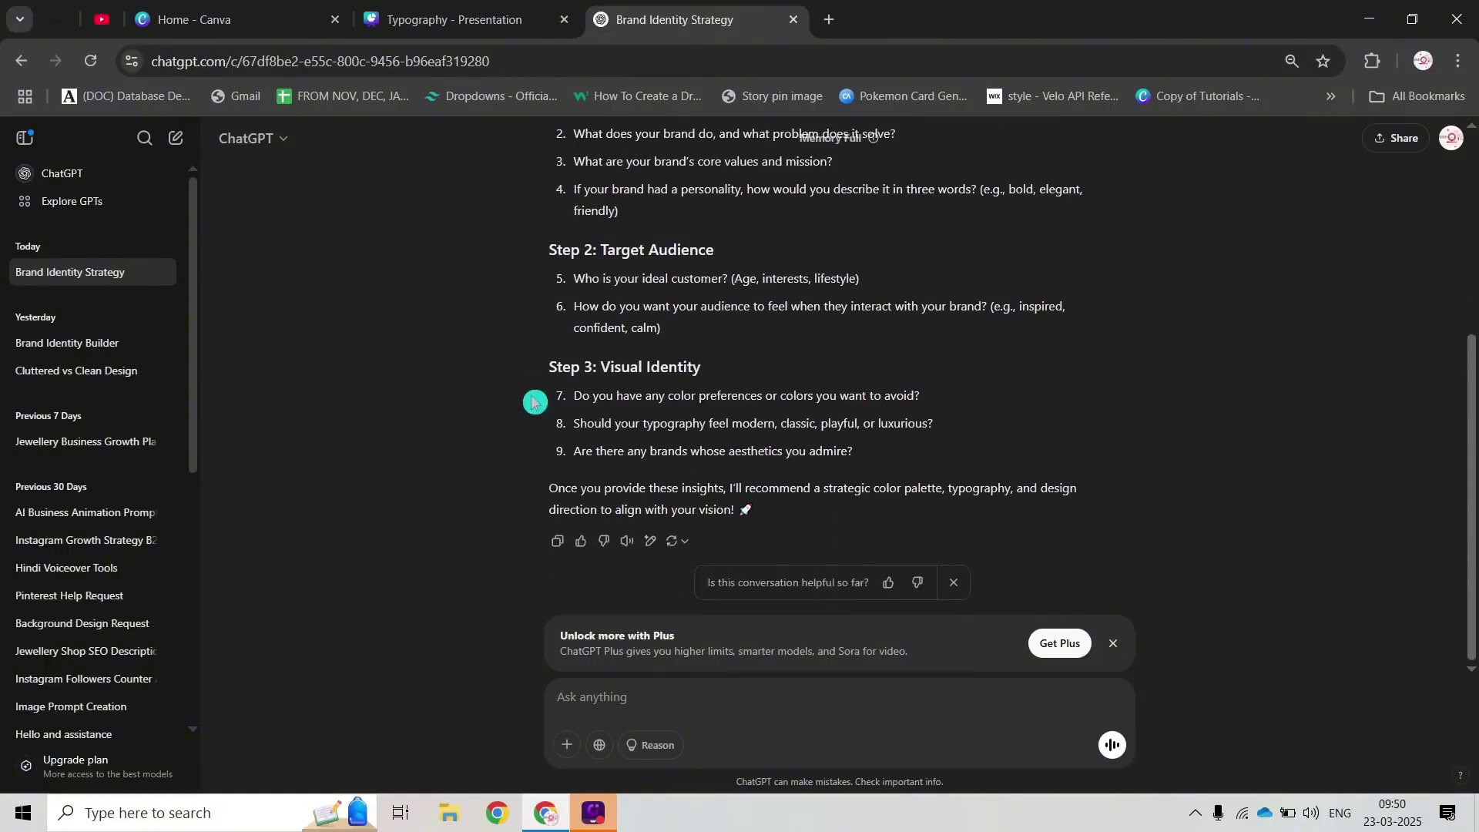
left_click_drag(574, 396, 923, 456)
left_click(624, 469)
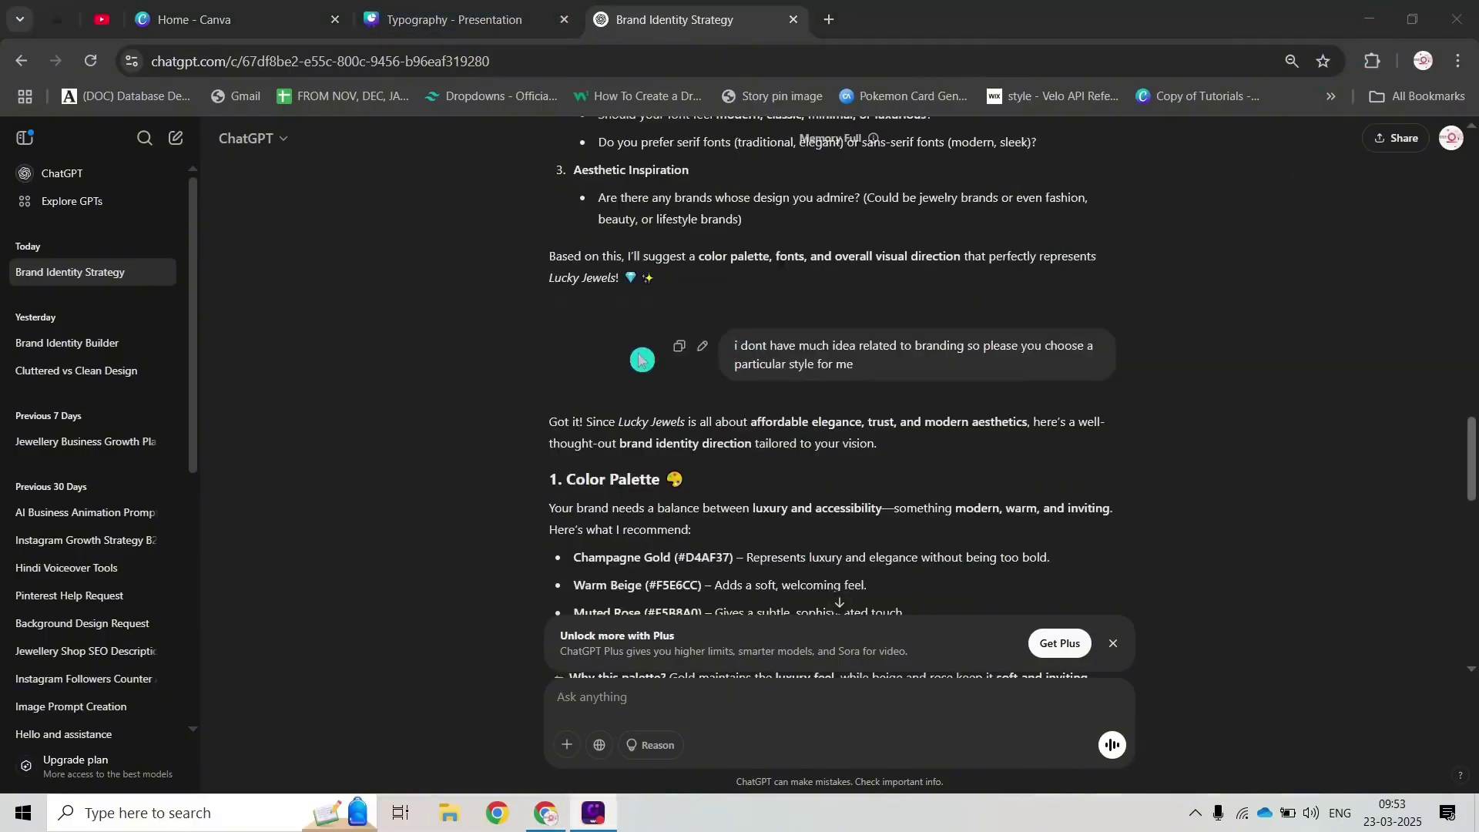
Step: Review the conversation about Lucky Jewels and examine the Color Palette section of the brand recommendation
scroll(750, 399, "up", 9)
scroll(834, 390, "down", 8)
scroll(599, 382, "down", 4)
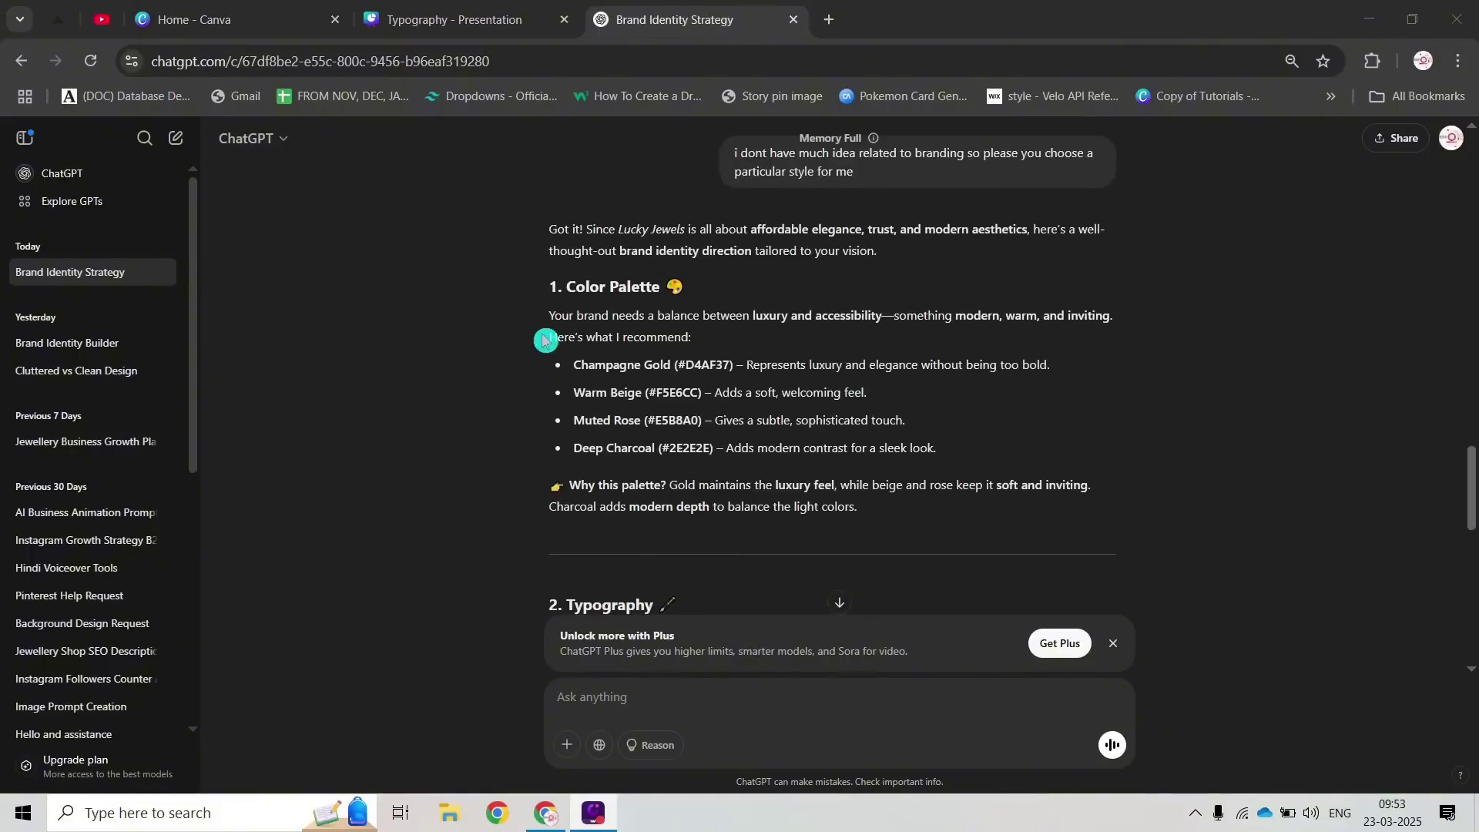
left_click_drag(549, 281, 955, 485)
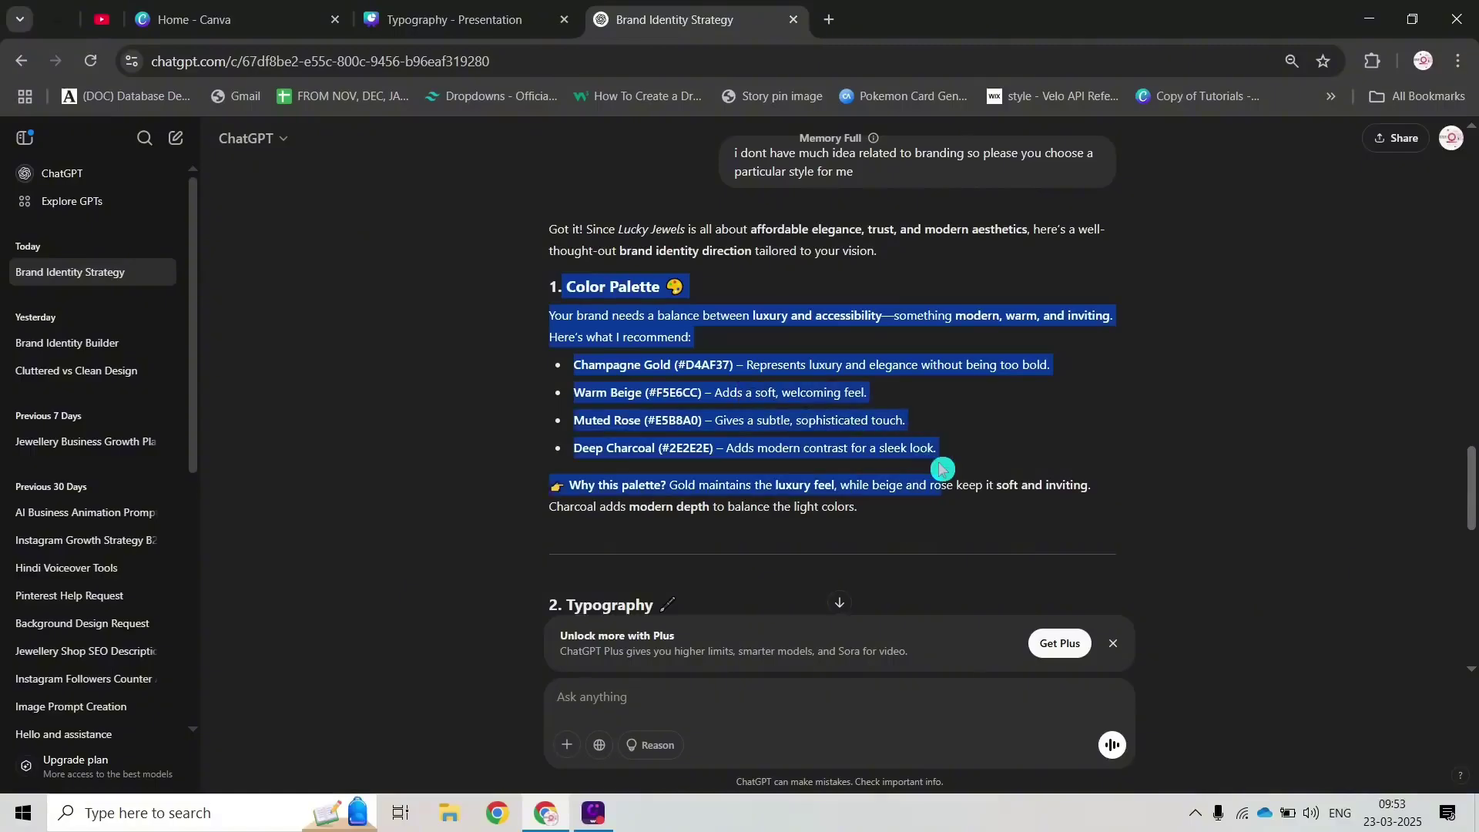
left_click(670, 393)
Step: Examine the Typography section for the recommended primary and secondary fonts and the reasoning behind the combination
scroll(697, 371, "down", 4)
left_click_drag(595, 339, 716, 446)
left_click(612, 389)
left_click_drag(574, 373, 851, 373)
left_click(582, 346)
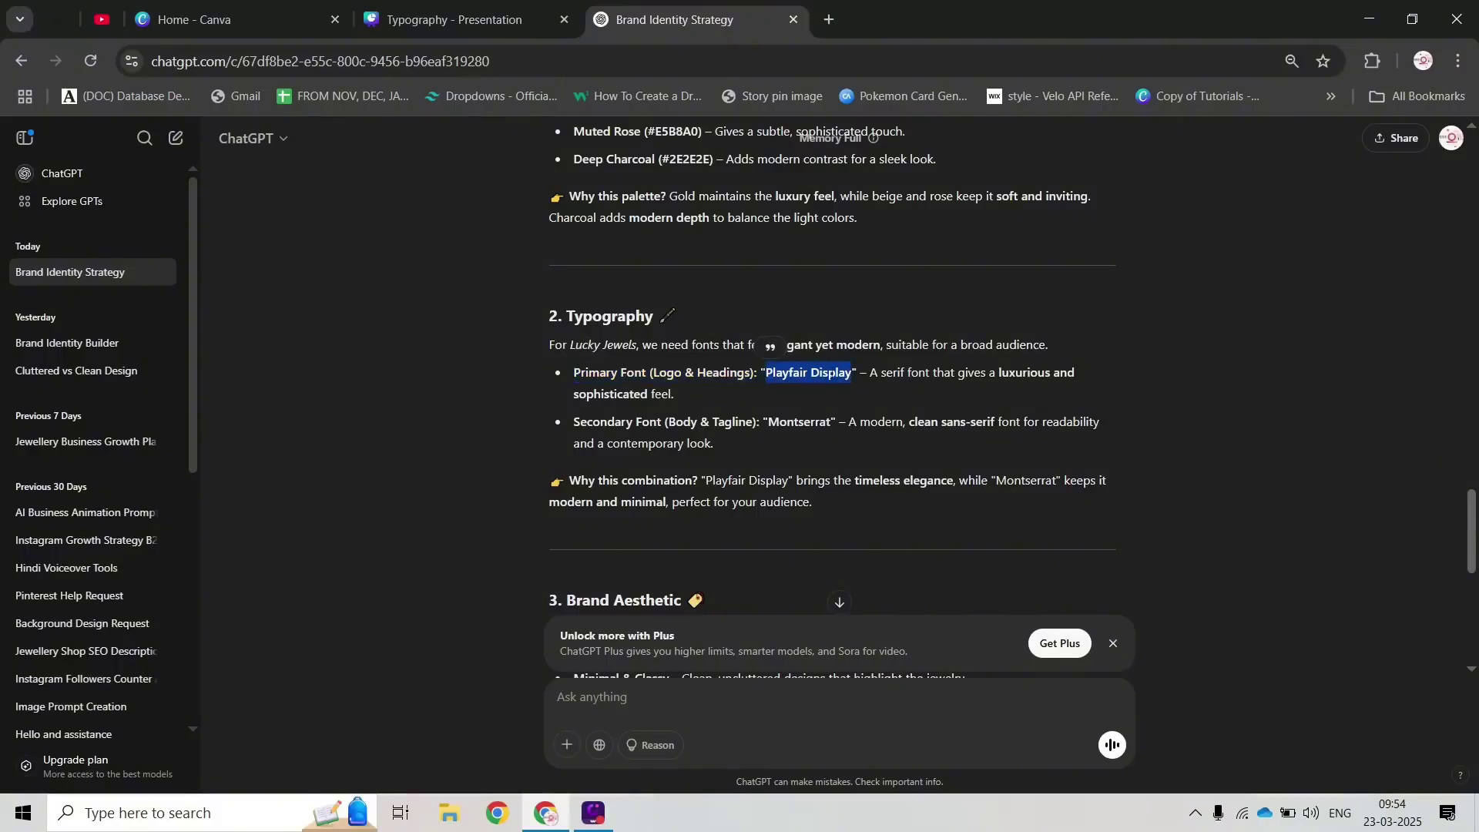
left_click(820, 373)
left_click(696, 400)
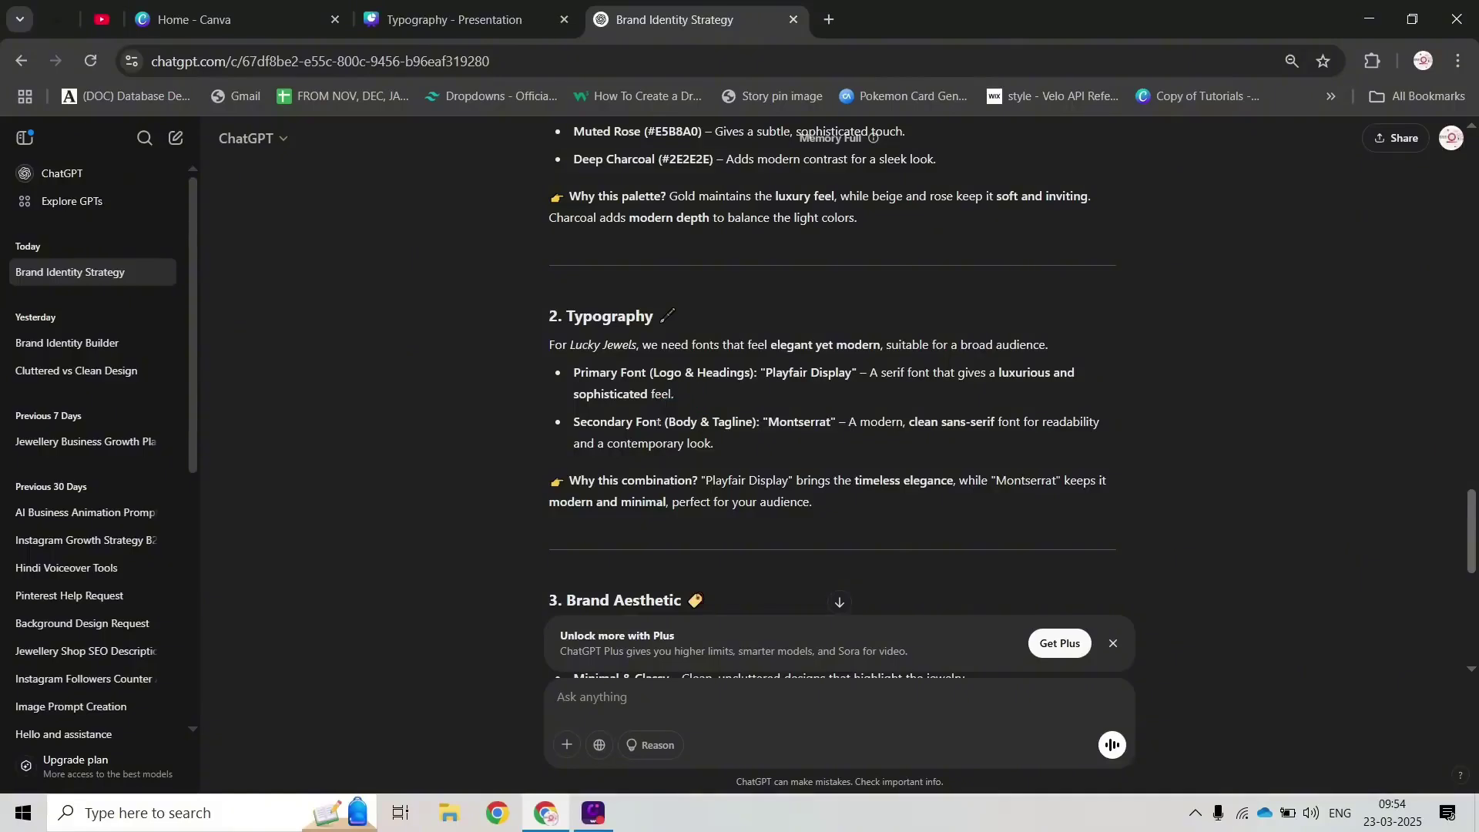
left_click(782, 436)
scroll(748, 440, "down", 1)
left_click(769, 404)
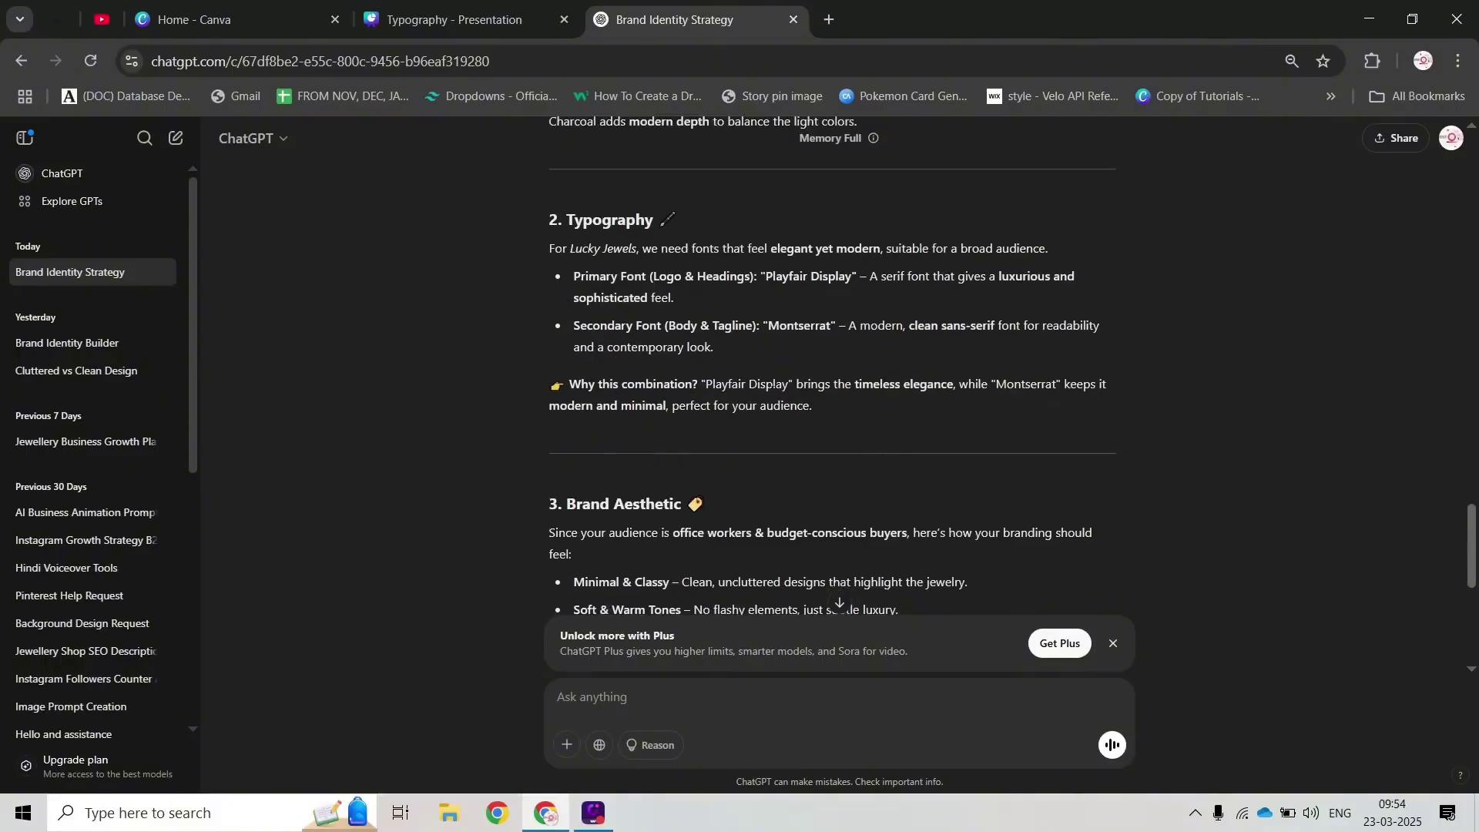
Step: Read through the Brand Aesthetic, Inspiration Brands and Next Steps sections of the Lucky Jewels recommendation
scroll(769, 403, "down", 8)
scroll(655, 331, "up", 8)
scroll(610, 299, "down", 3)
scroll(577, 370, "down", 2)
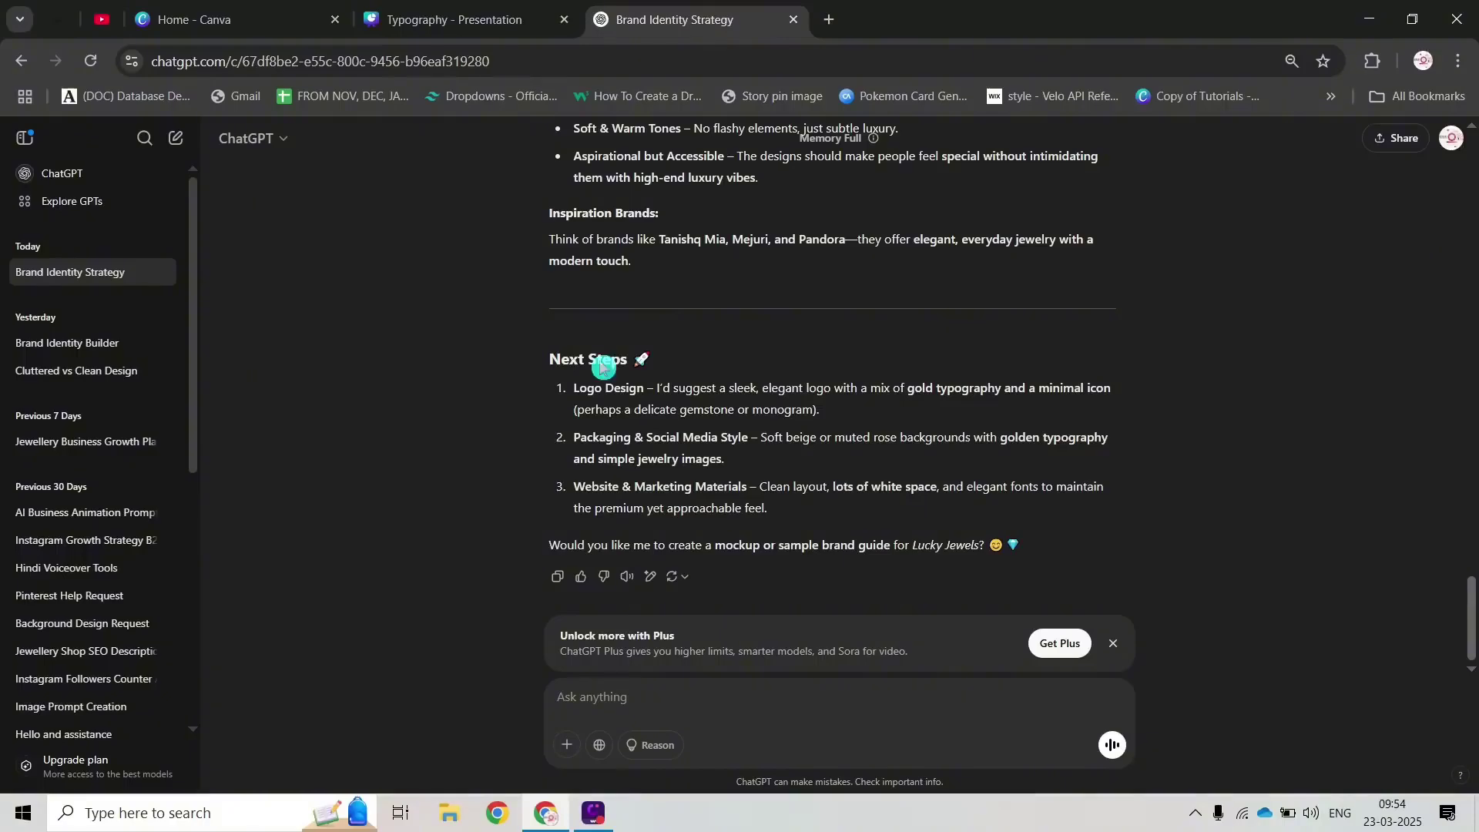
scroll(702, 276, "up", 4)
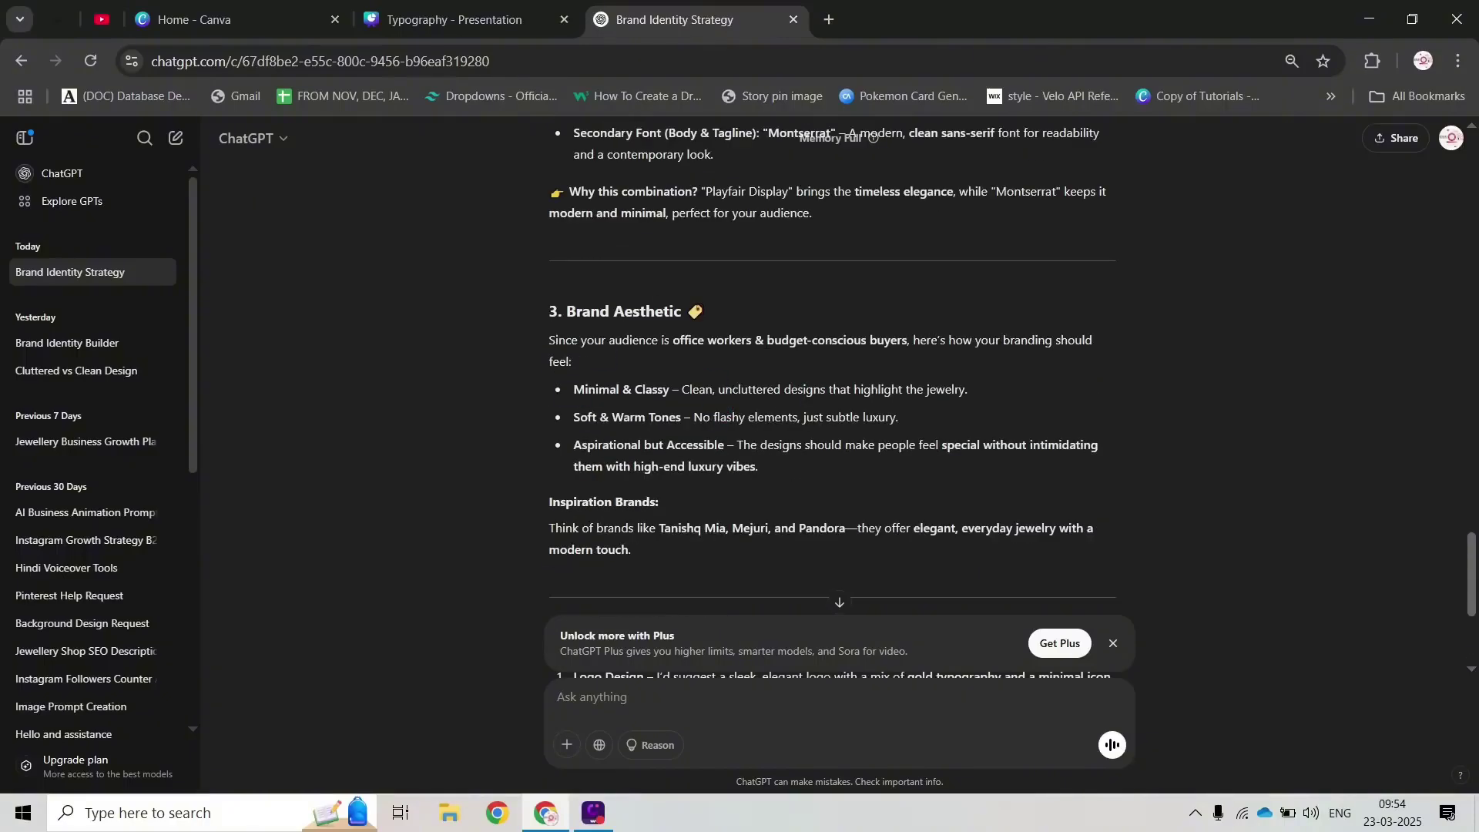
scroll(786, 340, "down", 4)
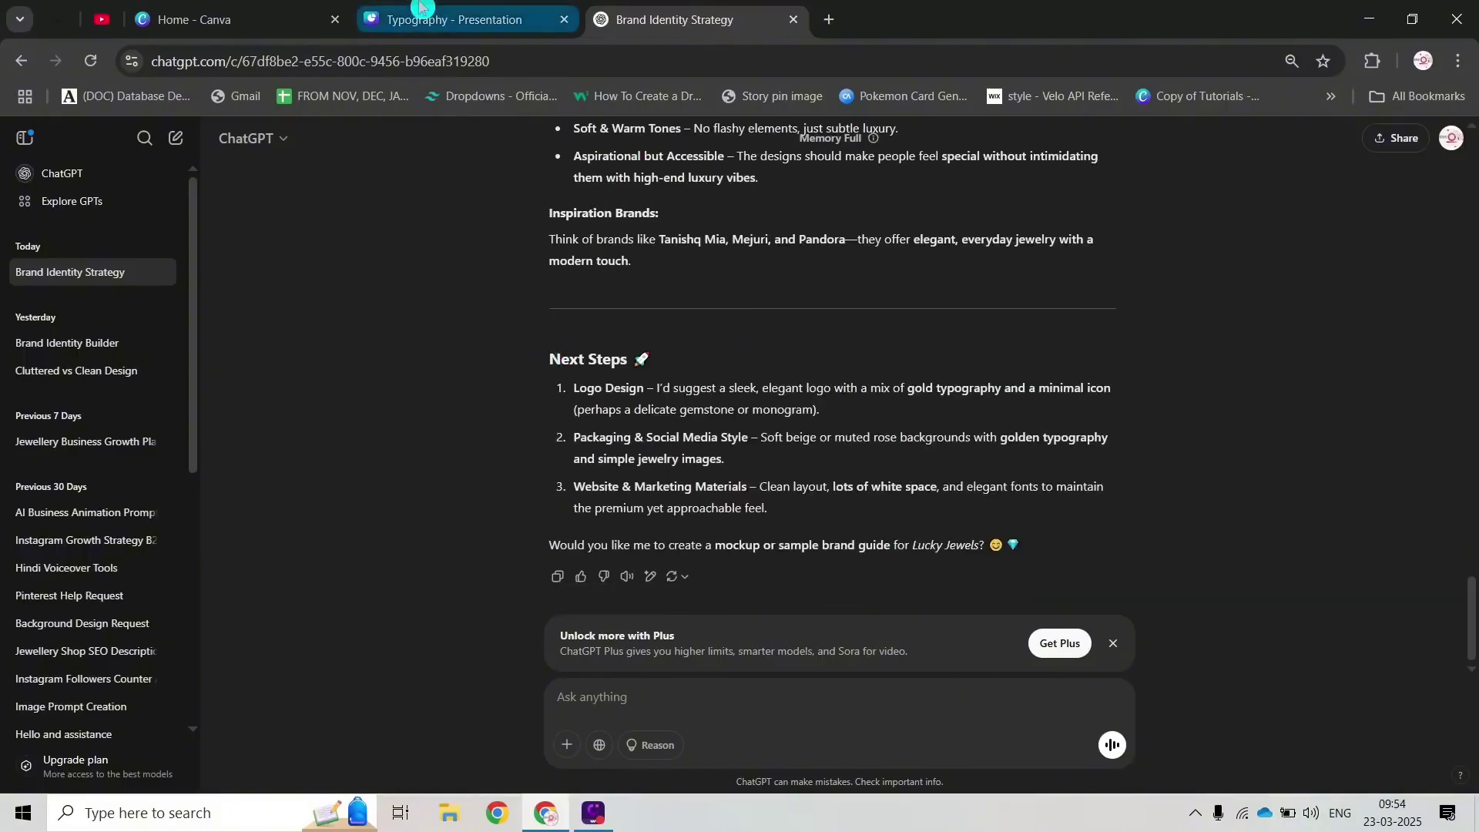
Step: Switch back to the Canva Typography presentation and look over the four sample text lines on page 6
left_click(442, 11)
scroll(426, 419, "down", 1)
scroll(395, 412, "up", 1)
left_click_drag(524, 318, 1054, 548)
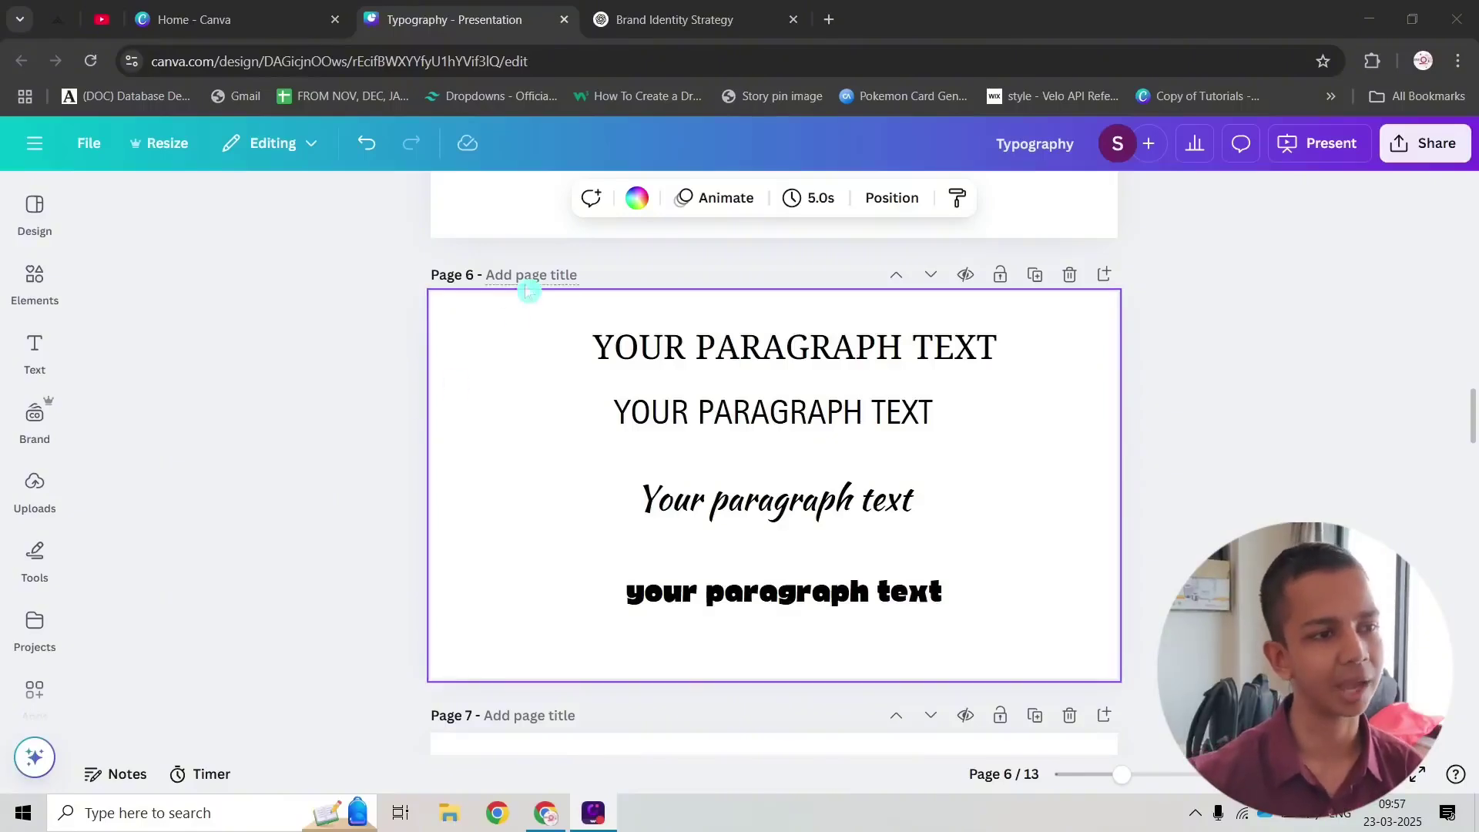
left_click_drag(489, 307, 1122, 709)
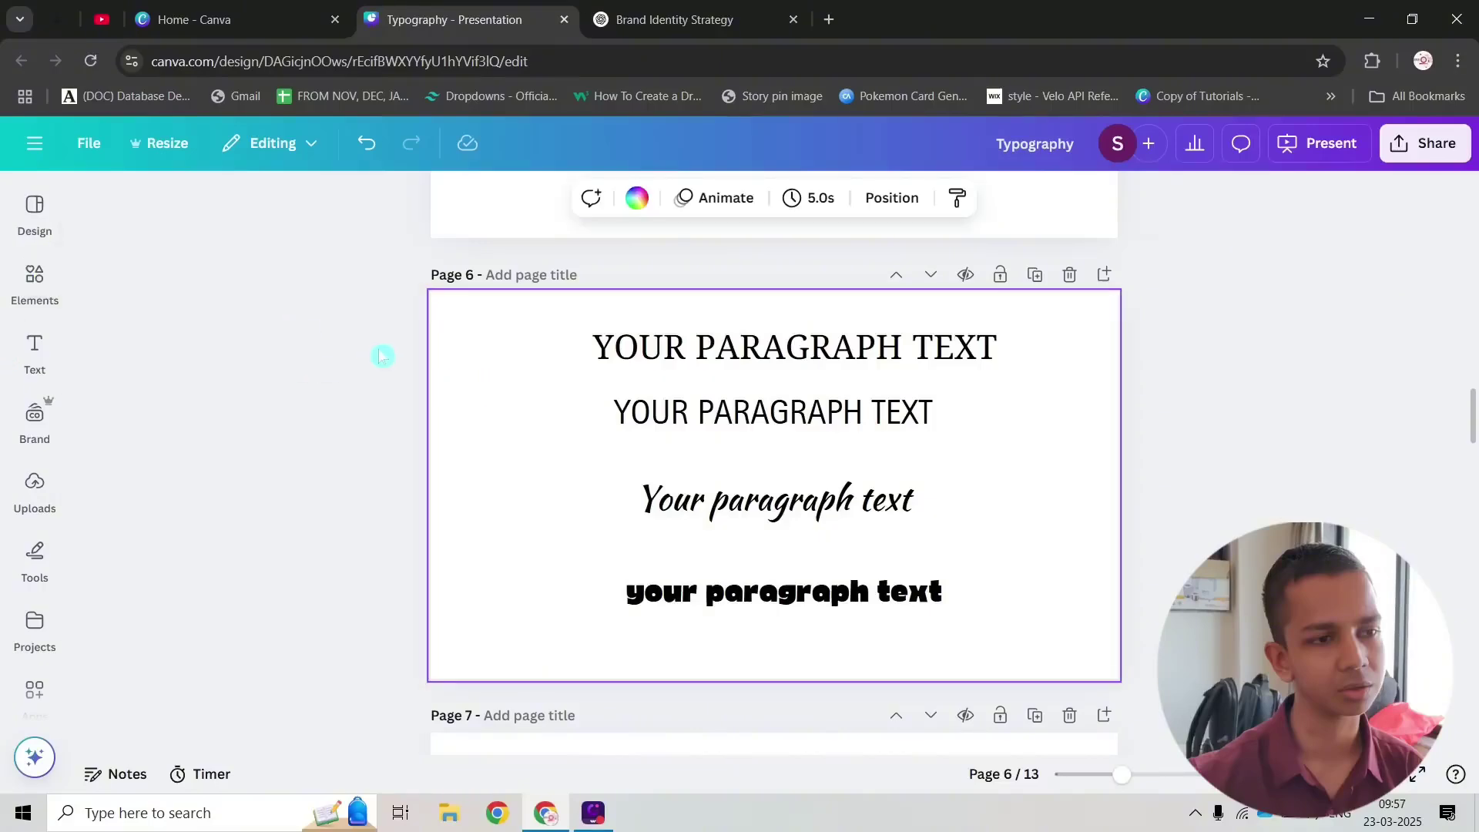
left_click_drag(494, 313, 1139, 604)
left_click(1139, 603)
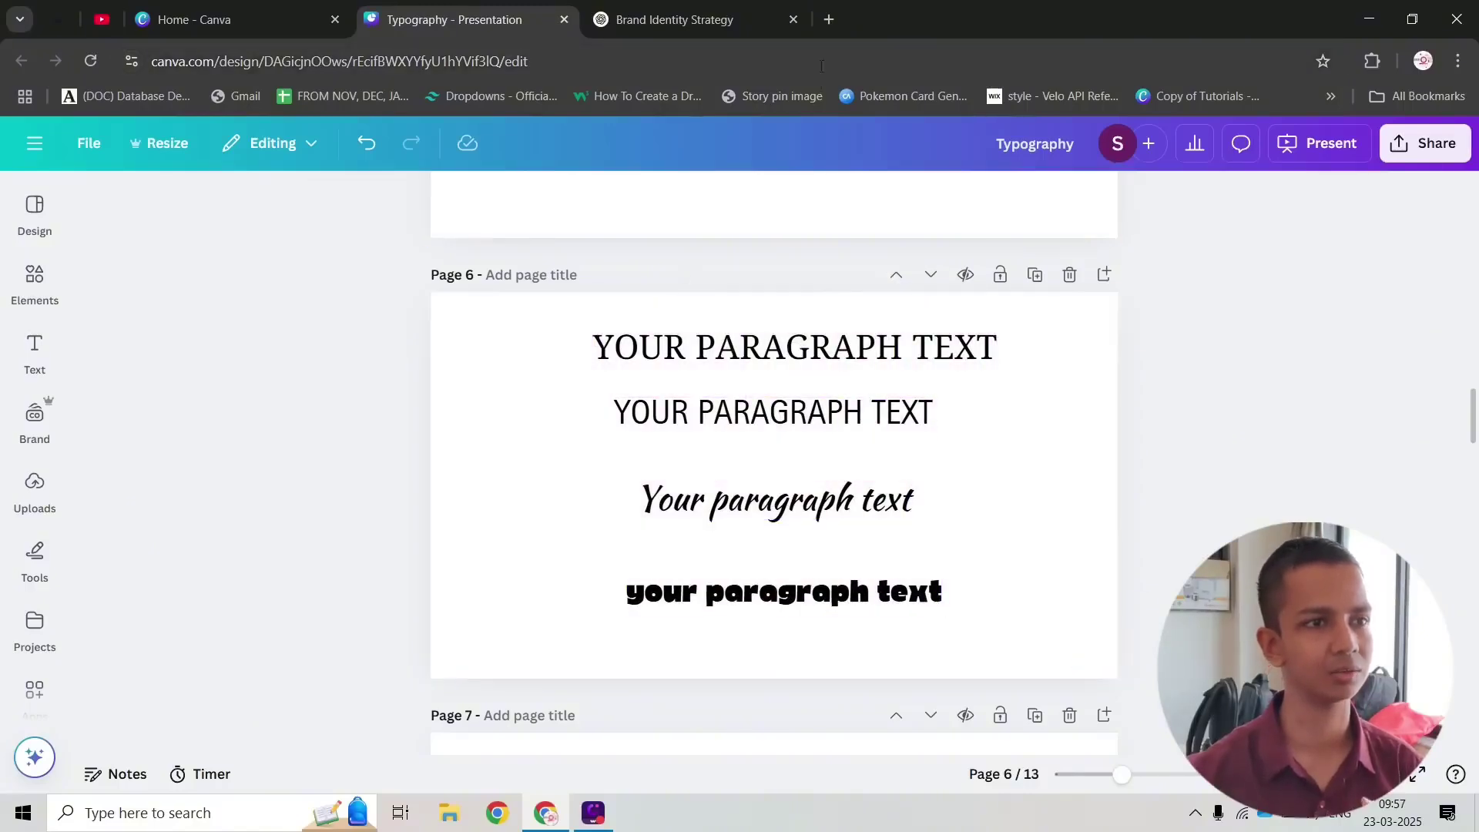
Step: Search Google in a new tab for "computer classes banner", decline the precise location request, and show the image results
left_click(829, 19)
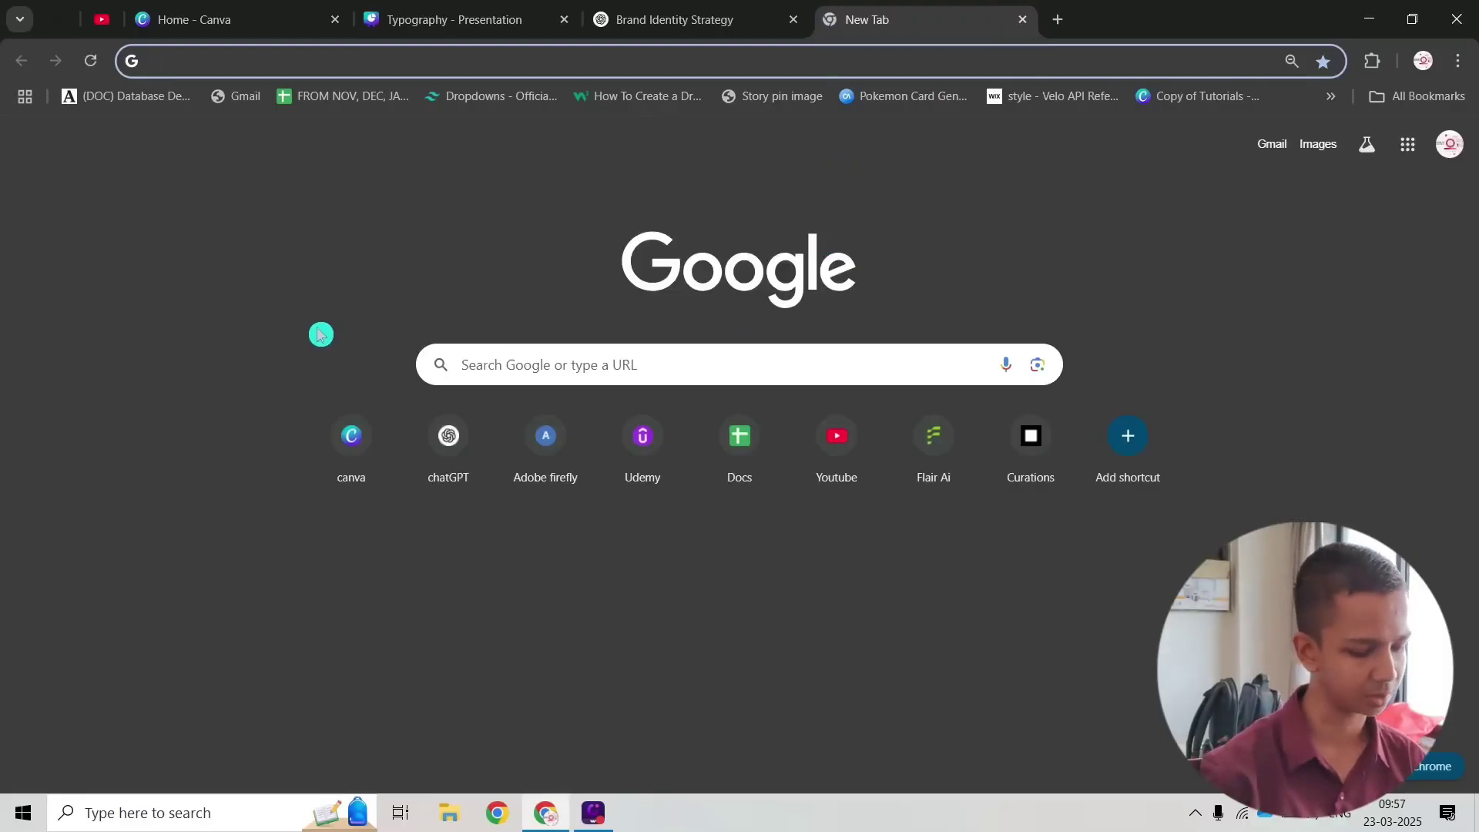
type("computer")
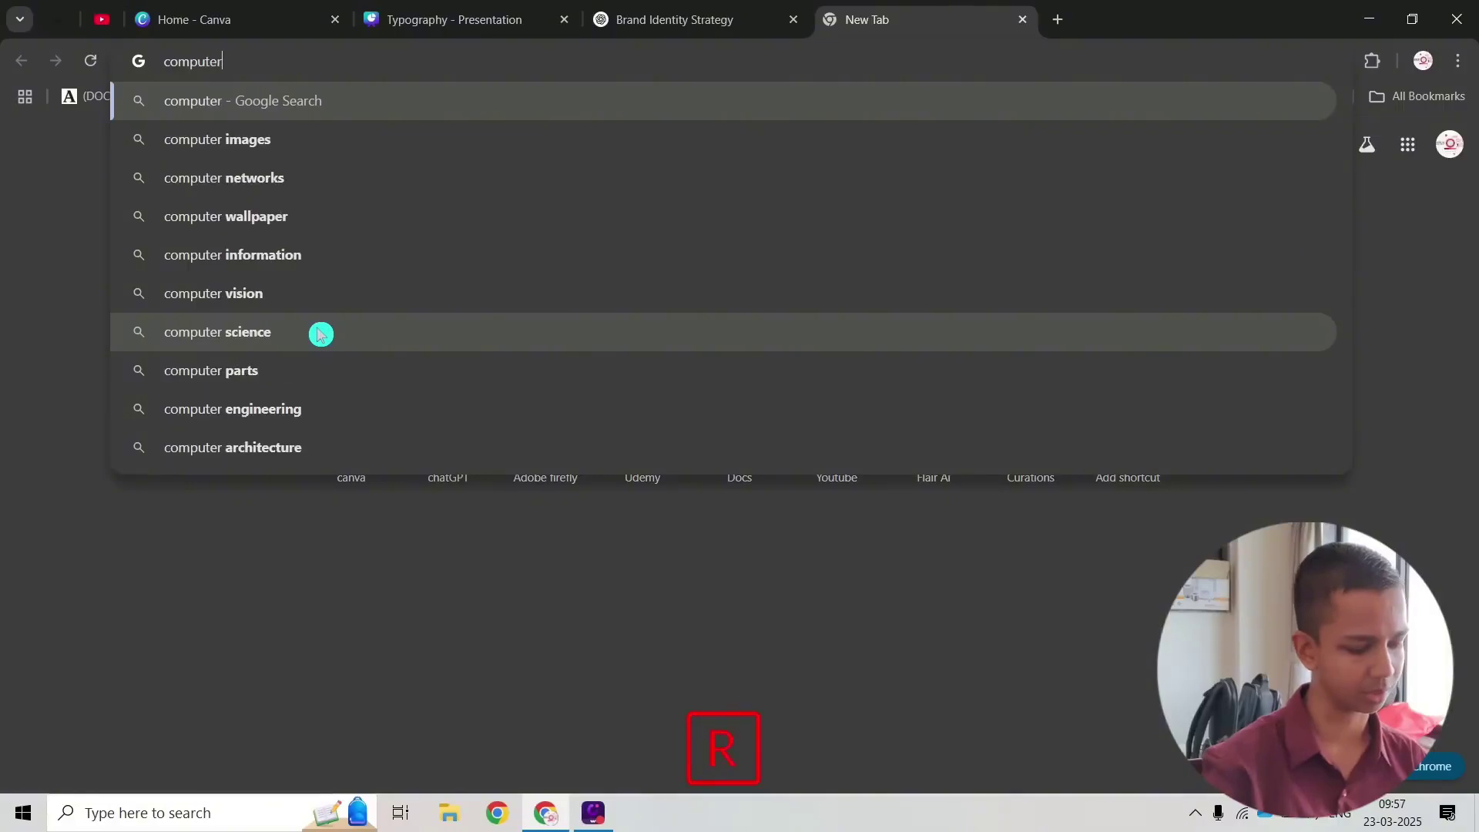
type(" classs")
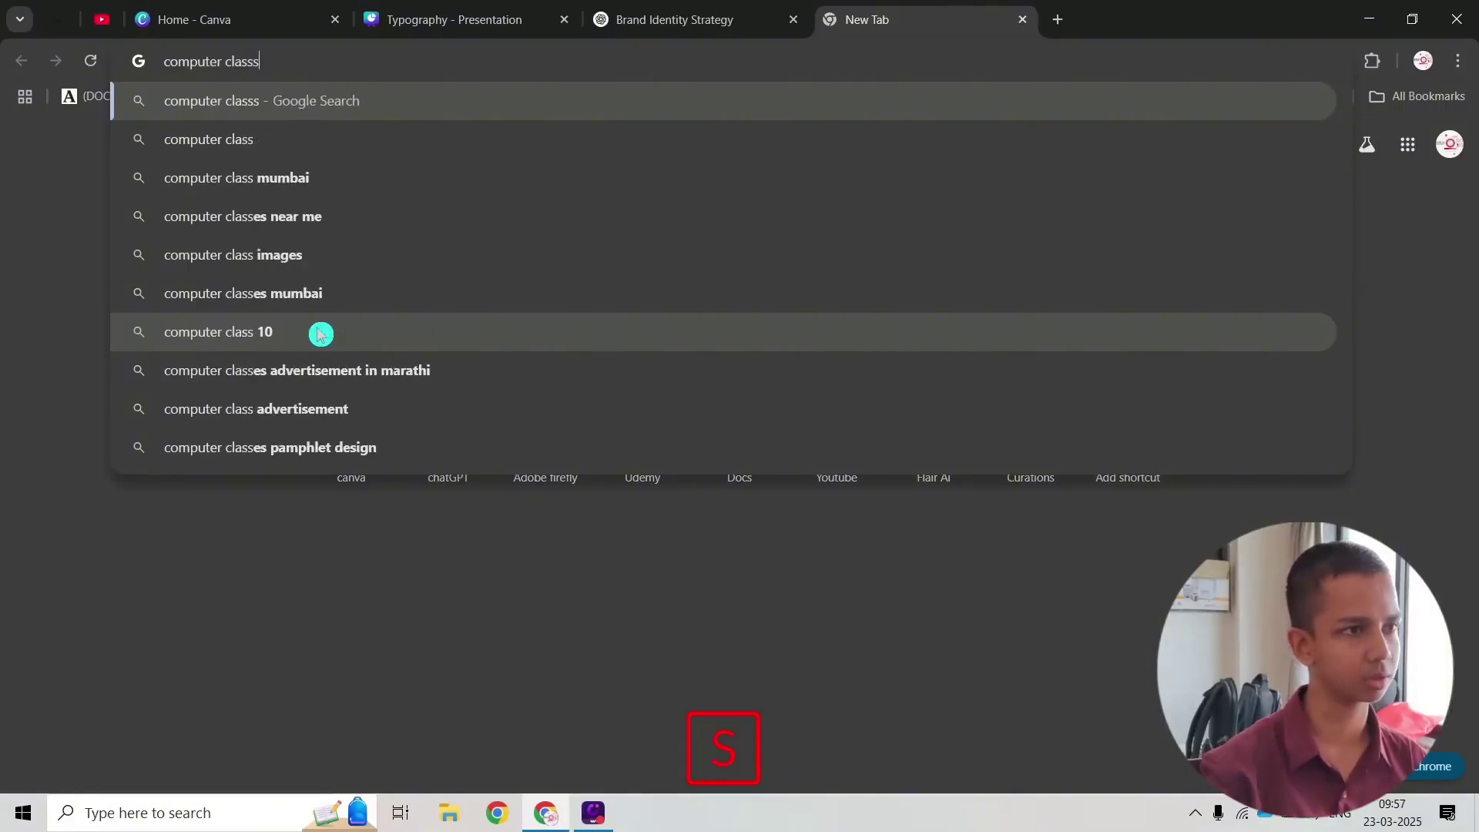
type("es banner")
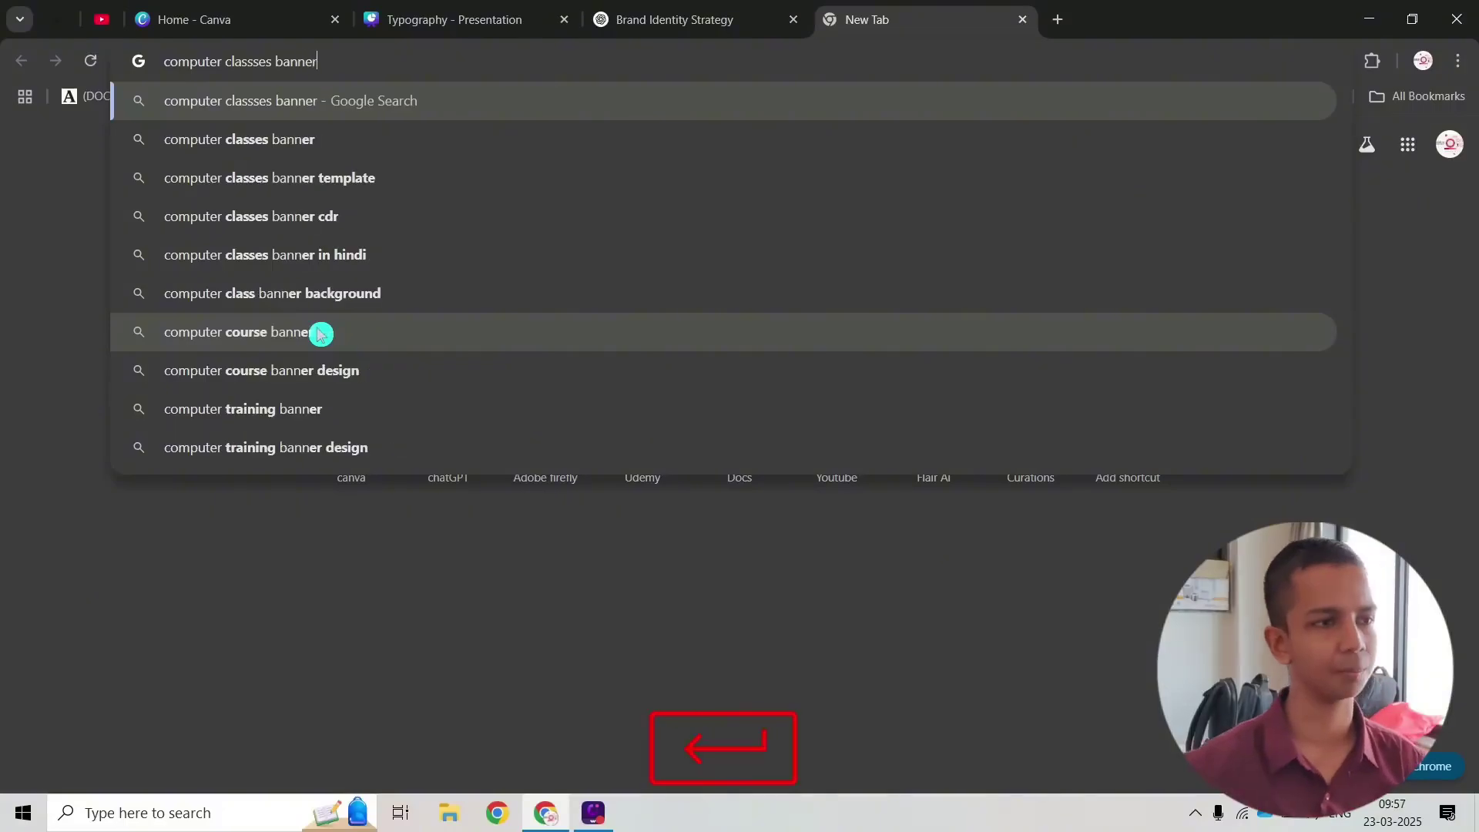
key("Return")
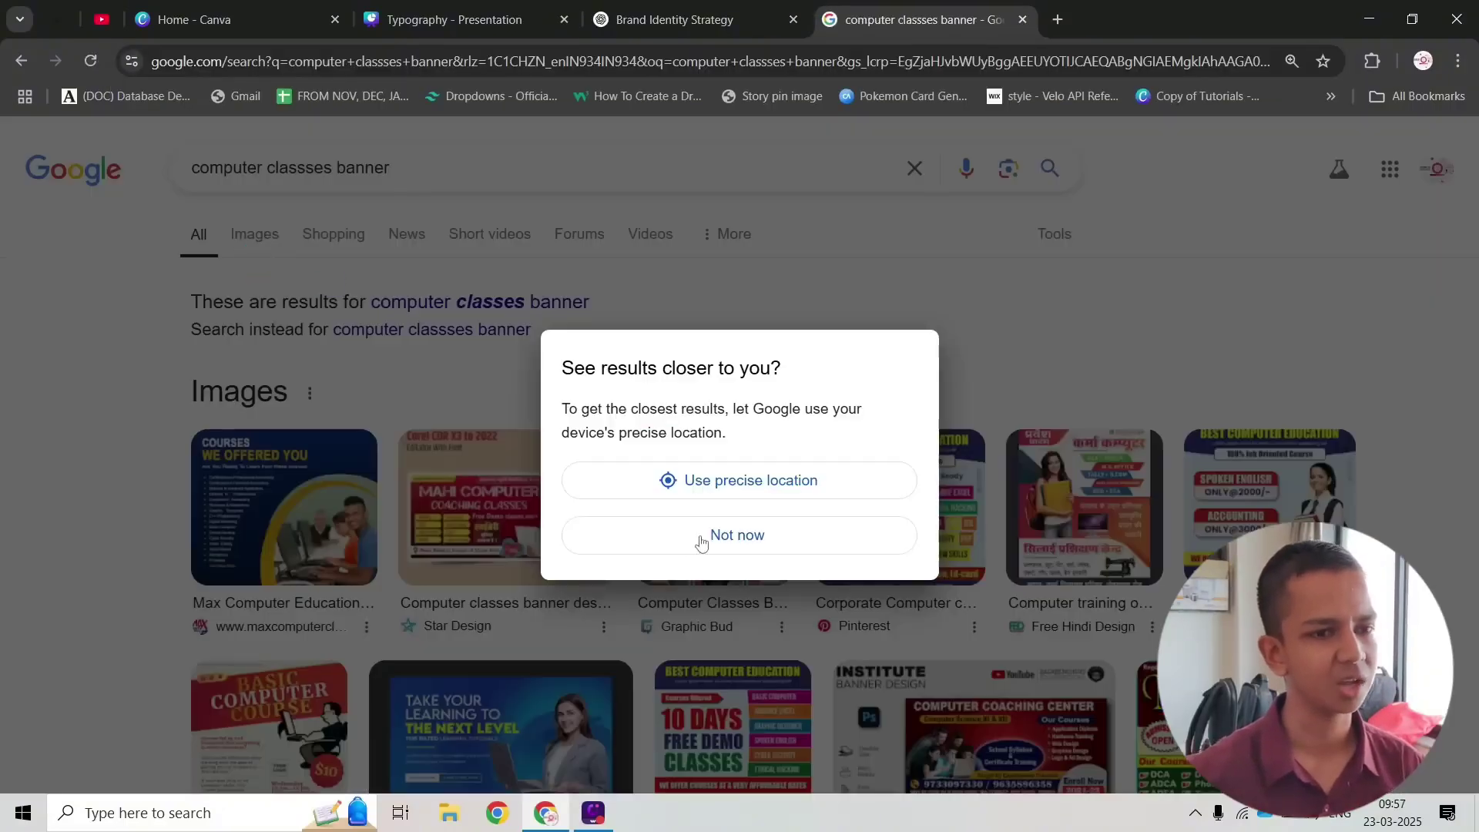
left_click(704, 537)
left_click(258, 239)
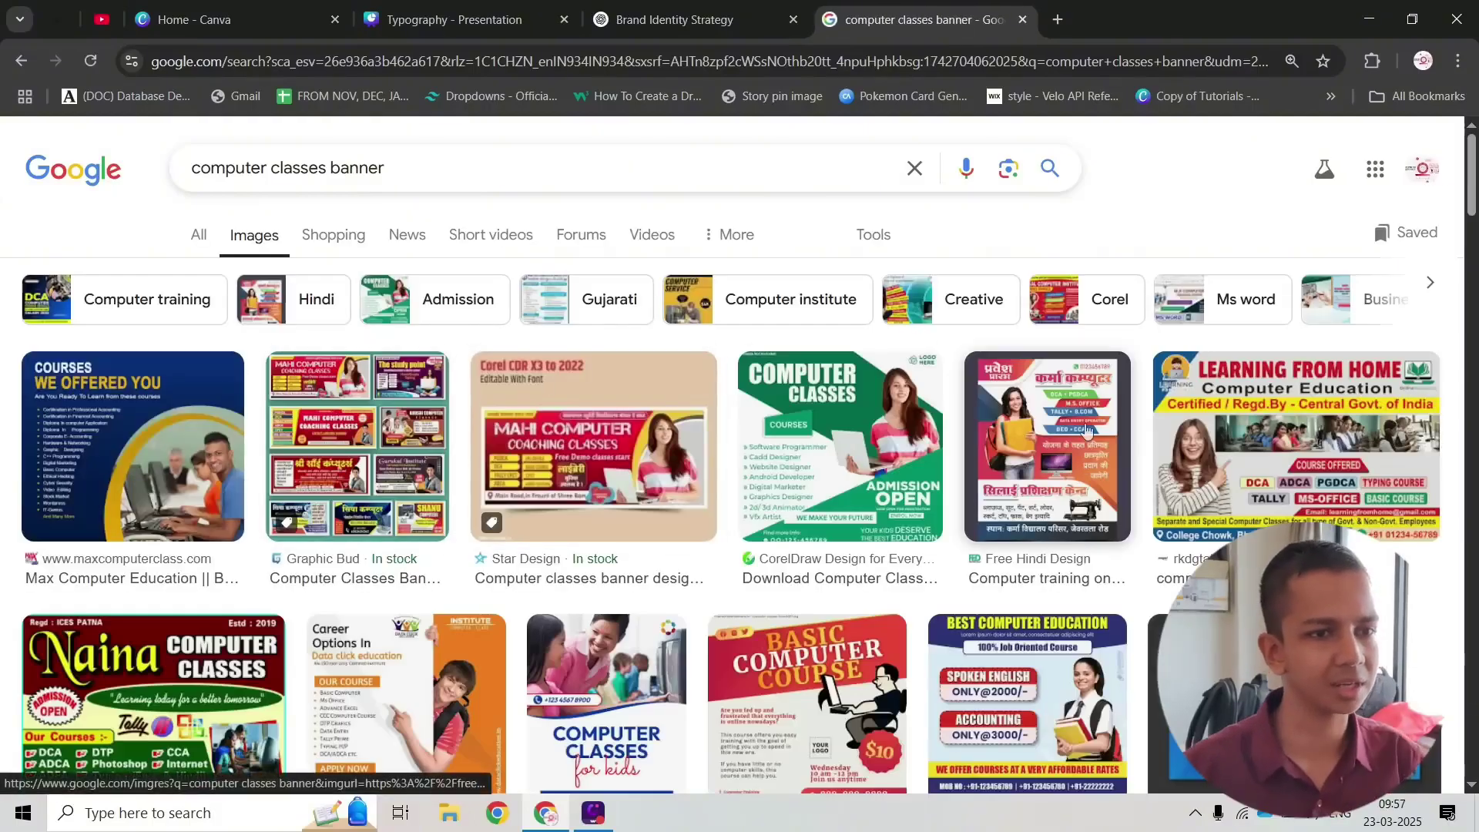
Step: Preview the Free Hindi Design computer training poster, look through its related images, and close the search tab
left_click(1086, 429)
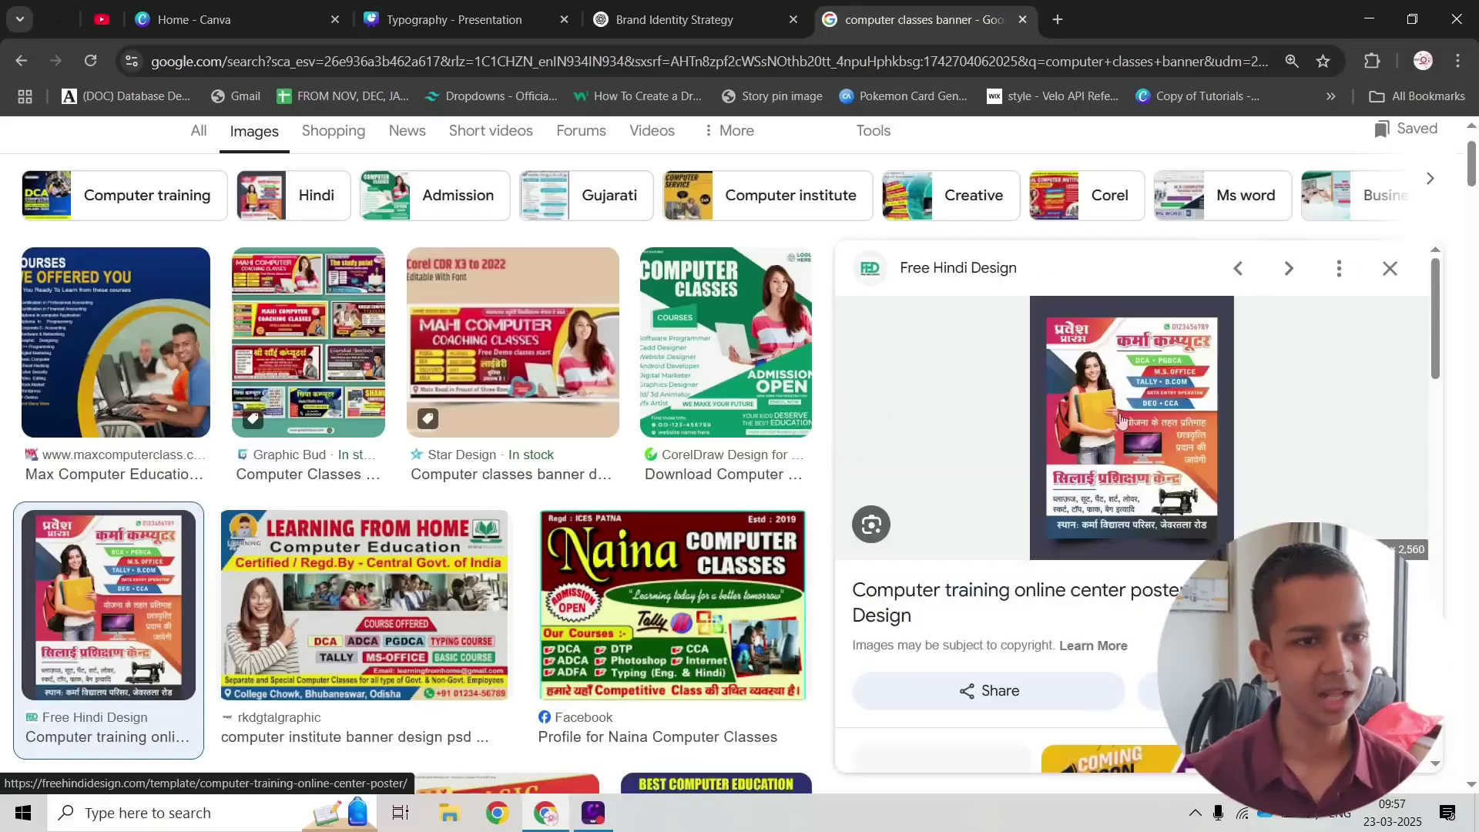
scroll(1151, 445, "down", 5)
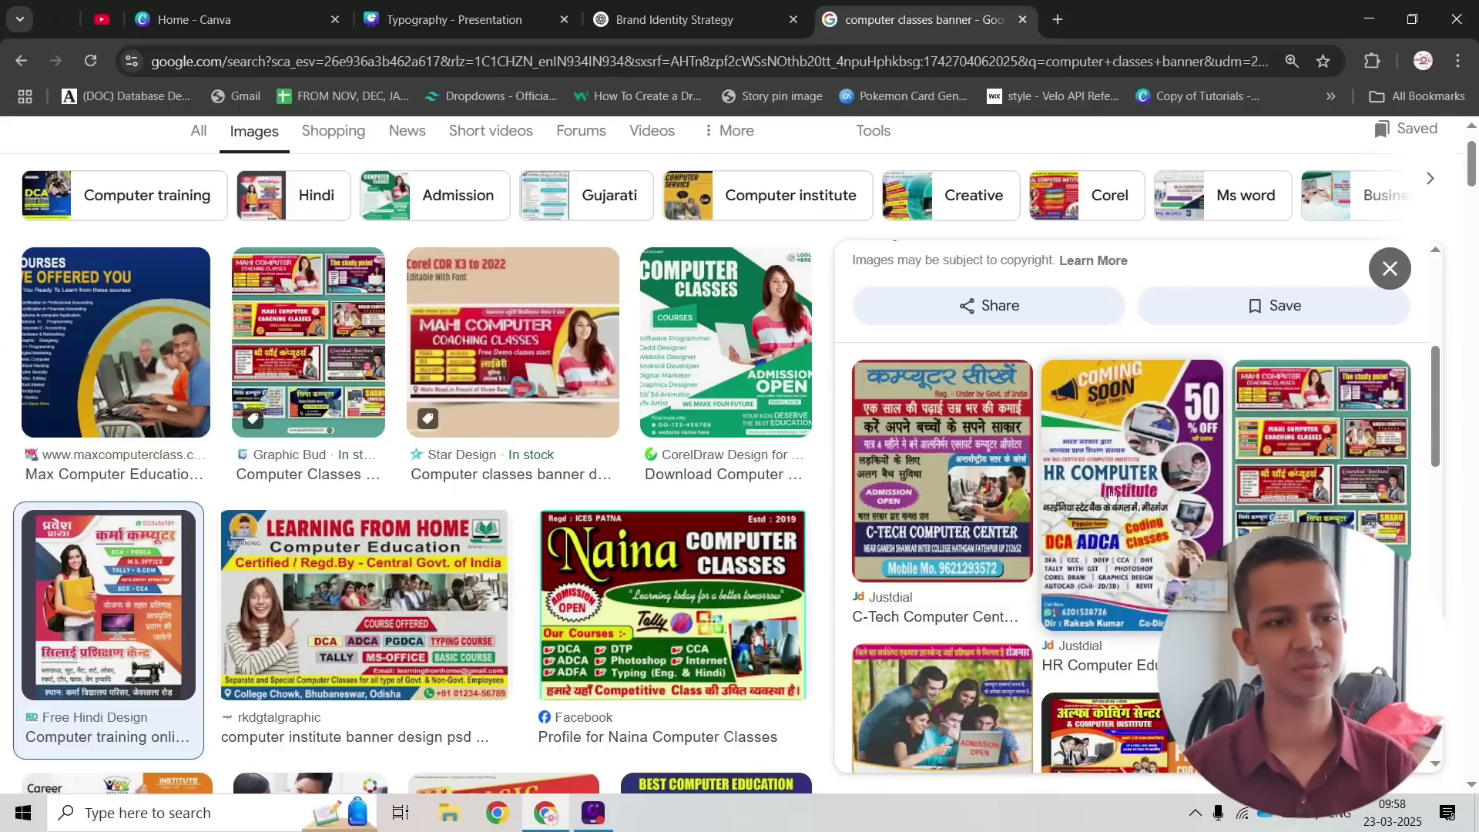
key("ctrl+w")
Step: Examine the serif and sans serif font pairing examples on page 7 of the Typography presentation up close
scroll(354, 447, "down", 1)
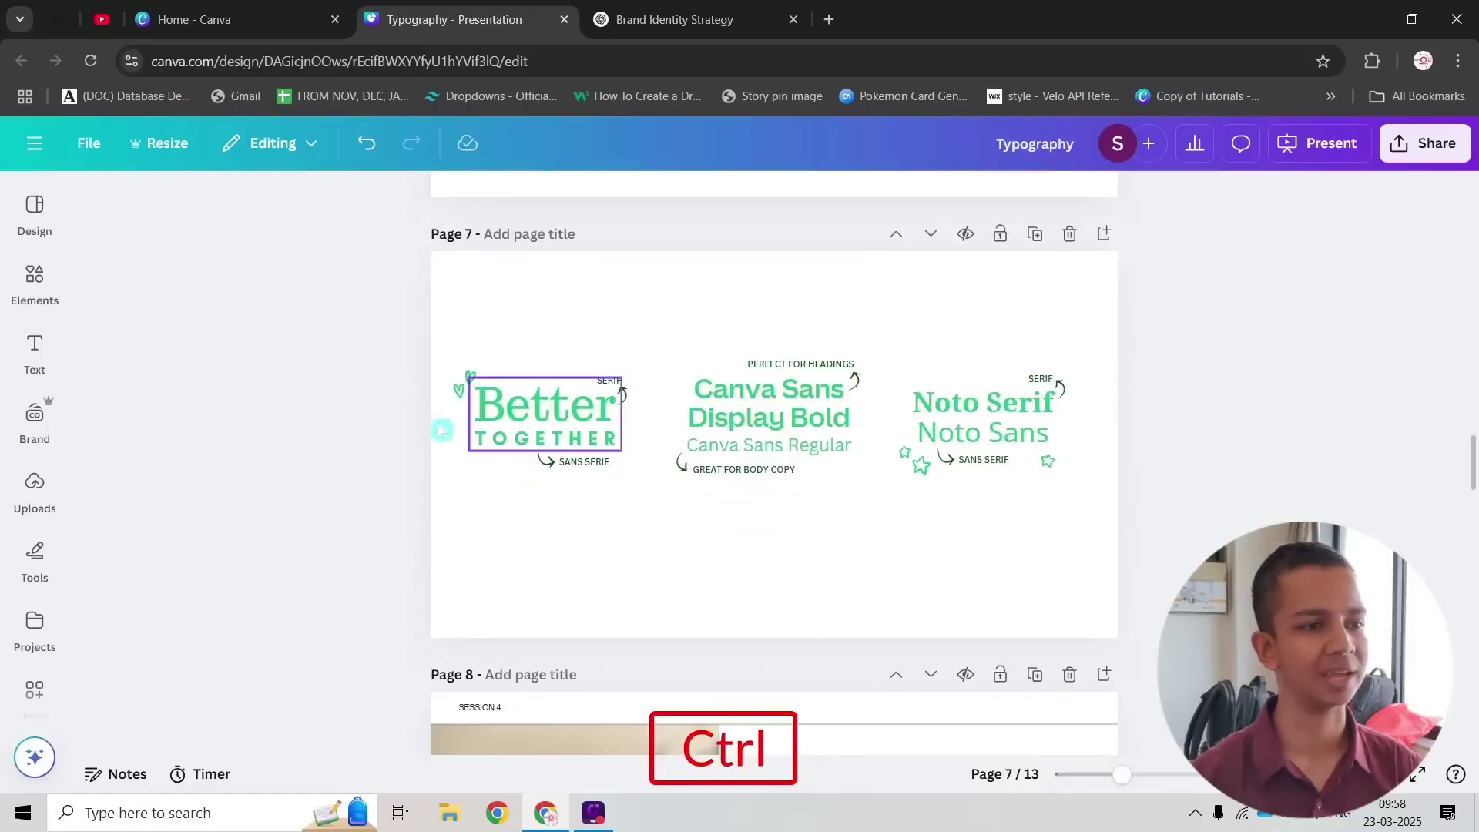
scroll(200, 402, "up", 3)
scroll(344, 359, "down", 1)
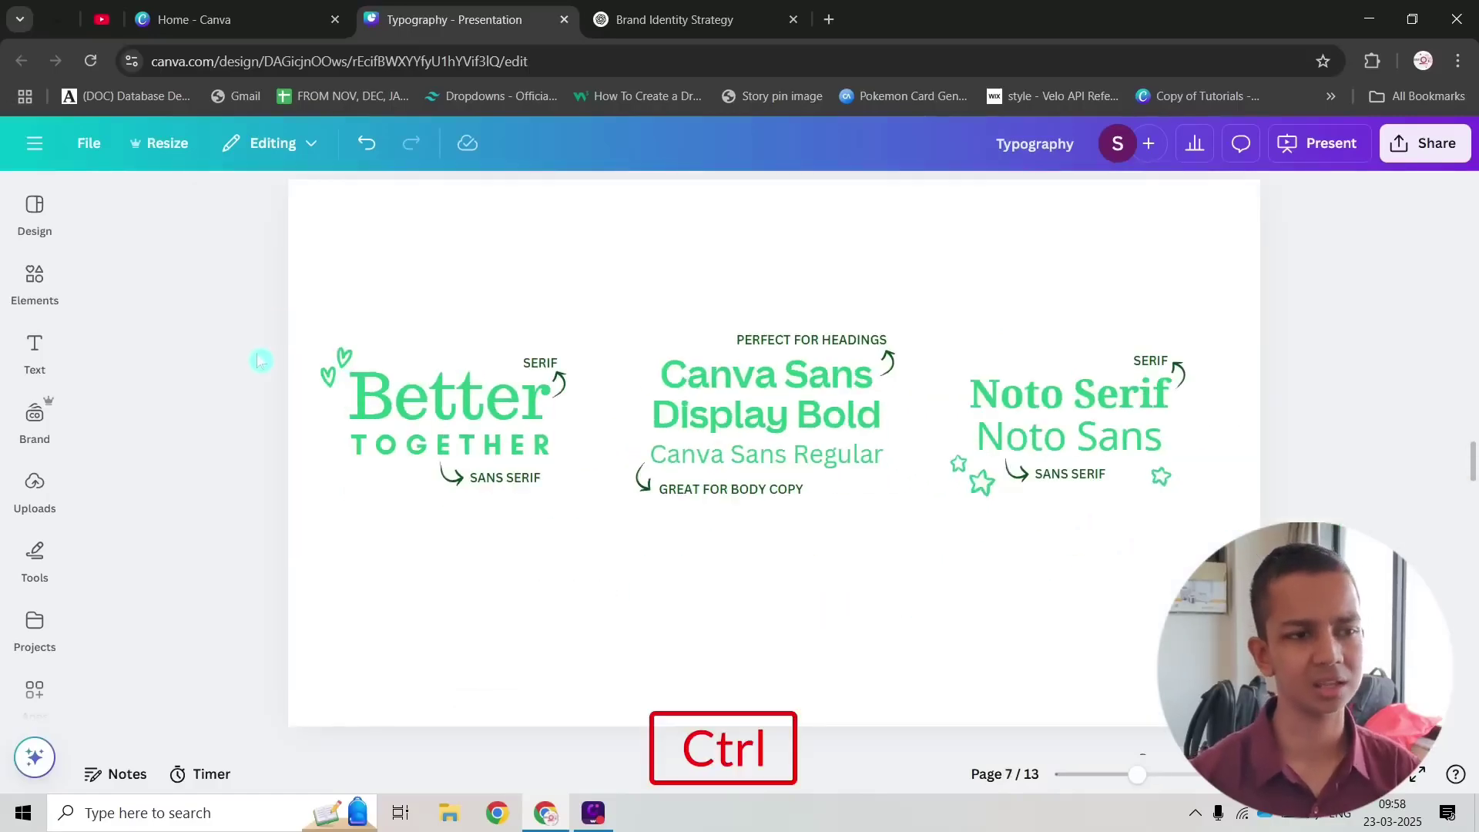
scroll(261, 362, "down", 2)
scroll(270, 385, "up", 1)
scroll(294, 397, "down", 3)
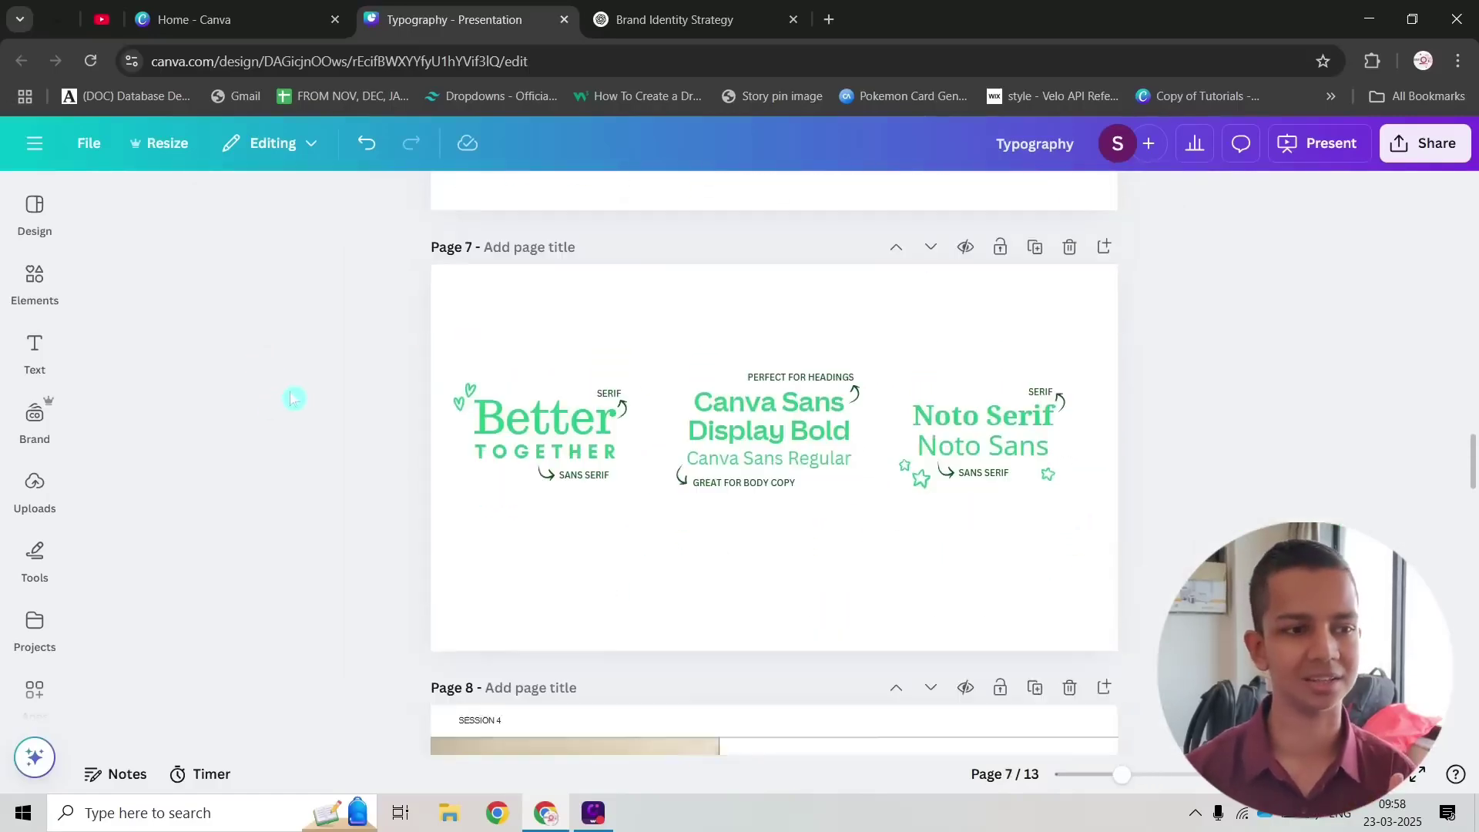
Step: Go back to the presentation's title page, looking over the preceding pages on the way
scroll(307, 426, "up", 6)
scroll(313, 469, "up", 15)
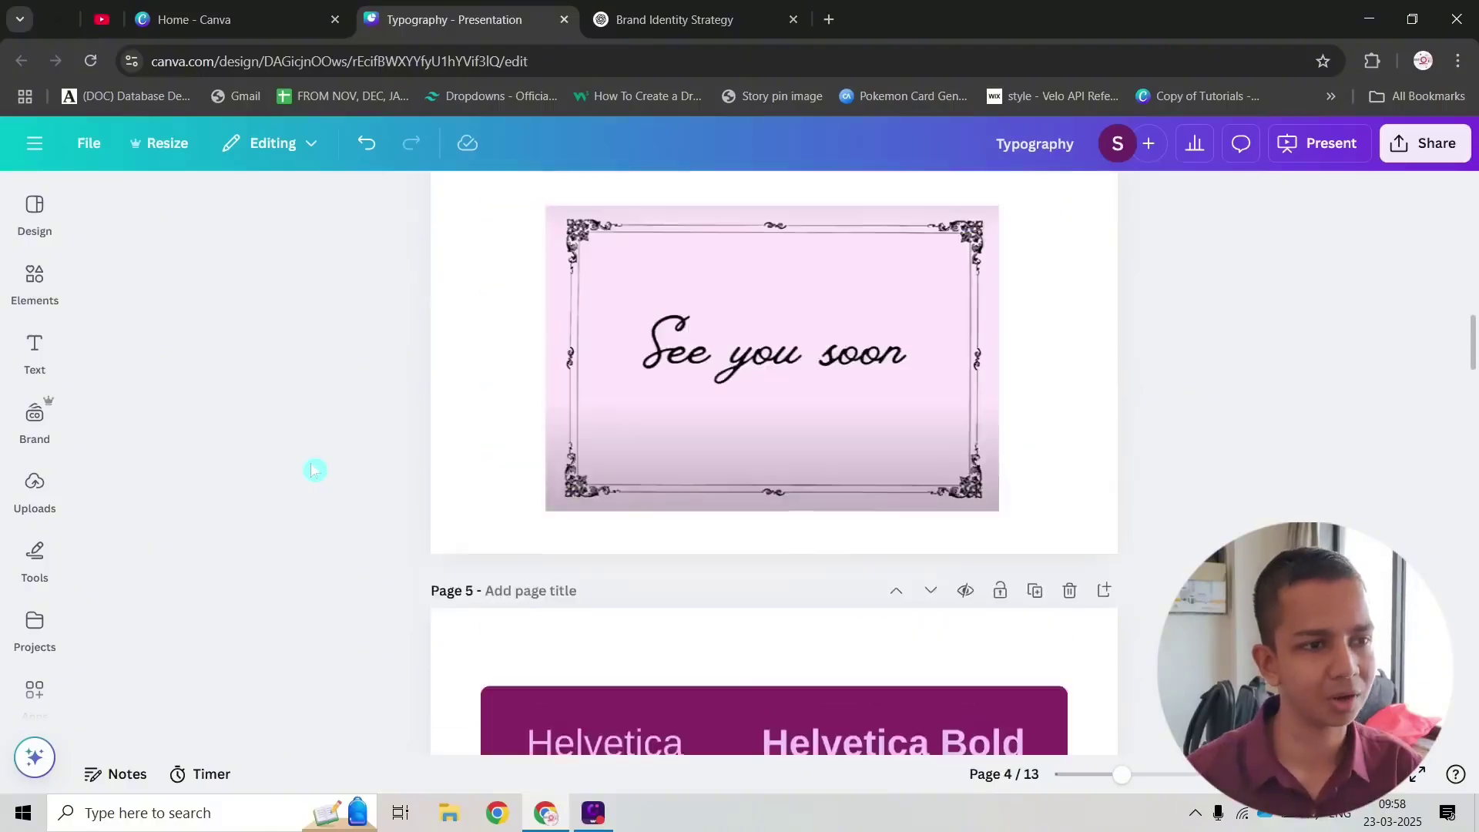
scroll(313, 469, "down", 5)
scroll(312, 469, "up", 4)
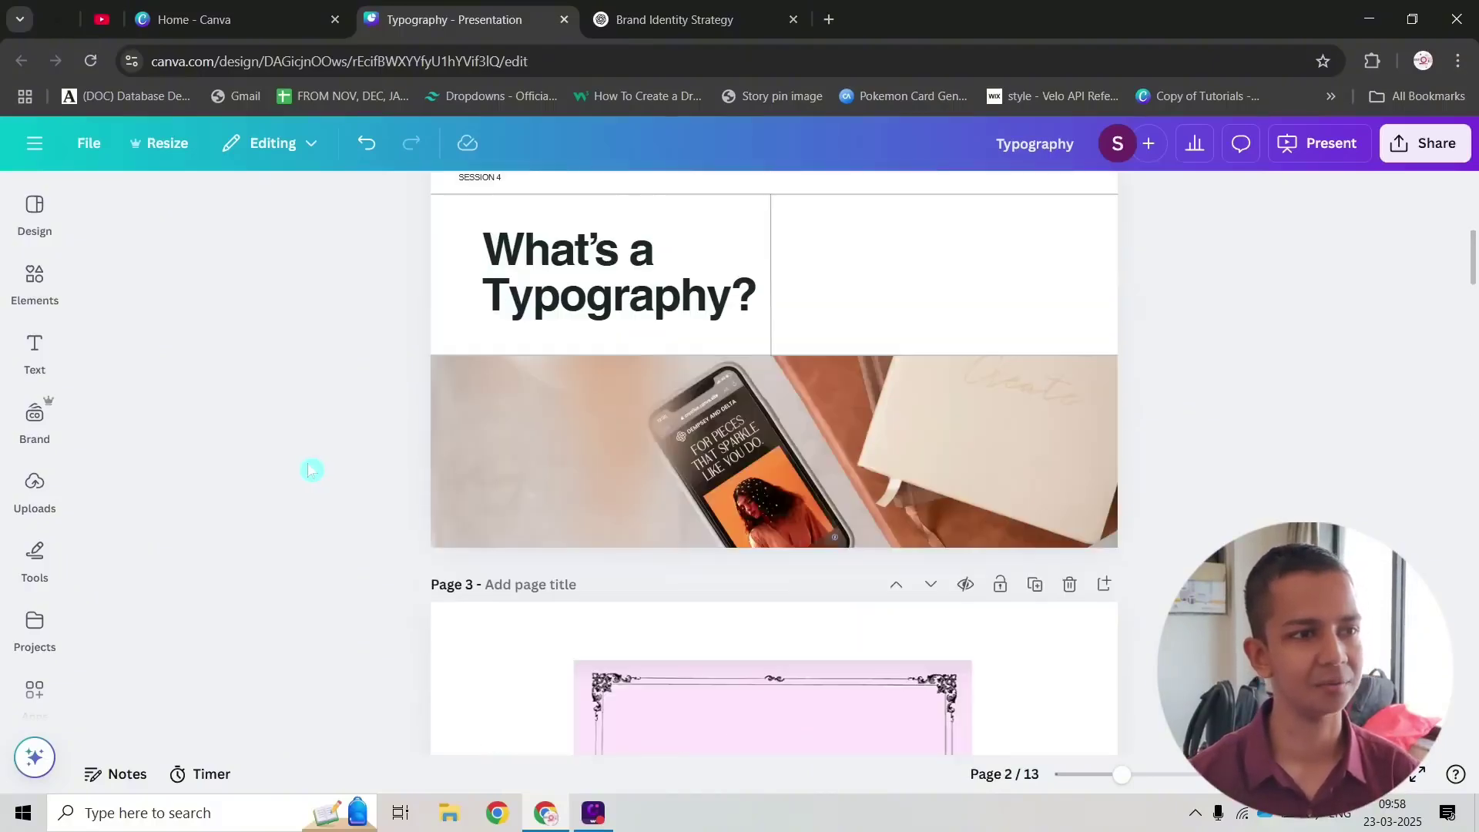
left_click_drag(331, 515, 539, 609)
left_click(284, 400)
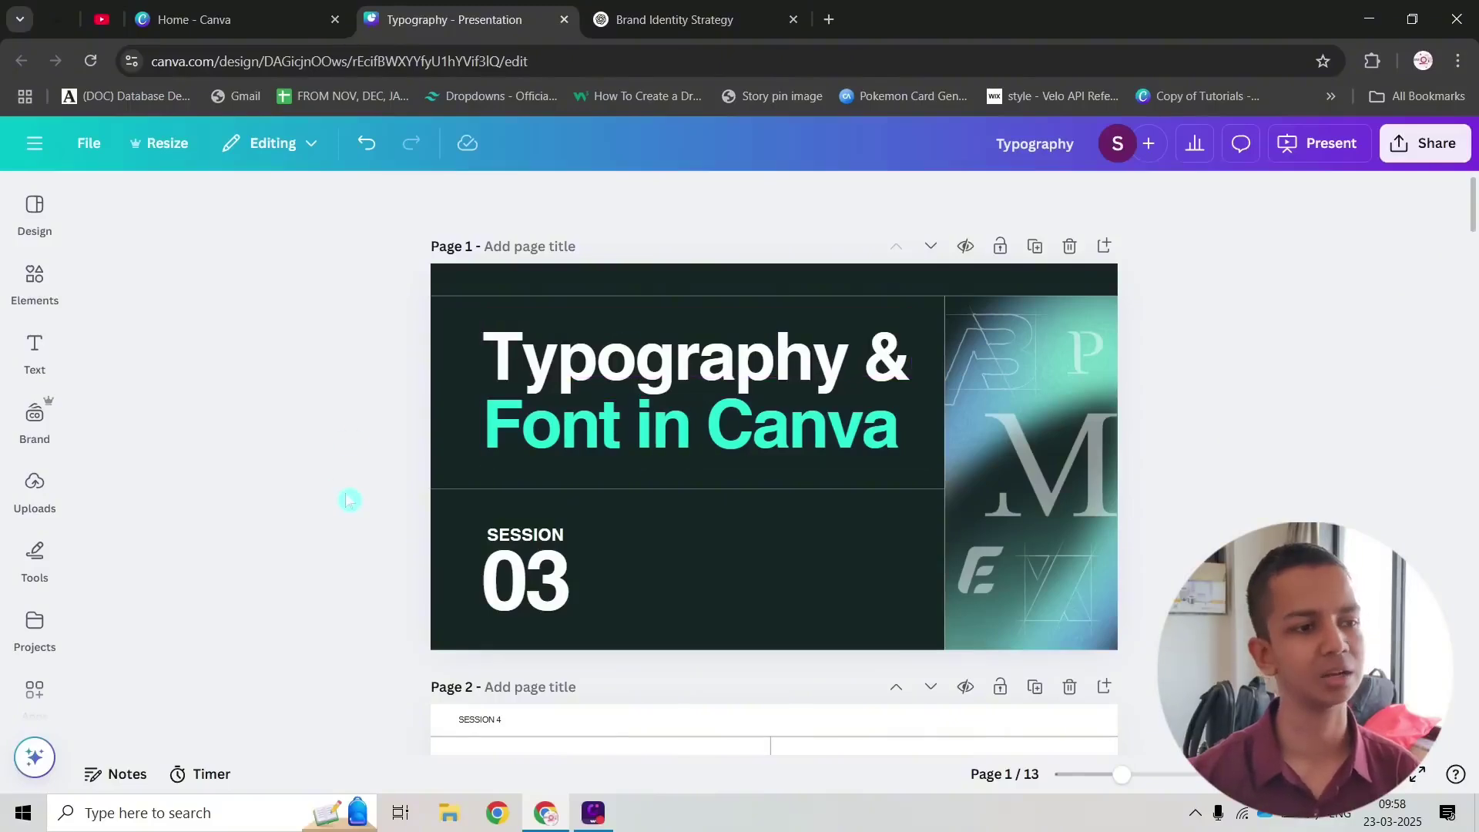
left_click_drag(493, 508, 307, 531)
left_click(274, 437)
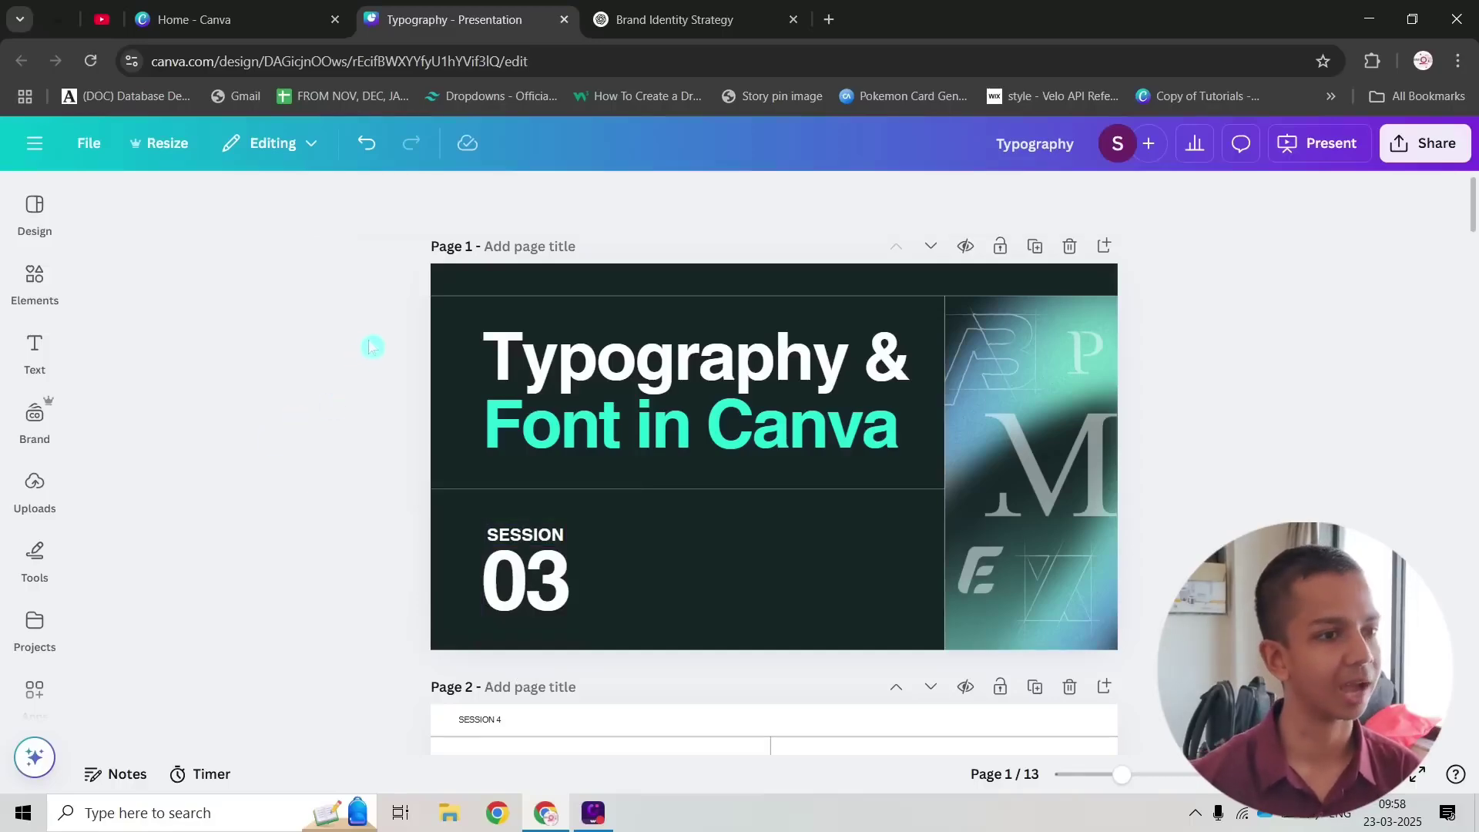
Step: Review the two "See you soon" card examples and return to the font pairings on page 7
scroll(344, 385, "down", 5)
scroll(344, 390, "down", 3)
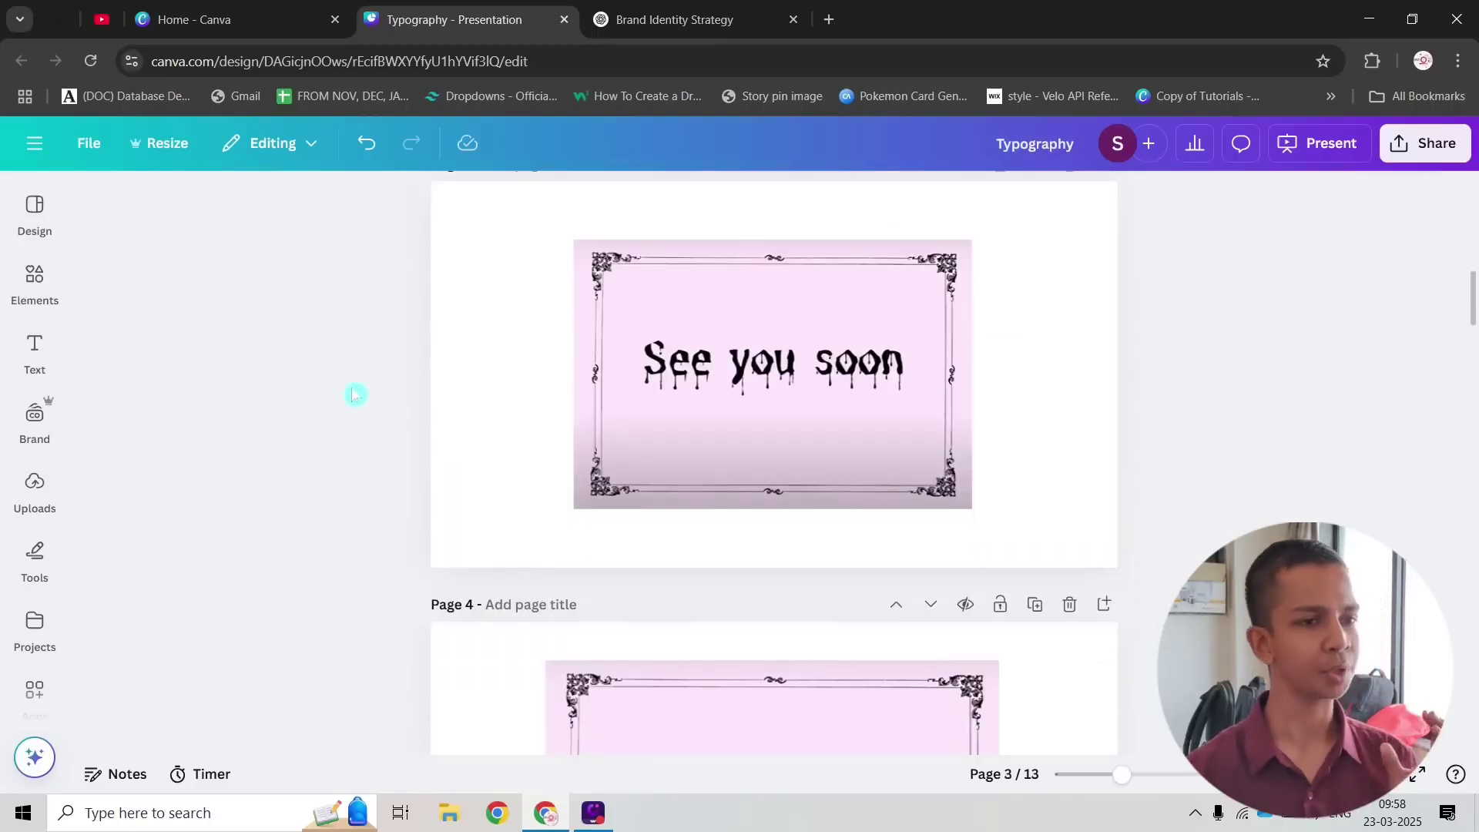
scroll(355, 394, "down", 1)
scroll(356, 393, "up", 3)
left_click_drag(375, 308, 1123, 636)
scroll(449, 423, "down", 10)
scroll(423, 375, "down", 8)
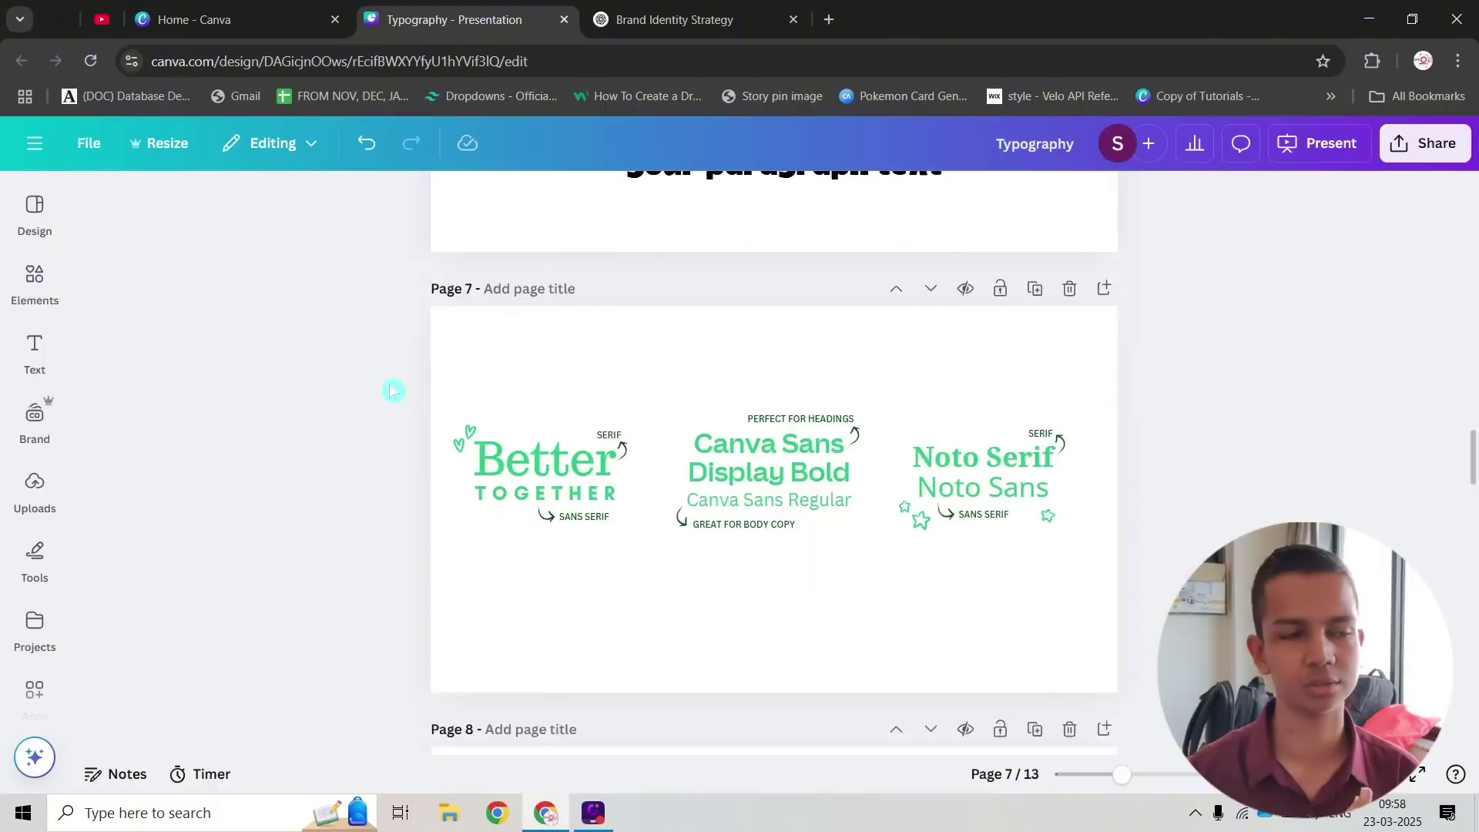
Step: Add a blank page after page 6 and search the design templates for "luxury"
scroll(1148, 343, "up", 5)
left_click(1104, 234)
scroll(1045, 420, "down", 3)
left_click(34, 214)
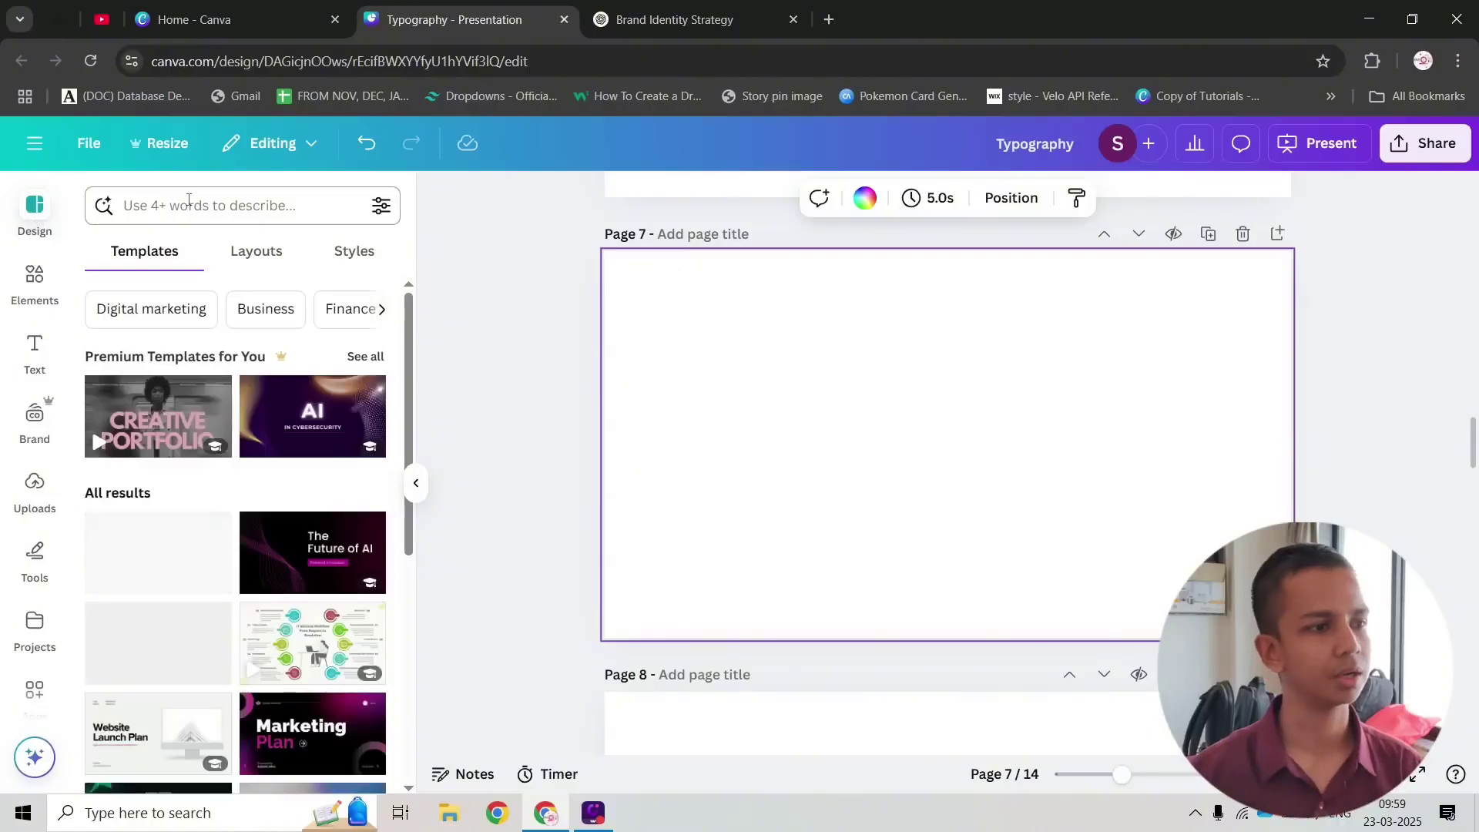
left_click(188, 200)
type("luxury")
key("Return")
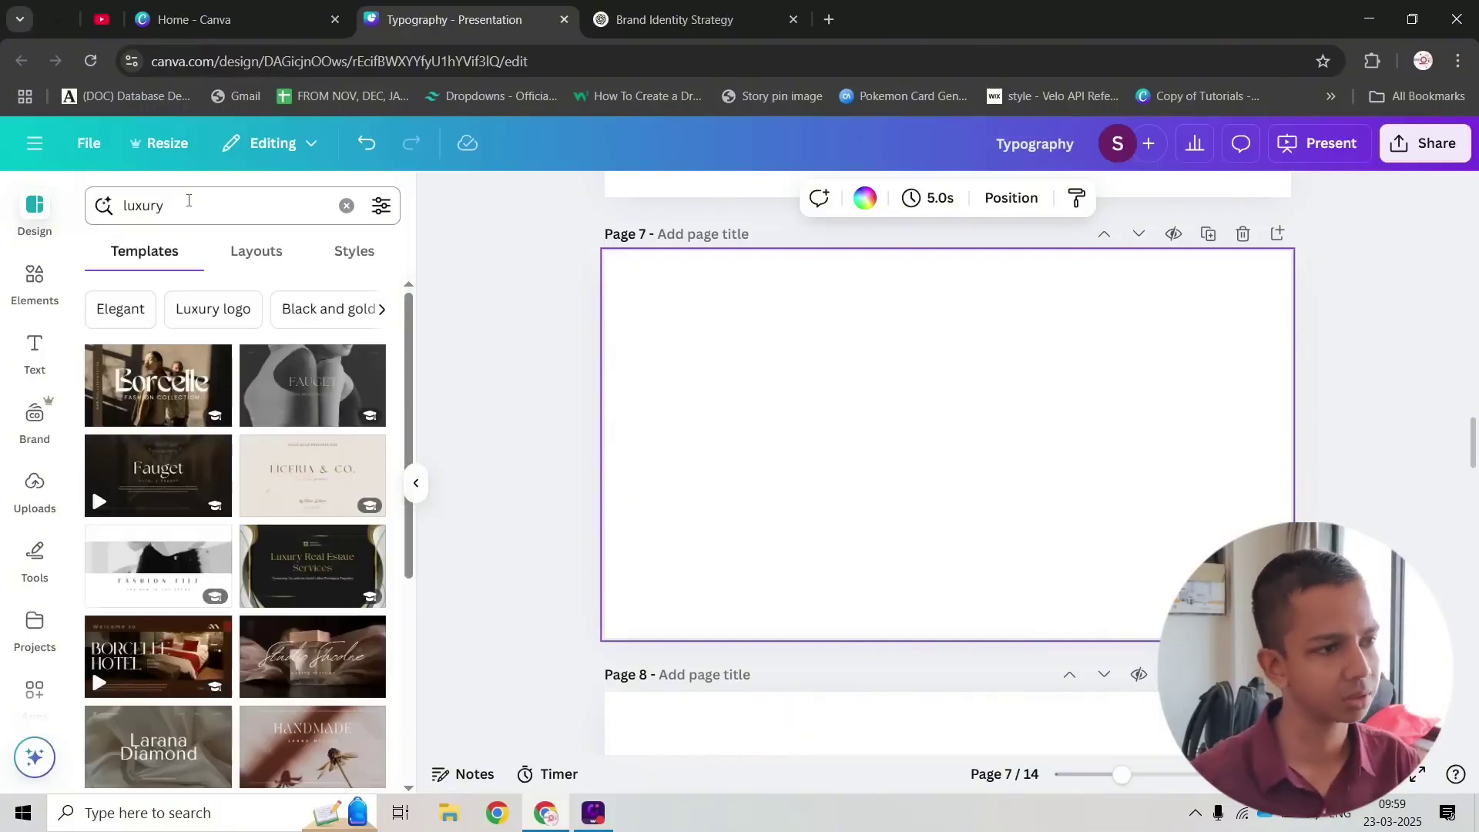
Step: Apply the Borcelle cover from the Brown Minimalist and Aesthetic Fashion Collection Business Presentation template to the blank page 7
left_click(155, 390)
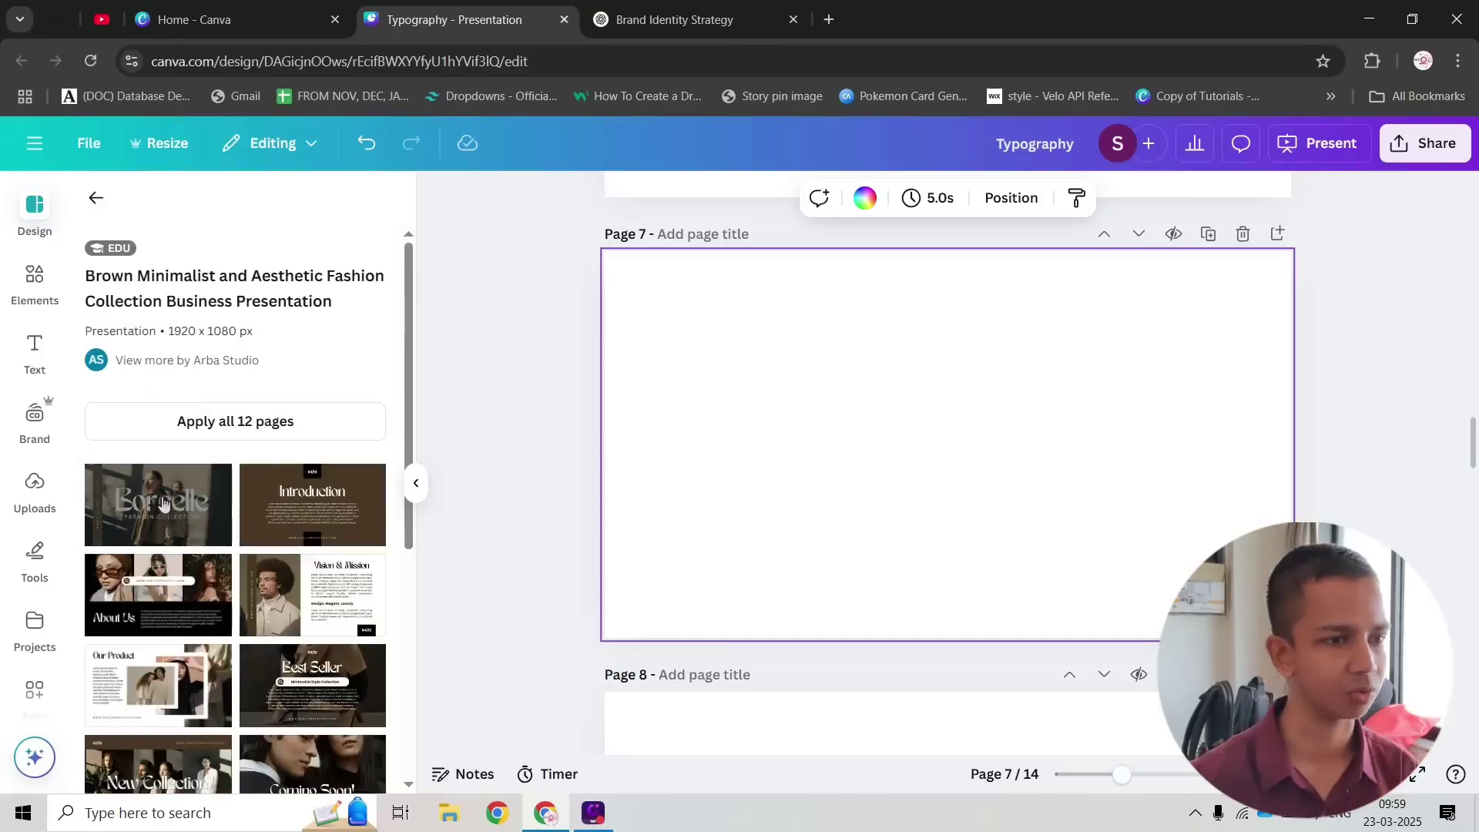
left_click(163, 502)
left_click(912, 447)
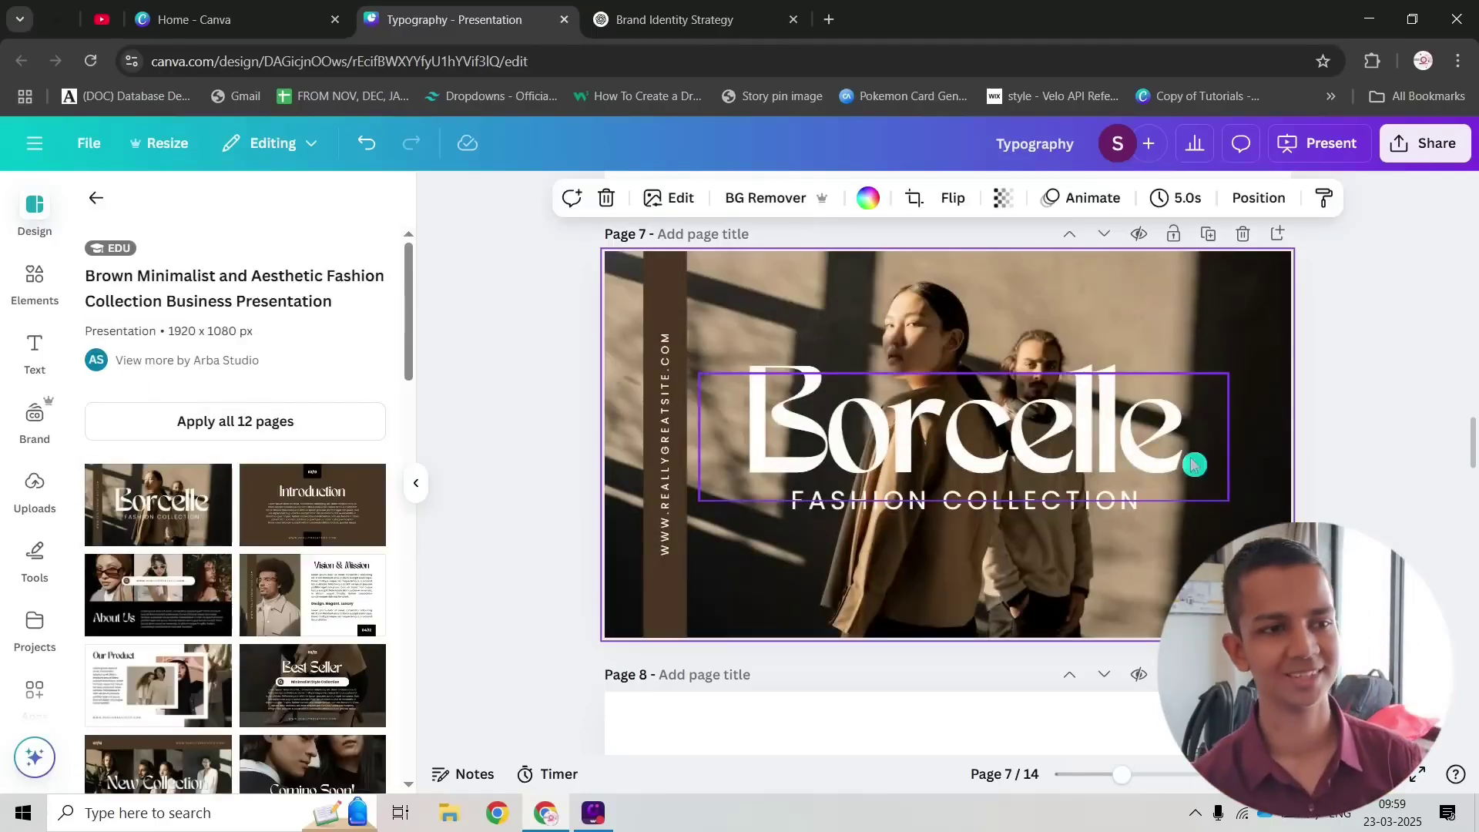
left_click(1434, 354)
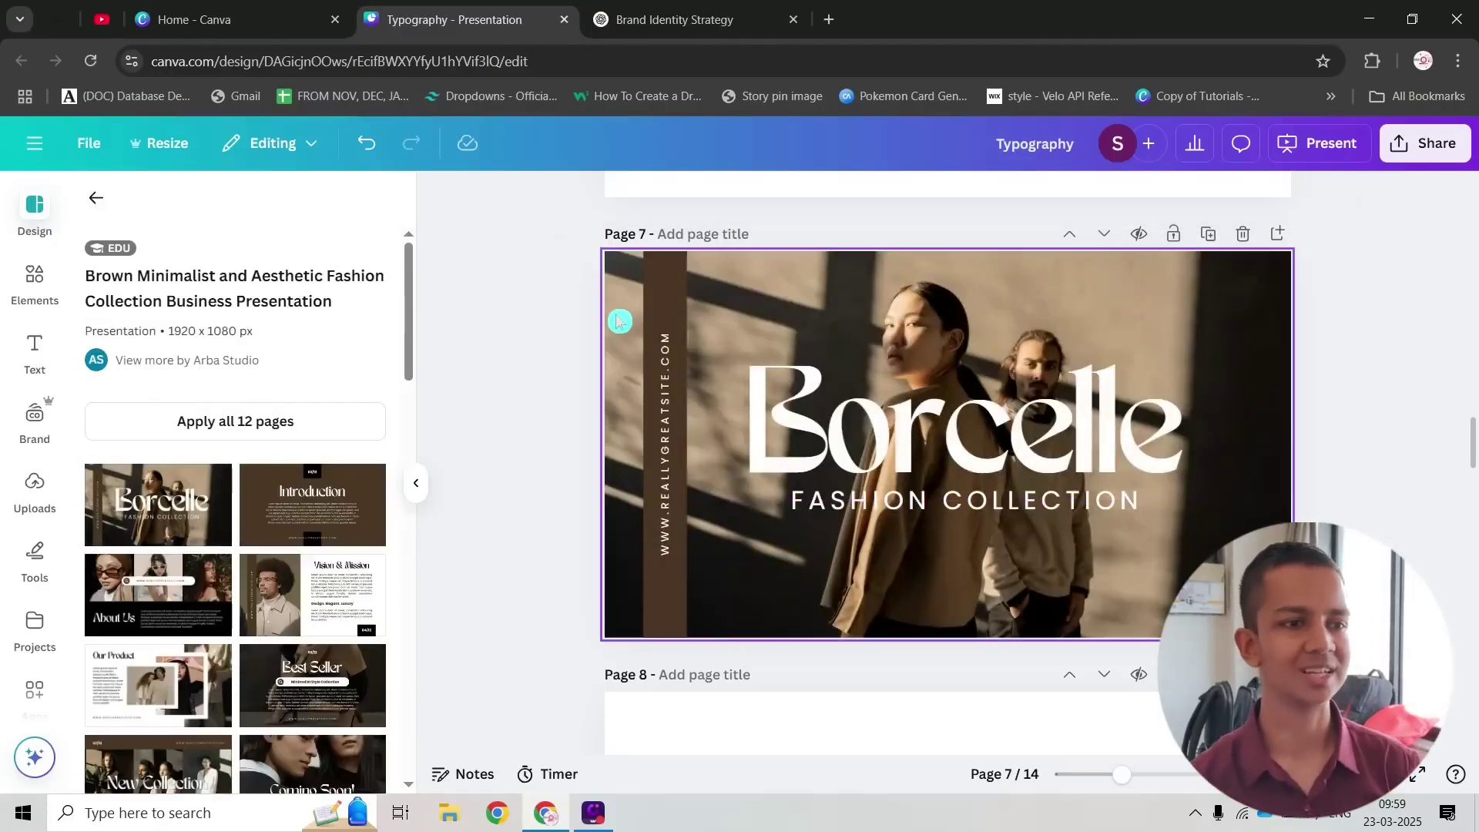
Step: Examine the pairing of the Borcelle heading and the Fashion Collection subtitle on page 7
left_click_drag(585, 275, 1286, 626)
left_click(708, 295)
left_click_drag(587, 260, 1291, 641)
left_click(1360, 441)
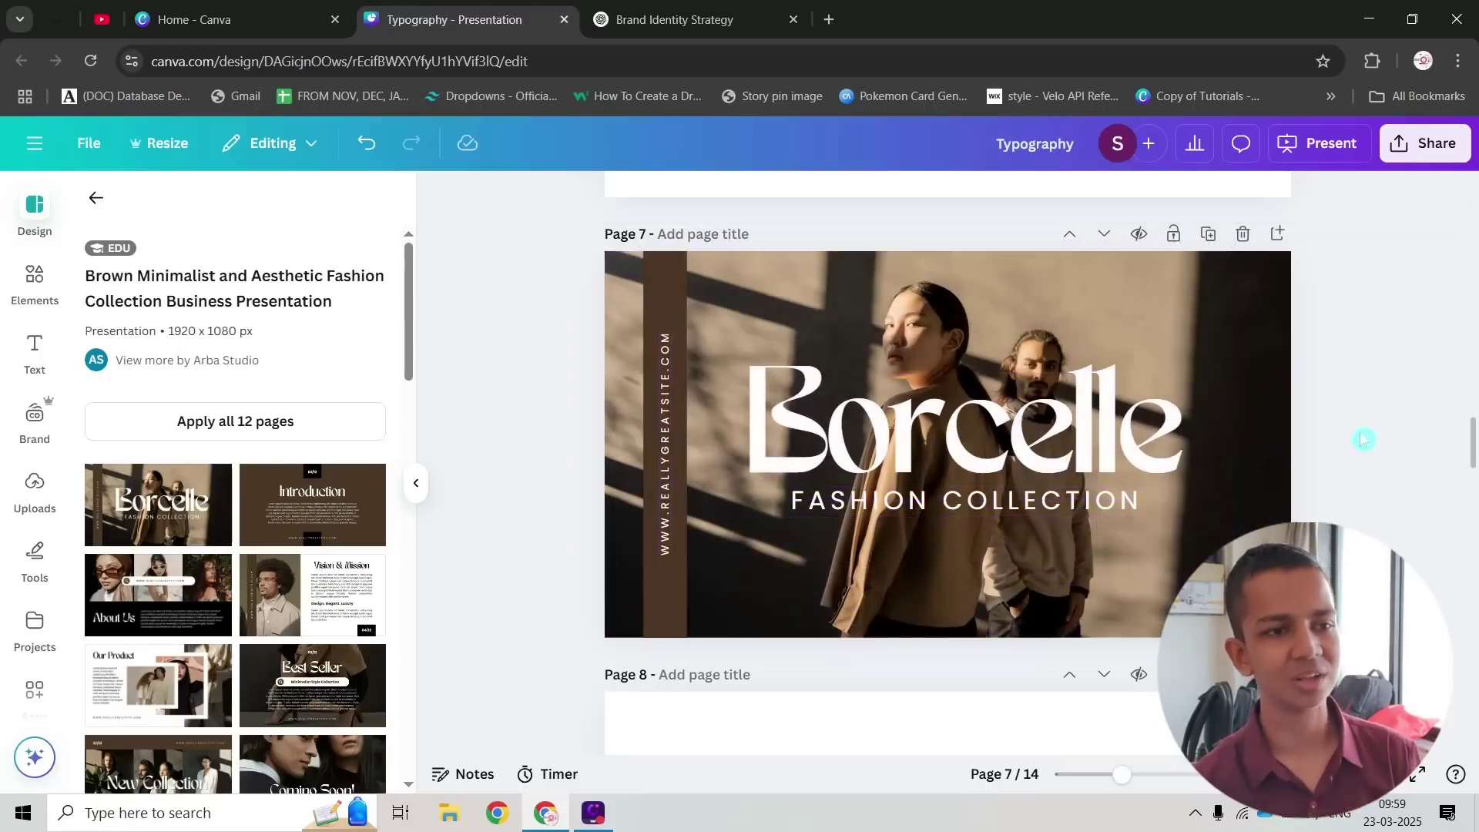
scroll(1072, 452, "up", 3)
scroll(1062, 462, "down", 2)
left_click(1039, 412)
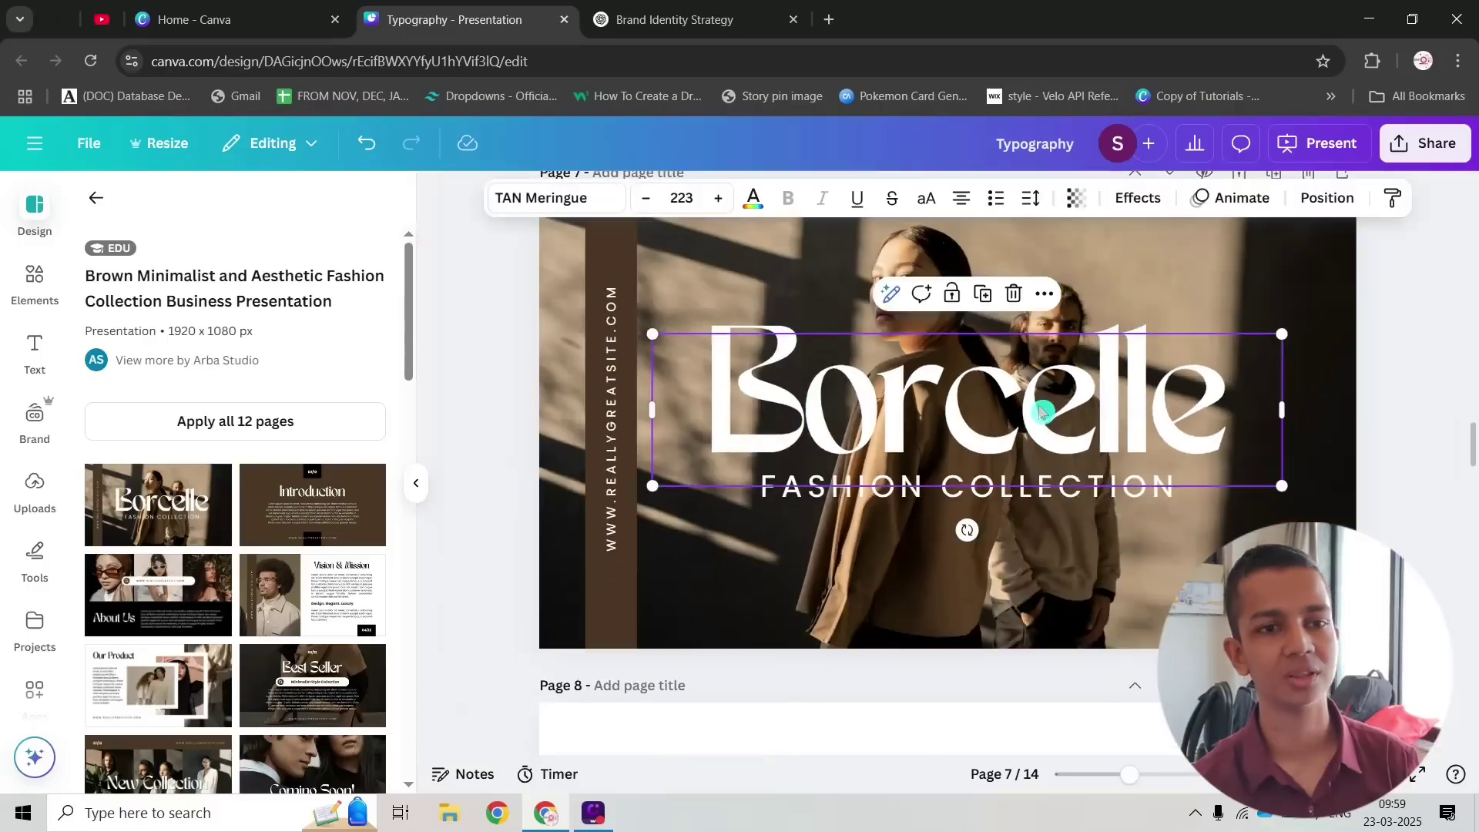
left_click(1381, 391)
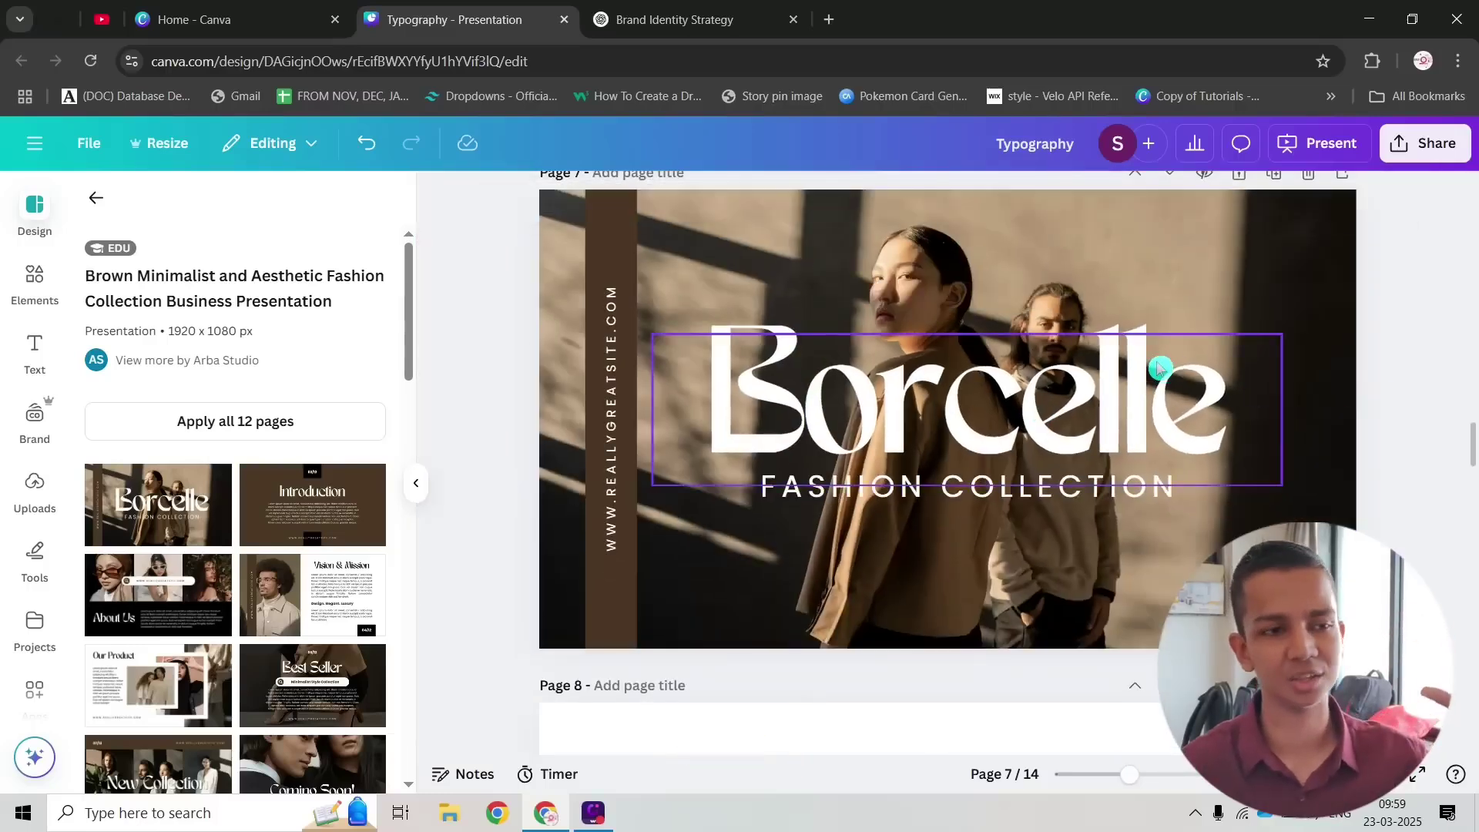
left_click(1024, 501)
scroll(1116, 501, "down", 3)
scroll(1127, 434, "up", 2)
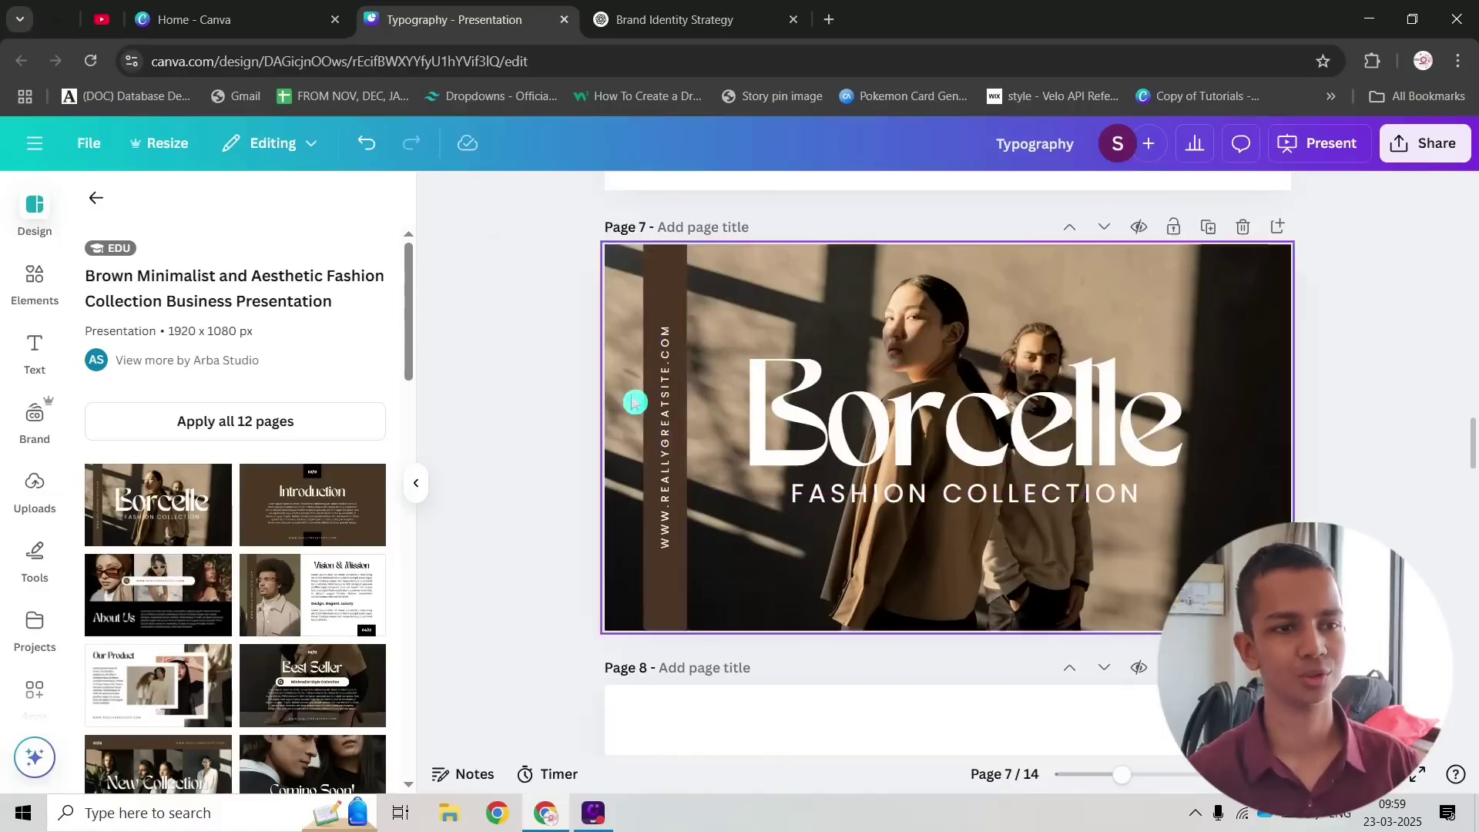
scroll(578, 327, "down", 1)
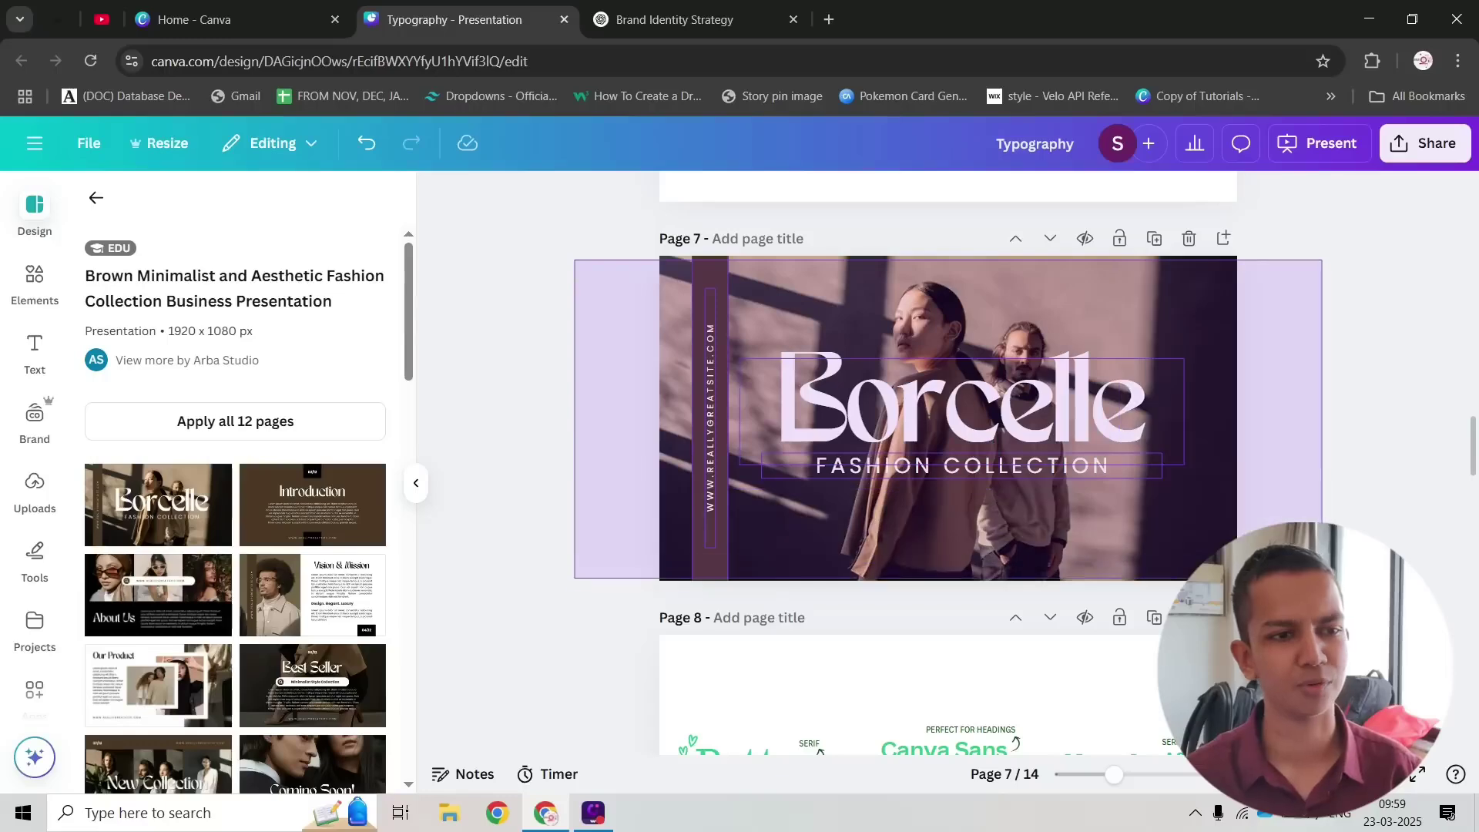
Step: Compare the Borcelle cover with the font pairing examples on page 8, viewing the Better Together sample up close
scroll(1324, 483, "down", 3)
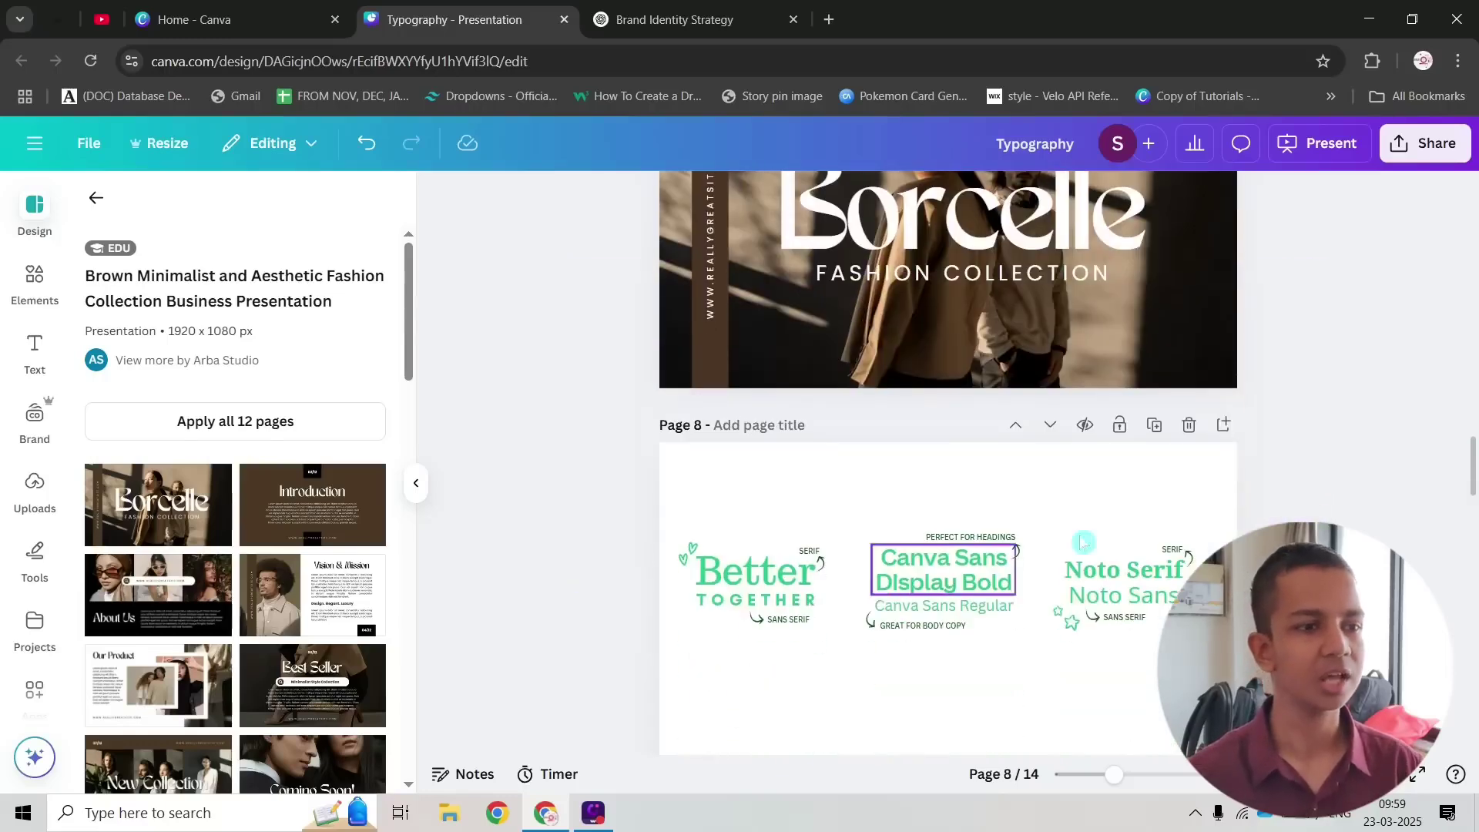
scroll(645, 537, "up", 3)
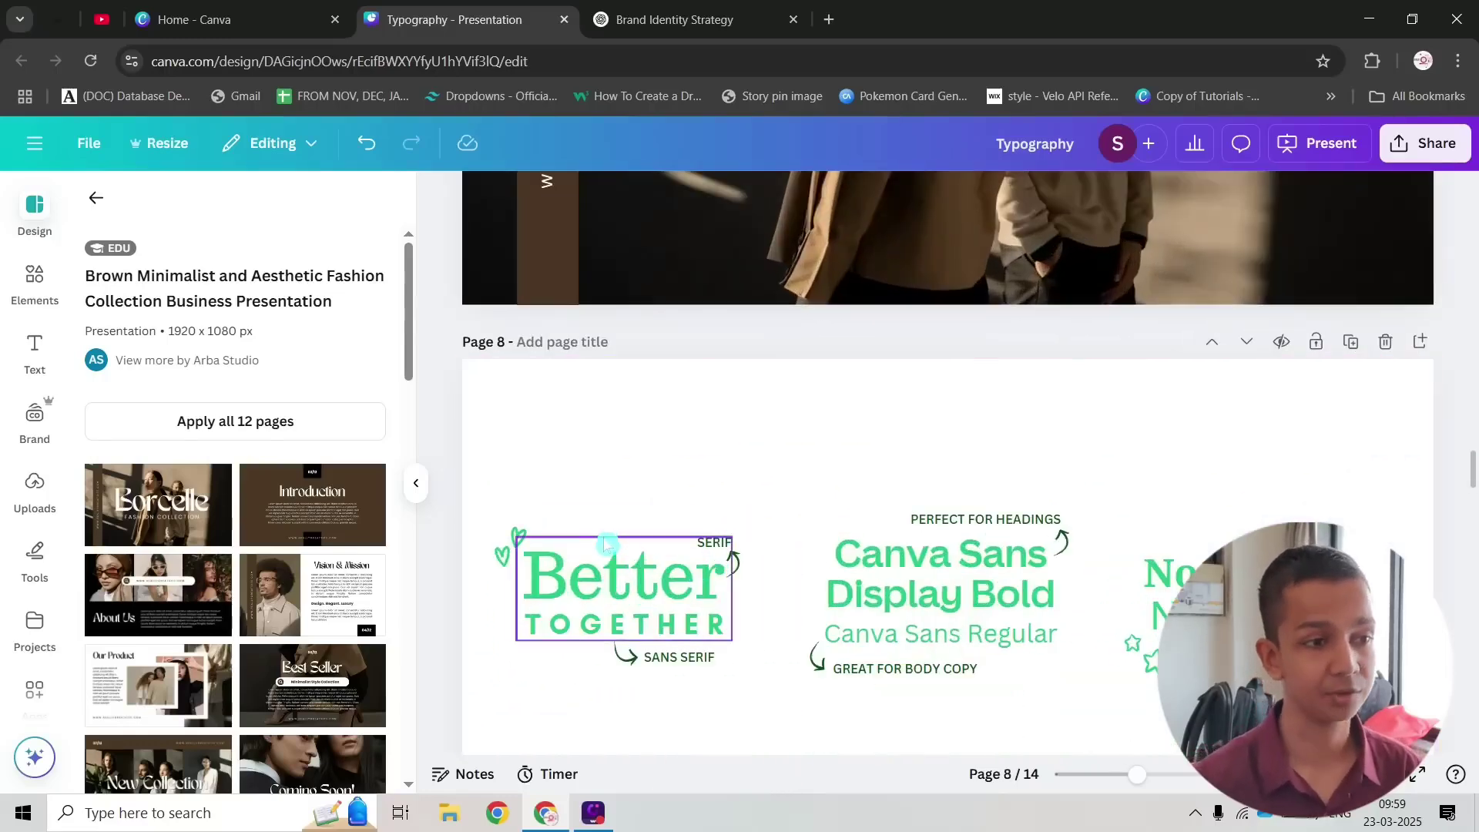
scroll(646, 537, "down", 1)
scroll(598, 486, "up", 3)
scroll(598, 486, "down", 1)
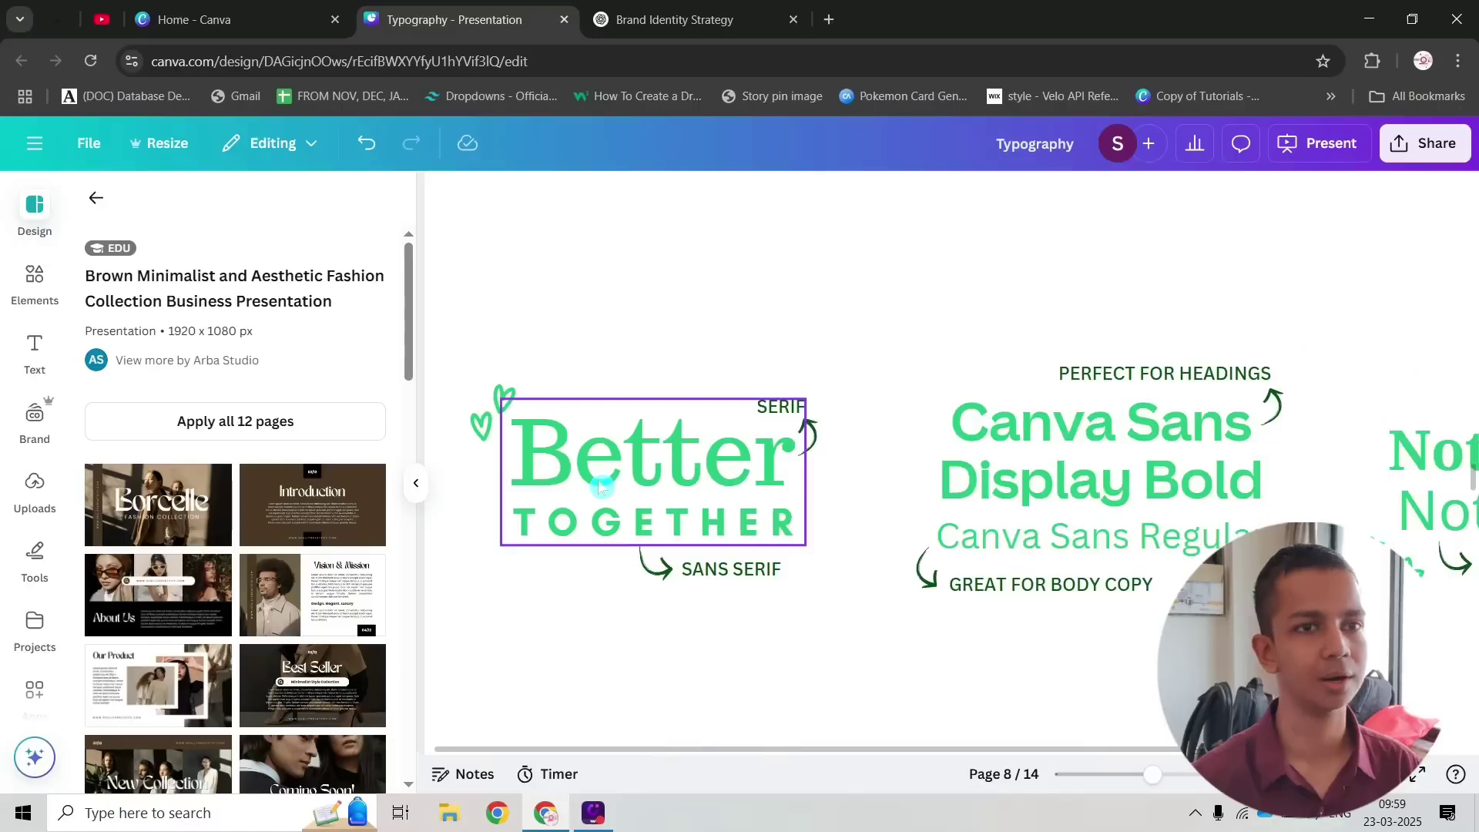
scroll(627, 462, "down", 1)
scroll(693, 431, "up", 1)
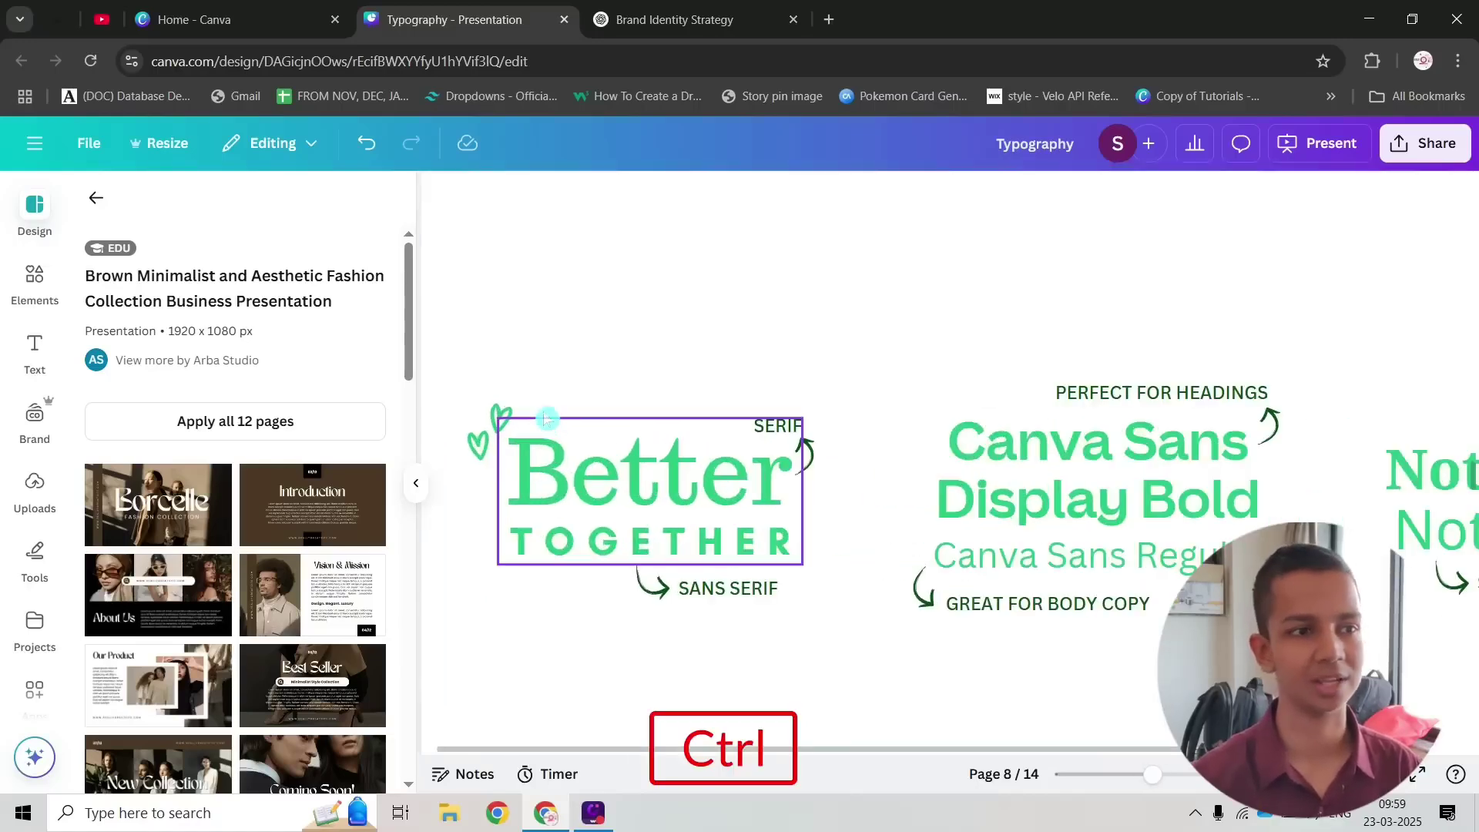
scroll(719, 429, "down", 2)
Step: Close the template browser and point out the serif and sans serif sample lines on page 6
scroll(718, 429, "up", 10)
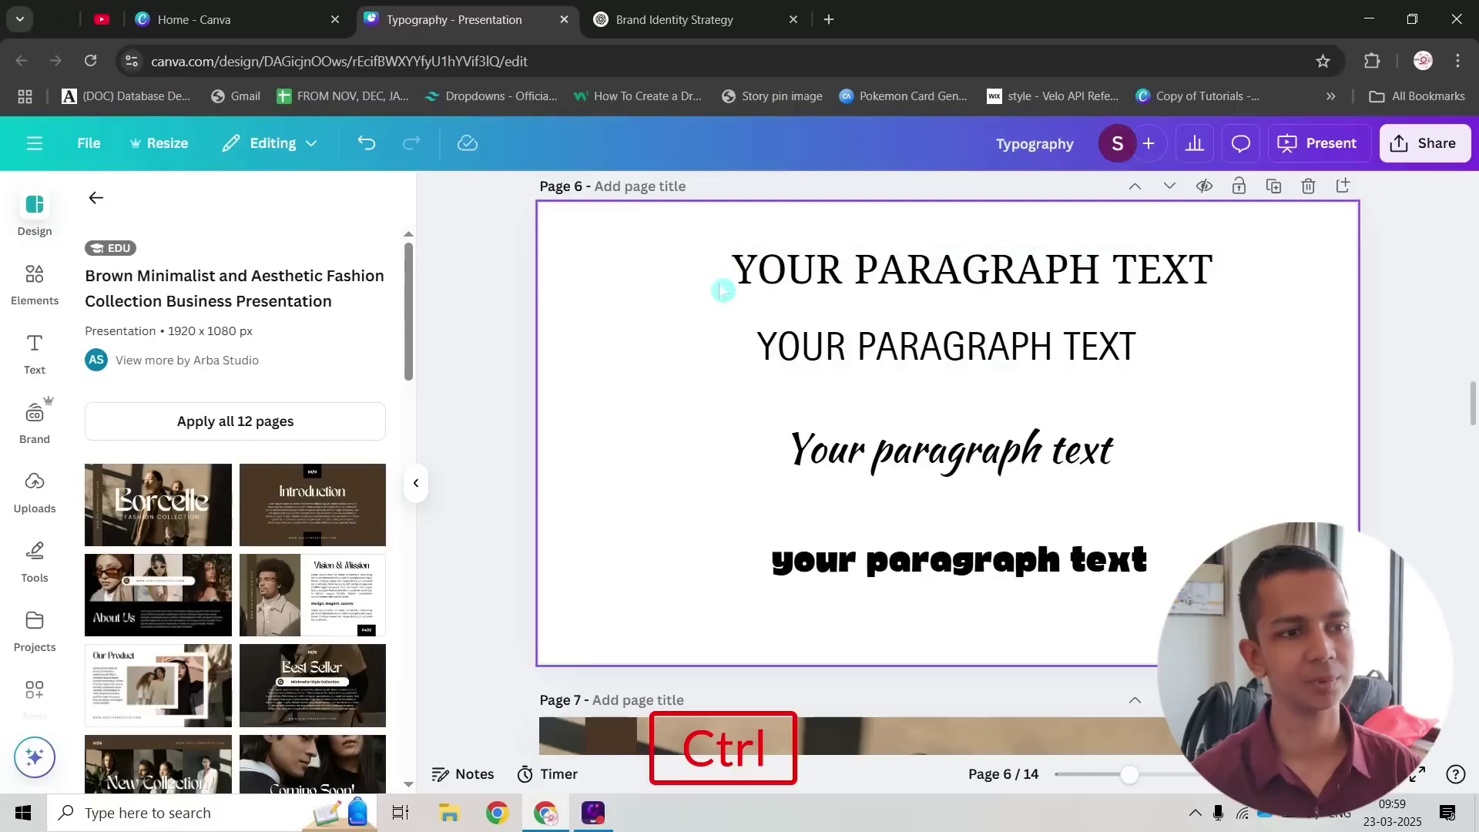
left_click_drag(681, 271, 1306, 414)
left_click(864, 273)
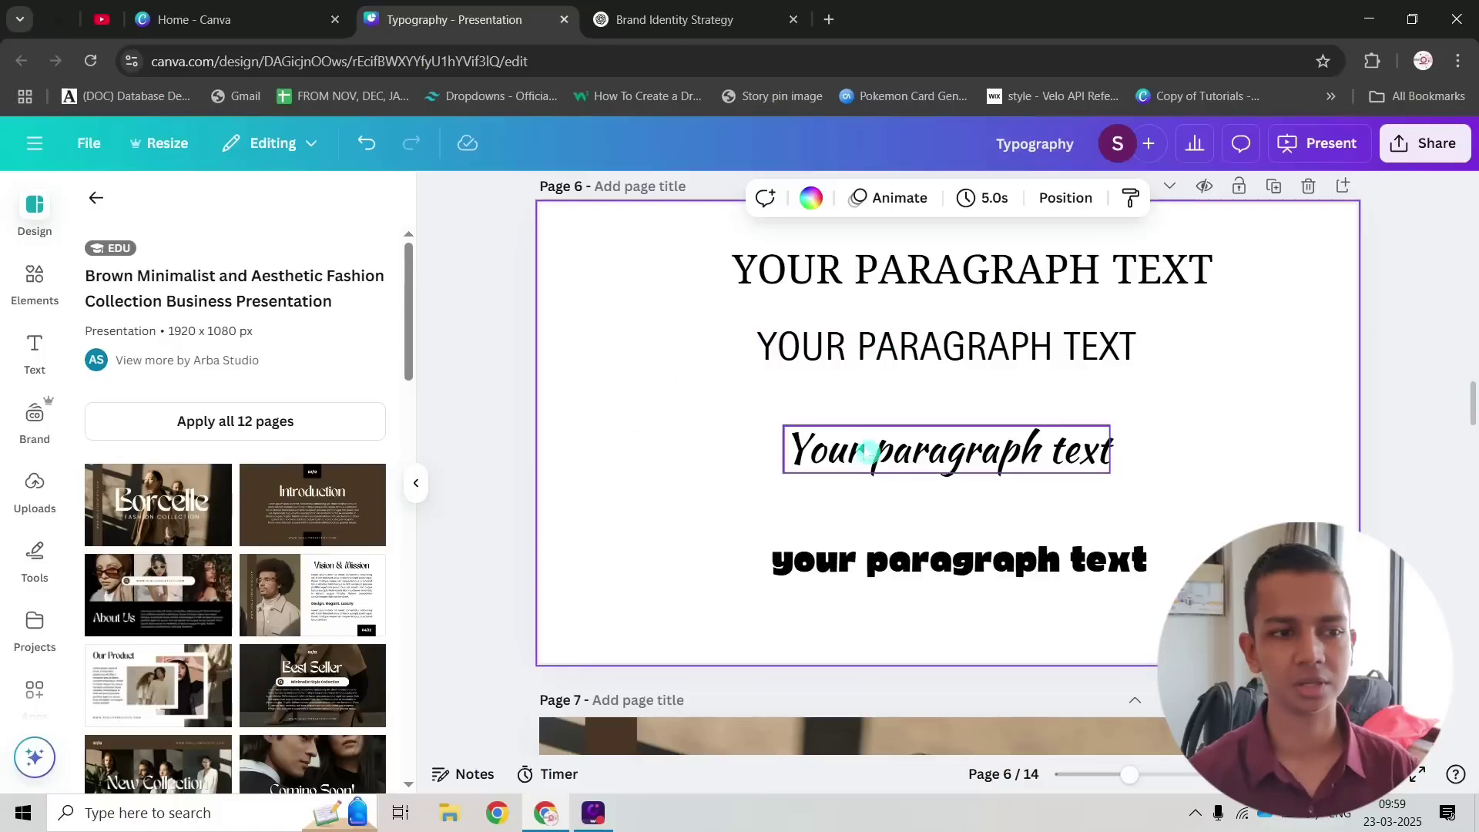
scroll(686, 399, "down", 1, "ctrl")
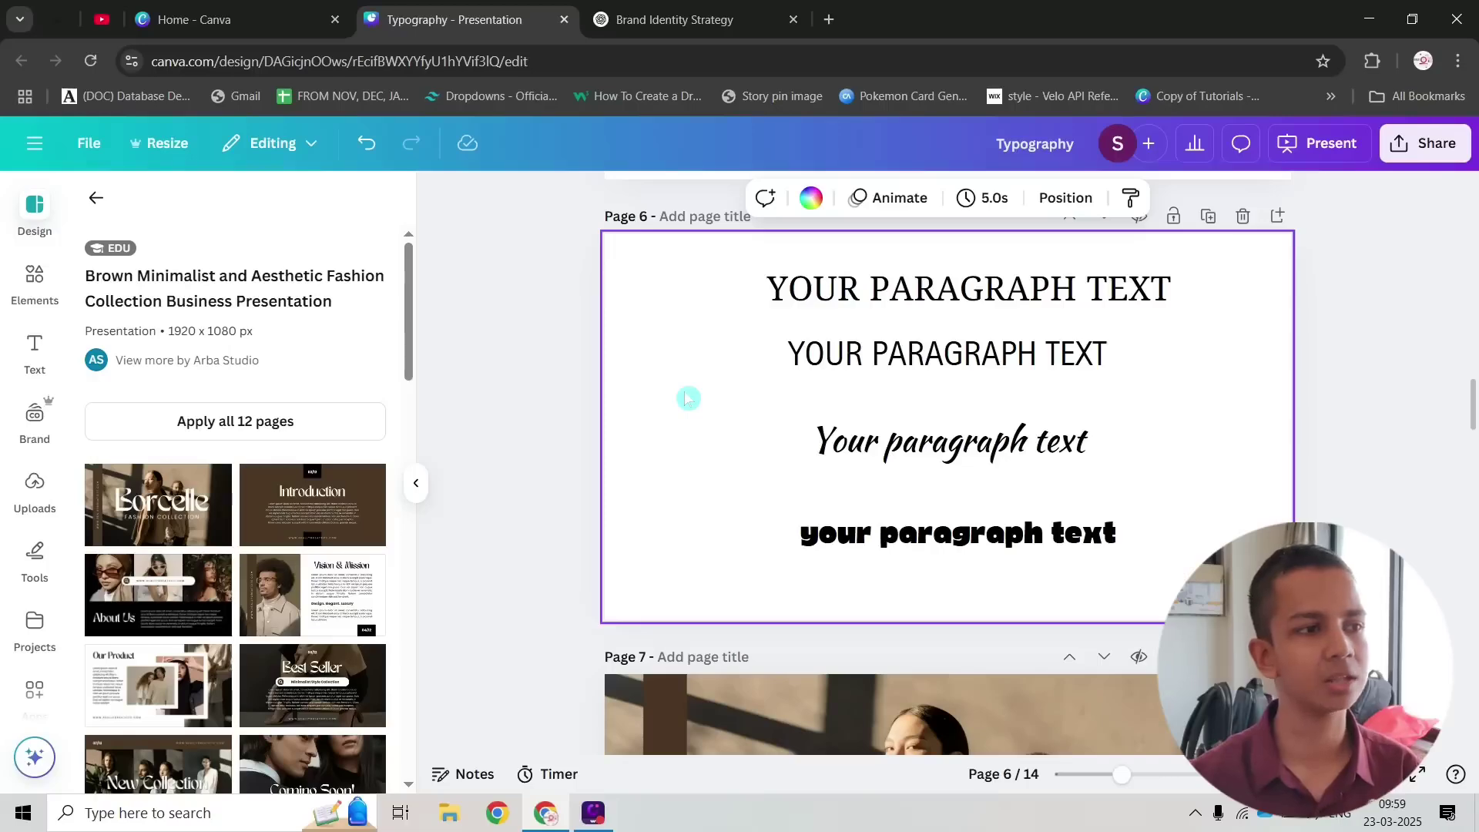
left_click(416, 482)
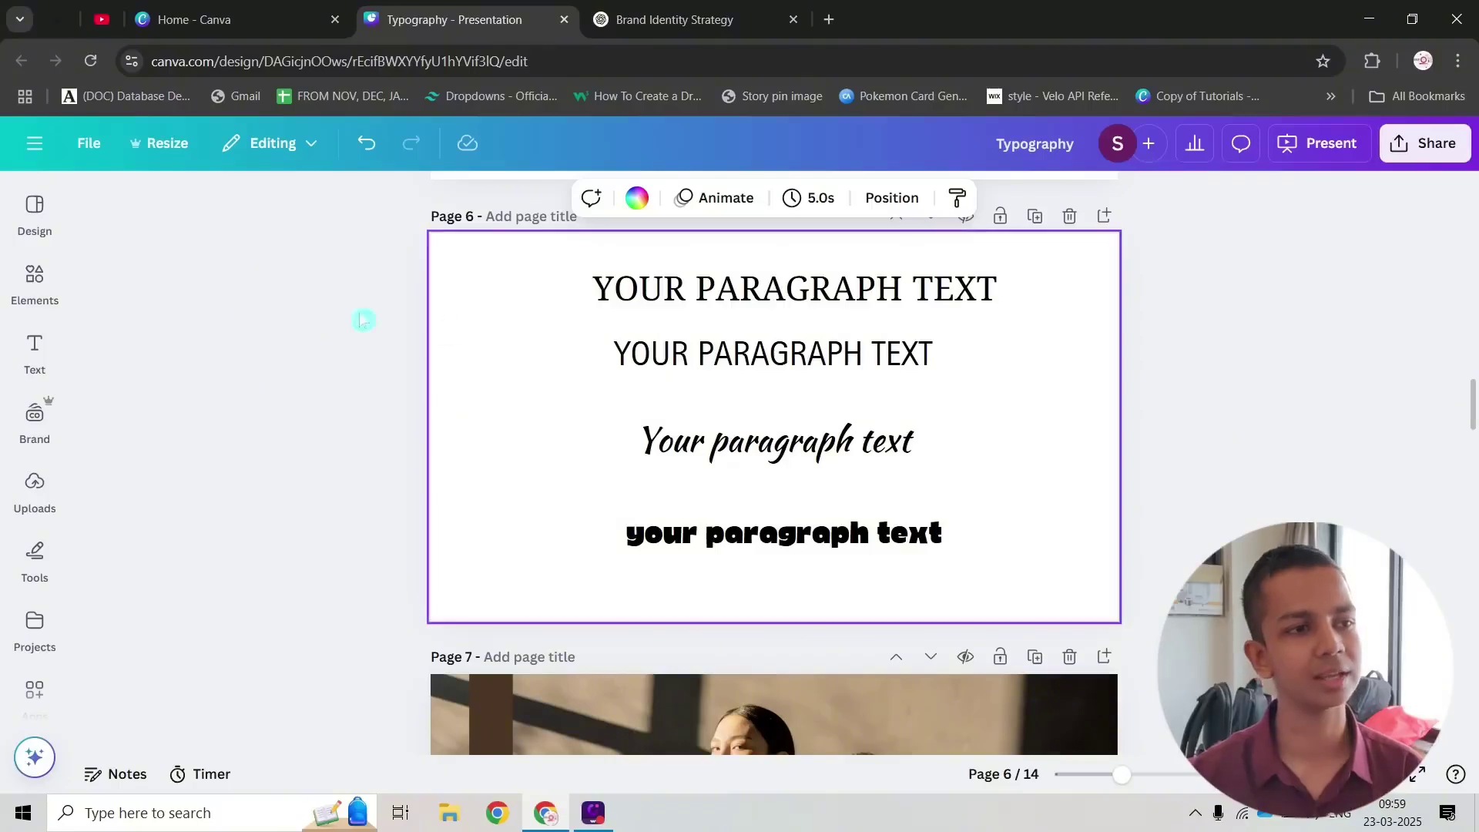
left_click_drag(512, 262, 987, 390)
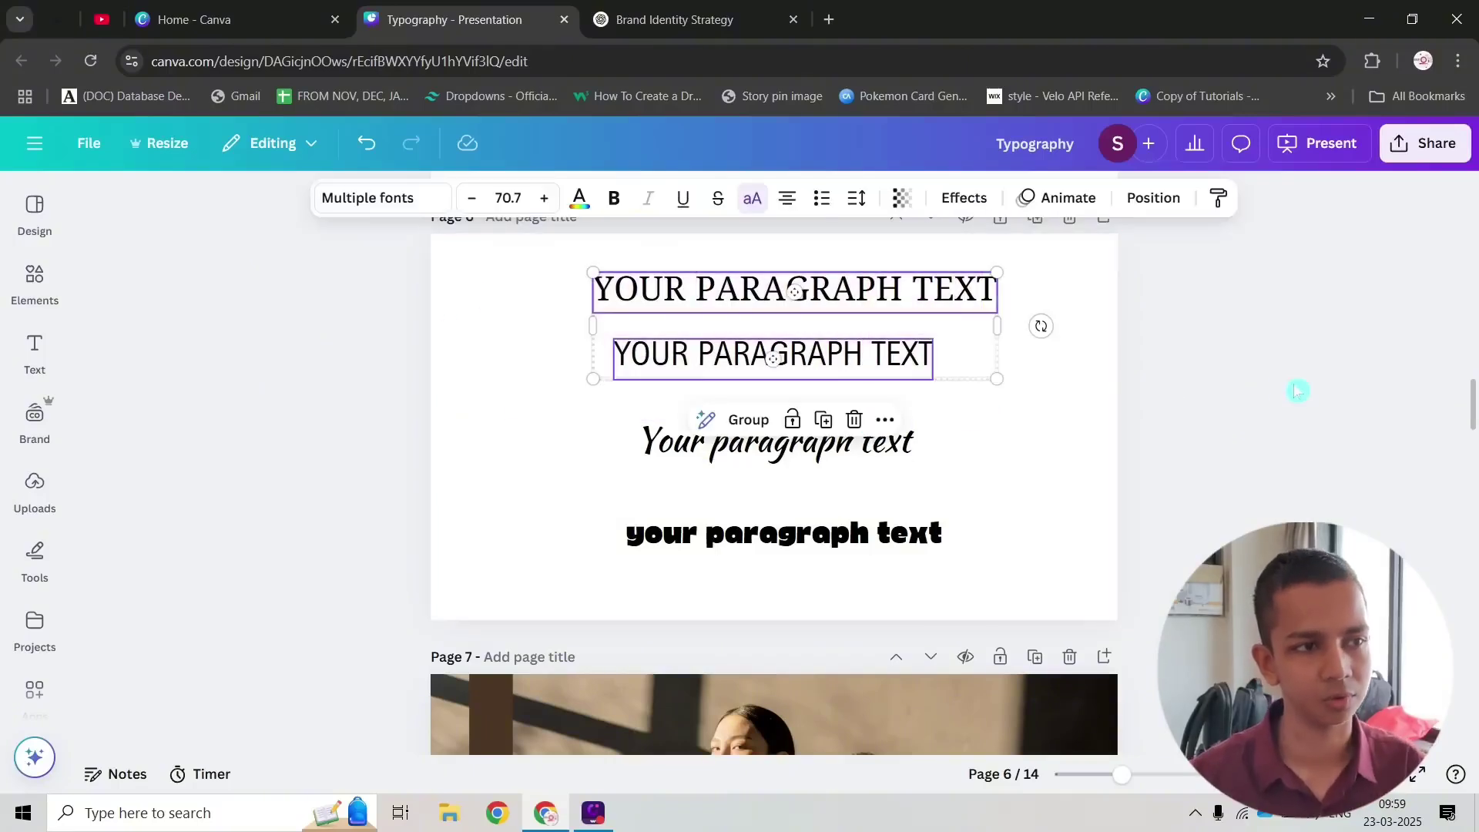
left_click(1296, 390)
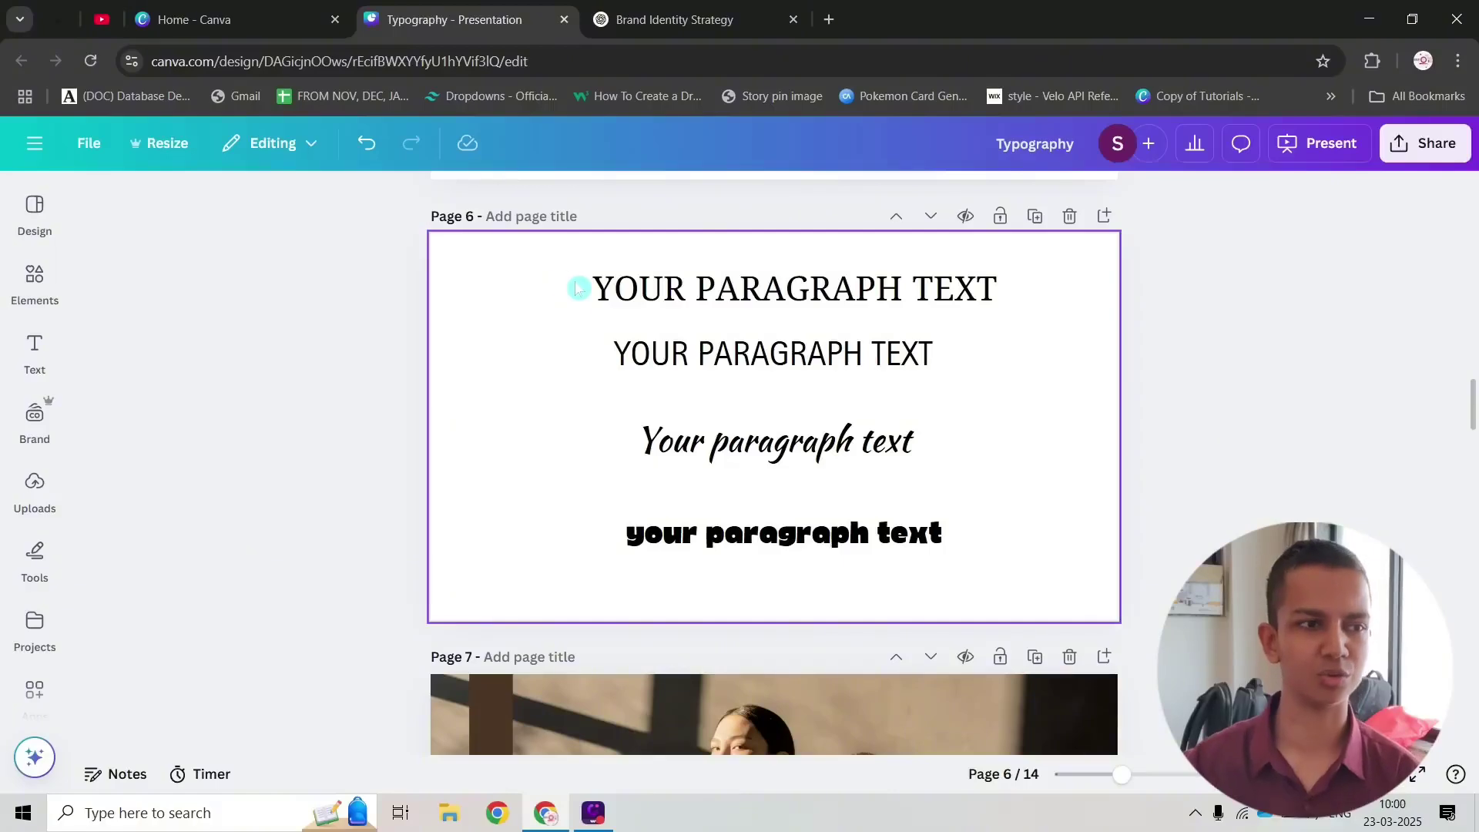
Step: Inspect the serif, display and sans serif sample lines on page 6 one after another
left_click(685, 304)
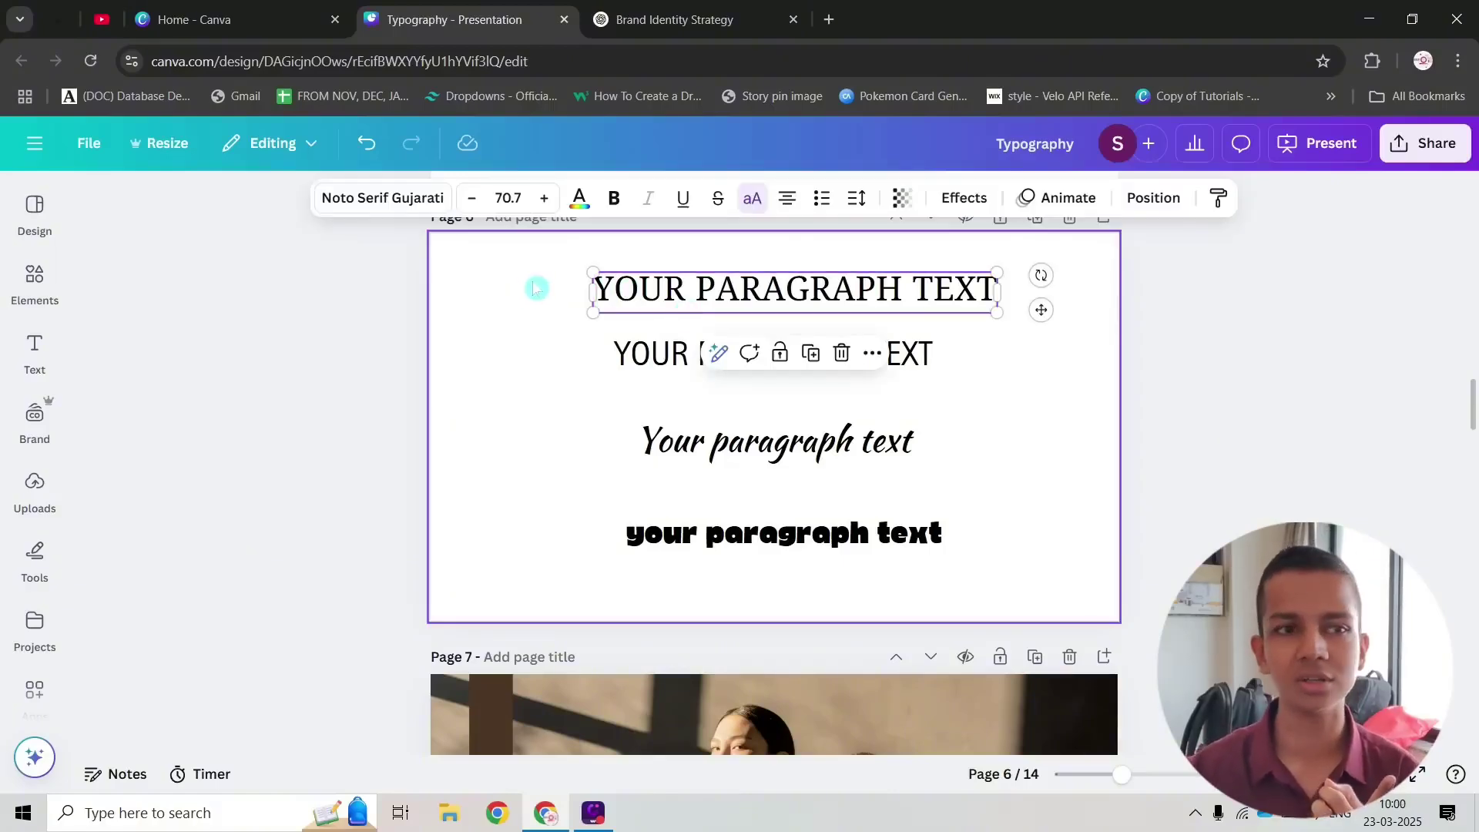
left_click(537, 288)
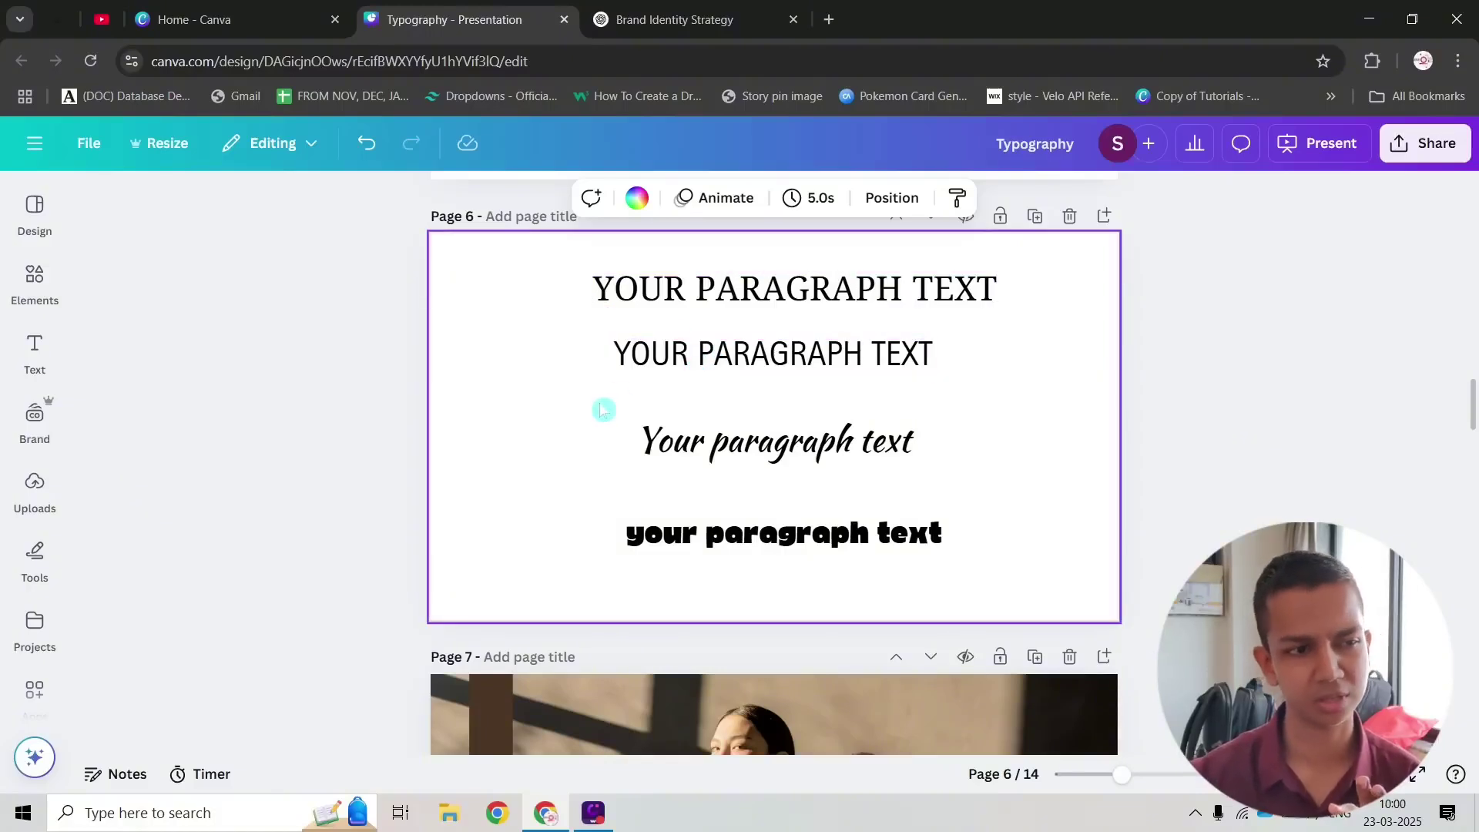
left_click(677, 539)
left_click_drag(530, 506, 1004, 579)
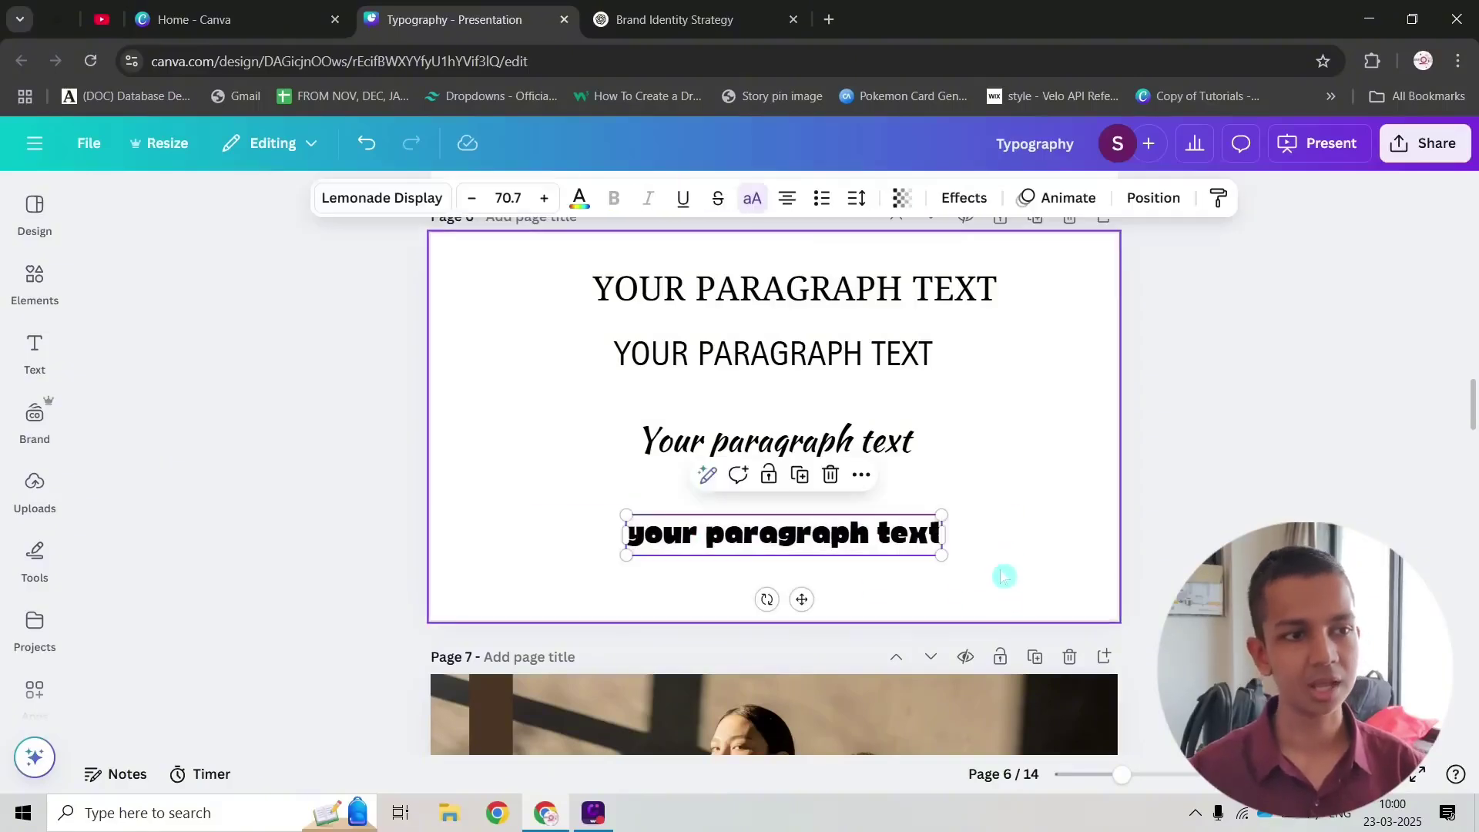
left_click(1020, 513)
left_click_drag(550, 347, 979, 408)
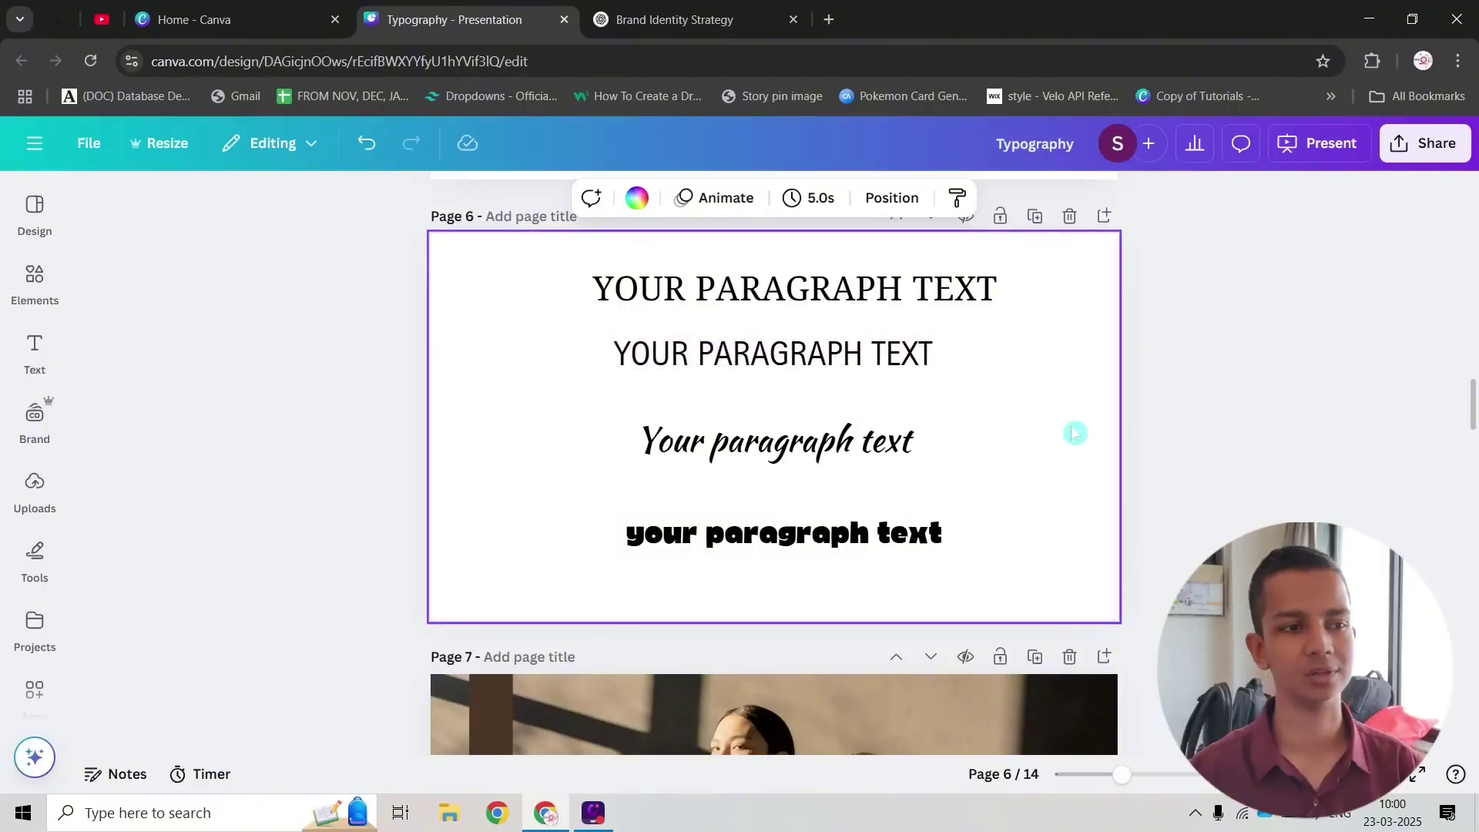
left_click(1075, 432)
Step: Return to page 8 and look over its three font pairing examples side by side
scroll(578, 485, "down", 10)
scroll(300, 385, "up", 5, "ctrl")
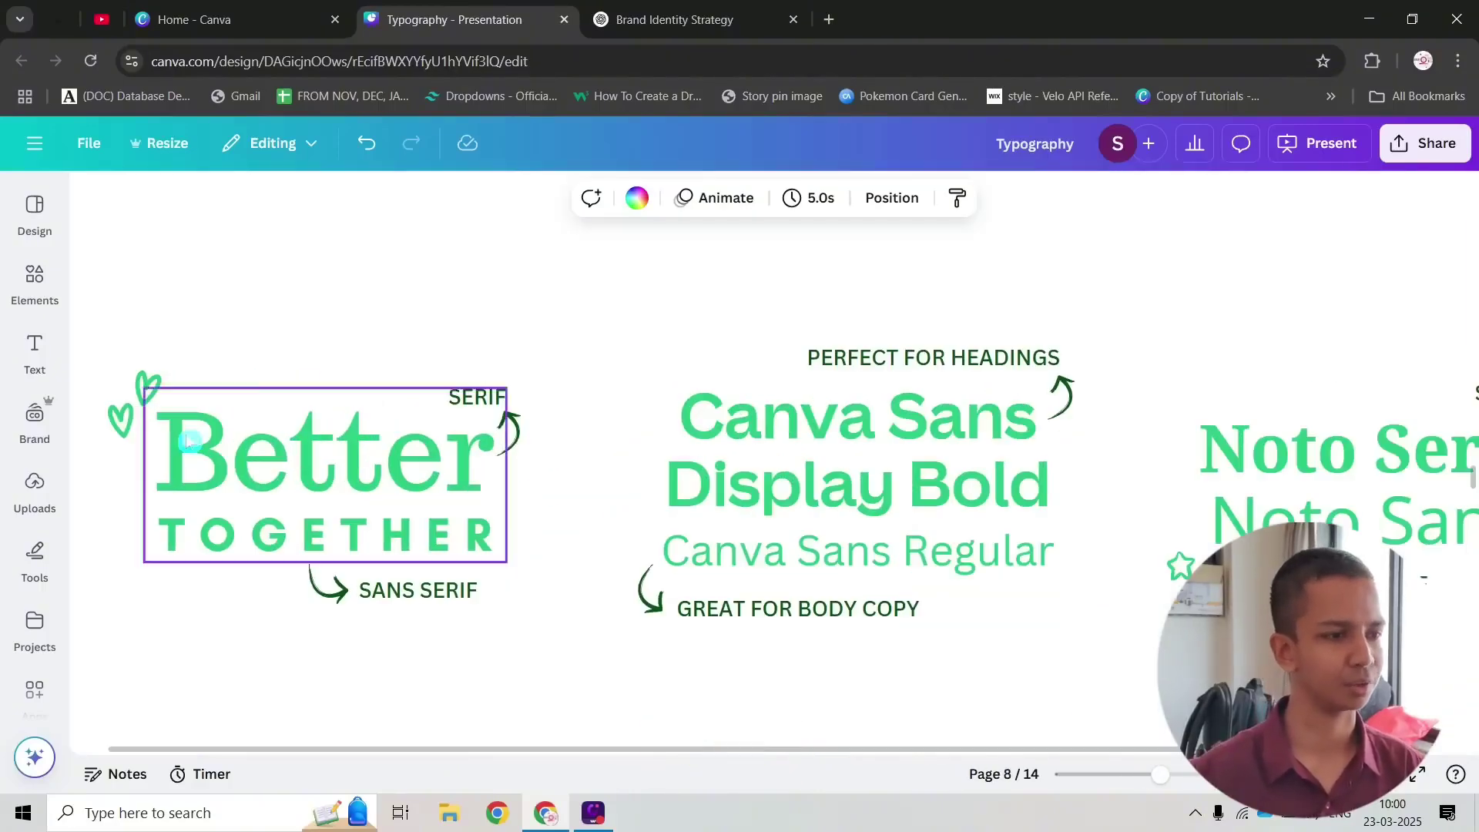
scroll(292, 581, "down", 5, "ctrl")
left_click_drag(273, 416, 1232, 642)
scroll(304, 377, "down", 2)
left_click_drag(254, 321, 1239, 536)
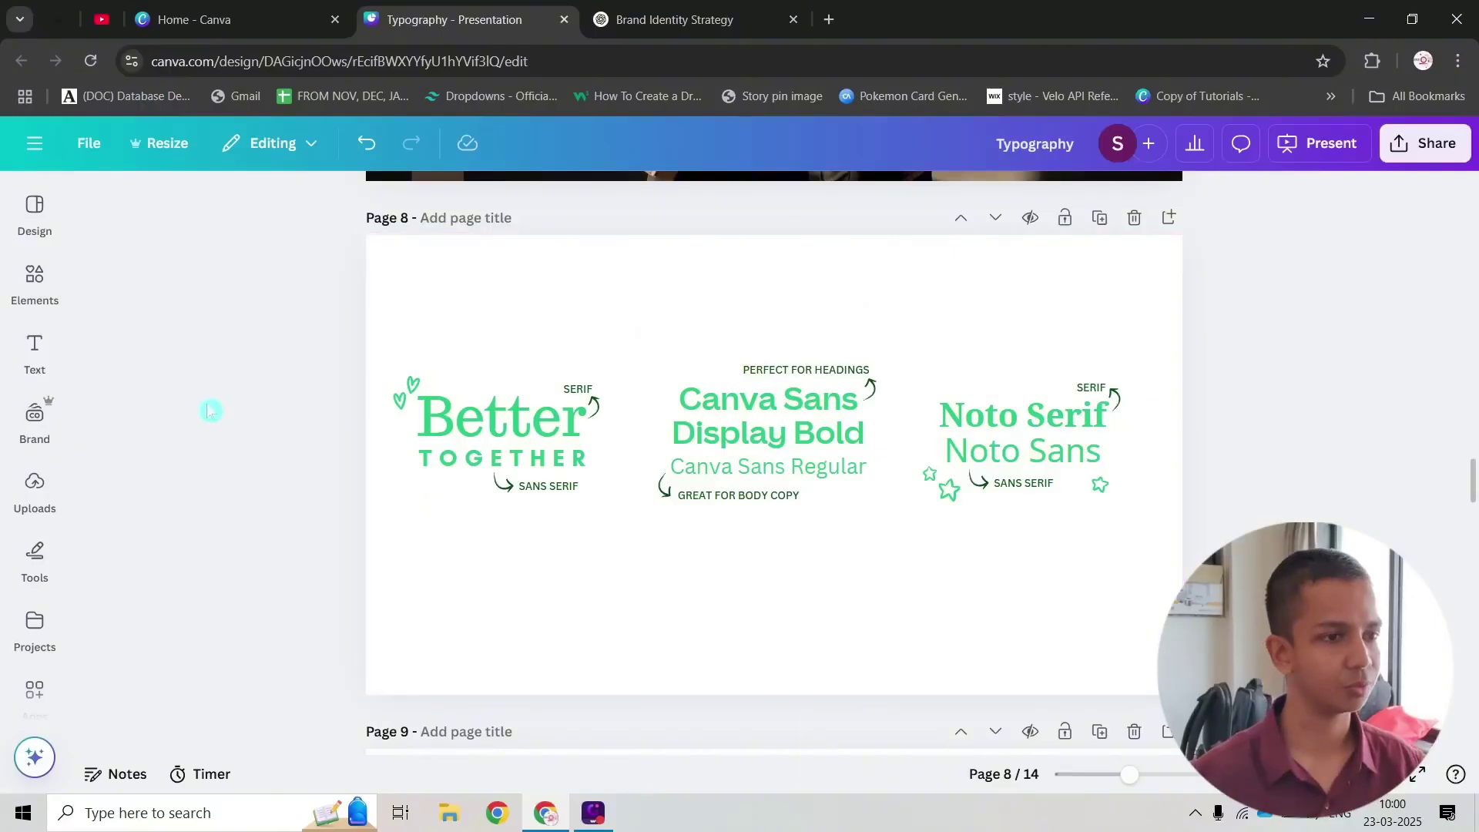
scroll(214, 412, "up", 3, "ctrl")
scroll(247, 439, "down", 2, "ctrl")
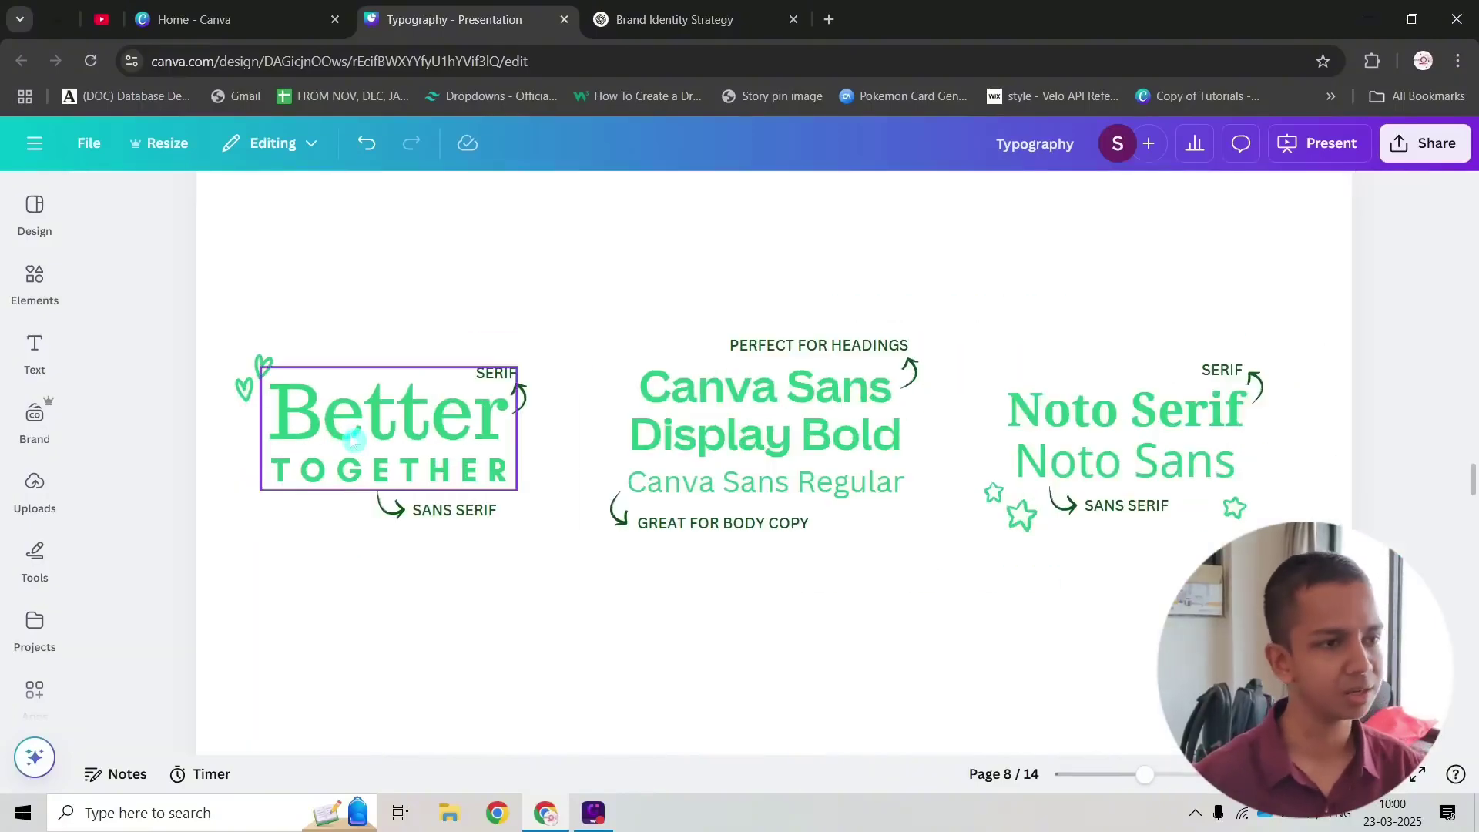
Step: Examine the serif word "Better" and the sans serif word "Together" in the first pairing on page 8
left_click(375, 407)
double_click(375, 406)
left_click(222, 385)
left_click(296, 416)
double_click(297, 416)
left_click(156, 393)
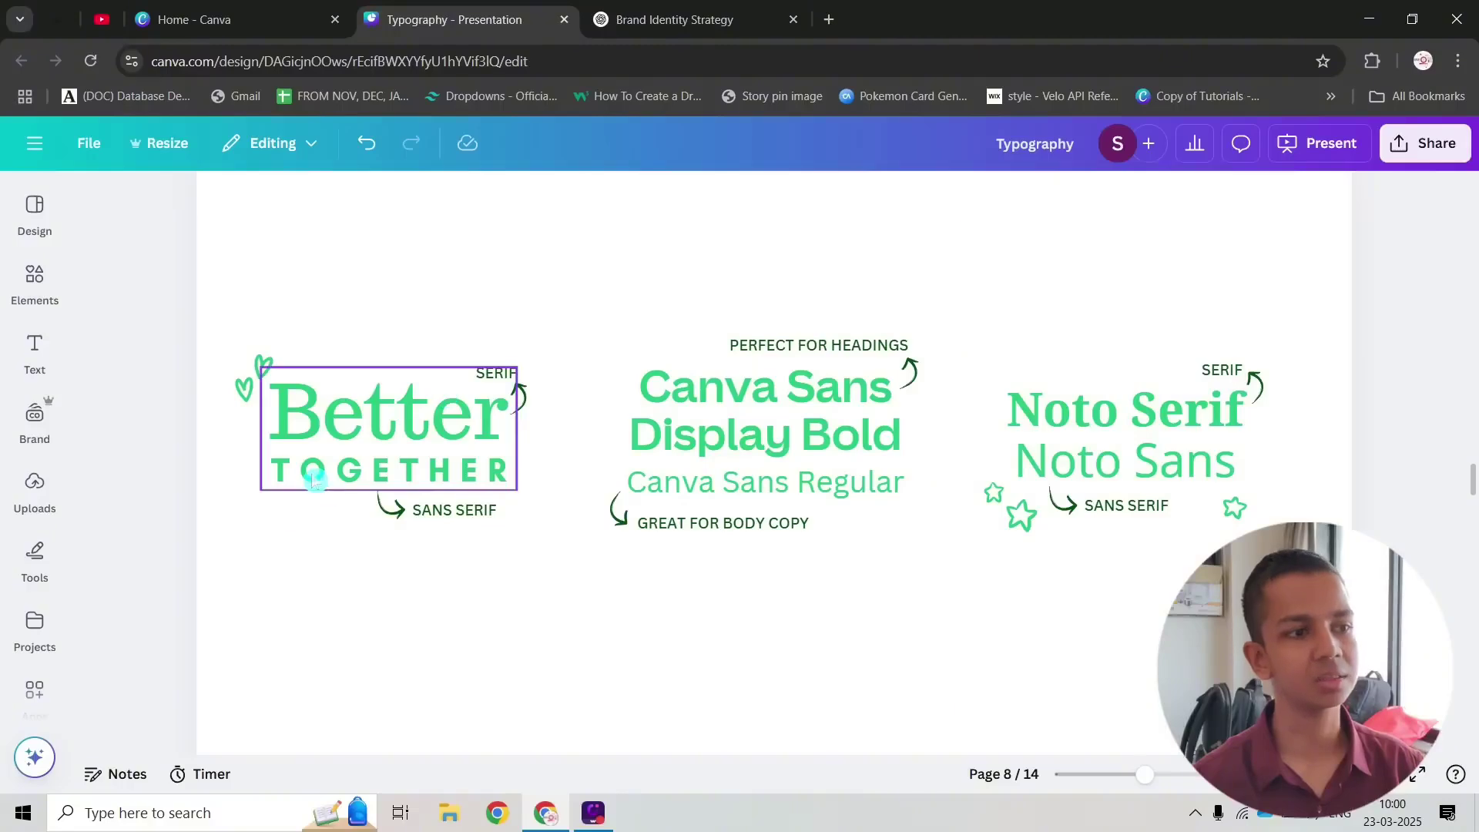
left_click(449, 568)
left_click_drag(172, 318, 547, 567)
left_click(602, 622)
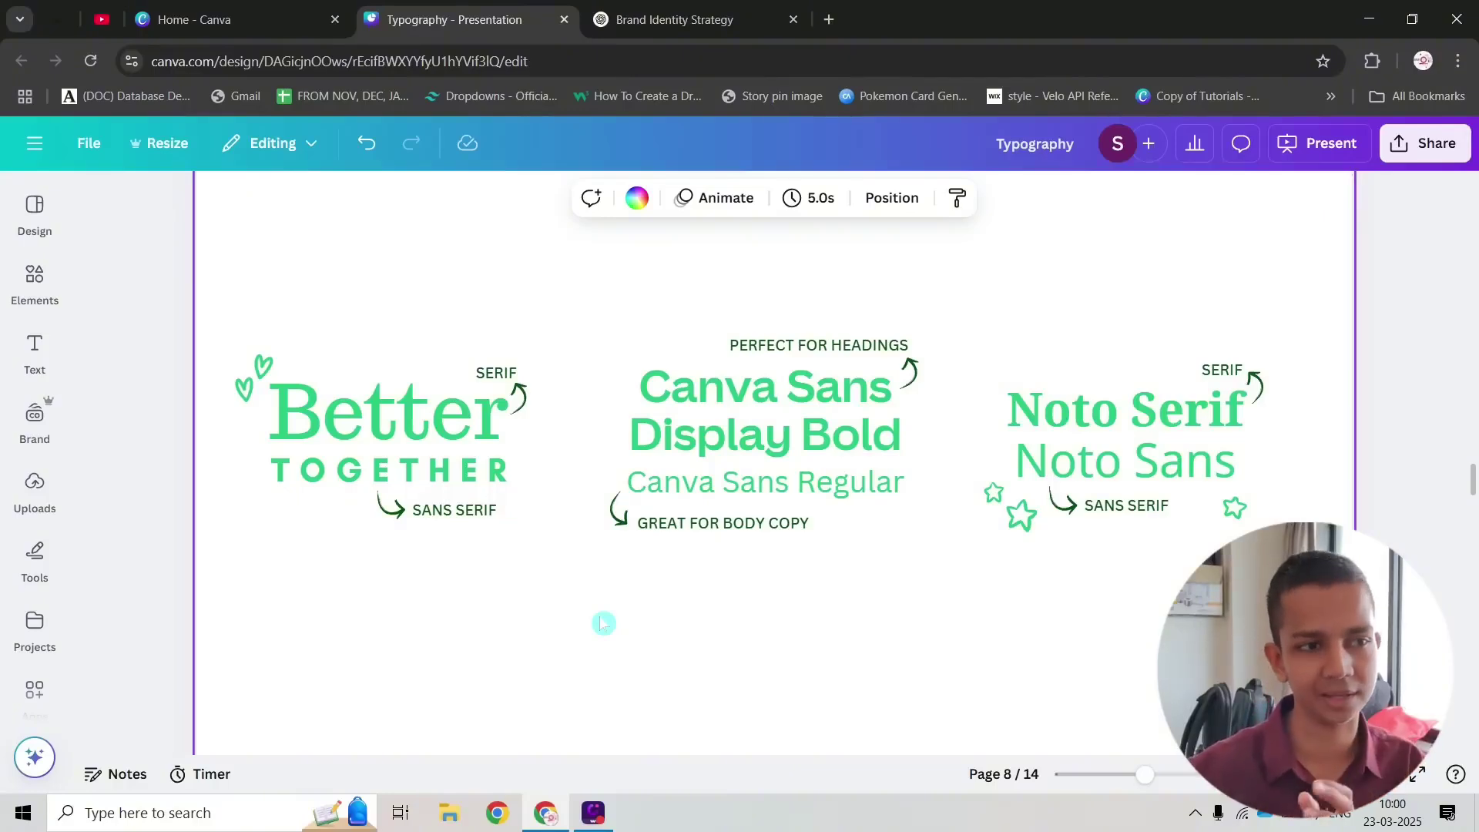
Step: Insert a blank page directly before the font pairing page
scroll(603, 622, "down", 3, "ctrl")
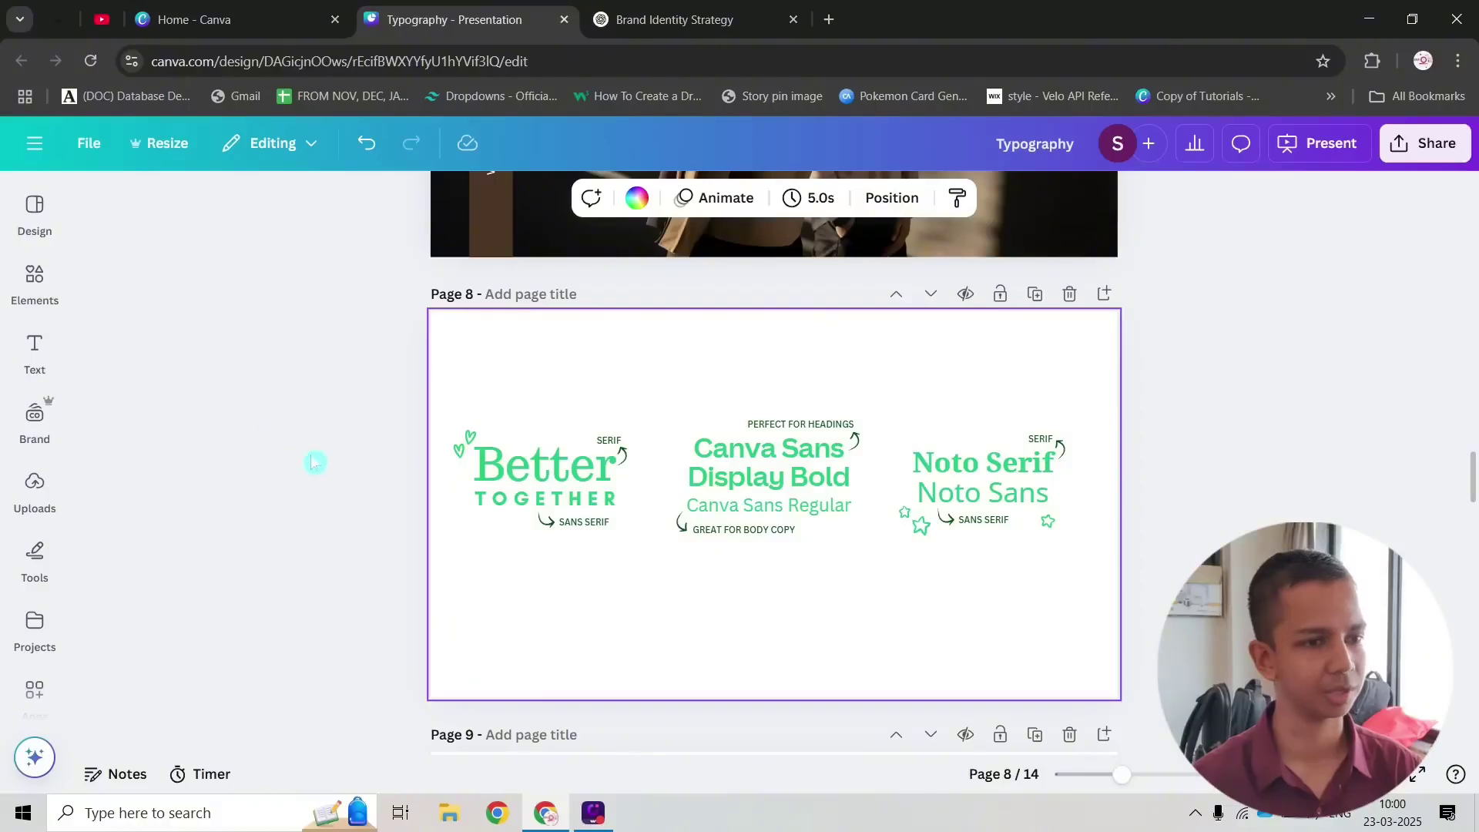
scroll(1186, 413, "up", 8)
scroll(1153, 450, "down", 6)
scroll(1152, 443, "down", 3)
scroll(1117, 409, "up", 6)
left_click(1104, 428)
scroll(914, 507, "down", 2)
left_click(35, 285)
left_click(645, 377)
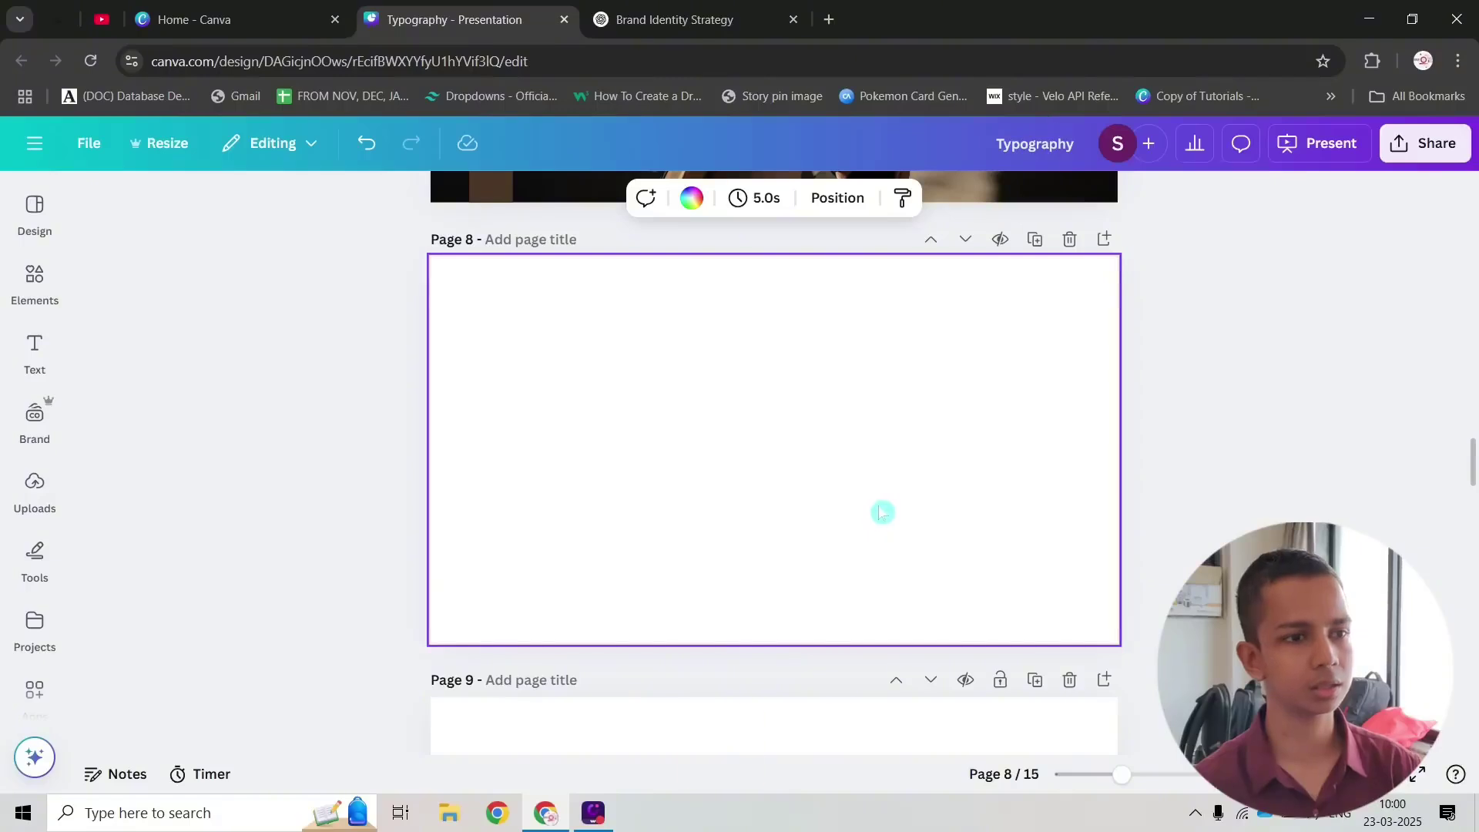
Step: Add a large placeholder text line as the heading, centred near the upper edge of the blank page
key("t")
left_click_drag(722, 444, 823, 321)
left_click(934, 429)
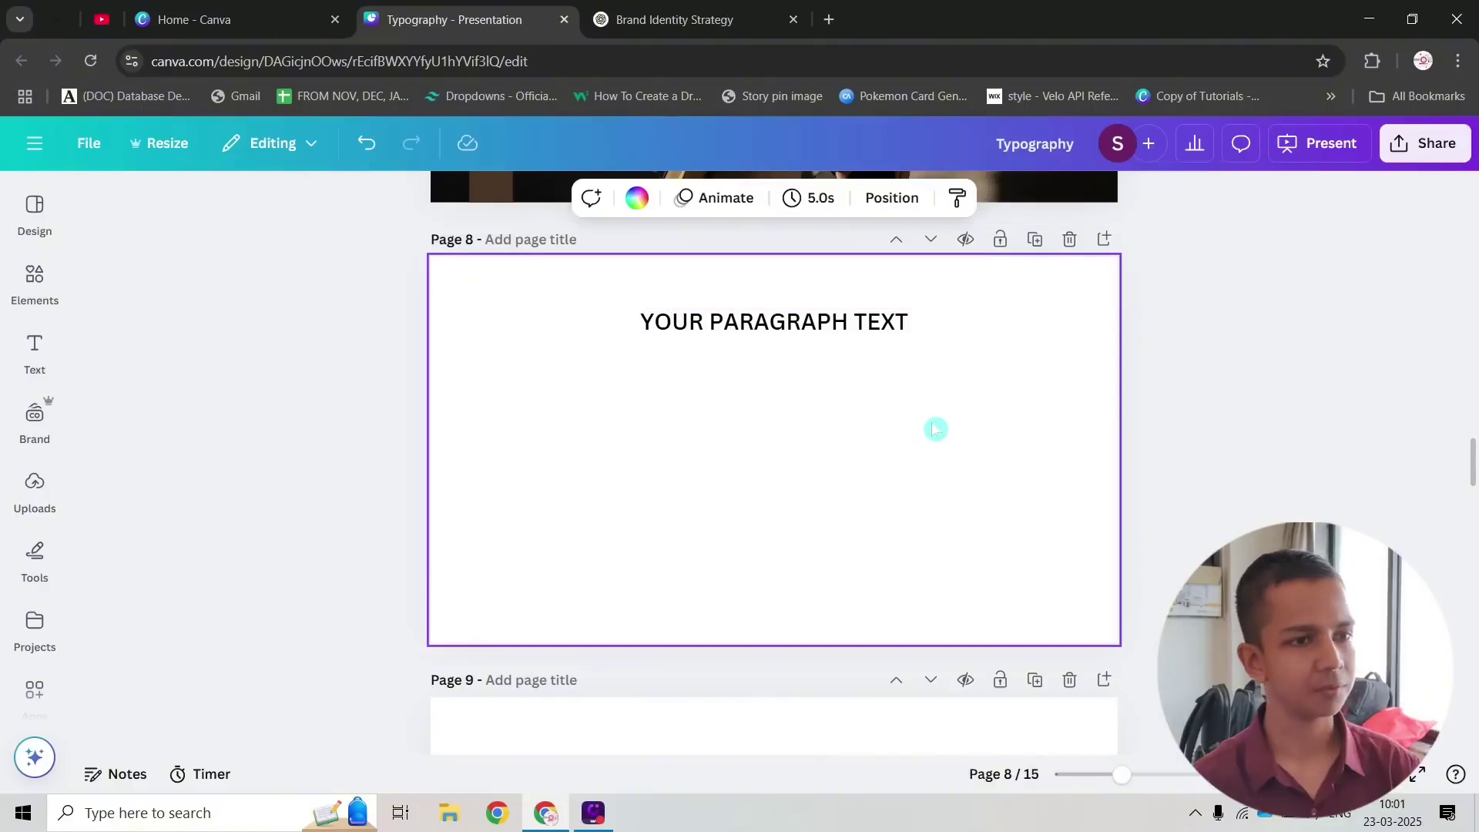
key("t")
left_click_drag(791, 499, 794, 445)
left_click(851, 477)
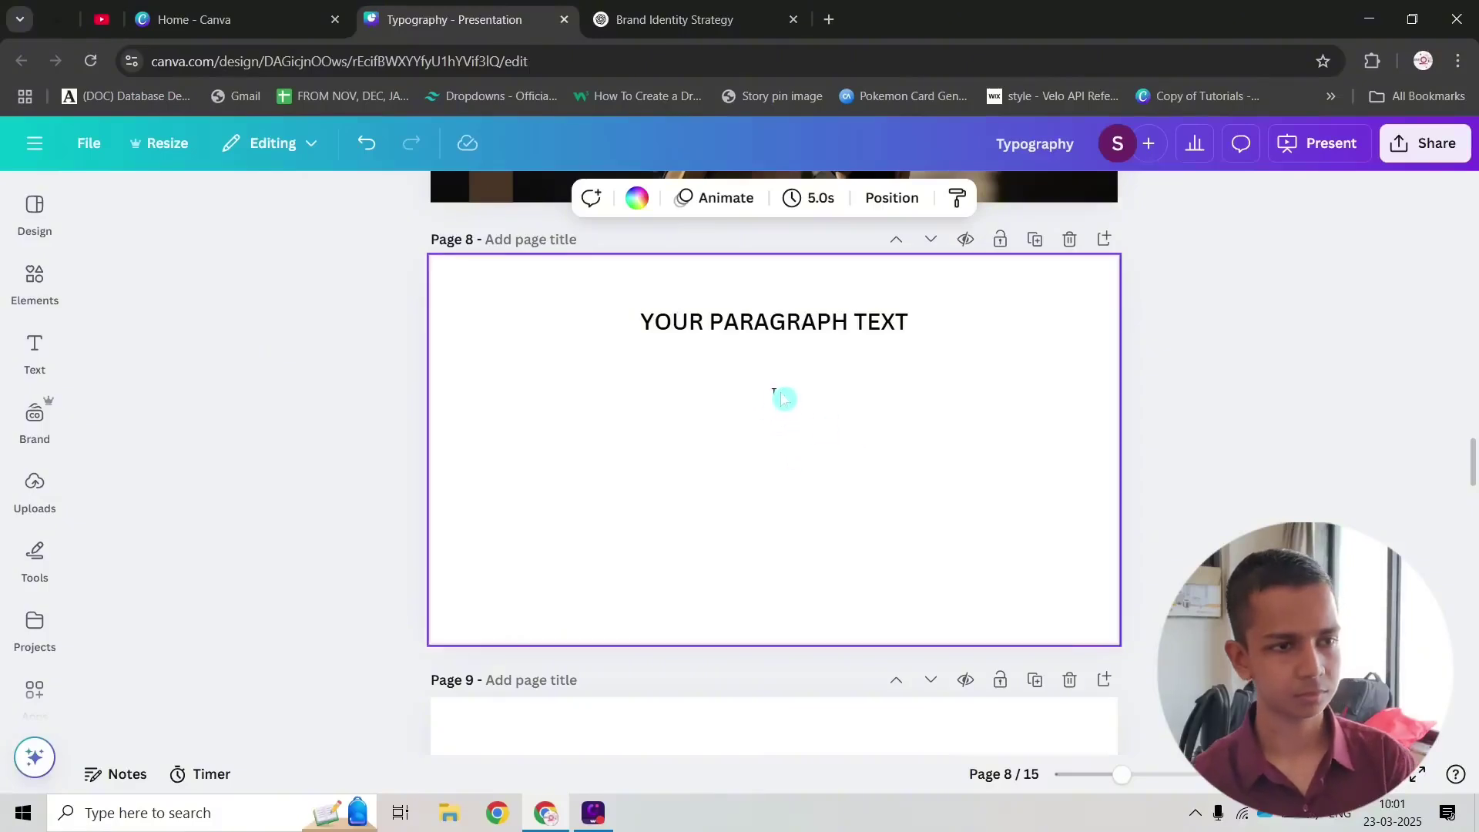
left_click(779, 396)
key("Delete")
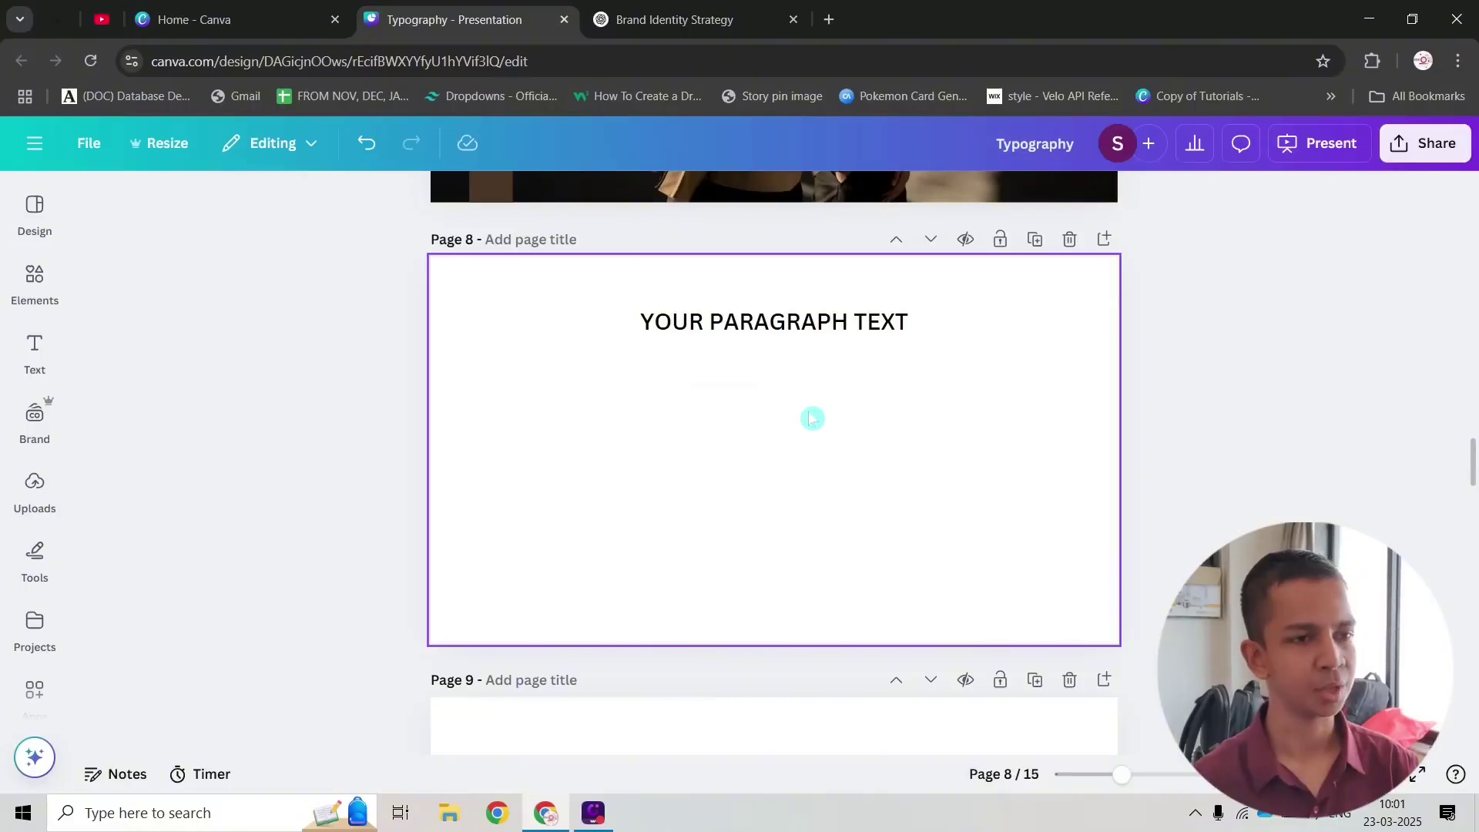
Step: Add two progressively smaller placeholder text lines centred beneath the heading on page 8, the smallest at size 18.4
key("t")
left_click_drag(722, 444, 653, 438)
left_click(799, 472)
left_click_drag(744, 455, 777, 387)
key("t")
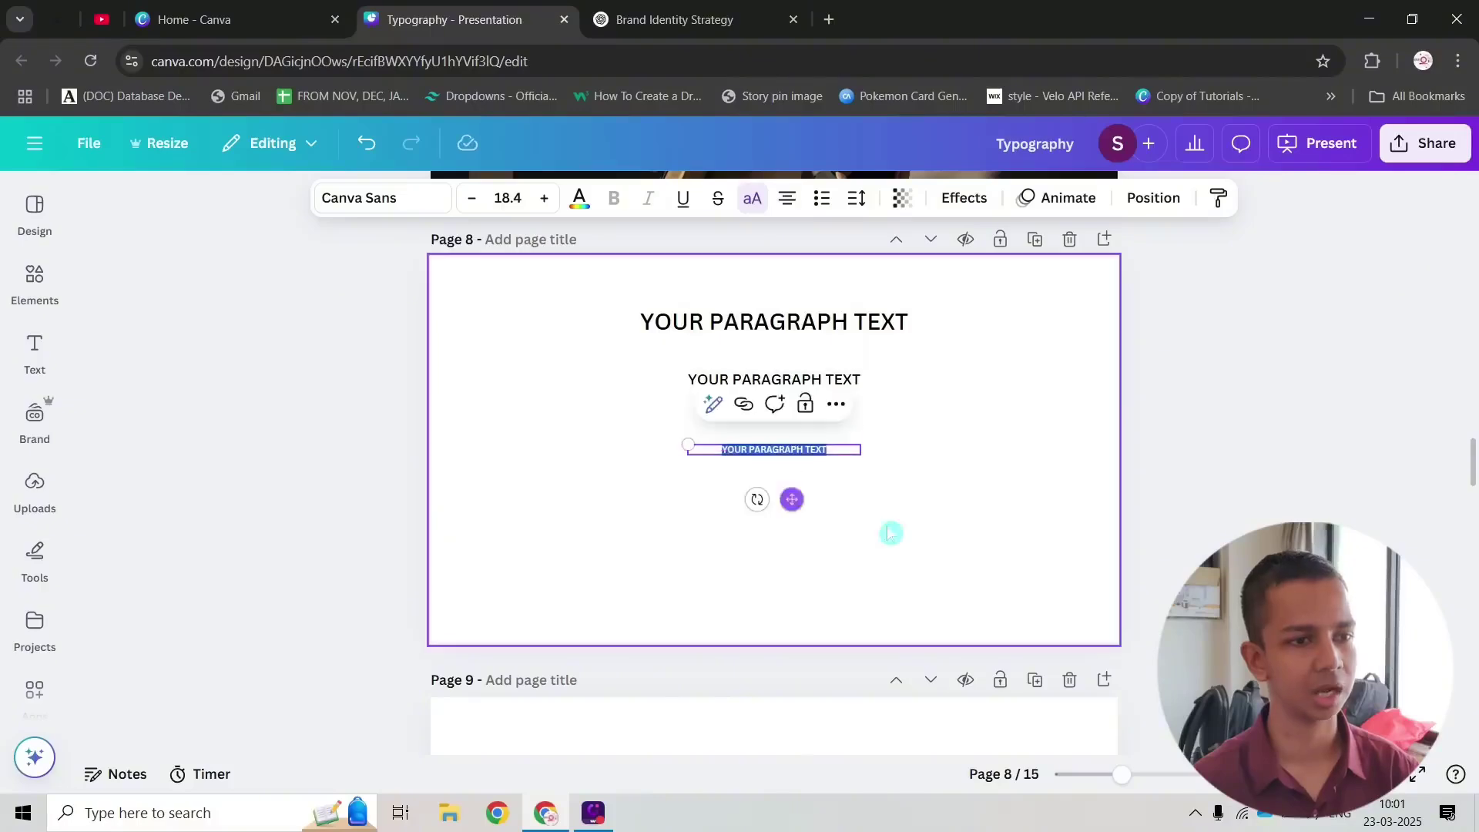
left_click_drag(801, 504, 797, 473)
Step: Point out the heading and the line beneath it on page 8
left_click(621, 320)
left_click_drag(621, 320, 817, 335)
left_click(624, 352)
left_click_drag(589, 310, 1031, 415)
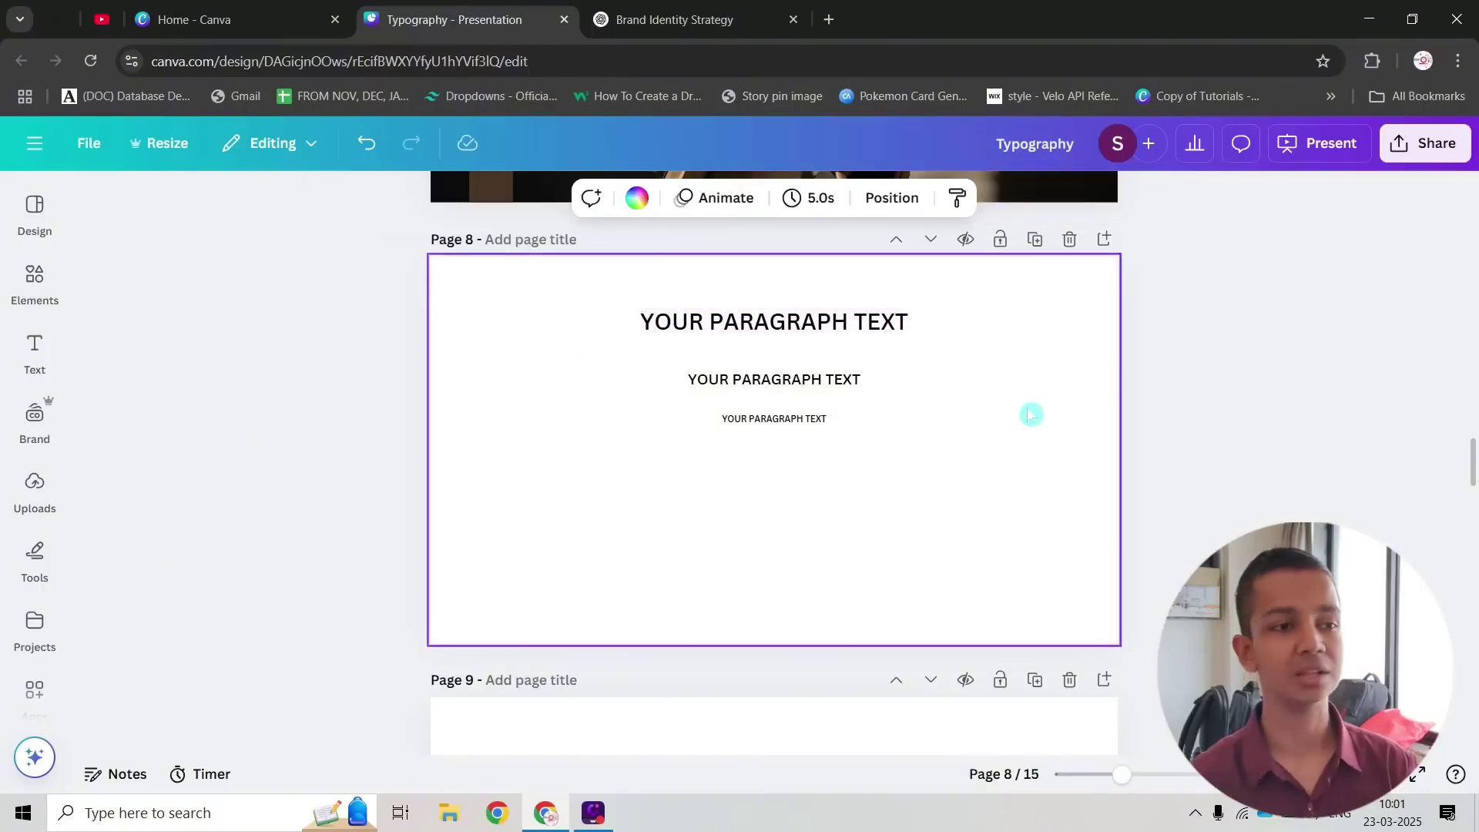
Step: Fine-tune the vertical spacing of the two smaller text lines under the heading on page 8
left_click(770, 379)
left_click(643, 414)
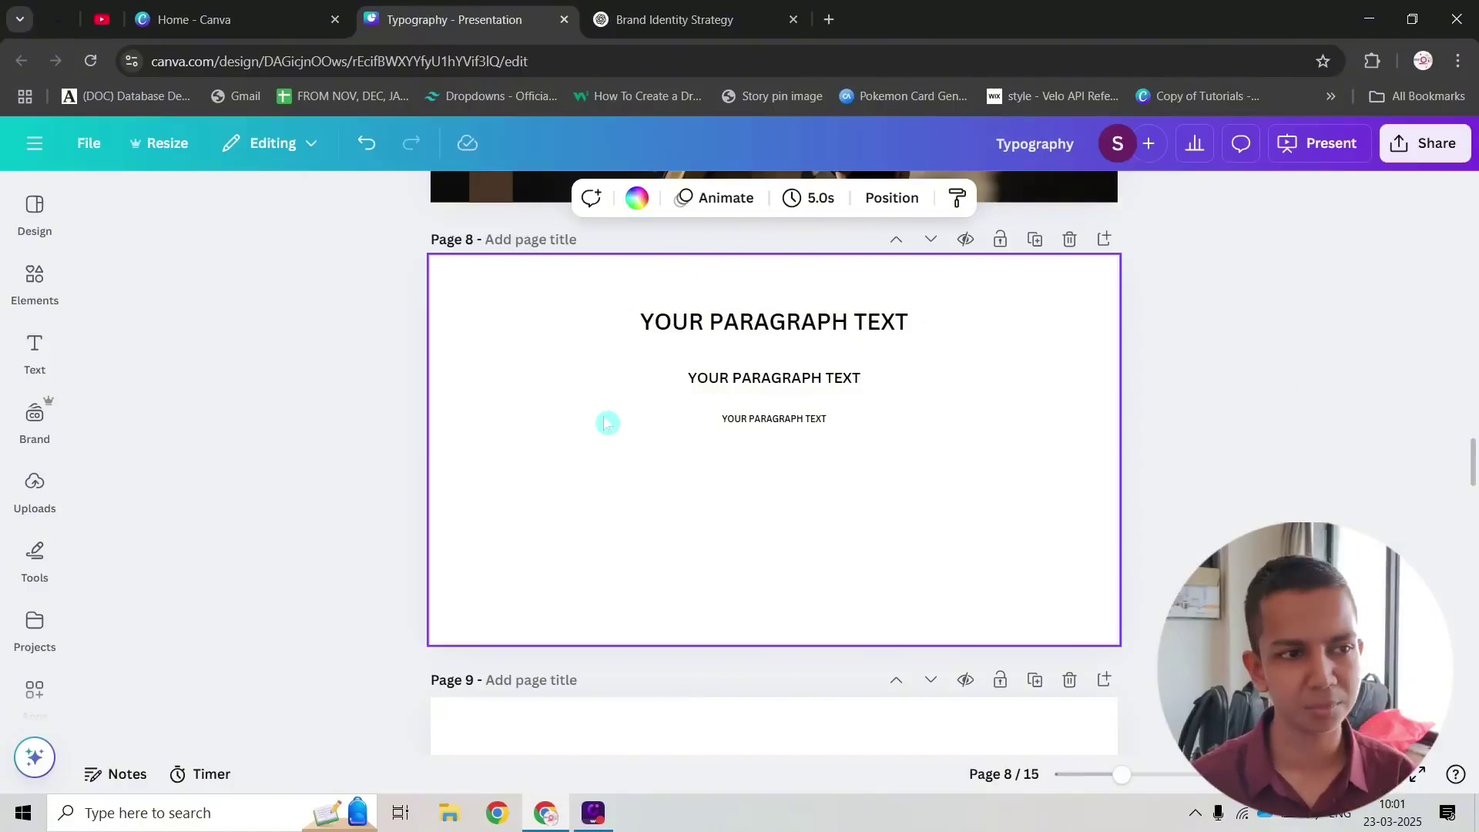
left_click(743, 378)
left_click(597, 382)
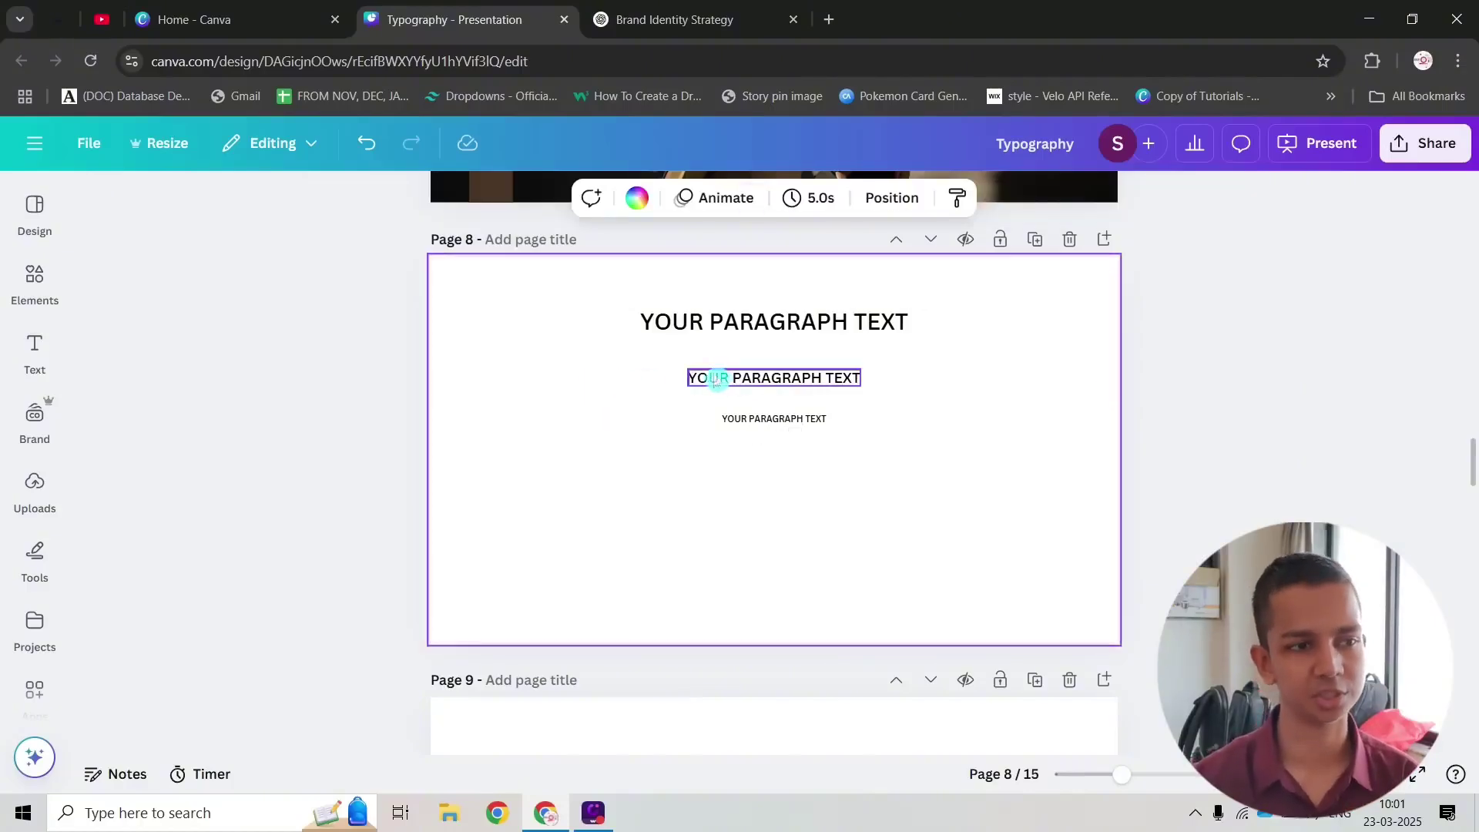
left_click(766, 419)
left_click_drag(765, 422, 767, 429)
left_click(989, 459)
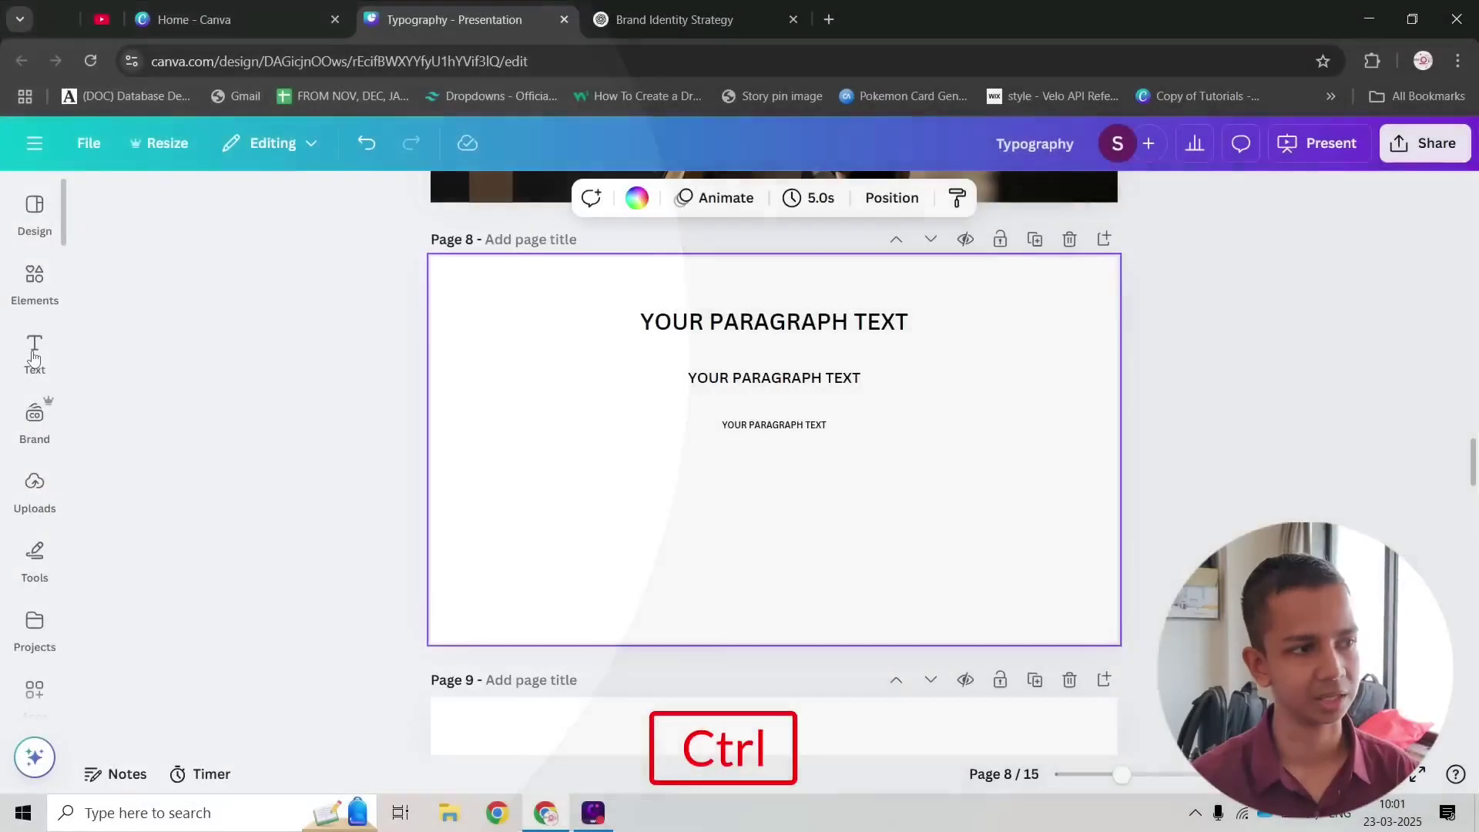
Step: Add the default body text style to page 8 and move that text box off the page
left_click(34, 353)
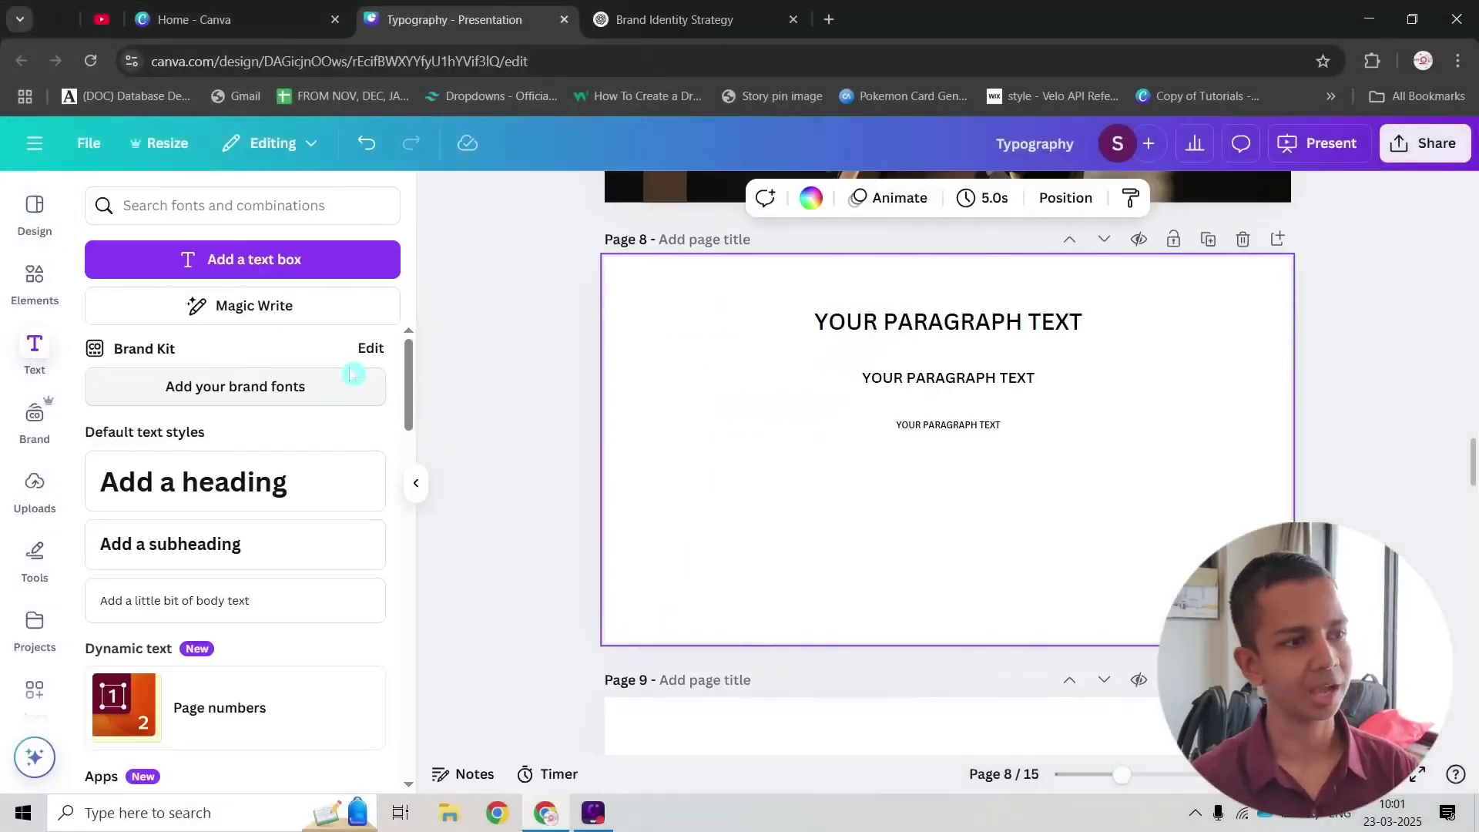
scroll(216, 431, "down", 1)
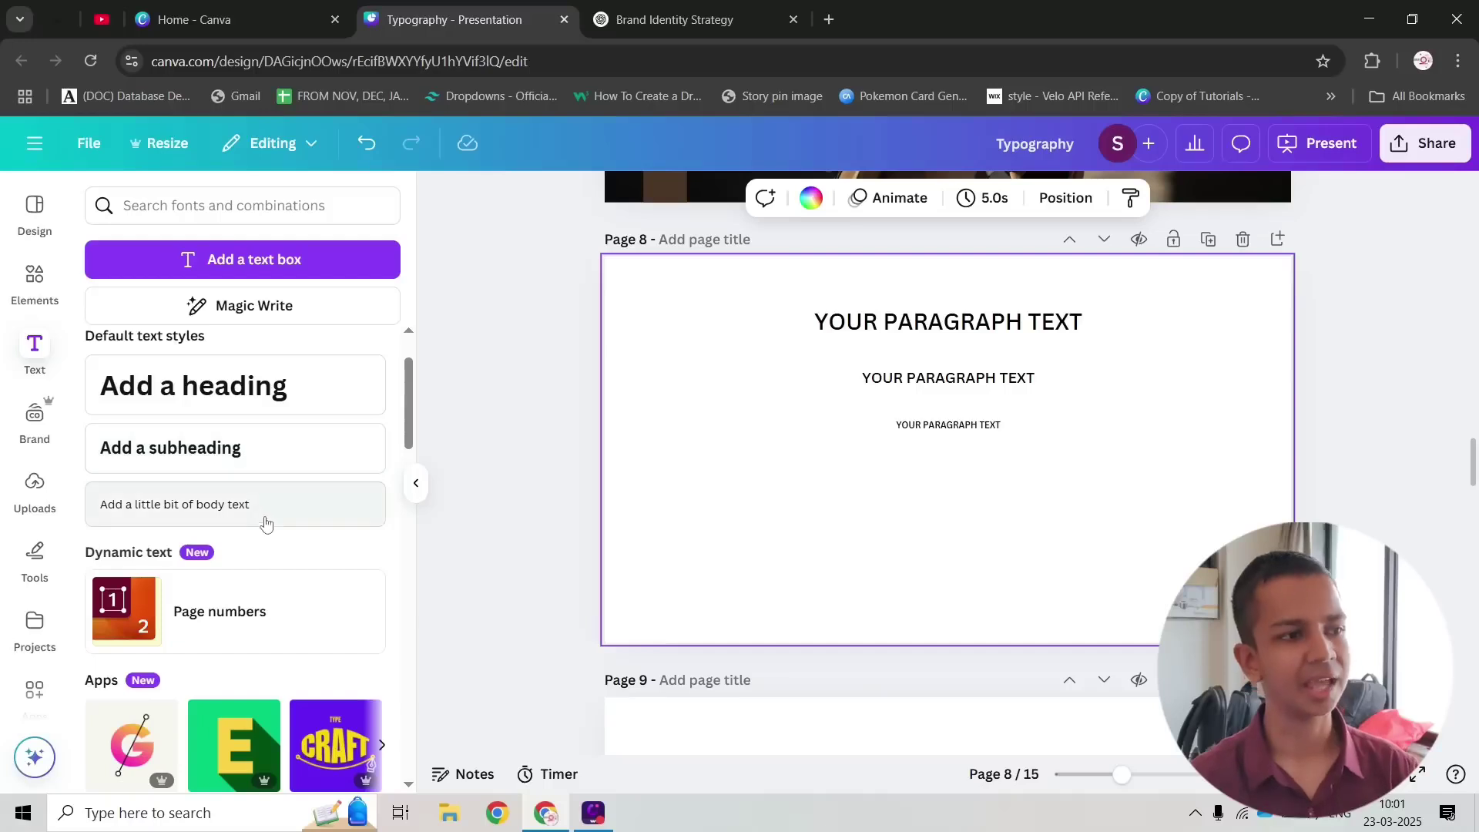
left_click(154, 510)
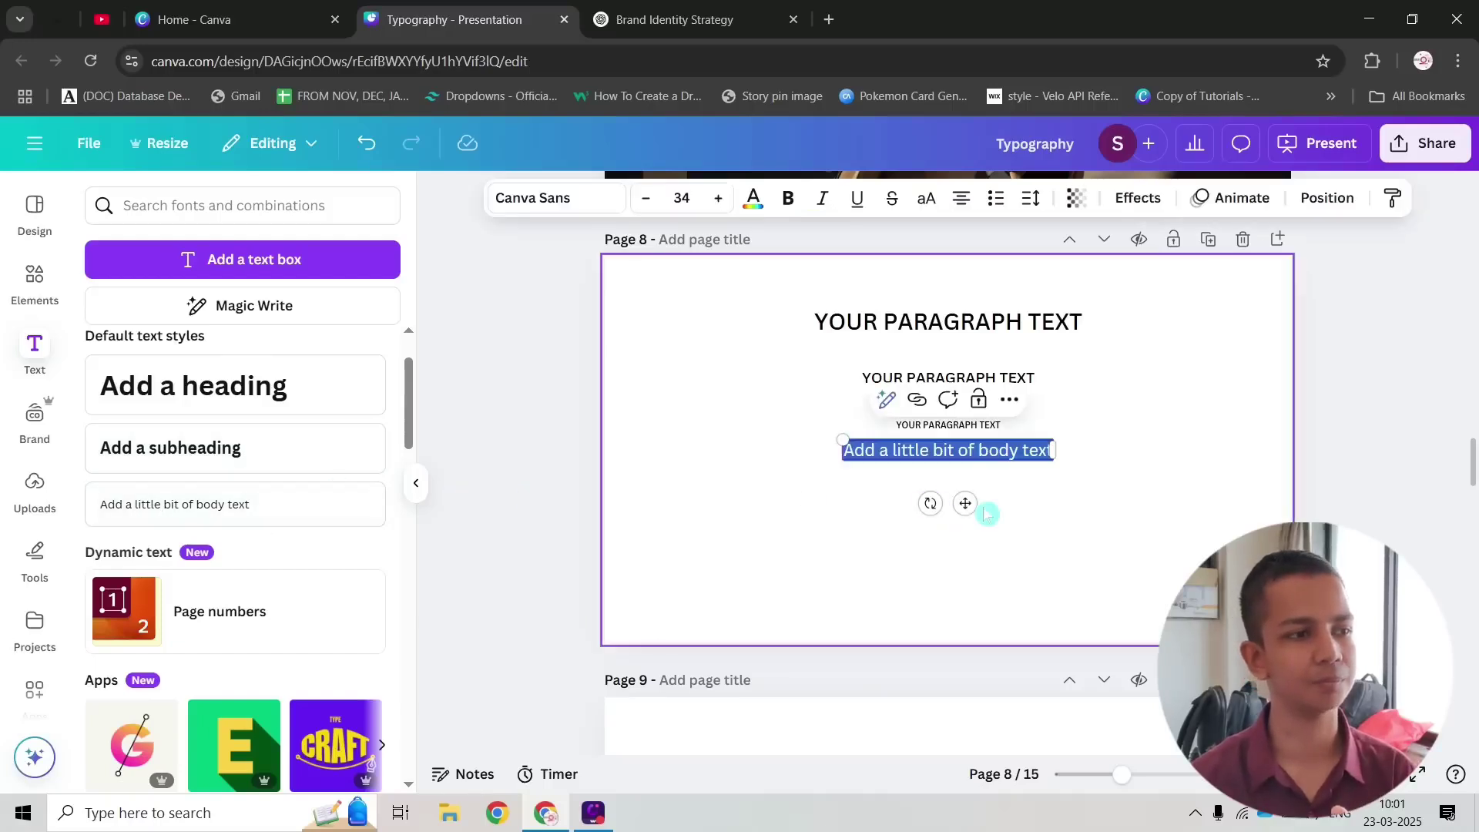
left_click(1094, 539)
left_click_drag(898, 460, 1348, 381)
Step: Go to the font pairing examples on page 9 and point out the whole "Better Together" pairing
scroll(734, 414, "down", 10)
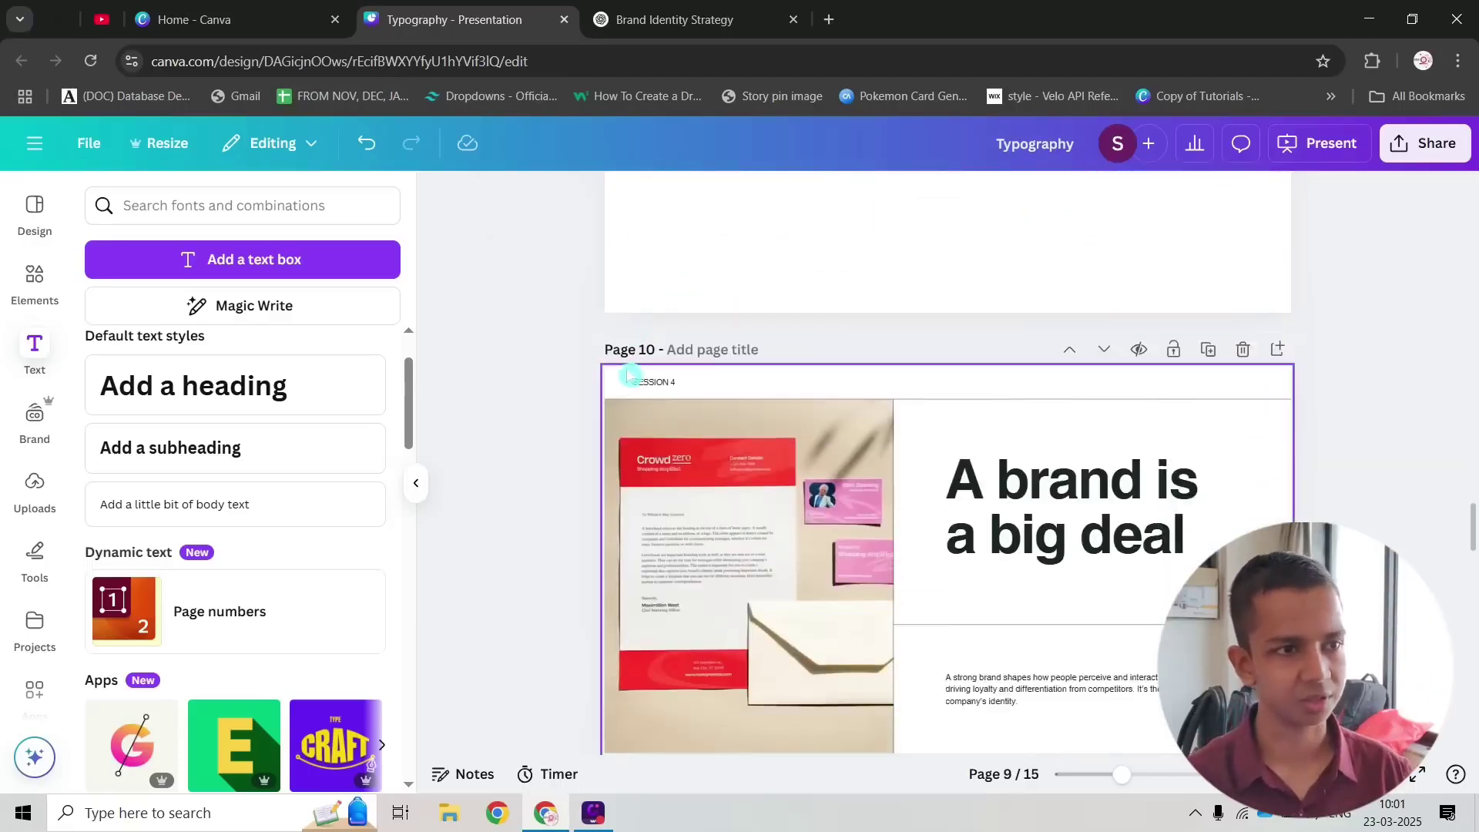
scroll(733, 415, "up", 4)
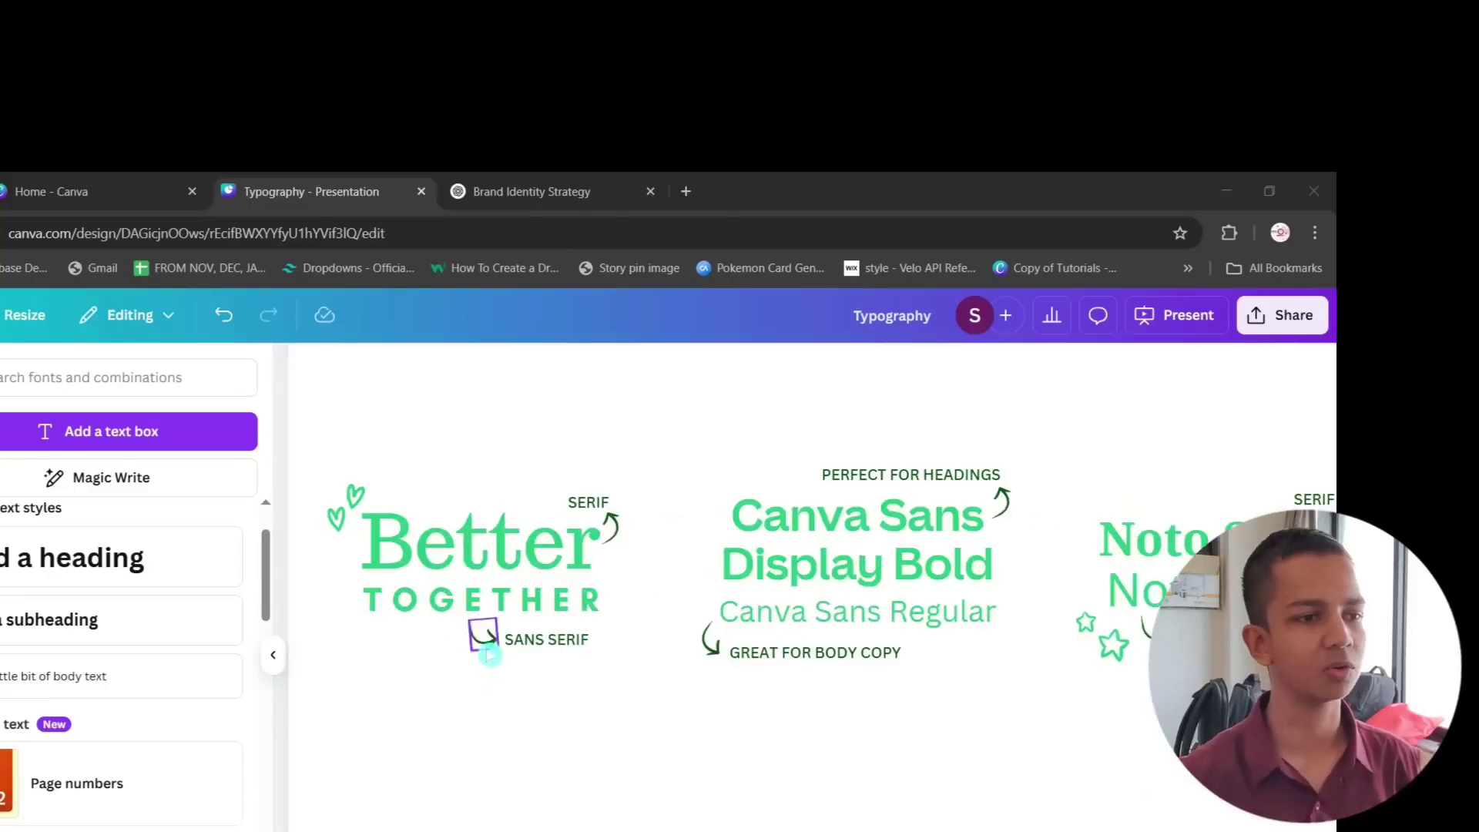
left_click_drag(345, 458, 523, 659)
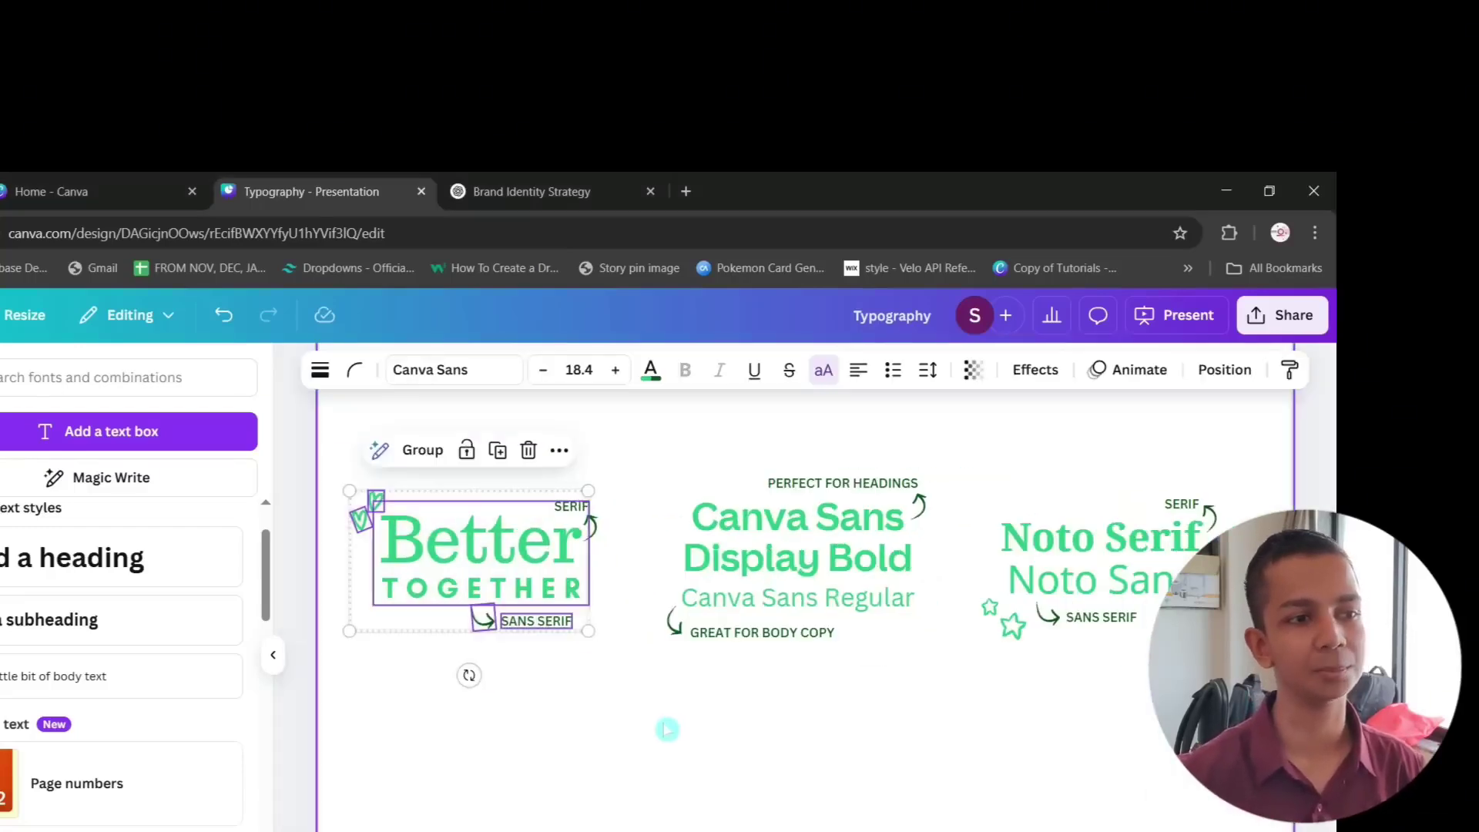
left_click(667, 728)
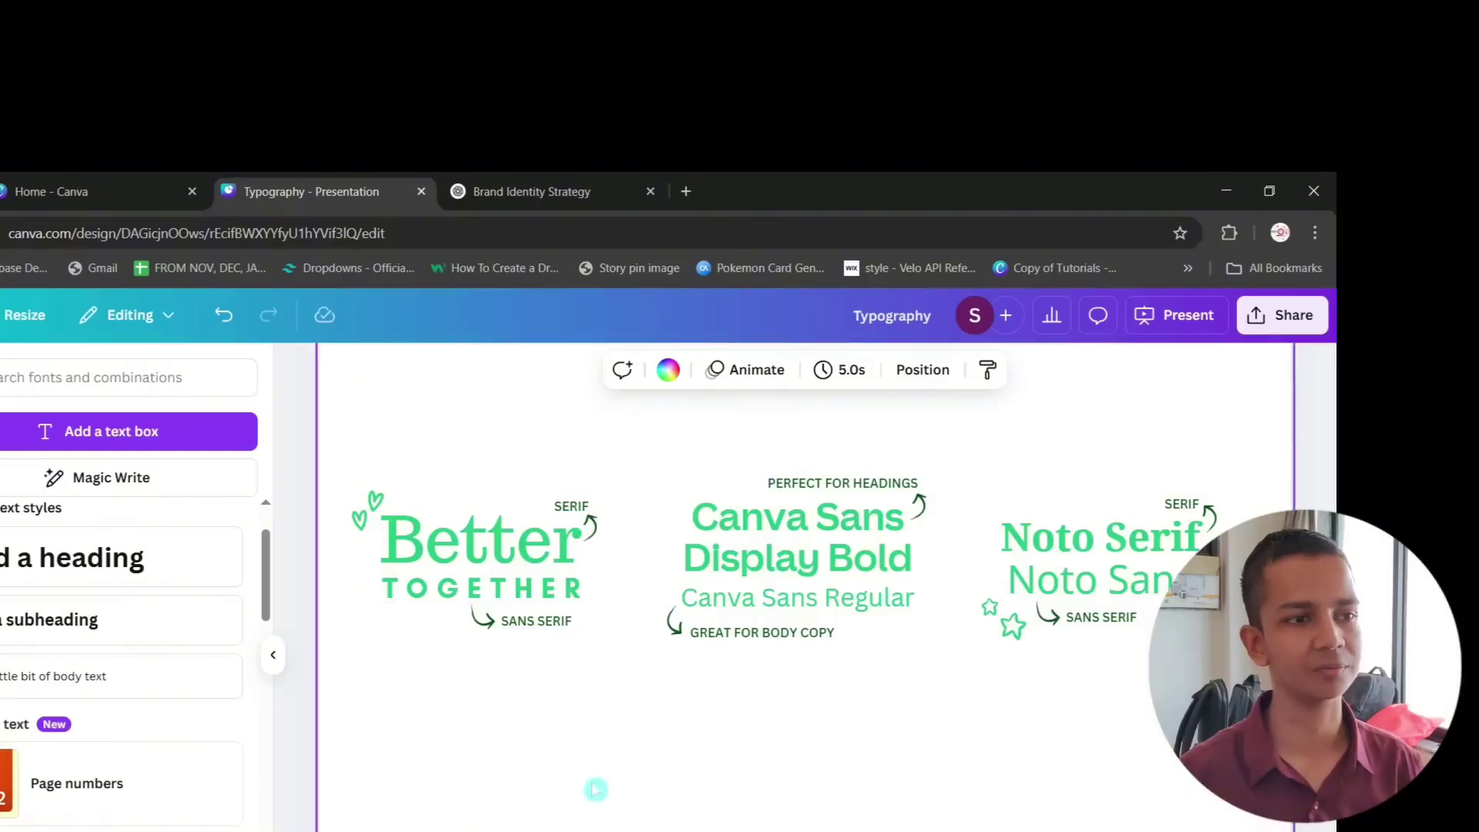
left_click_drag(334, 462, 561, 693)
left_click(658, 733)
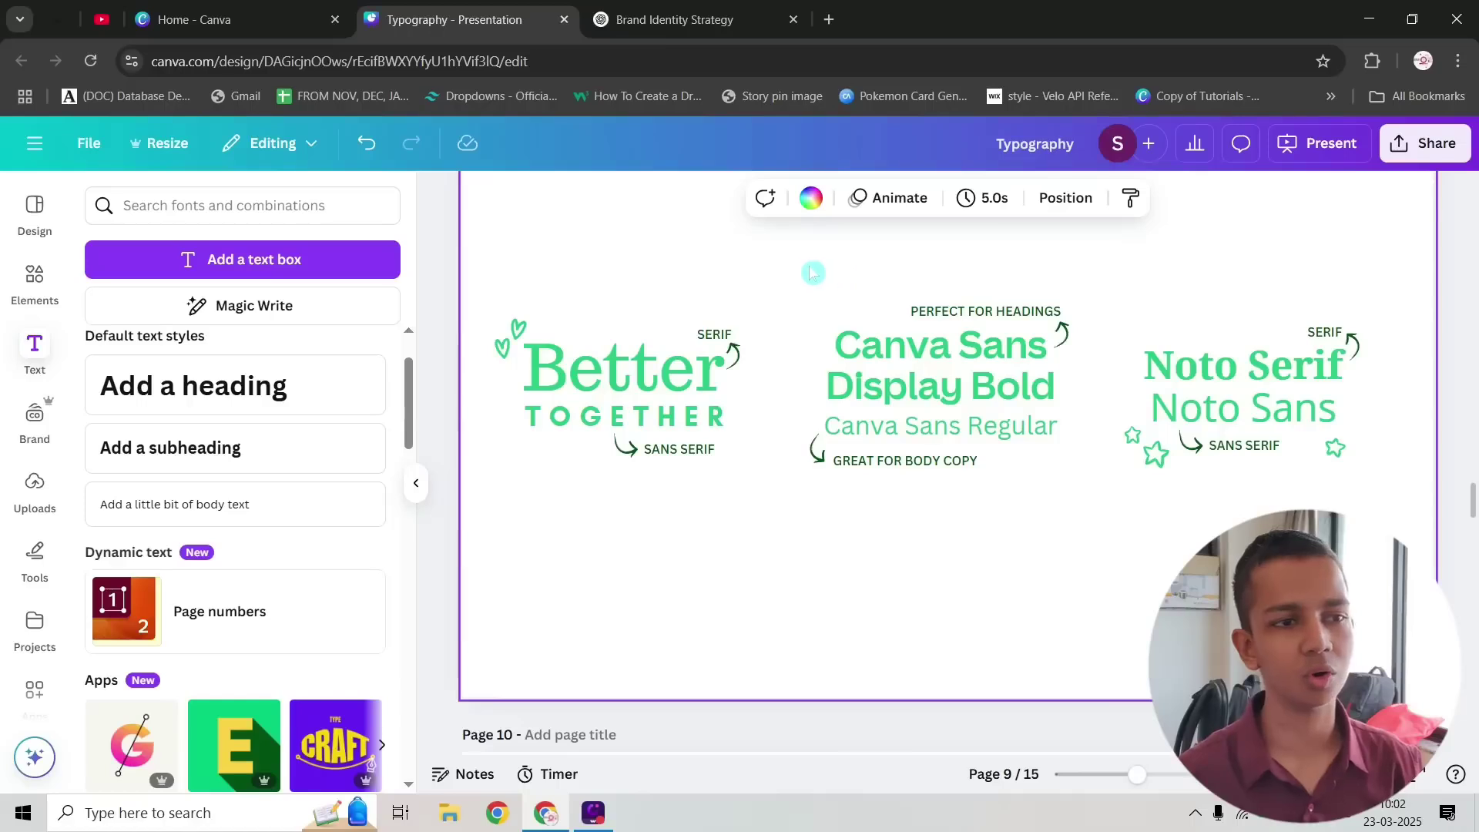
Step: Examine the Canva Sans Display Bold heading and the Canva Sans Regular line in the middle pairing on page 9
left_click_drag(660, 436, 939, 732)
left_click(1080, 560)
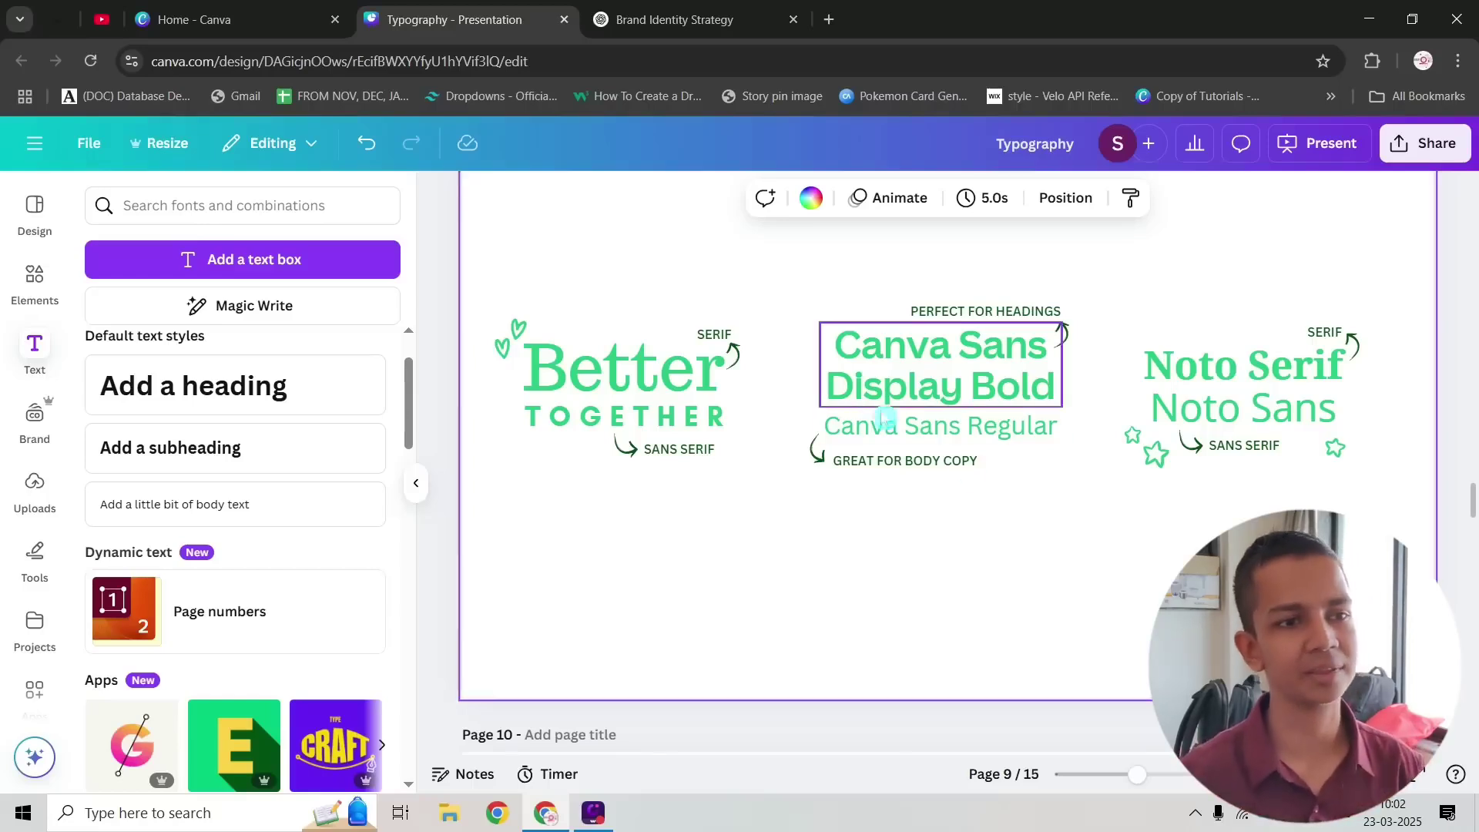
double_click(901, 358)
left_click(857, 347)
left_click_drag(837, 345, 1058, 428)
left_click(1009, 397)
key("Escape")
key("Escape")
left_click(940, 425)
left_click(830, 426)
left_click(1028, 526)
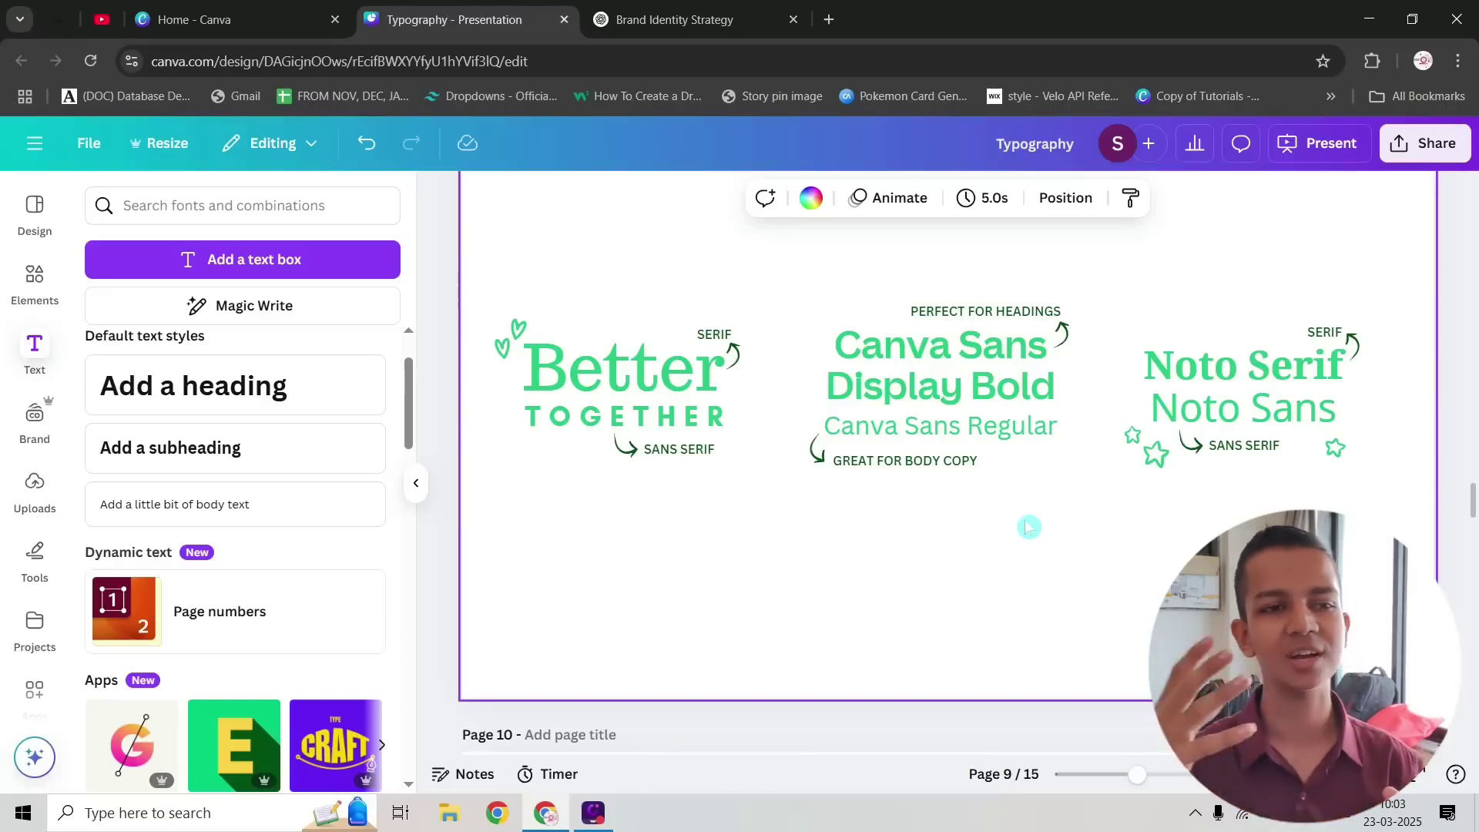
Step: Examine the Noto Serif and Noto Sans lines in the third pairing on page 9
scroll(1028, 527, "up", 3)
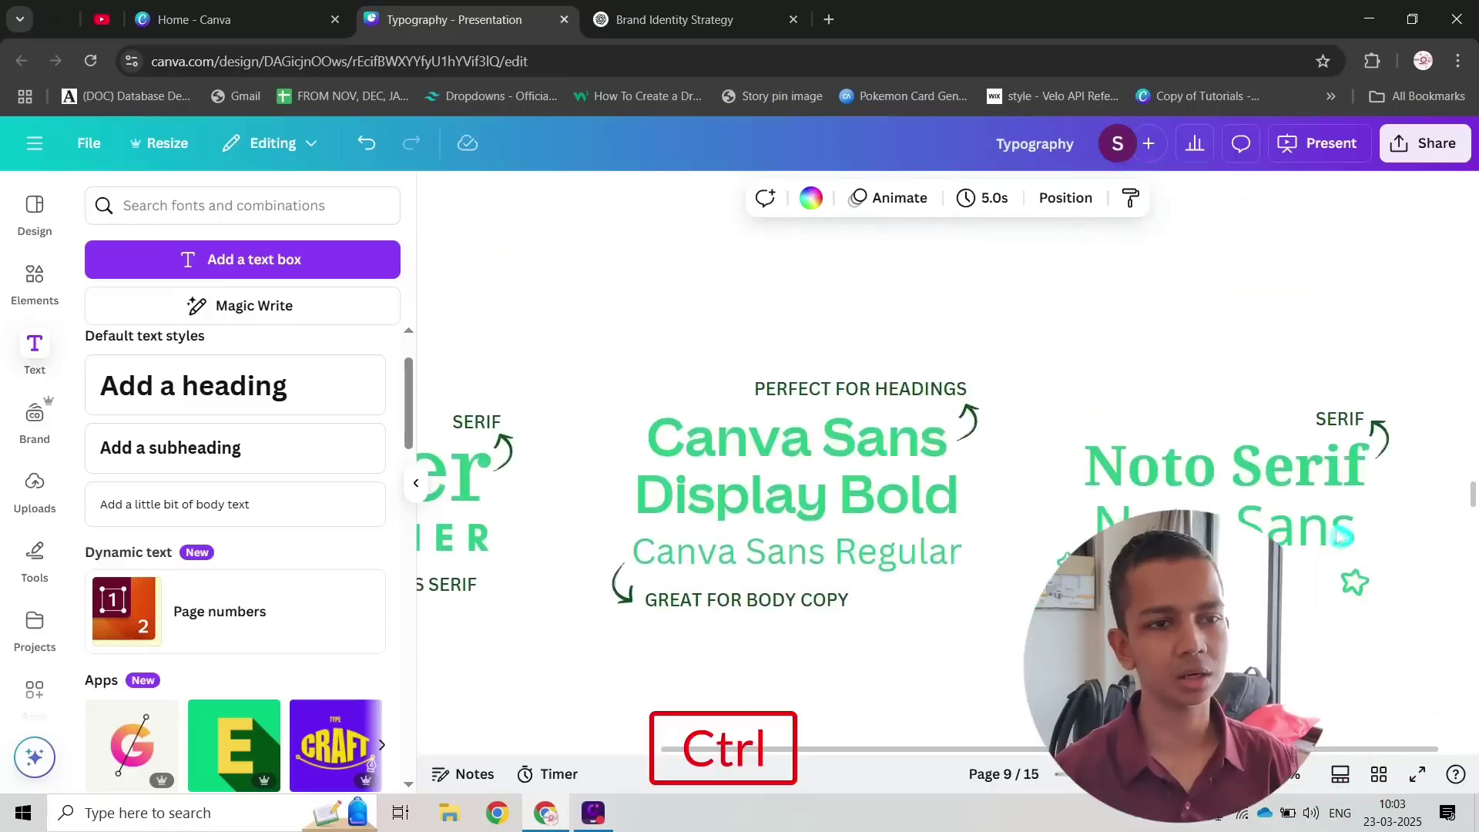
scroll(1142, 418, "down", 3)
left_click_drag(1142, 418, 1389, 676)
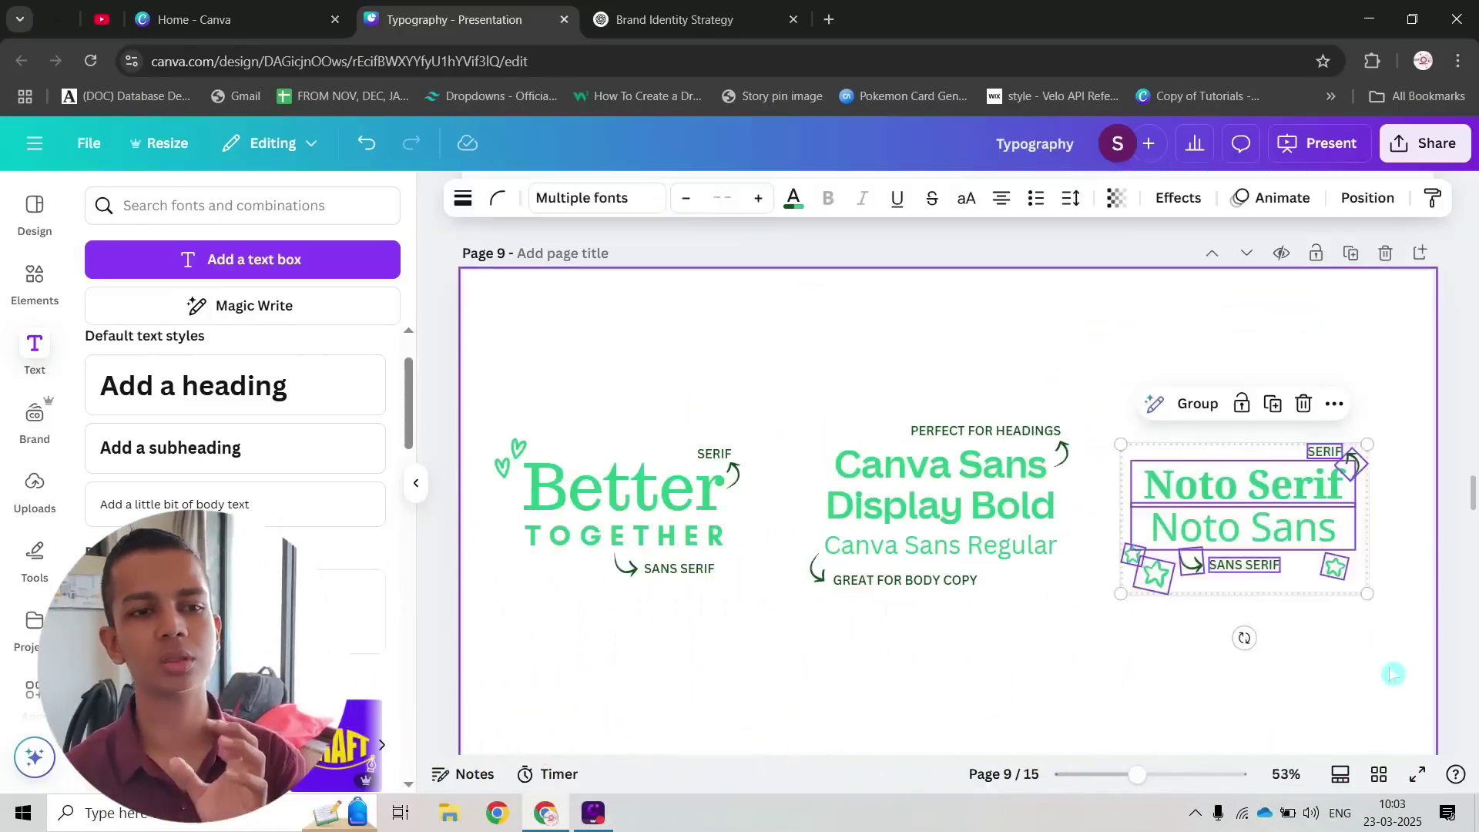
left_click(1392, 674)
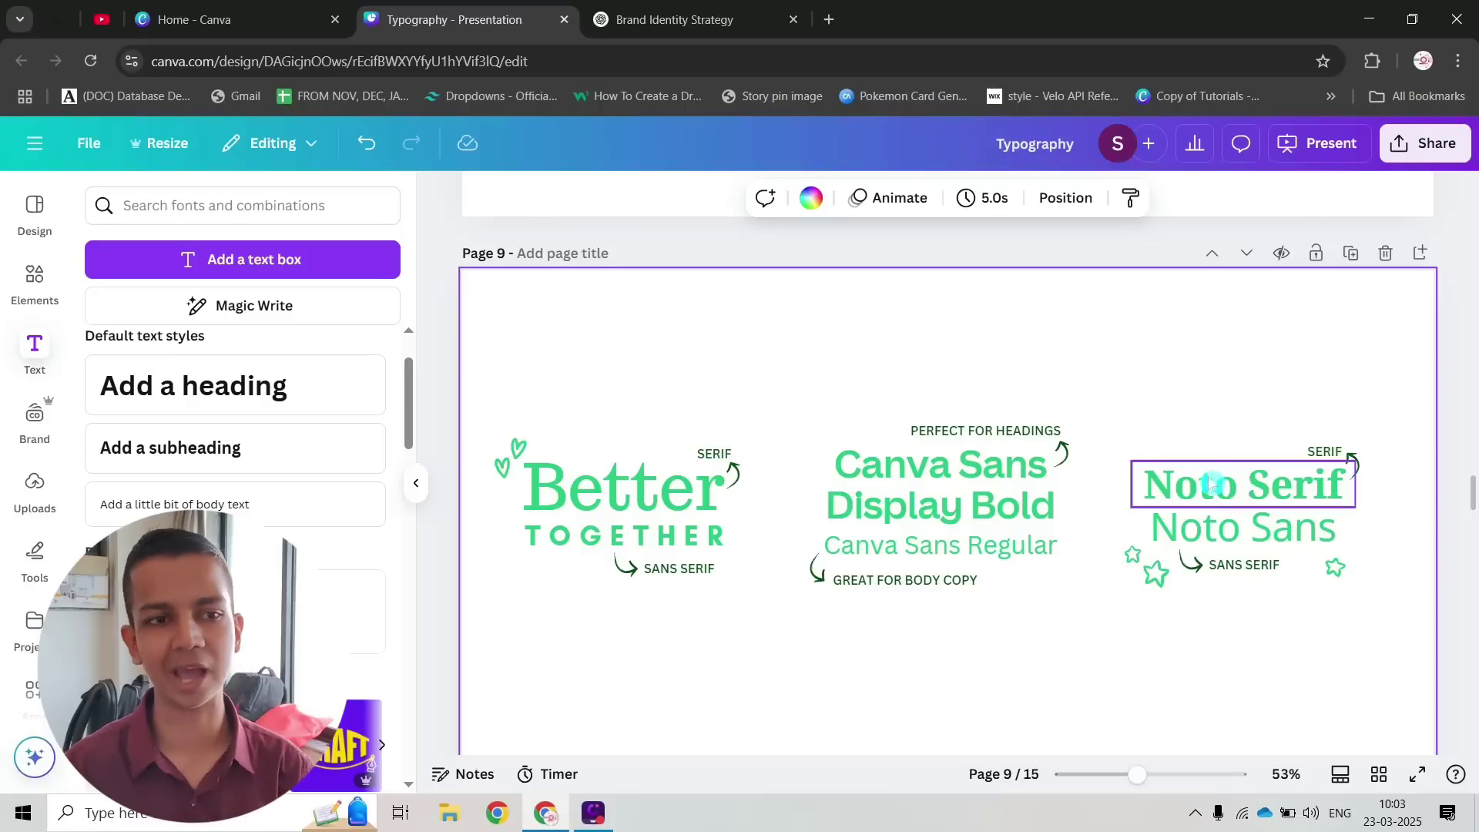
left_click(1282, 520)
left_click_drag(1149, 527, 1369, 622)
left_click(1369, 623)
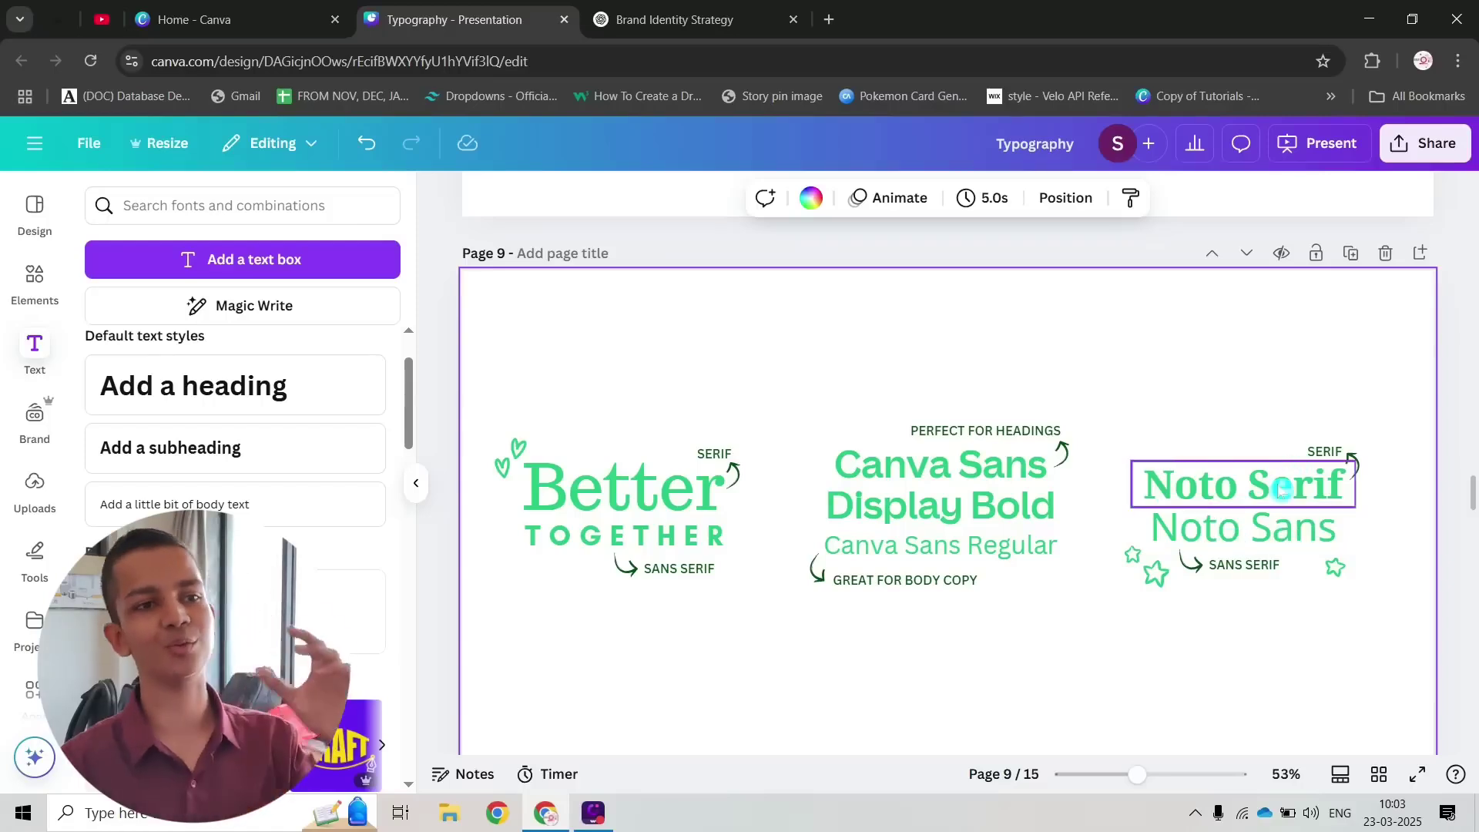
scroll(1282, 490, "down", 1)
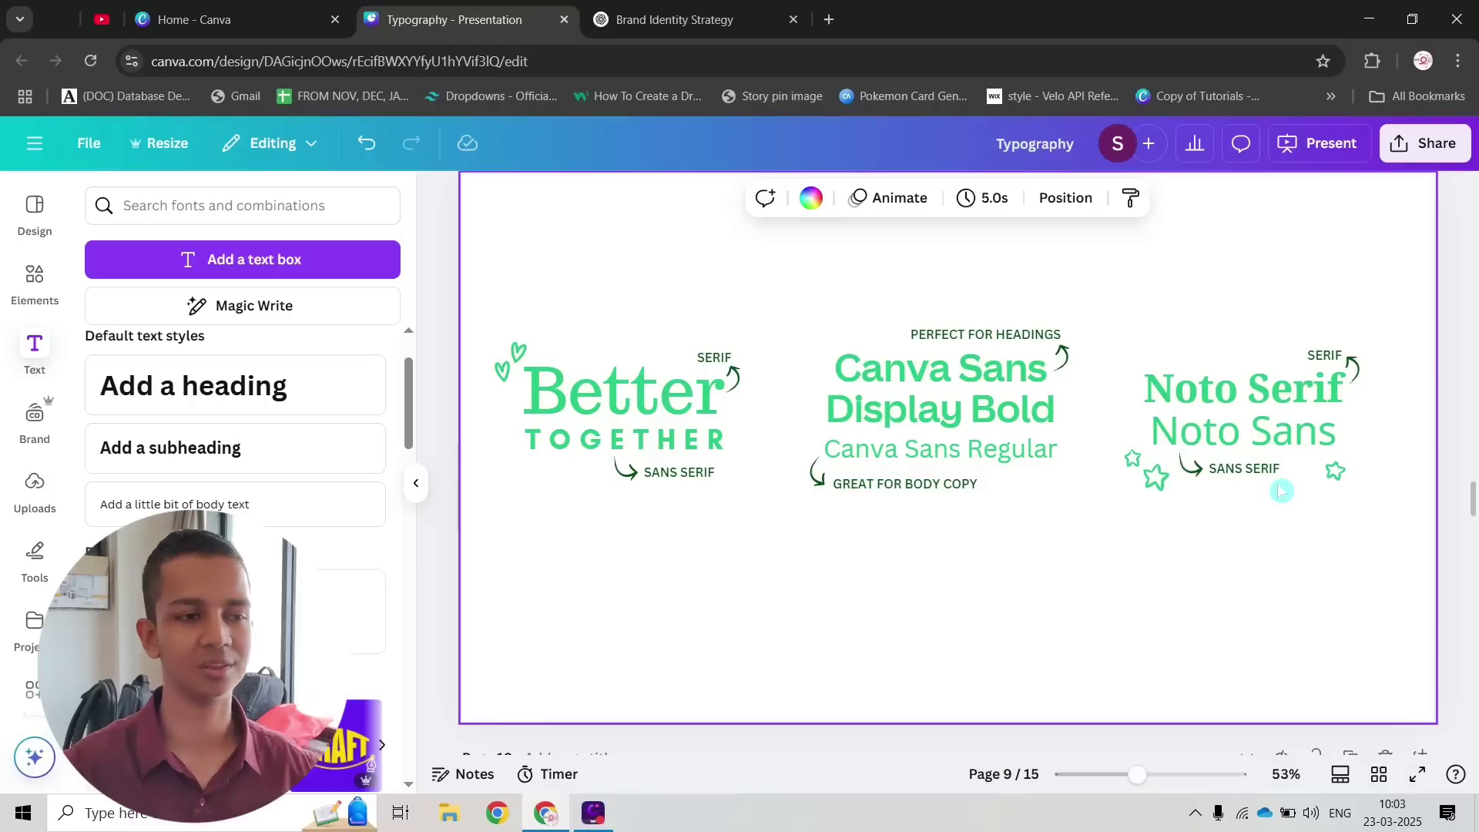
scroll(1024, 451, "down", 2, "ctrl")
scroll(1001, 473, "up", 2, "ctrl")
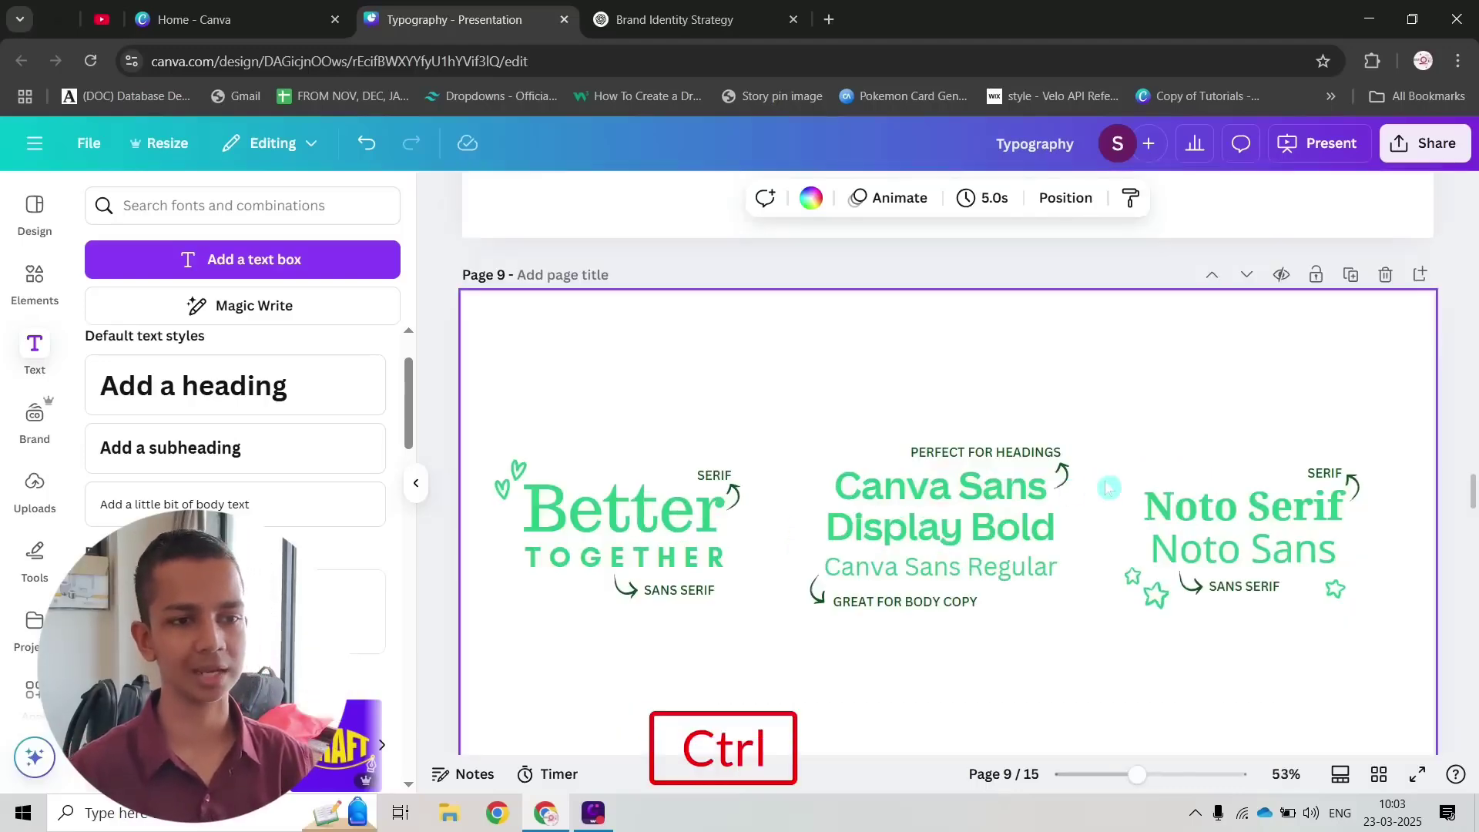
scroll(1001, 473, "down", 1, "ctrl")
Step: Search Google for "font joy" in a new browser tab and open the Fontjoy website
left_click(834, 23)
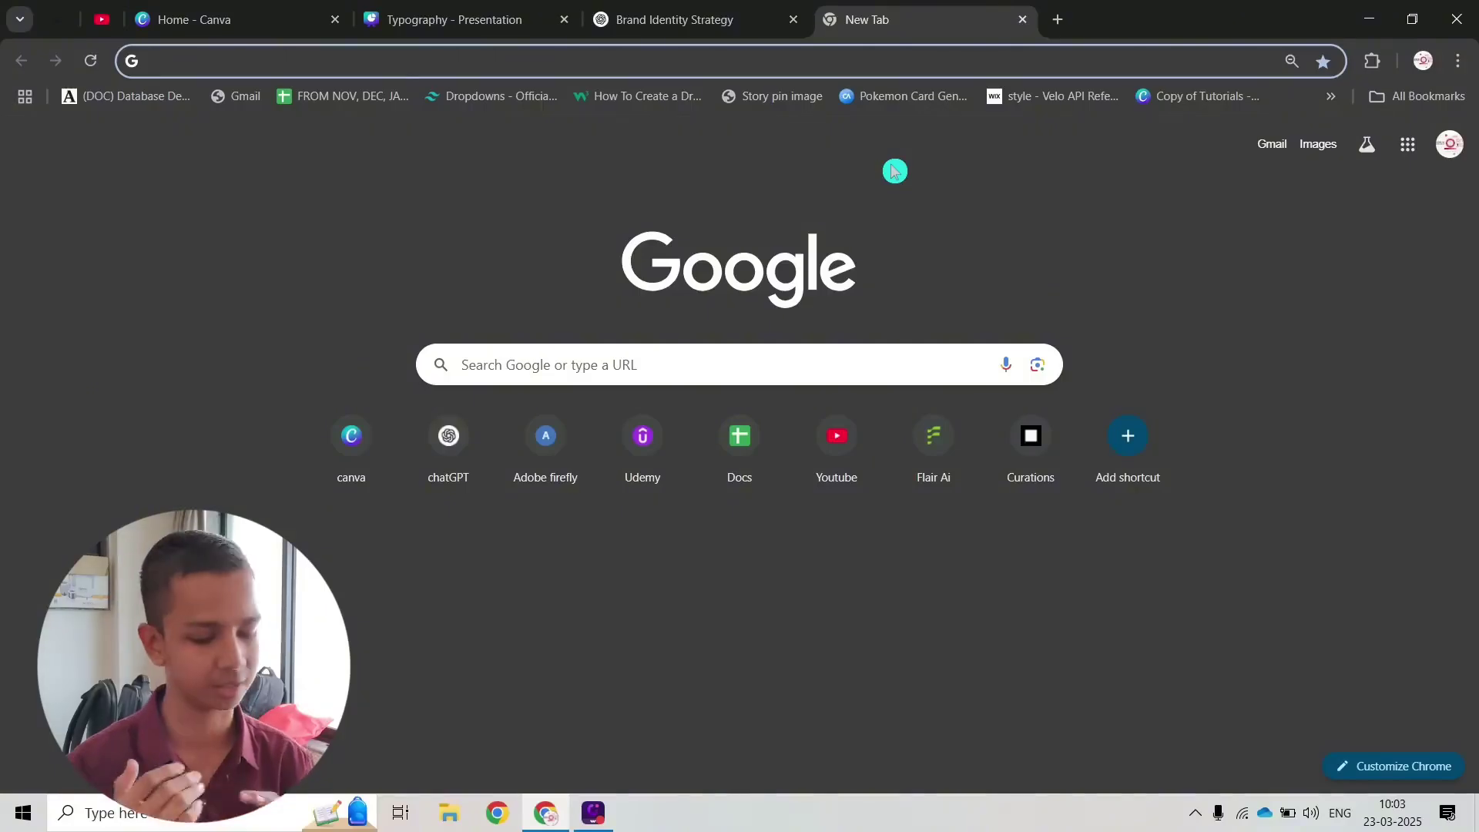
type("font jo")
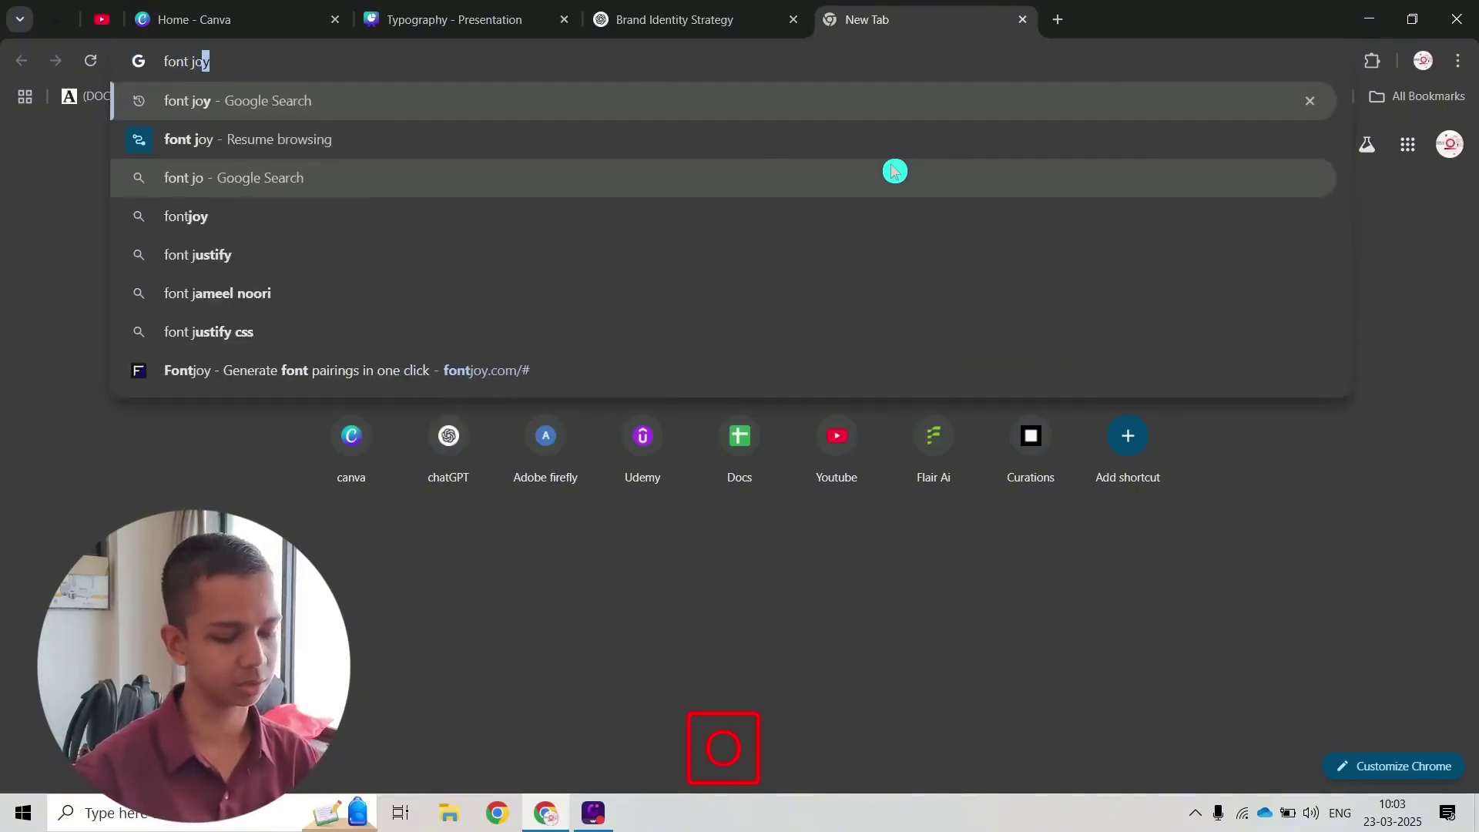
type("y")
key("Return")
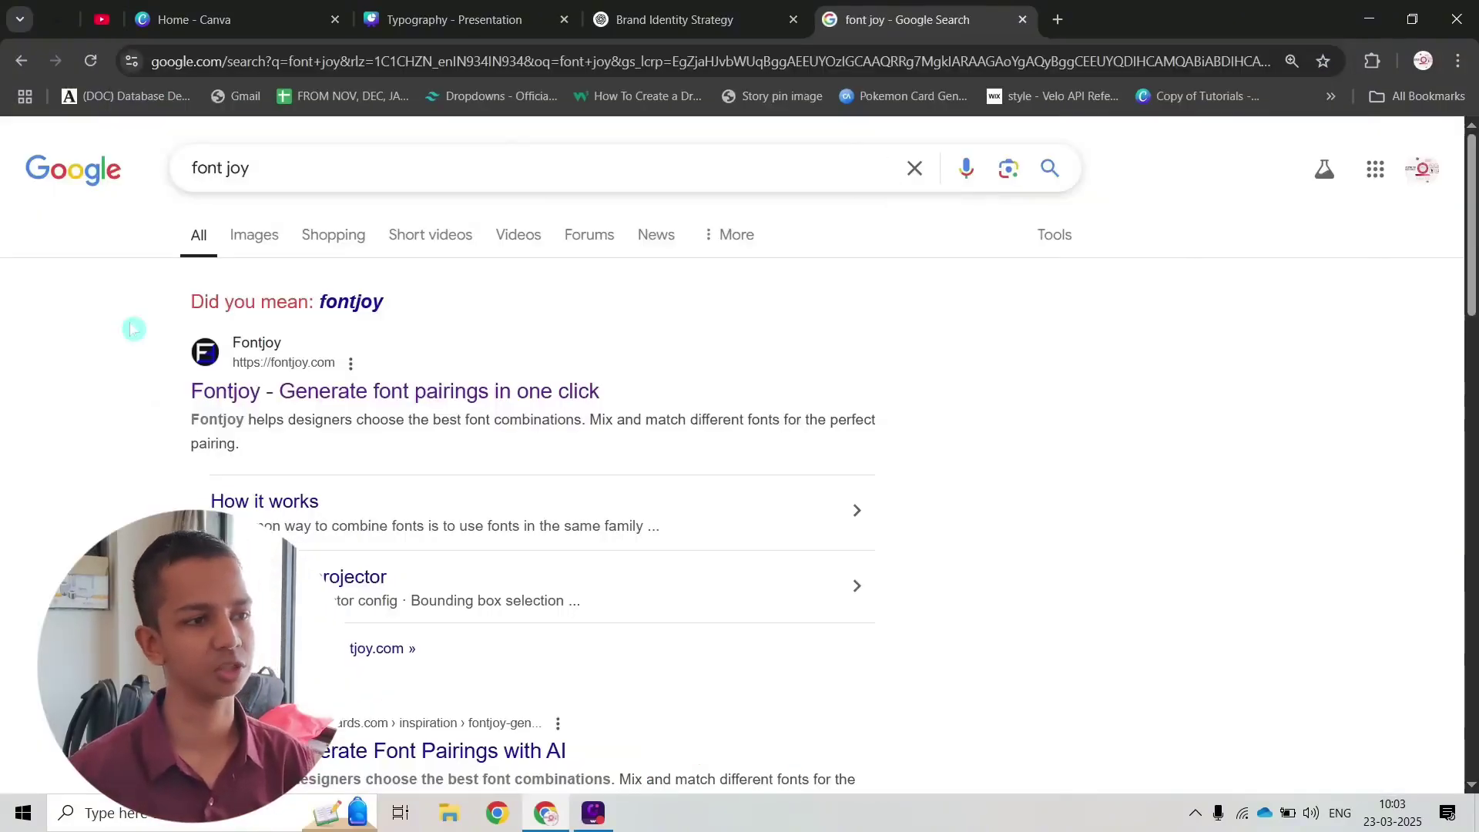
left_click(402, 387)
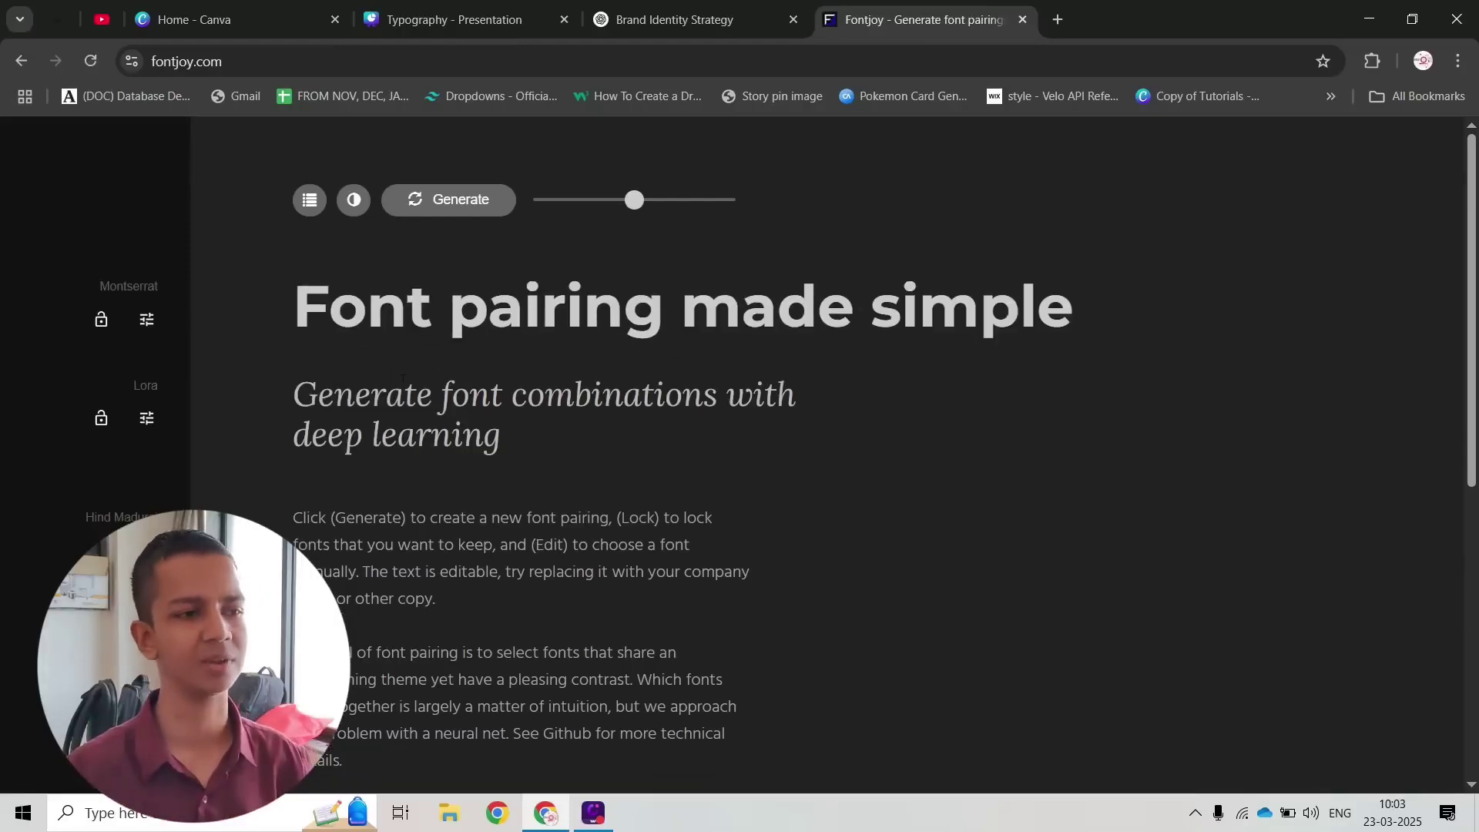
Step: Look over the Montserrat heading and the Lora subheading in Fontjoy's sample font pairing
key("ctrl")
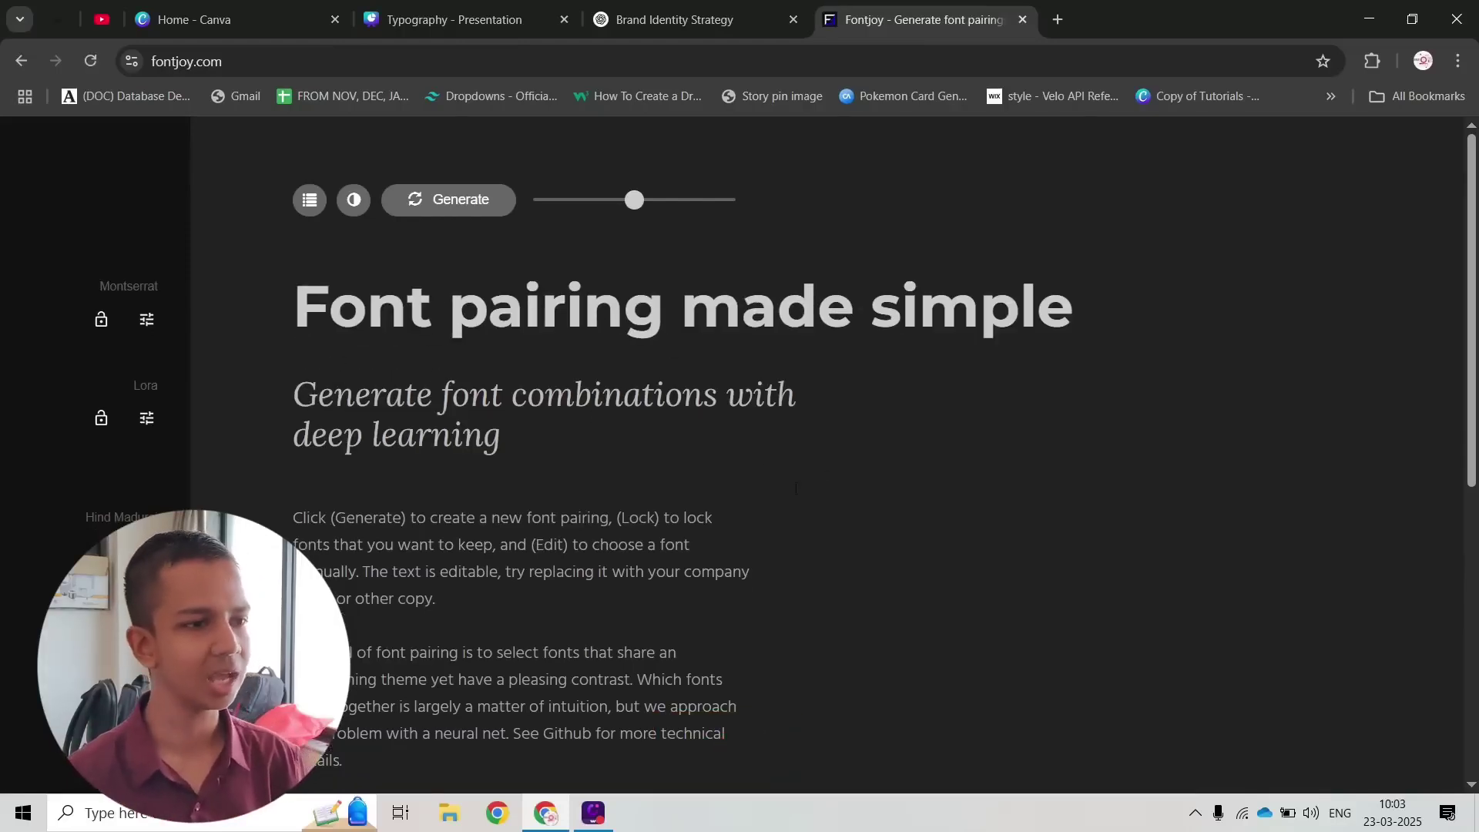
left_click(116, 275)
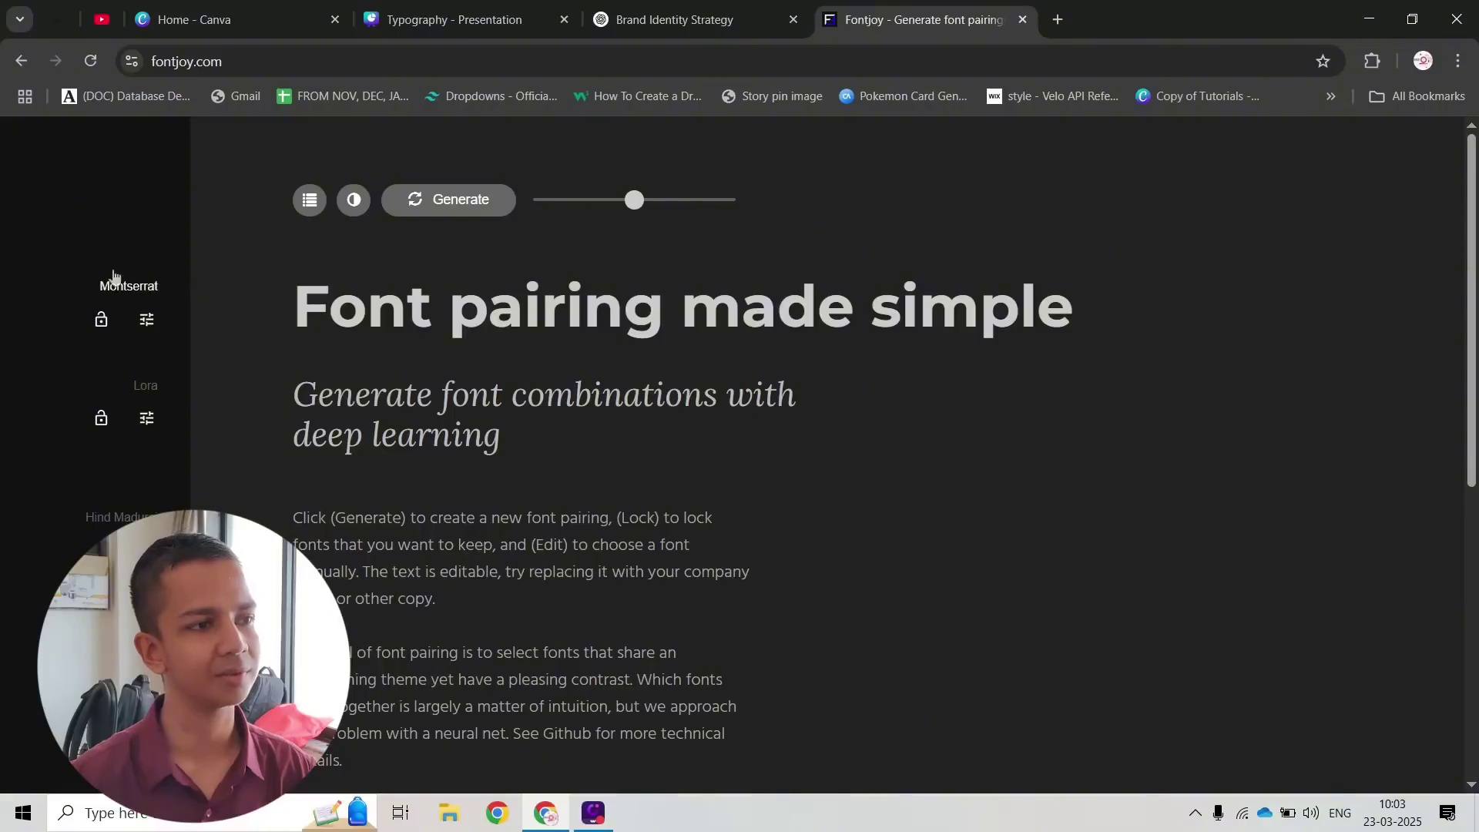
left_click_drag(304, 313, 1034, 312)
left_click(978, 308)
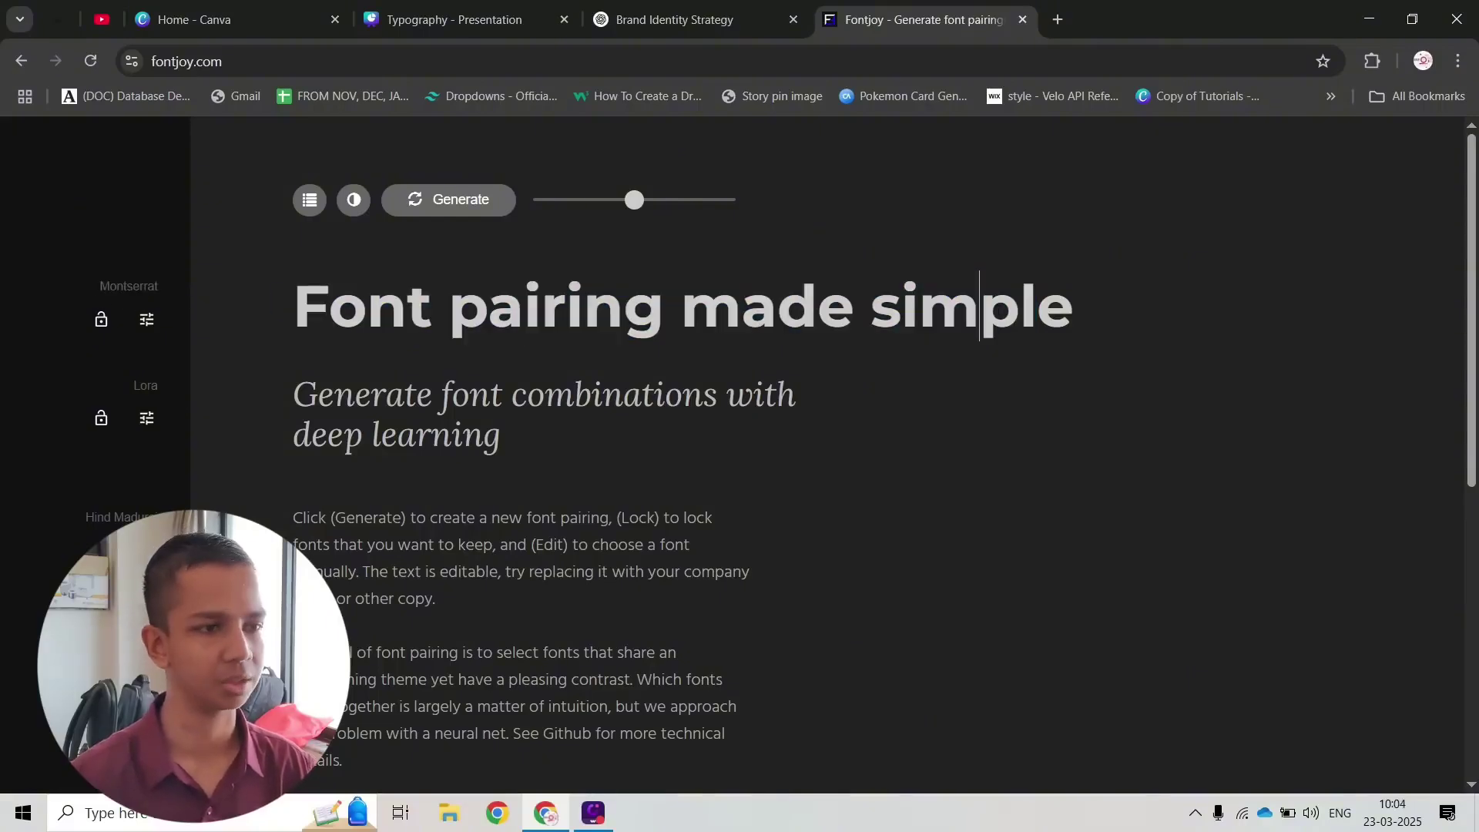
left_click_drag(298, 393, 499, 436)
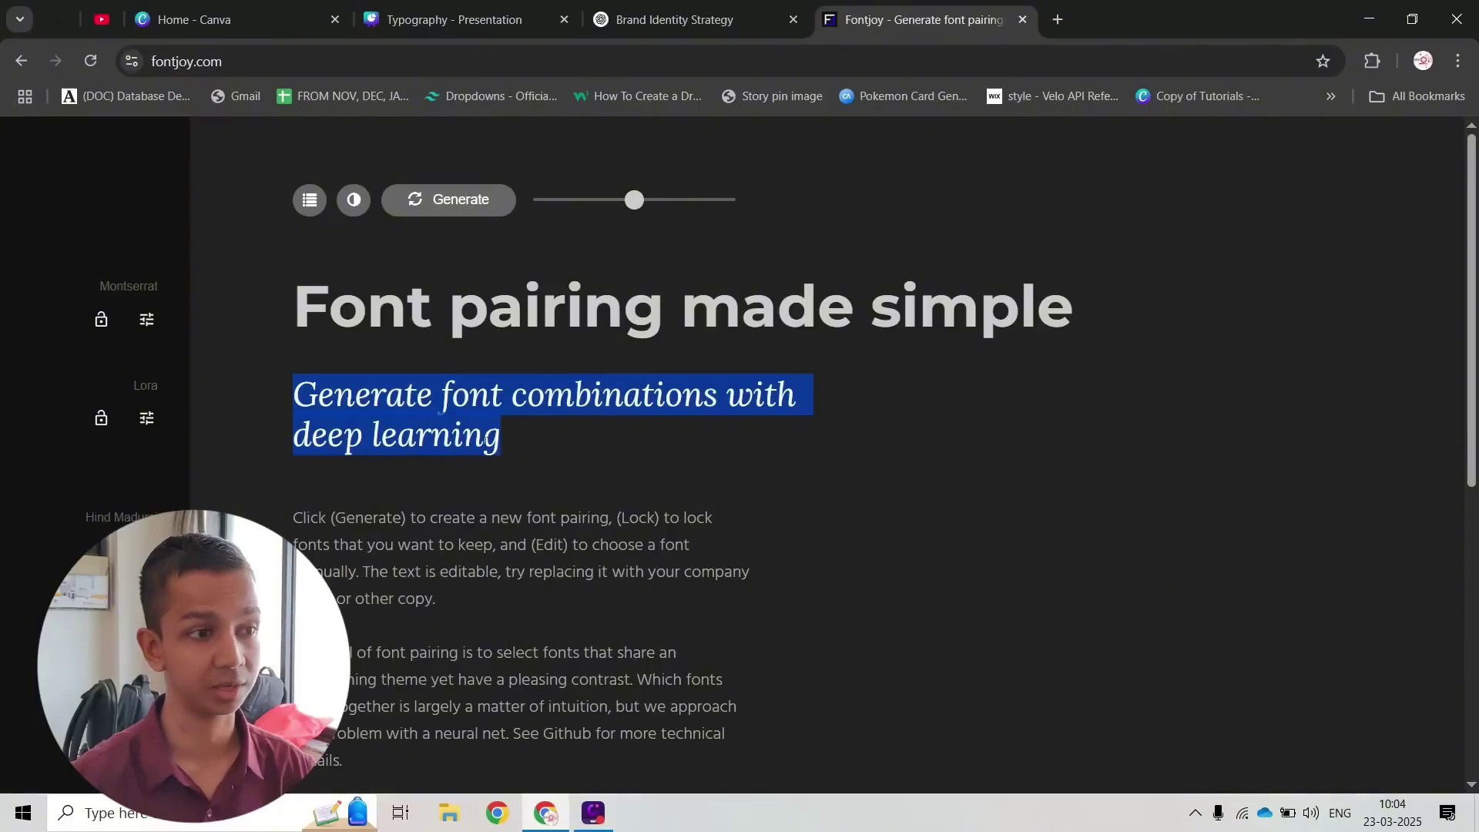
left_click(485, 437)
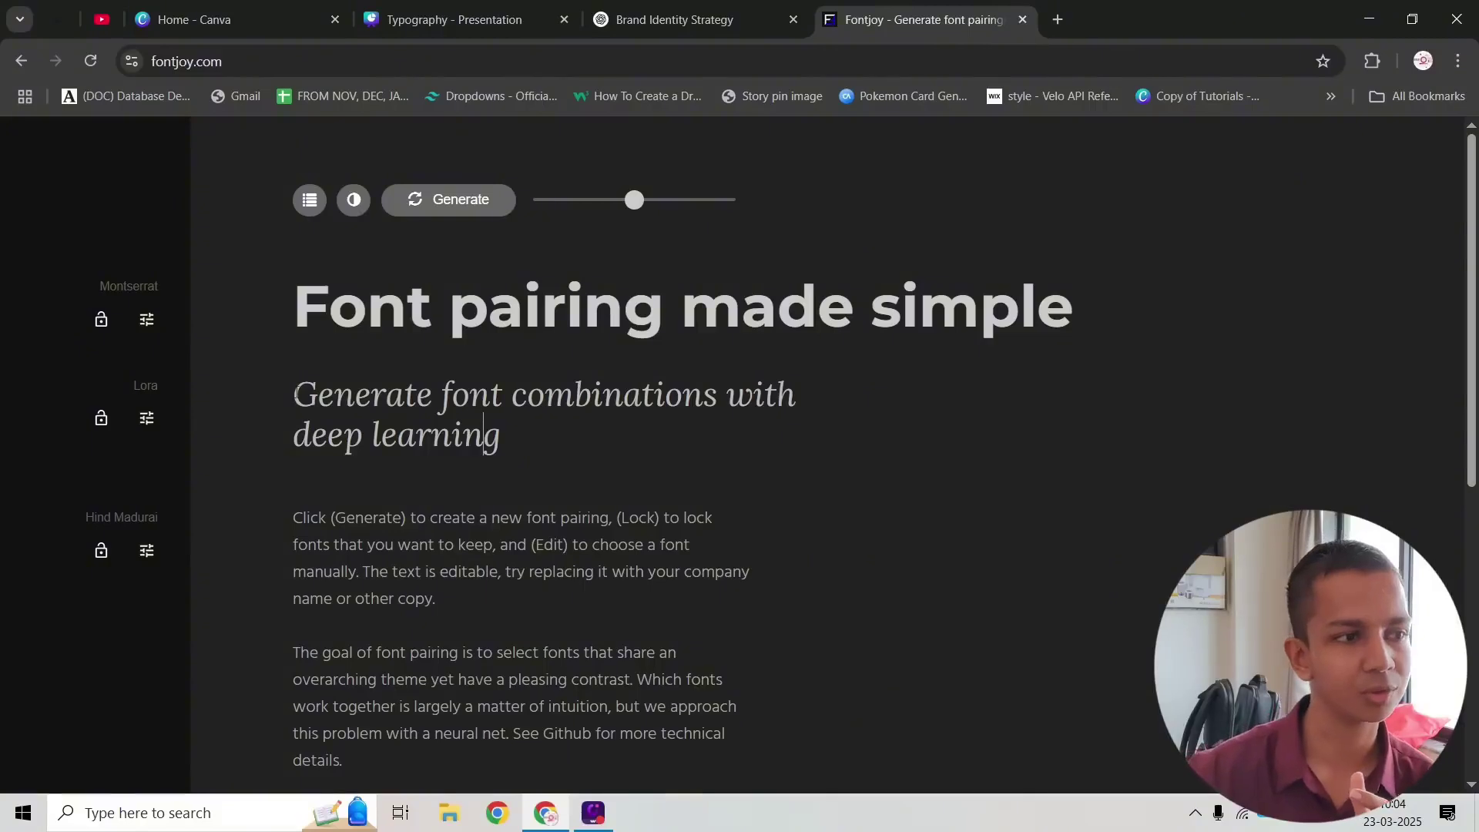
Step: Compare the italic "Generate font combinations with deep learning" subheading with the bold "Font pairing made simple" heading
triple_click(484, 436)
left_click(452, 399)
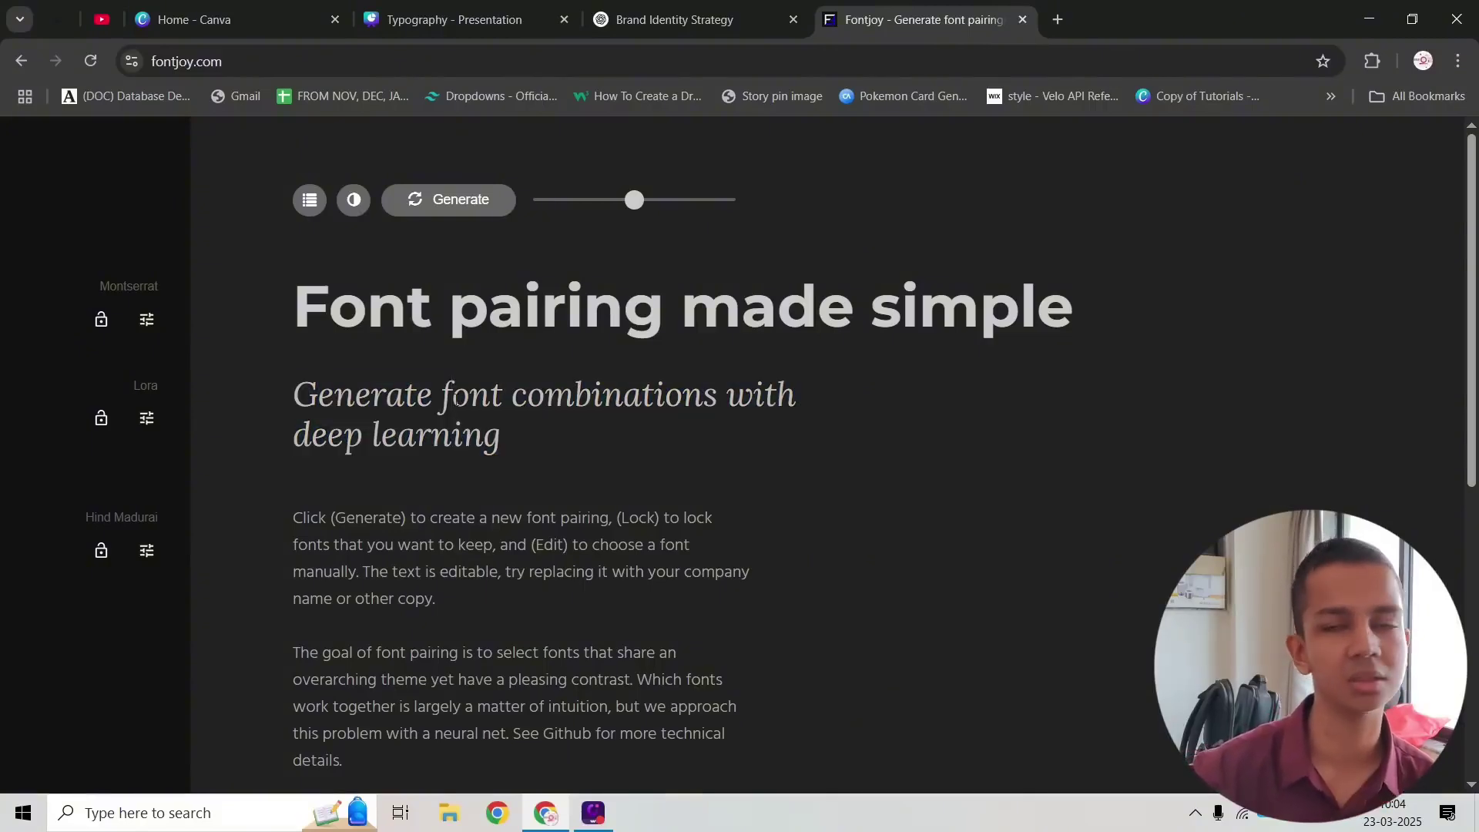
left_click_drag(435, 397, 512, 422)
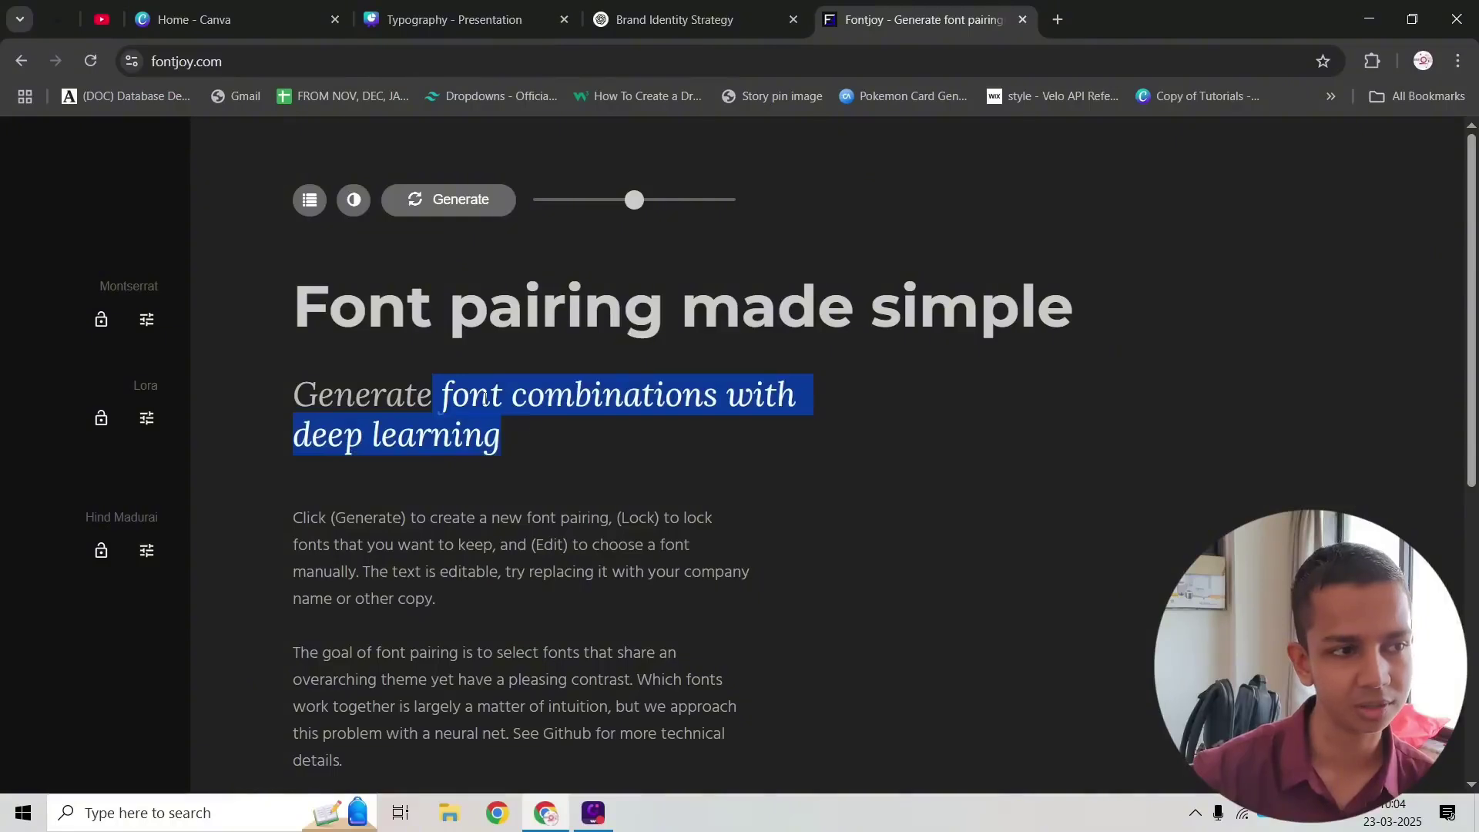
left_click_drag(285, 307, 1072, 309)
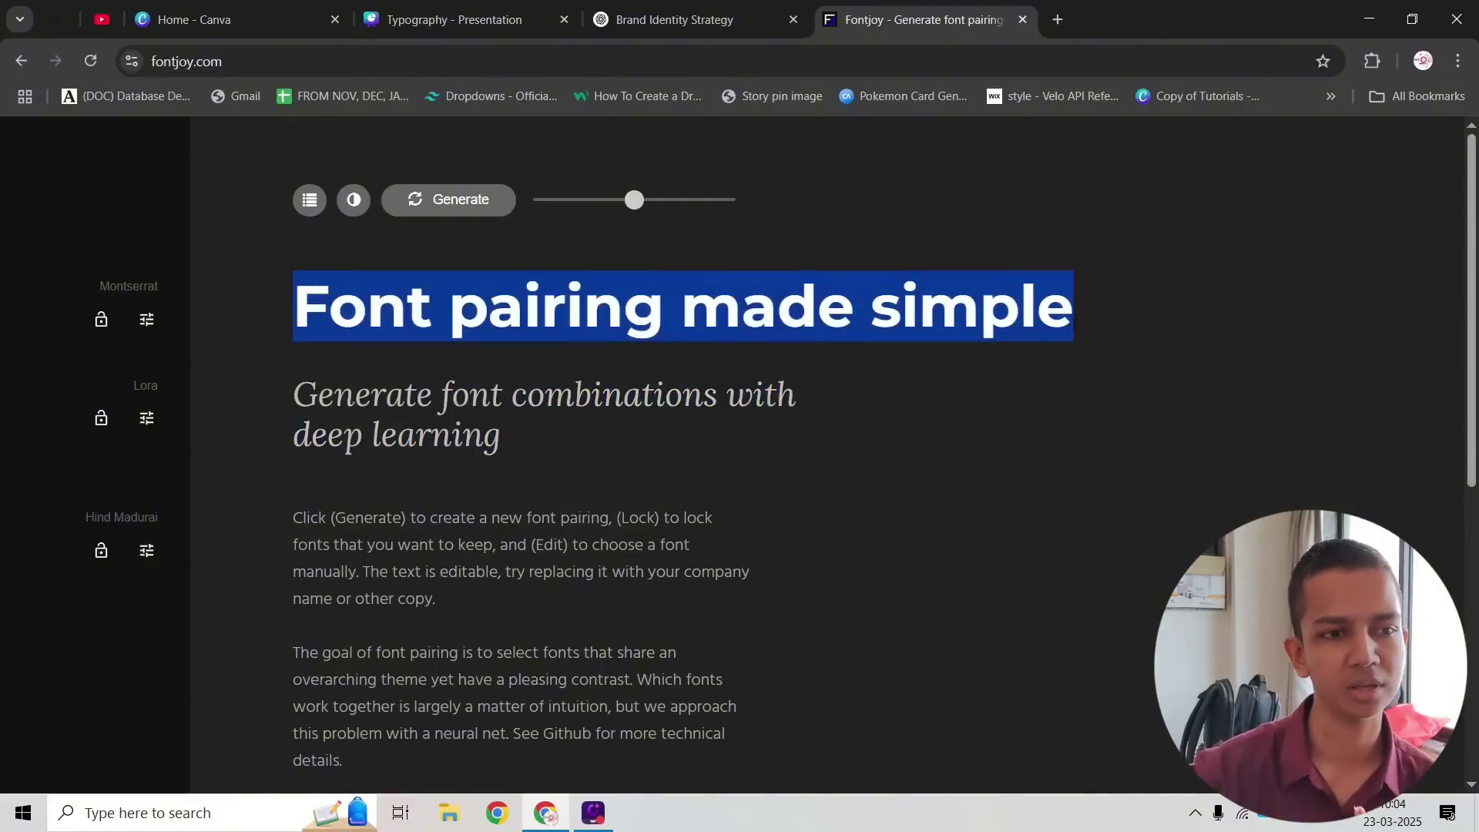
left_click(1051, 312)
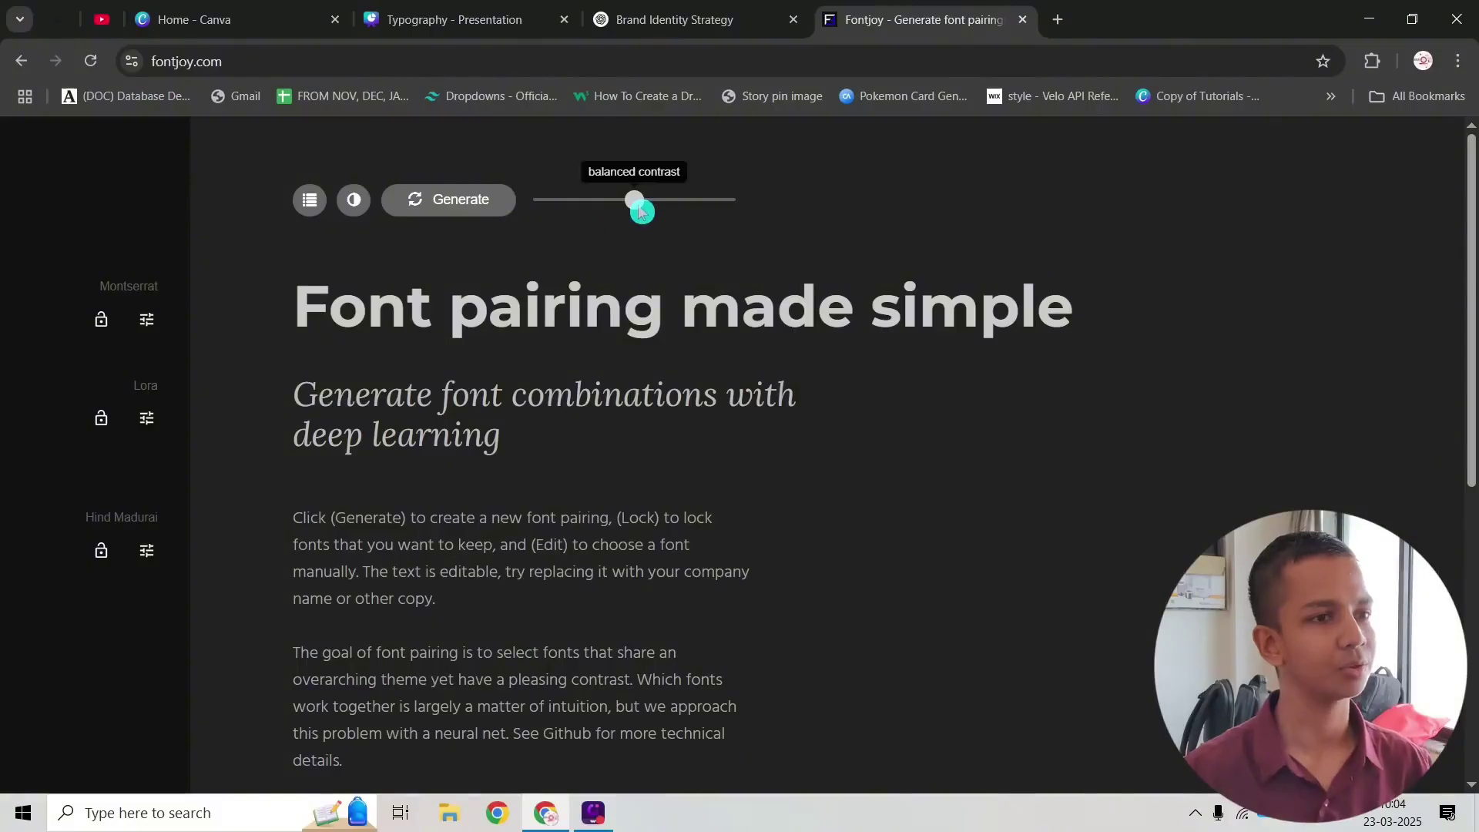
Step: Generate one font pairing with the contrast slider at more similarity, and another with the slider near its opposite end
left_click_drag(633, 205, 680, 211)
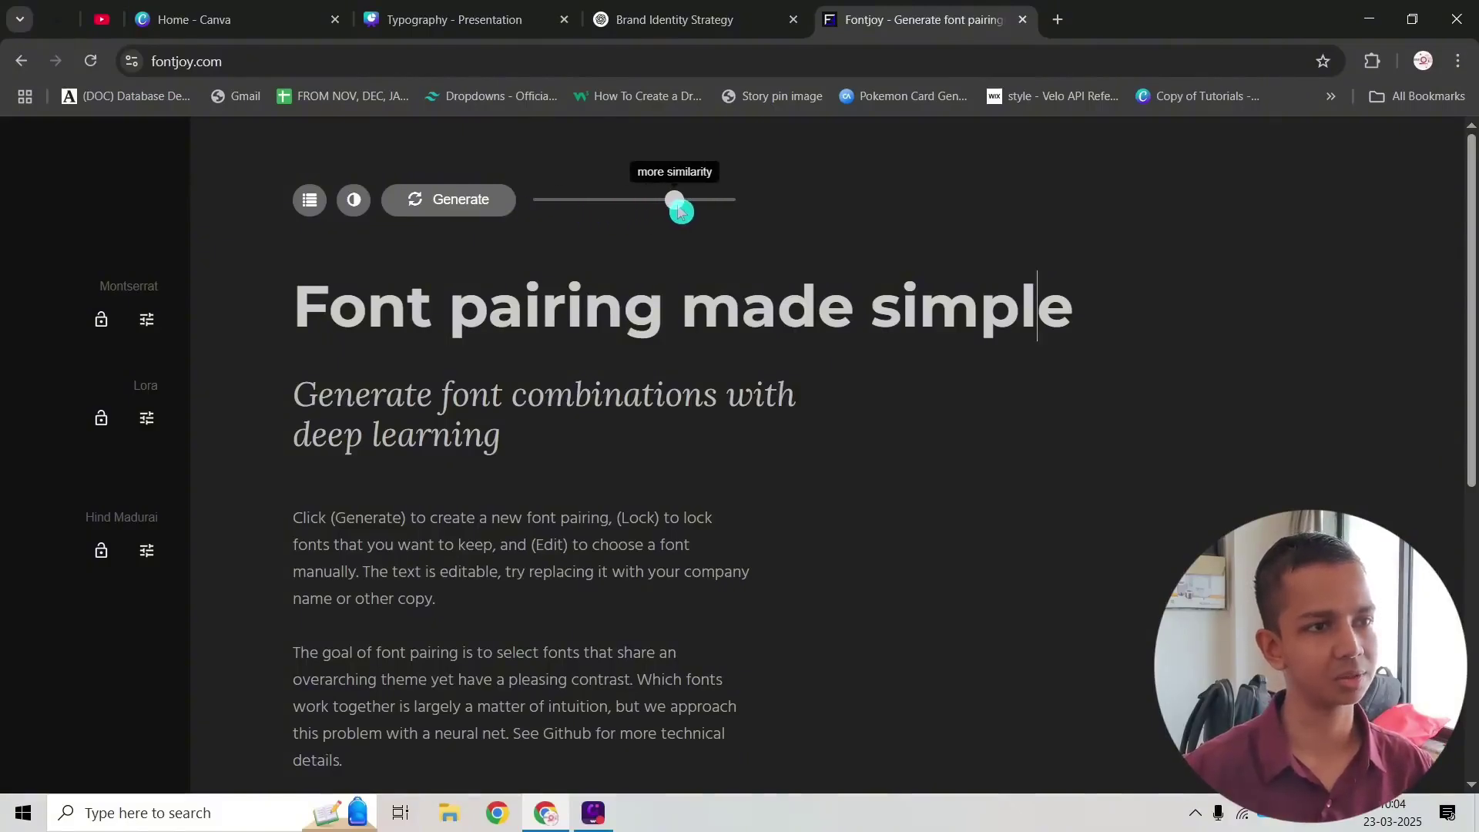
left_click(456, 202)
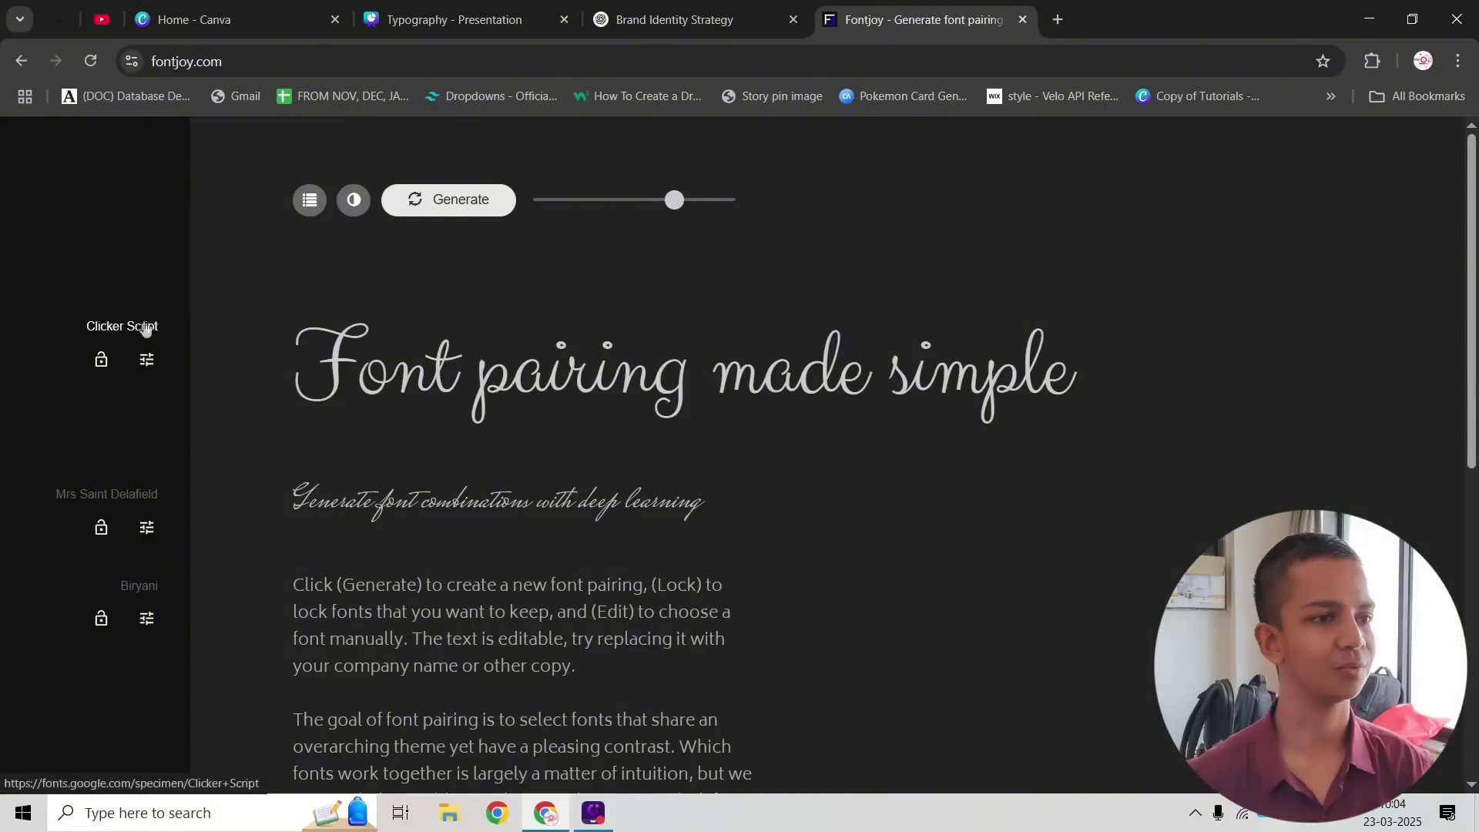
left_click_drag(684, 208, 557, 205)
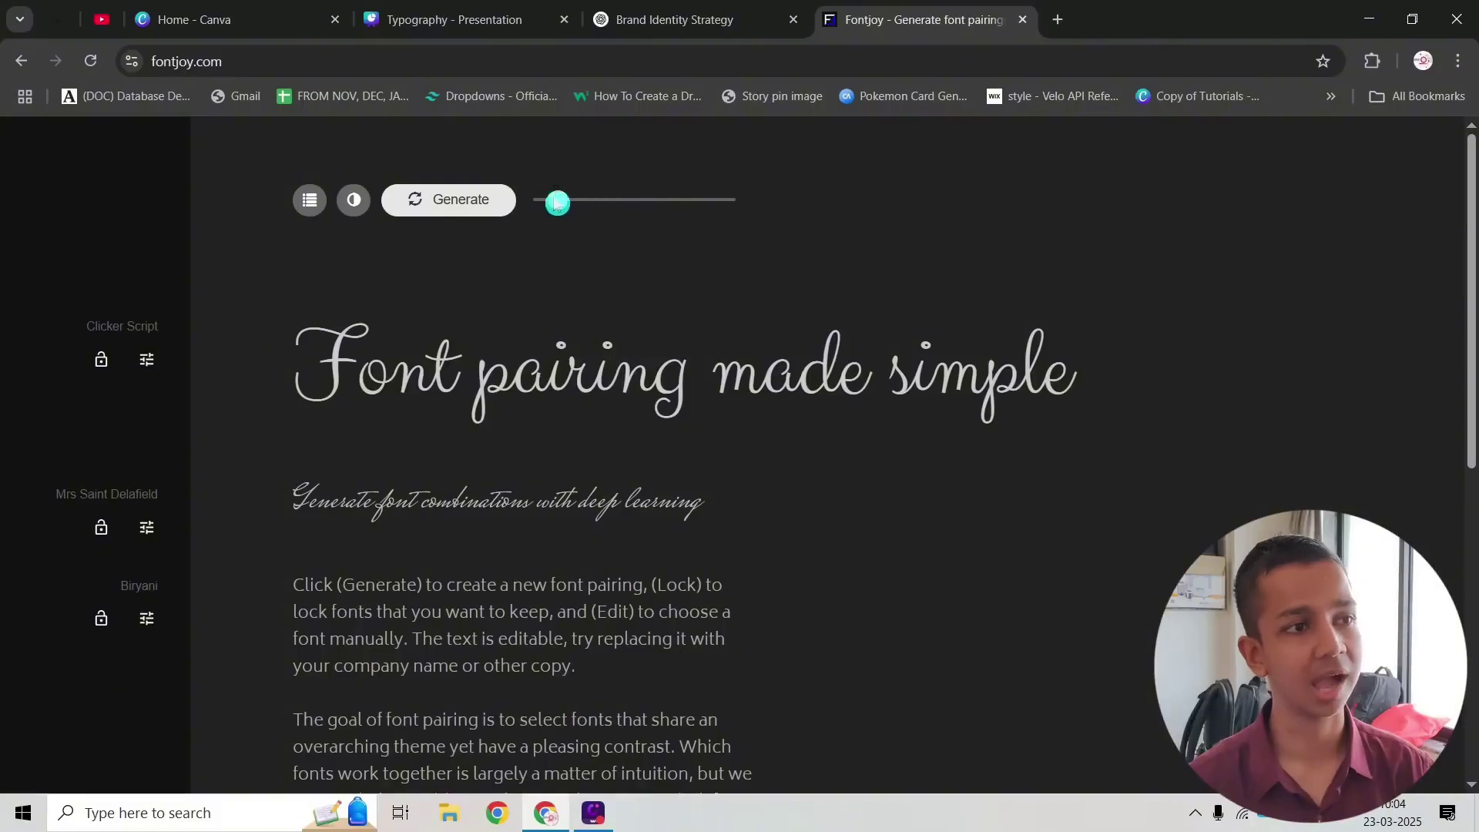
left_click(489, 201)
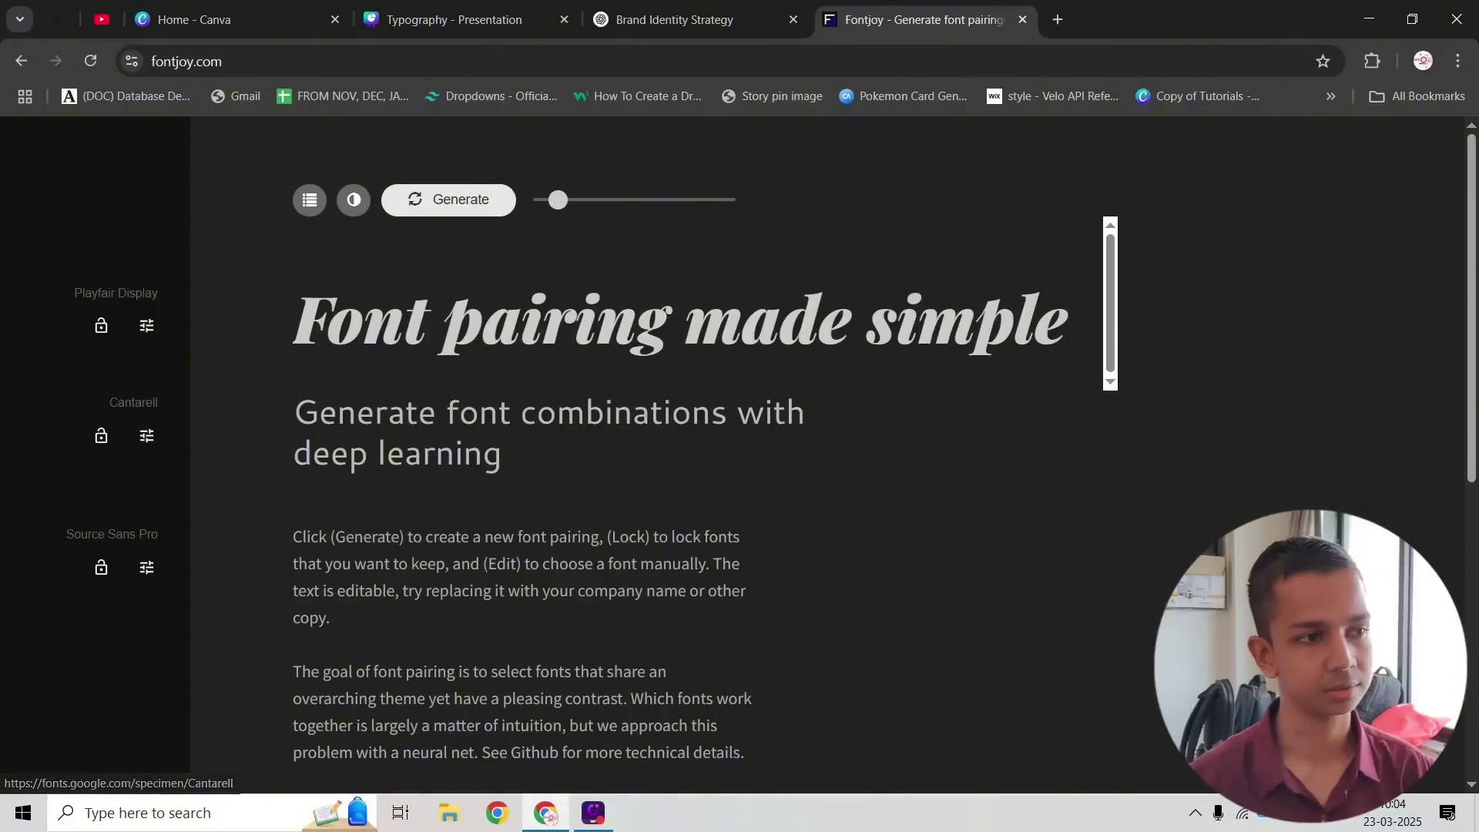
left_click_drag(305, 312, 1089, 333)
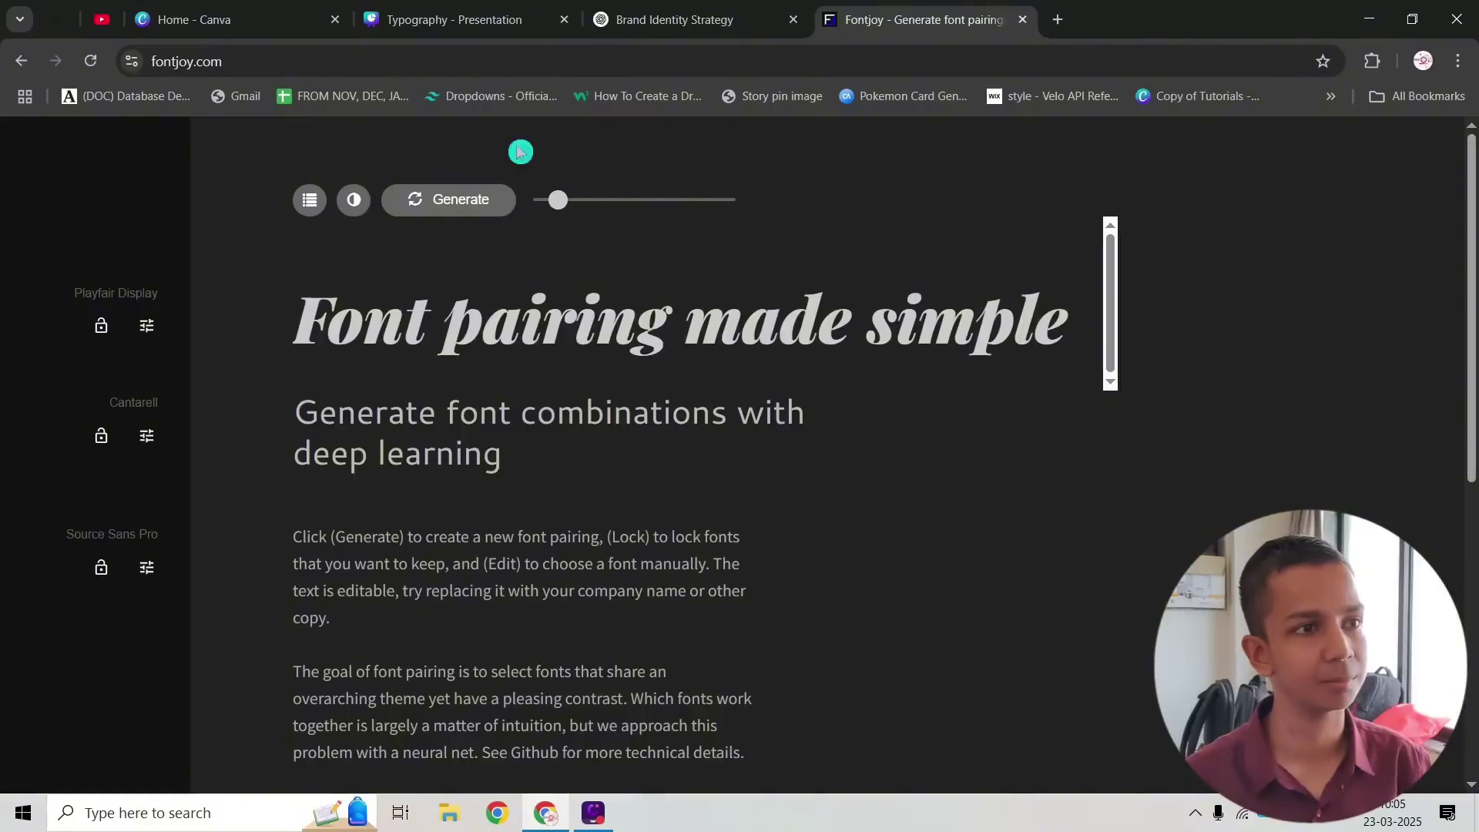
Step: Switch to the Brand Identity Strategy chat in ChatGPT and check the primary font recommended in its Typography section
left_click(680, 19)
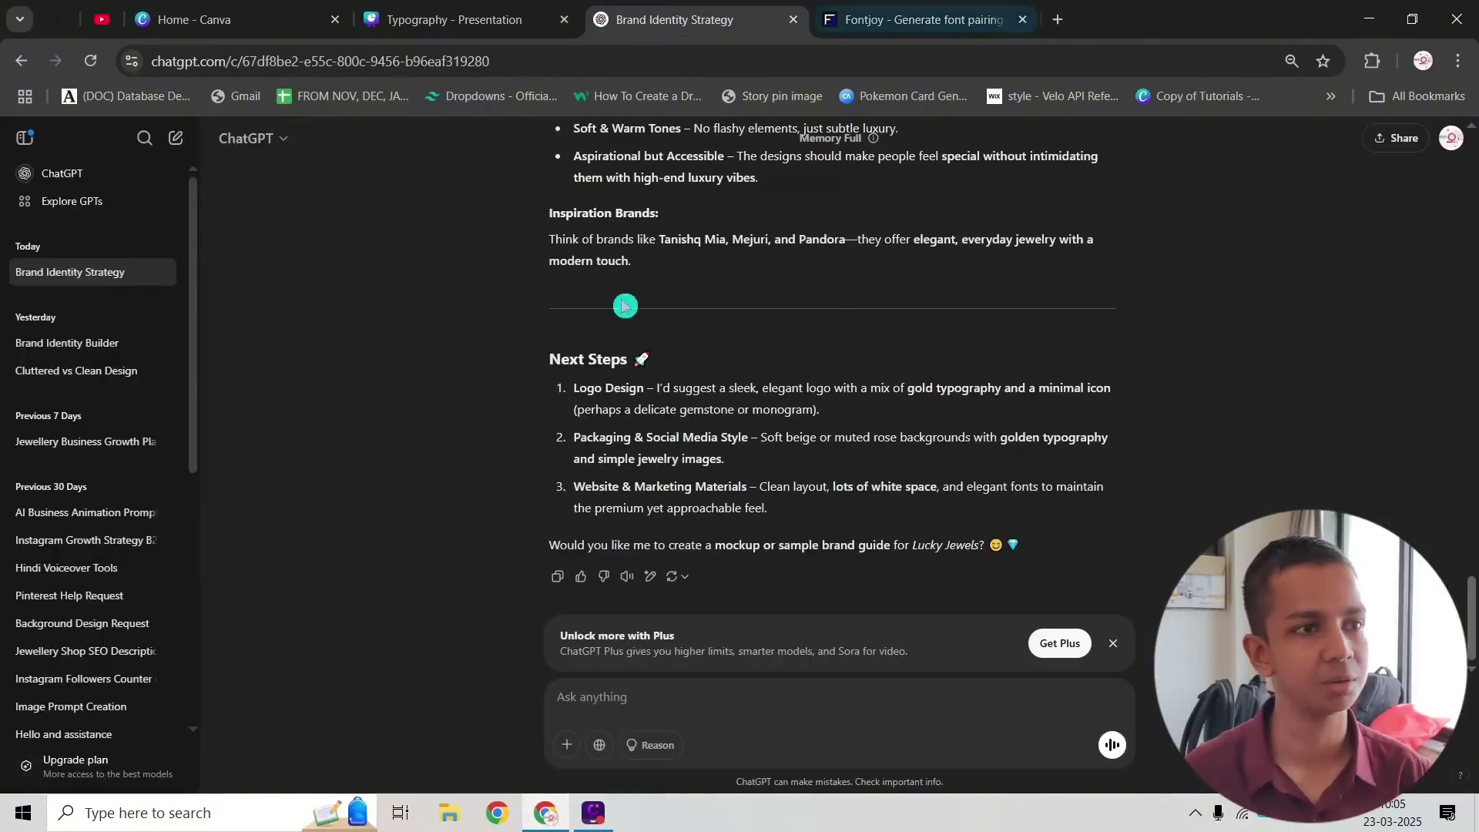
scroll(685, 185, "up", 3)
scroll(716, 346, "up", 5)
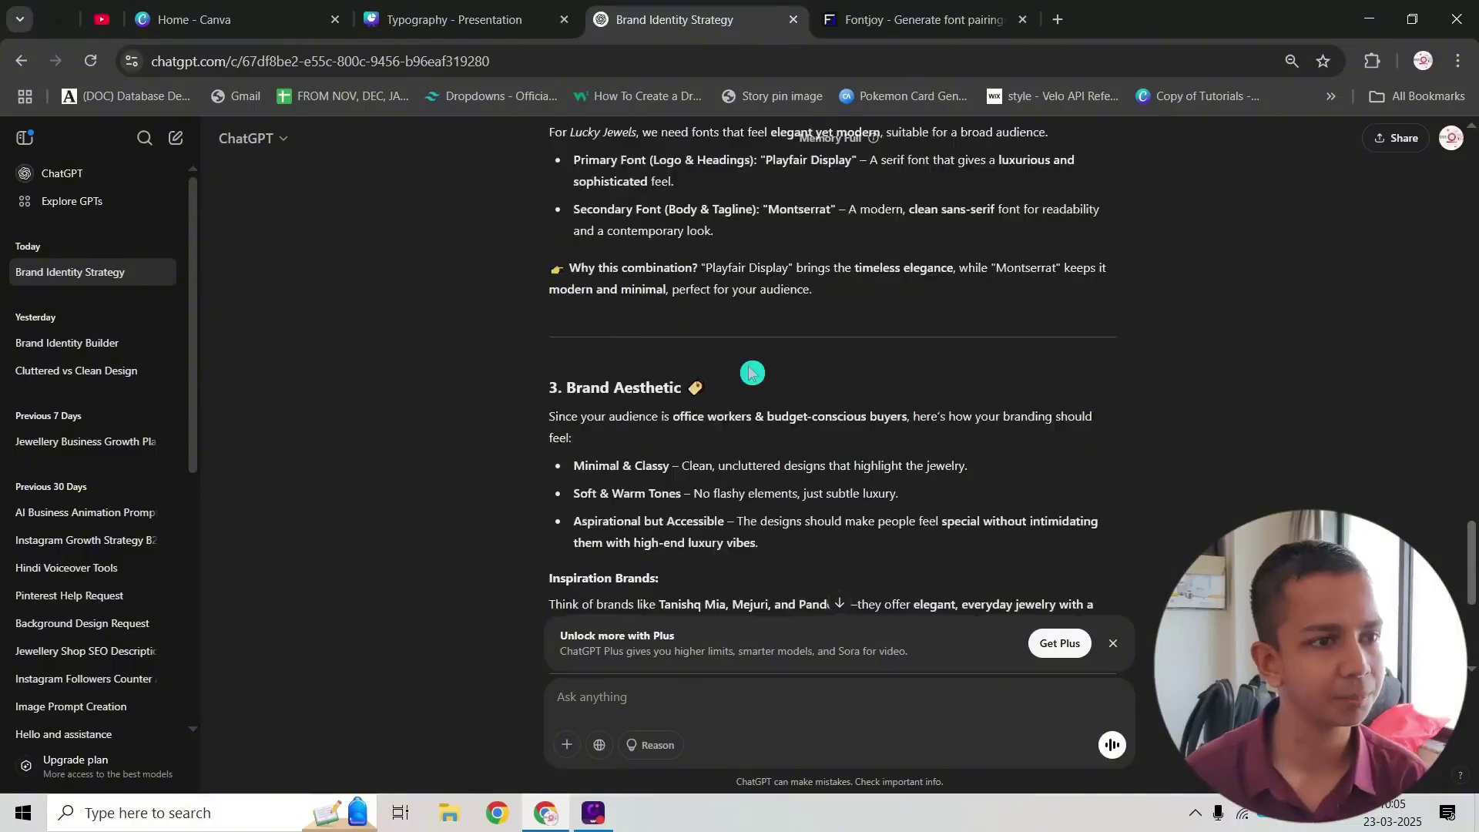
left_click_drag(763, 375, 856, 375)
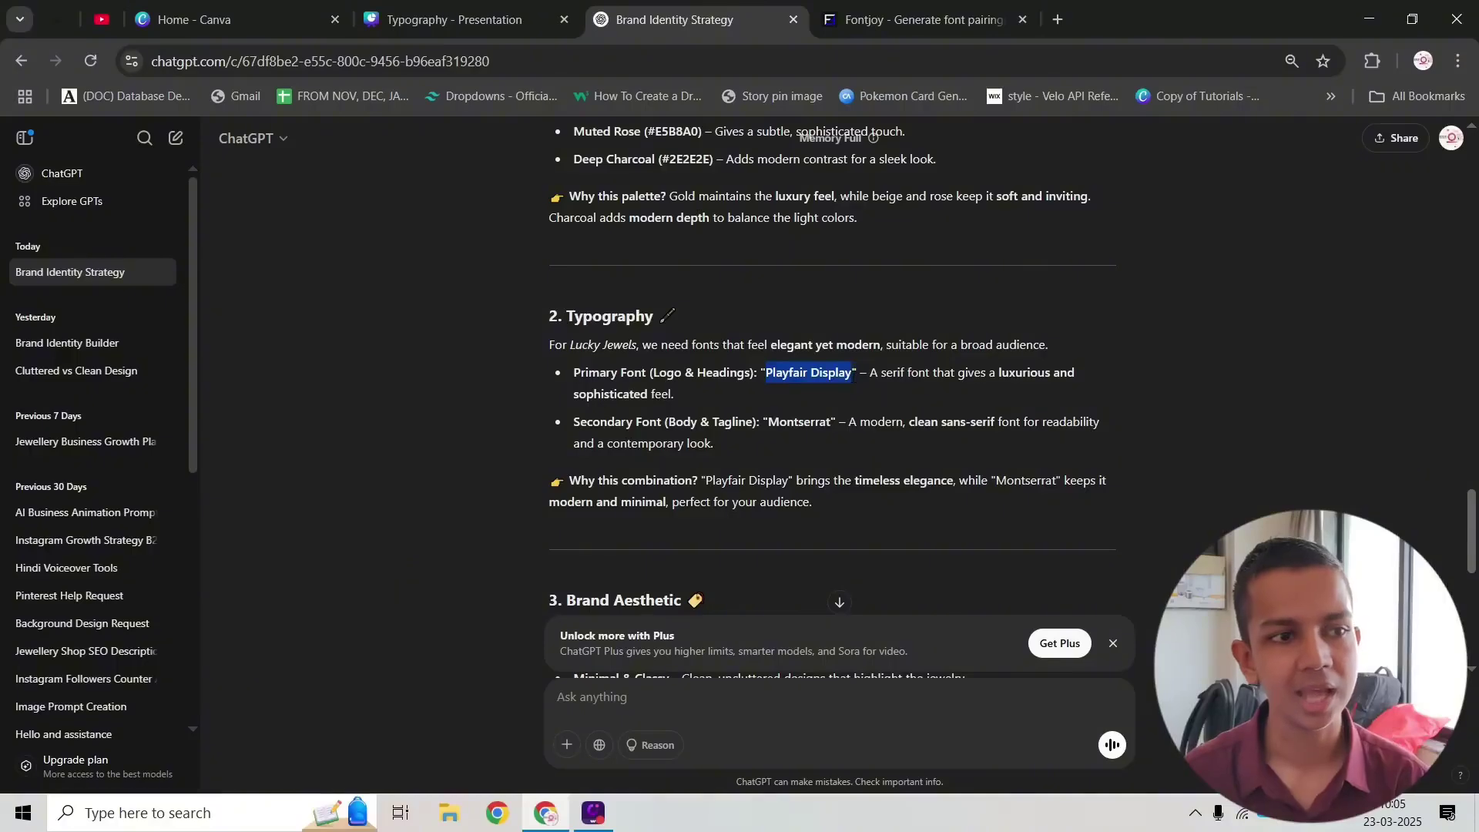
Step: Return to Fontjoy and replace the subheading font with Montserrat by searching its font list for "montse"
left_click(917, 19)
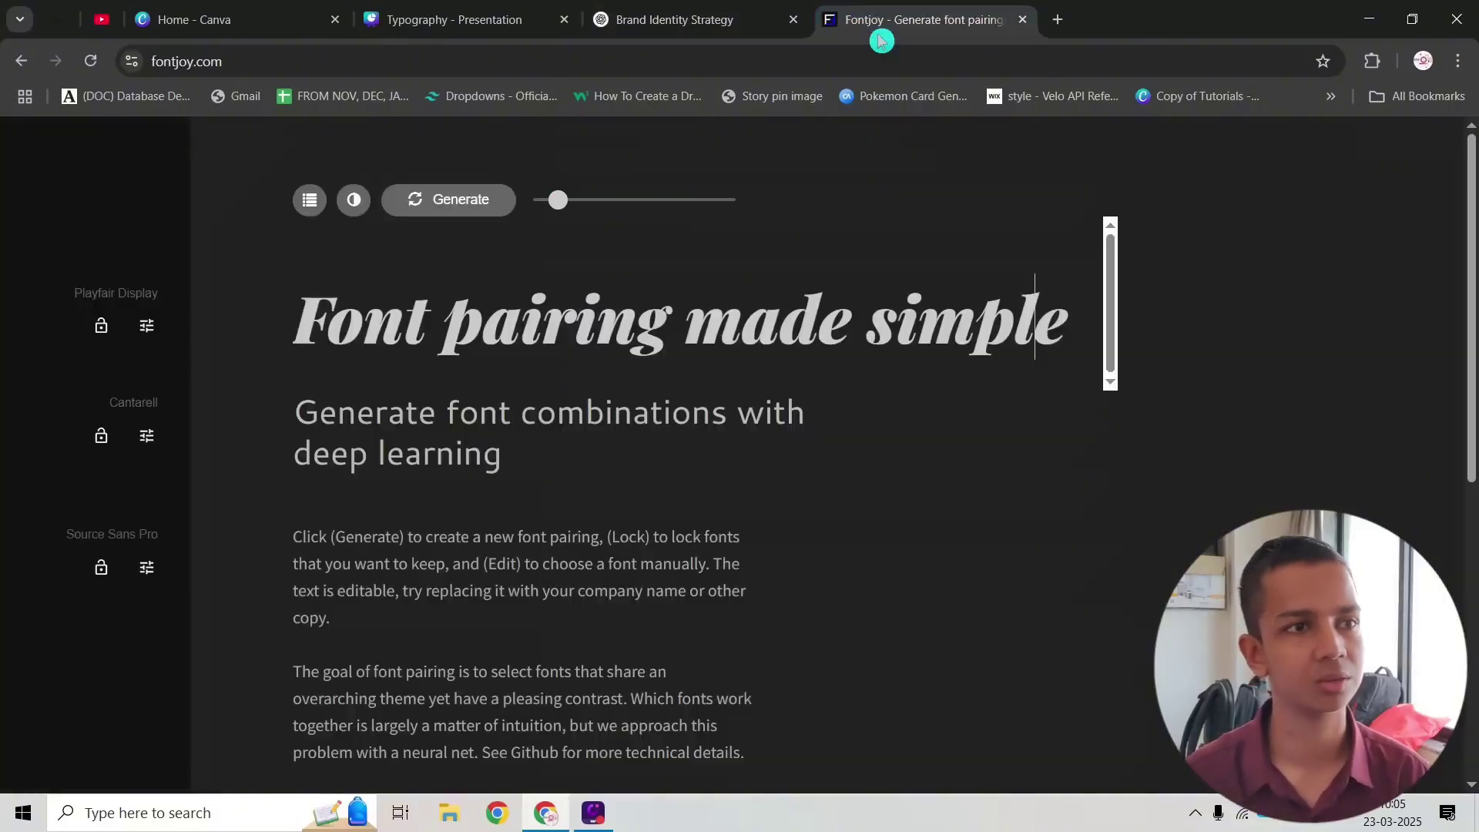
left_click(145, 408)
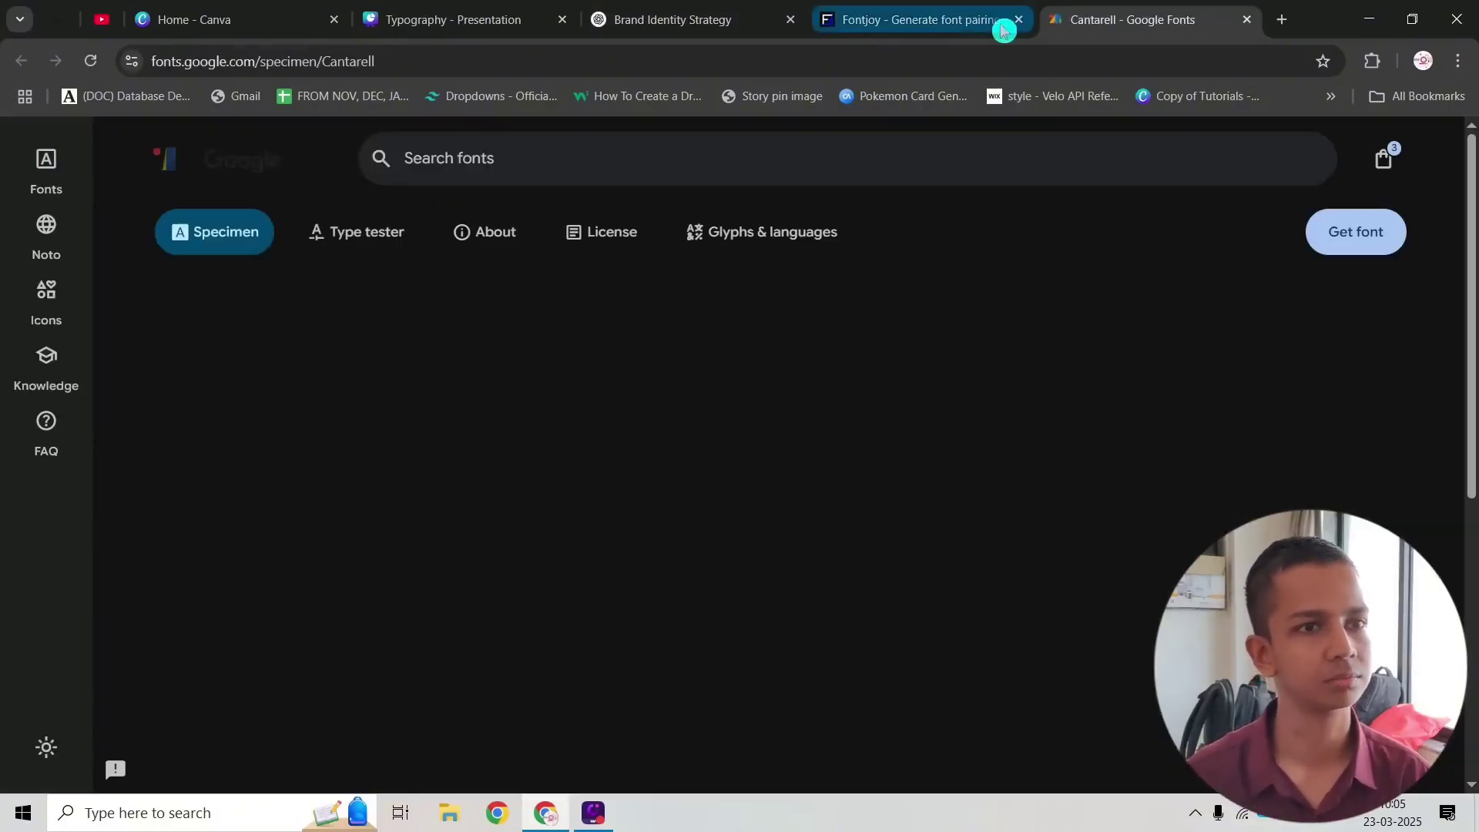
left_click(936, 23)
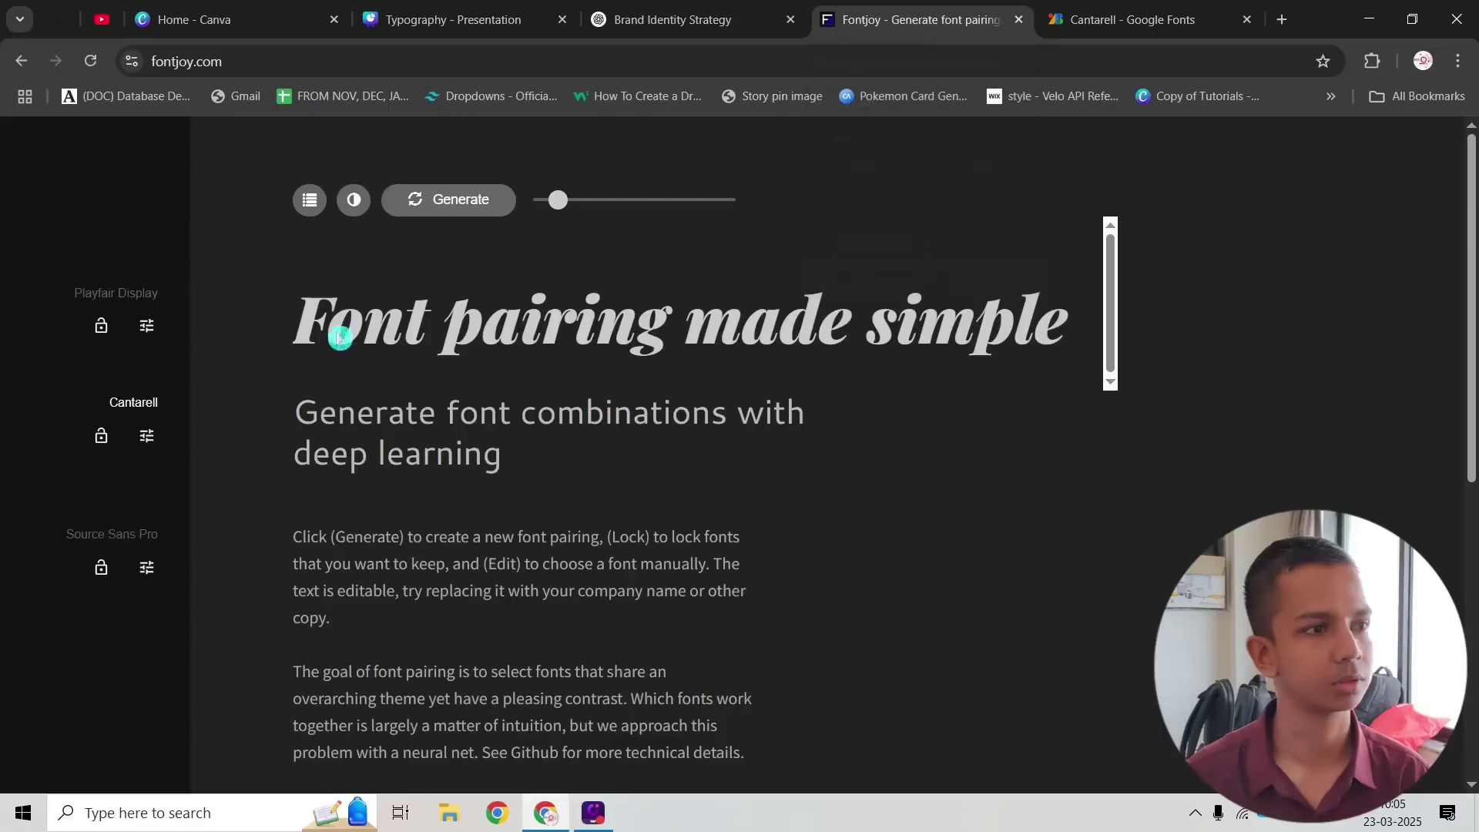
left_click(146, 437)
type("m")
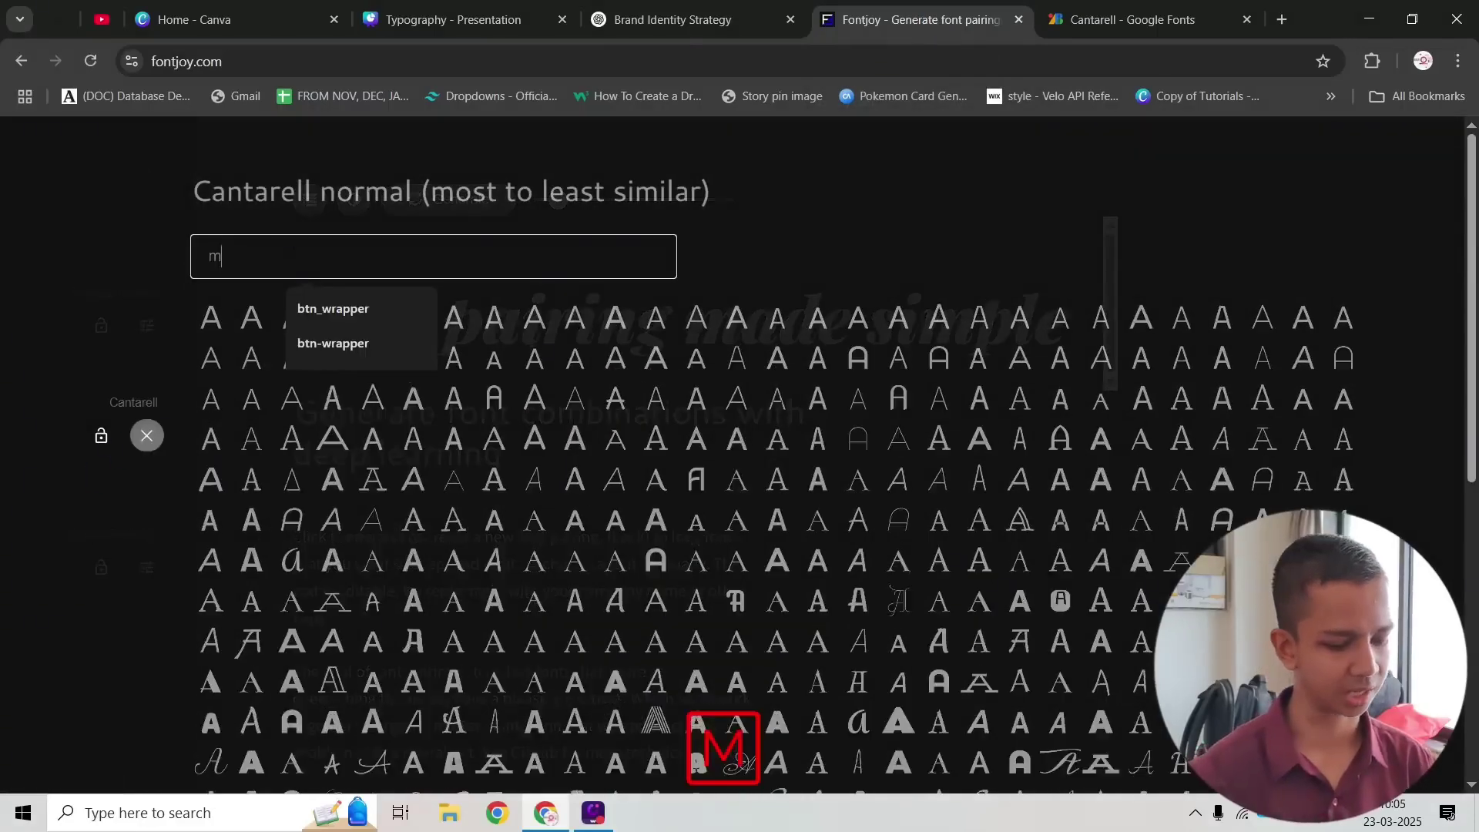
type("ontse")
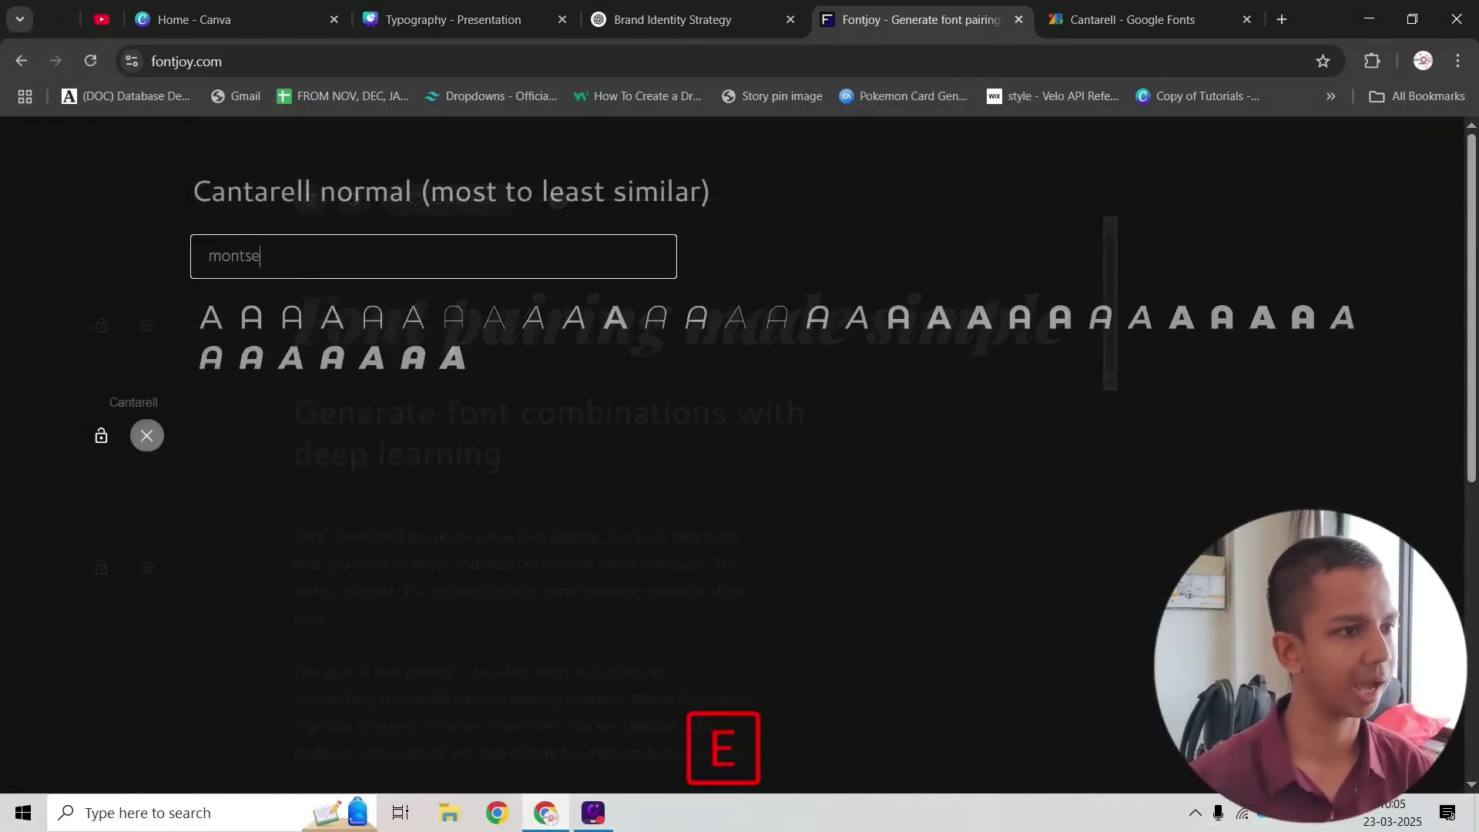
left_click(212, 319)
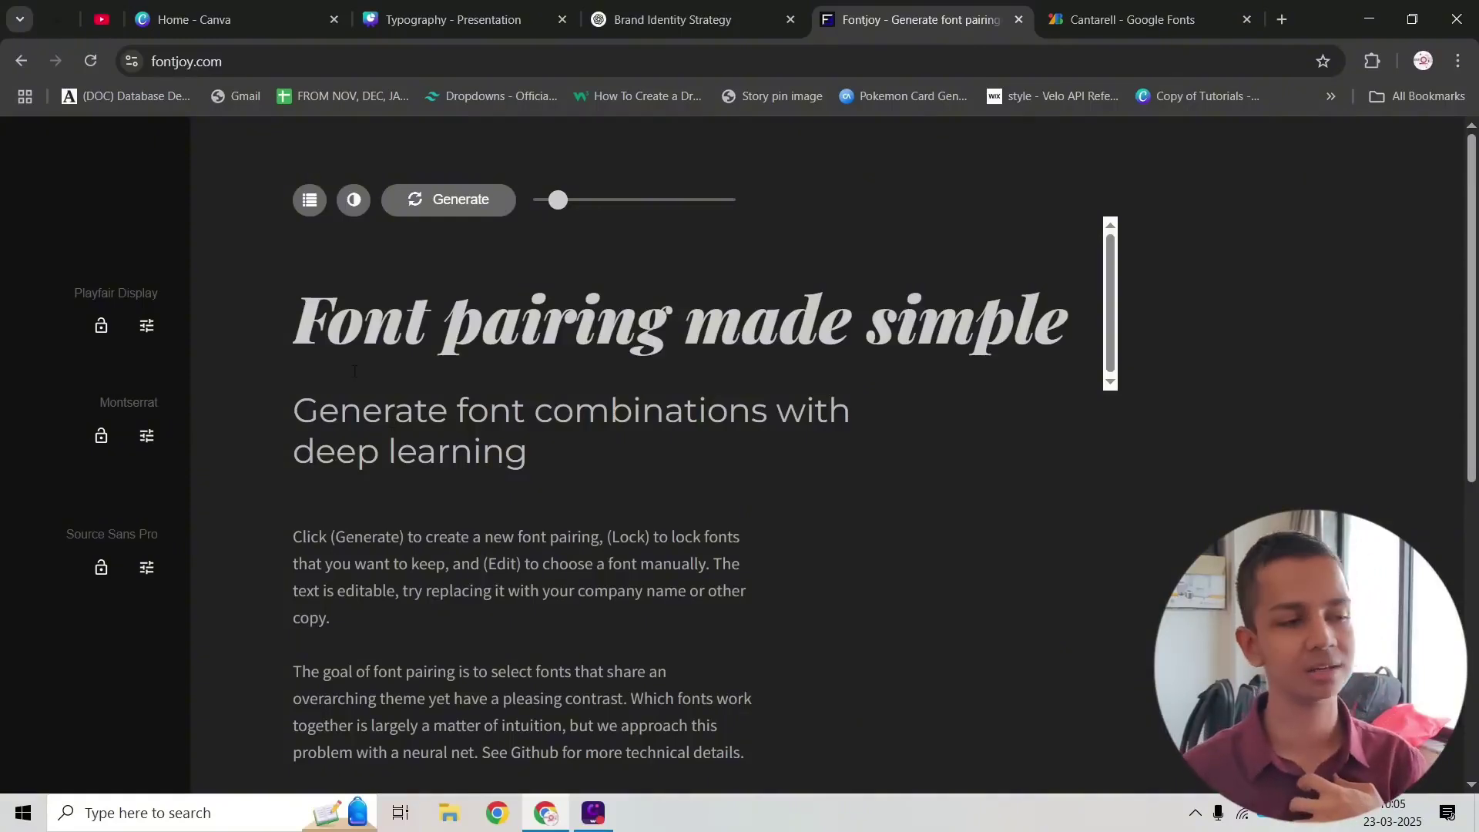
Step: Review the Playfair Display heading with the Montserrat subheading and capture a screenshot of the two sample lines
left_click_drag(303, 317, 867, 317)
left_click(896, 316)
left_click_drag(295, 412, 531, 464)
left_click(486, 414)
key("shift+super+s")
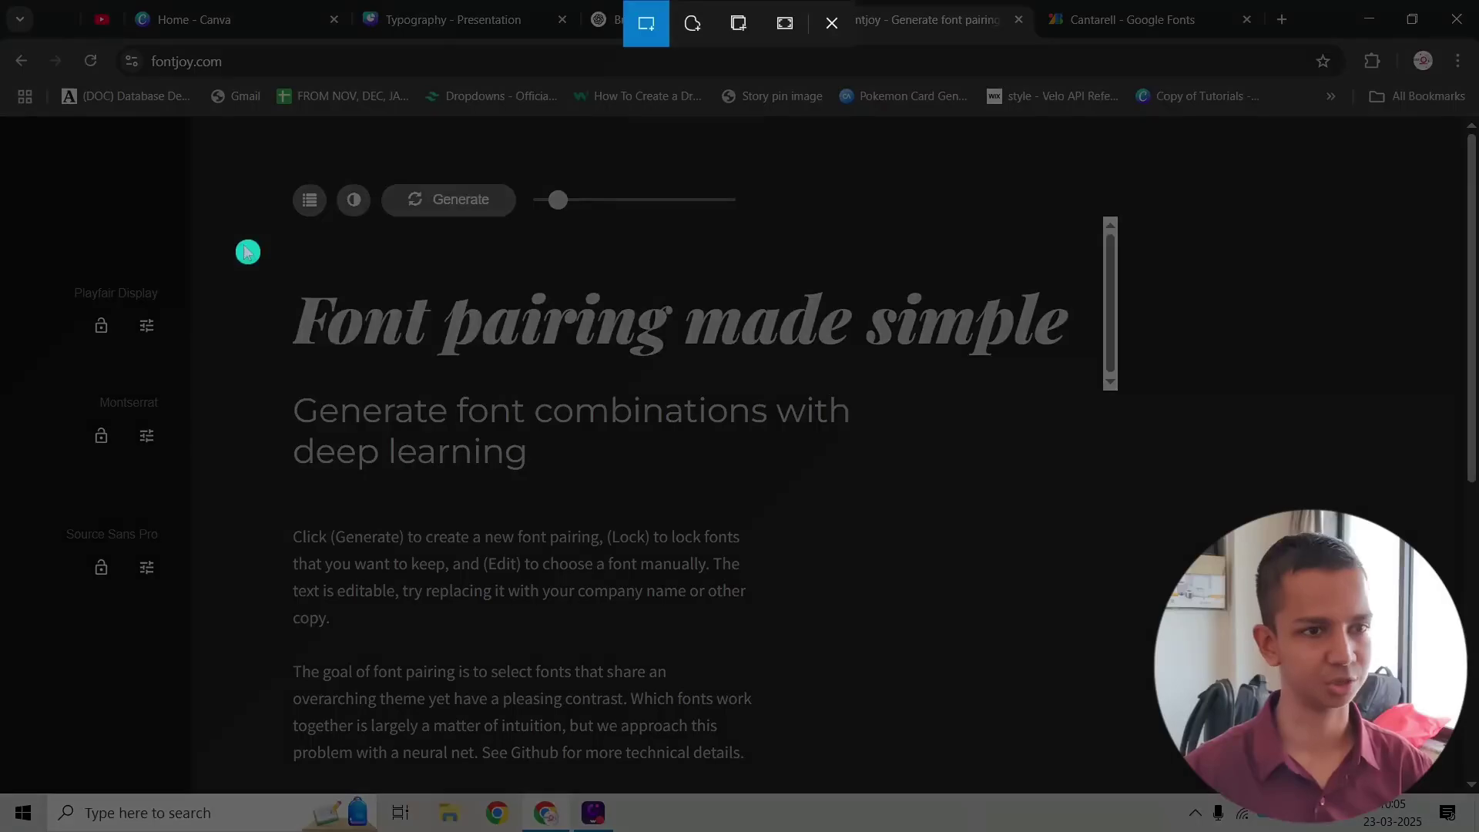
left_click_drag(251, 244, 1112, 496)
Step: Attach the screenshot to the Brand Identity Strategy chat in ChatGPT and ask "this is the right combination for my brand?"
left_click(672, 19)
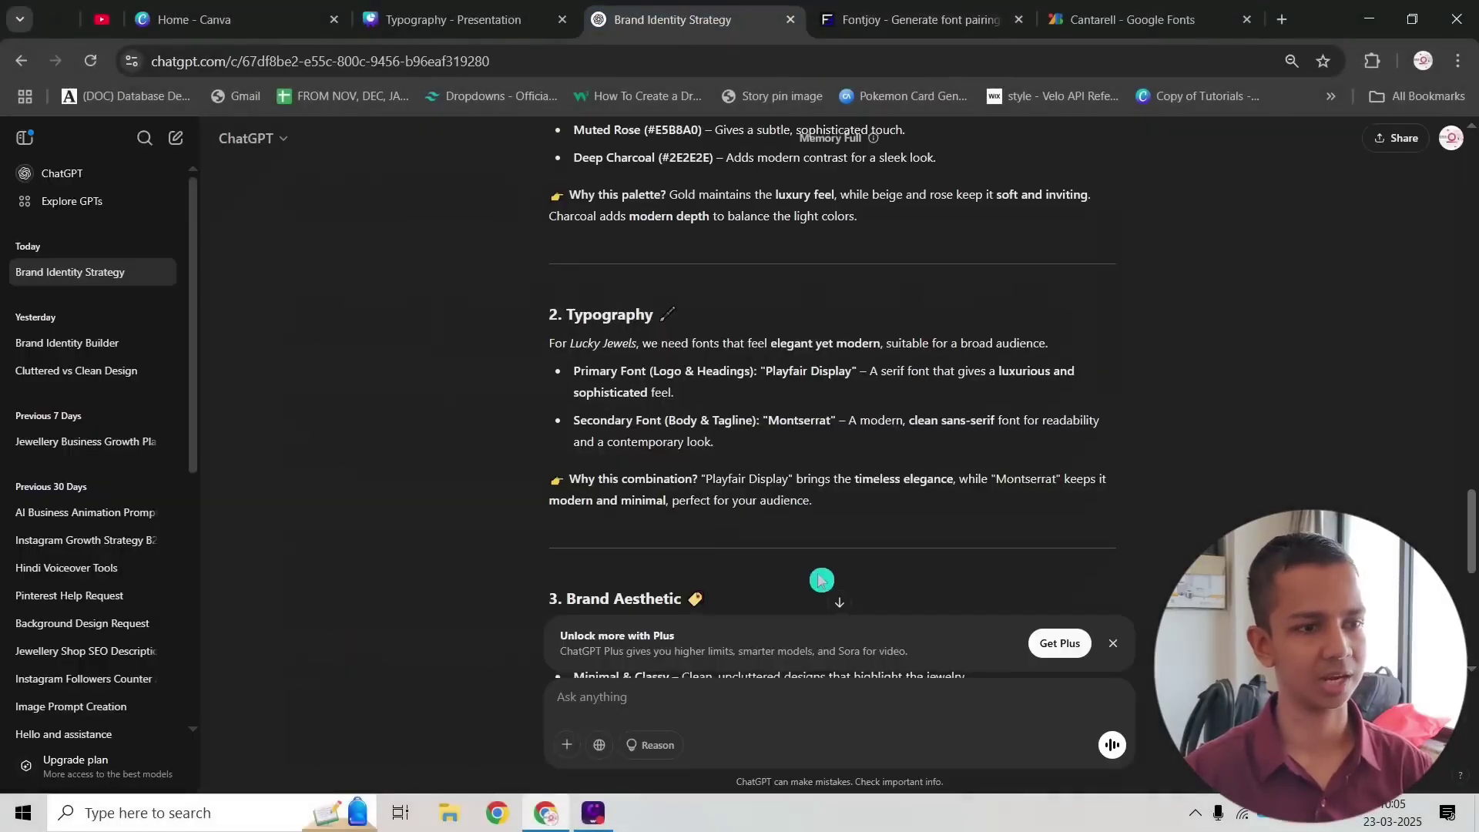
scroll(818, 578, "down", 10)
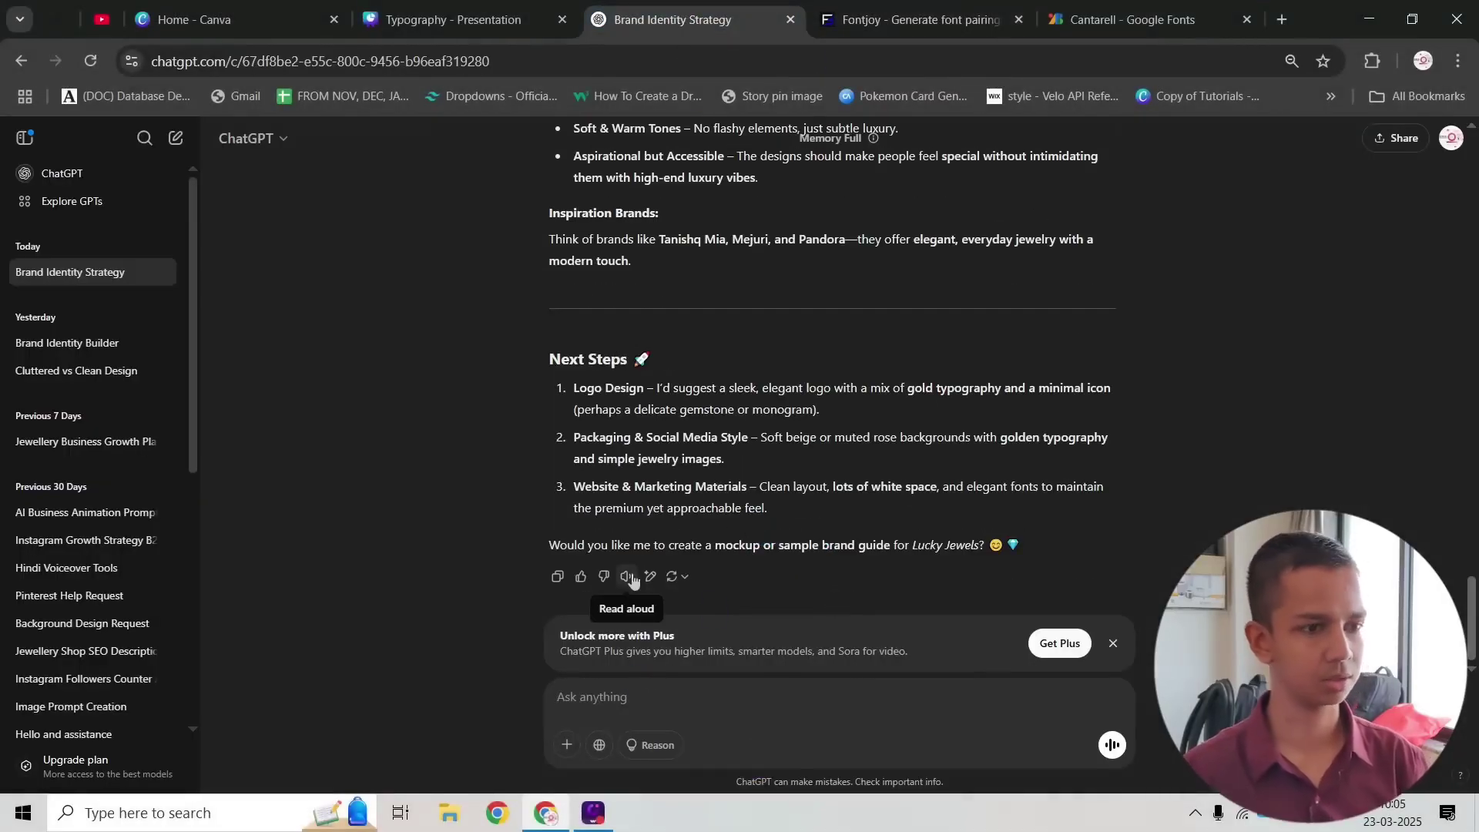
key("ctrl+v")
type("wh")
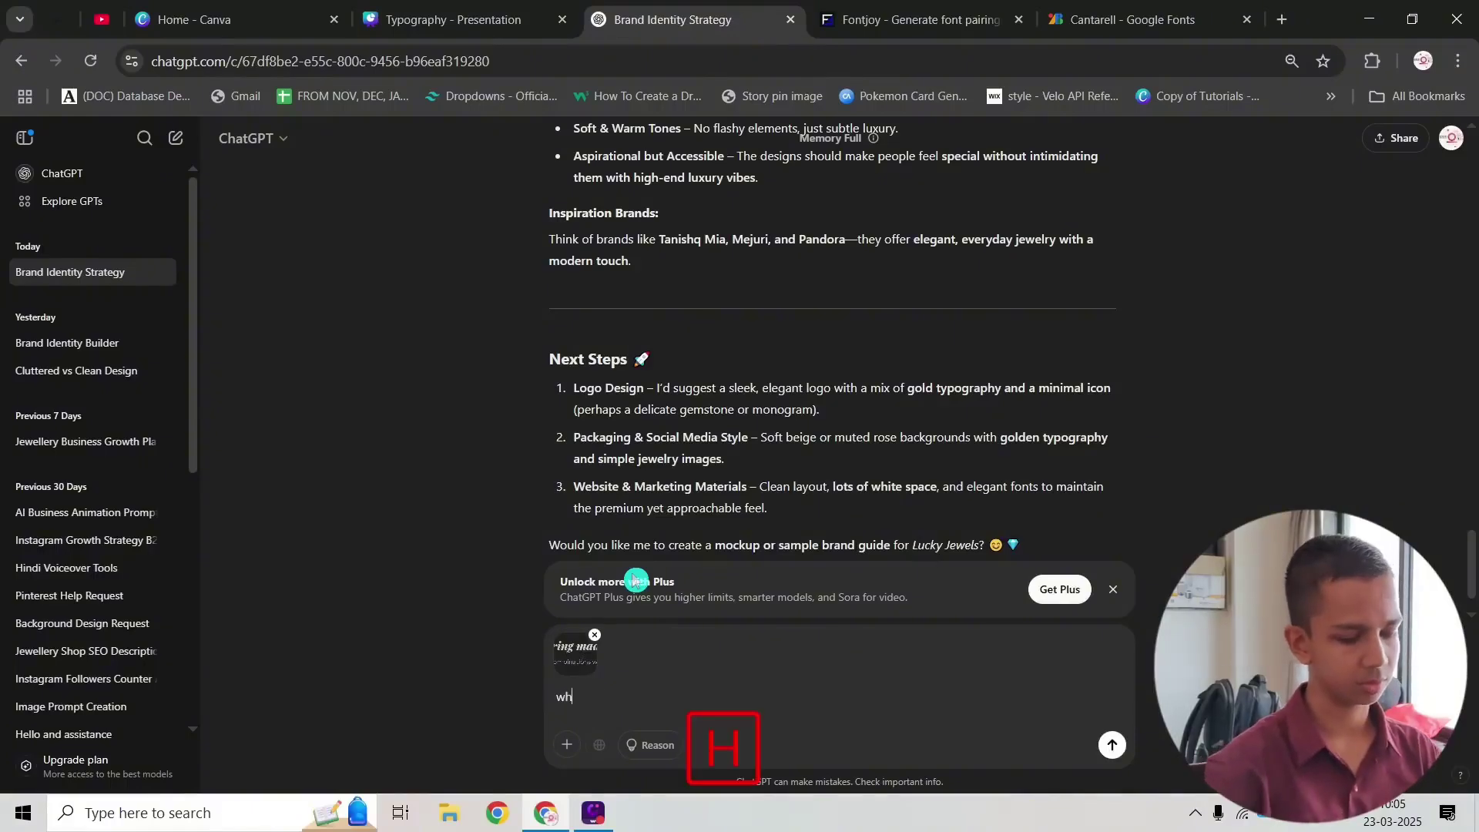
key("BackSpace")
key("BackSpace")
type("this is the right c")
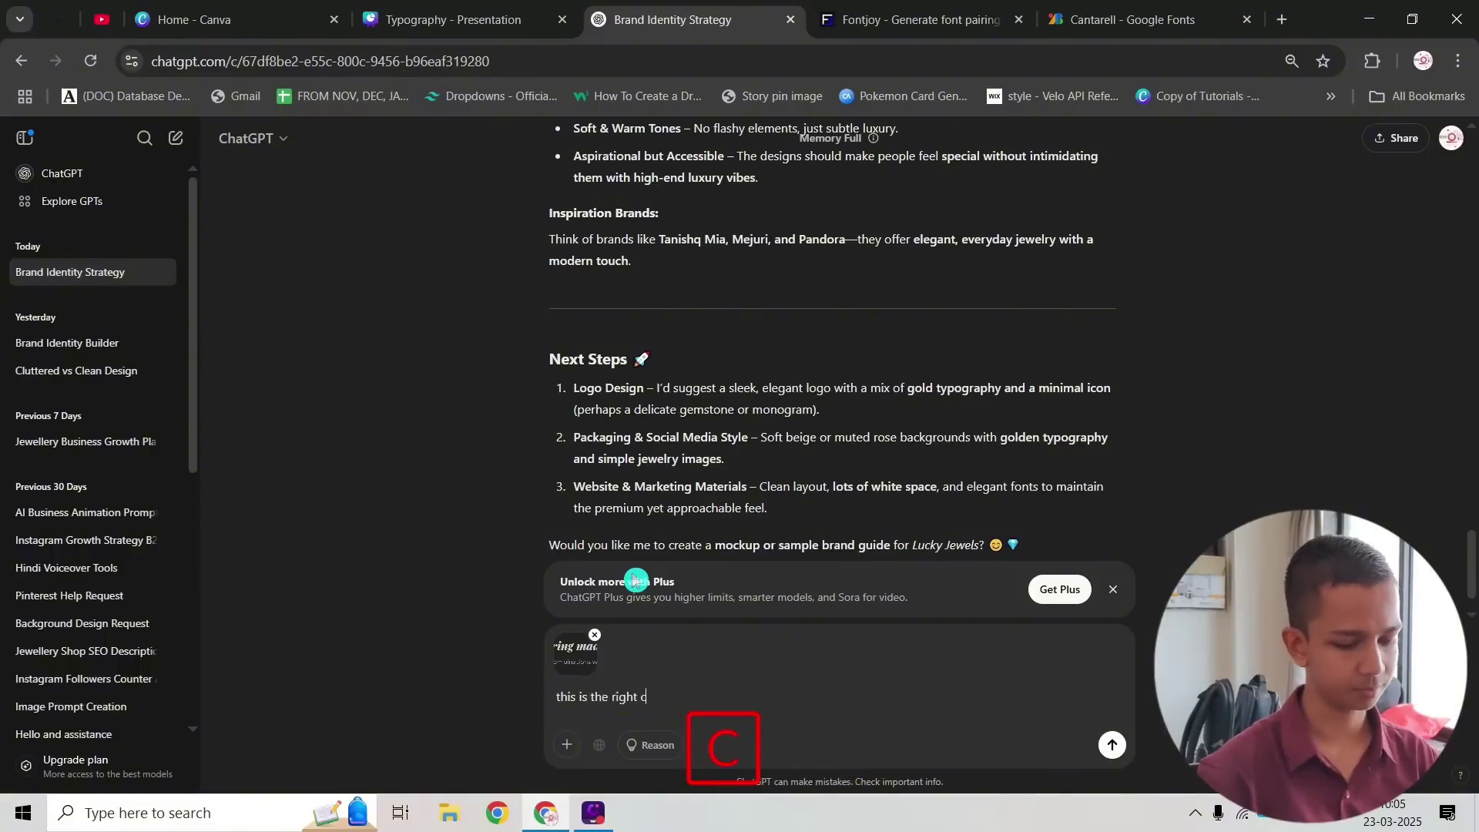
type("ombination f")
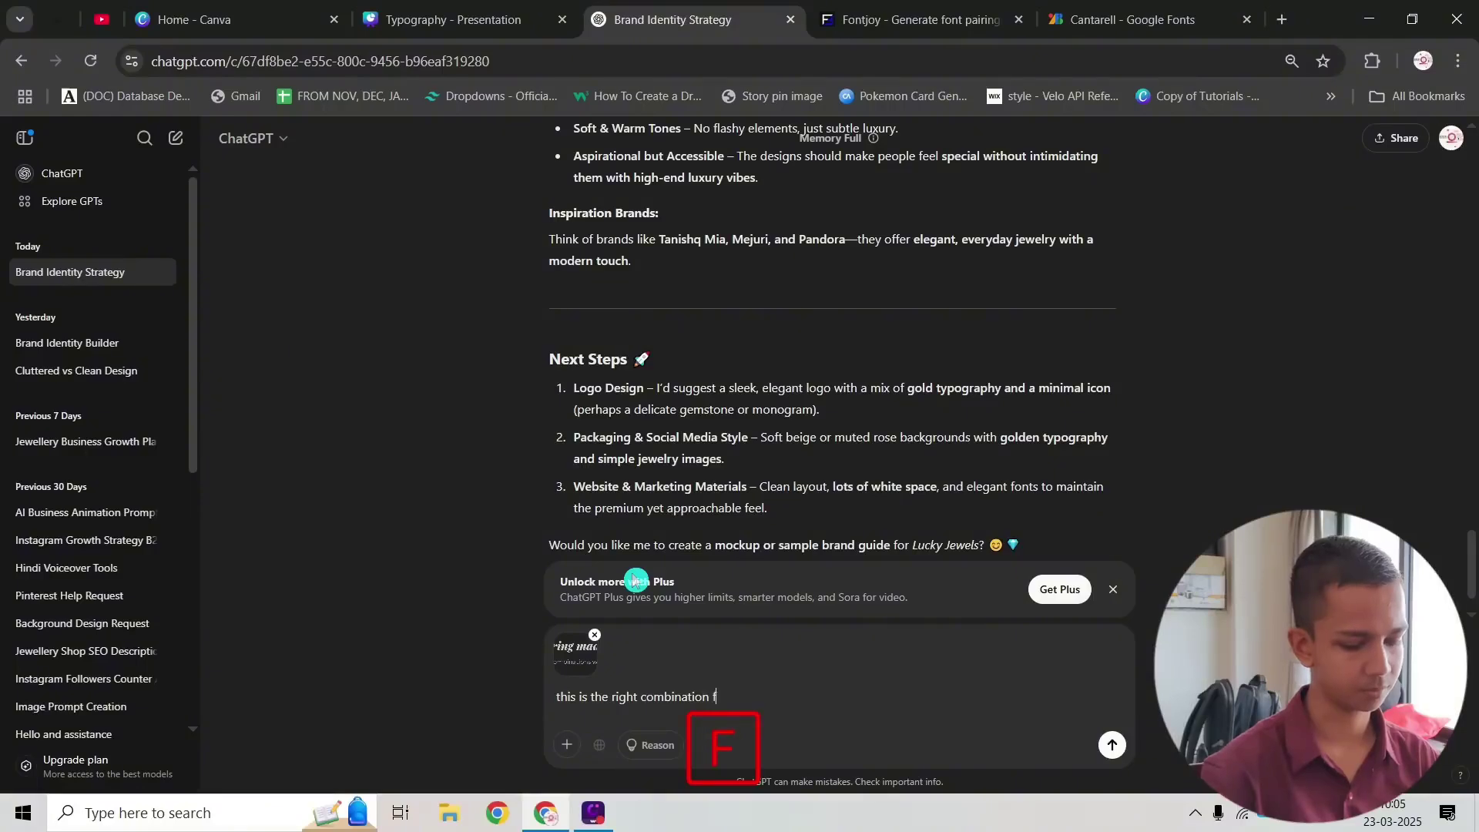
type("or my brand?")
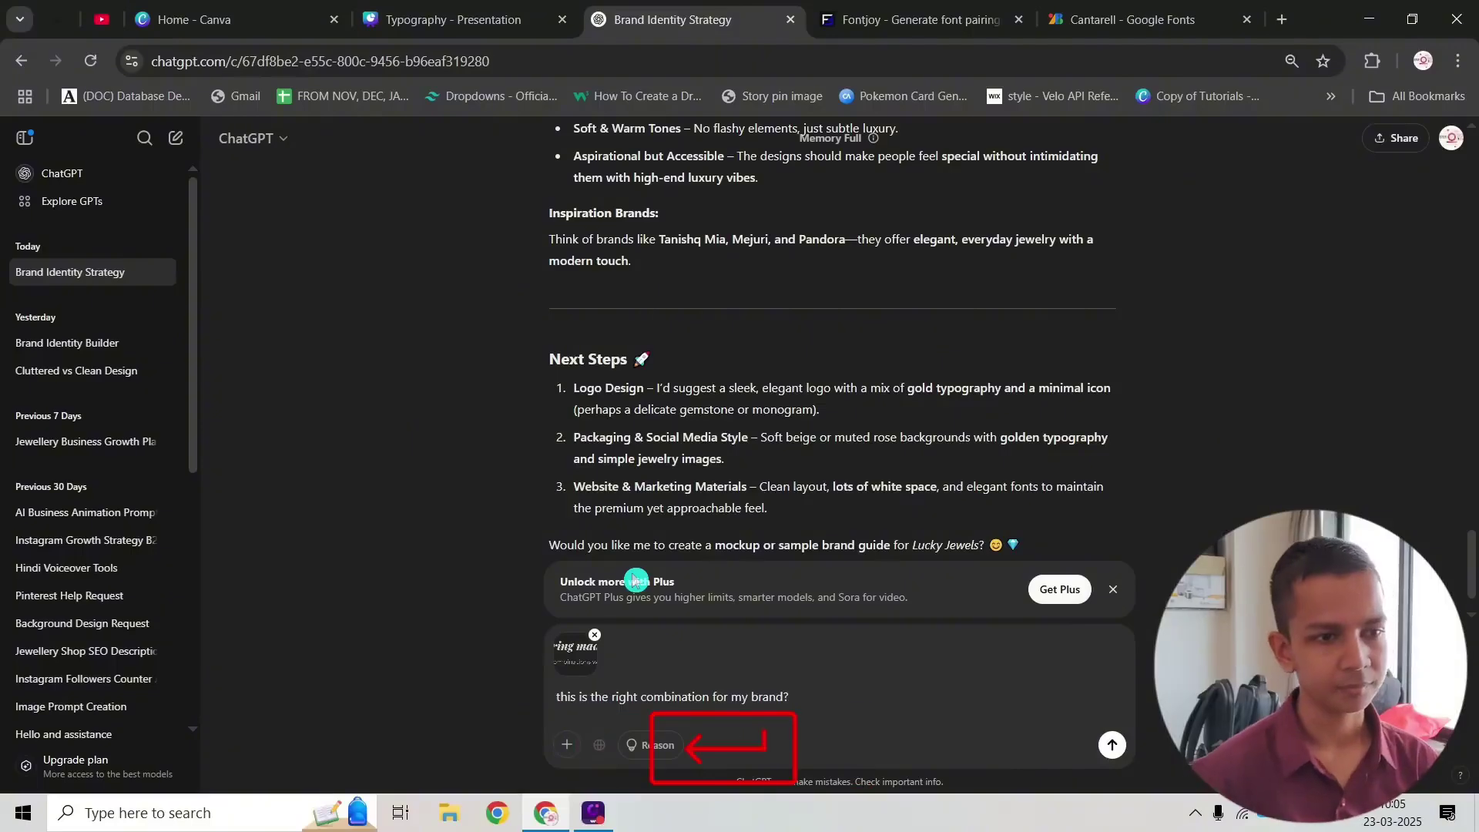
key("Return")
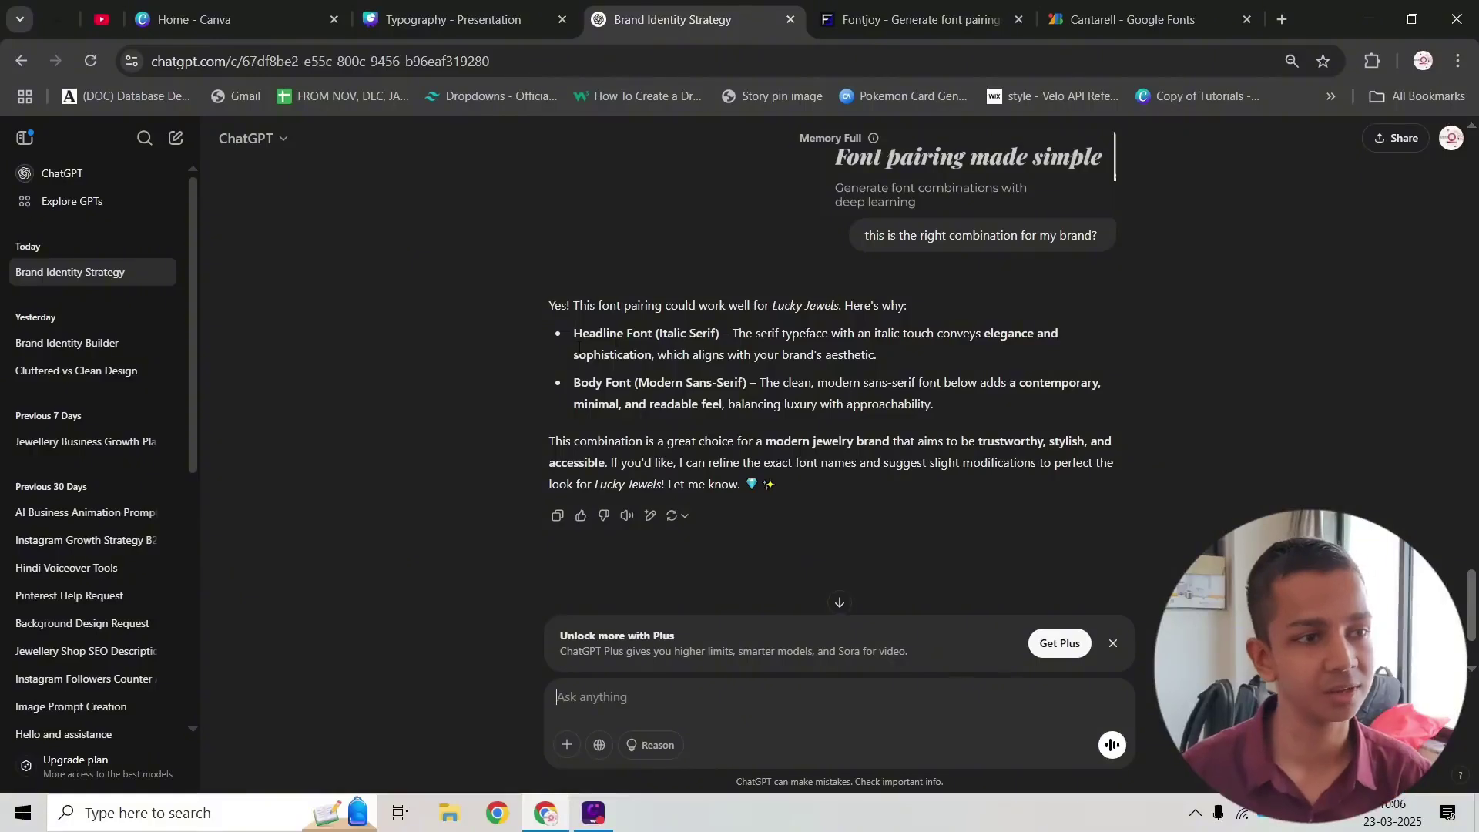
Step: Read ChatGPT's assessment of the headline font and the body font for the Lucky Jewels brand
left_click_drag(732, 333, 895, 358)
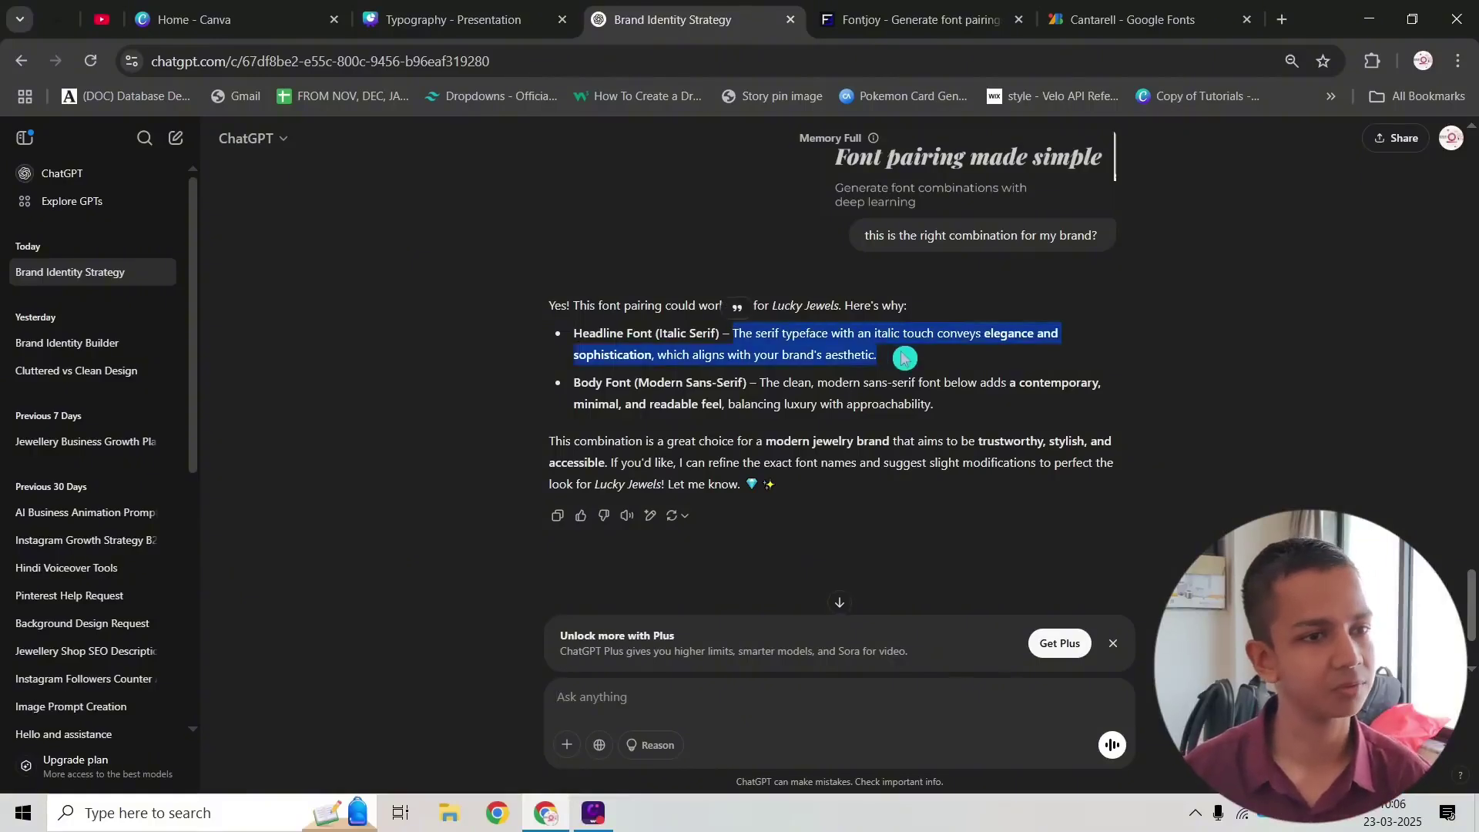
left_click(919, 358)
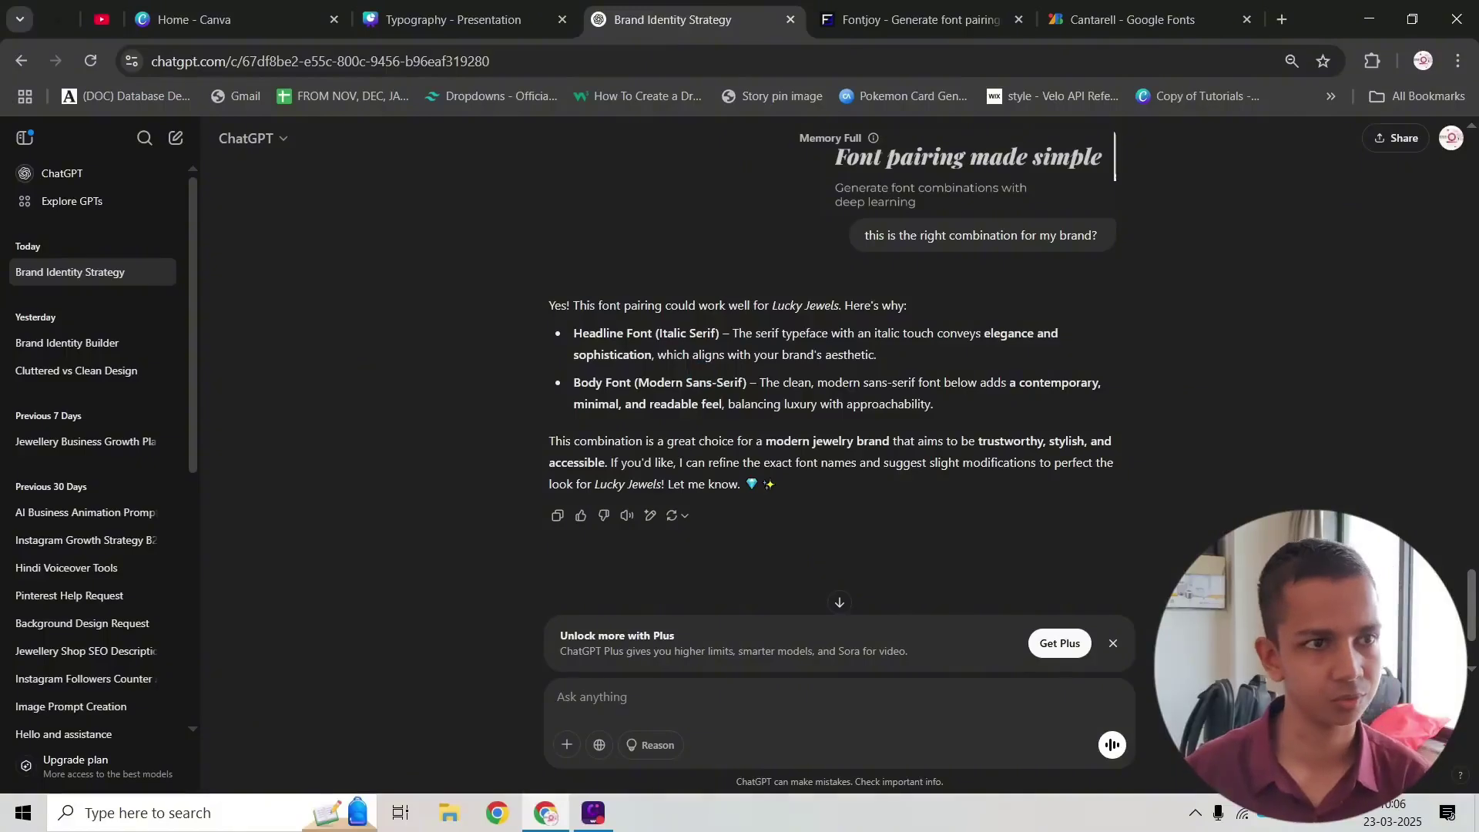
left_click_drag(572, 391, 955, 416)
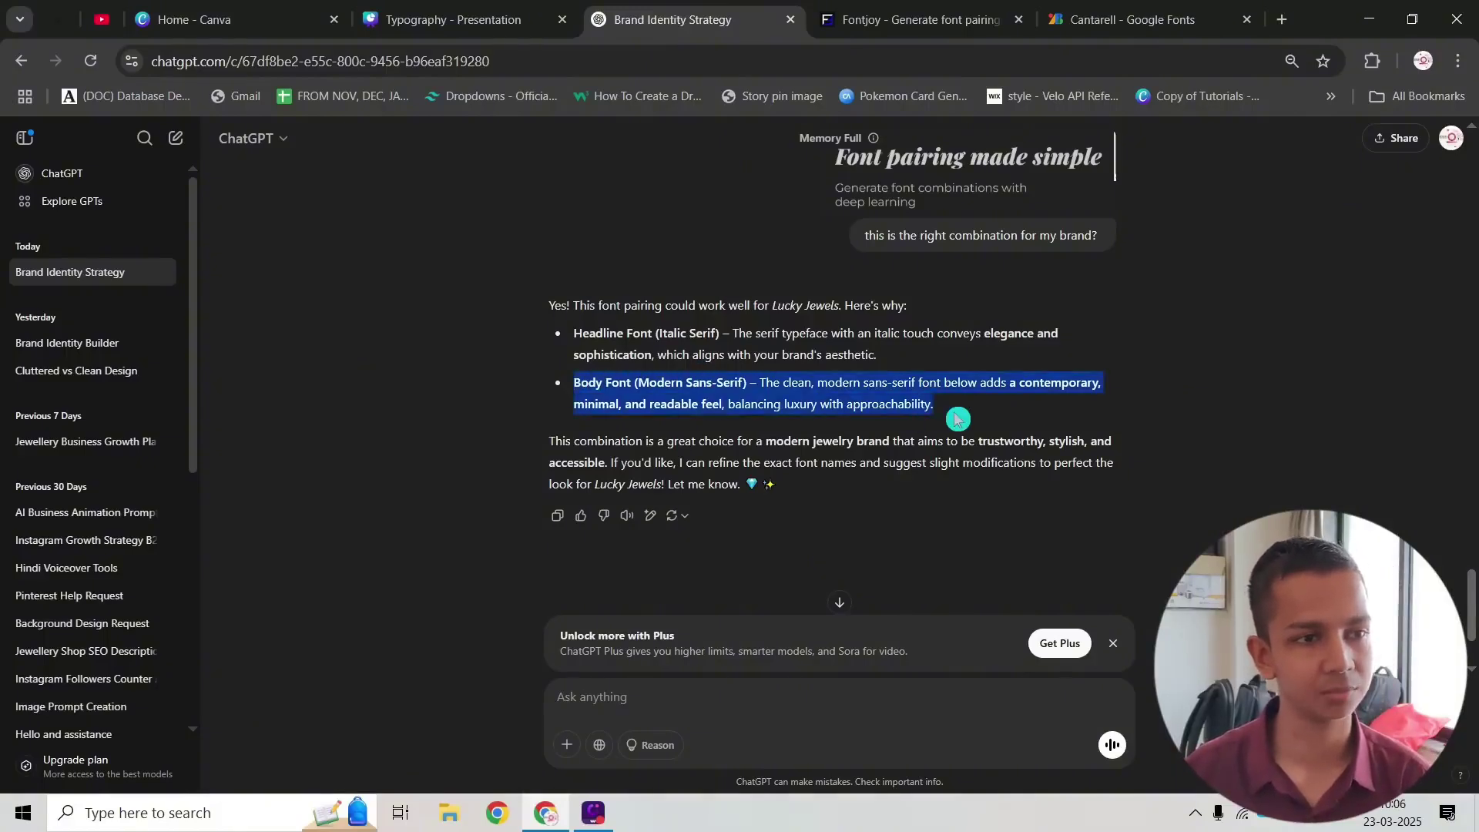
left_click(787, 383)
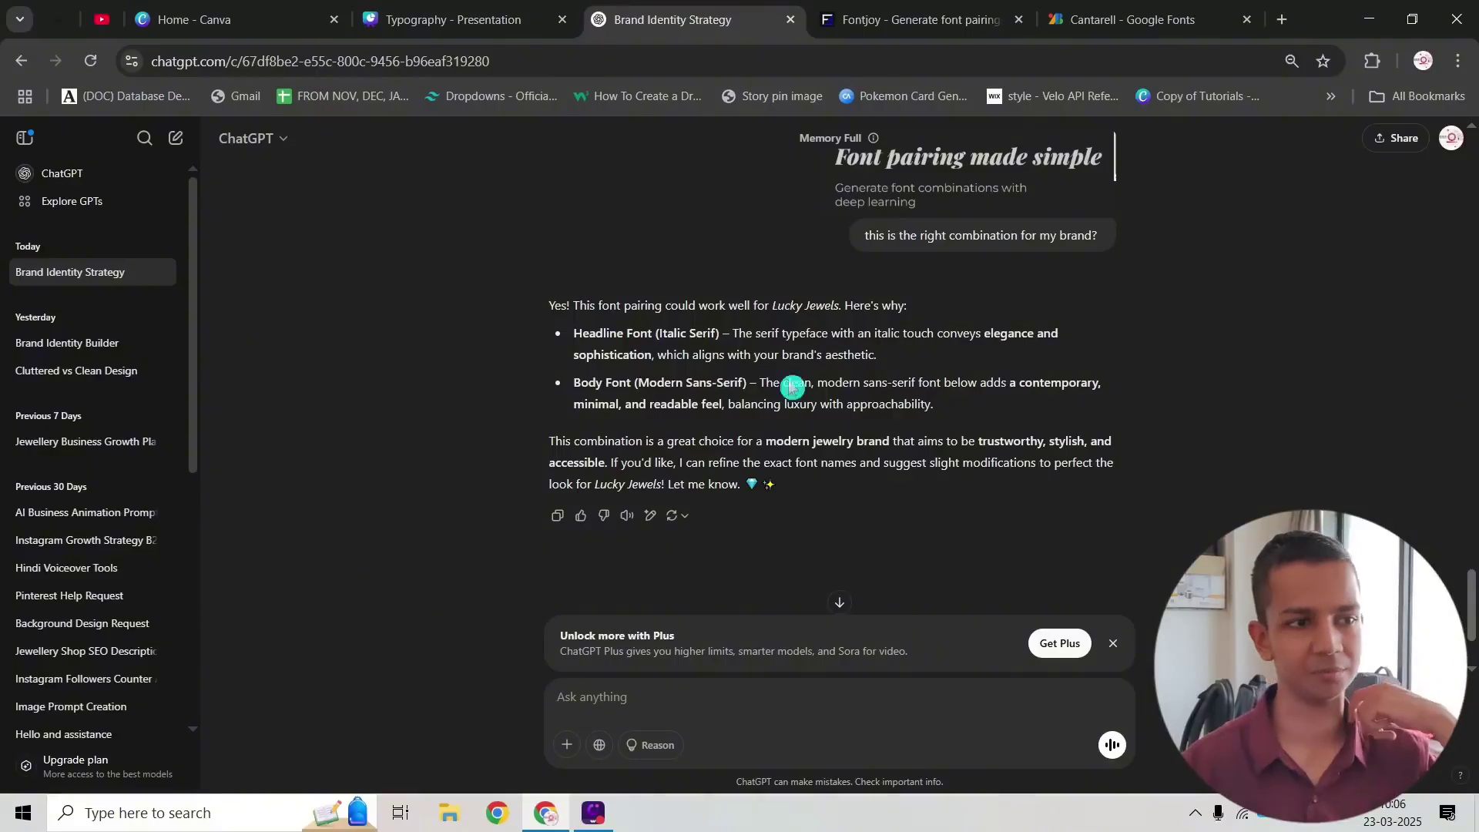
left_click(697, 437)
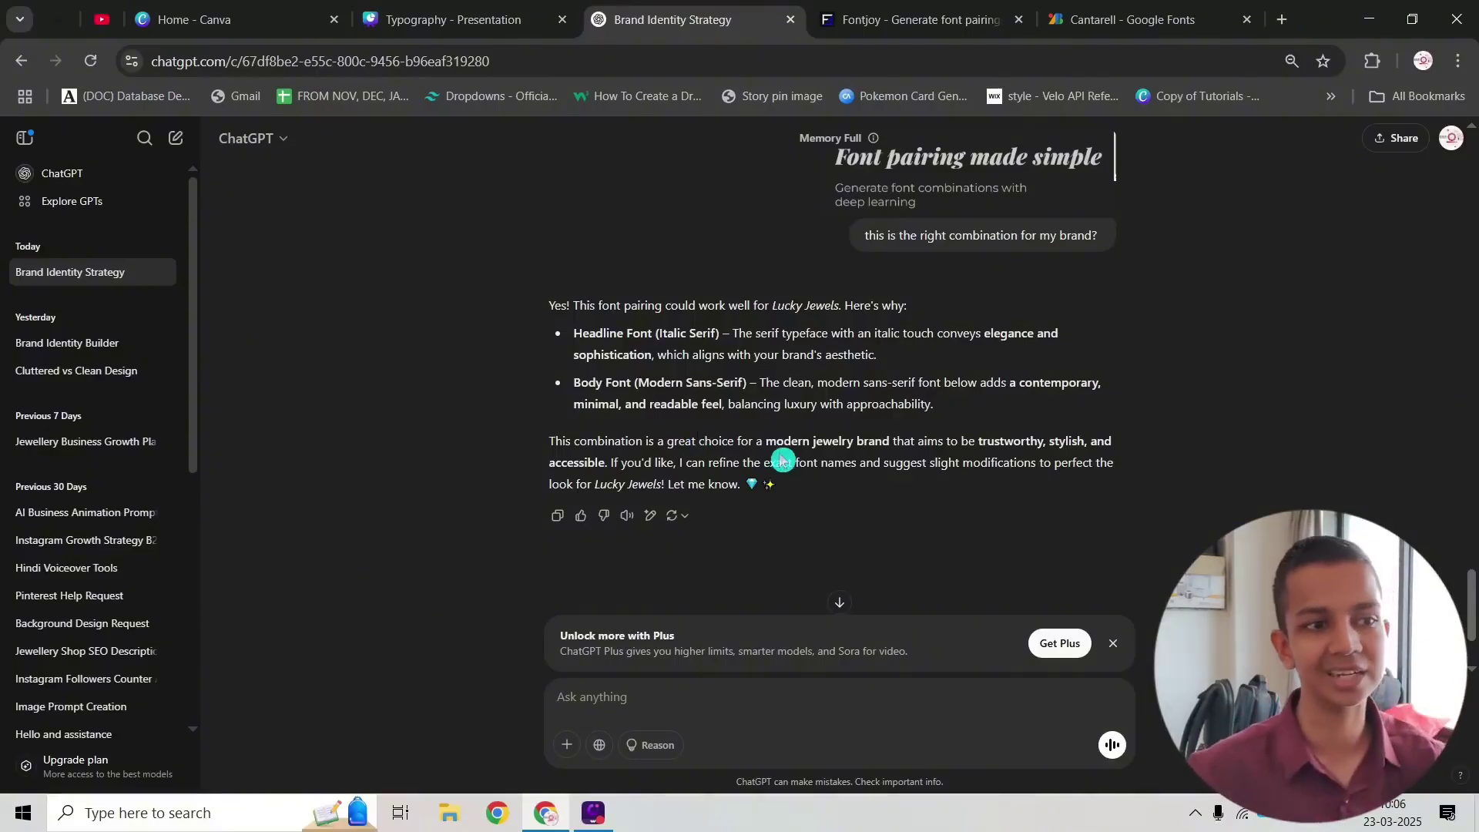
scroll(781, 458, "up", 3)
scroll(781, 458, "down", 4)
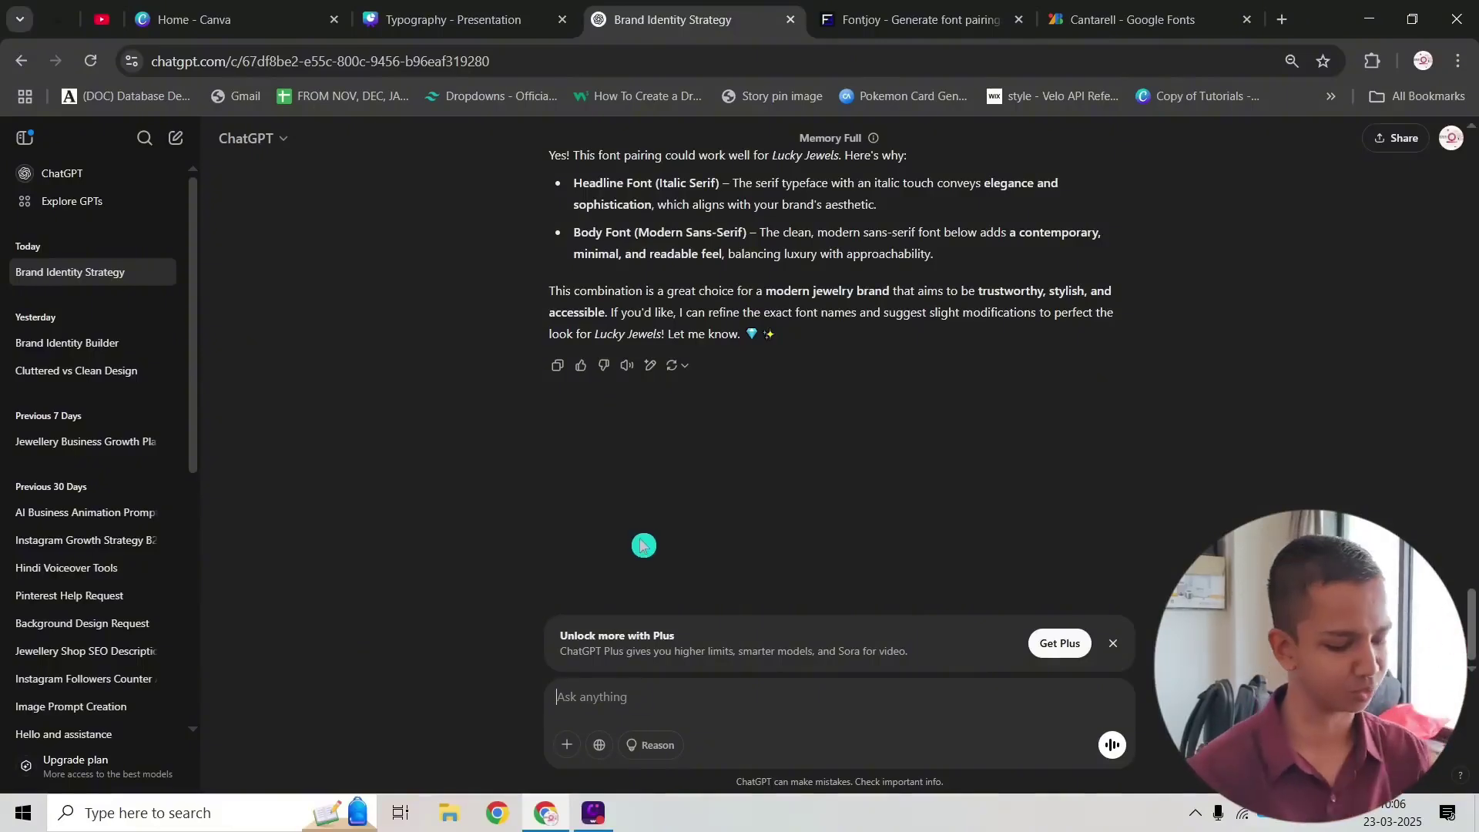
Step: Ask ChatGPT "can you show how this will look on a jewellery piece, can you create an image"
type("can you show how this will look ")
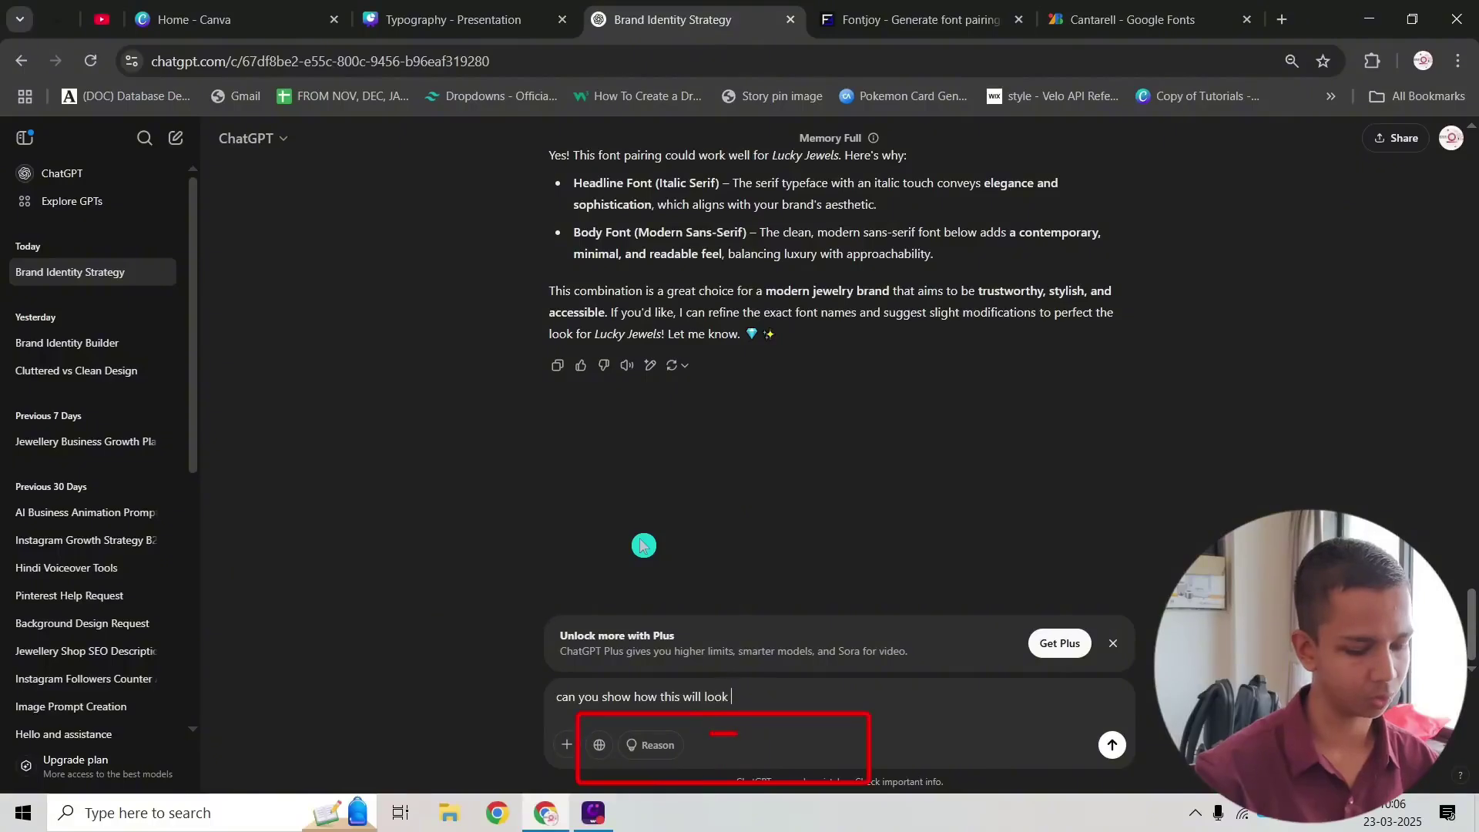
type("on a jeweller")
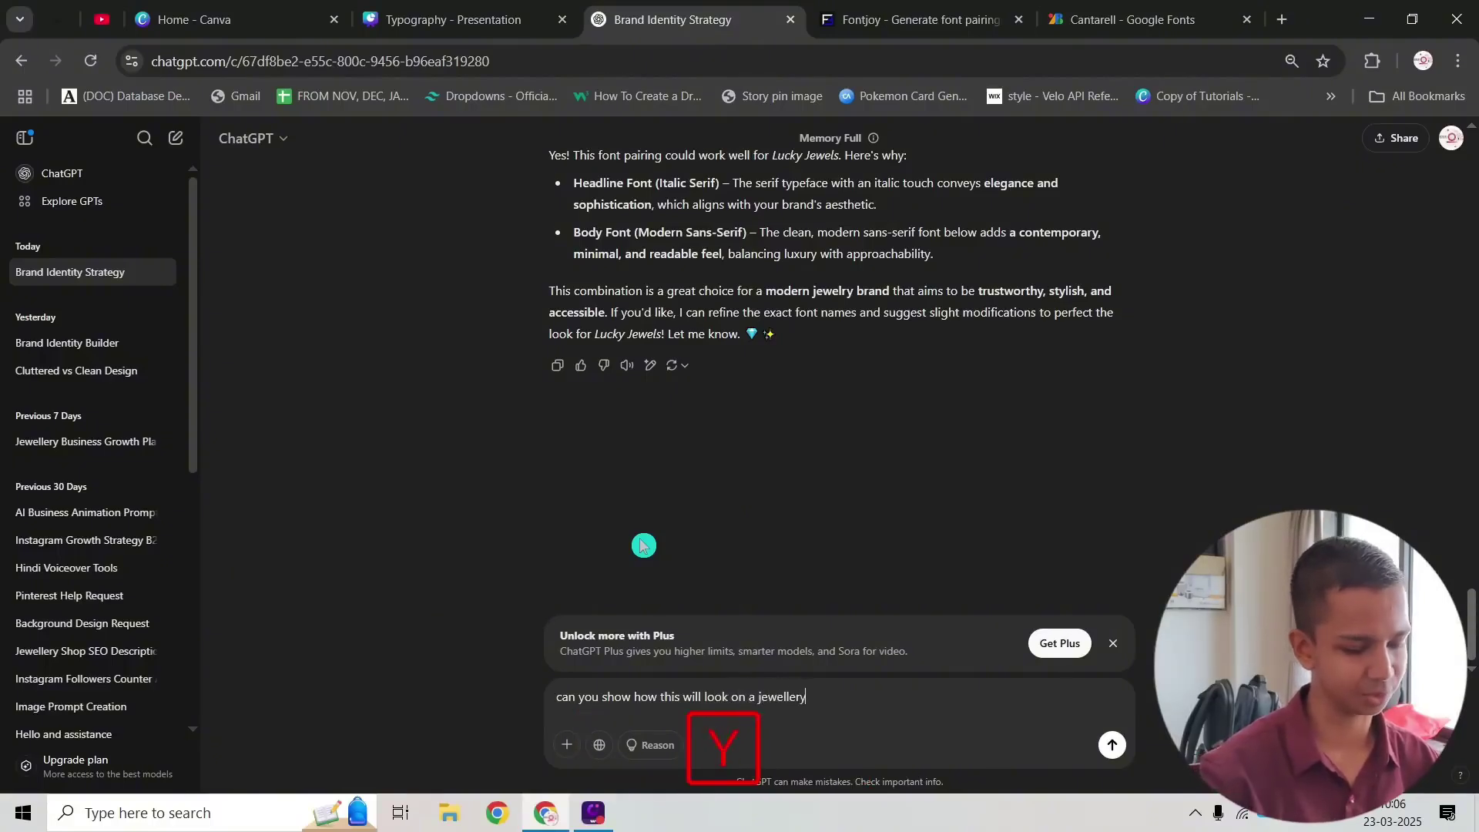
type("y piece, can you c")
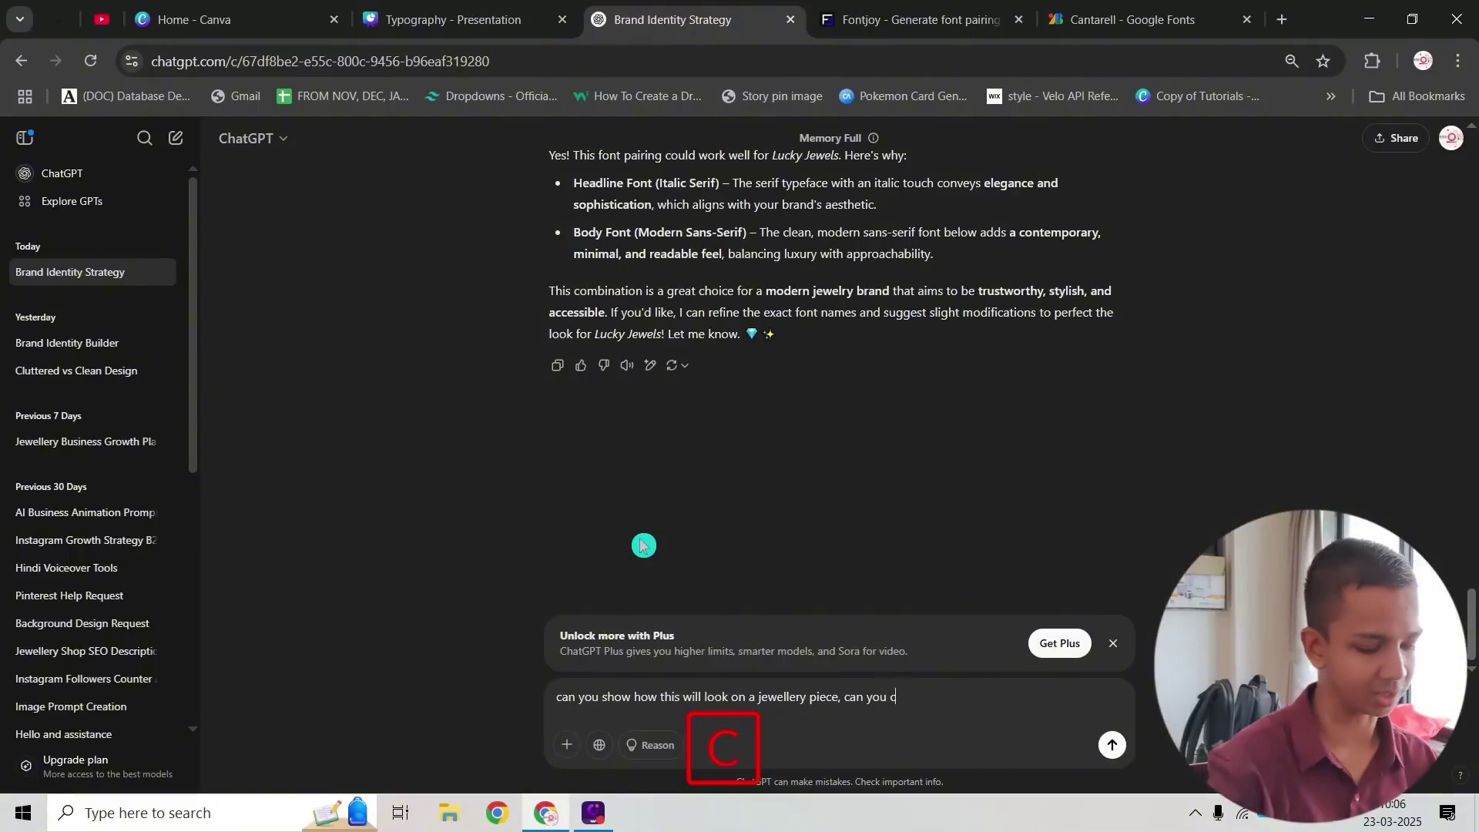
type("reate an i")
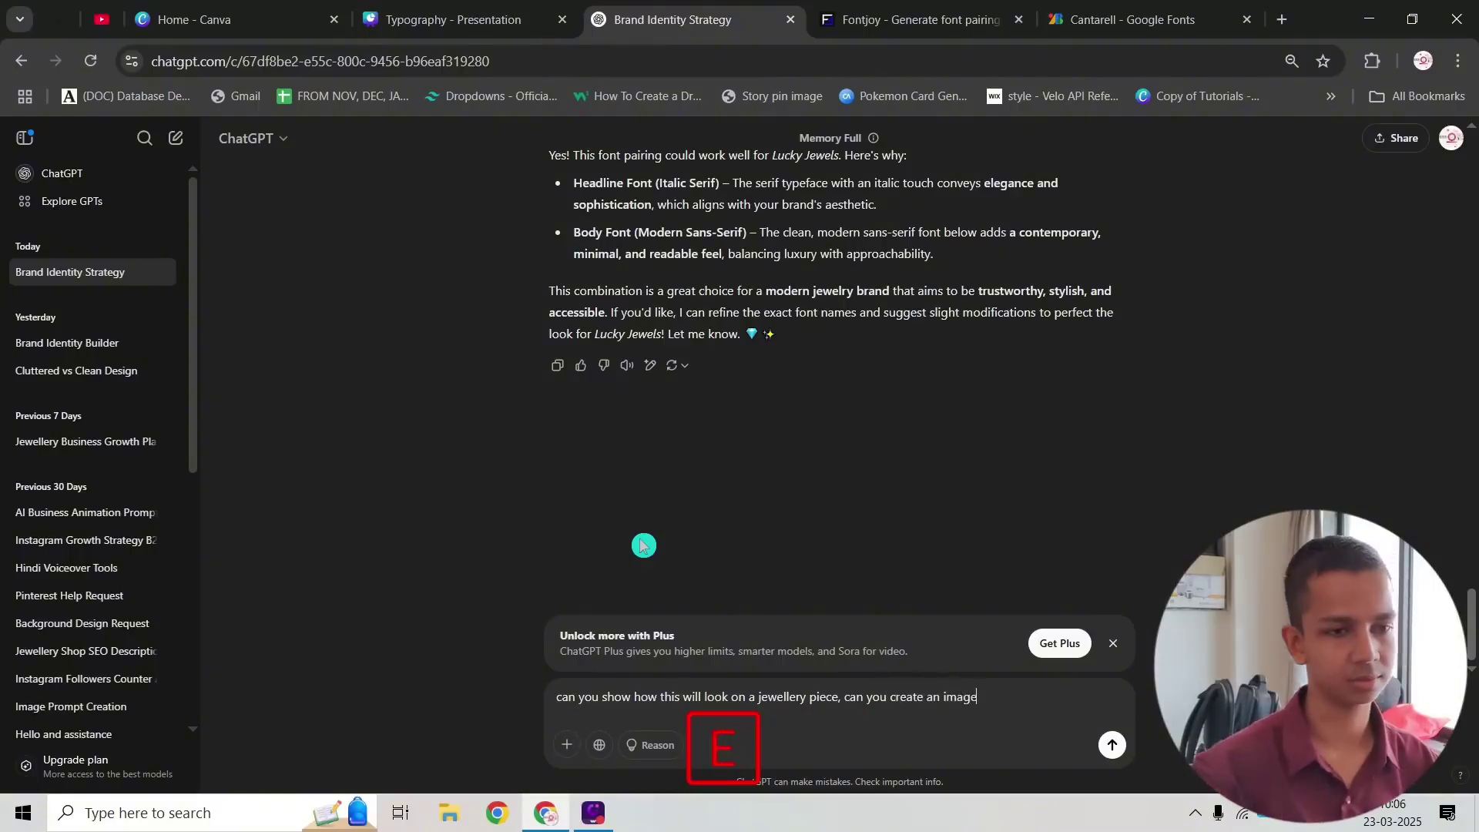
type("mage")
key("Return")
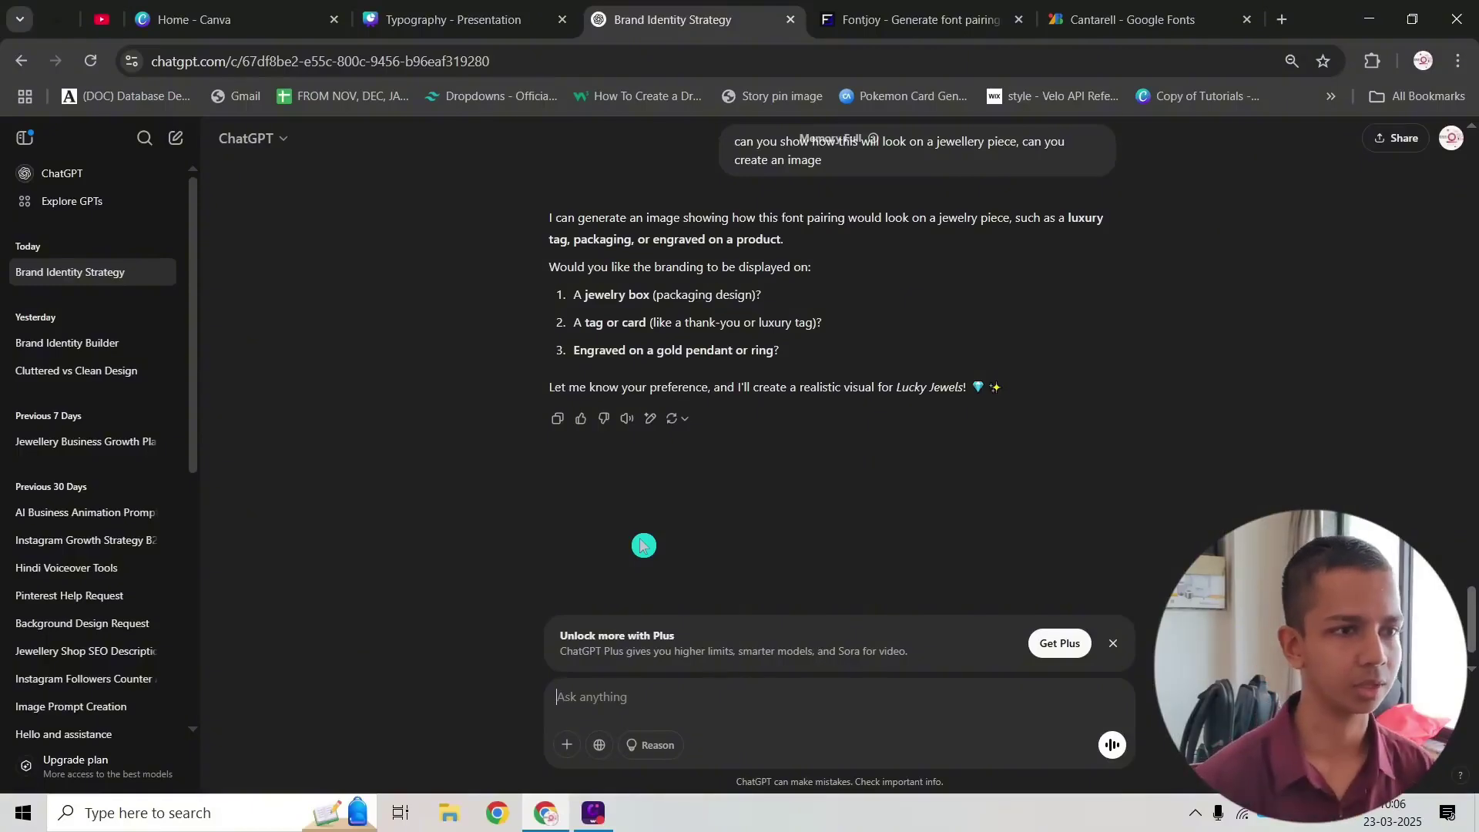
Step: Reply "please generate" to ChatGPT and review the Lucky Jewels image it produces
type("please generate")
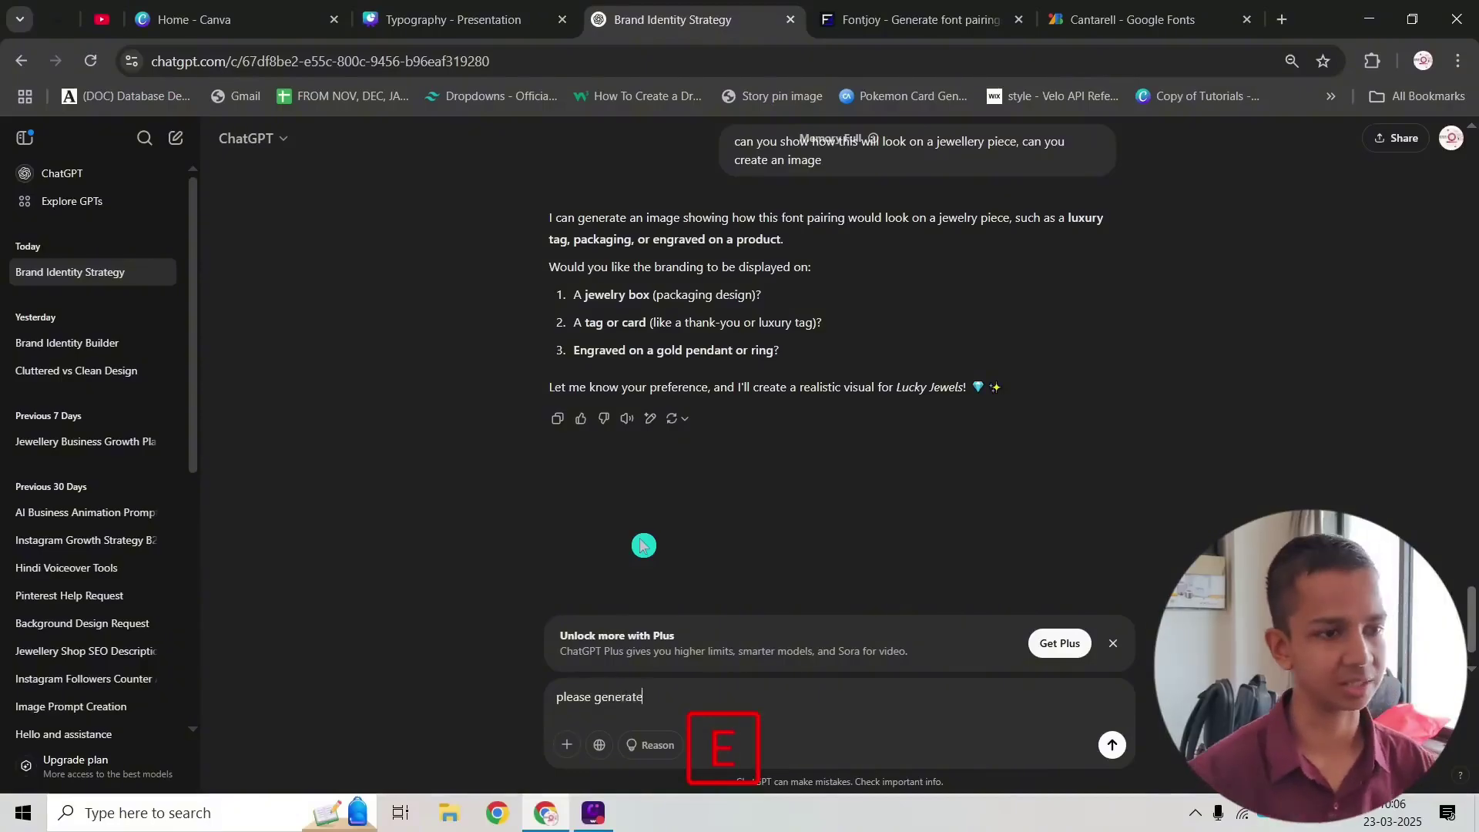
key("Return")
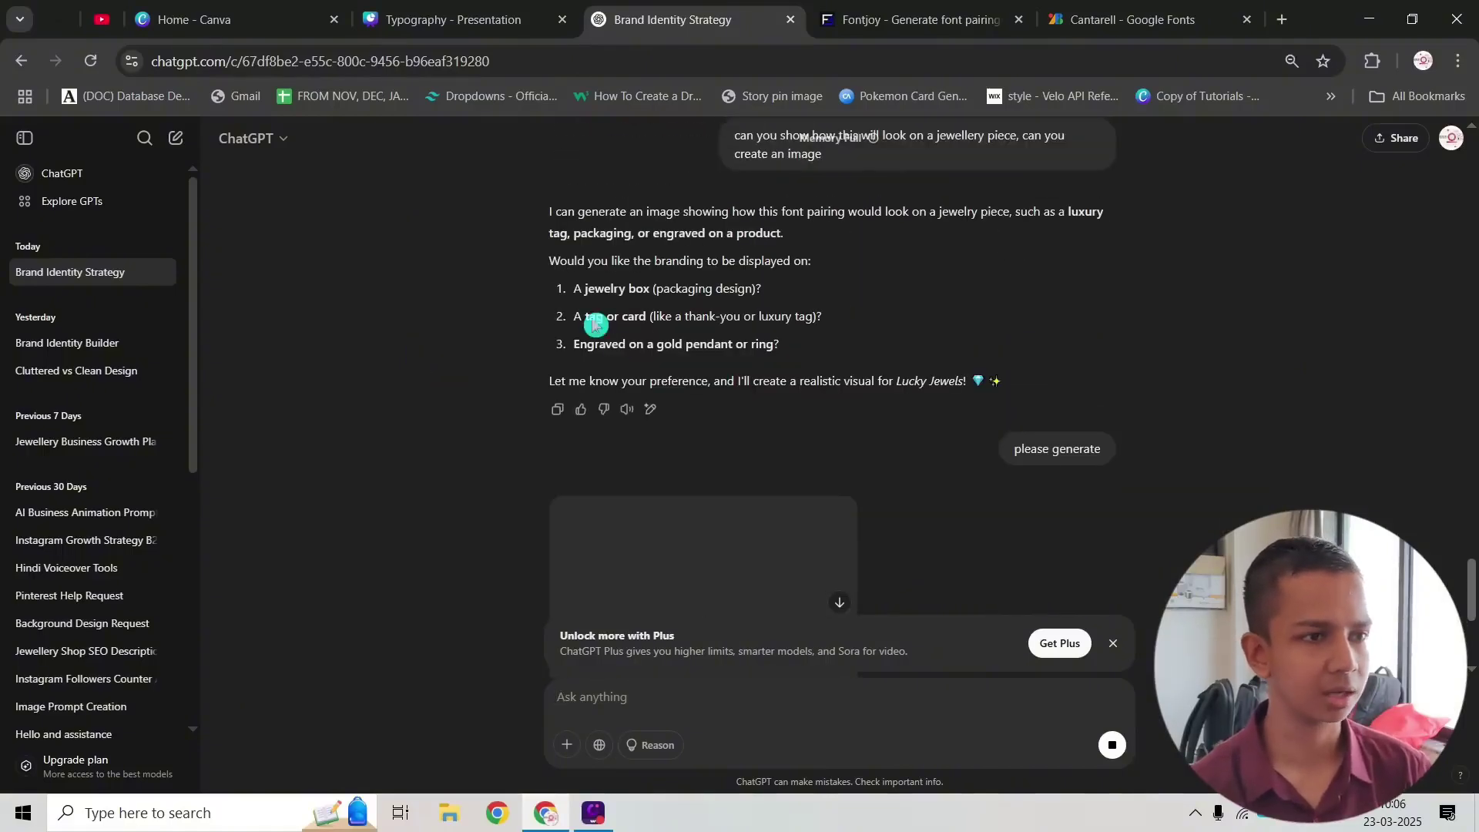
left_click_drag(746, 212, 1035, 212)
left_click(478, 323)
scroll(478, 324, "down", 5)
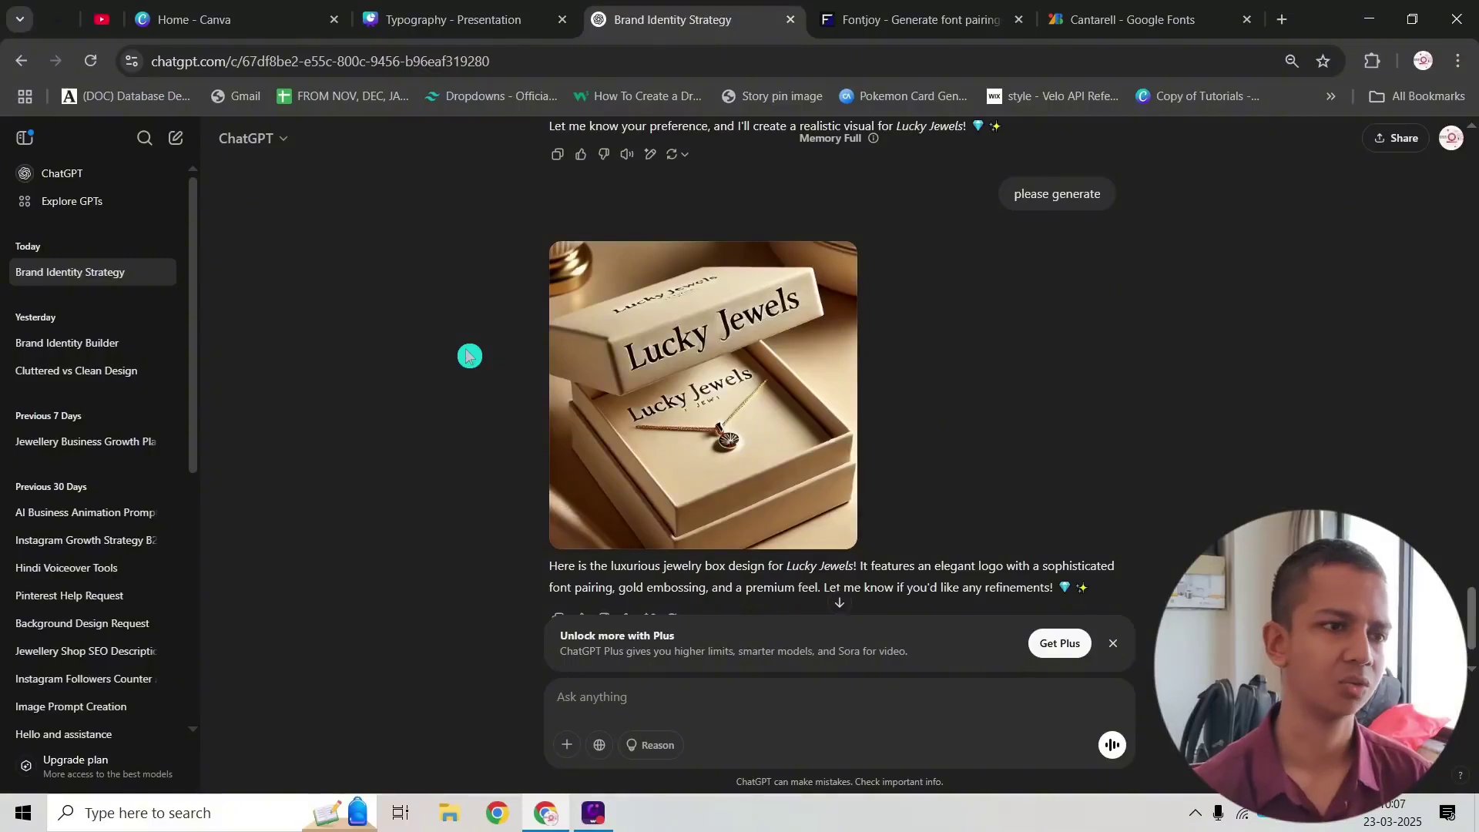
scroll(452, 419, "down", 2)
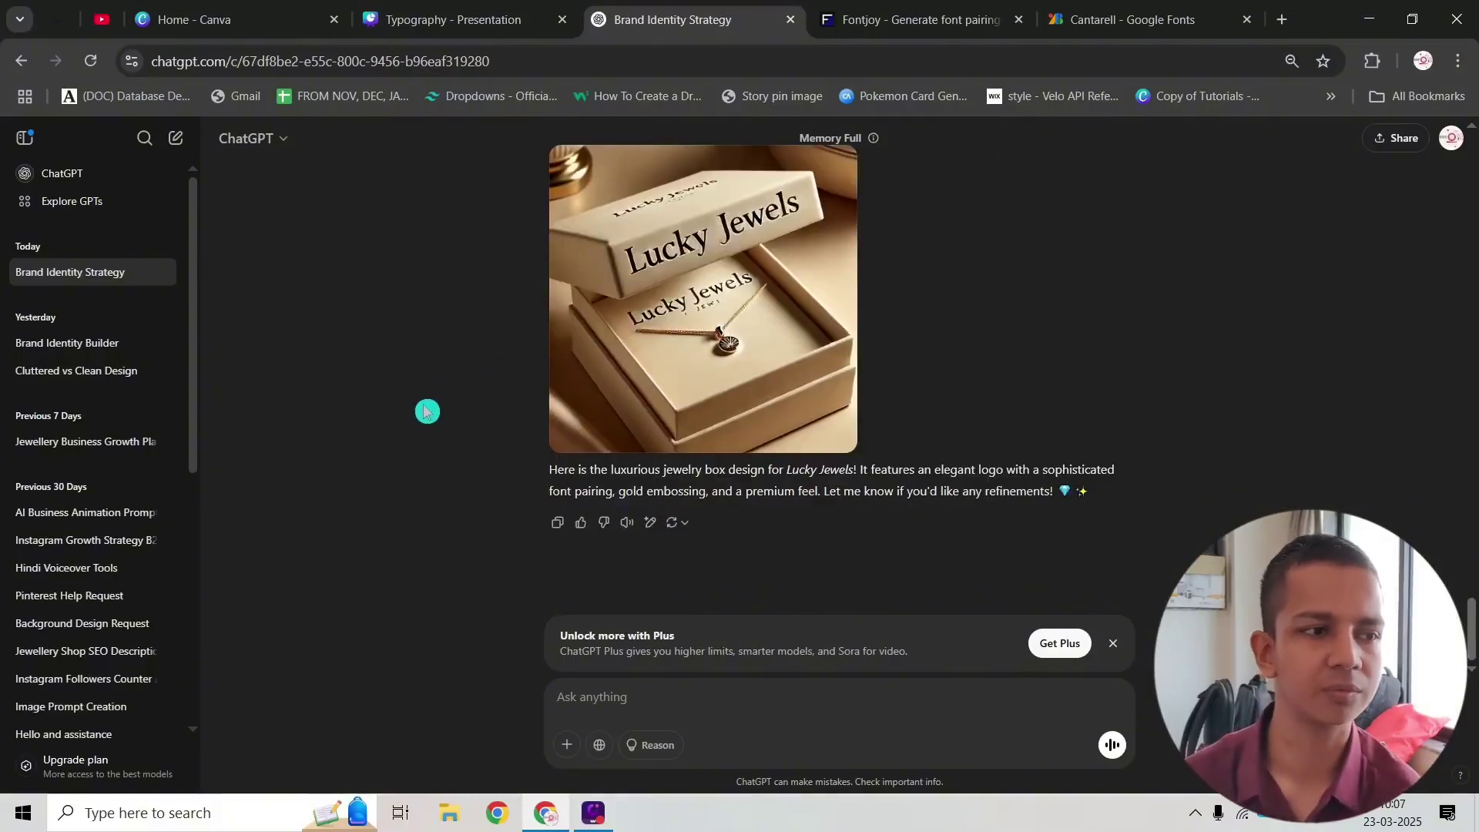
scroll(455, 412, "up", 2)
Step: Switch to the Canva Typography presentation and change the Borcelle heading on page 7 to Playfair Display by searching for "playfair"
left_click(458, 19)
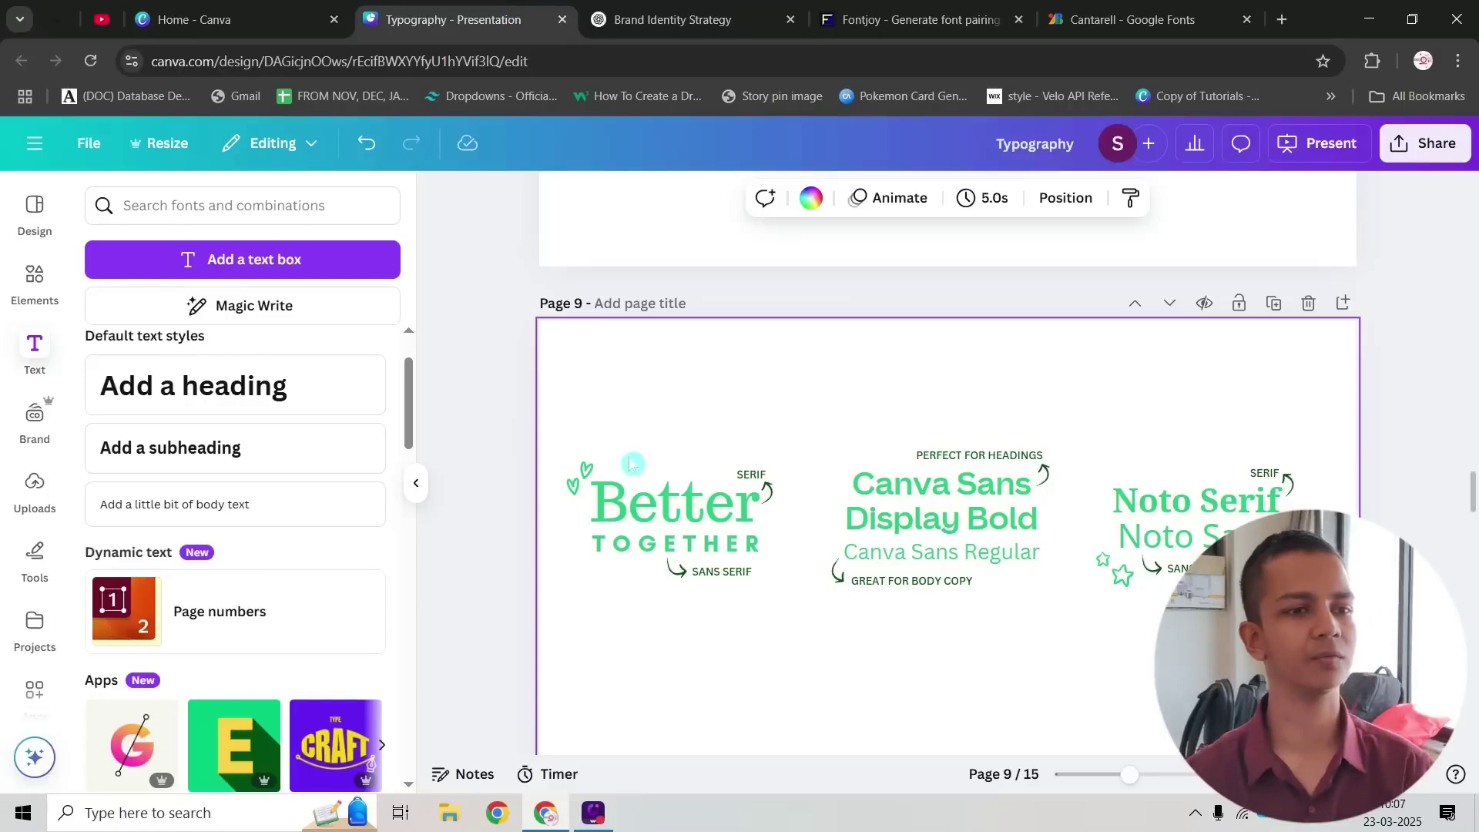
scroll(493, 406, "down", 1)
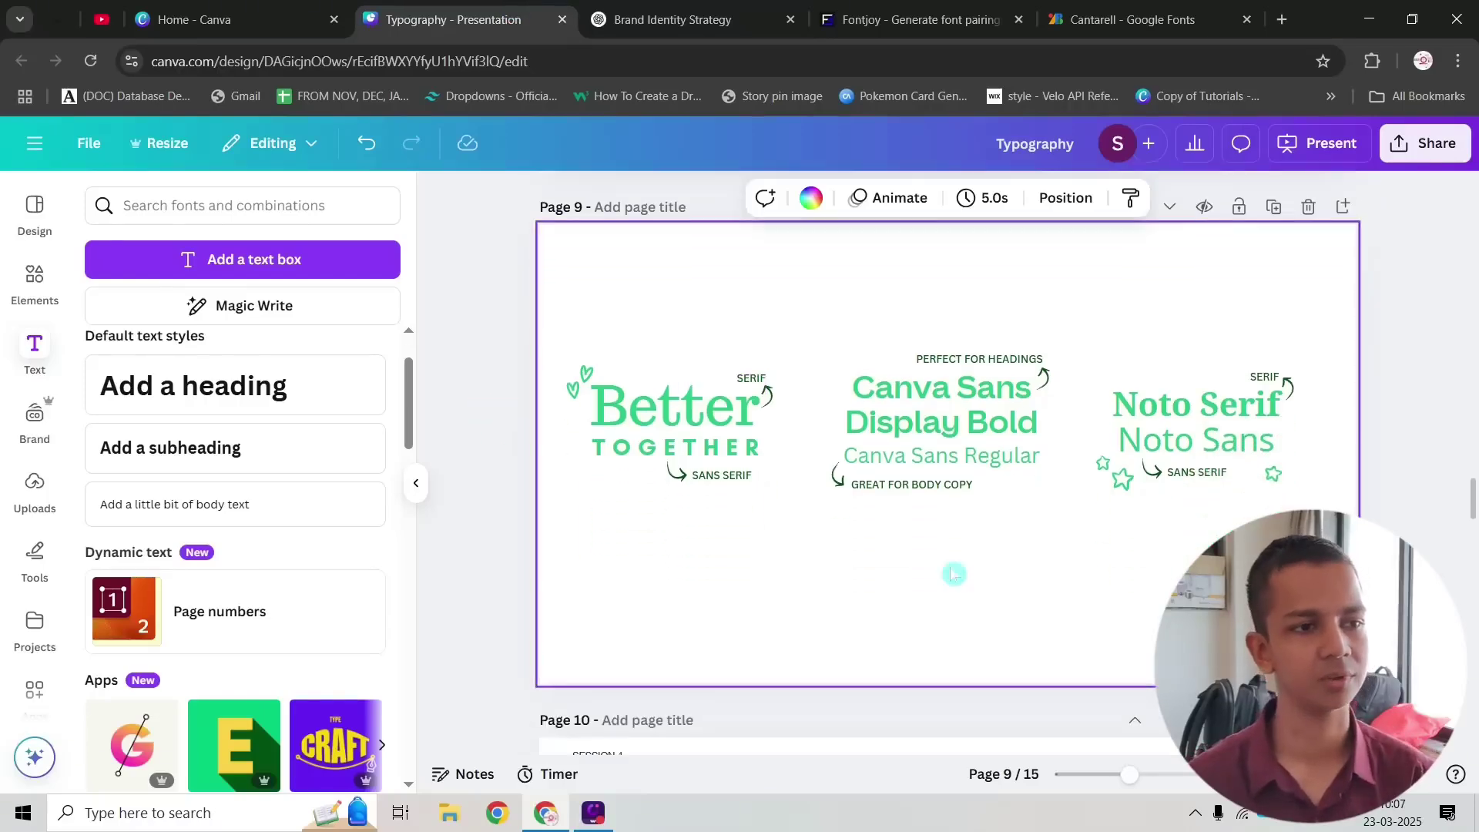
scroll(847, 512, "up", 4)
scroll(932, 507, "up", 6)
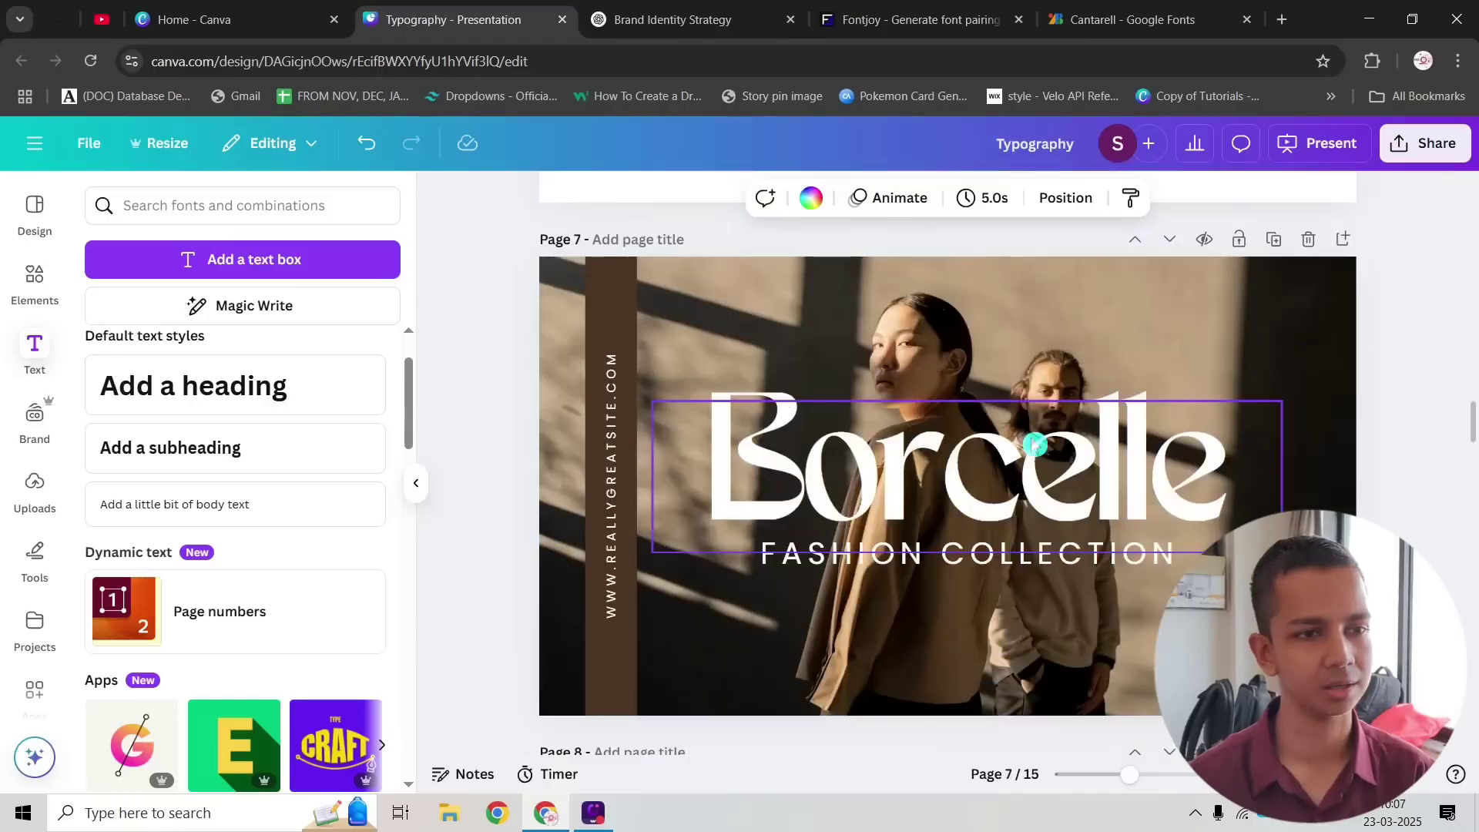
double_click(1032, 443)
left_click(562, 198)
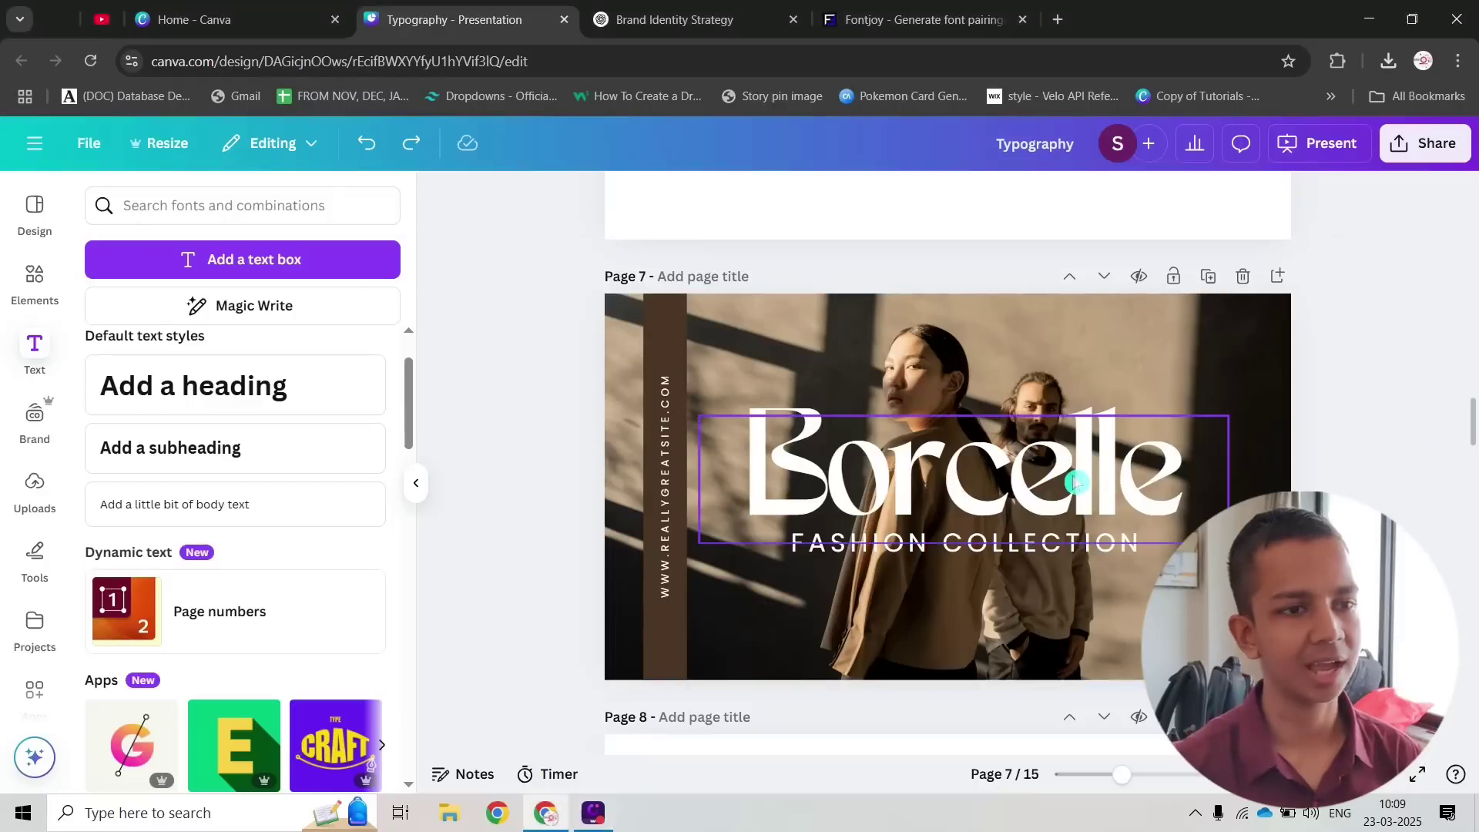
left_click(574, 198)
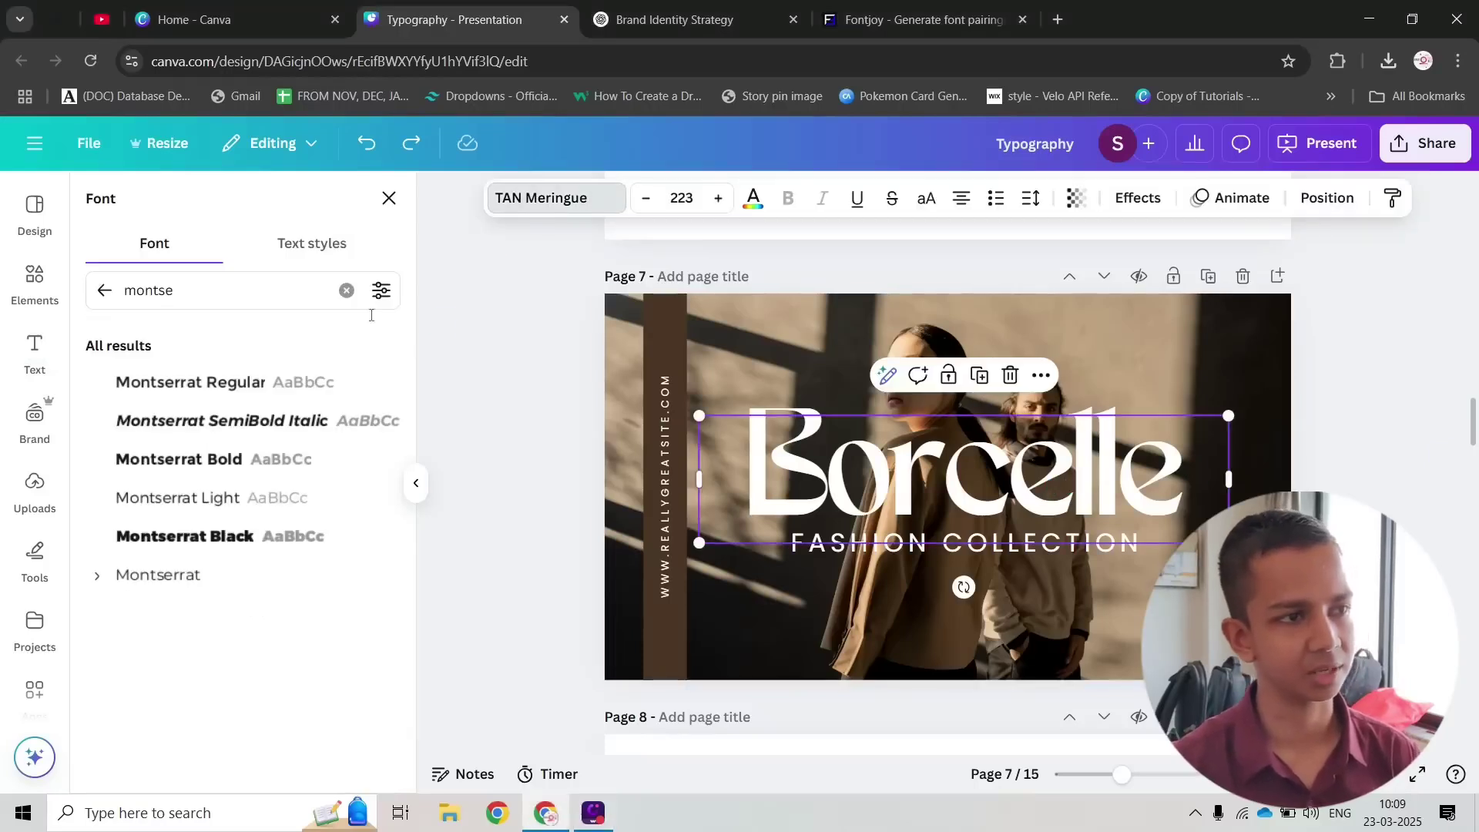
left_click_drag(178, 290, 77, 307)
type("playfair")
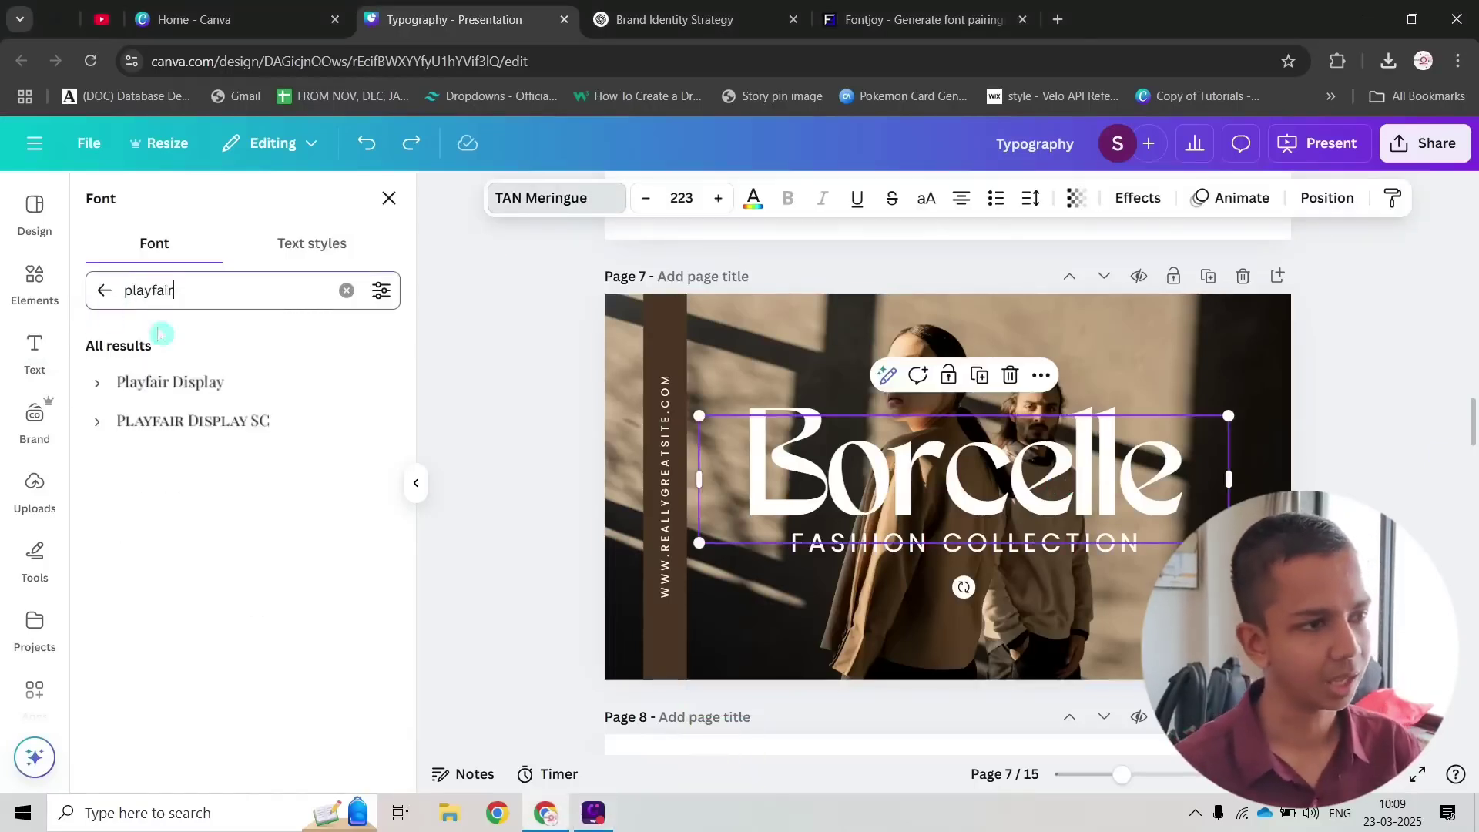
left_click(146, 387)
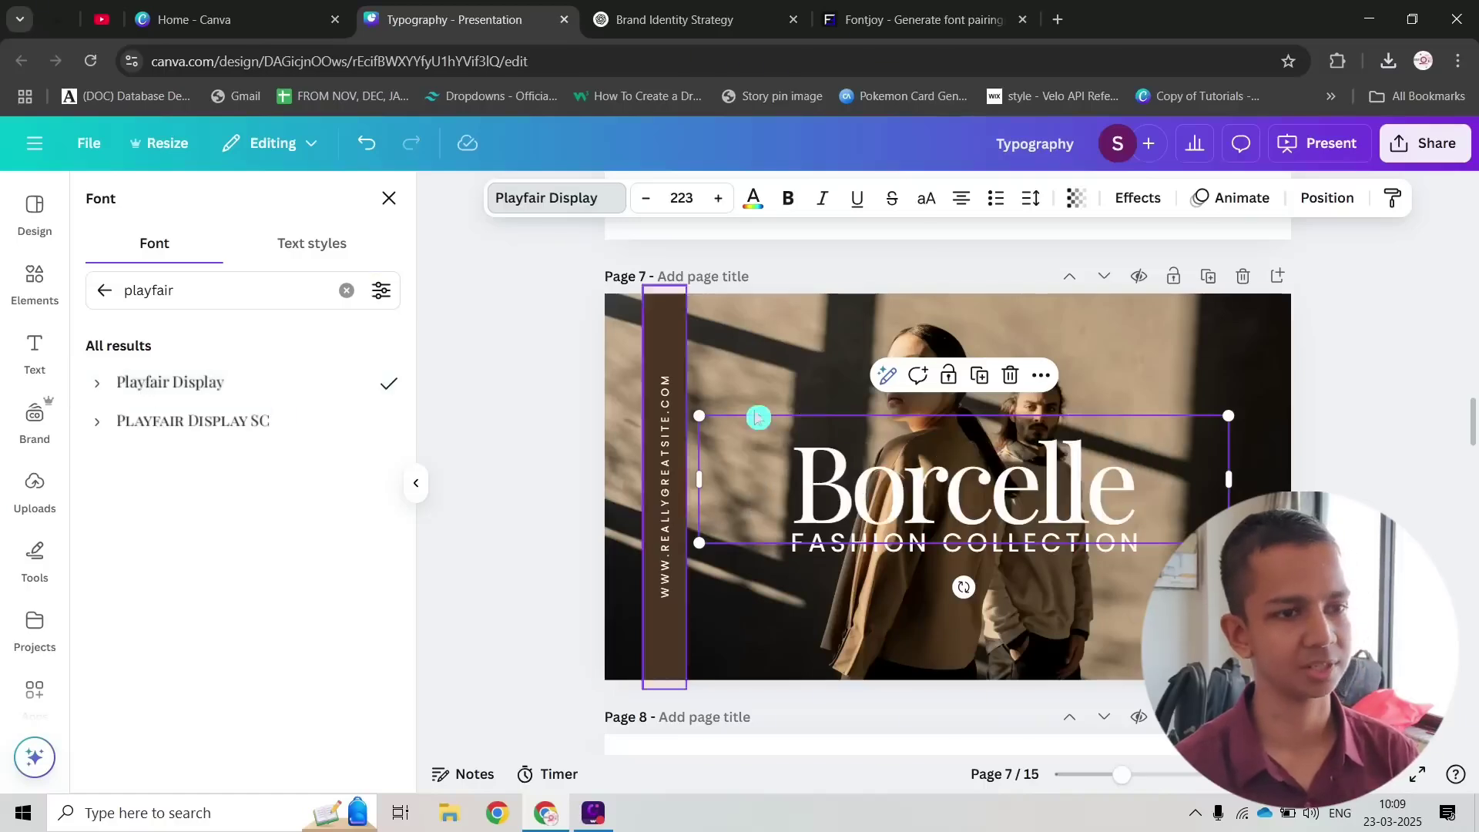
Step: Change the FASHION COLLECTION subheading on page 7 to Montserrat by searching the fonts for "montse"
left_click(1061, 548)
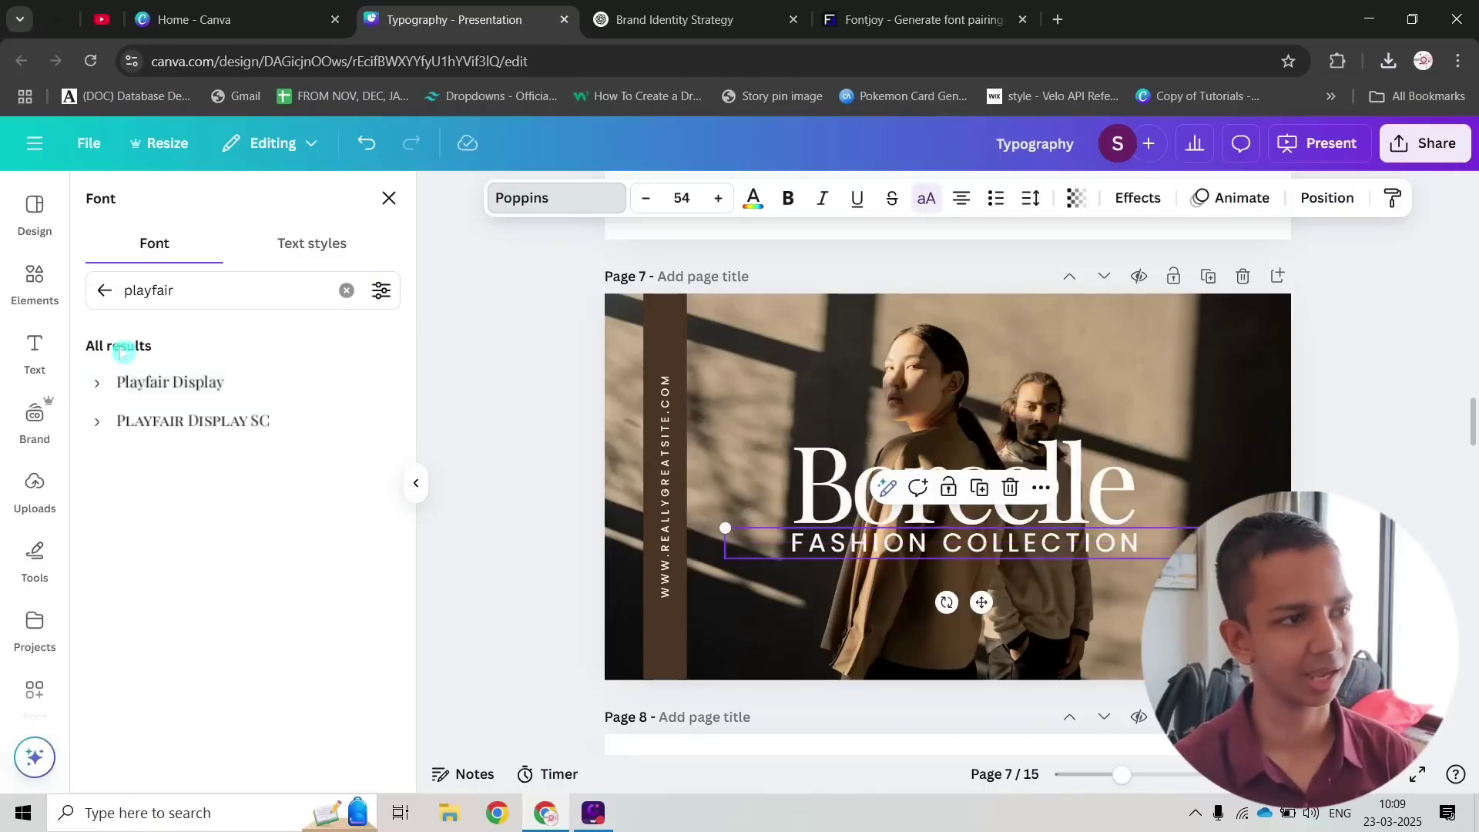
left_click_drag(176, 291, 75, 299)
type("montse")
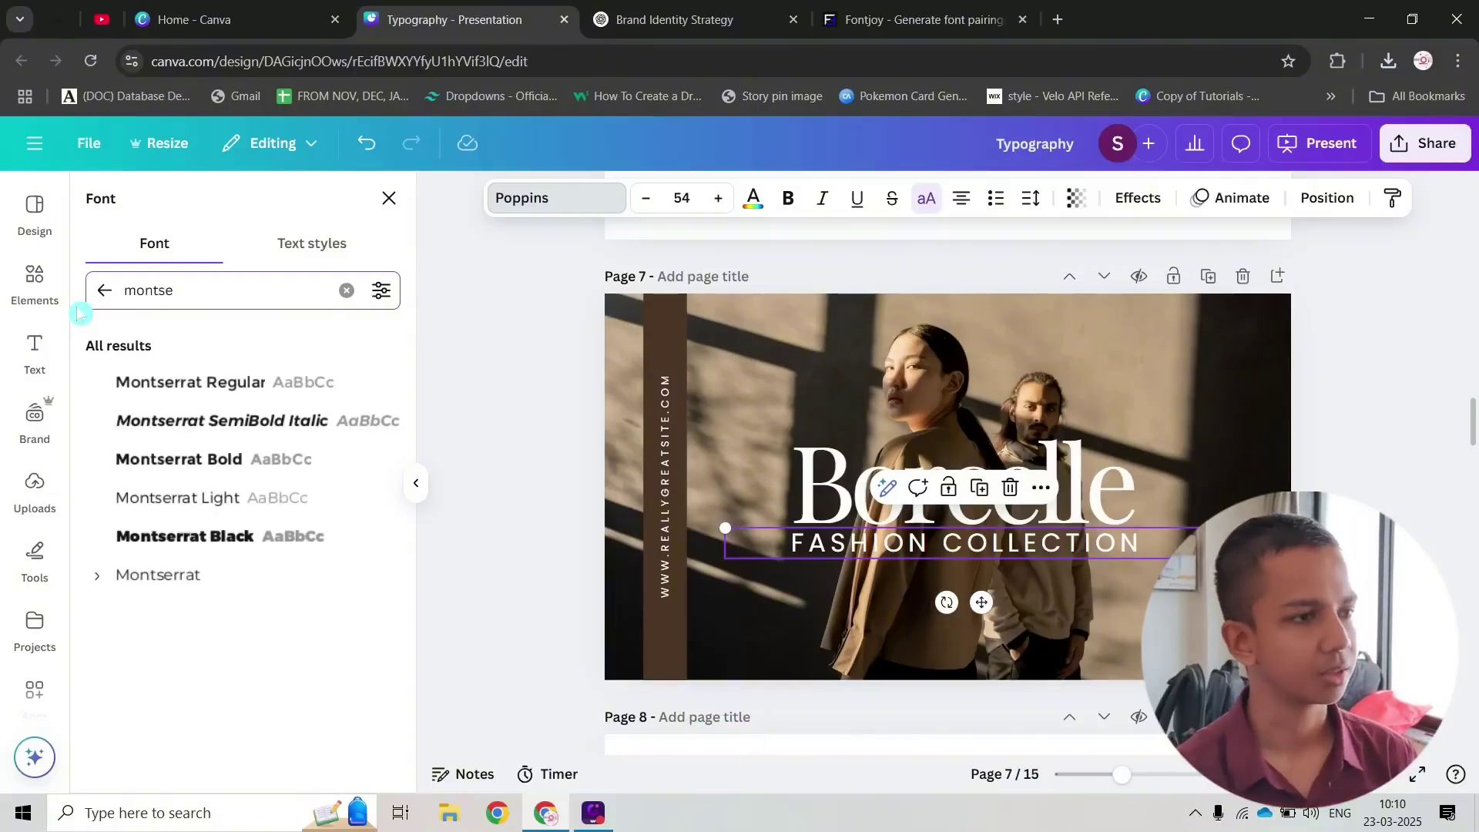
left_click(147, 575)
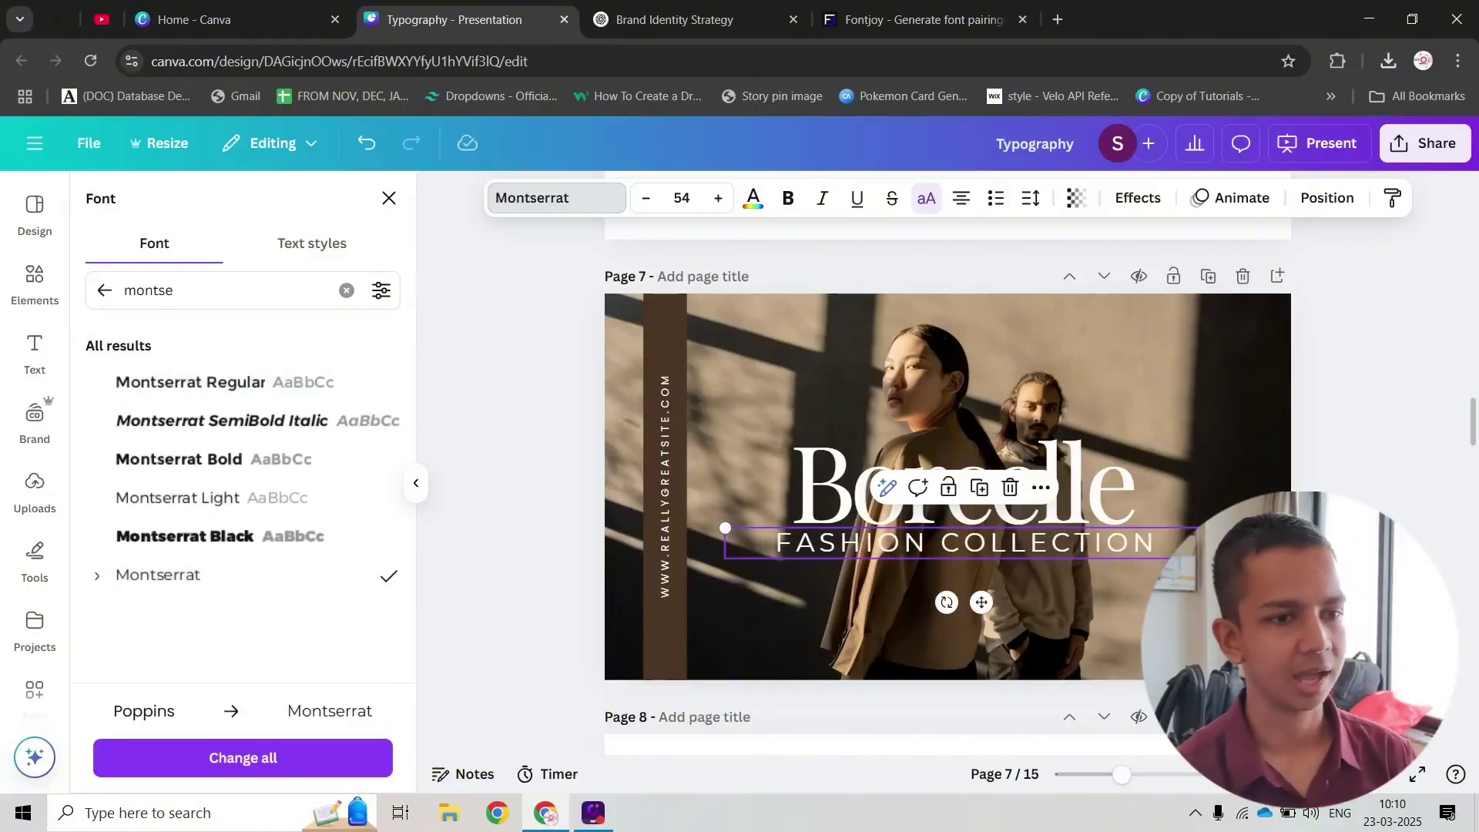
left_click(1382, 508)
Step: Move the Borcelle heading slightly upward, away from the FASHION COLLECTION subheading, and clear the selection
left_click(1032, 524)
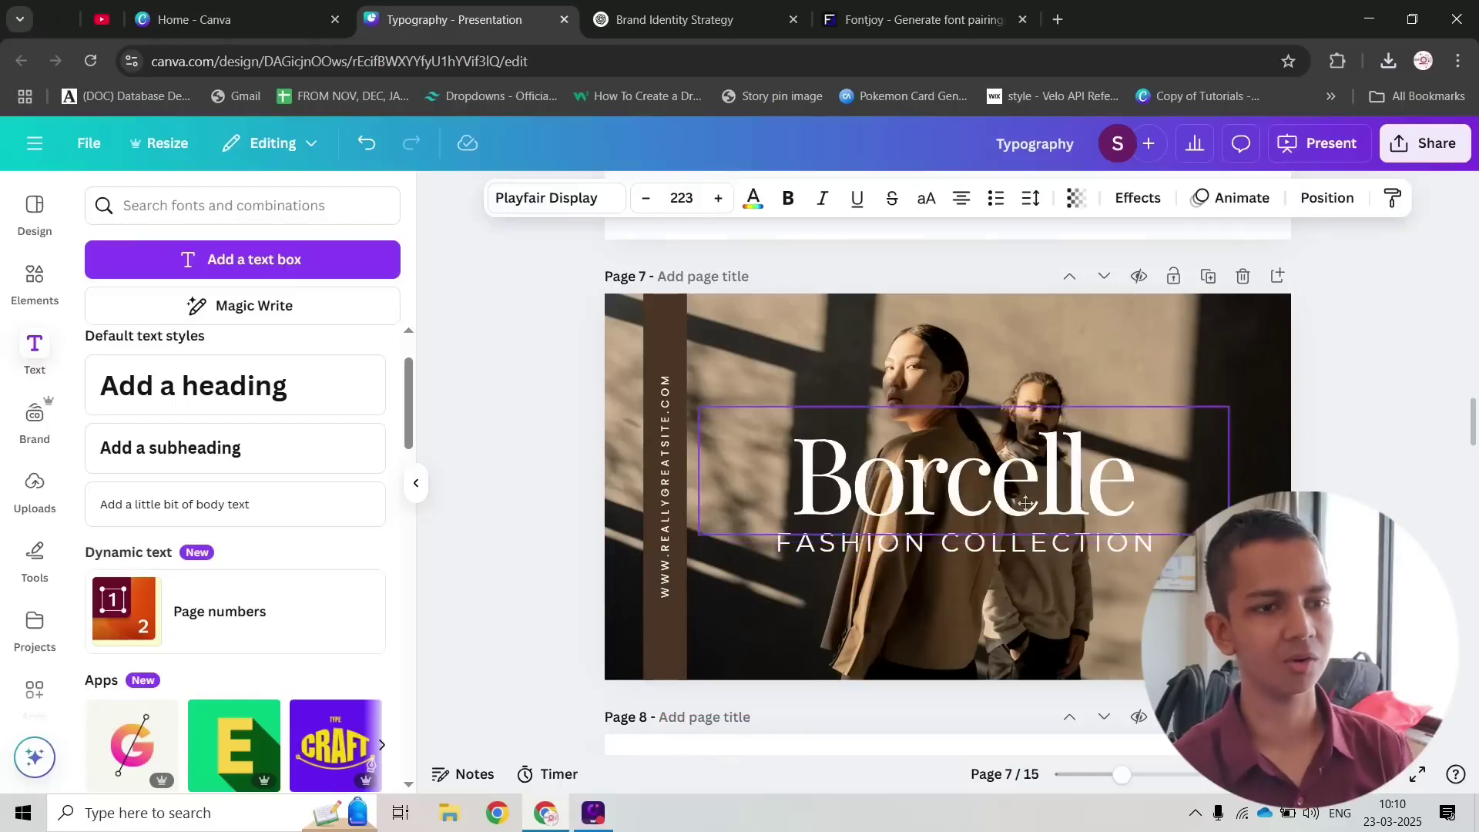
key("Escape")
left_click_drag(1360, 418, 943, 568)
key("Escape")
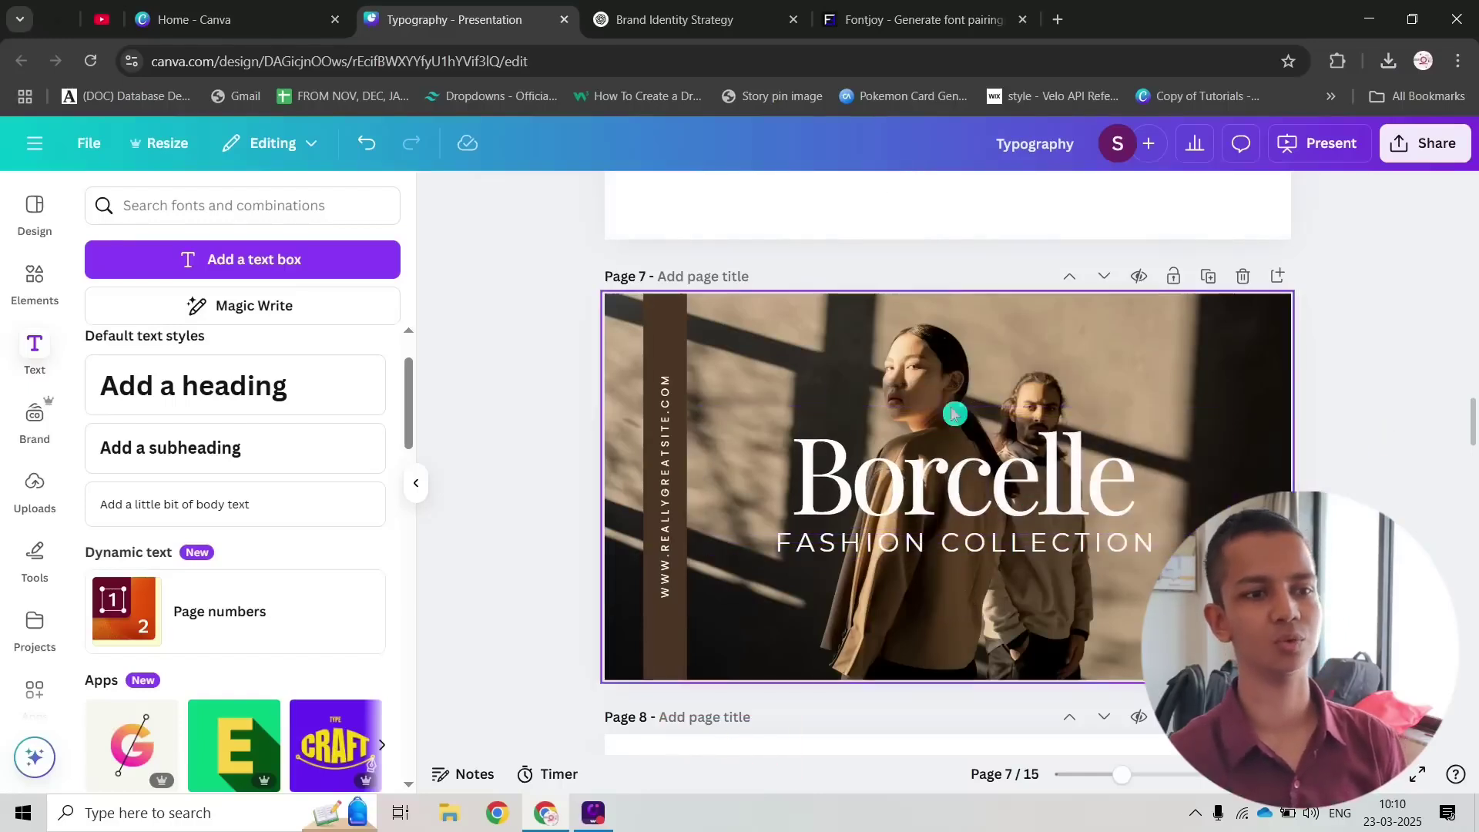
Step: With the Borcelle heading selected, search Canva's font list for "playfairge" and leave the heading's font as it is
left_click(1054, 495)
left_click(545, 202)
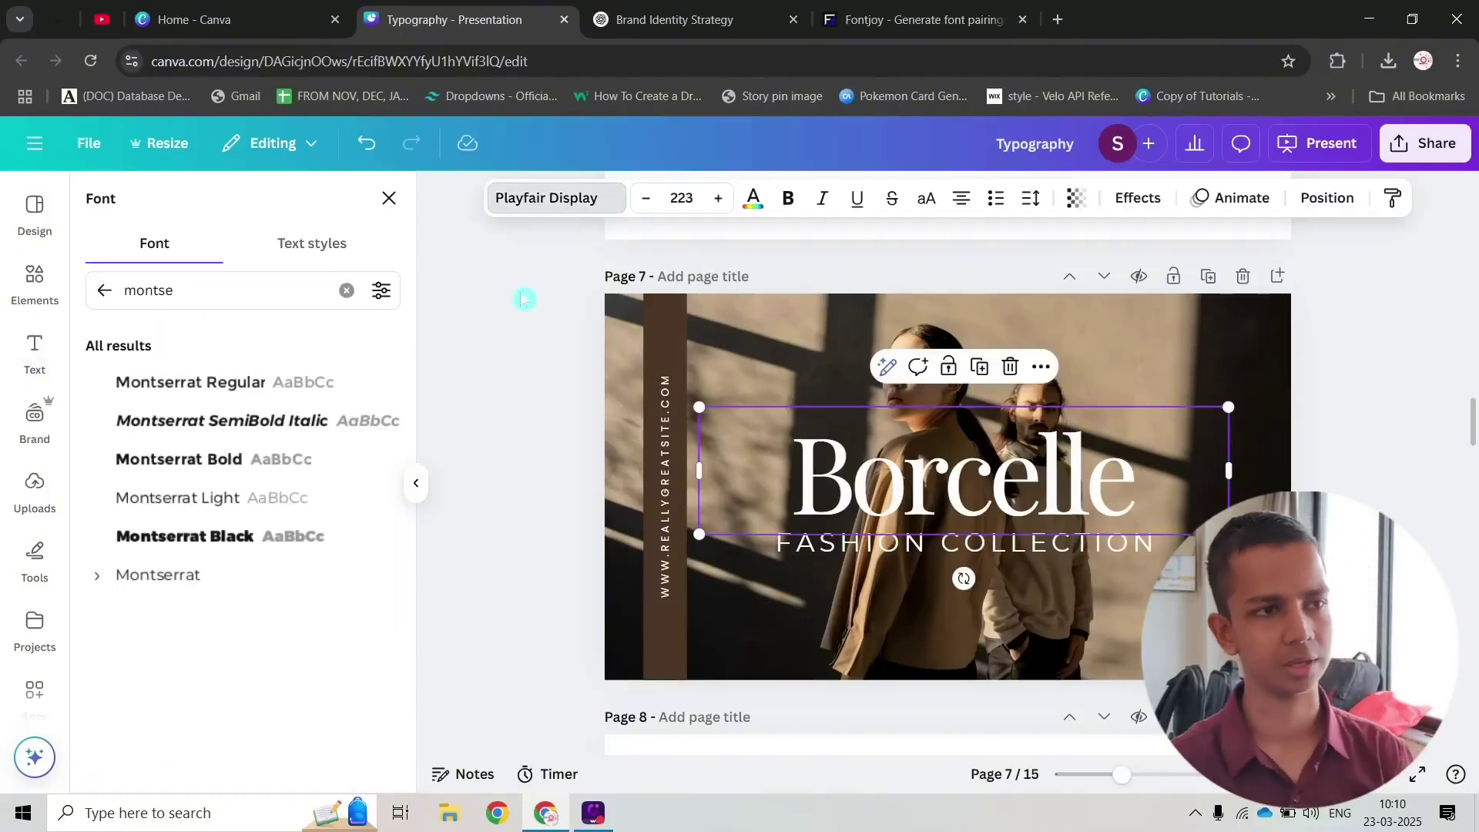
left_click_drag(192, 291, 108, 291)
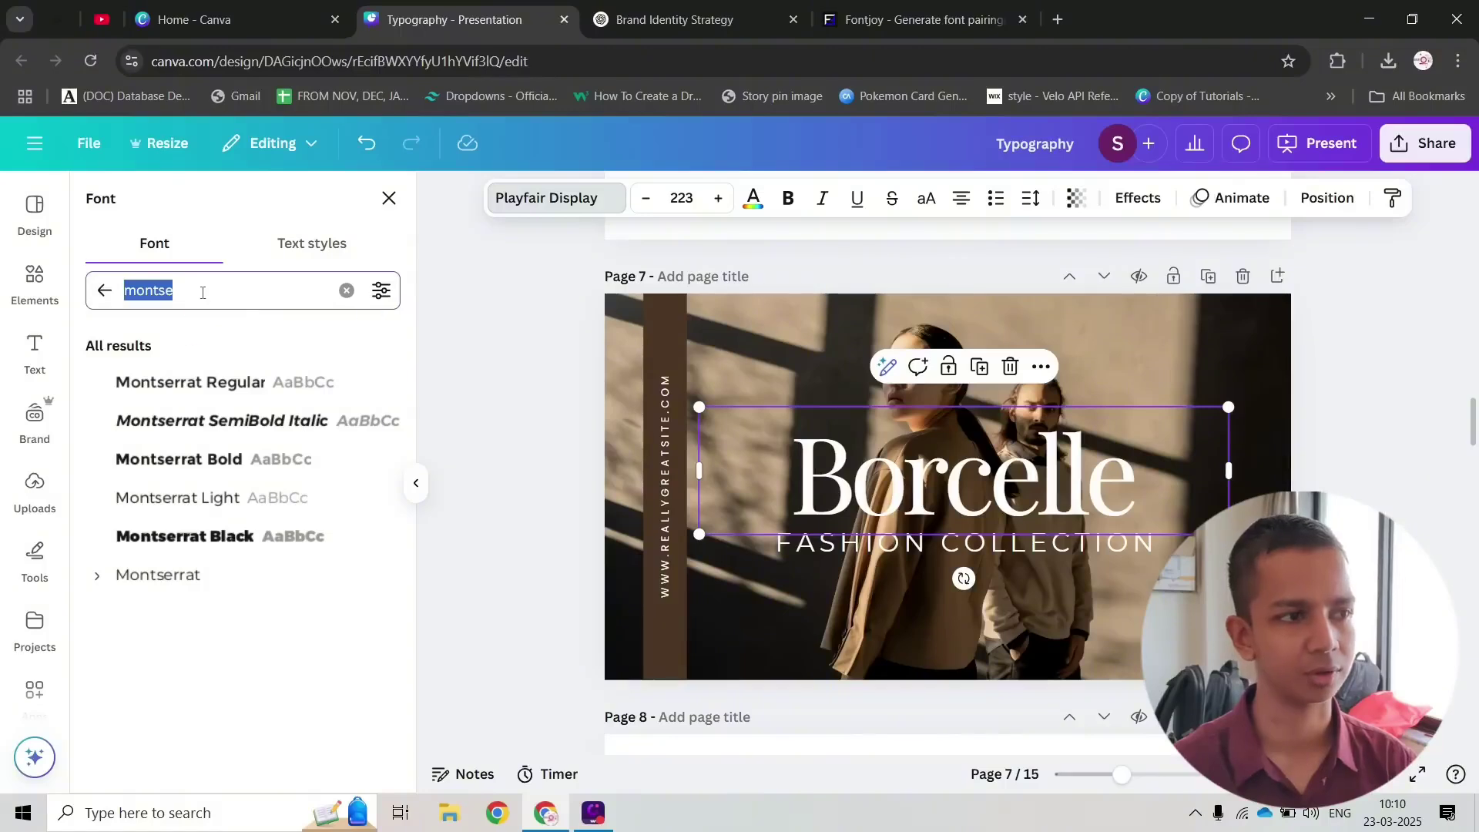
type("playfa")
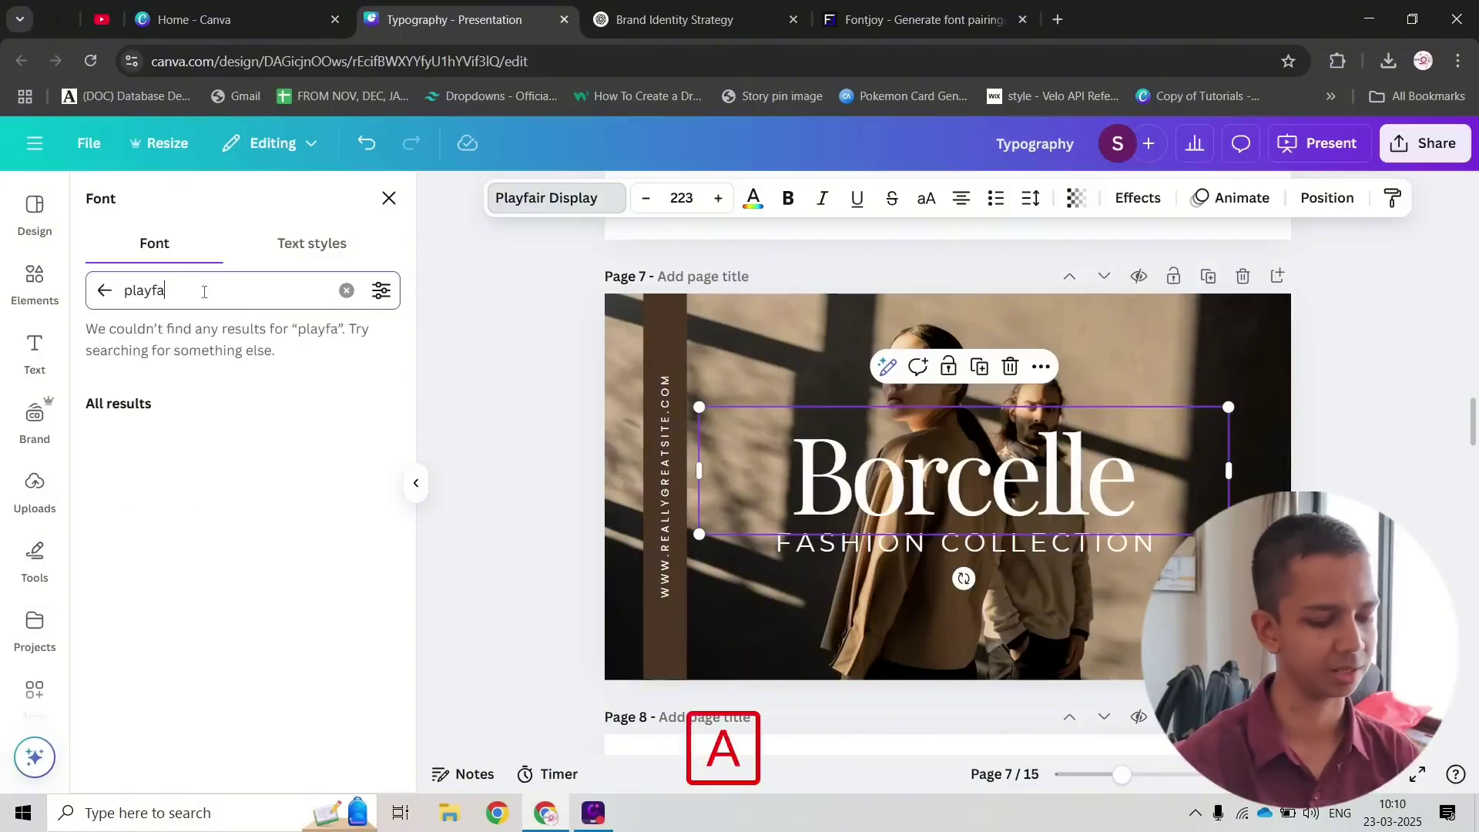
type("irge")
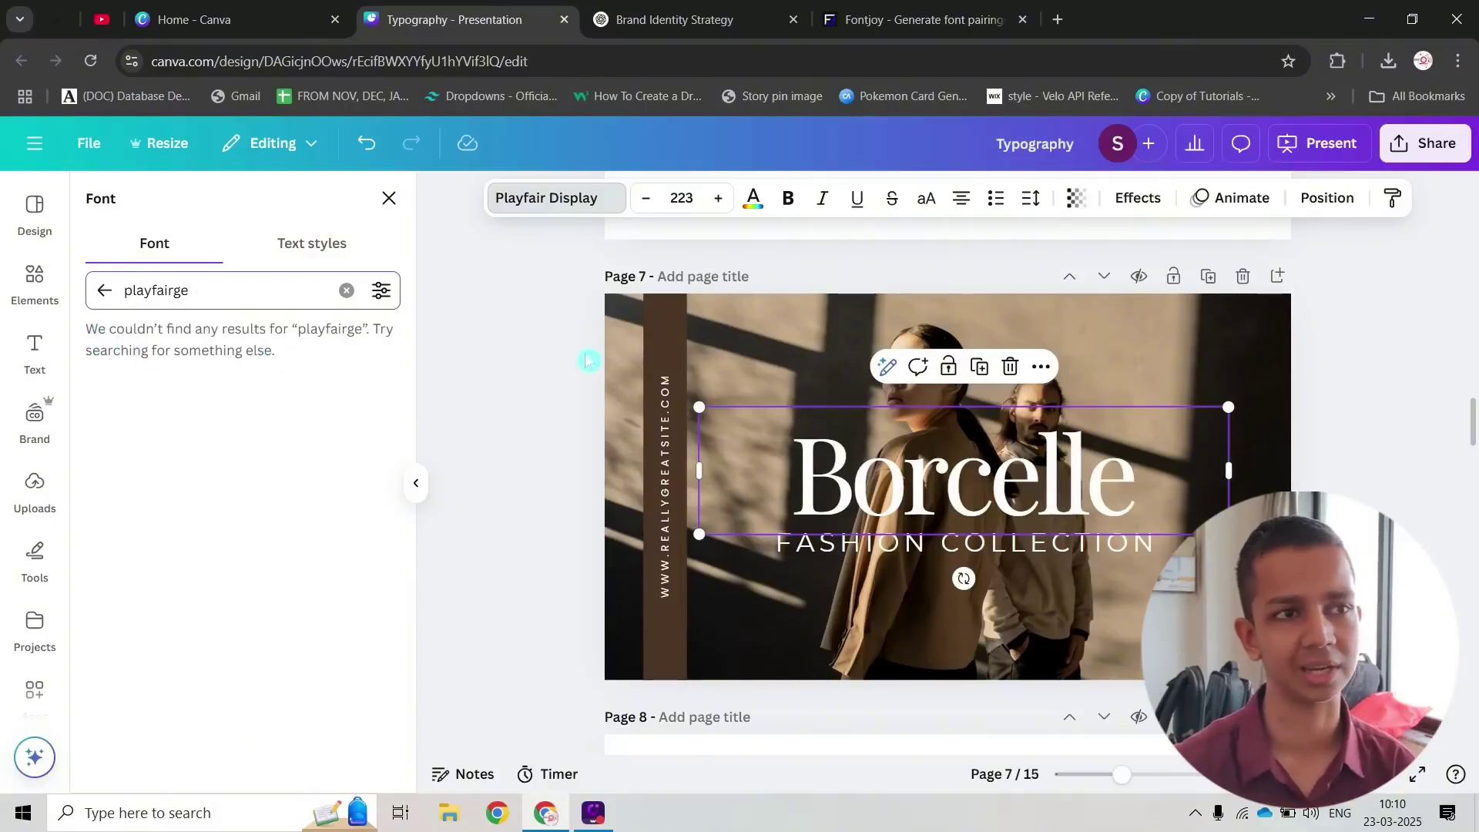
key("Escape")
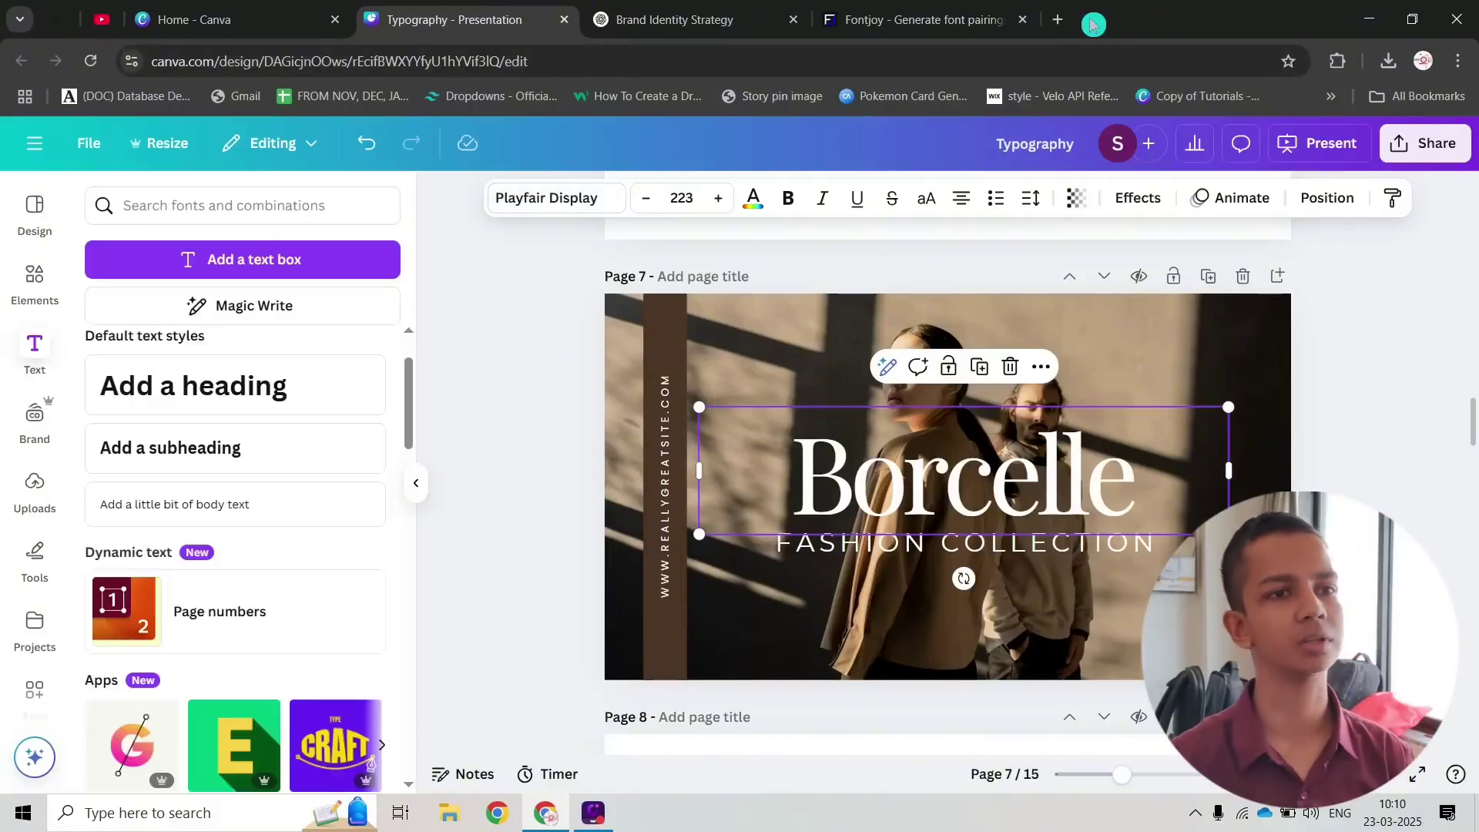
Step: Search Google for "playfair display font" in a new browser tab and open the Google Fonts page for Playfair Display
left_click(1056, 19)
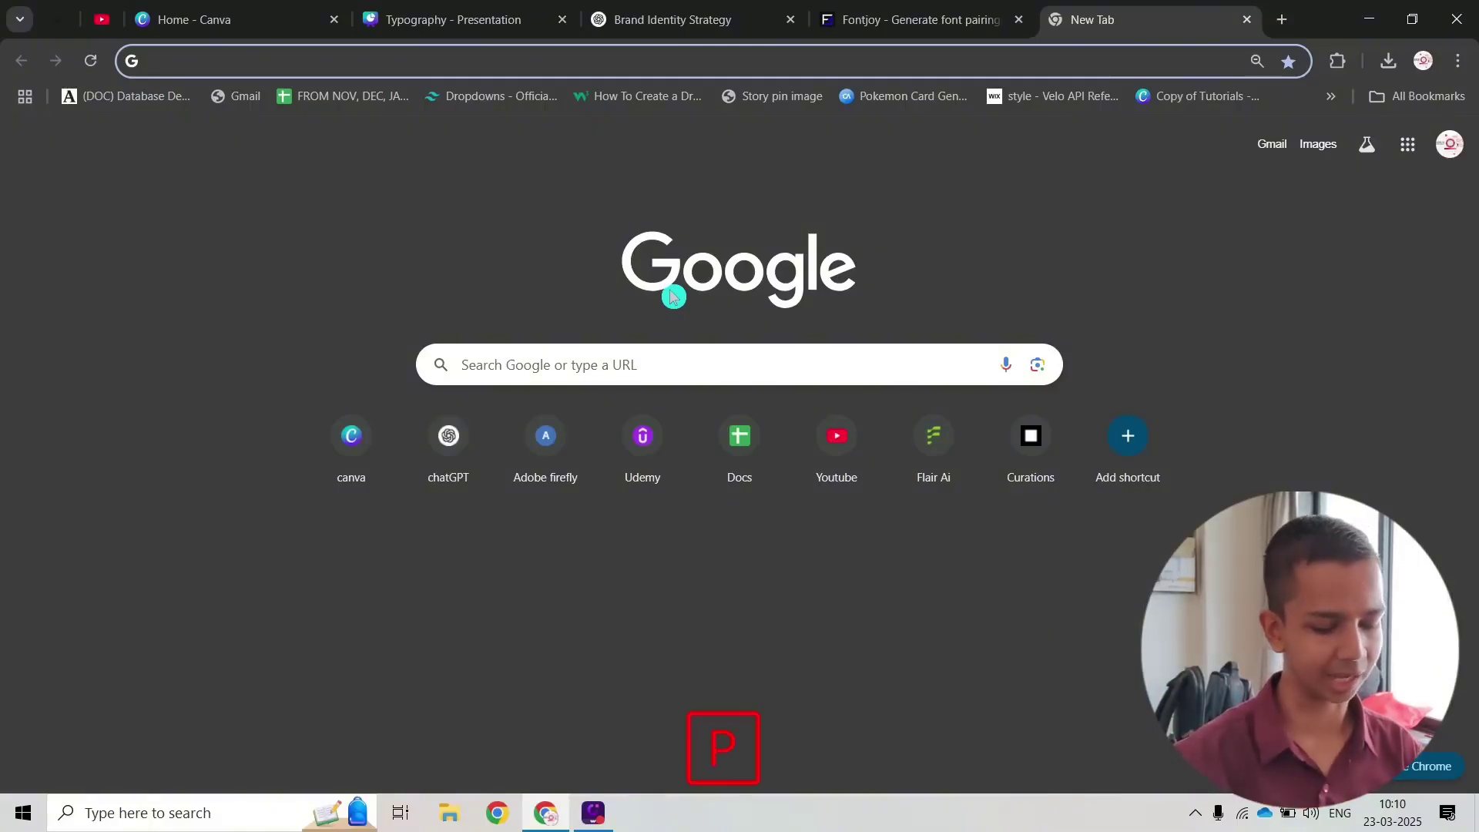
type("playfair display")
key("Return")
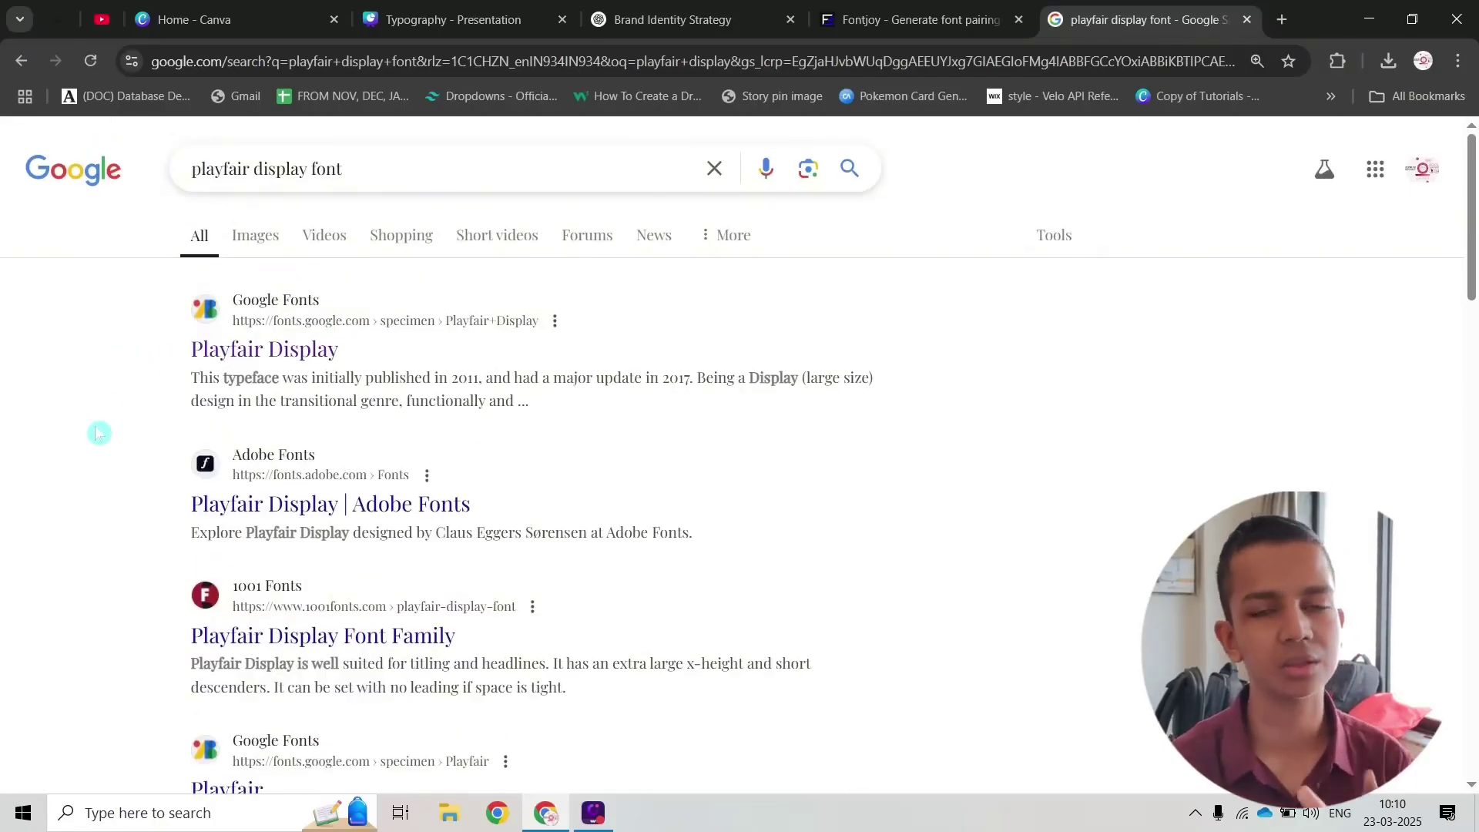
left_click(256, 359)
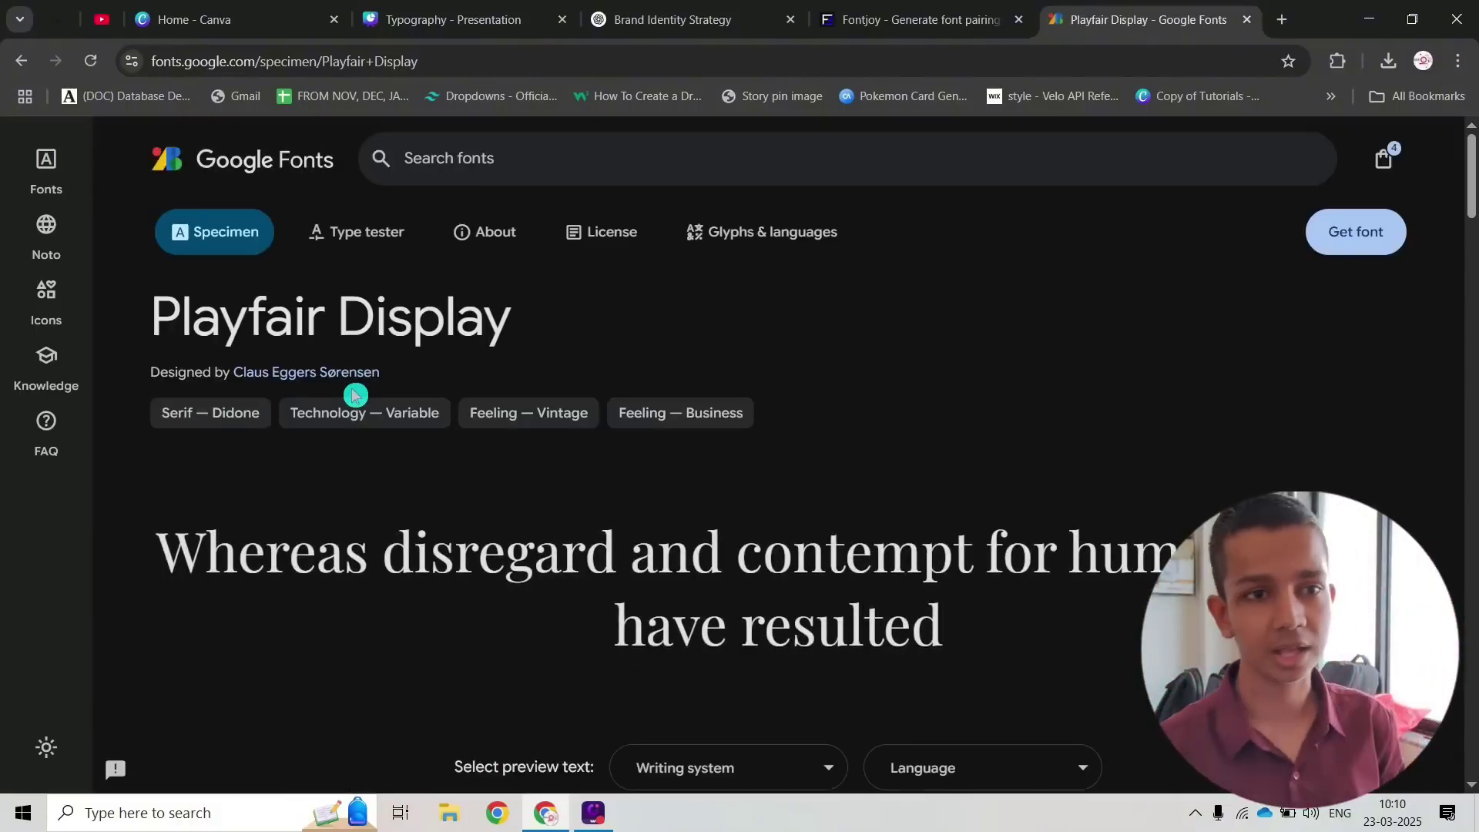
Step: Examine the Playfair Display specimen sentence and the styles section on the Google Fonts page
scroll(945, 411, "down", 5)
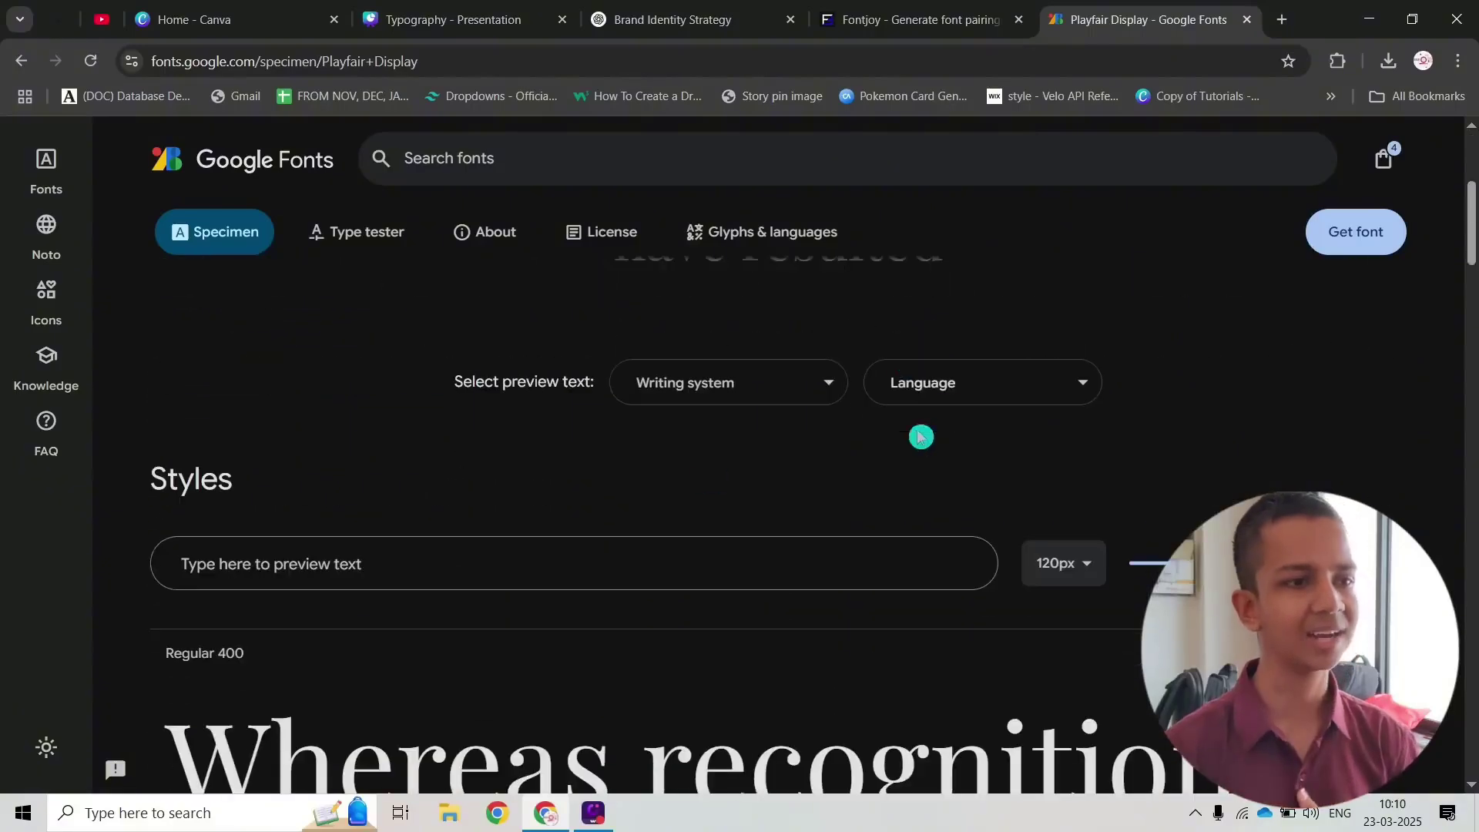
scroll(945, 410, "up", 3)
left_click_drag(156, 443, 980, 541)
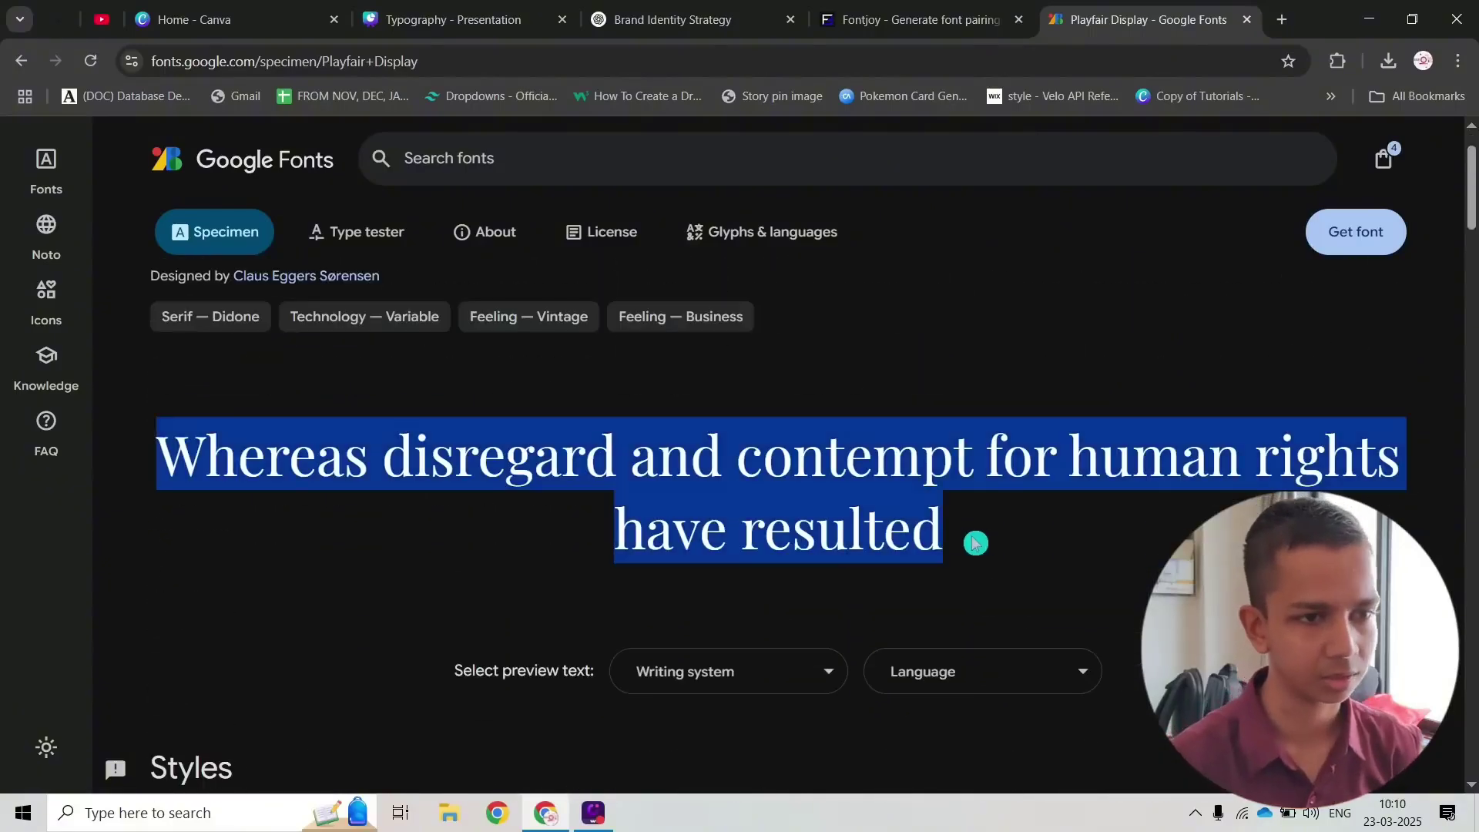
left_click(980, 541)
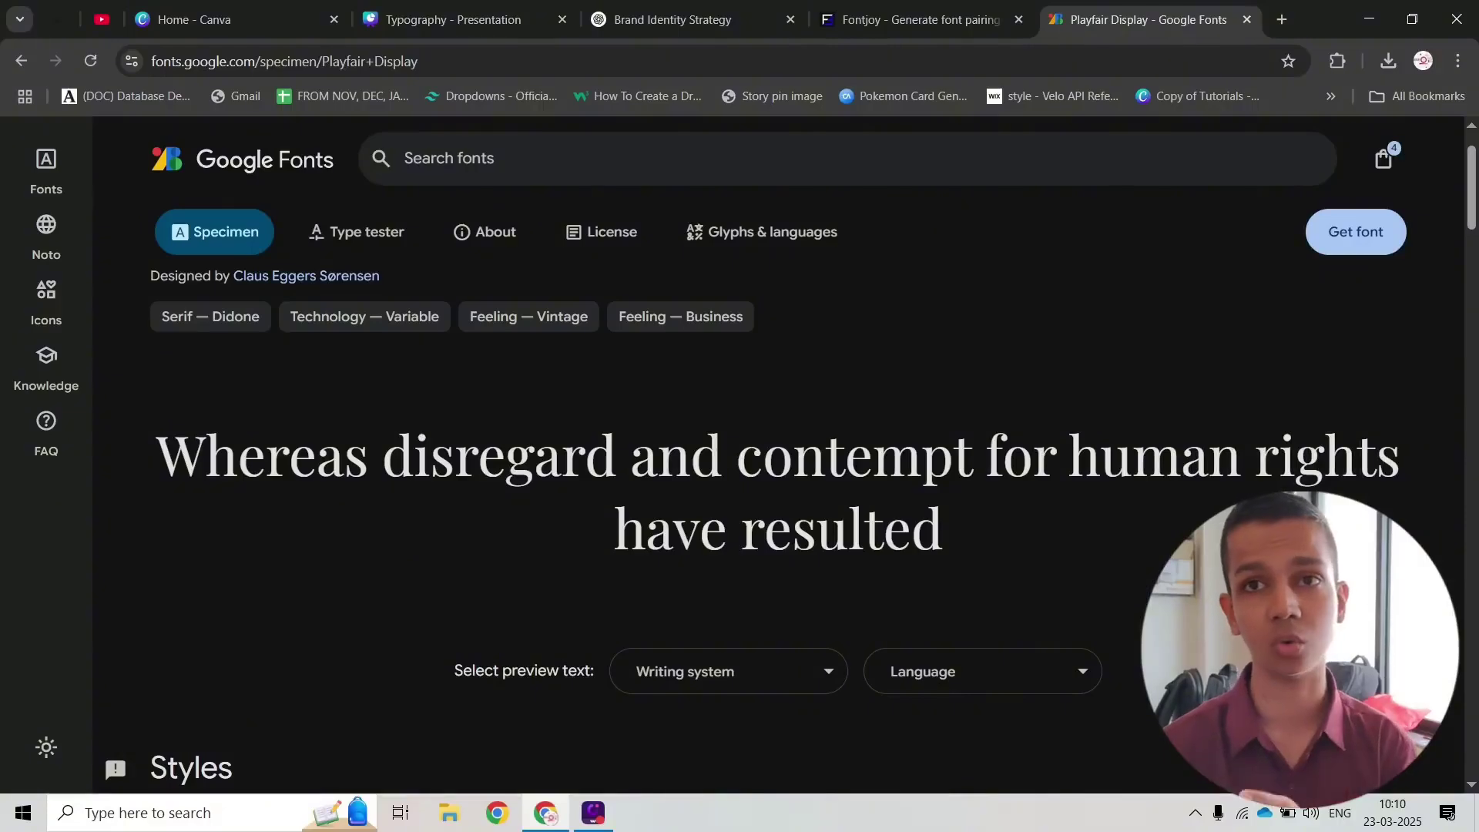
scroll(535, 485, "down", 1)
left_click_drag(478, 358, 737, 435)
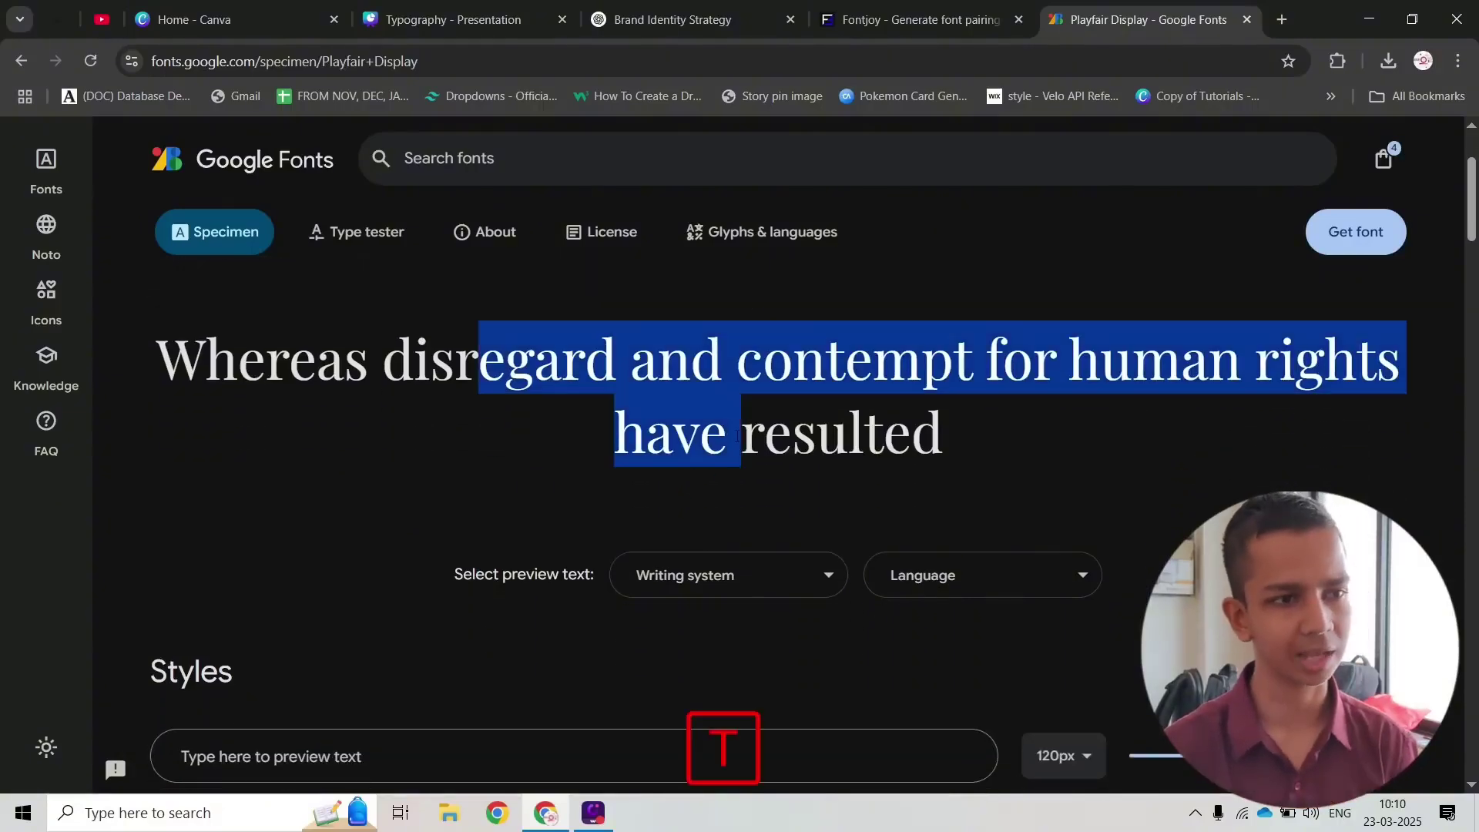
Step: Insert "tytyut" into the Regular 400 sample, and replace the entire styles preview text with "sdjgfnedsrfge"
scroll(724, 388, "down", 5)
type("tytyut")
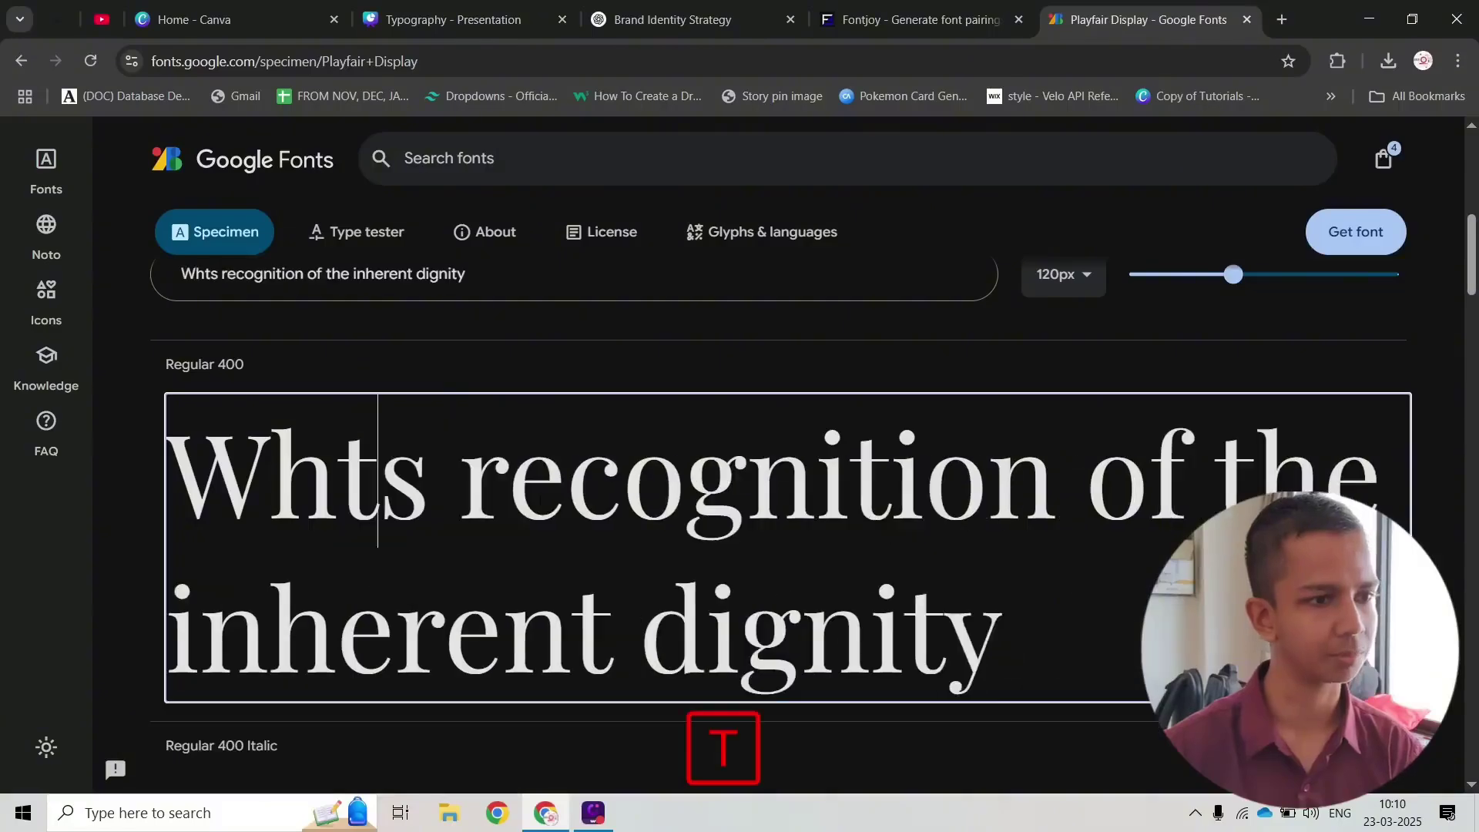
scroll(434, 523, "up", 3)
left_click(453, 475)
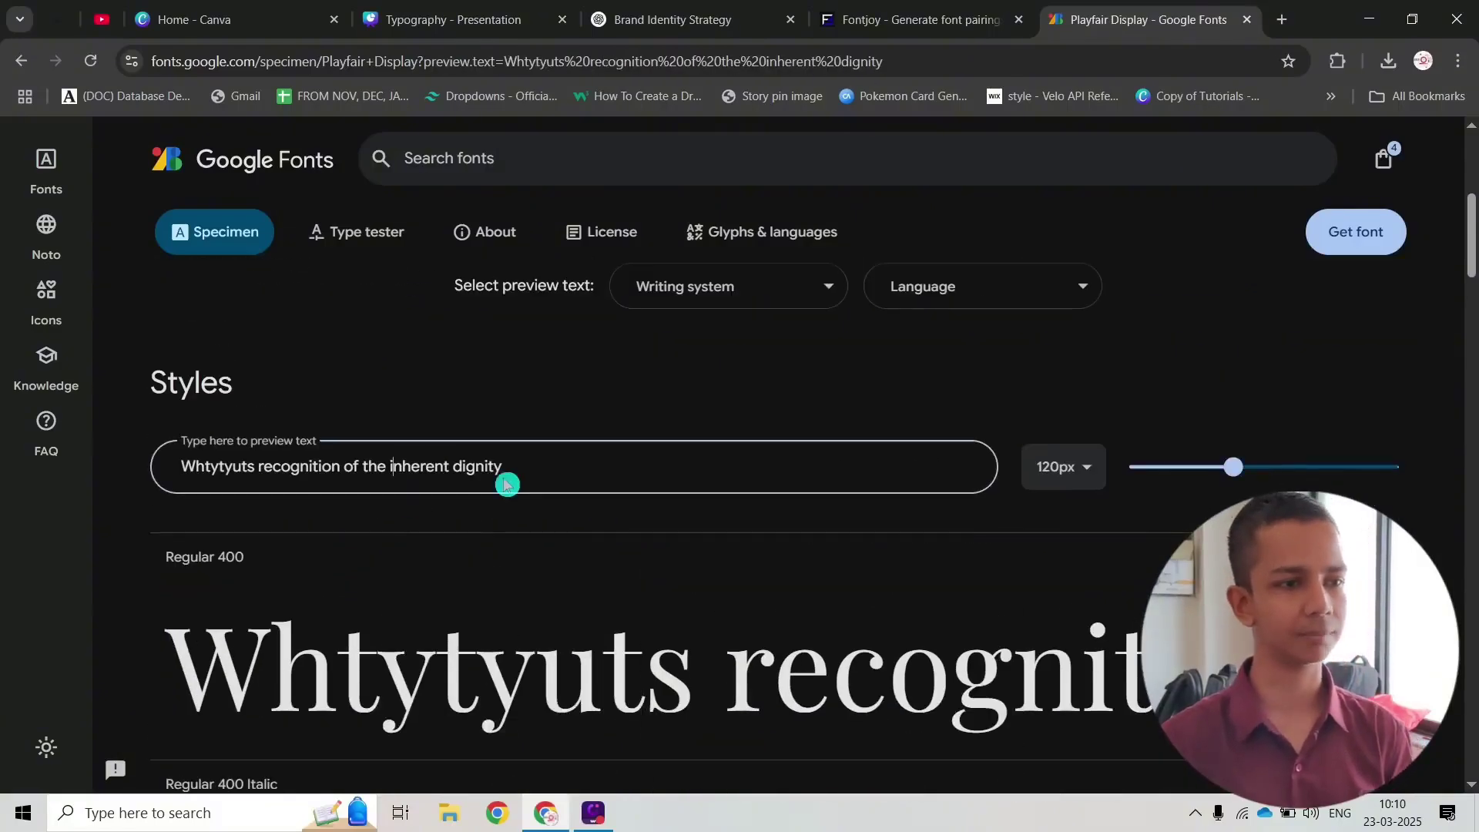
left_click(342, 467)
key("ctrl+a")
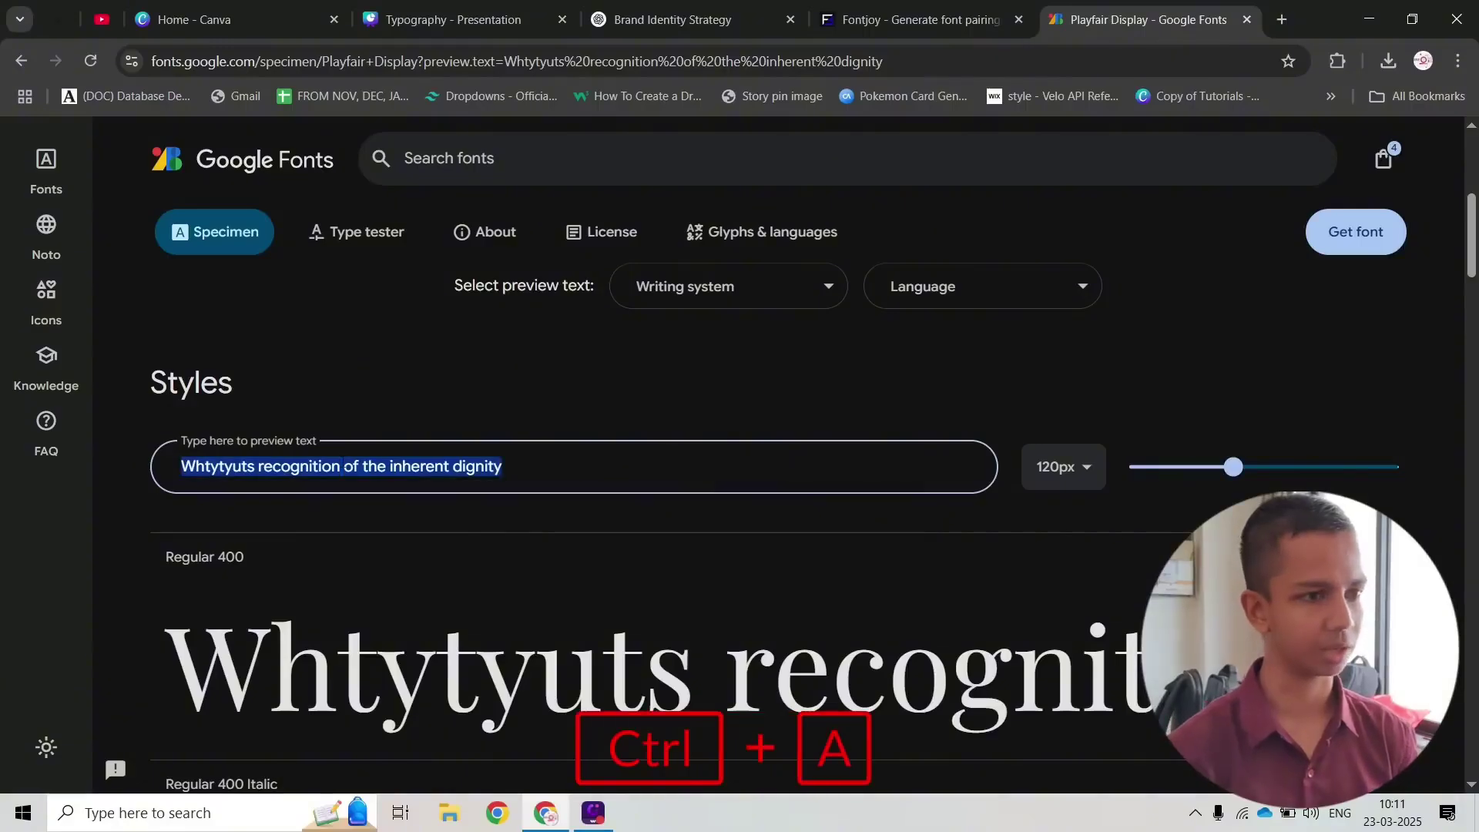
type("sdjgfnedsrfge")
scroll(403, 530, "down", 1)
scroll(404, 531, "up", 6)
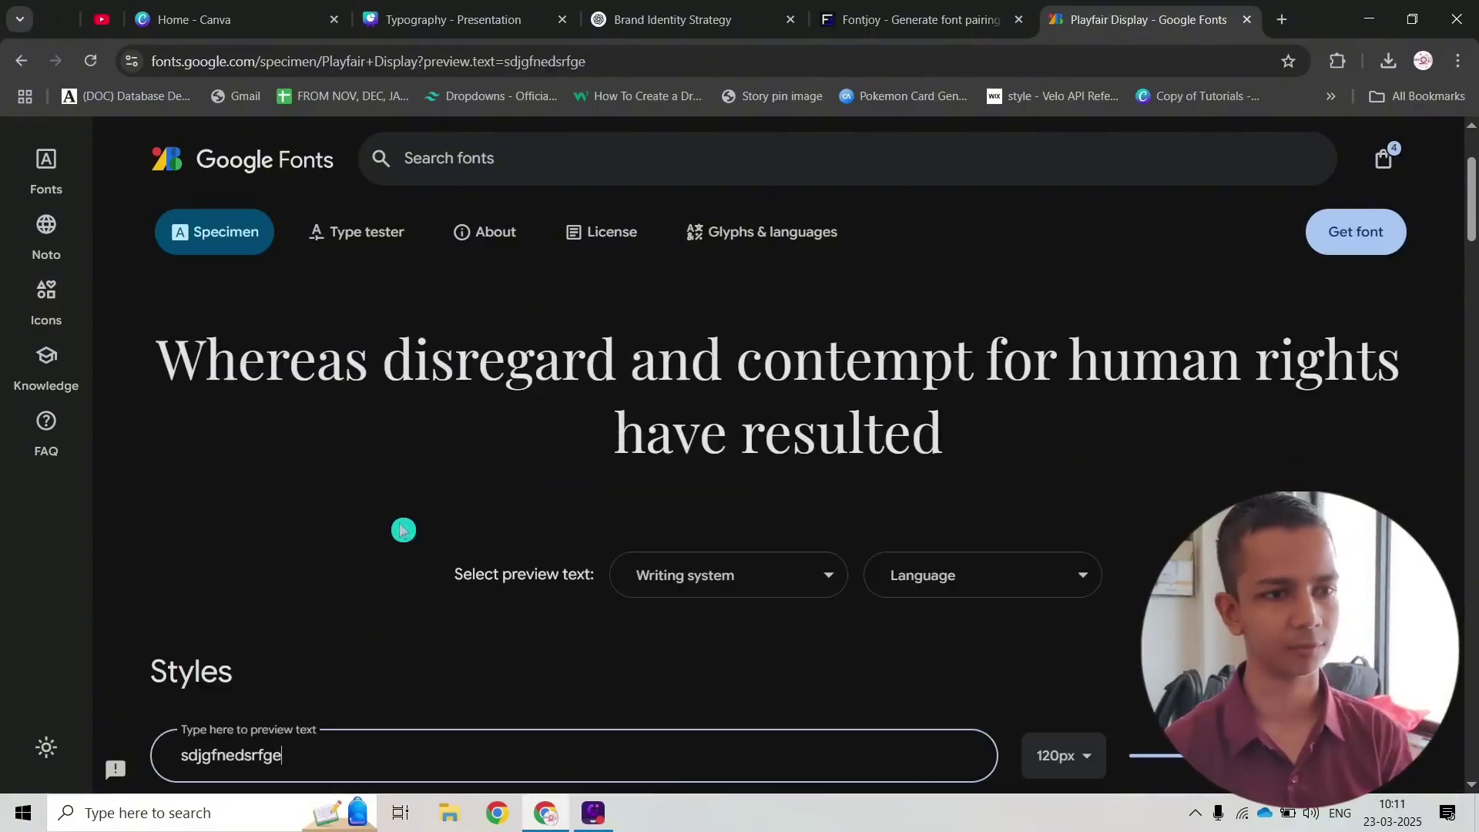
Step: Get the Playfair Display font and download only that family from the list of selected font families
left_click(1350, 238)
scroll(762, 459, "down", 6)
scroll(894, 490, "up", 3)
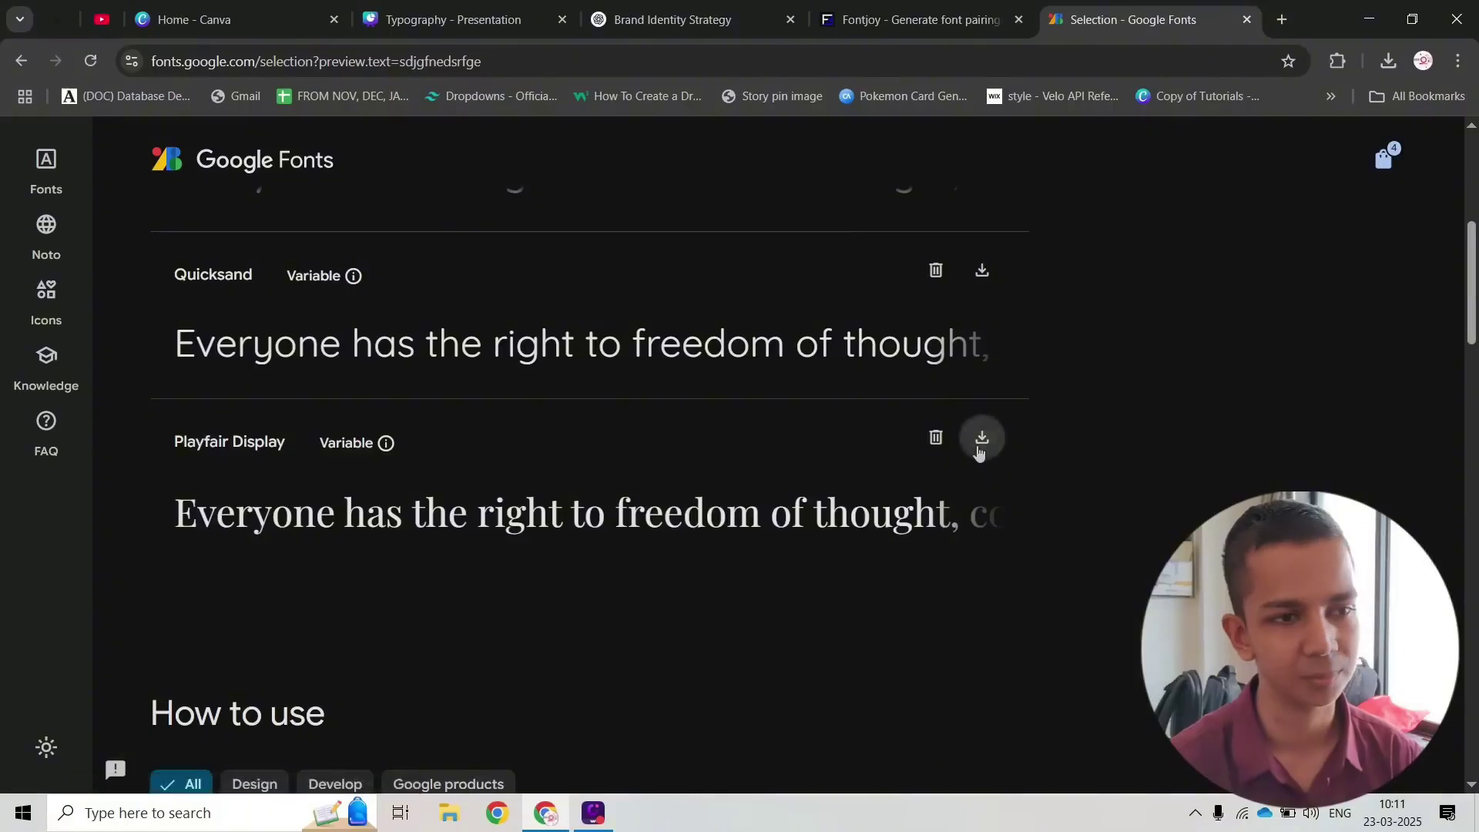
left_click(982, 437)
scroll(1155, 479, "up", 7)
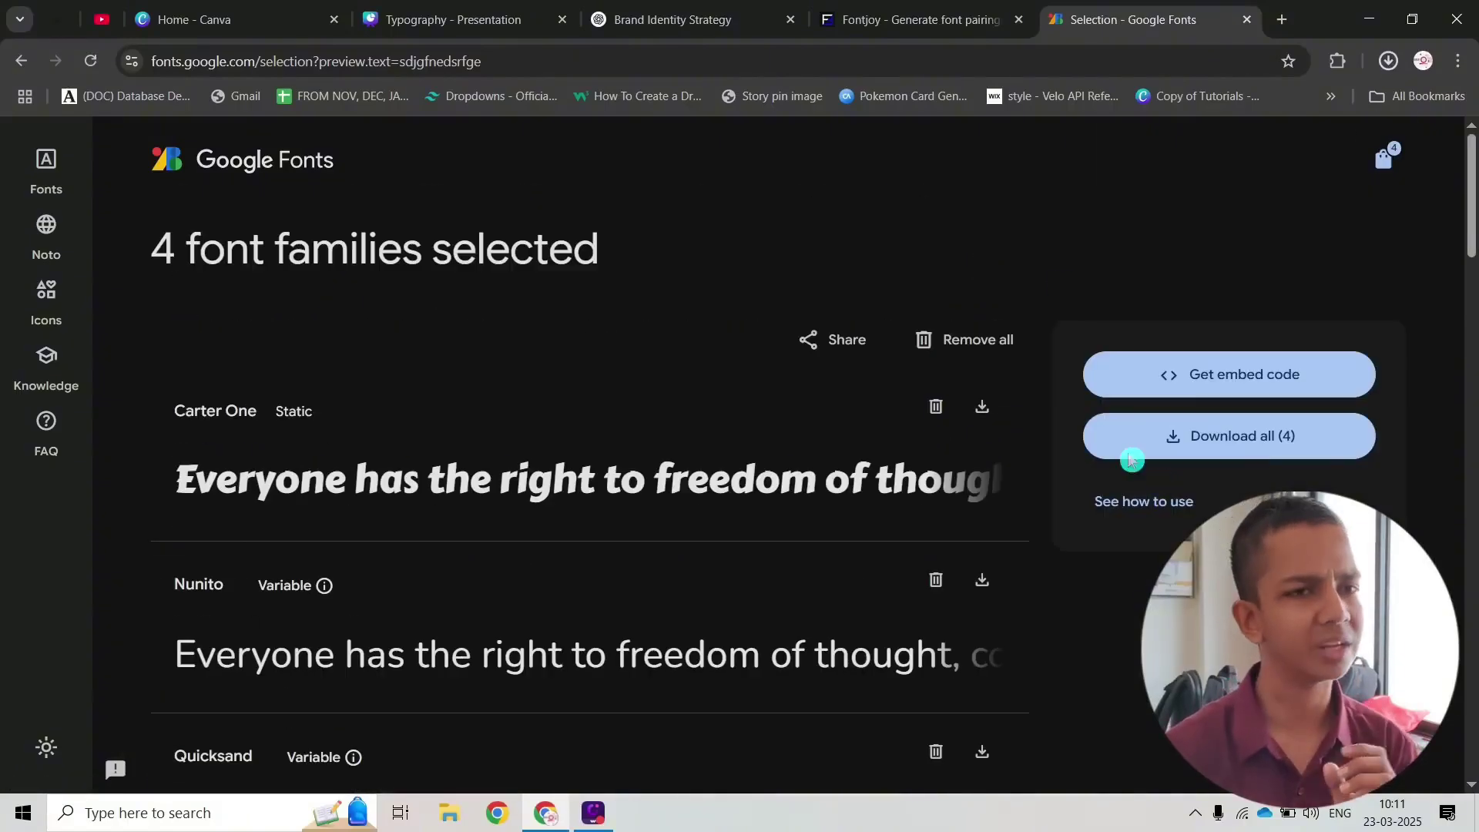
Step: Show the downloaded archive in the Downloads folder, extract Playfair_Display (1).zip into its own folder, and open that folder
left_click(1338, 106)
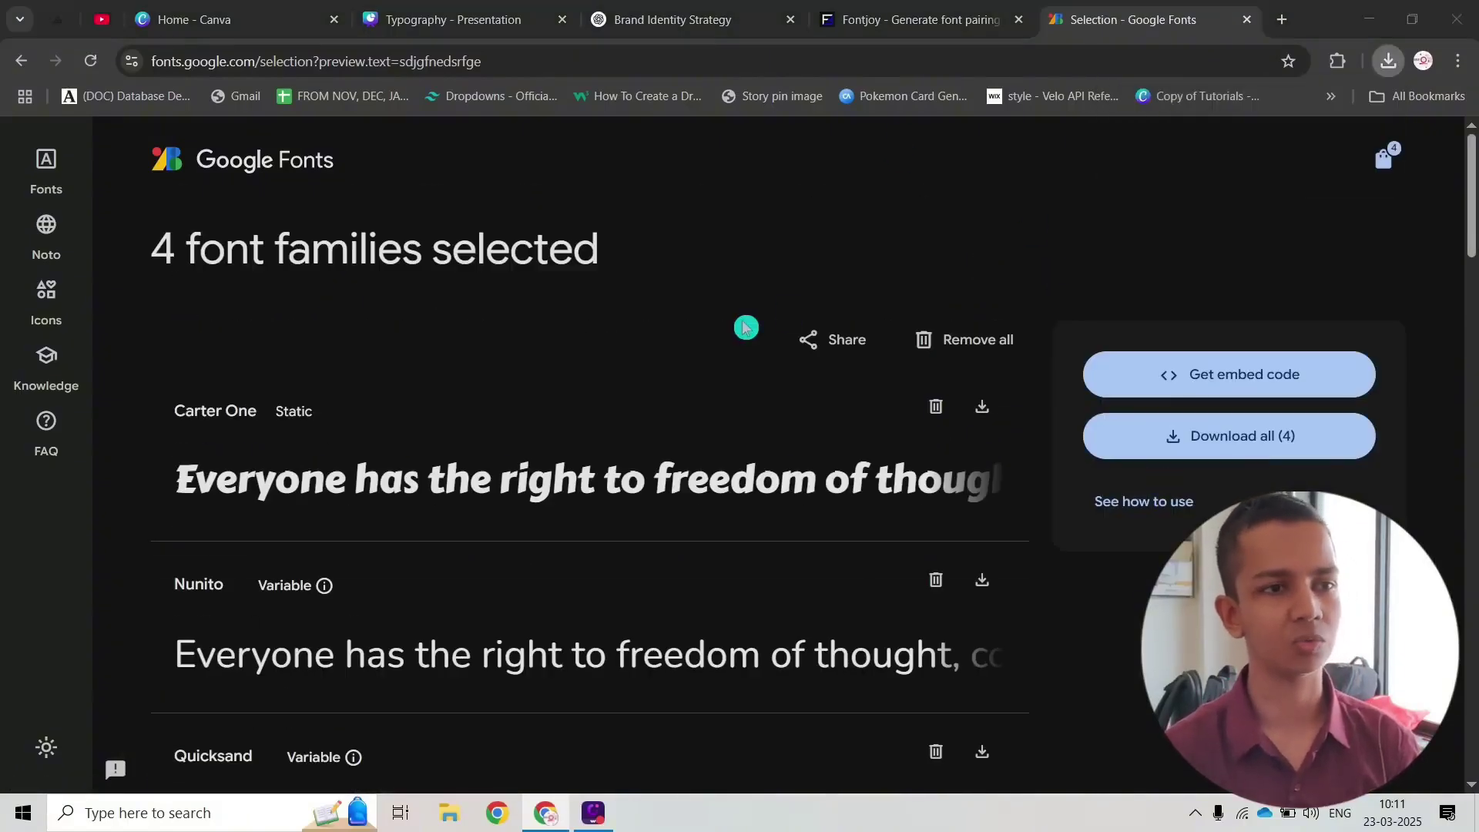
right_click(247, 186)
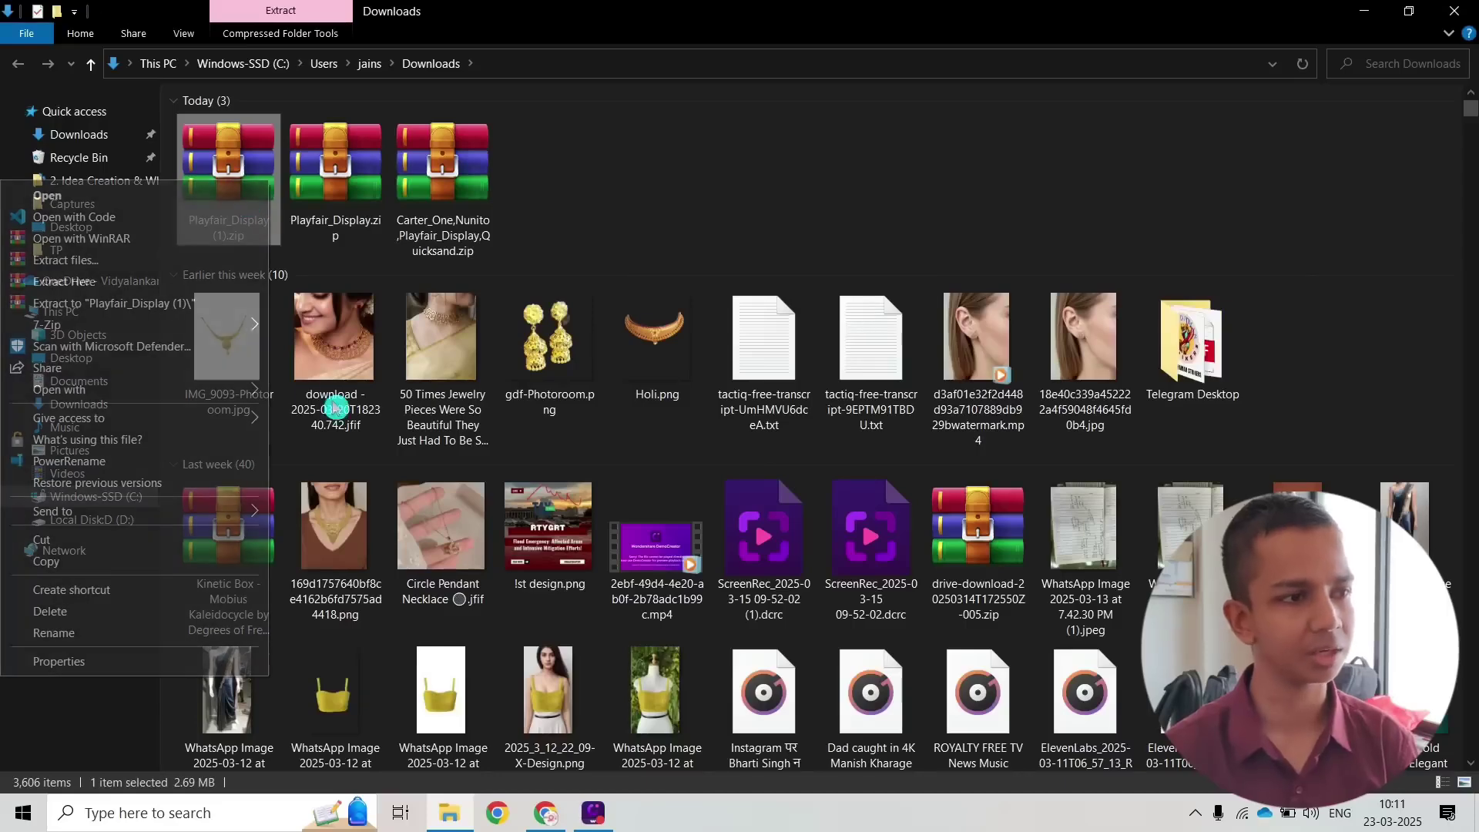
left_click(119, 303)
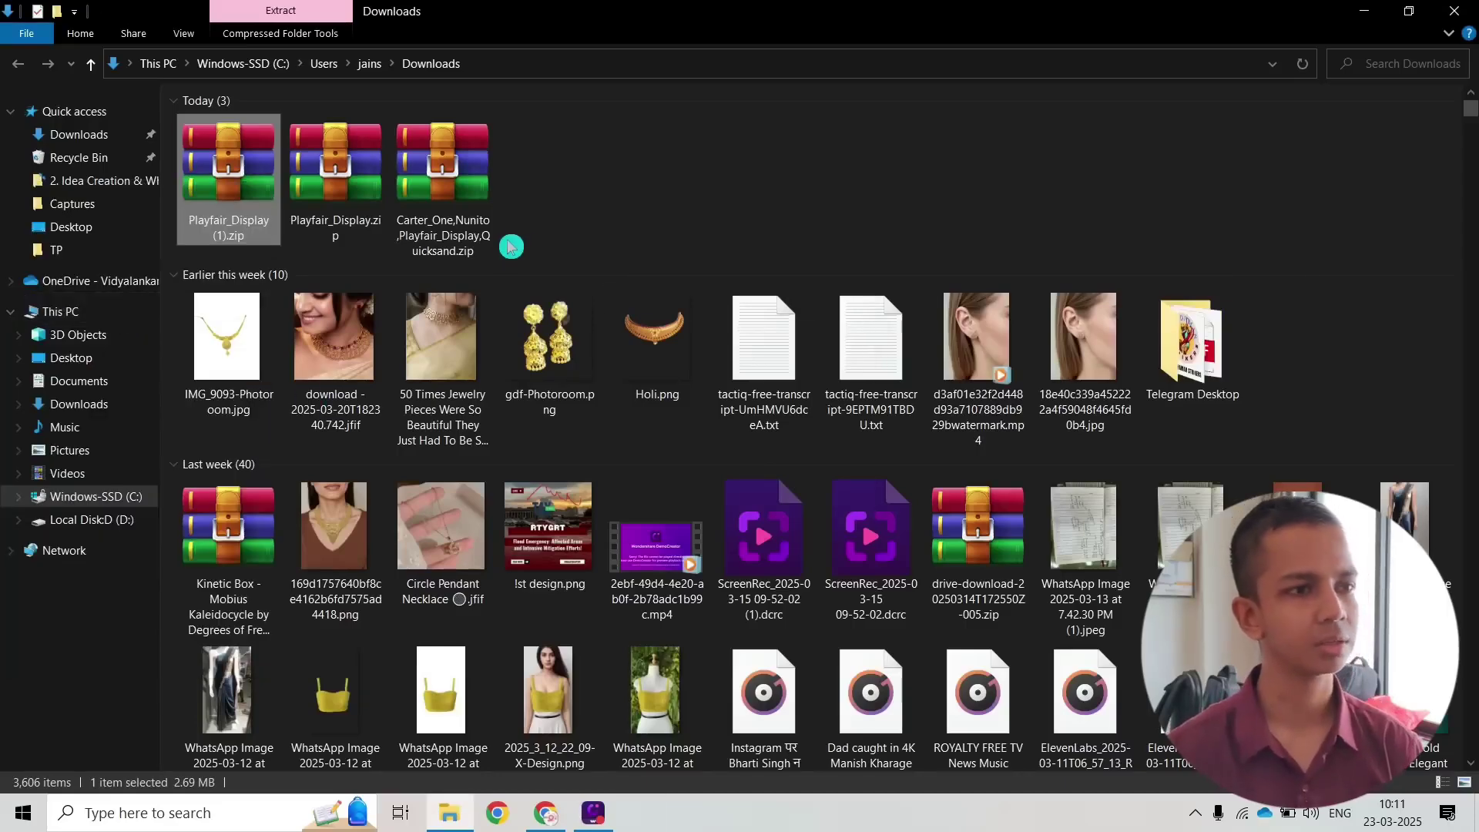
double_click(598, 205)
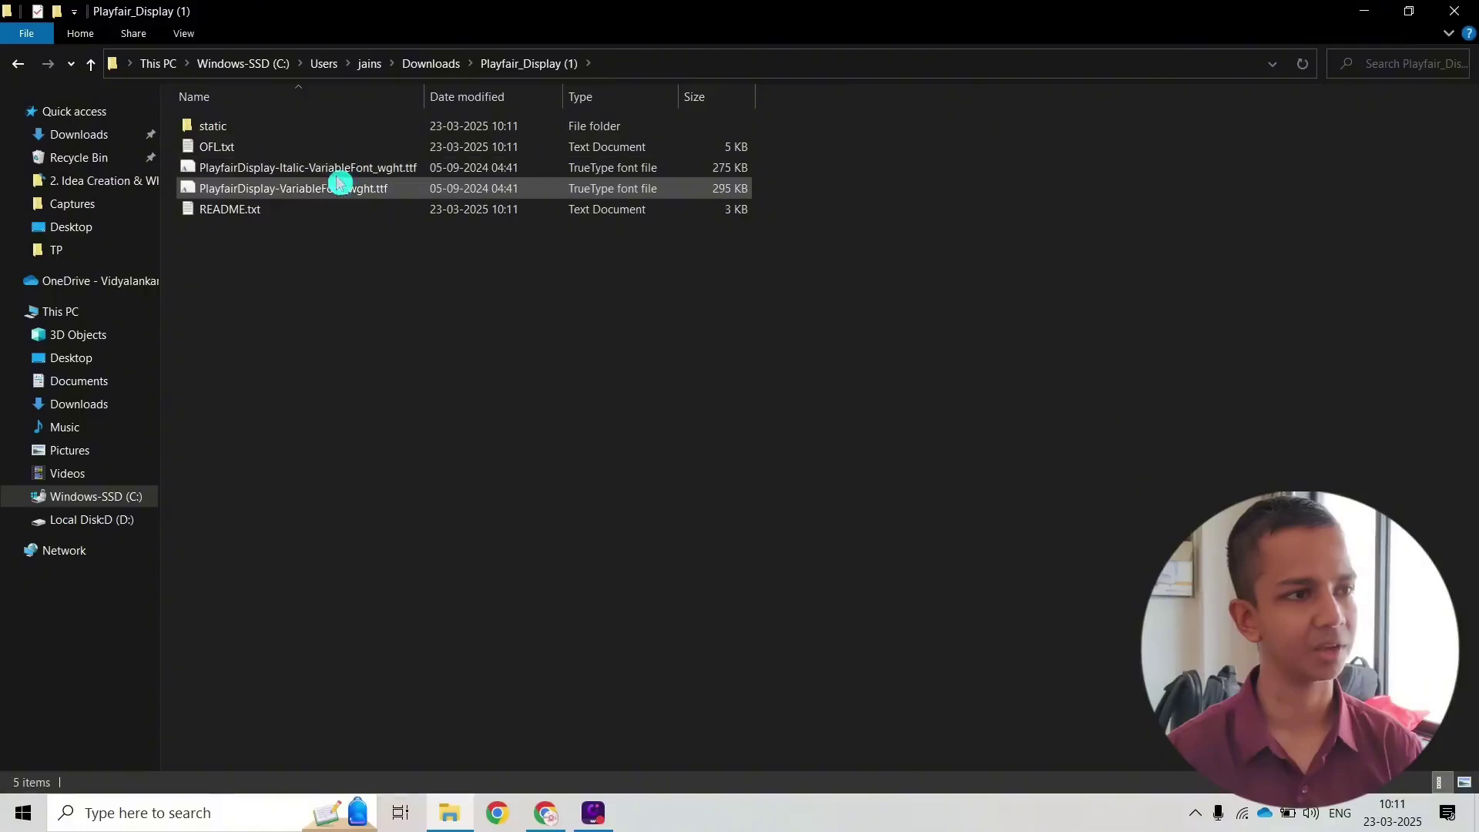
Step: Preview the weights in PlayfairDisplay-Italic-VariableFont_wght.ttf through to Playfair Display Black, install the font, and close the viewer
double_click(285, 174)
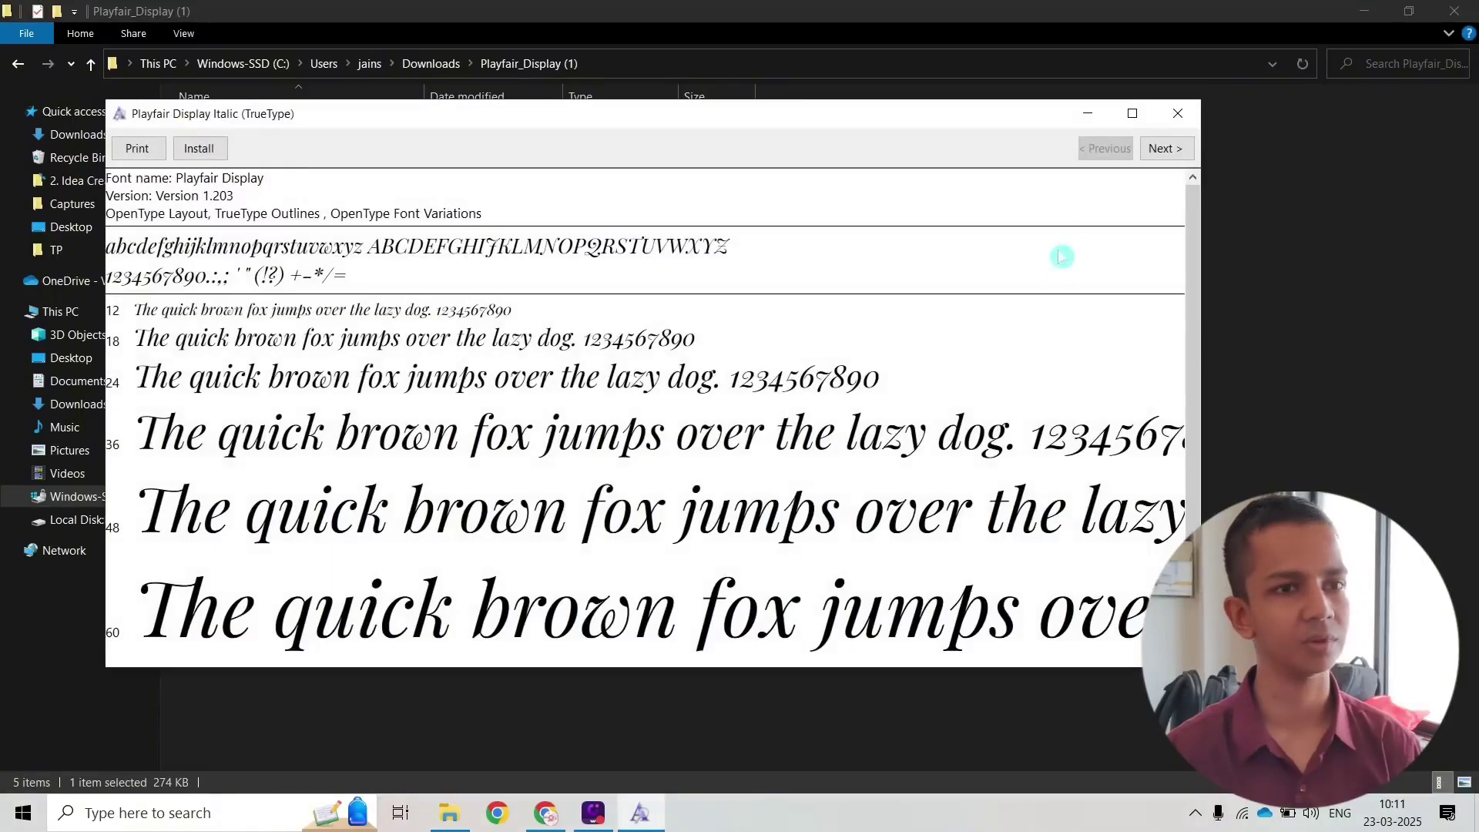
left_click(1155, 154)
left_click(1161, 152)
left_click(1165, 153)
left_click(1171, 153)
left_click(1172, 154)
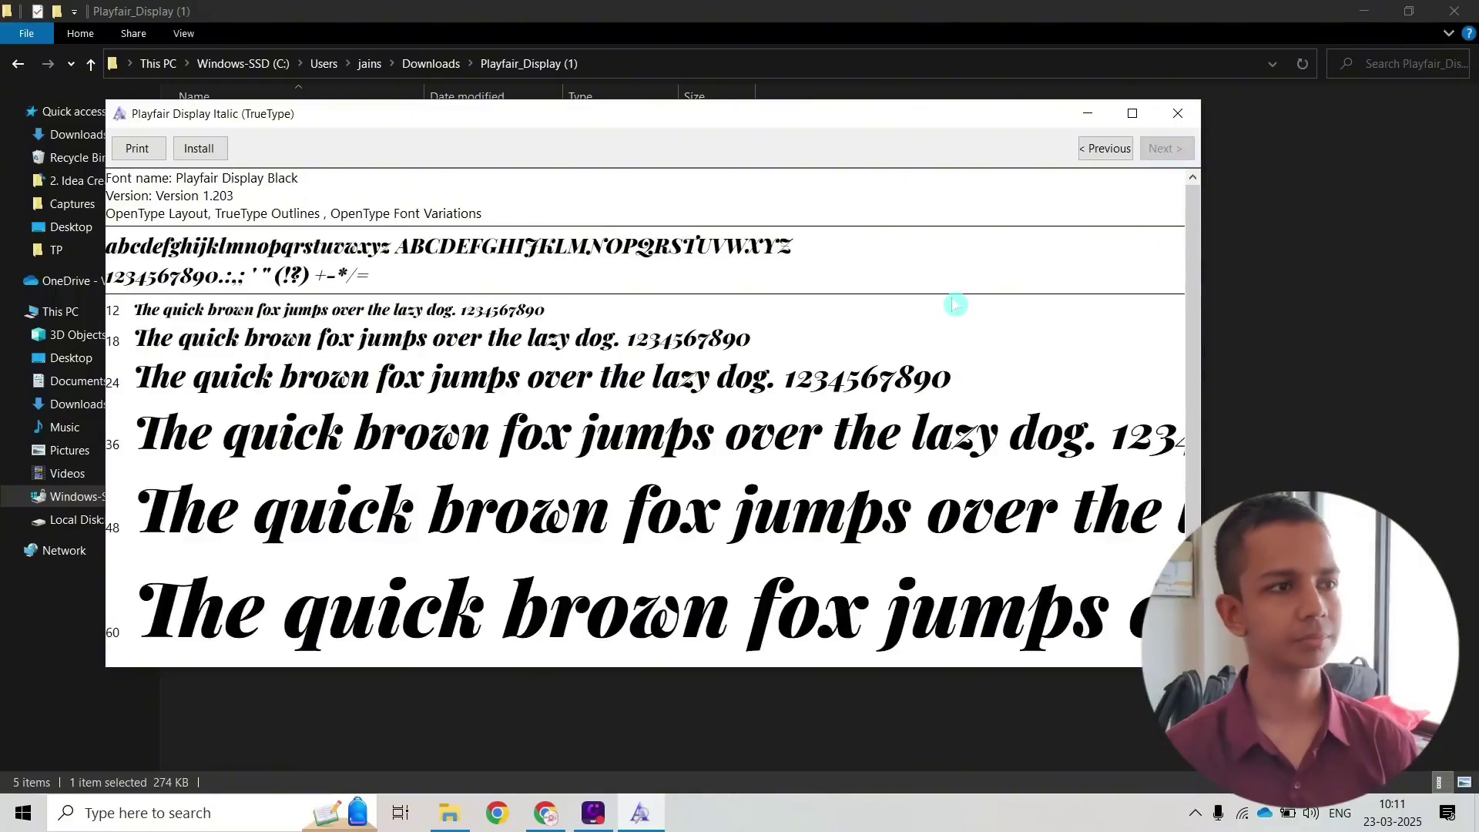
left_click(221, 148)
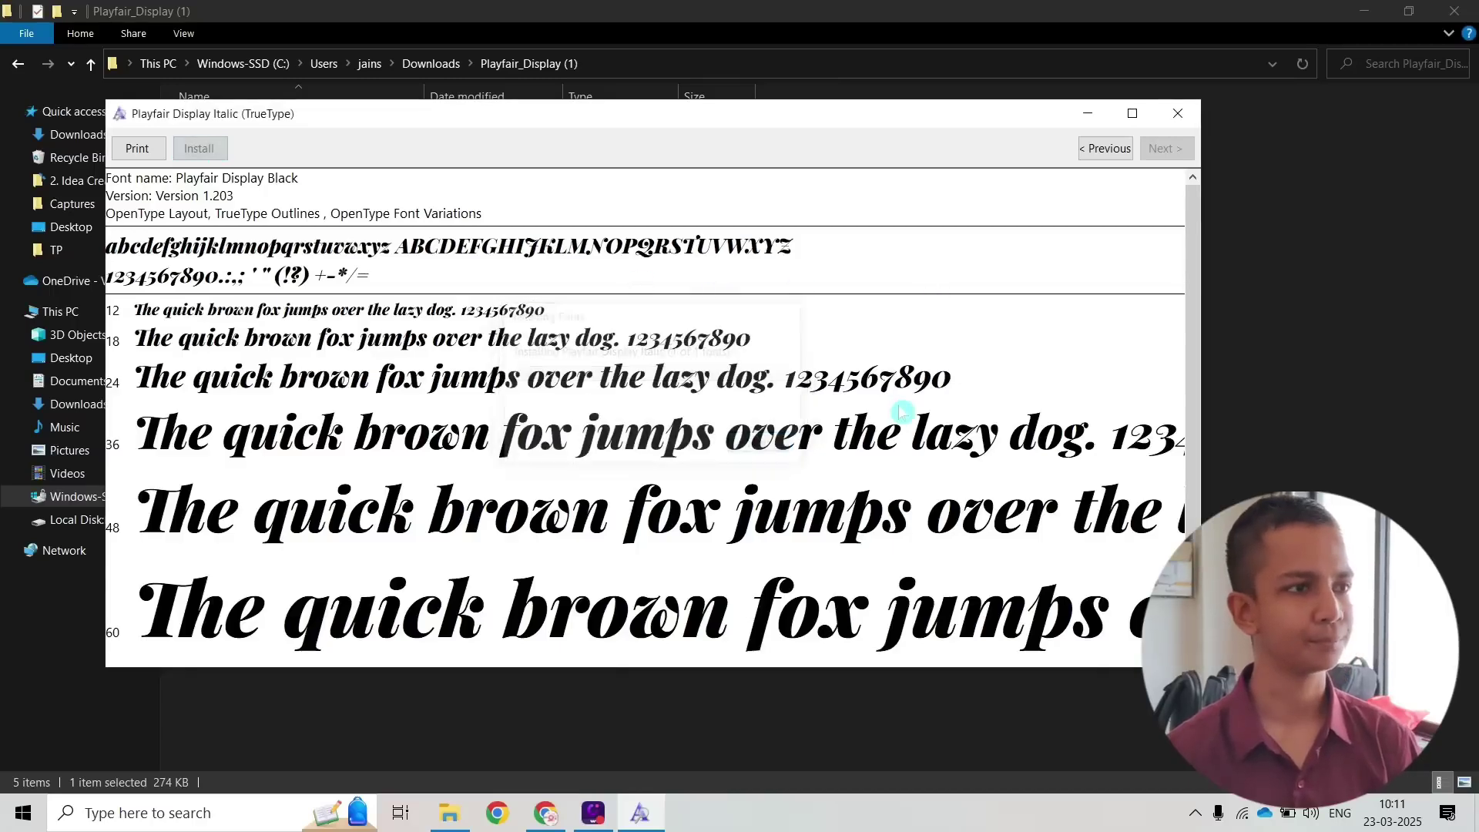
left_click(1187, 116)
Step: Switch to the Typography presentation in Canva and open the uploaded fonts list from the brand font settings
left_click(545, 812)
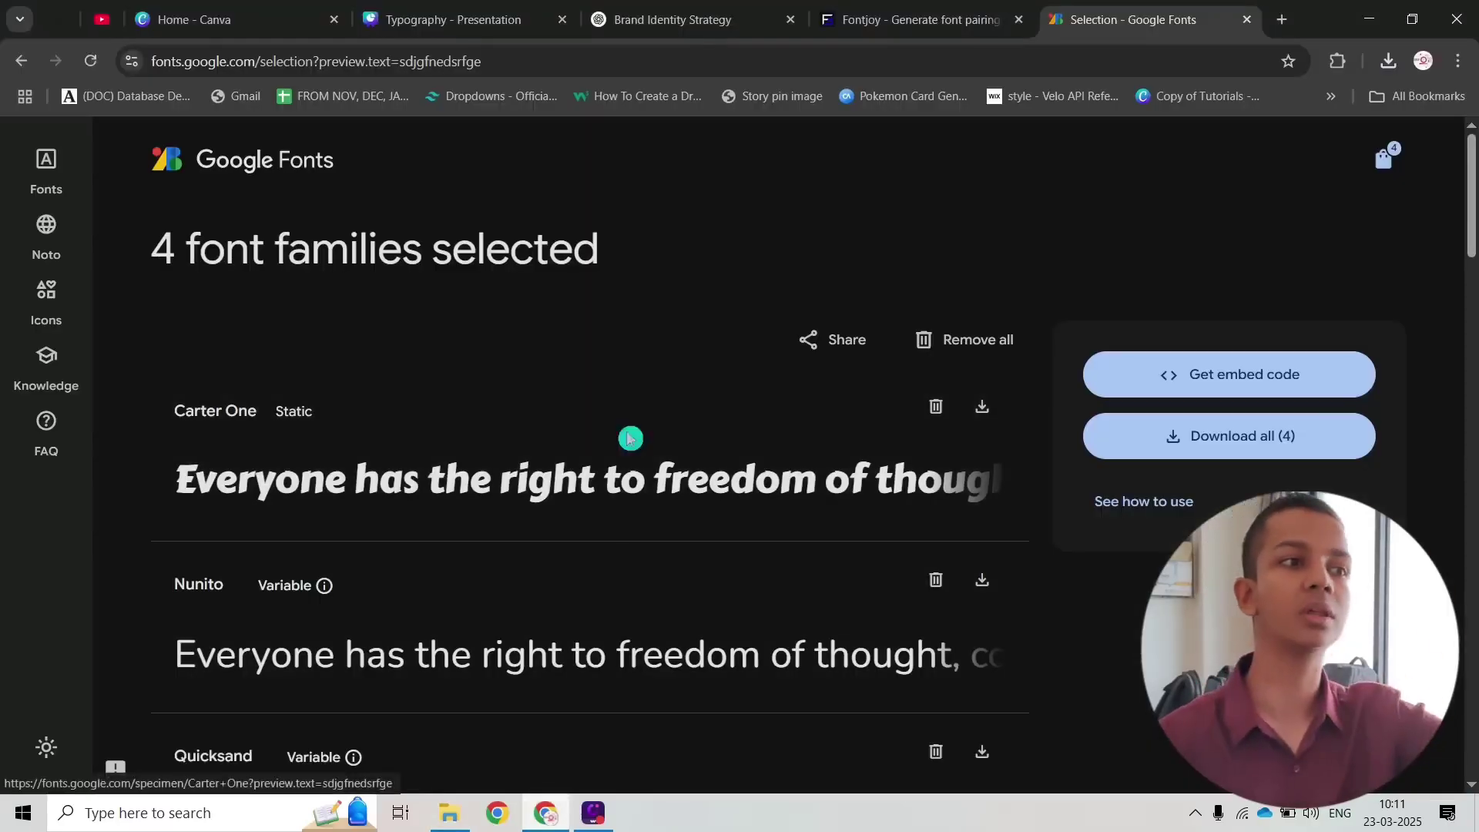
left_click(443, 21)
left_click(34, 420)
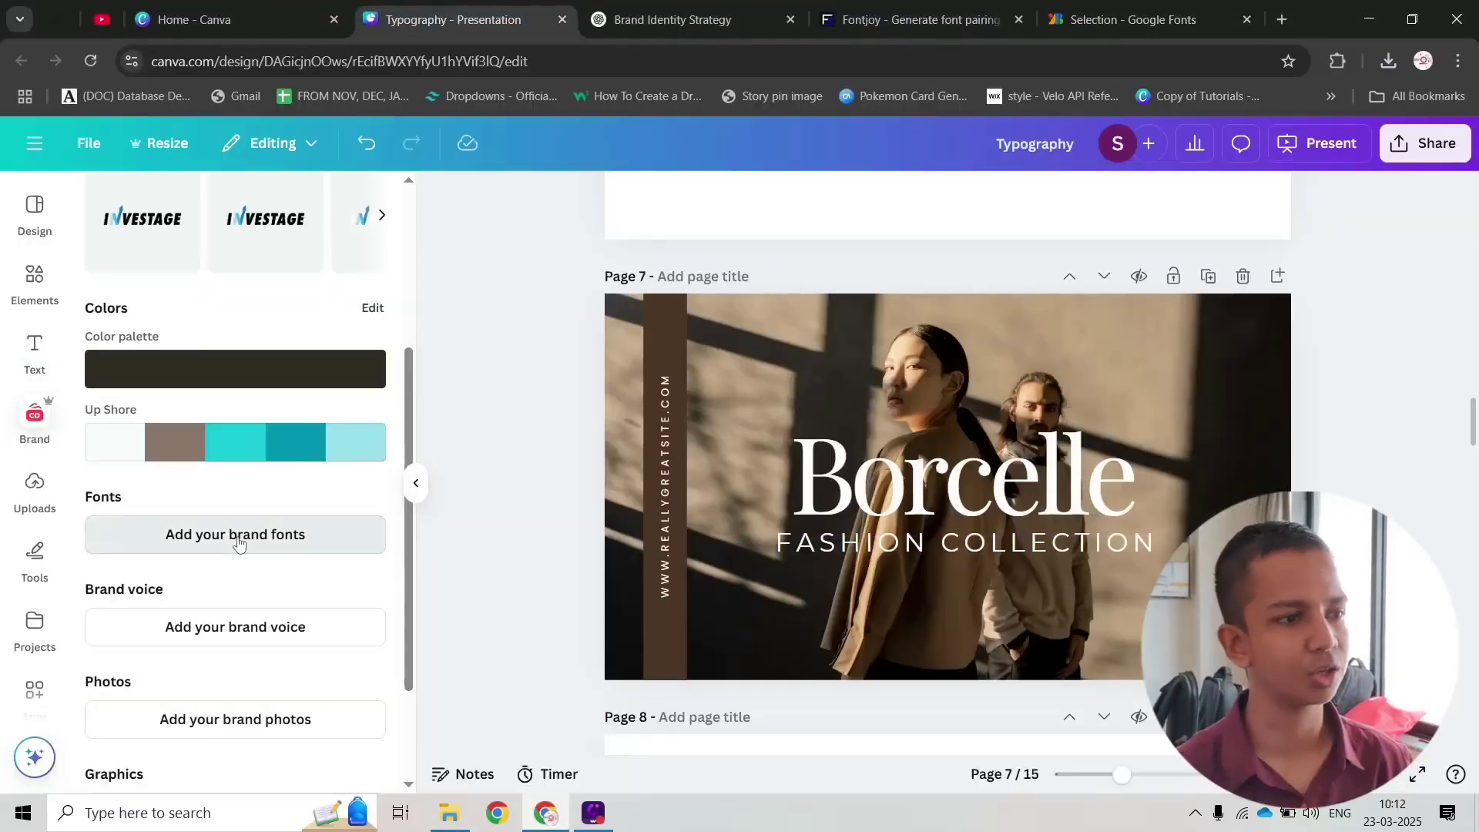
left_click(233, 531)
key("ctrl")
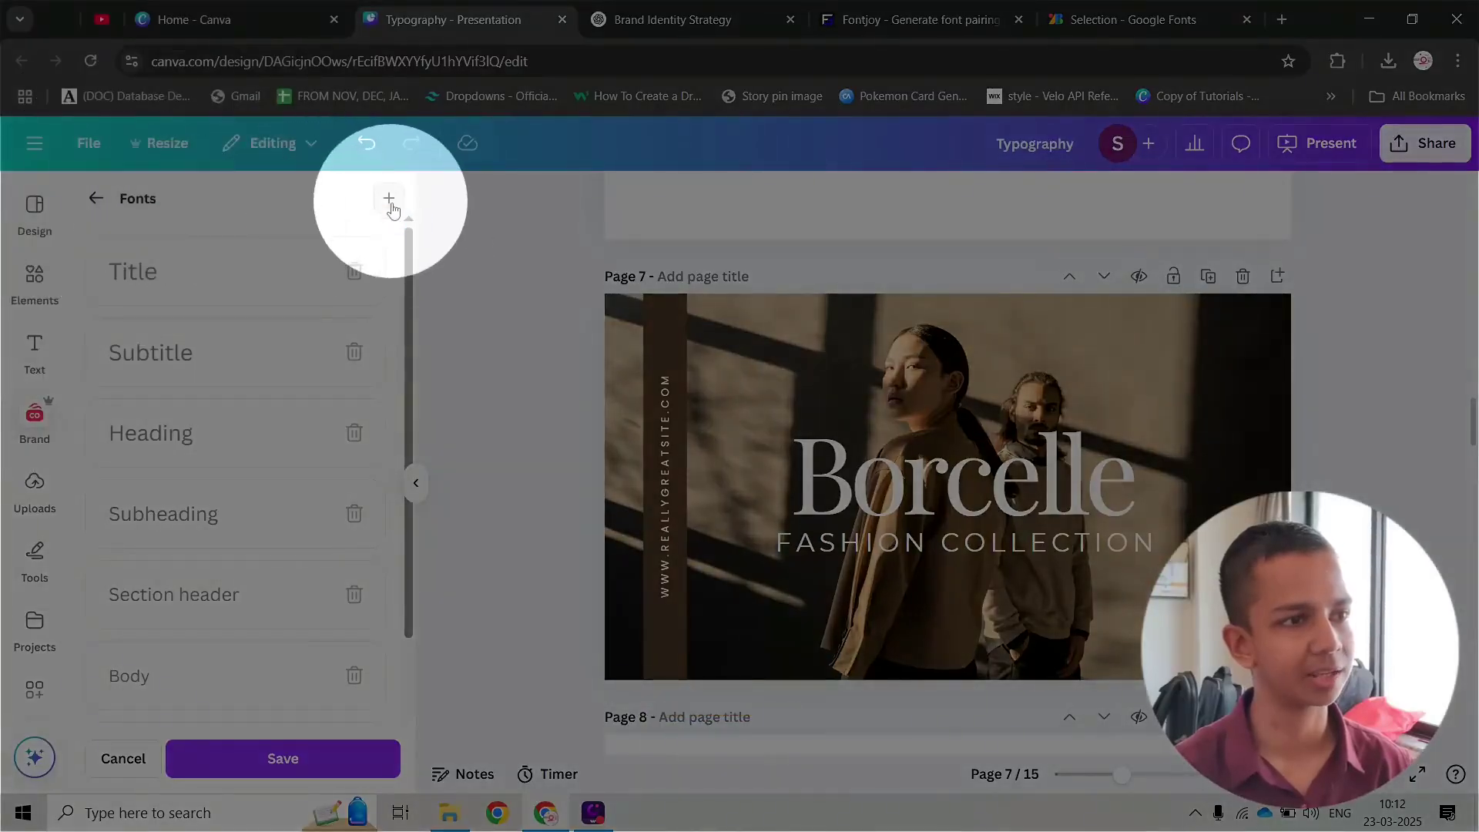
key("ctrl")
left_click(388, 200)
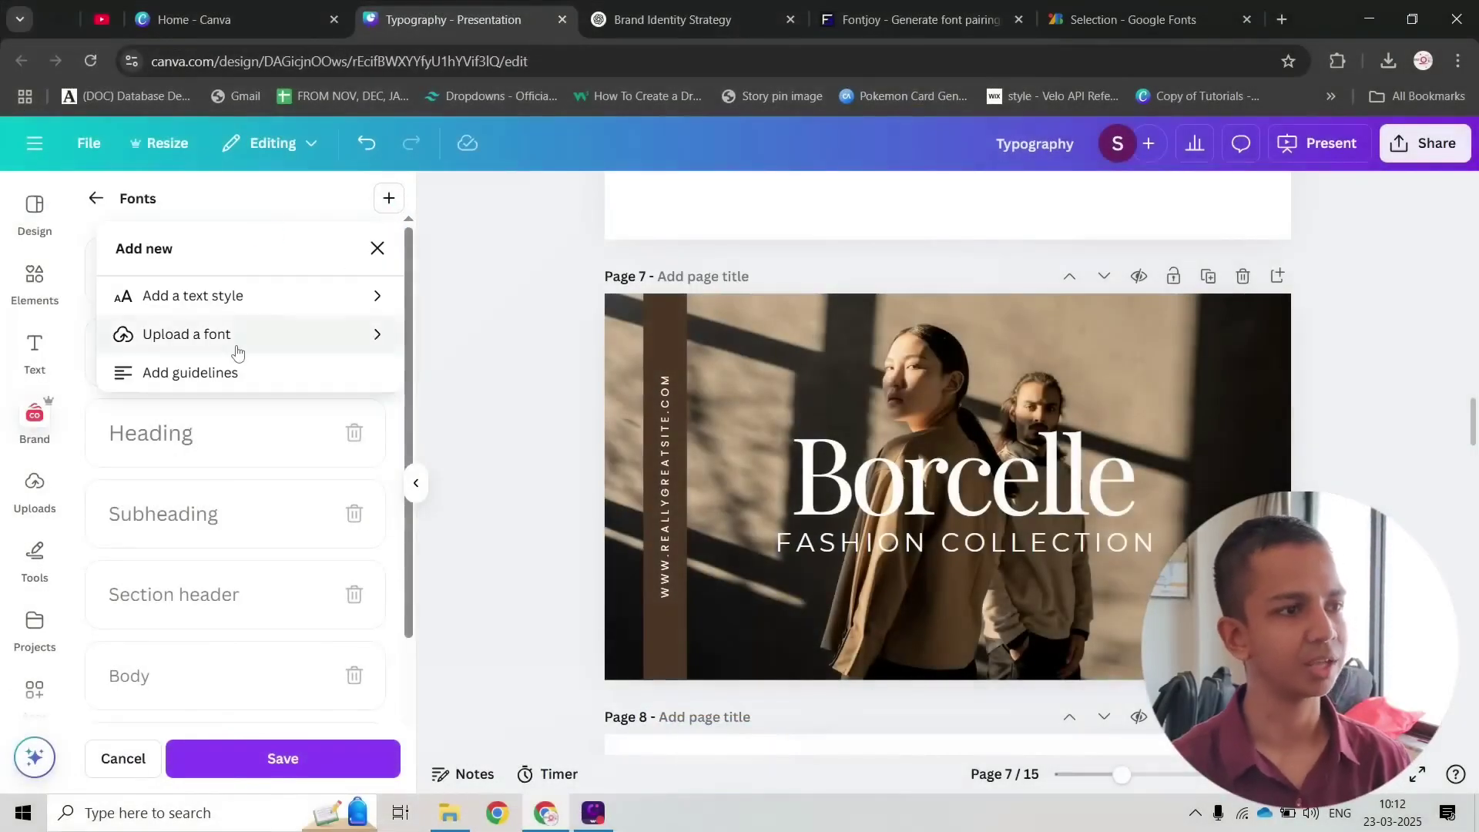
left_click(329, 338)
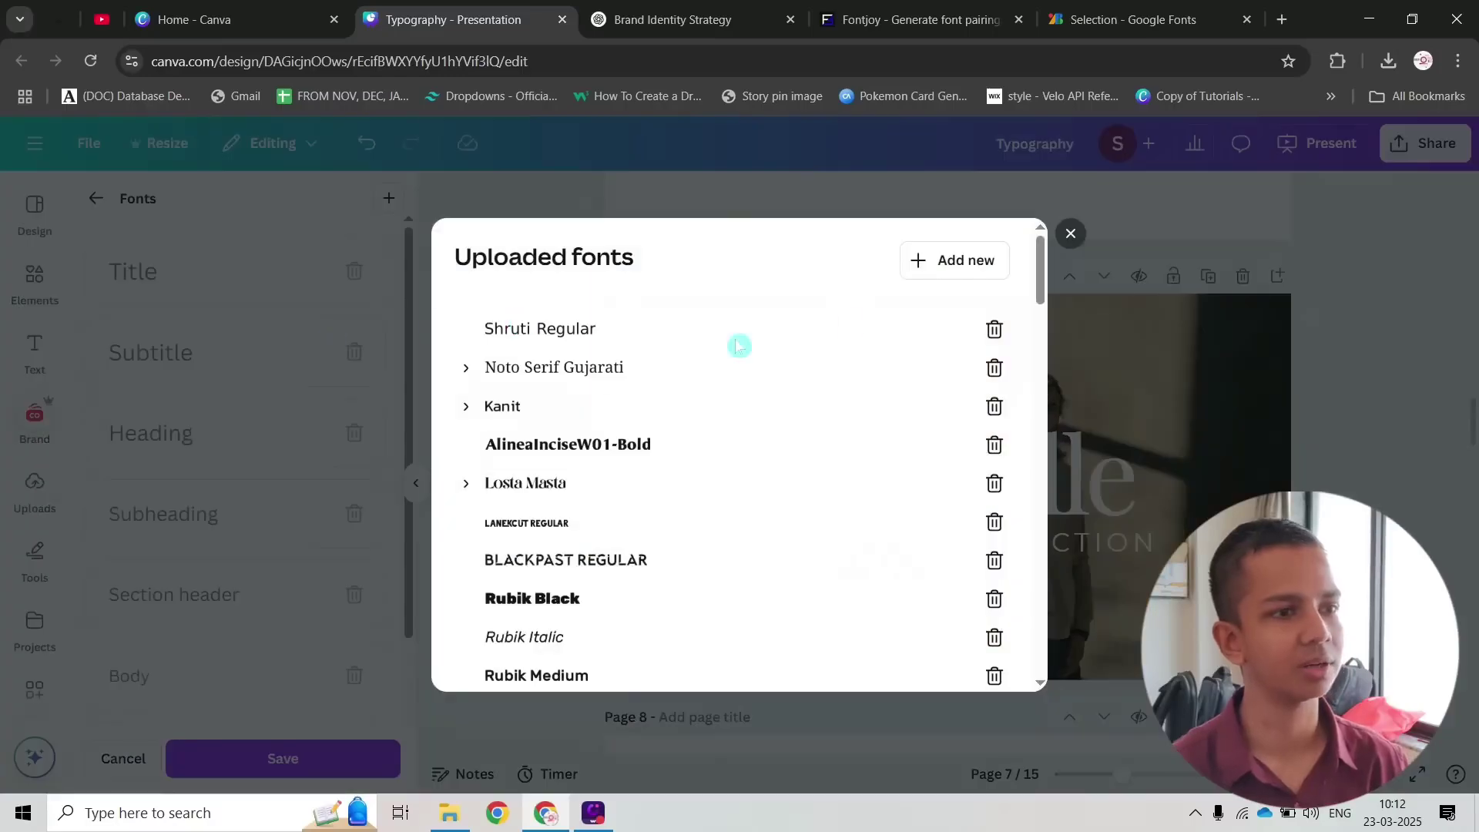
Step: Upload PlayfairDisplay-Italic-VariableFont_wght.ttf from the extracted Playfair_Display (1) folder as a custom font, accept the usage-rights declaration, and close the list
left_click(955, 260)
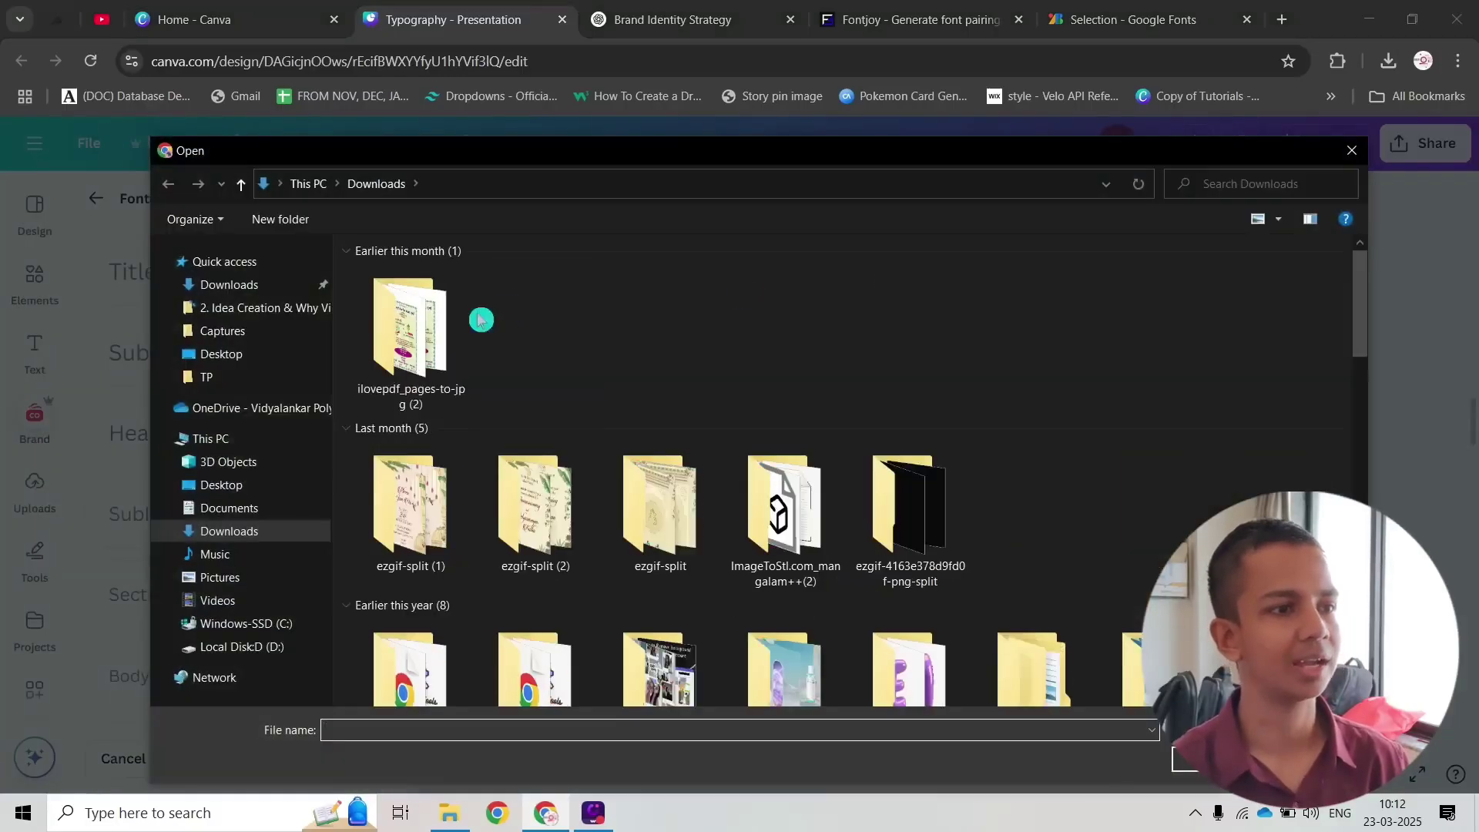
double_click(445, 338)
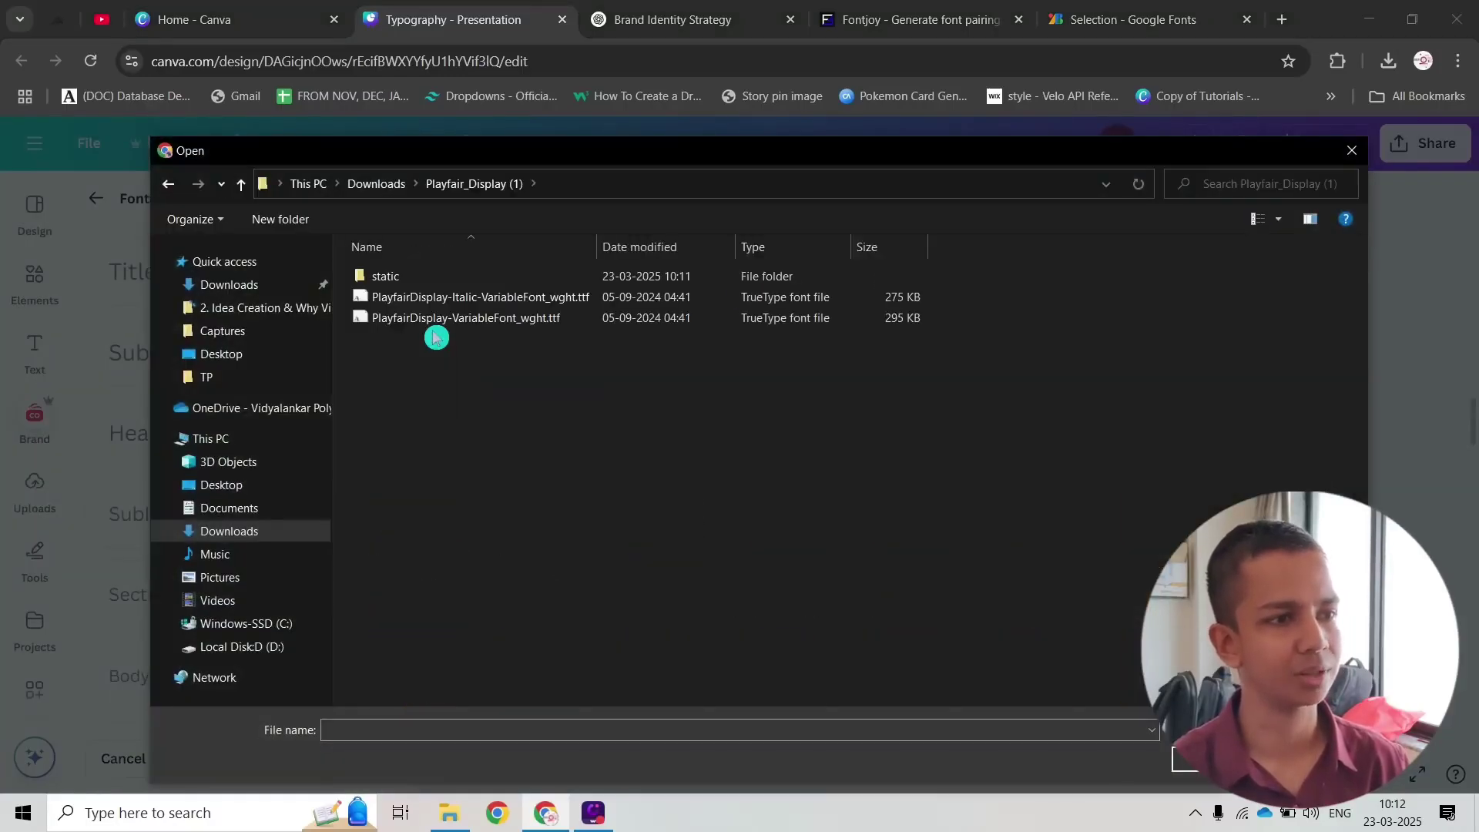
left_click(478, 297)
double_click(478, 297)
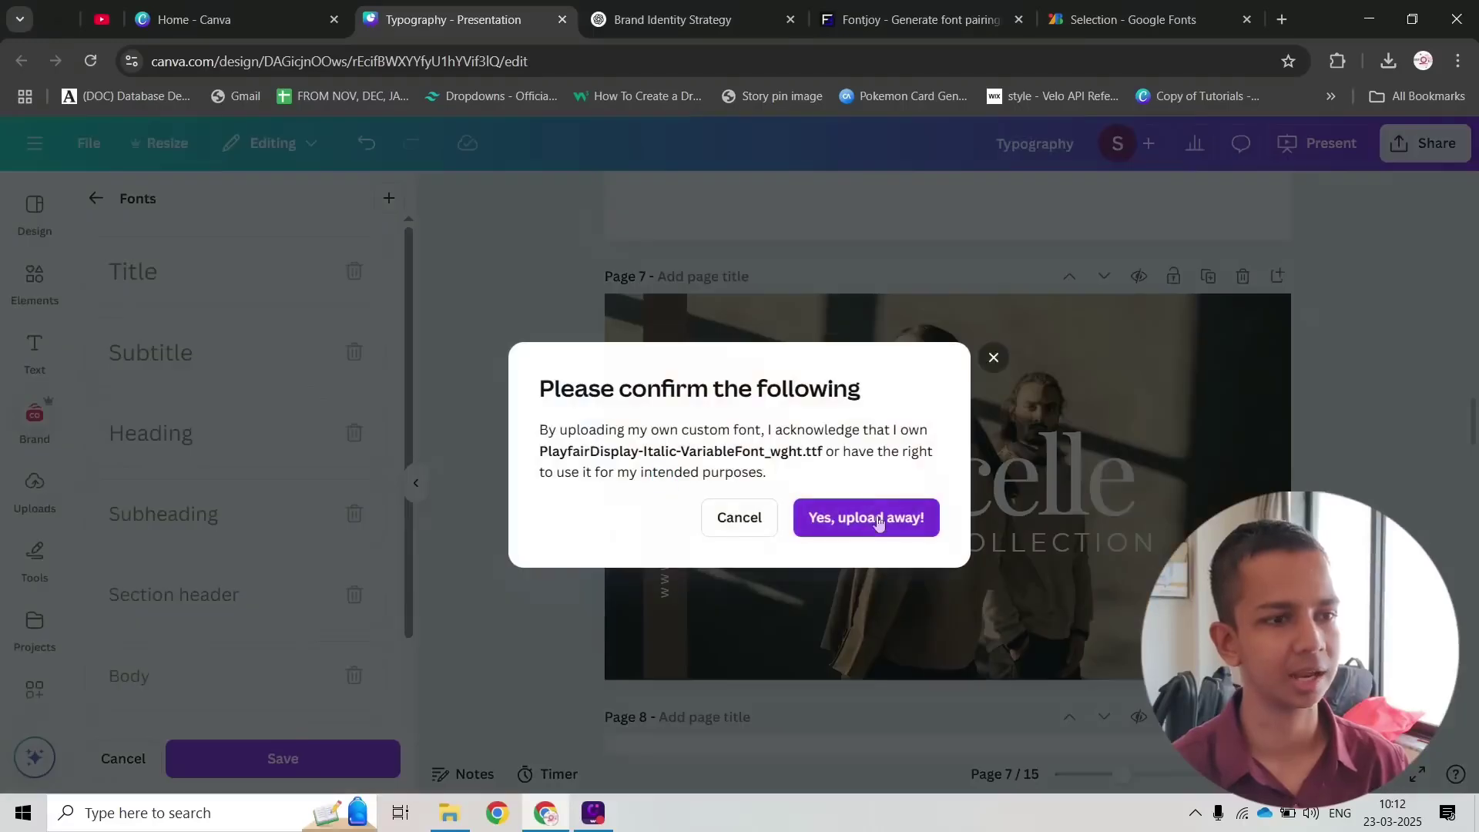
left_click(866, 517)
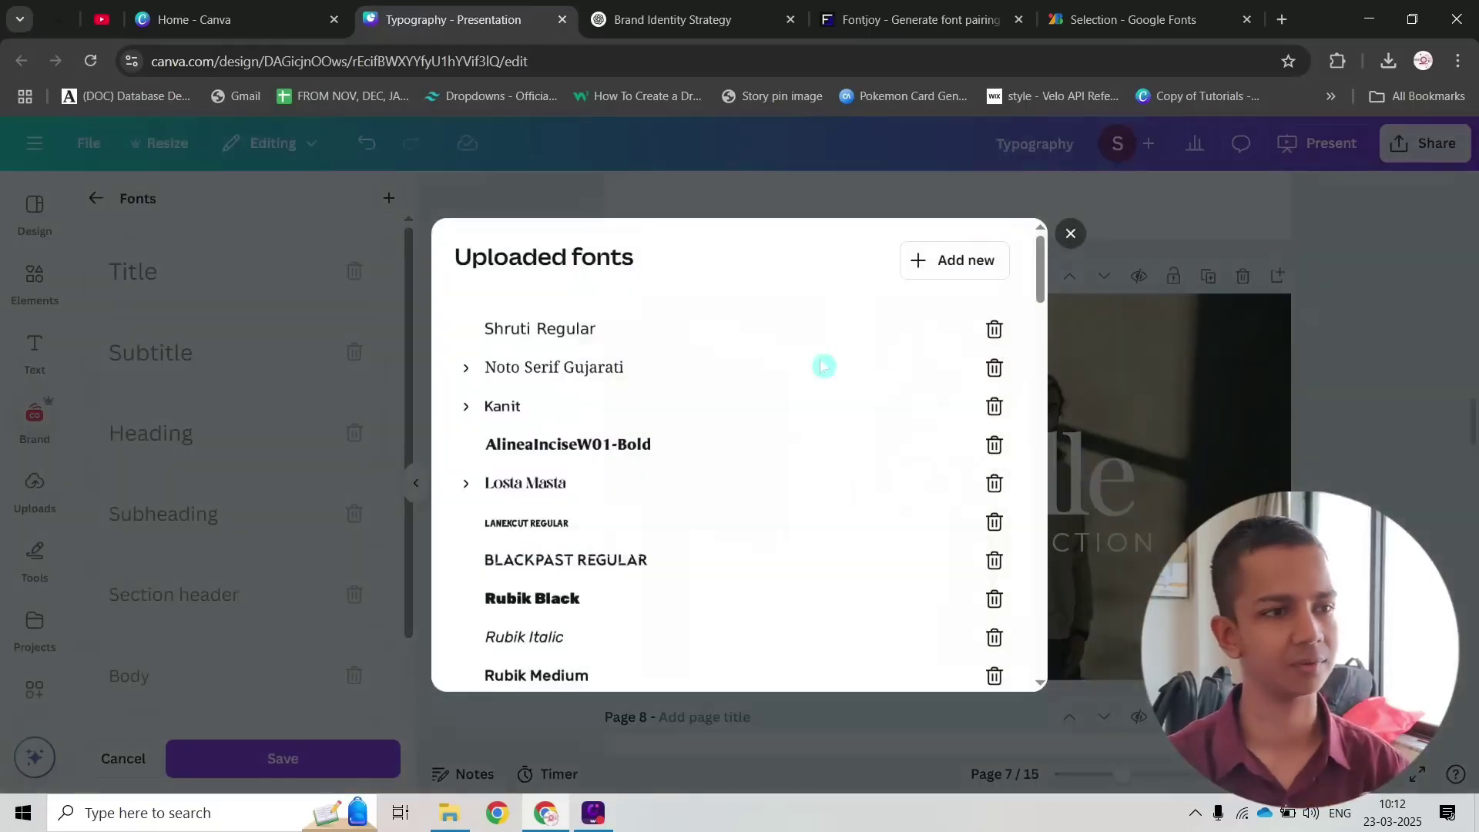
left_click(1068, 235)
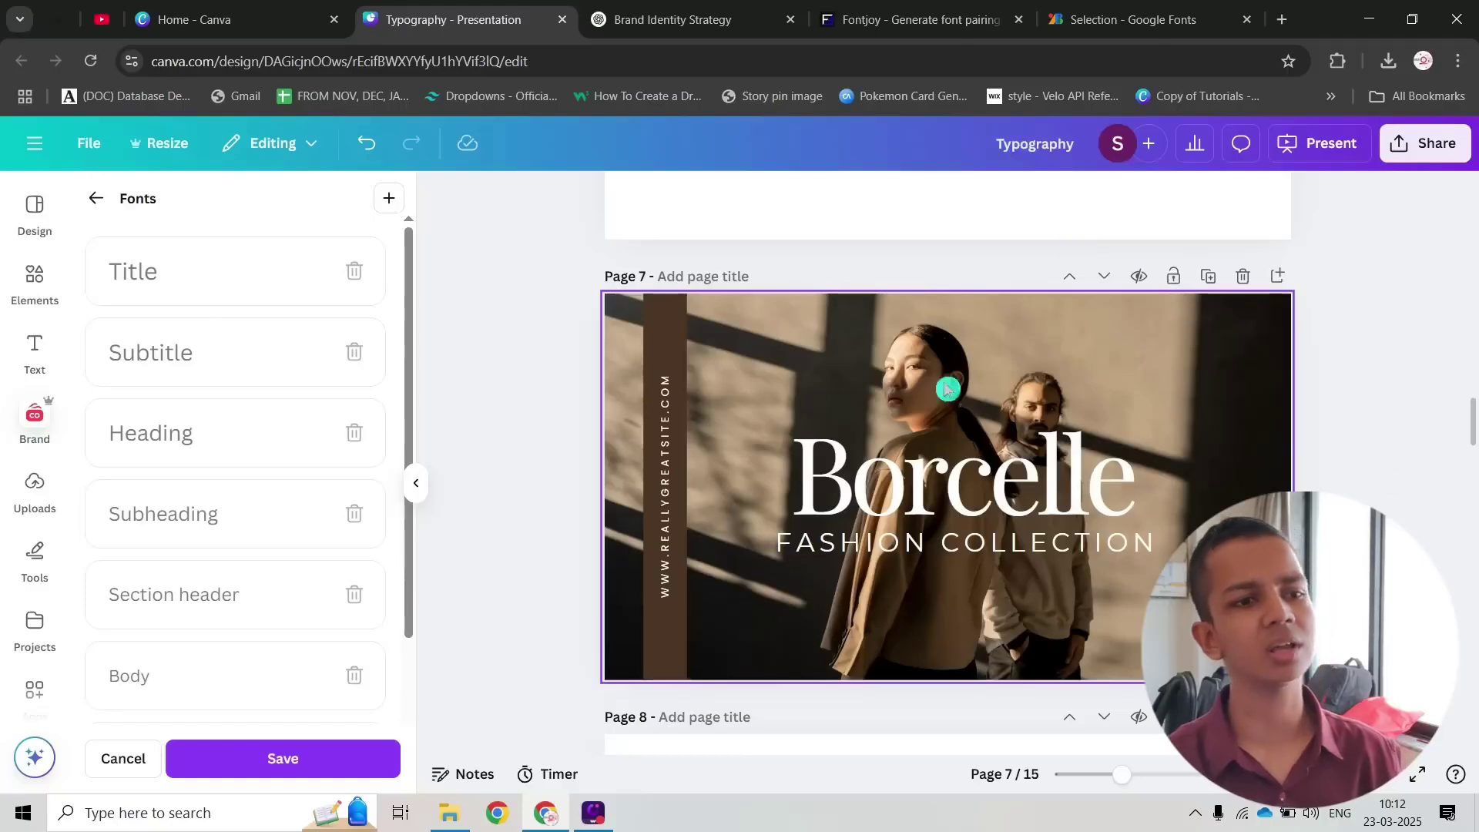
Step: Open the font list for the Borcelle heading, clear the "playfairge" search, and deselect the heading
left_click(989, 455)
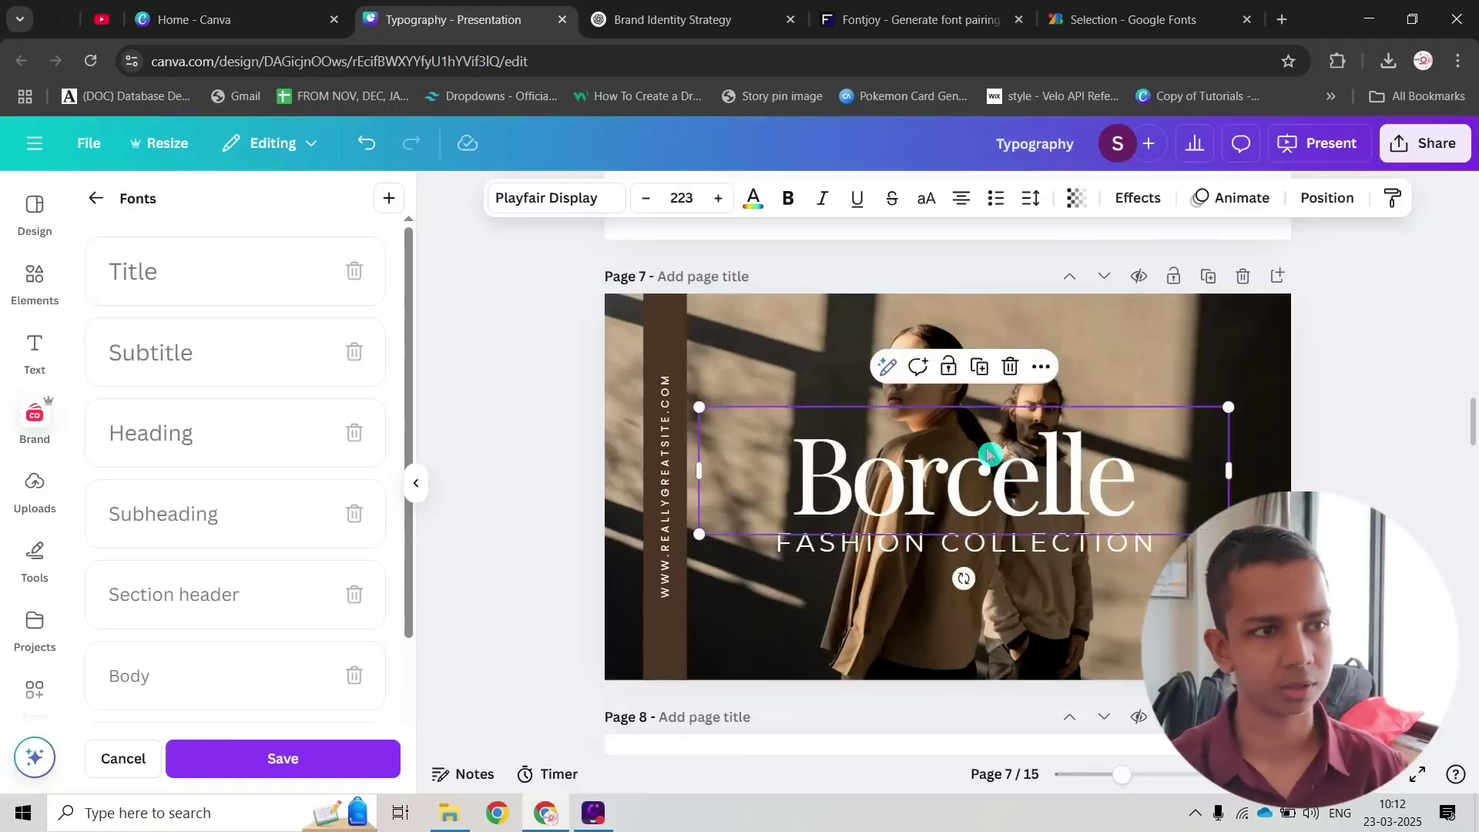
left_click(570, 200)
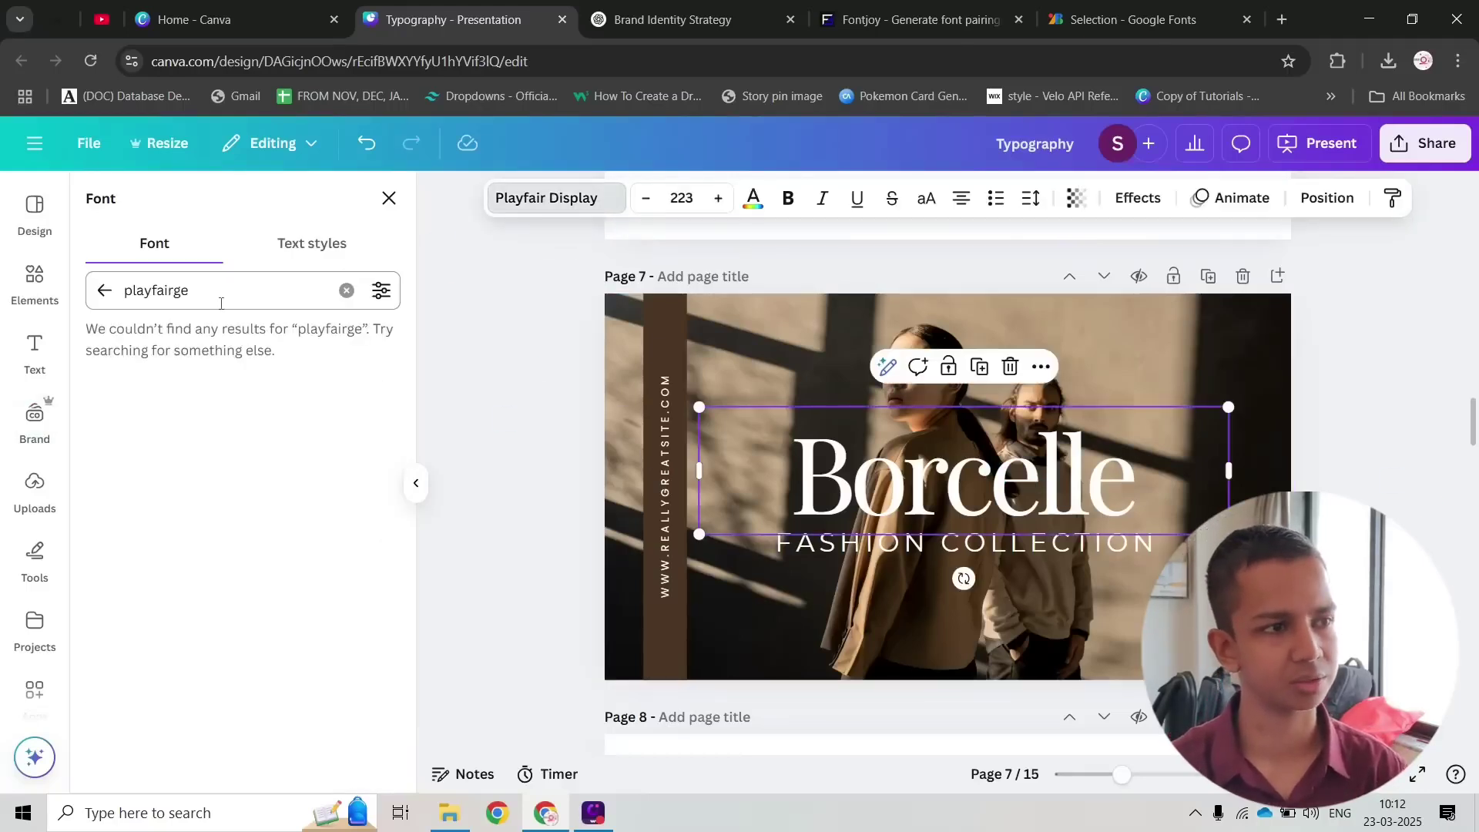
left_click(347, 290)
left_click(505, 402)
Step: Undo the font changes to the Borcelle design on page 7, and capture a screen snip of its heading
key("ctrl+z")
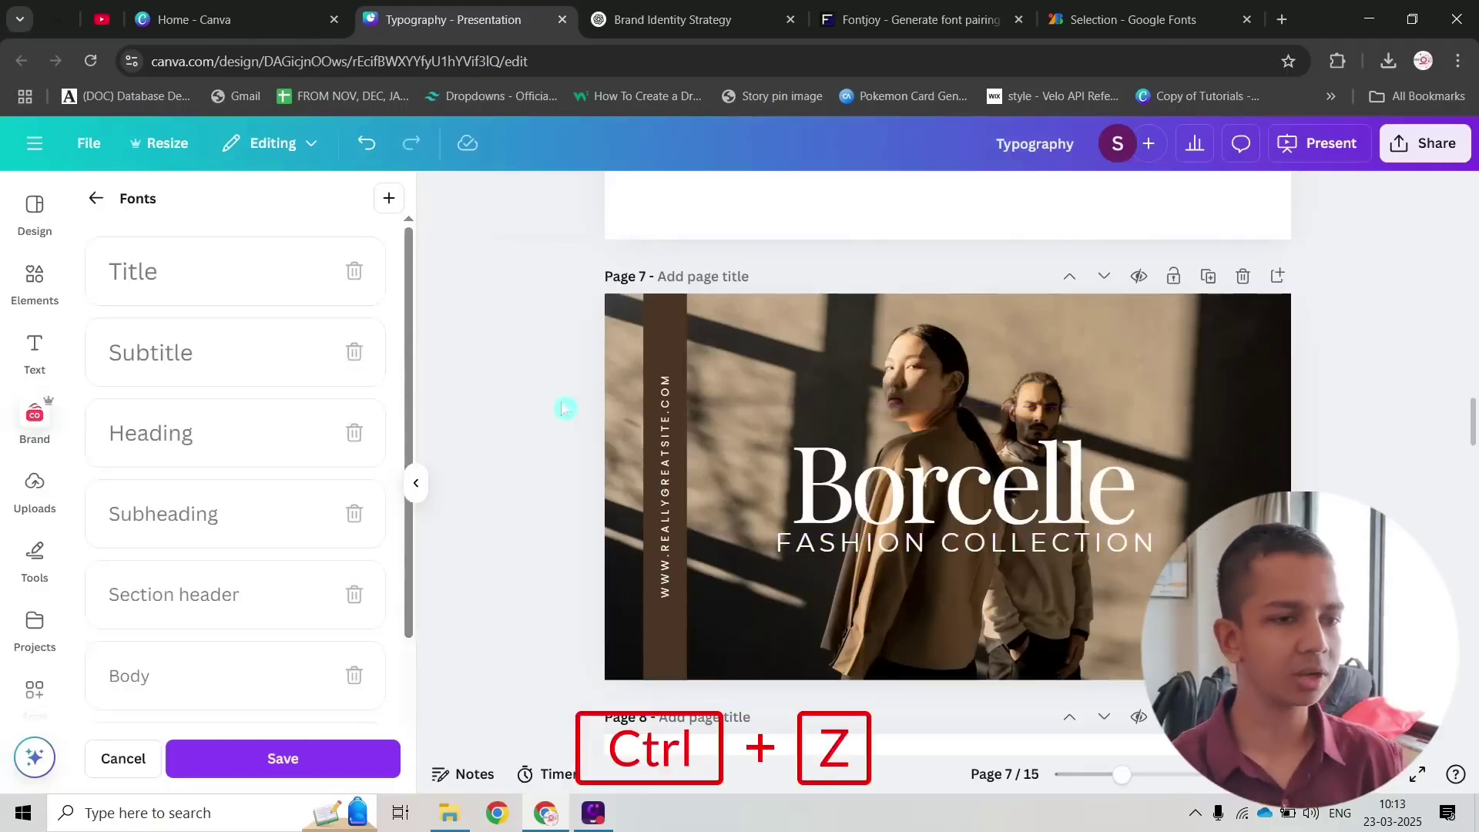
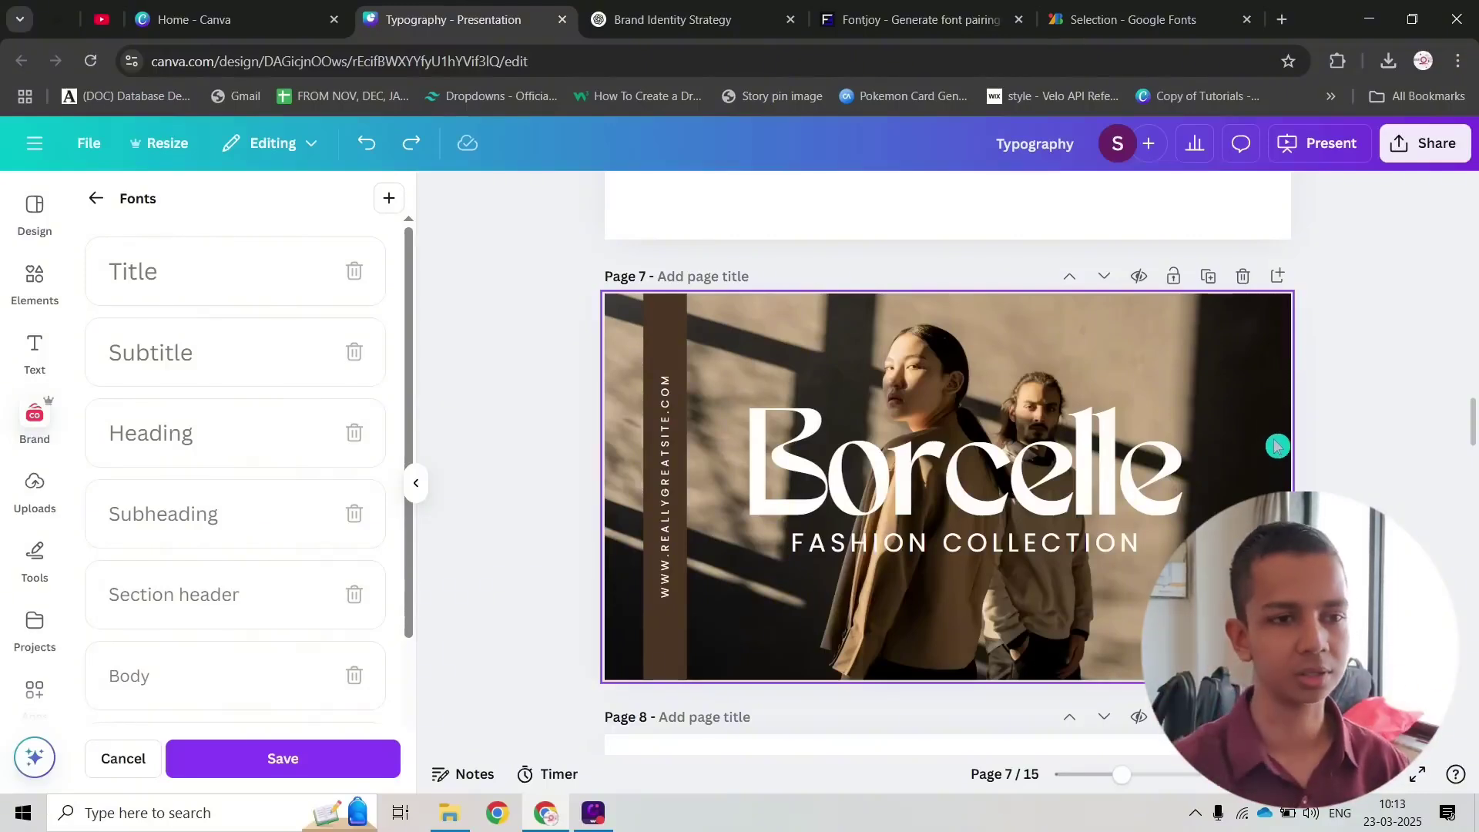
key("shift+super+s")
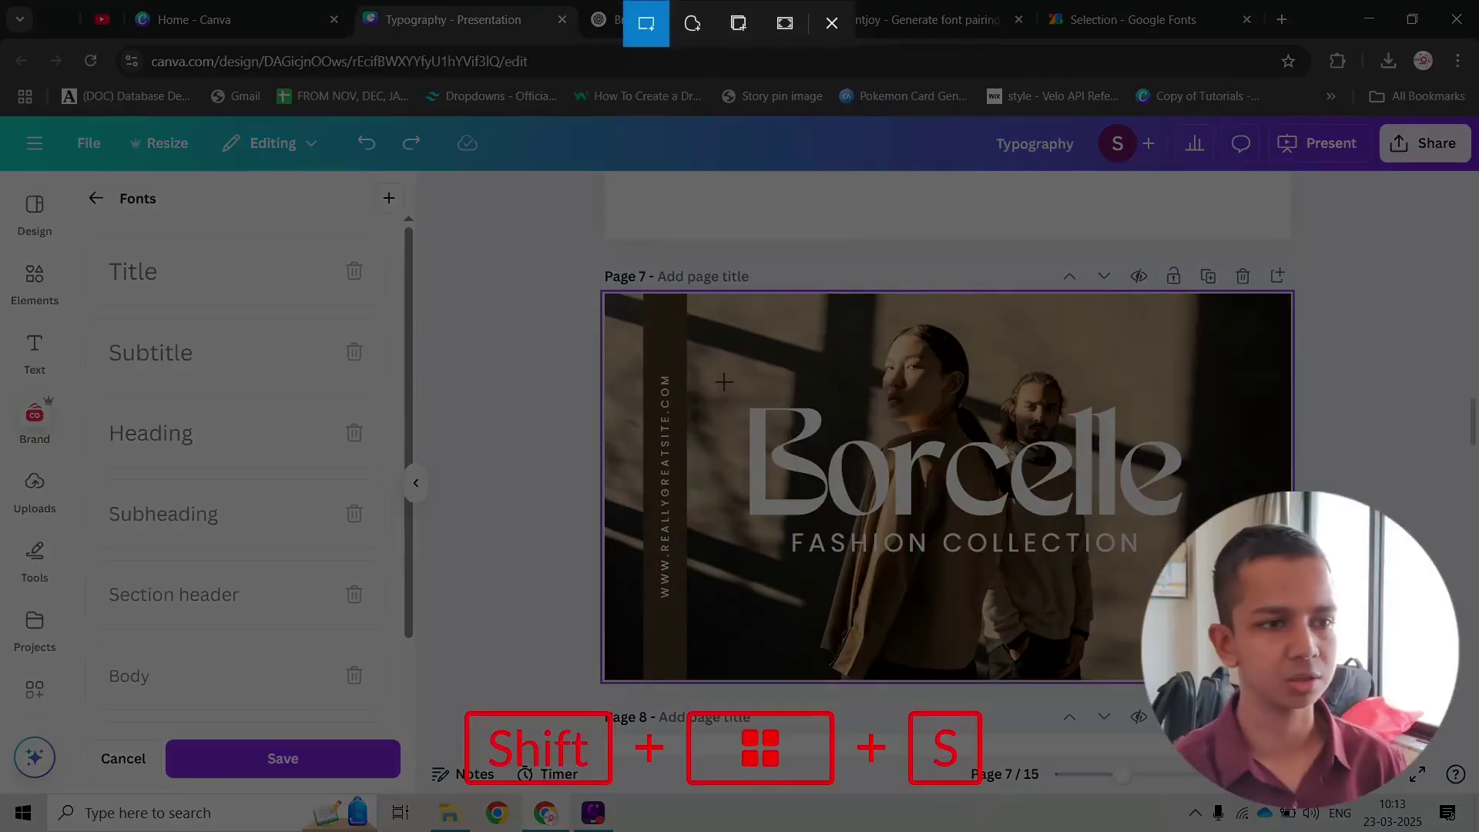
left_click_drag(749, 393, 1194, 536)
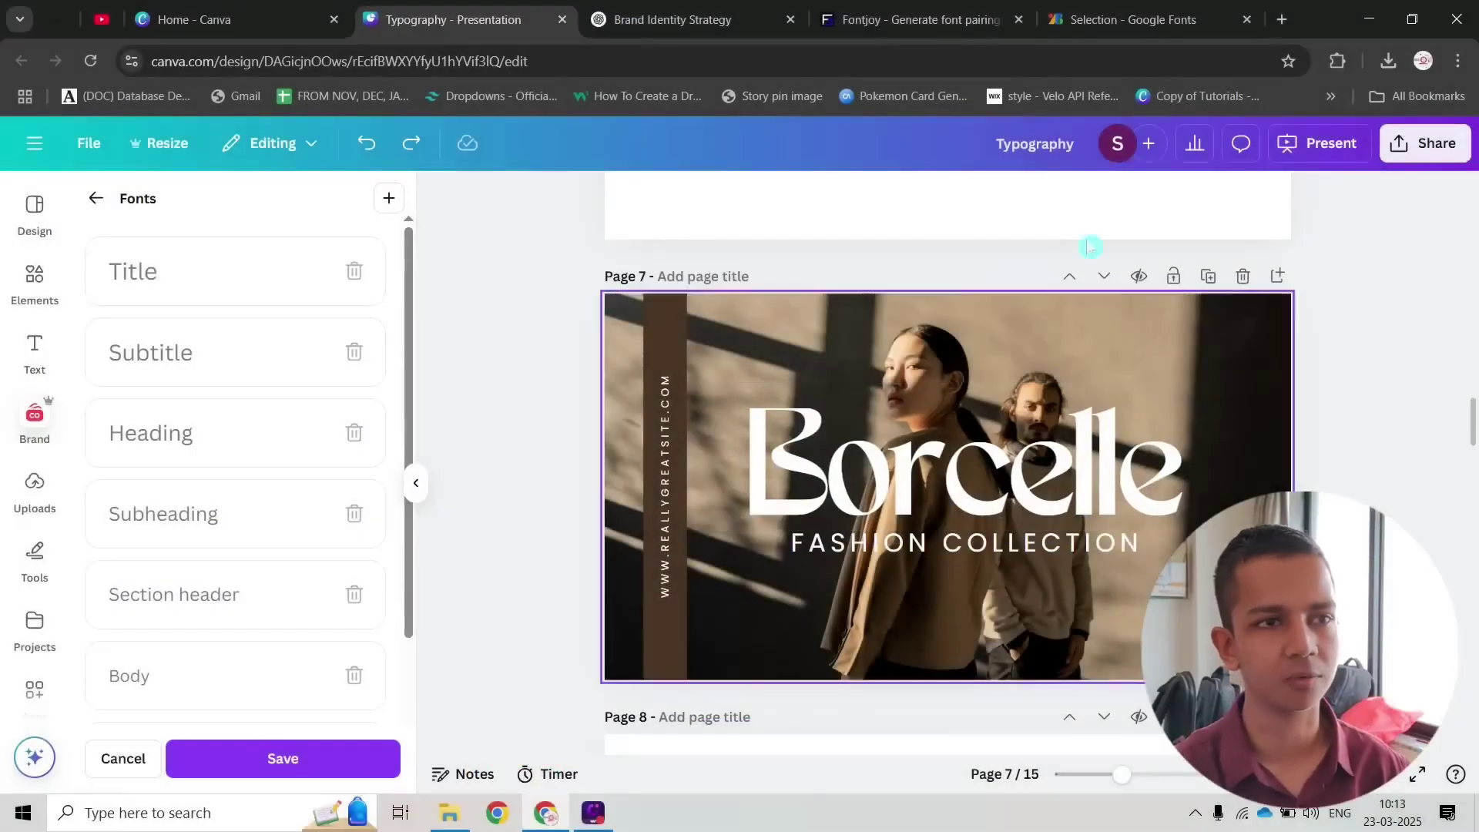
Step: Search Google for "what the font" in a new browser tab and open the WhatTheFont Font Finder on MyFonts
left_click(1281, 20)
type("what the fo")
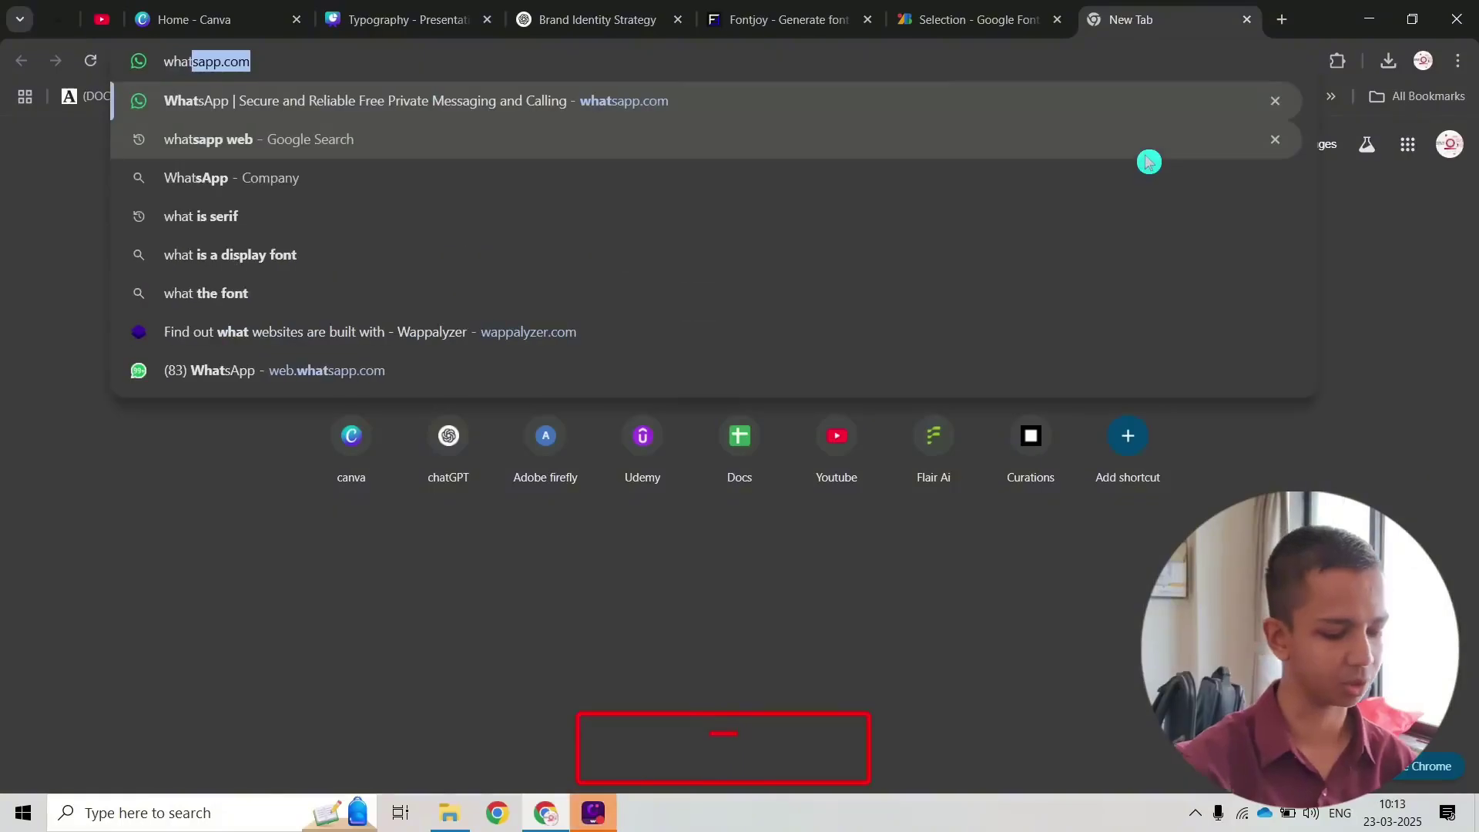
type("nt")
key("Return")
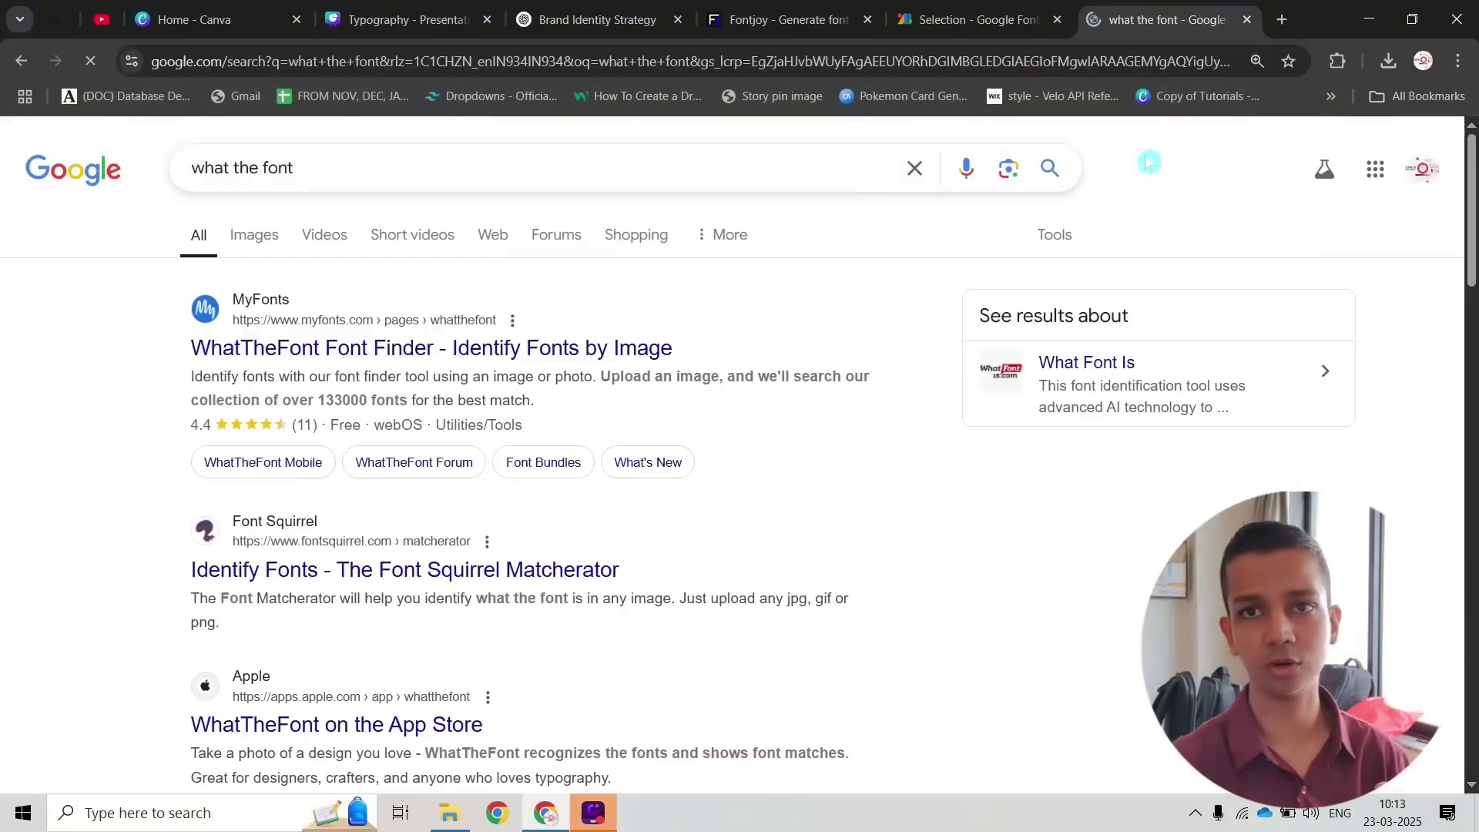
left_click(368, 351)
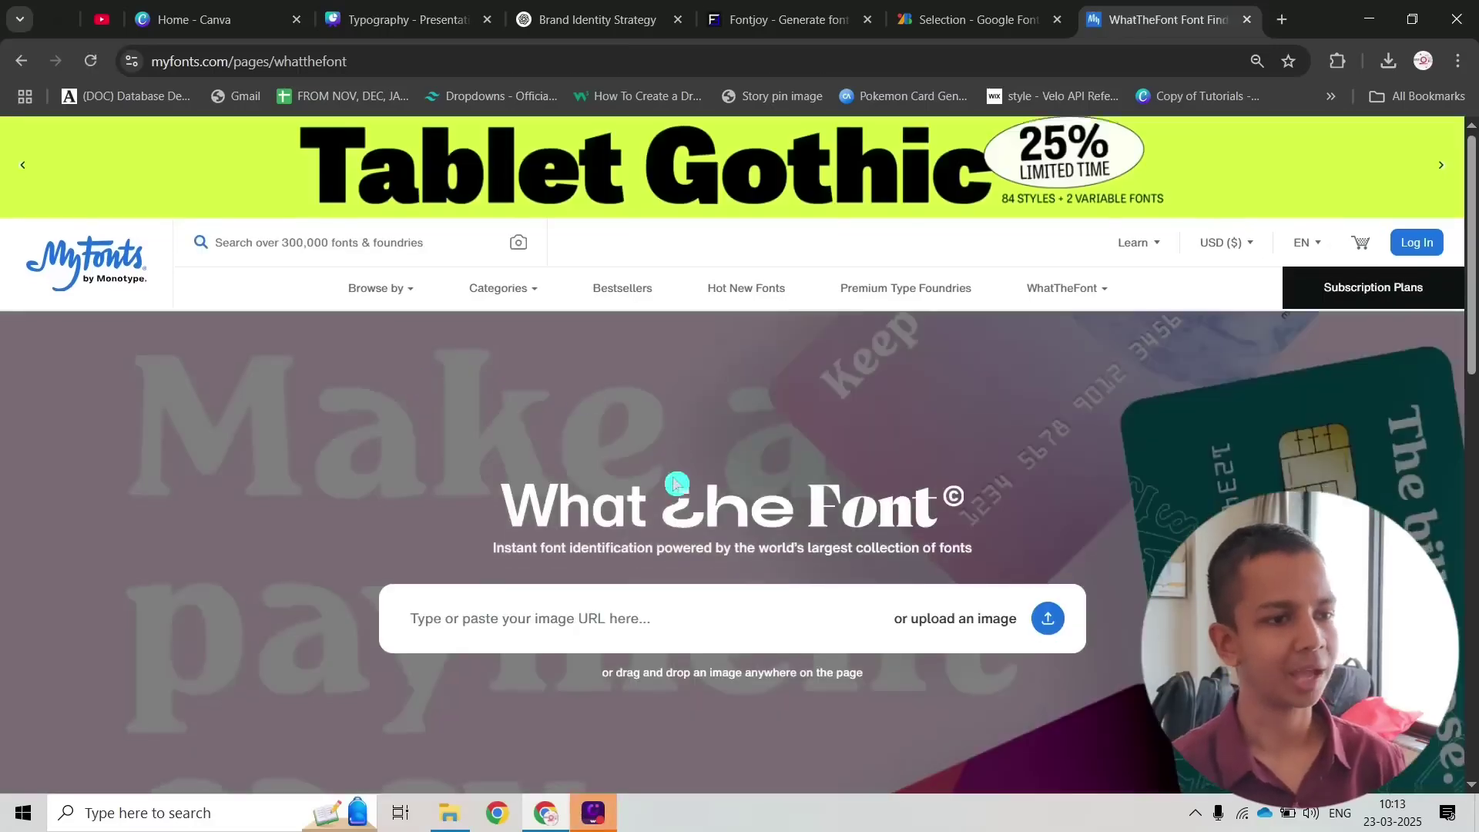
Step: Paste the Borcelle heading snip into WhatTheFont, submit it, and identify the font in the detected text area
scroll(519, 469, "down", 2)
left_click(465, 433)
key("ctrl+v")
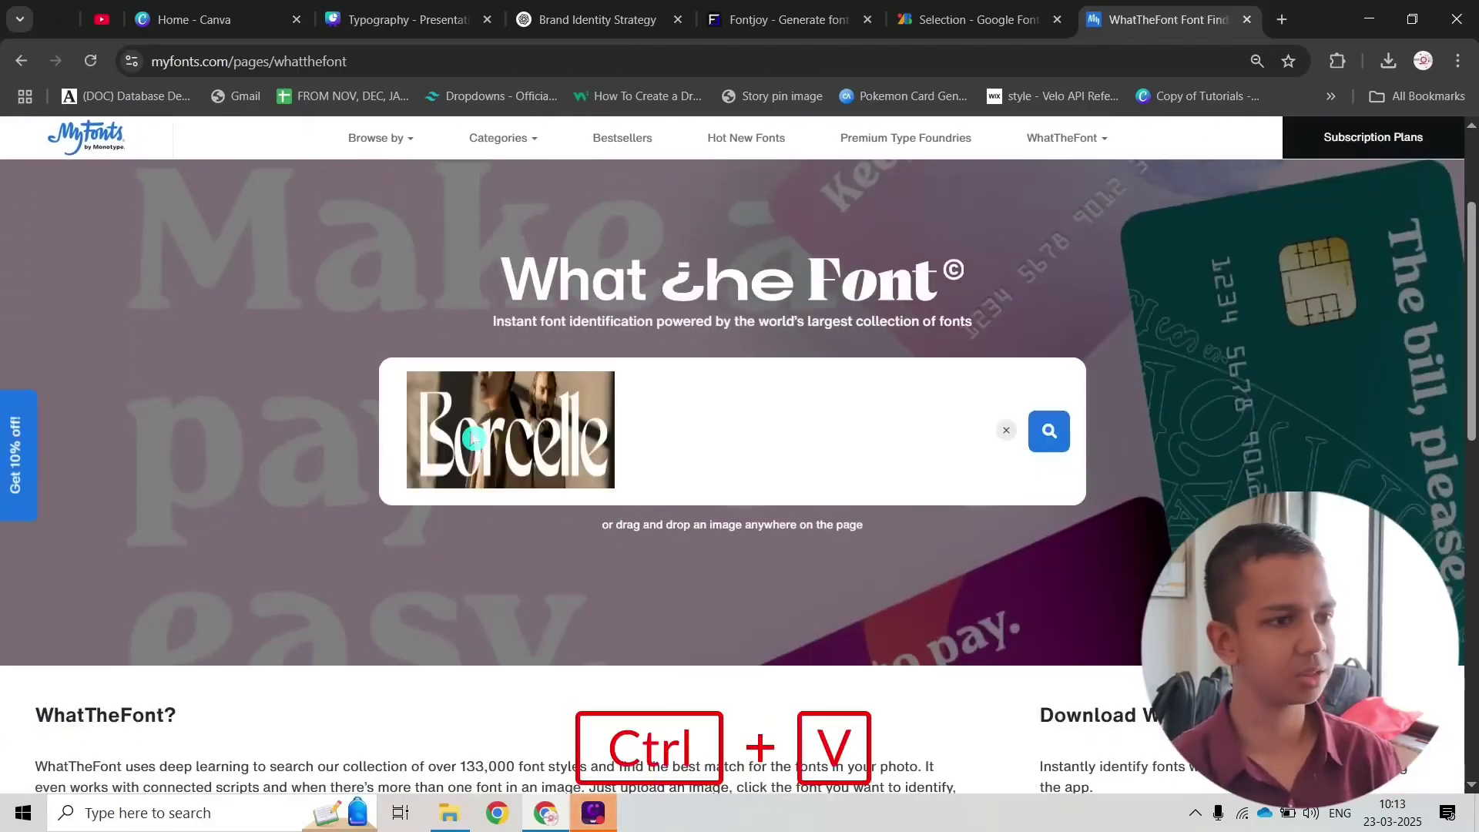
left_click(1053, 434)
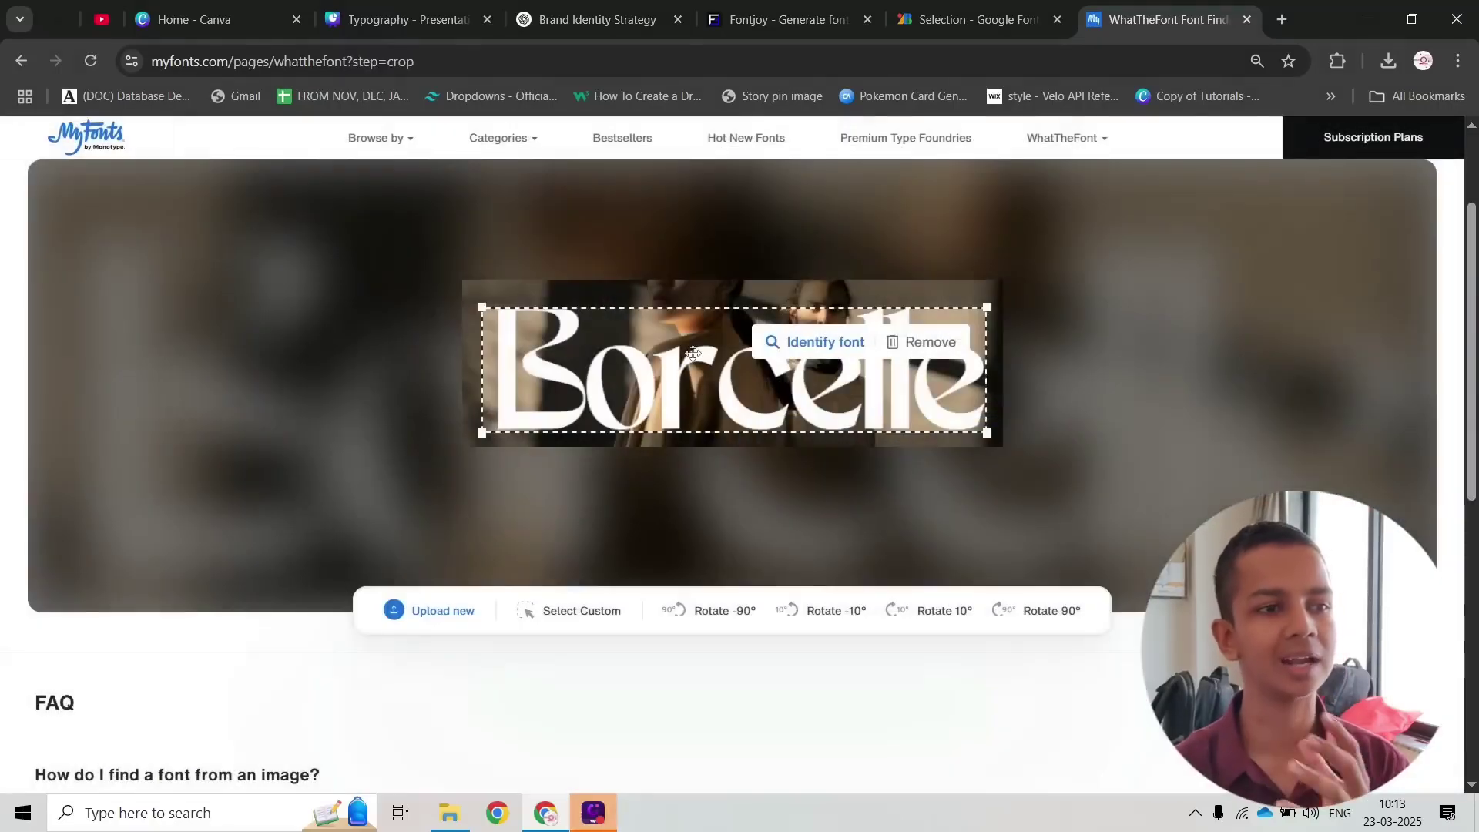
left_click(828, 343)
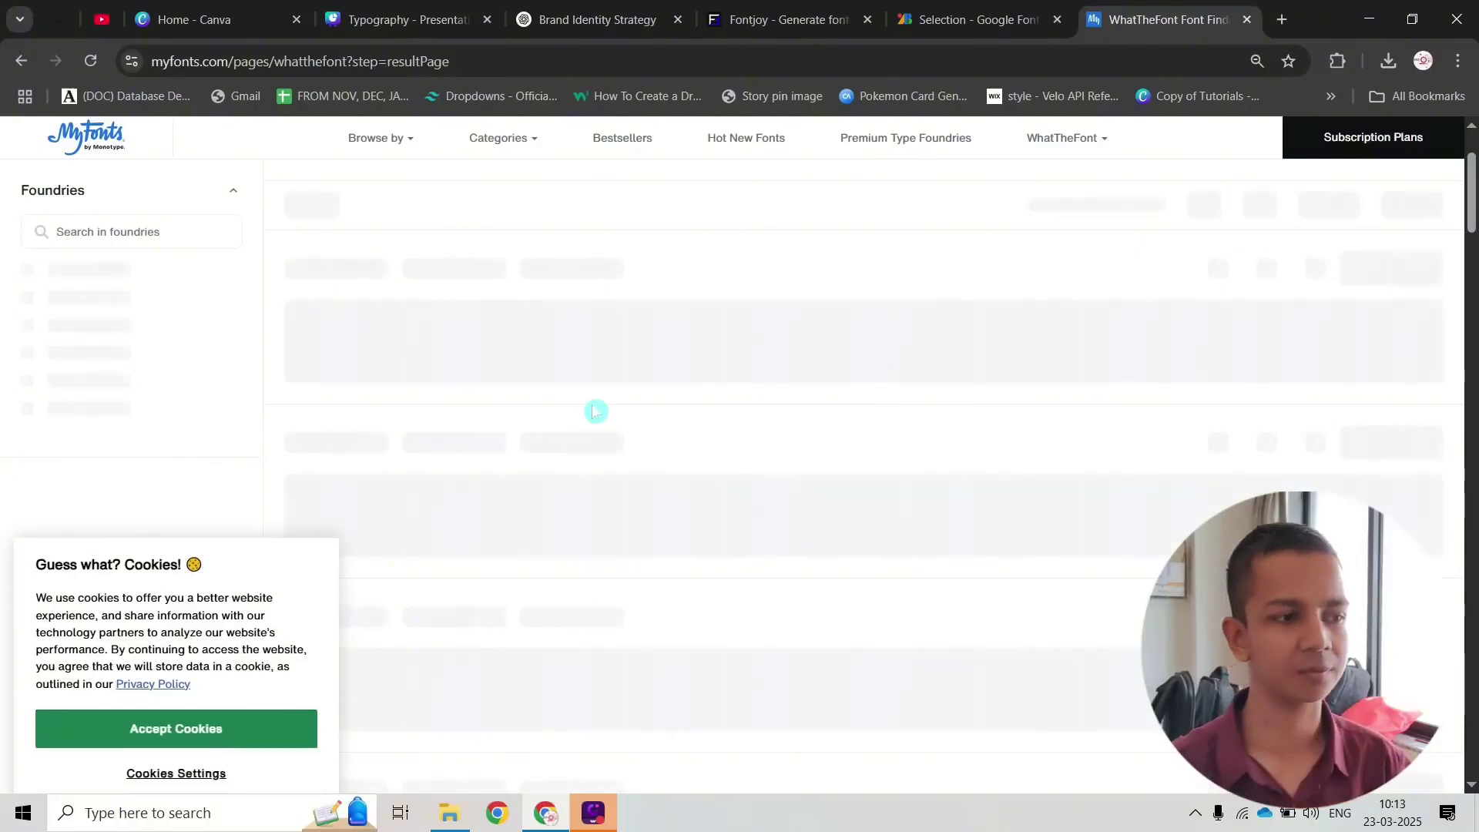
Step: Accept the site's cookies and review the WhatTheFont matches for the Borcelle heading image
left_click(254, 701)
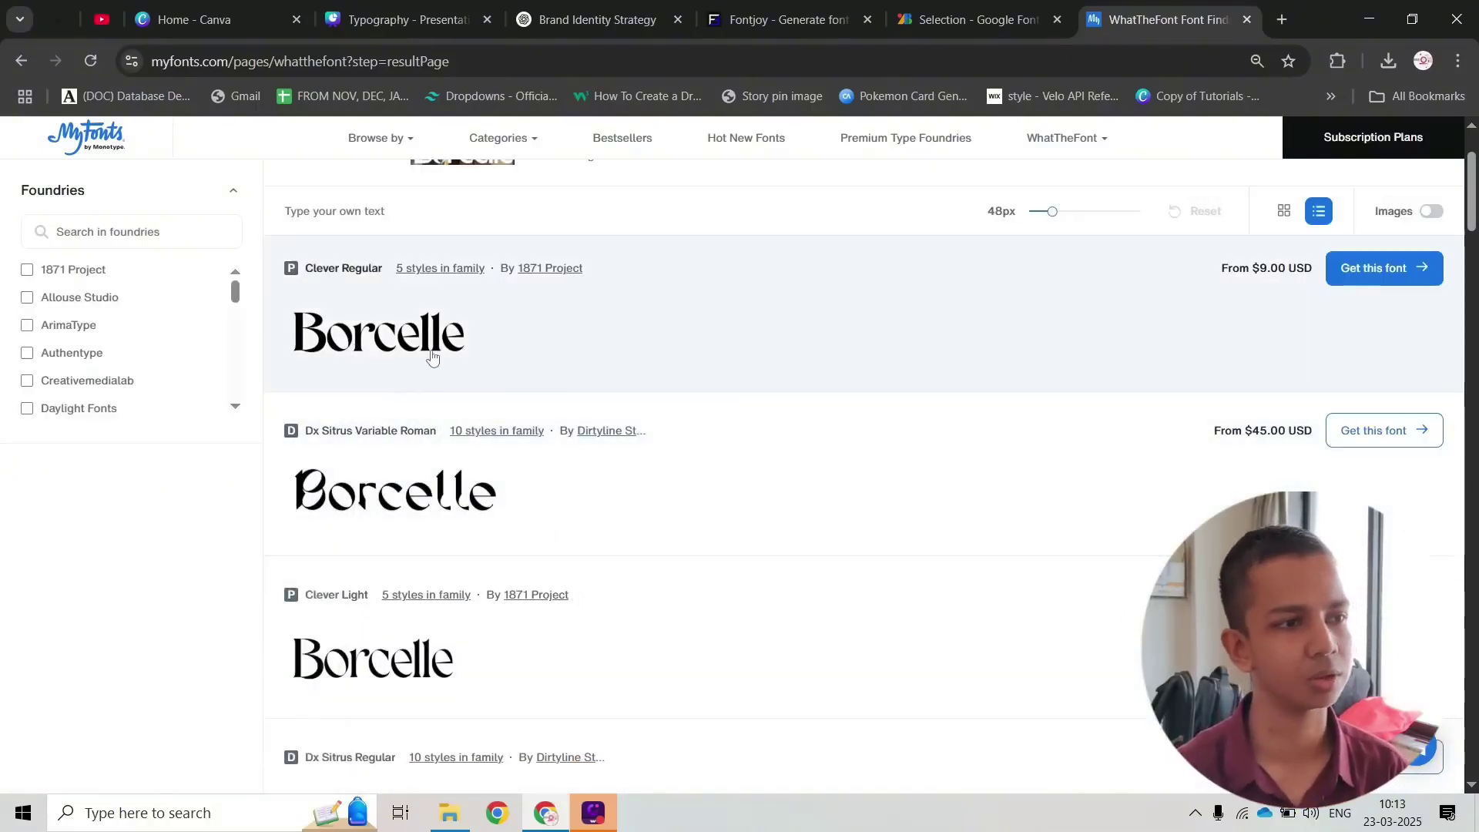
scroll(324, 277, "up", 4)
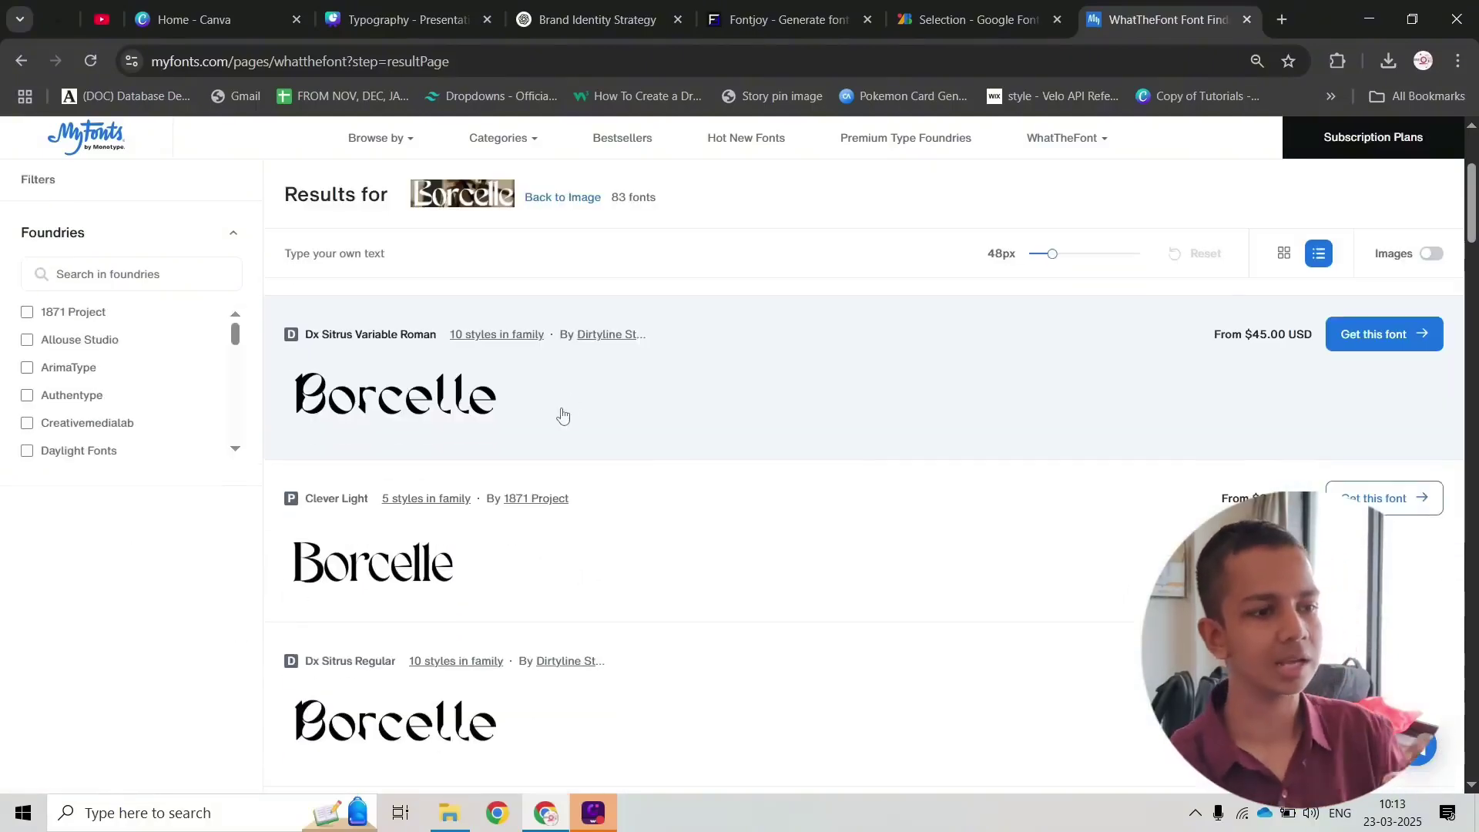
scroll(520, 397, "down", 5)
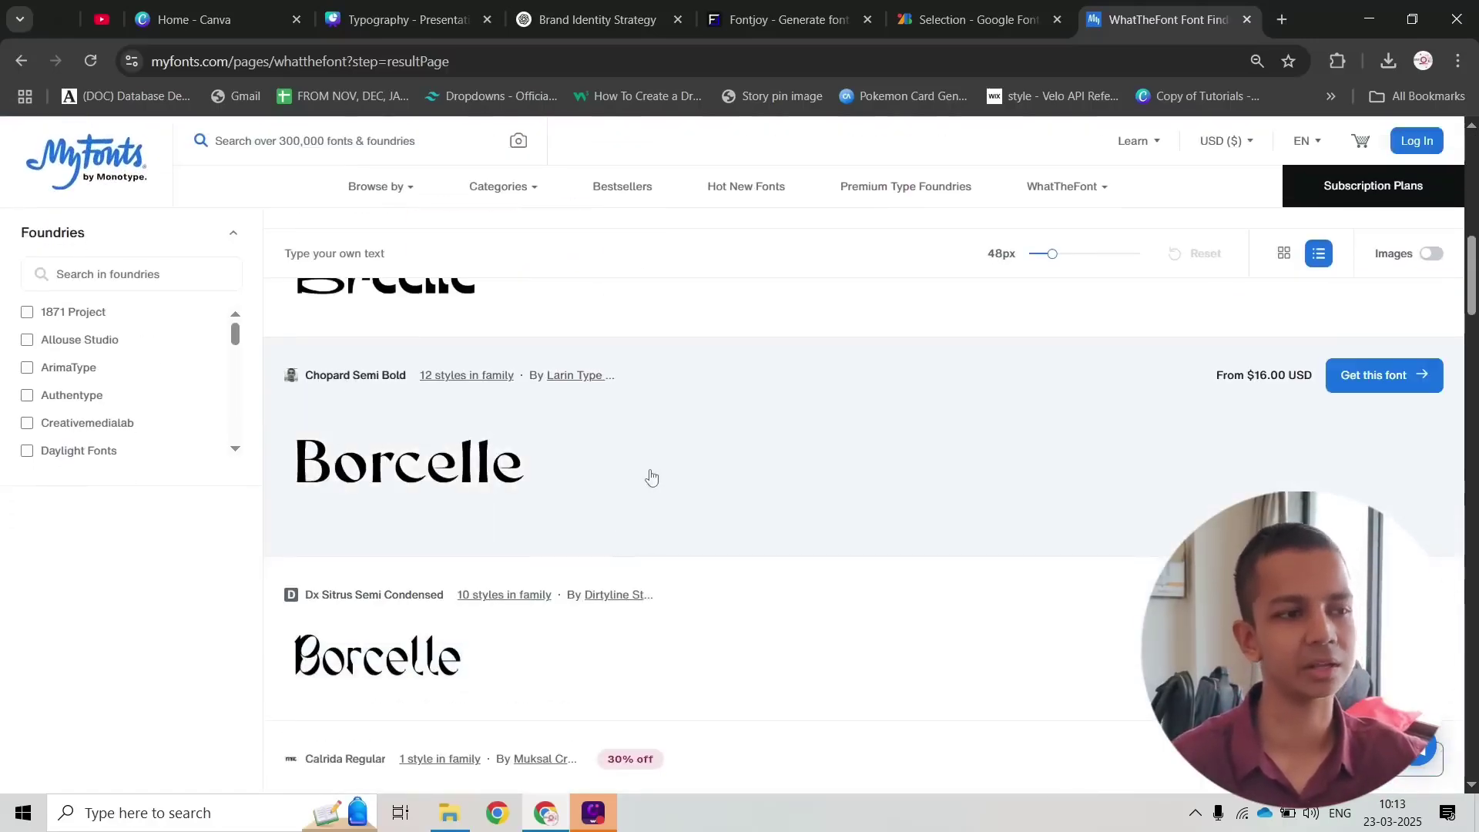
scroll(644, 478, "up", 3)
scroll(650, 477, "up", 2)
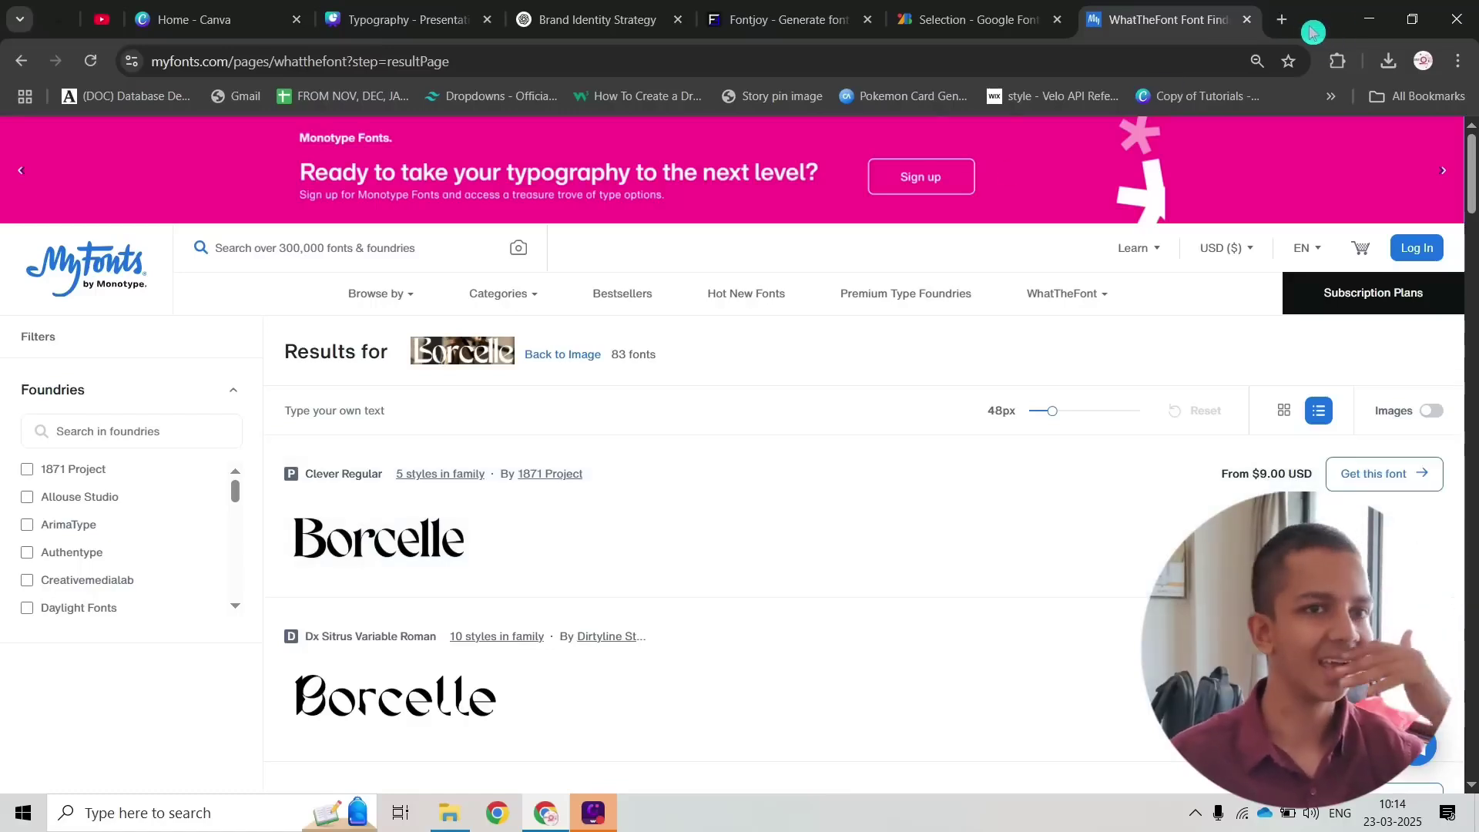
Step: Search the web in a new browser tab for a download of the Clever Regular font
left_click(1281, 19)
type("clever regula")
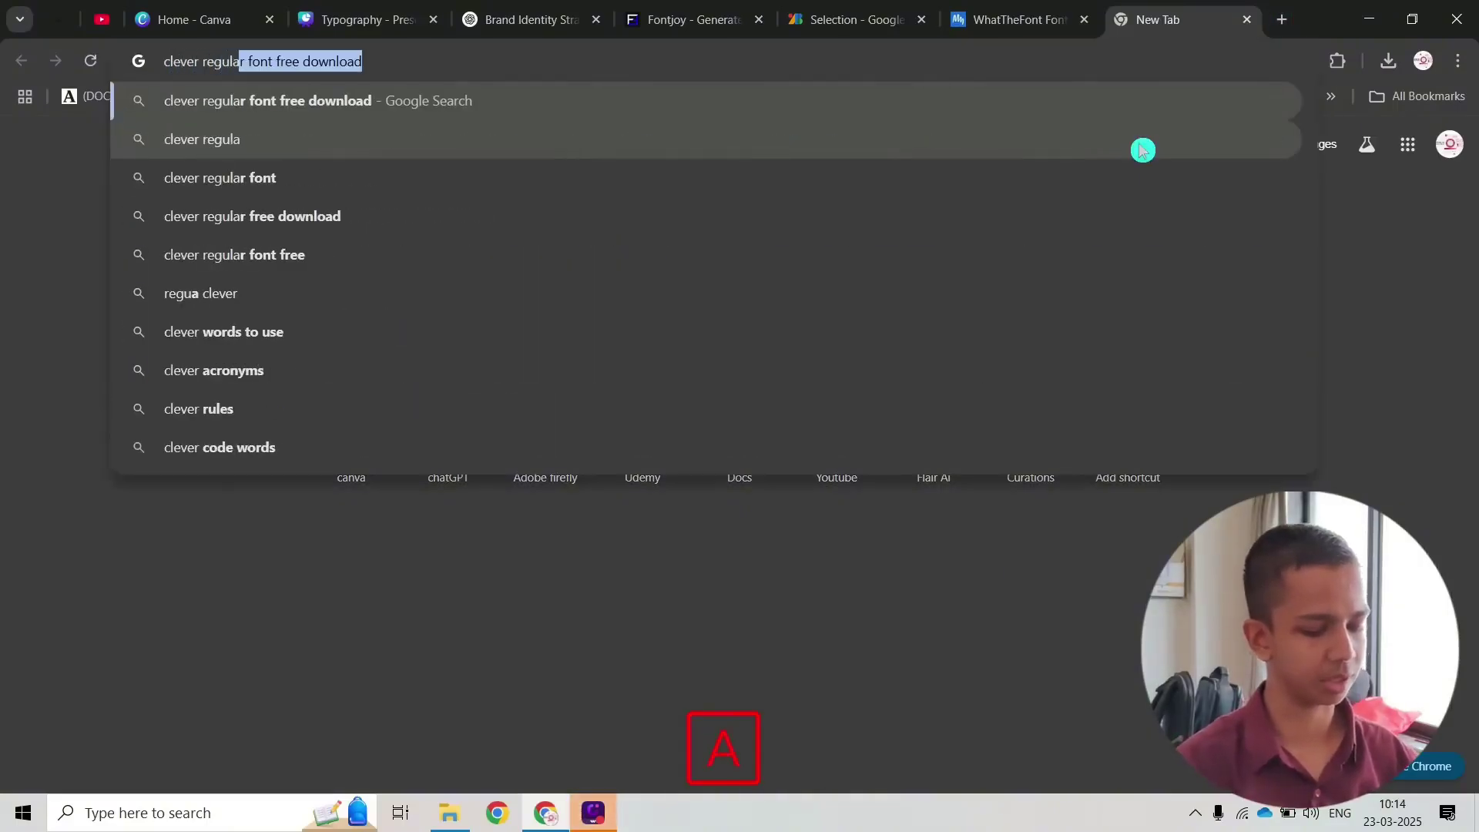
type("r font dowenla0od")
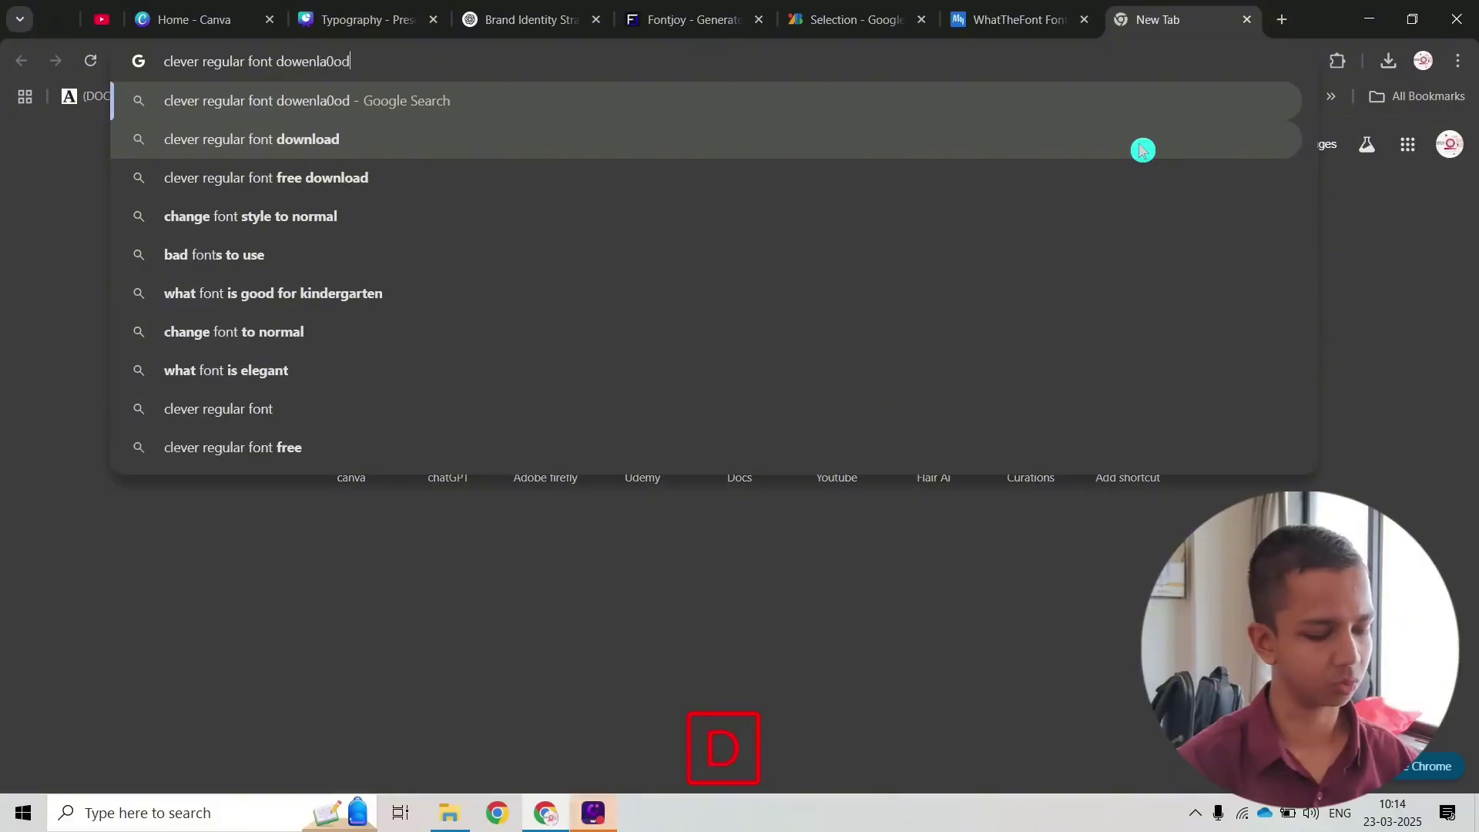
Step: Search Google for a free download of the Clever Regular font and look through the results
type(" free")
key("Return")
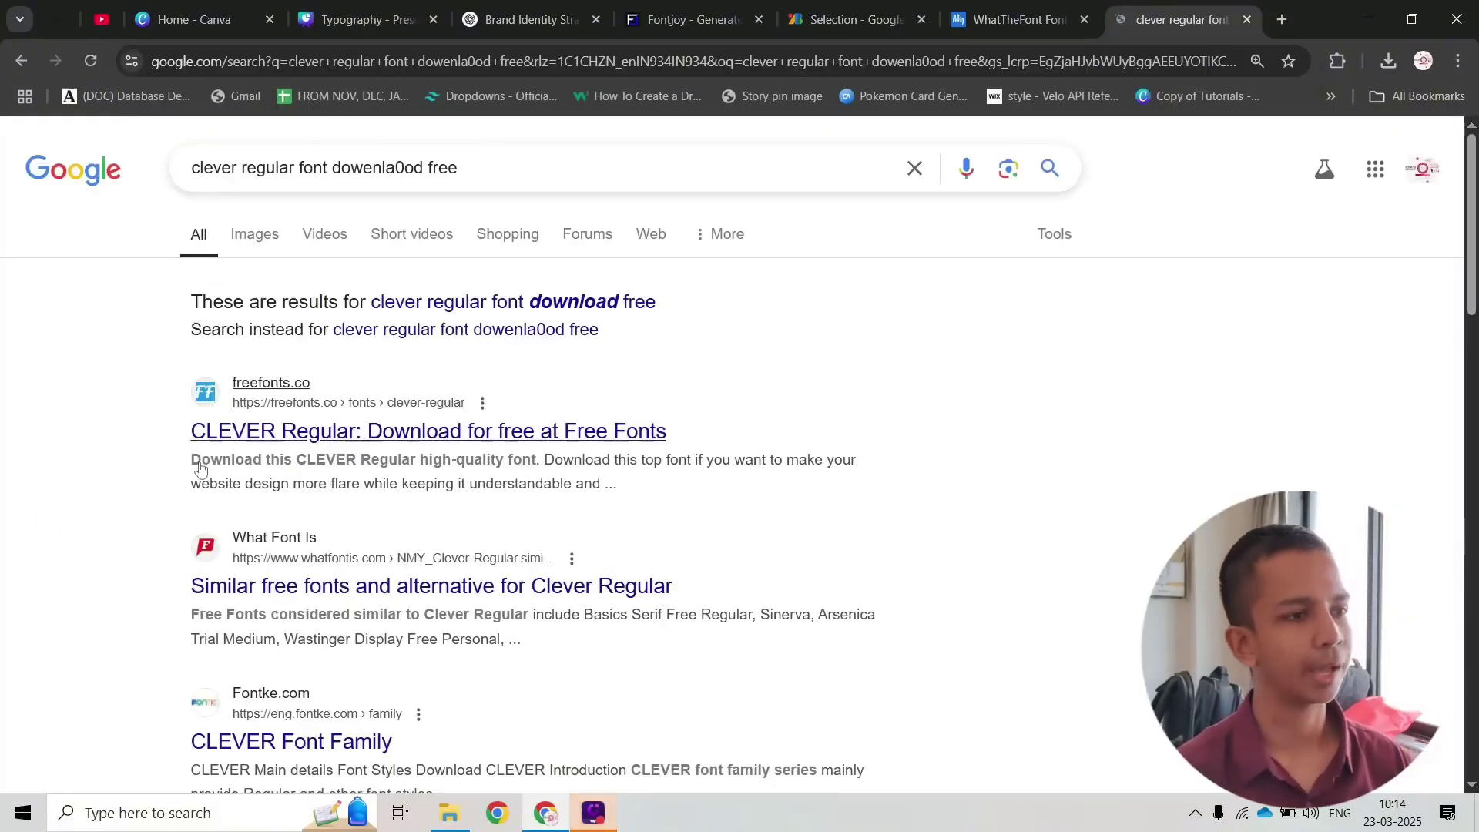
scroll(62, 534, "down", 4)
scroll(123, 518, "up", 4)
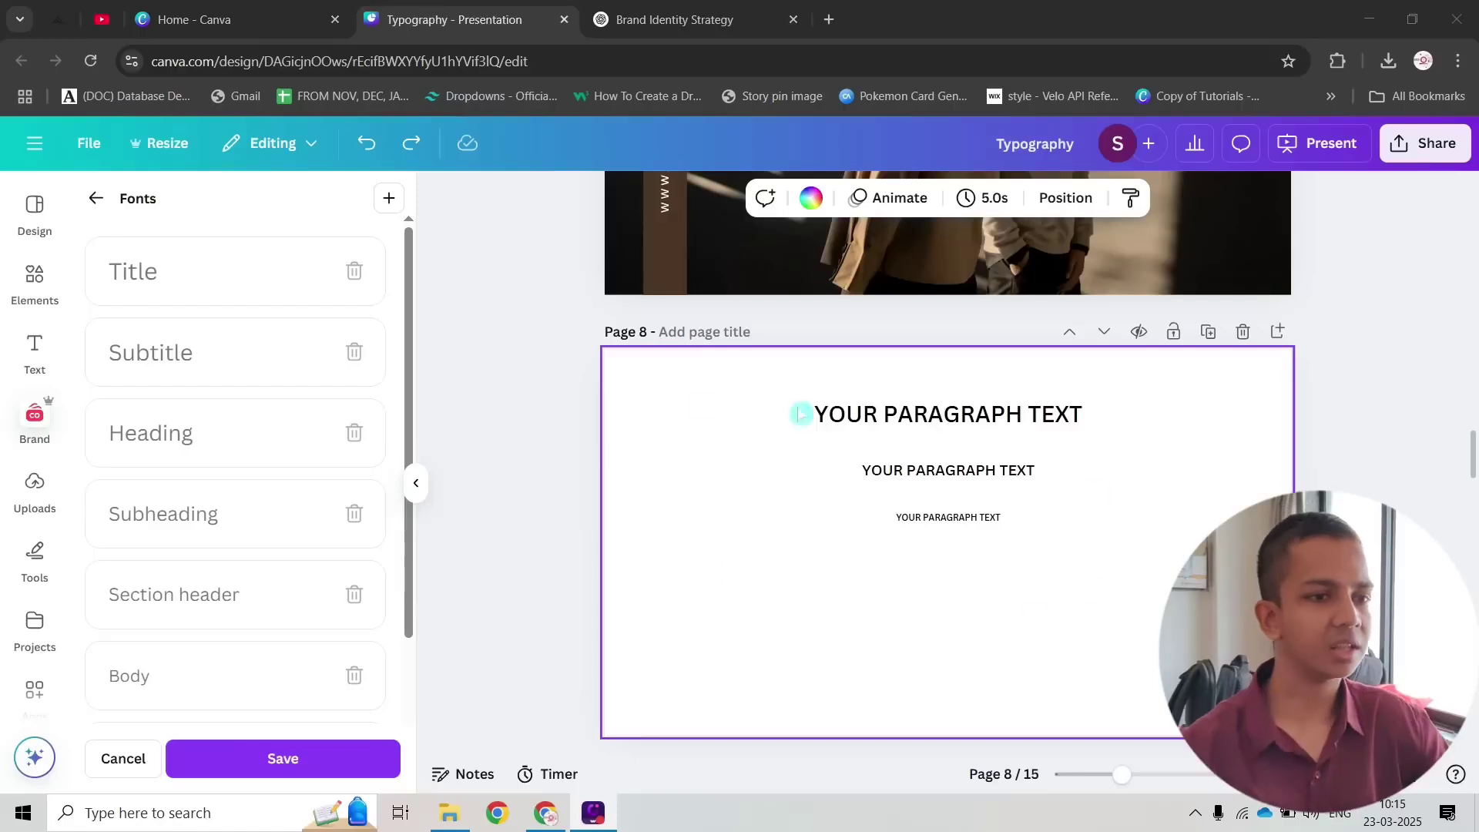
Step: Search Google in a new browser tab for Canva font combinations and look through the results
left_click_drag(700, 379, 1049, 580)
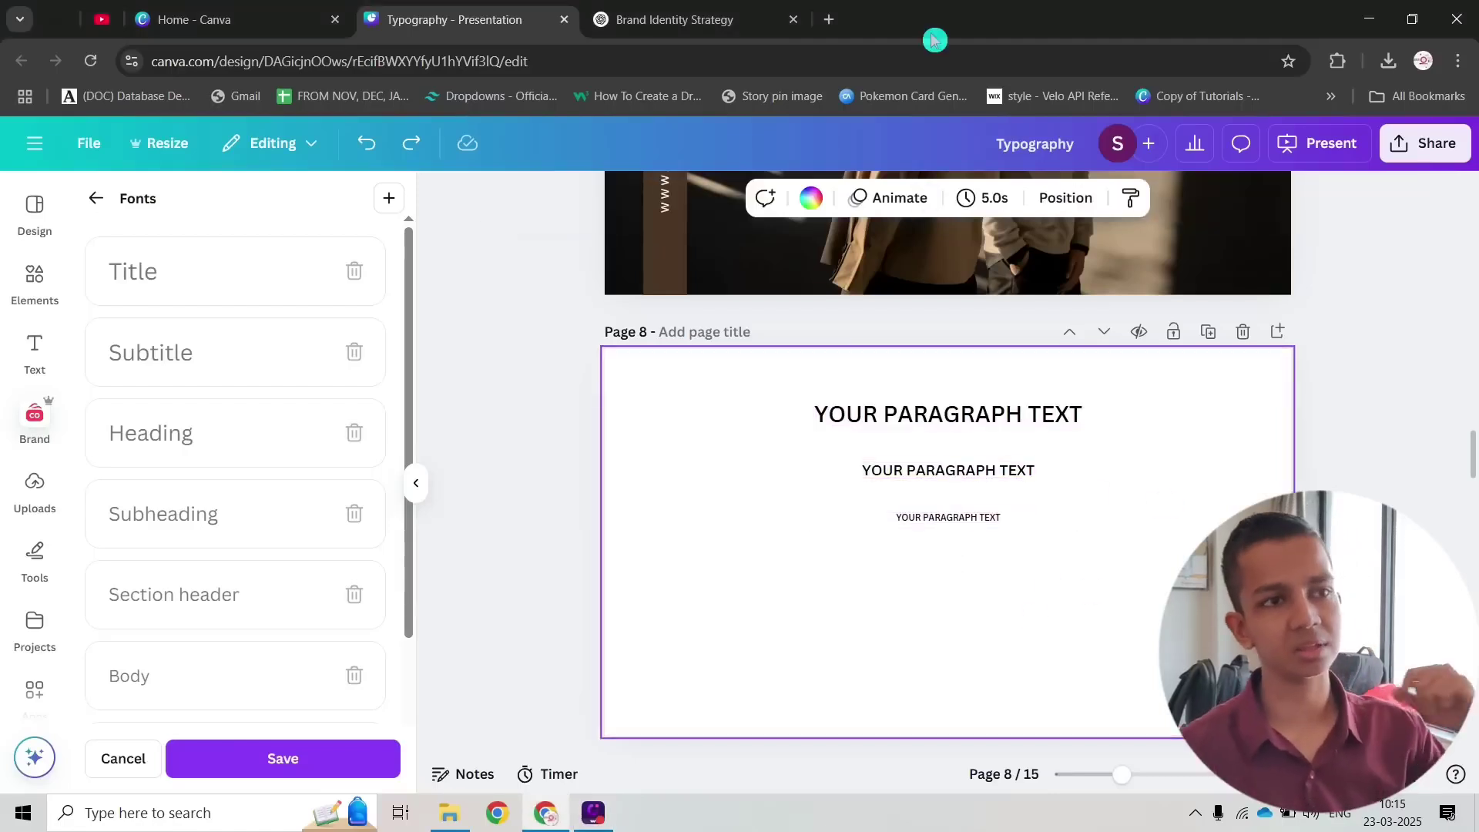
left_click(830, 24)
type("canva font combiantions")
key("Return")
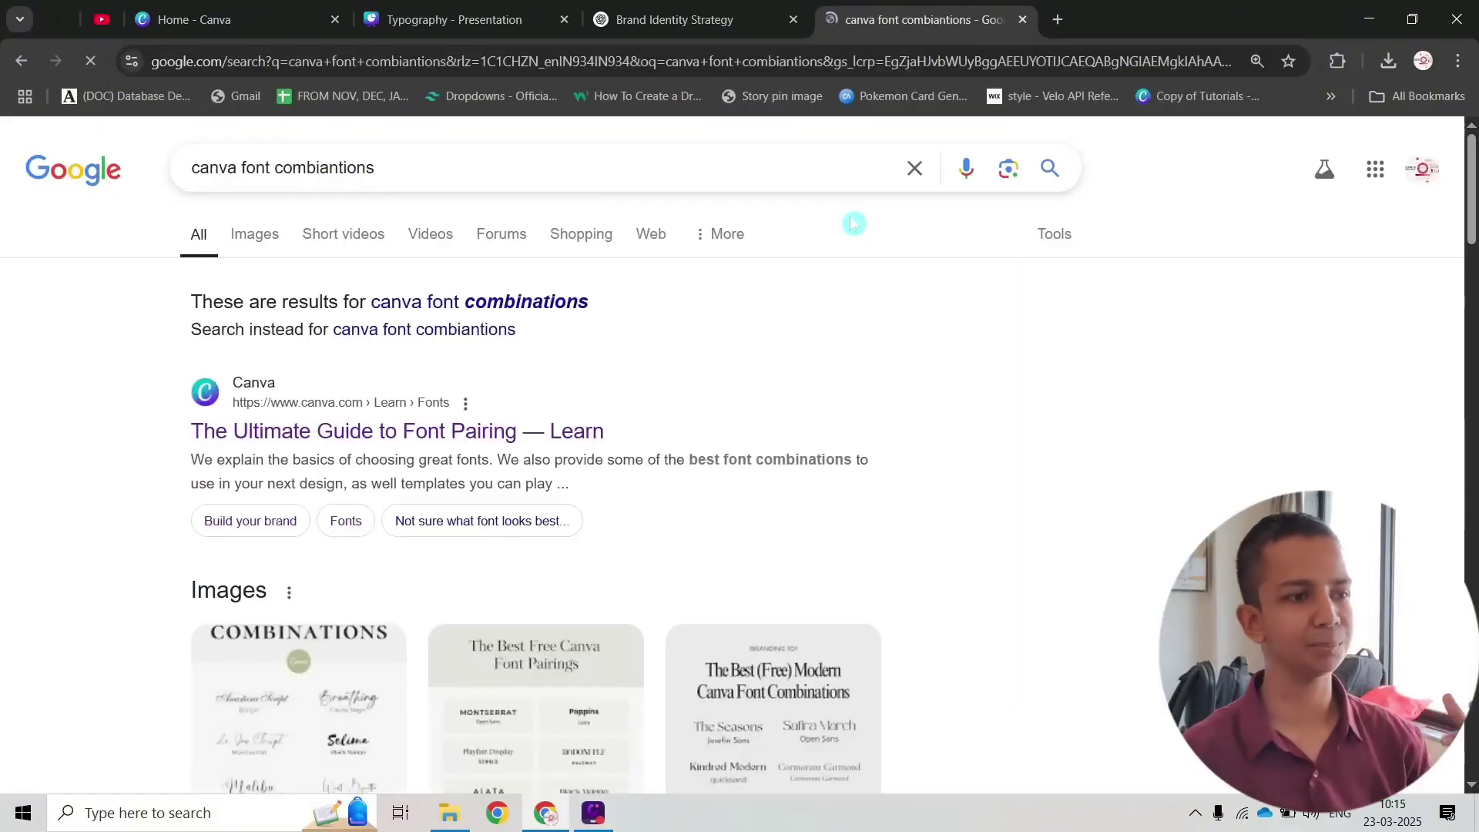
scroll(151, 457, "down", 5)
scroll(151, 457, "down", 3)
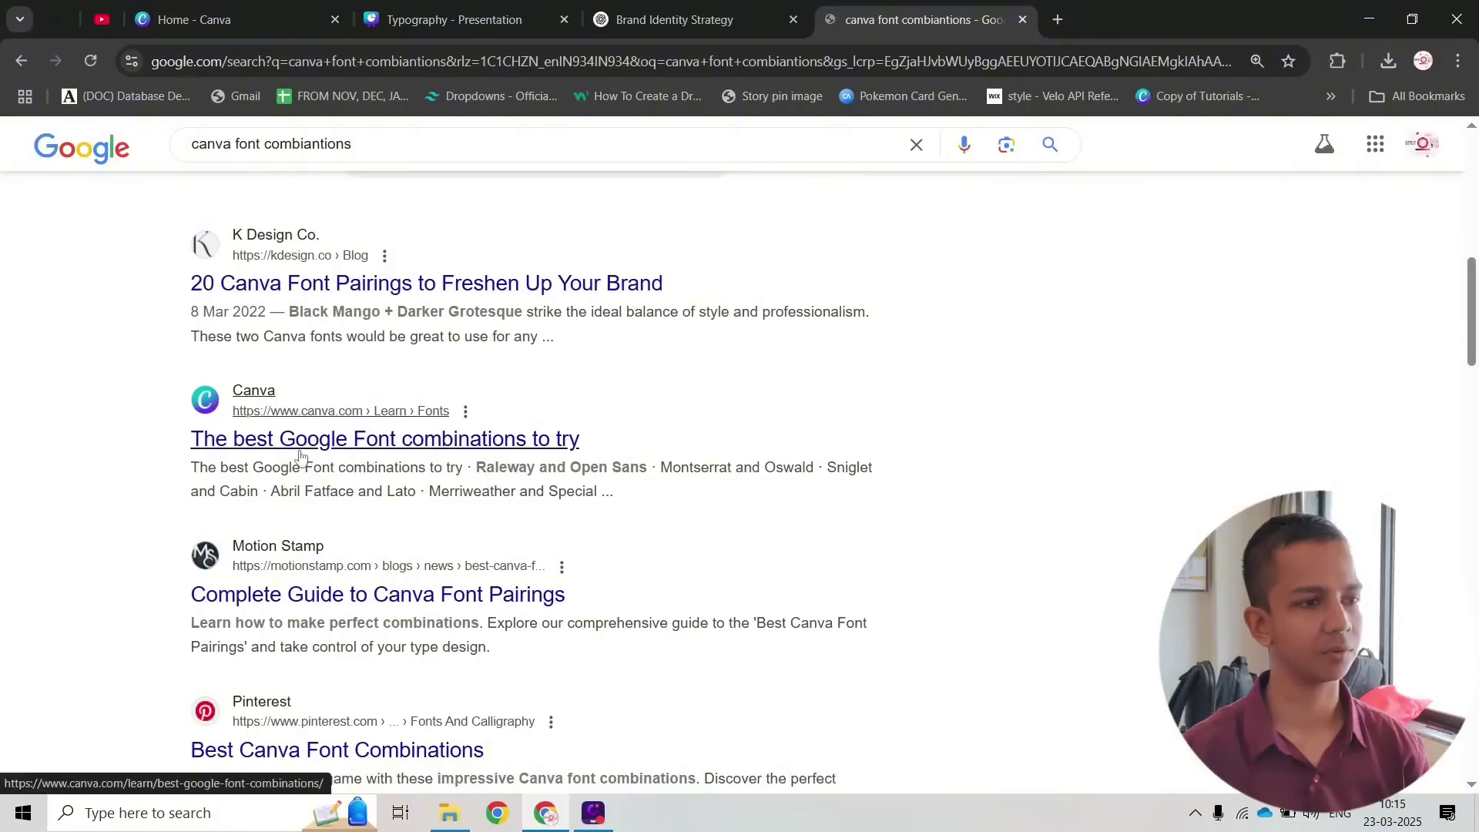
scroll(352, 452, "up", 8)
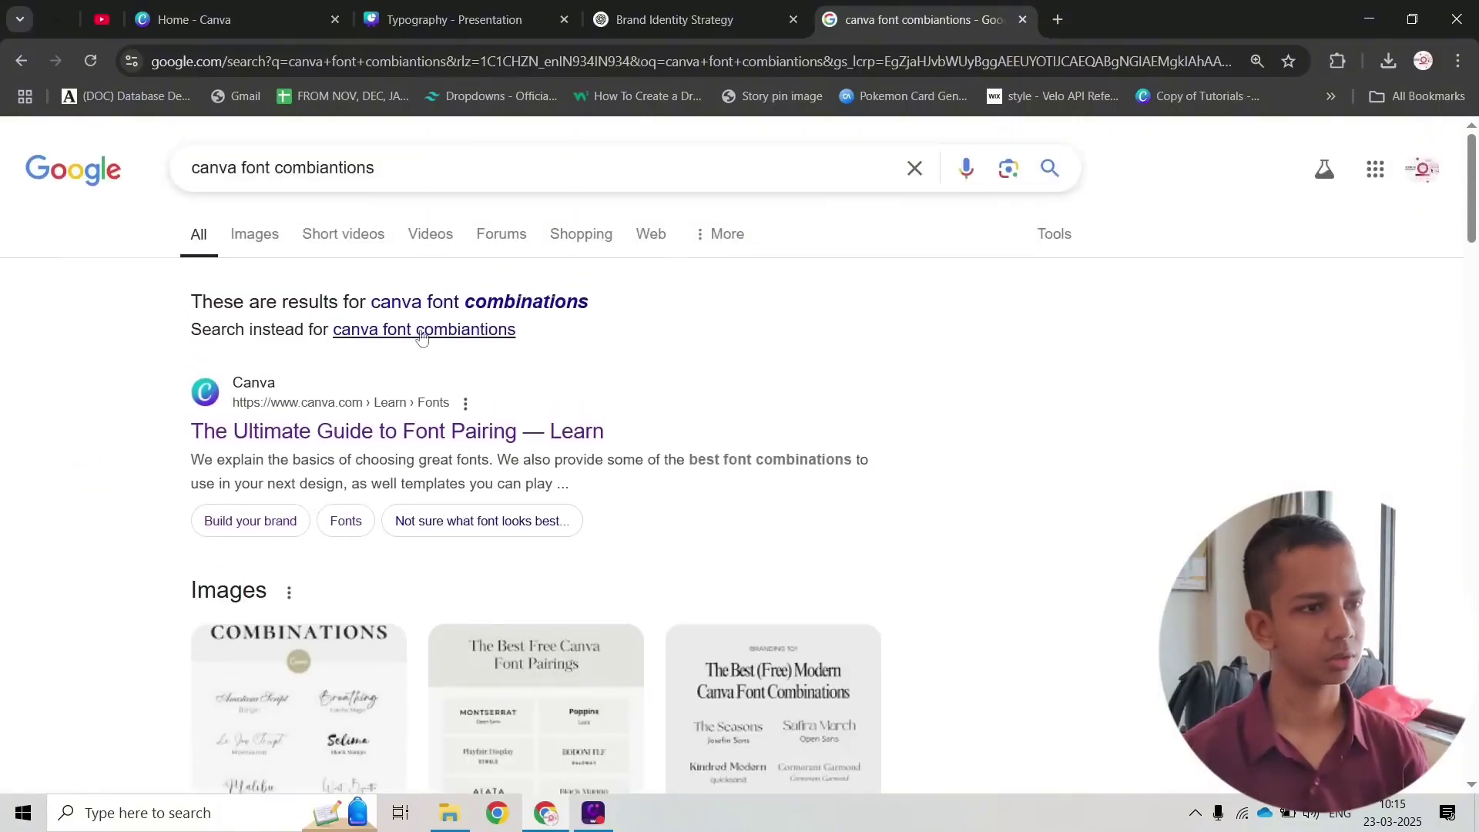
Step: Open Canva's "The Ultimate Guide to Font Pairing" article and skim down to its list of 30 font combinations
left_click(454, 311)
left_click(389, 345)
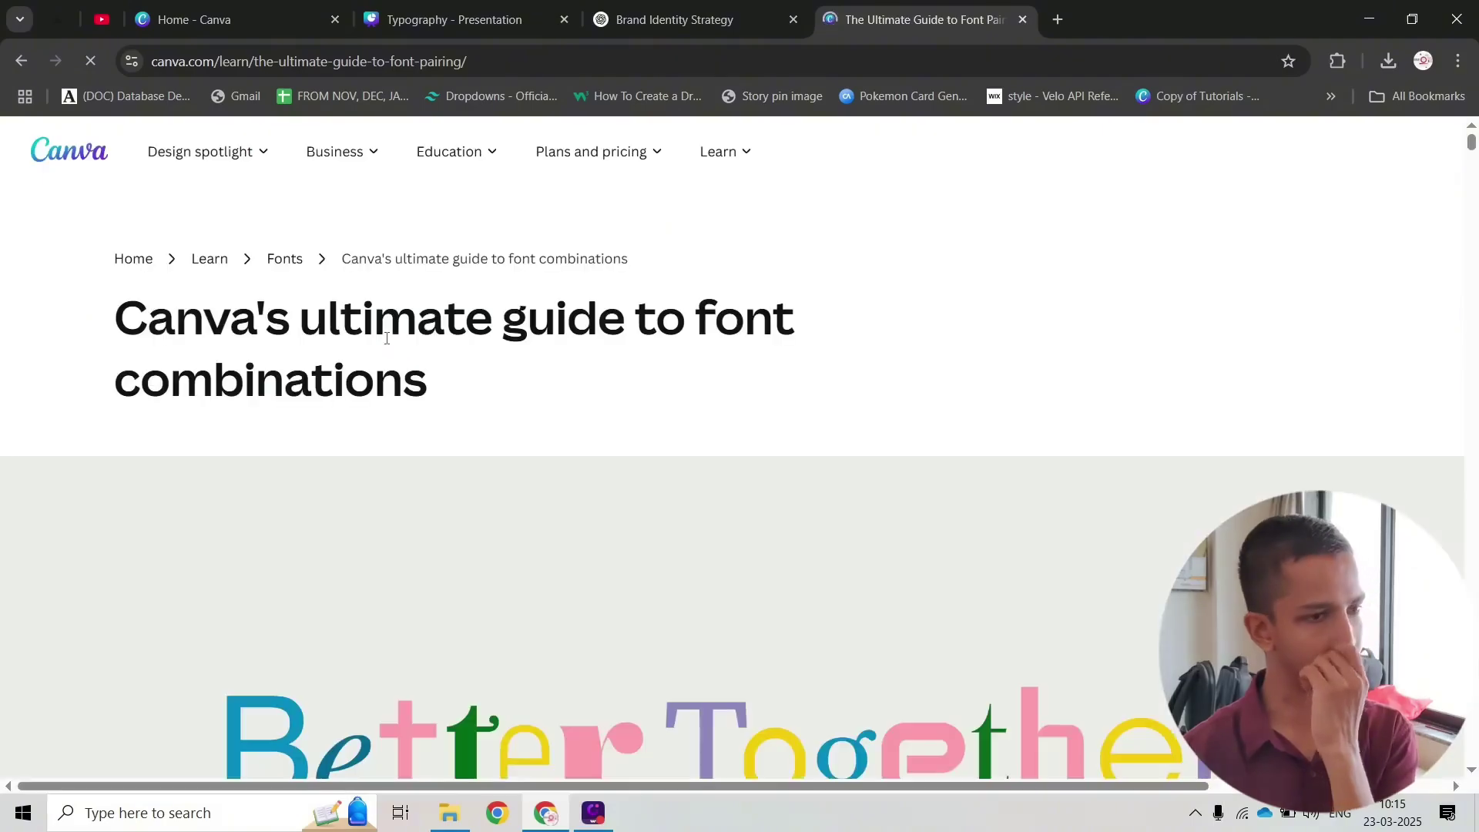
scroll(445, 404, "down", 15)
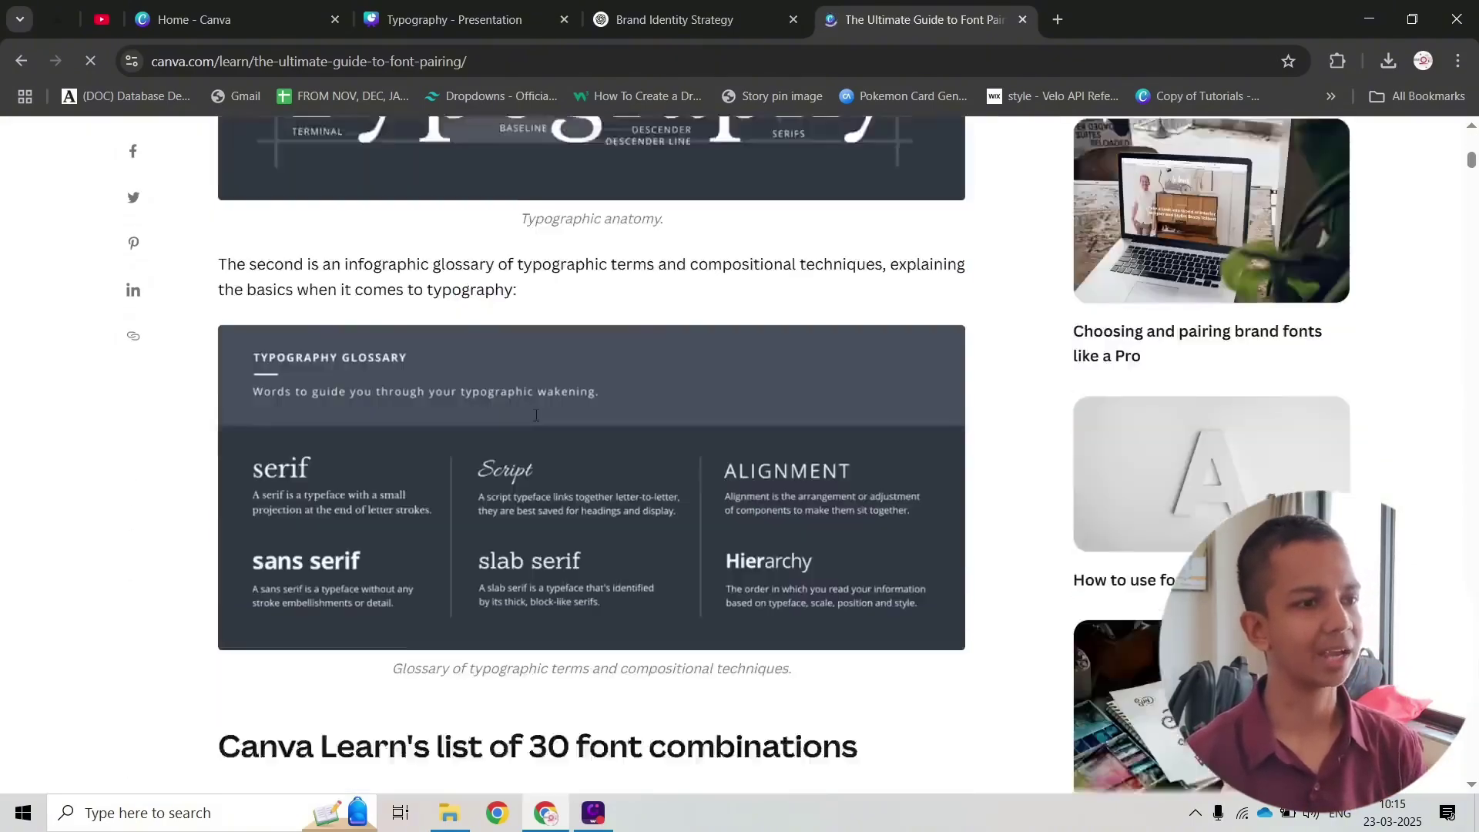
scroll(284, 446, "down", 18)
scroll(268, 473, "up", 10)
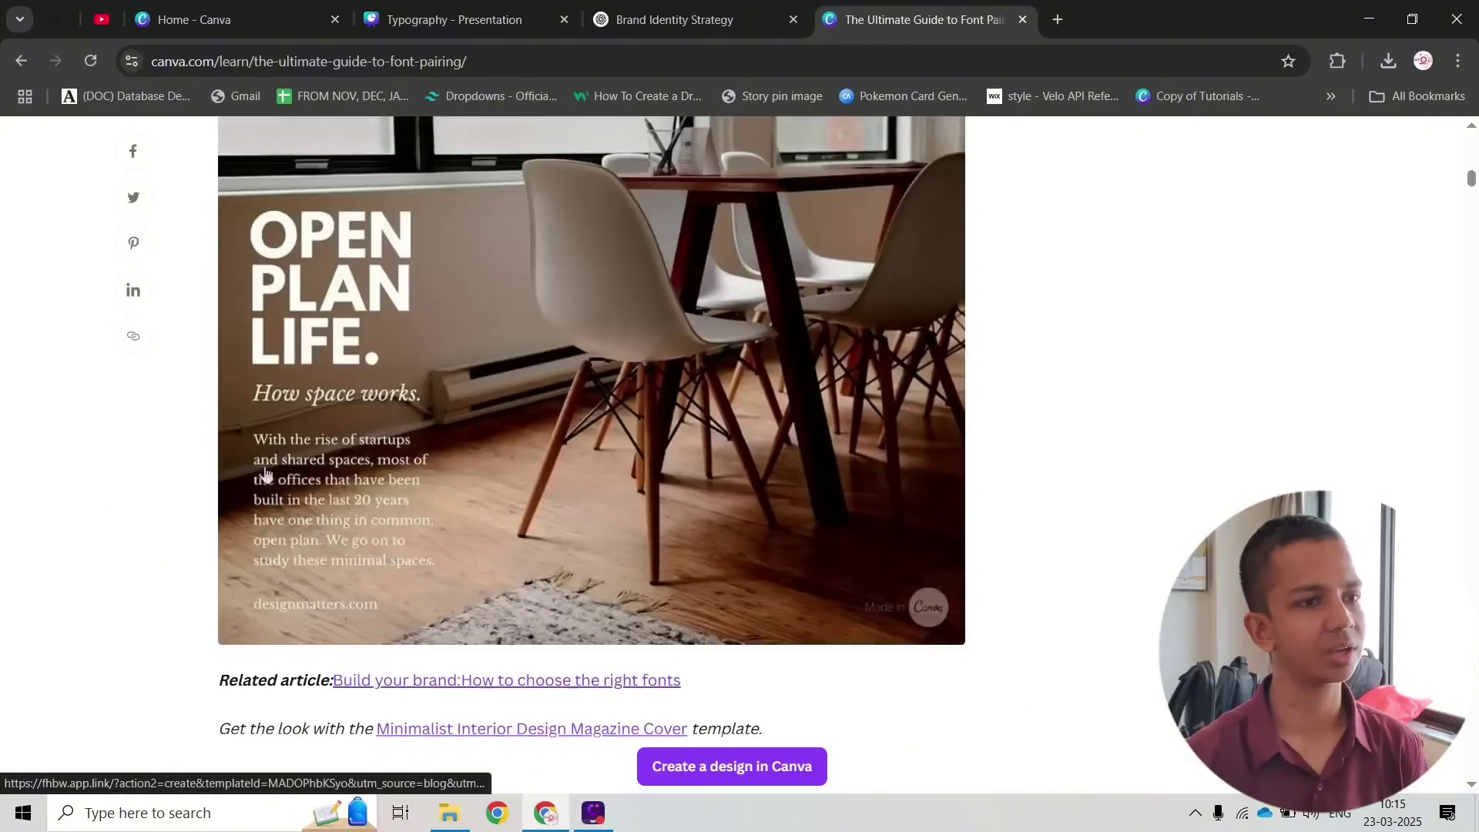
scroll(268, 472, "up", 1)
scroll(587, 396, "up", 8)
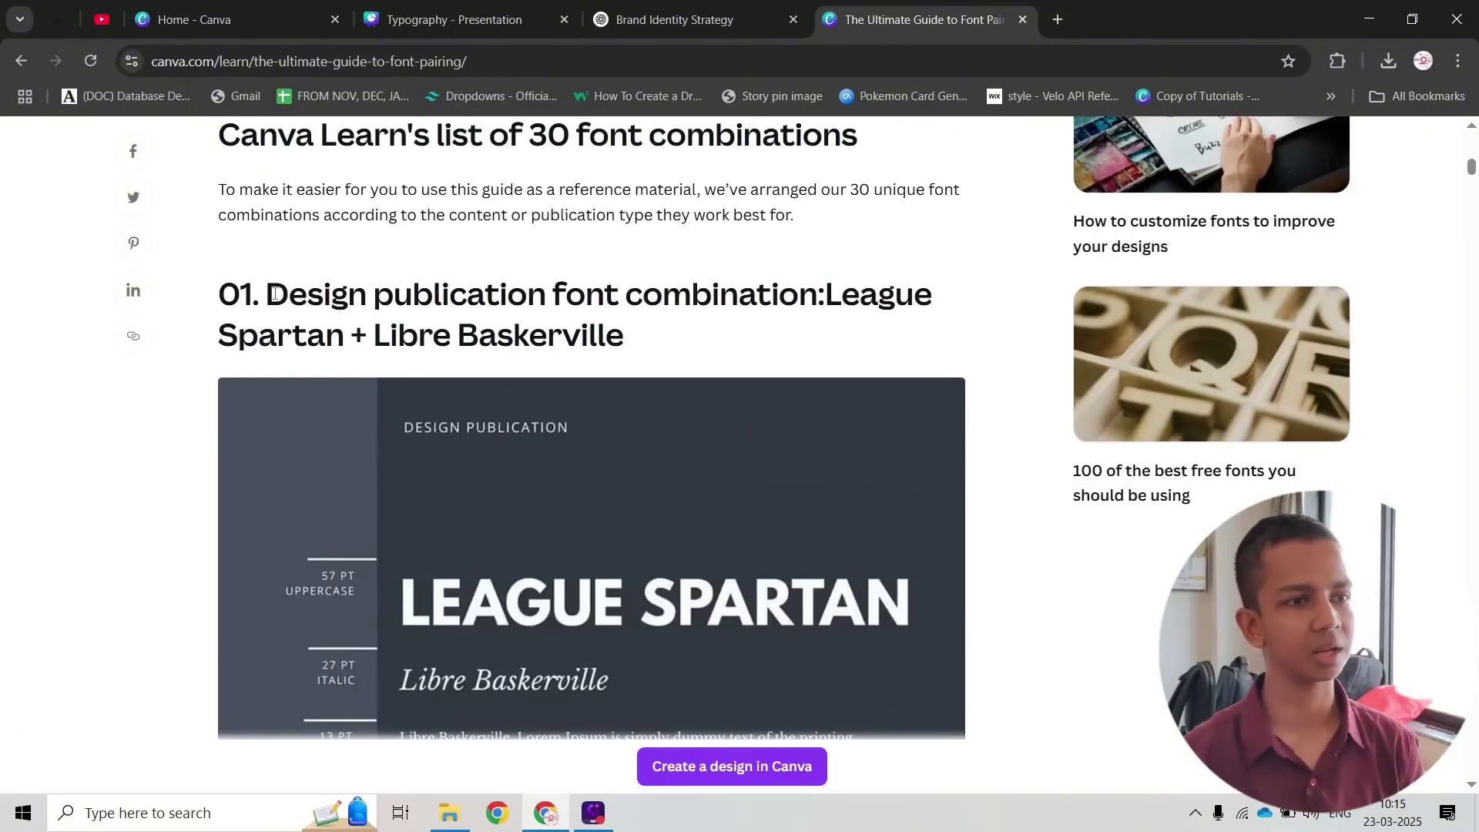
Step: Examine the design publication combination League Spartan + Libre Baskerville, including its sample layout and magazine cover template
left_click_drag(274, 294, 598, 322)
left_click(670, 300)
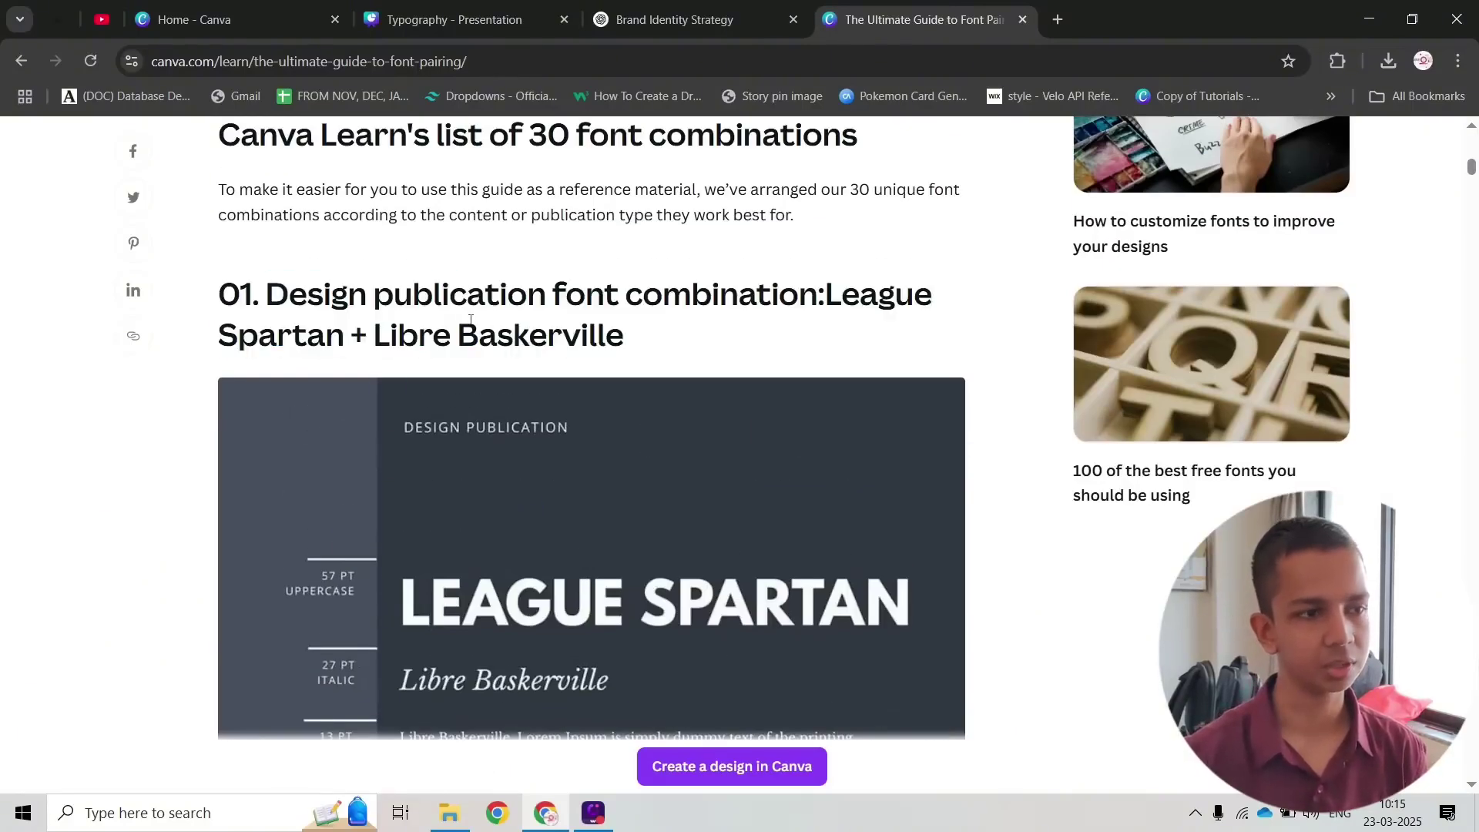
scroll(444, 329, "down", 10)
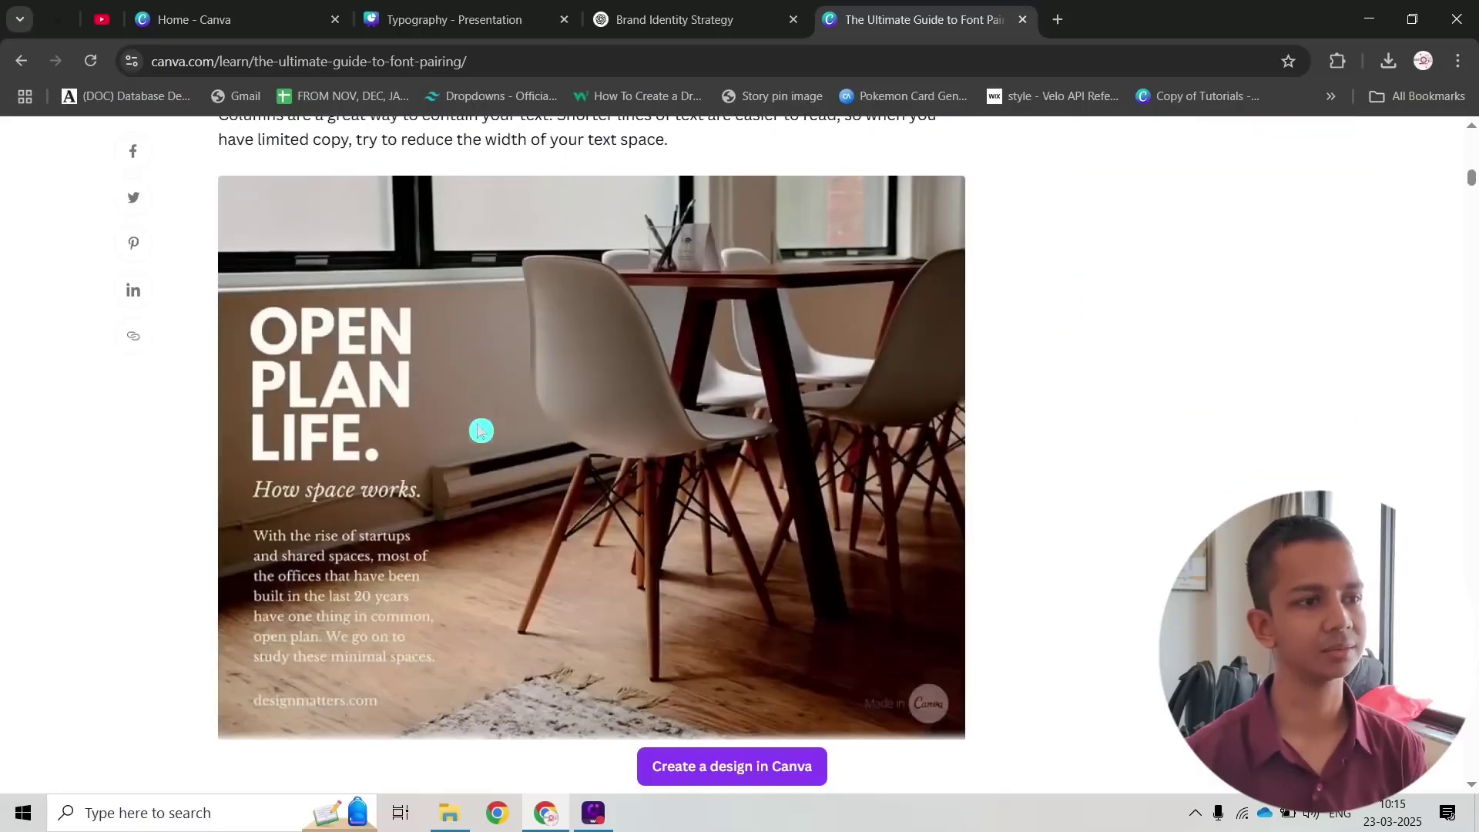
scroll(264, 483, "up", 5)
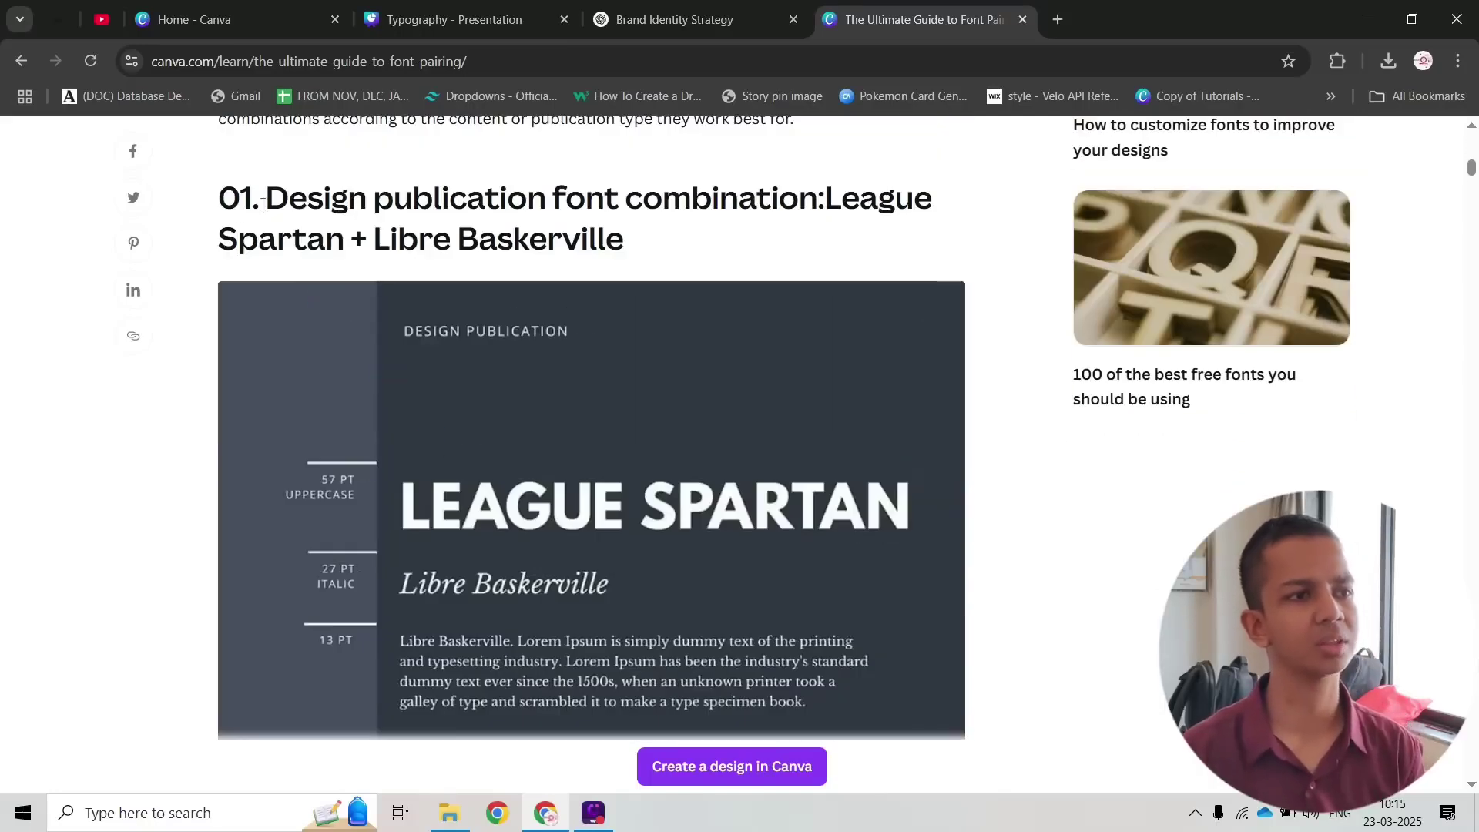
scroll(416, 350, "down", 6)
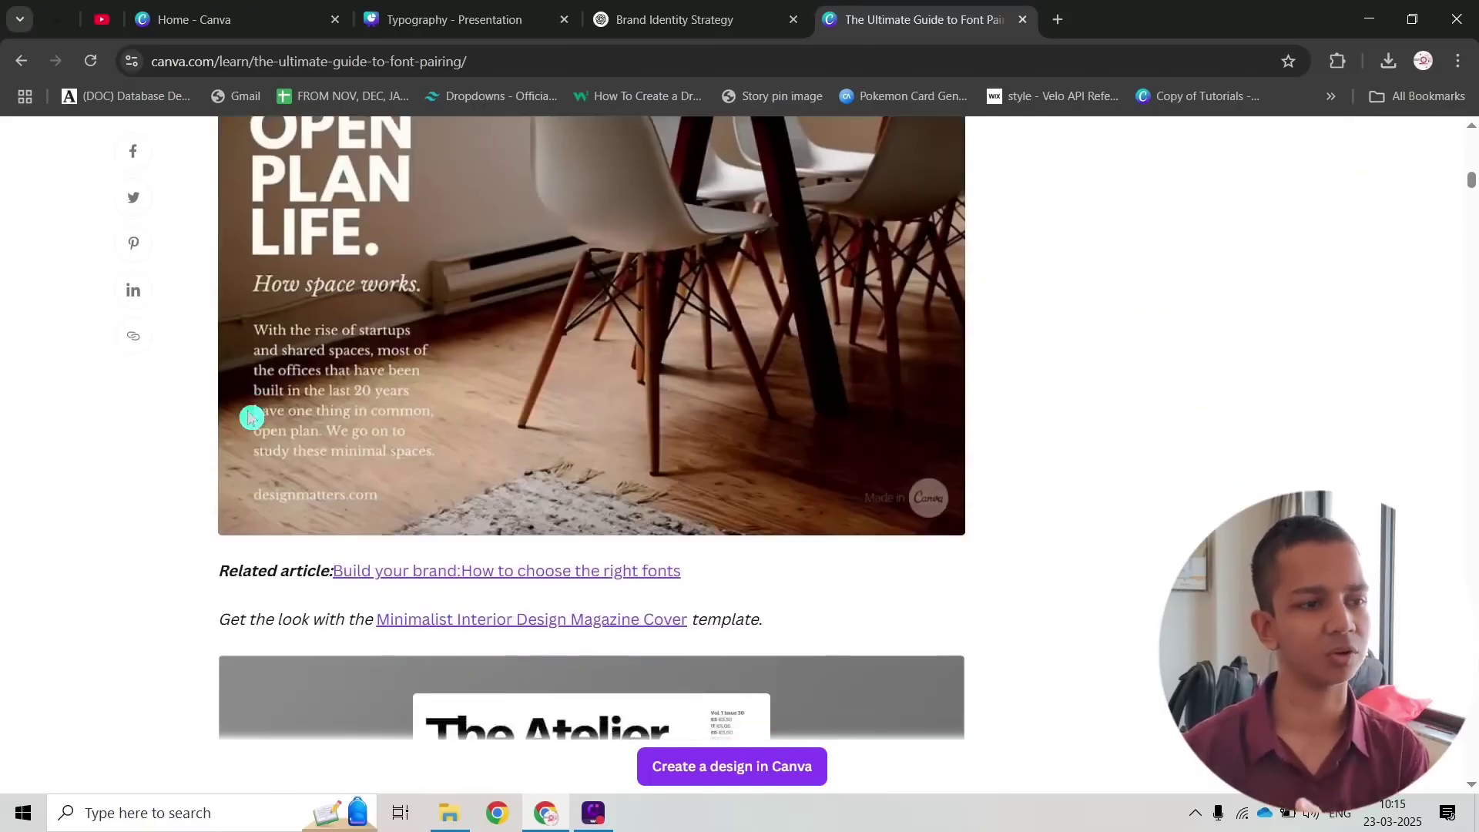
scroll(254, 416, "down", 2)
scroll(254, 417, "up", 3)
scroll(481, 379, "down", 10)
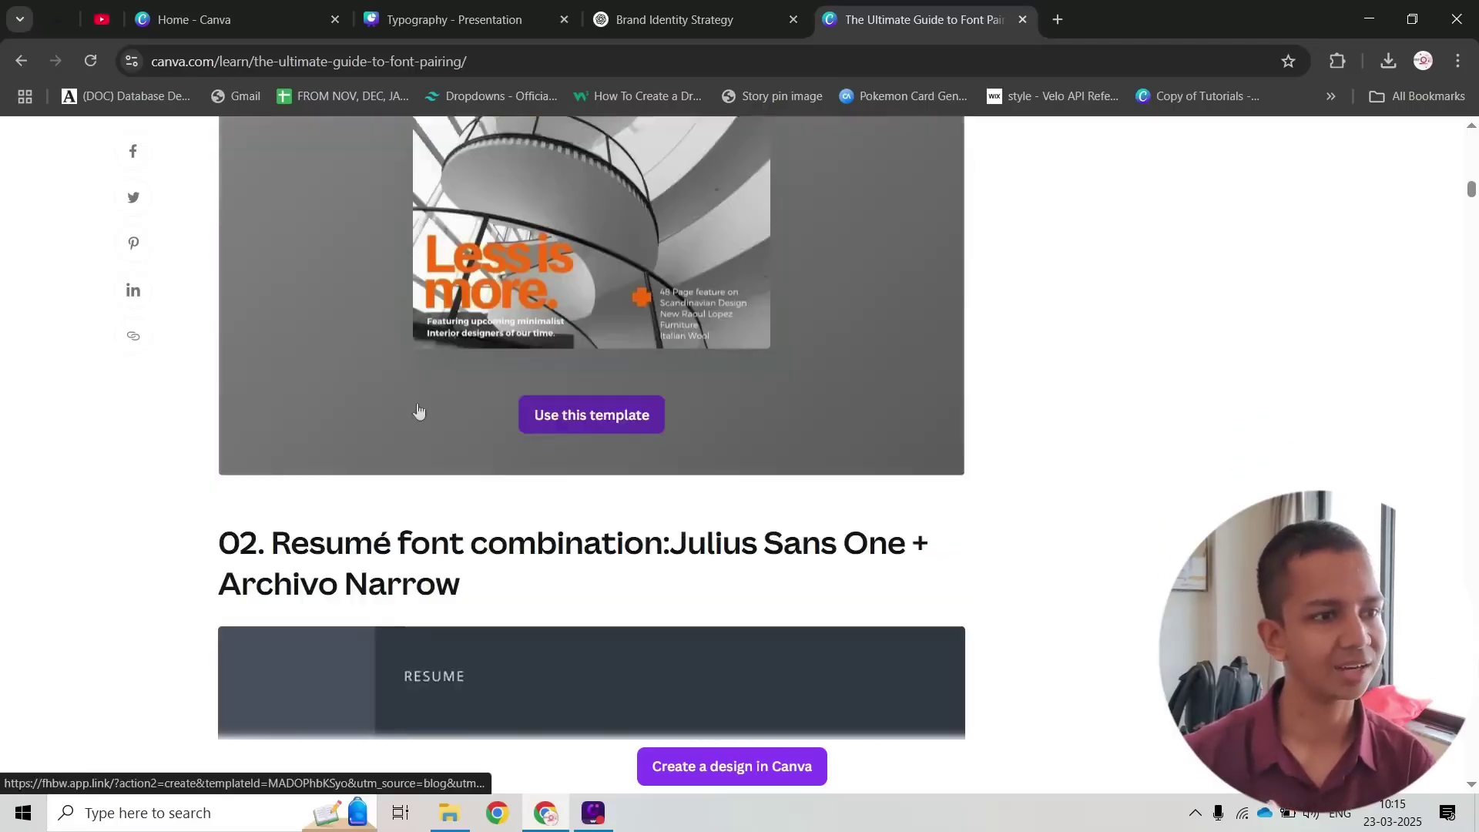
scroll(481, 379, "up", 9)
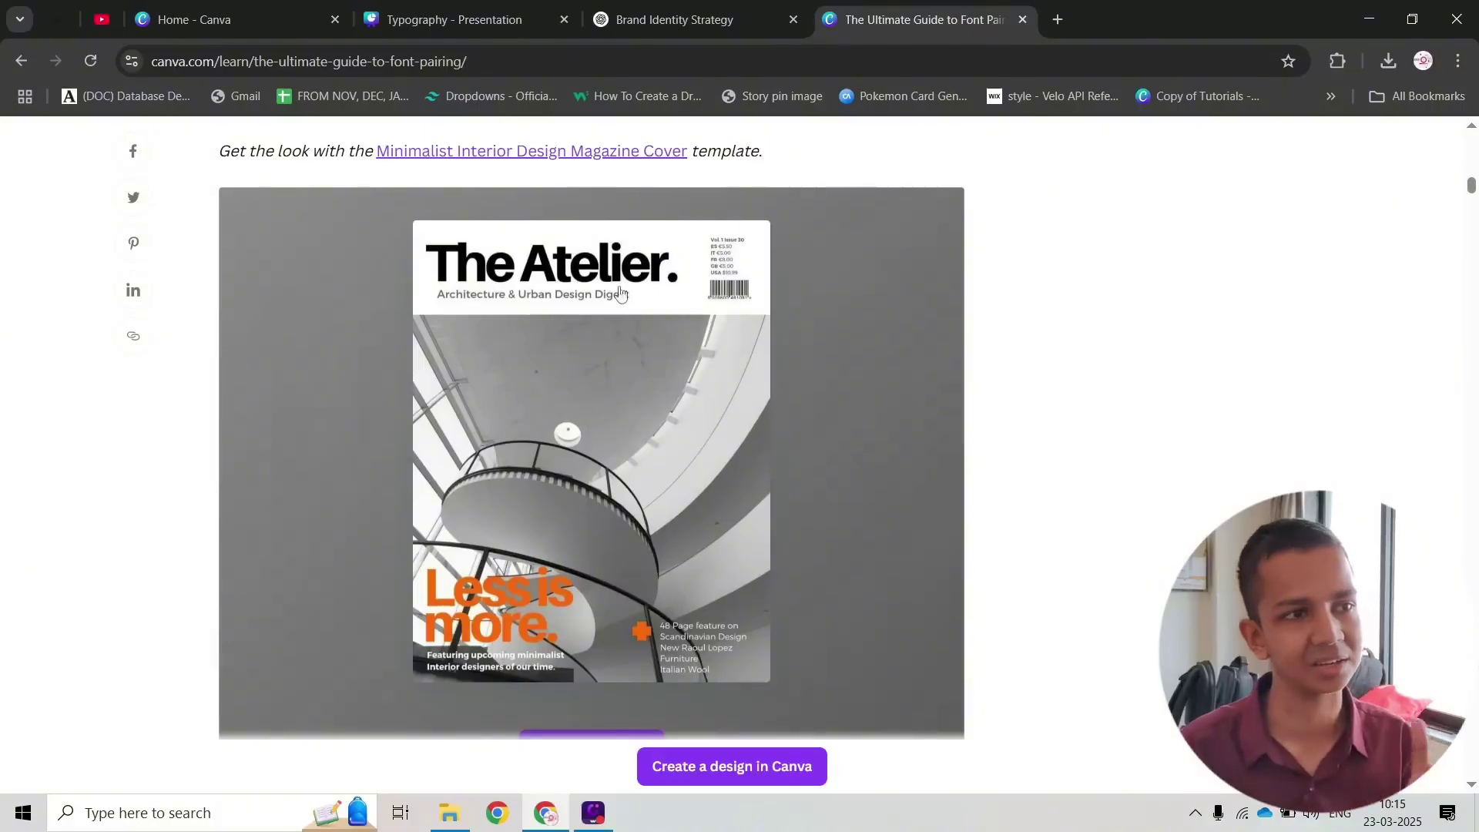
scroll(621, 293, "up", 3)
Step: Review combinations 02 to 05 in the guide, examining the fashion retail pairing Bebas Neue + Montserrat and its examples
scroll(512, 395, "down", 13)
scroll(537, 386, "down", 20)
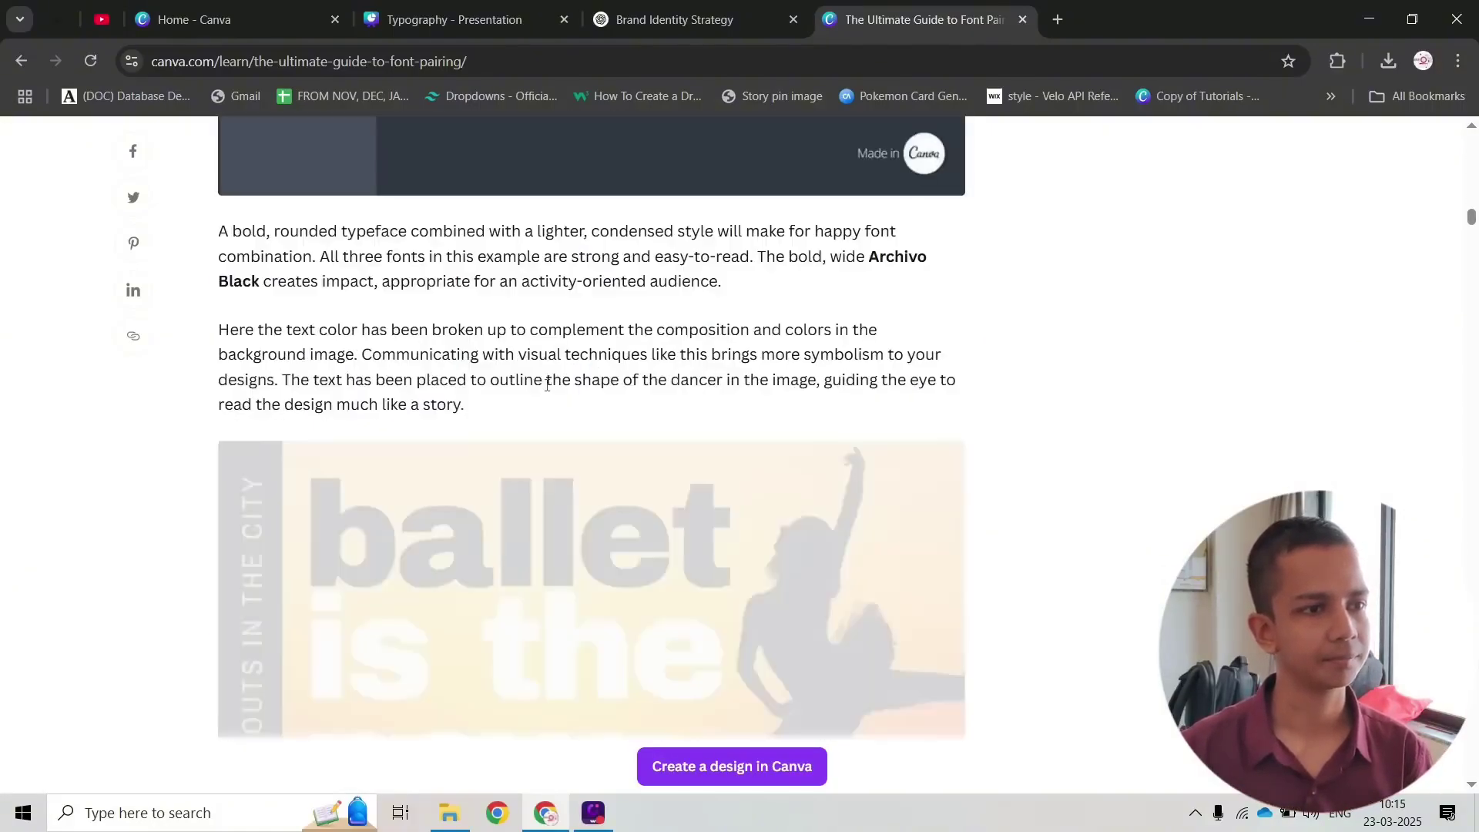
scroll(547, 383, "down", 16)
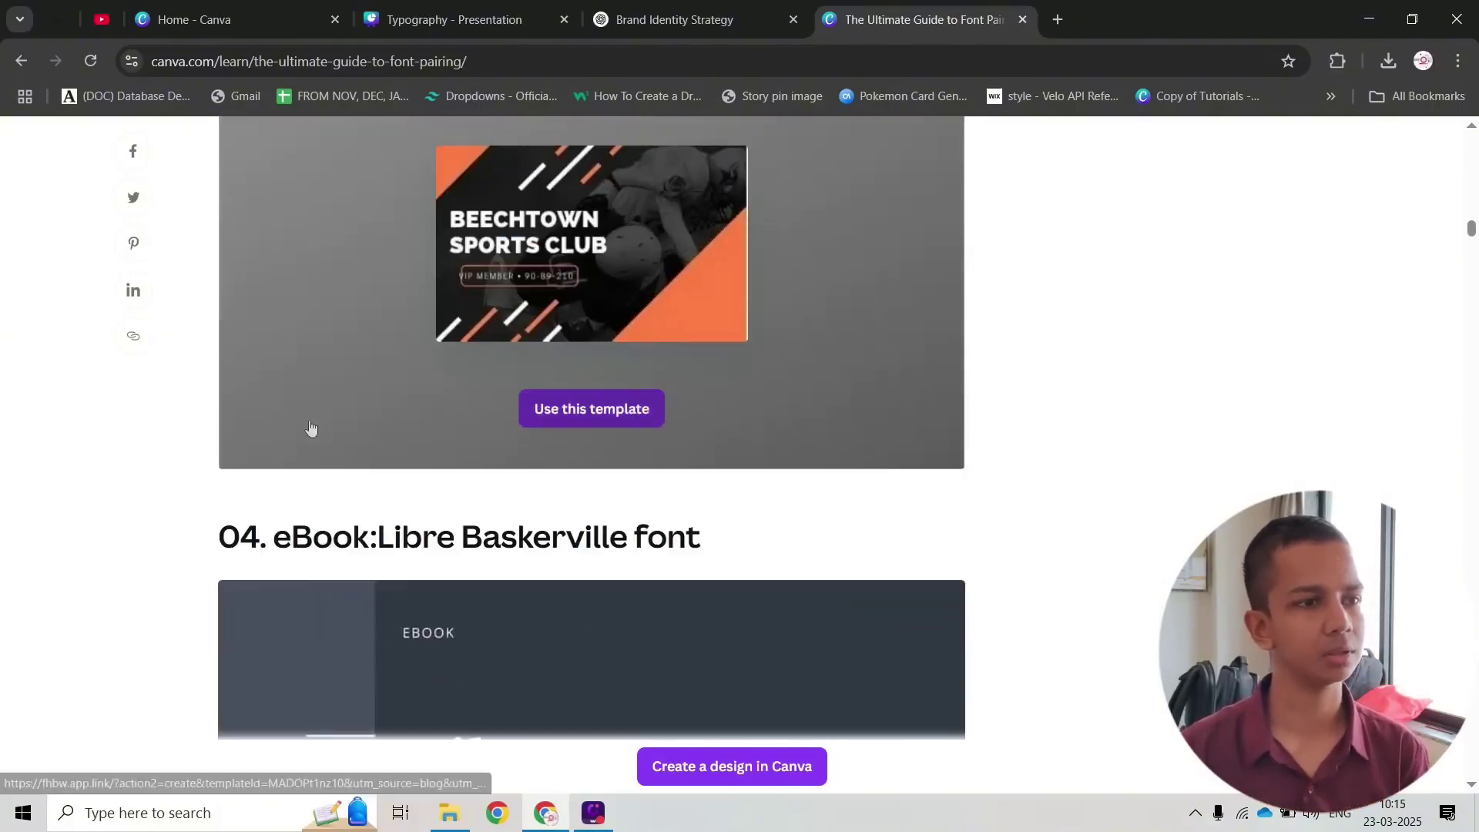
scroll(311, 427, "down", 11)
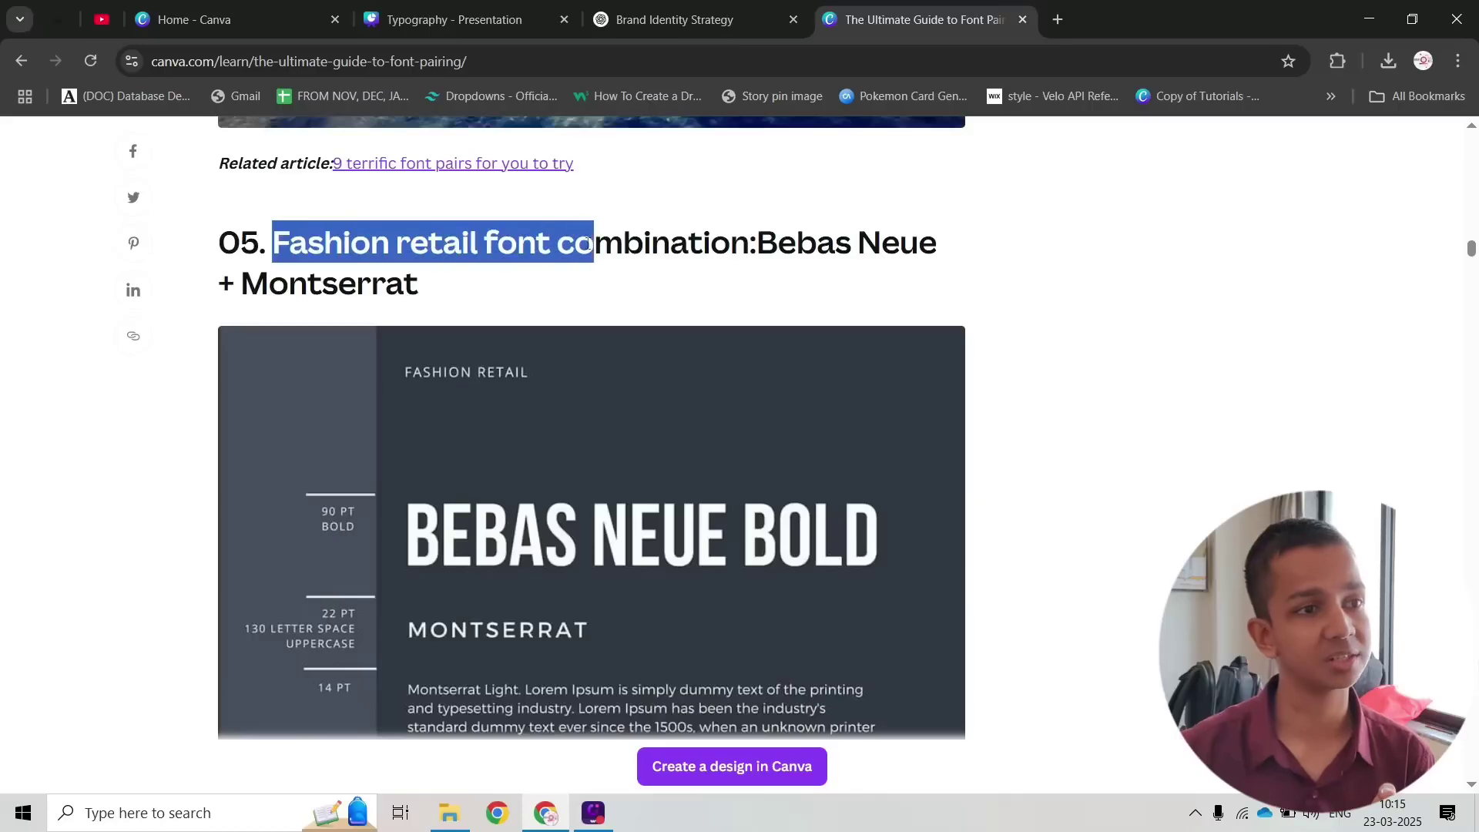
scroll(789, 240, "down", 7)
scroll(281, 294, "up", 6)
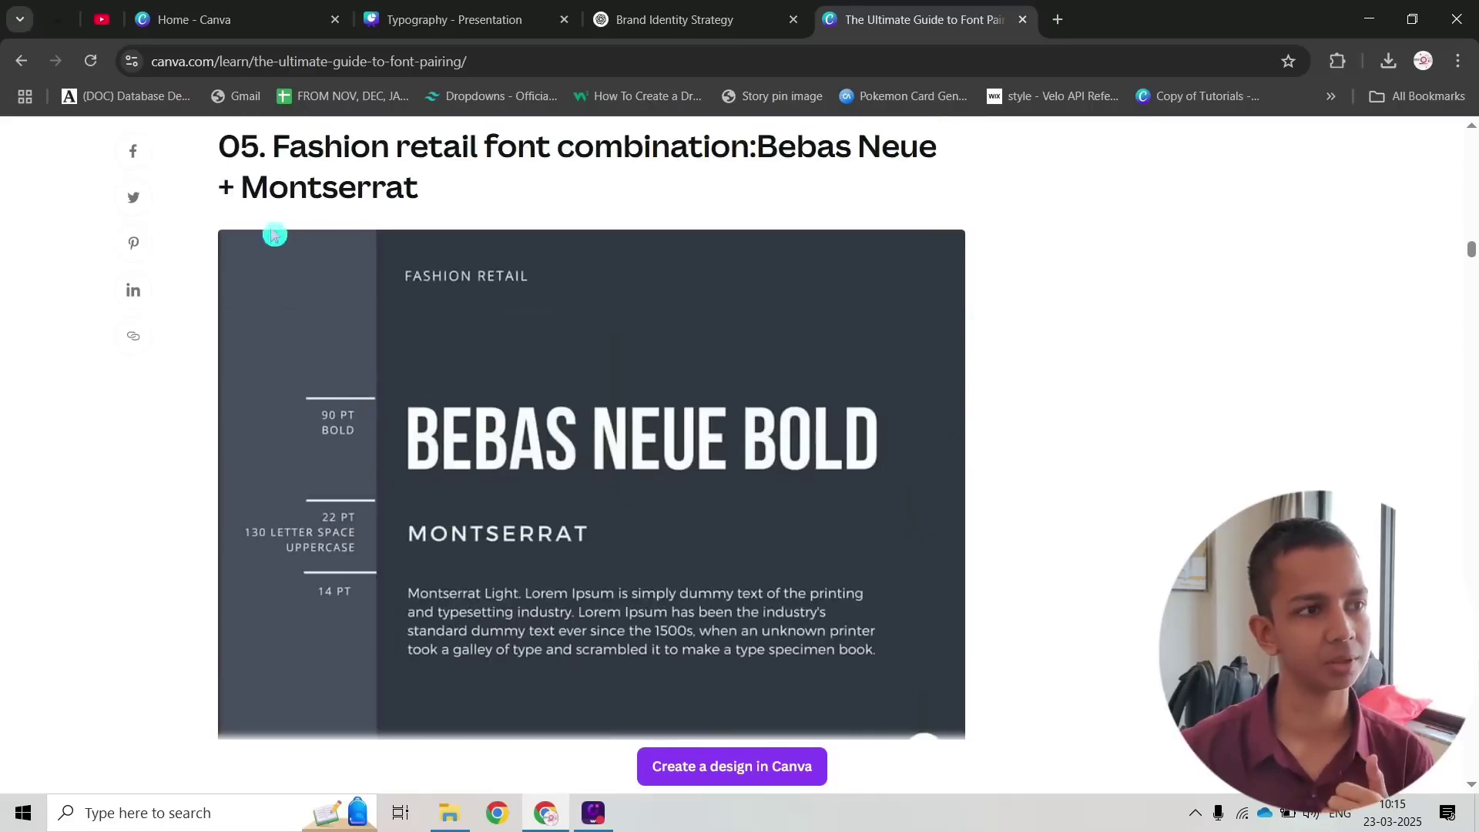
scroll(551, 379, "down", 6)
scroll(529, 435, "down", 8)
scroll(385, 439, "up", 3)
scroll(308, 443, "down", 6)
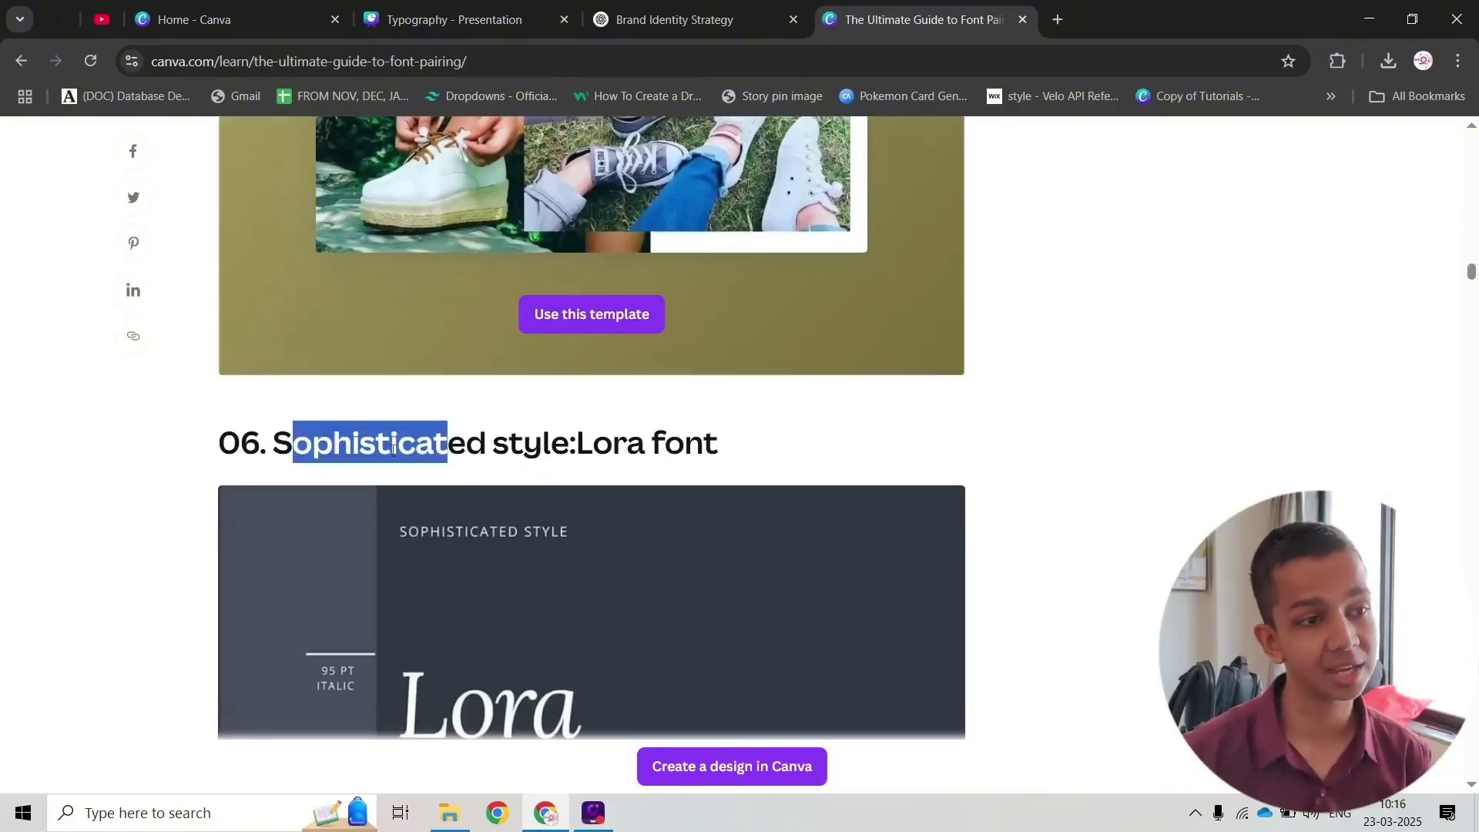
Step: Review the sophisticated style Lora entry and the front page combination of Open Sans Extra Bold, Cooper Hewitt and PT Sans
scroll(600, 448, "down", 20)
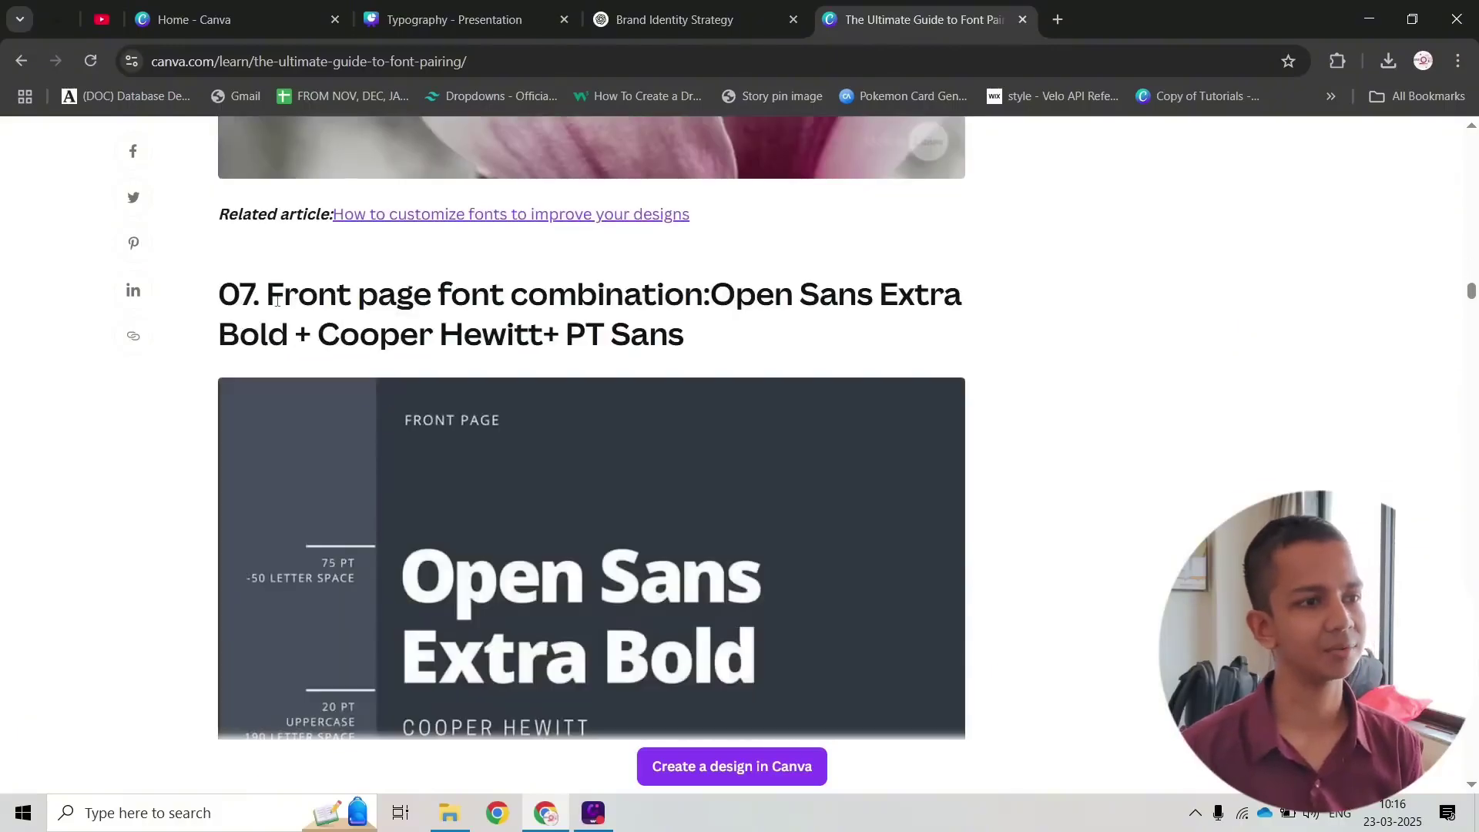
left_click_drag(278, 300, 445, 339)
left_click(588, 284)
scroll(424, 362, "down", 15)
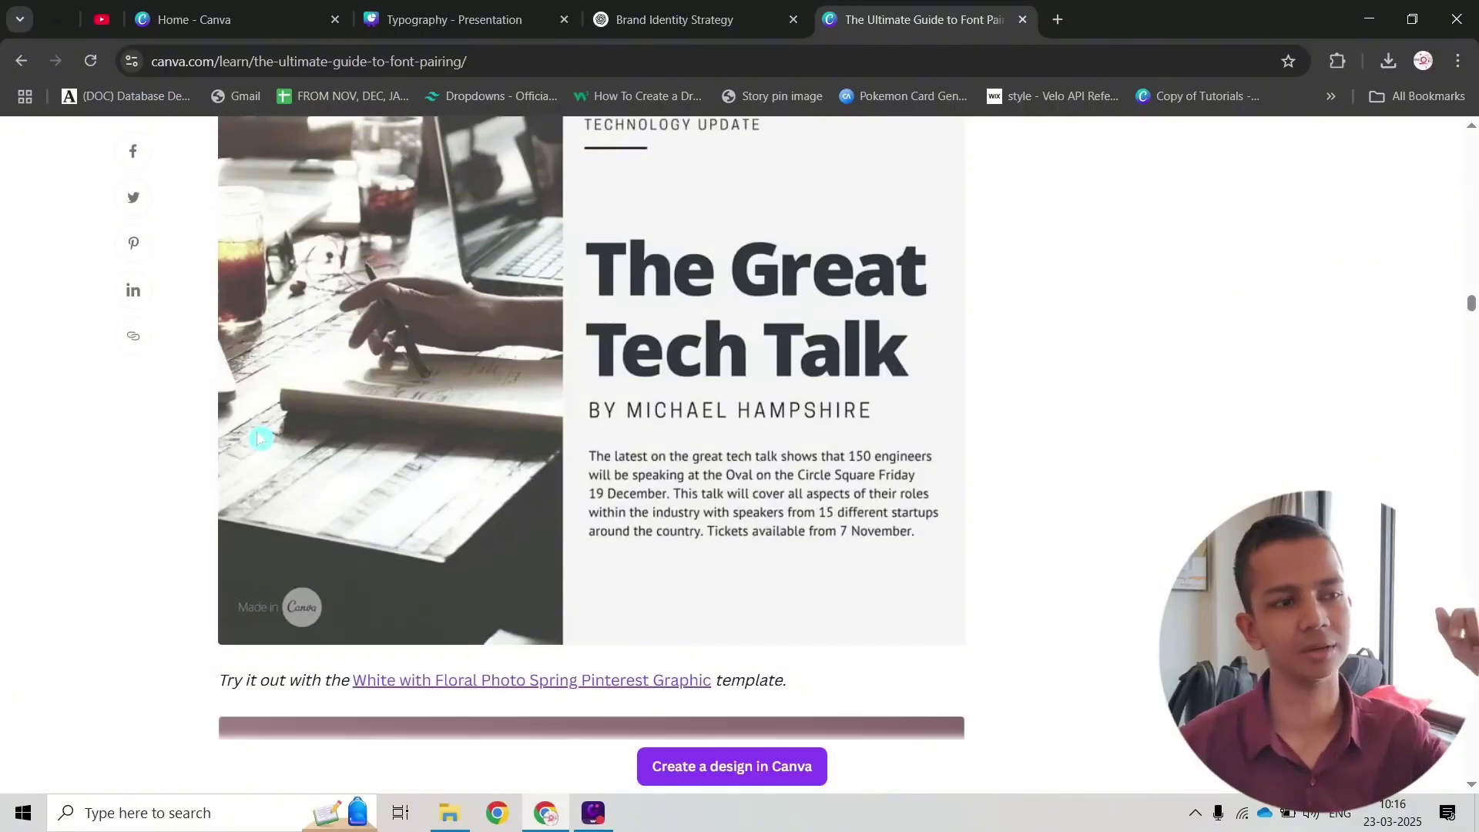
scroll(308, 435, "down", 11)
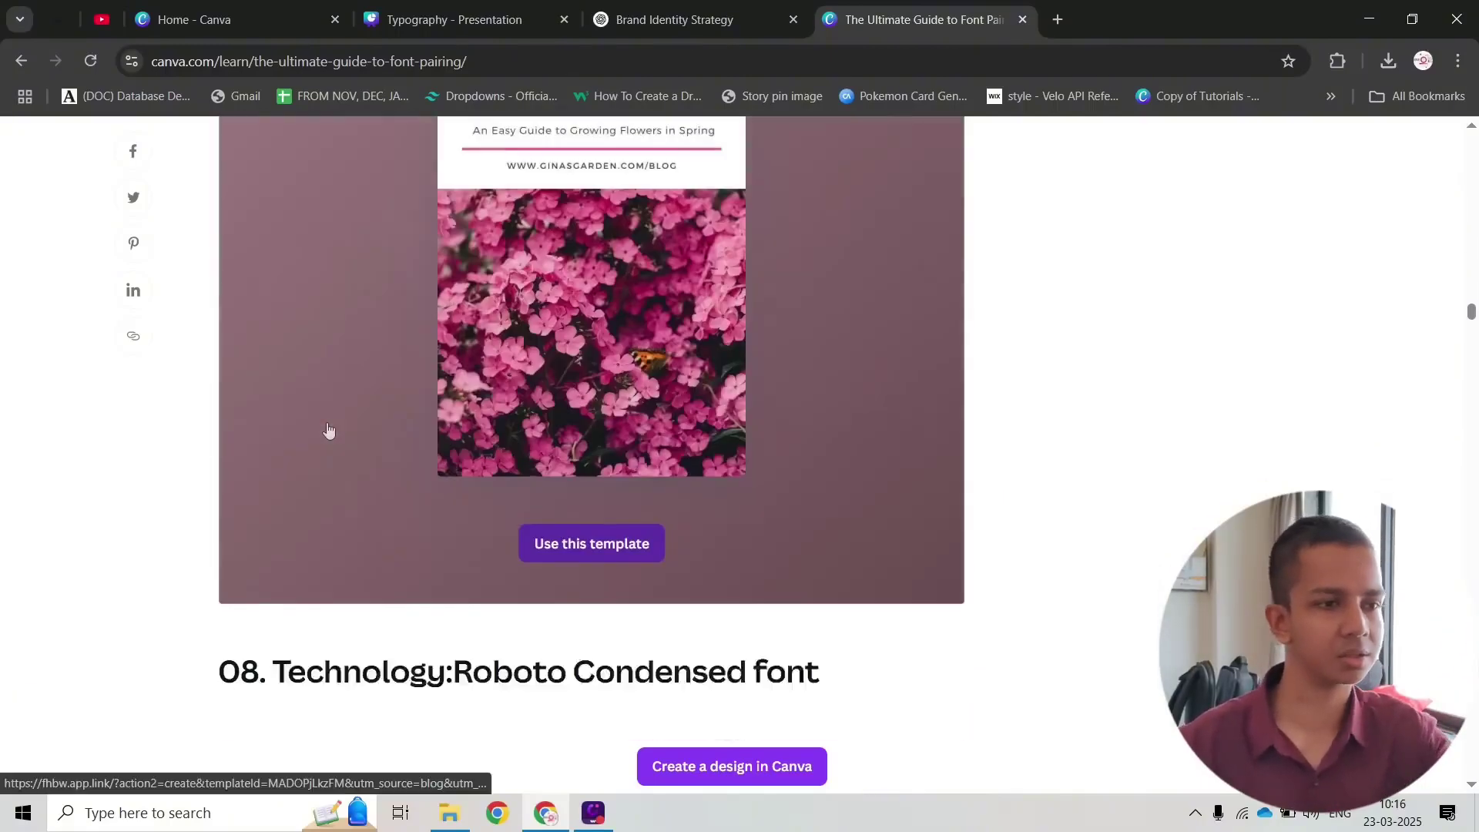
scroll(462, 424, "up", 6)
scroll(492, 424, "down", 14)
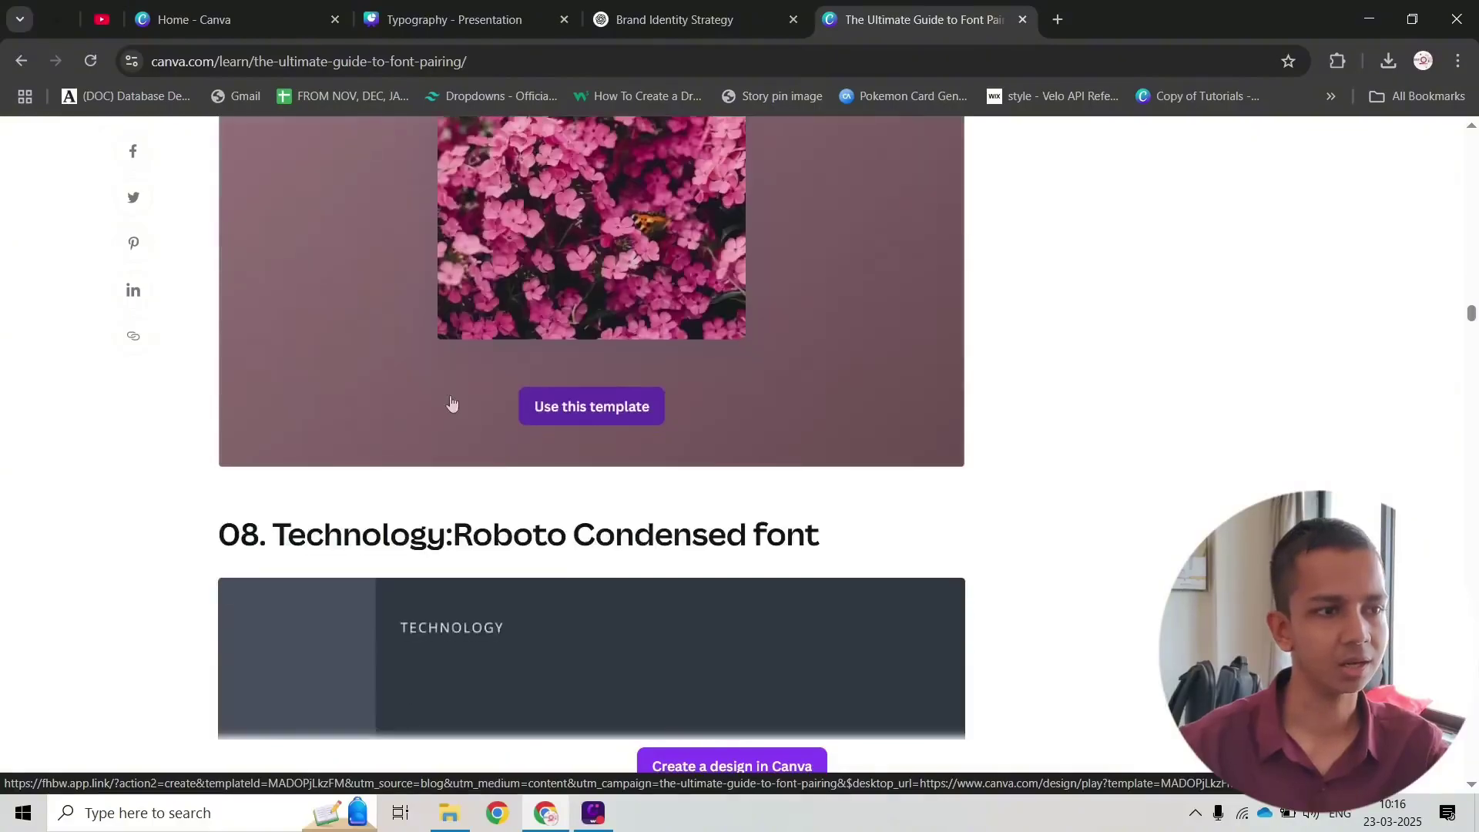
Step: Examine the technology entry using Roboto Condensed, covering its heading and its sample design
scroll(416, 413, "up", 4)
scroll(315, 385, "down", 18)
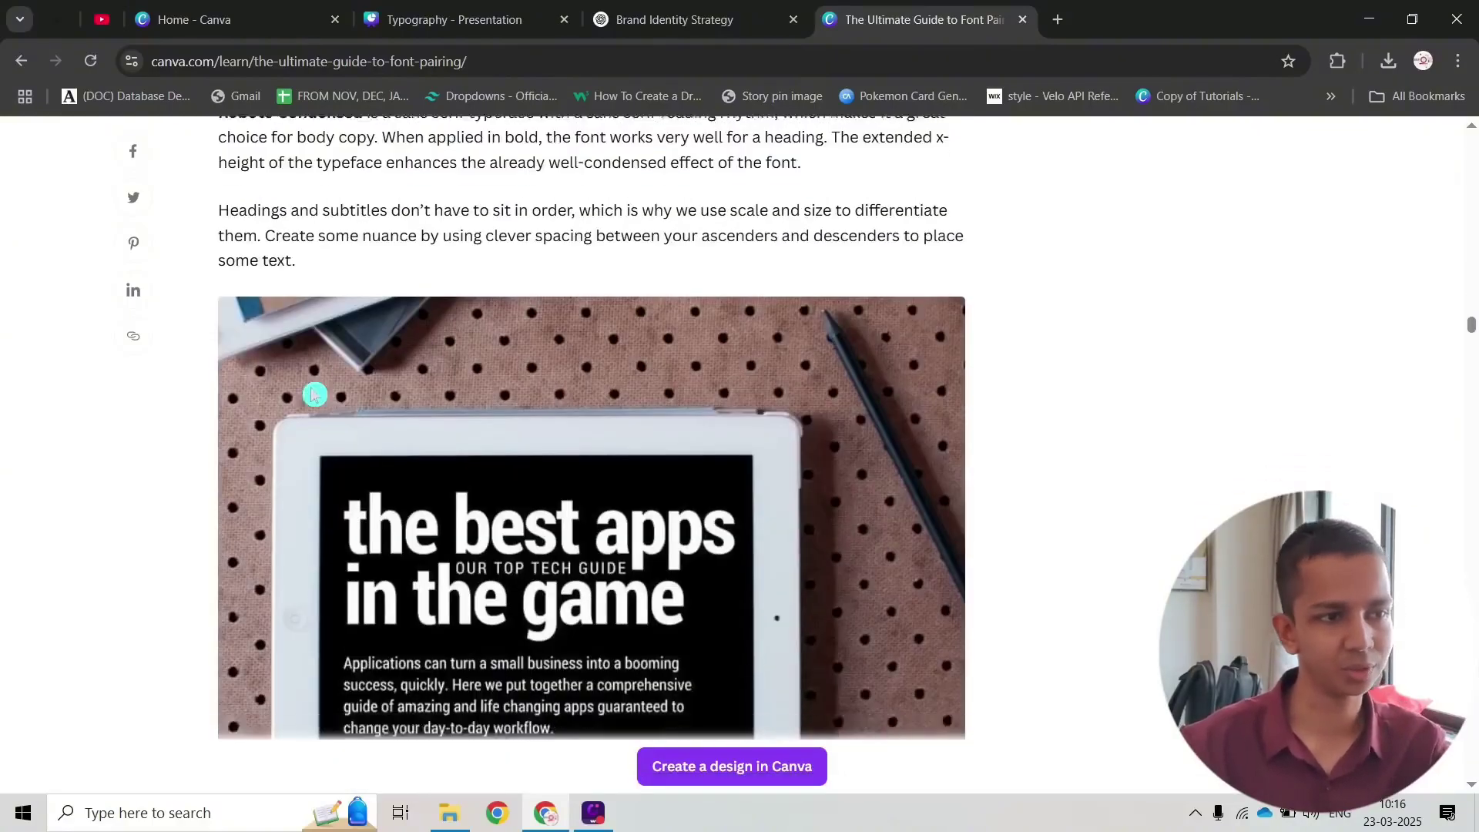
scroll(306, 389, "up", 20)
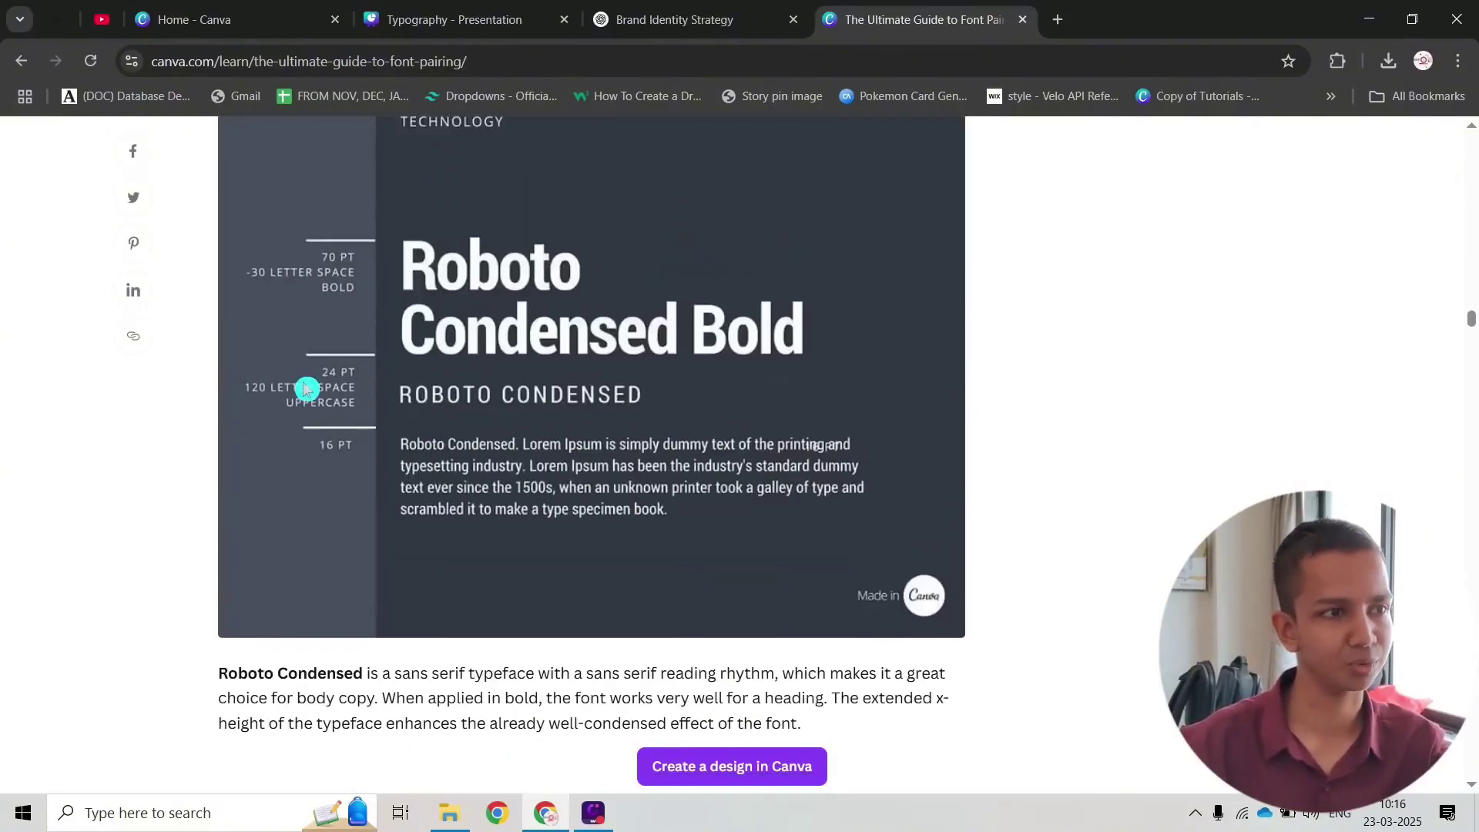
left_click_drag(309, 359, 693, 353)
left_click(396, 394)
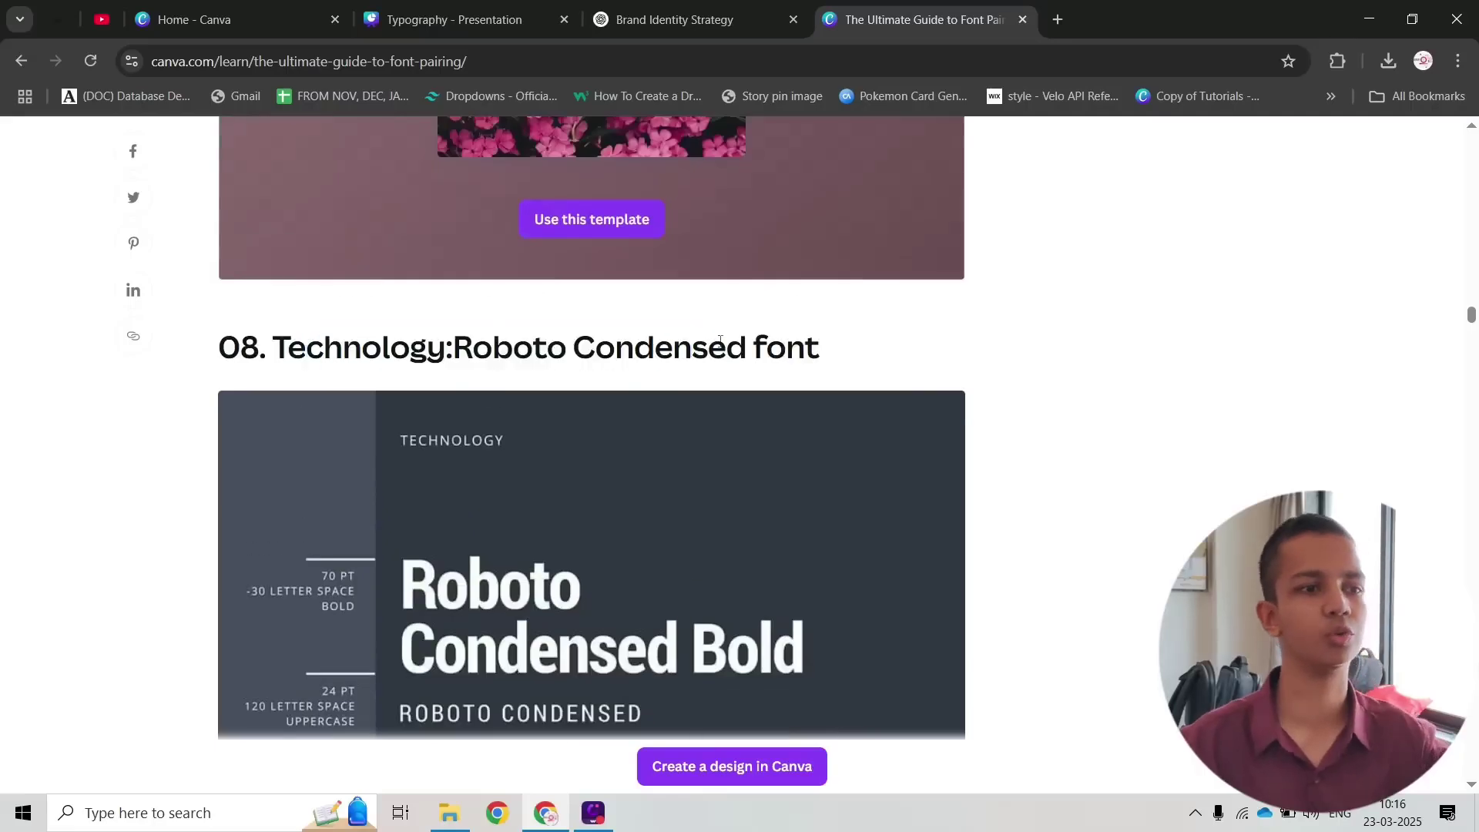
scroll(397, 396, "down", 7)
scroll(397, 402, "up", 4)
Step: Examine the art gallery entry using Cooper Hewitt and its exhibition poster template
scroll(396, 402, "down", 15)
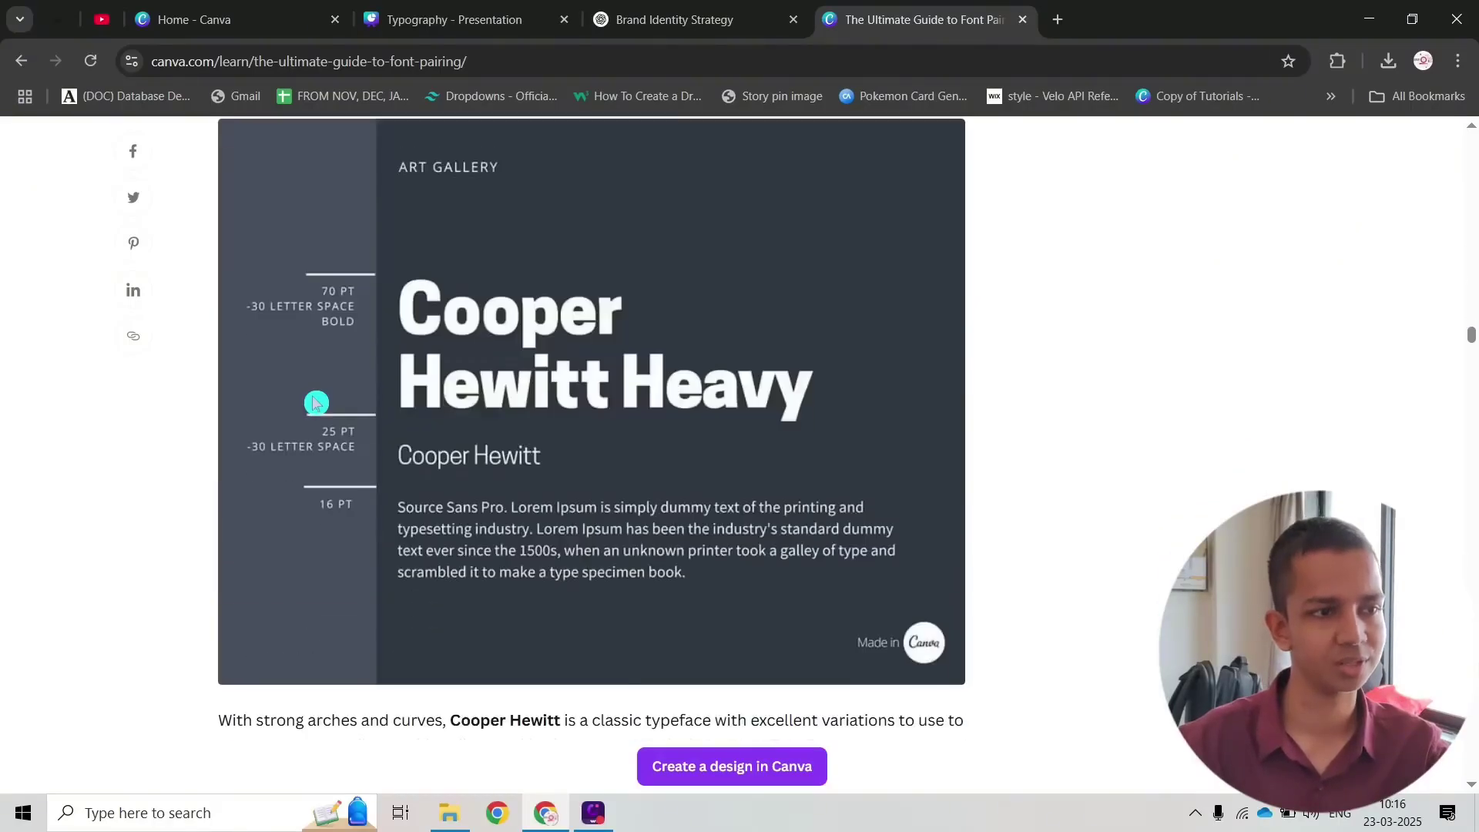
left_click_drag(271, 264, 605, 266)
left_click(439, 370)
scroll(435, 377, "down", 8)
scroll(435, 377, "down", 10)
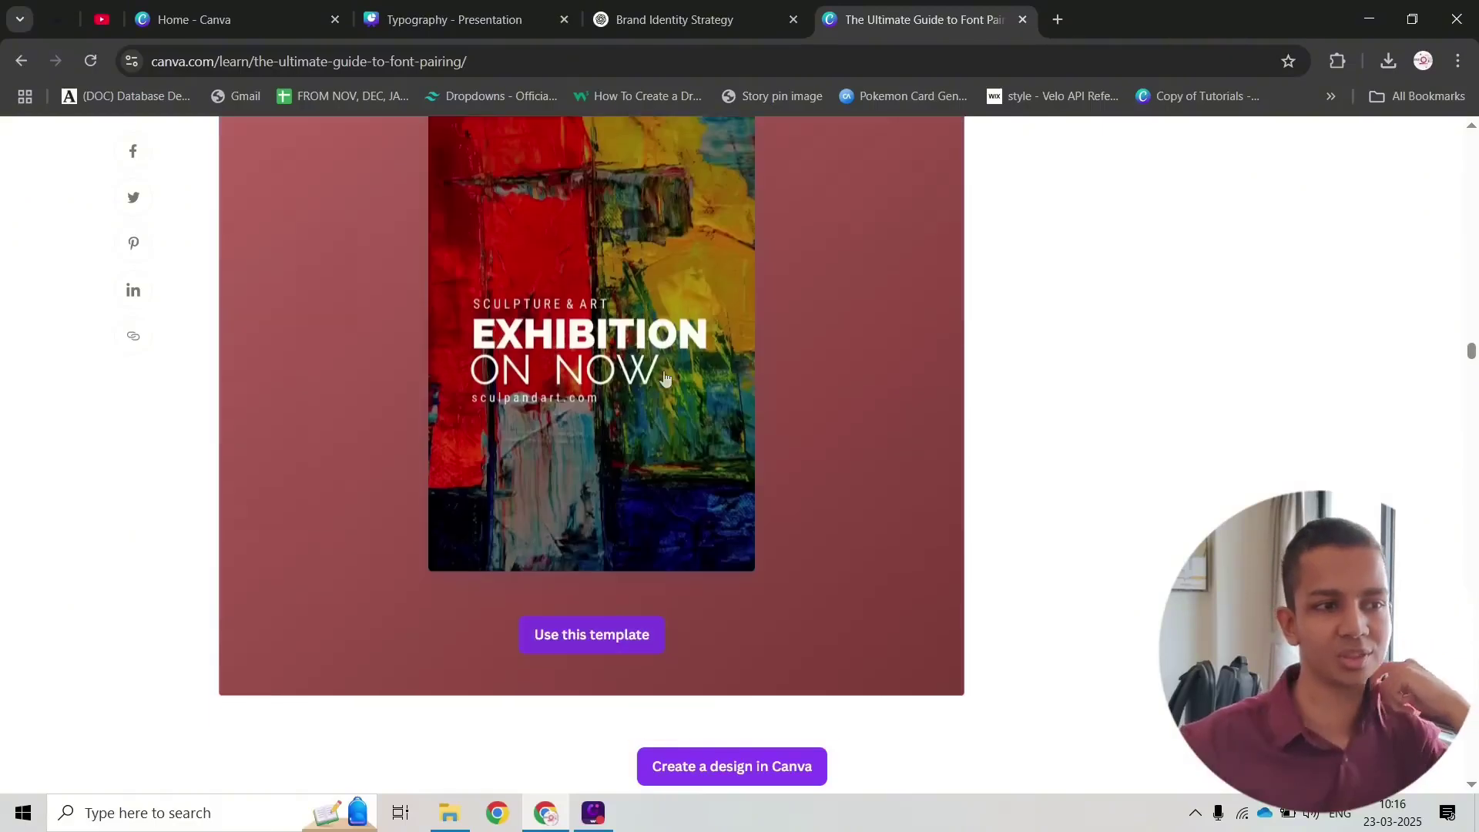
scroll(313, 439, "up", 5)
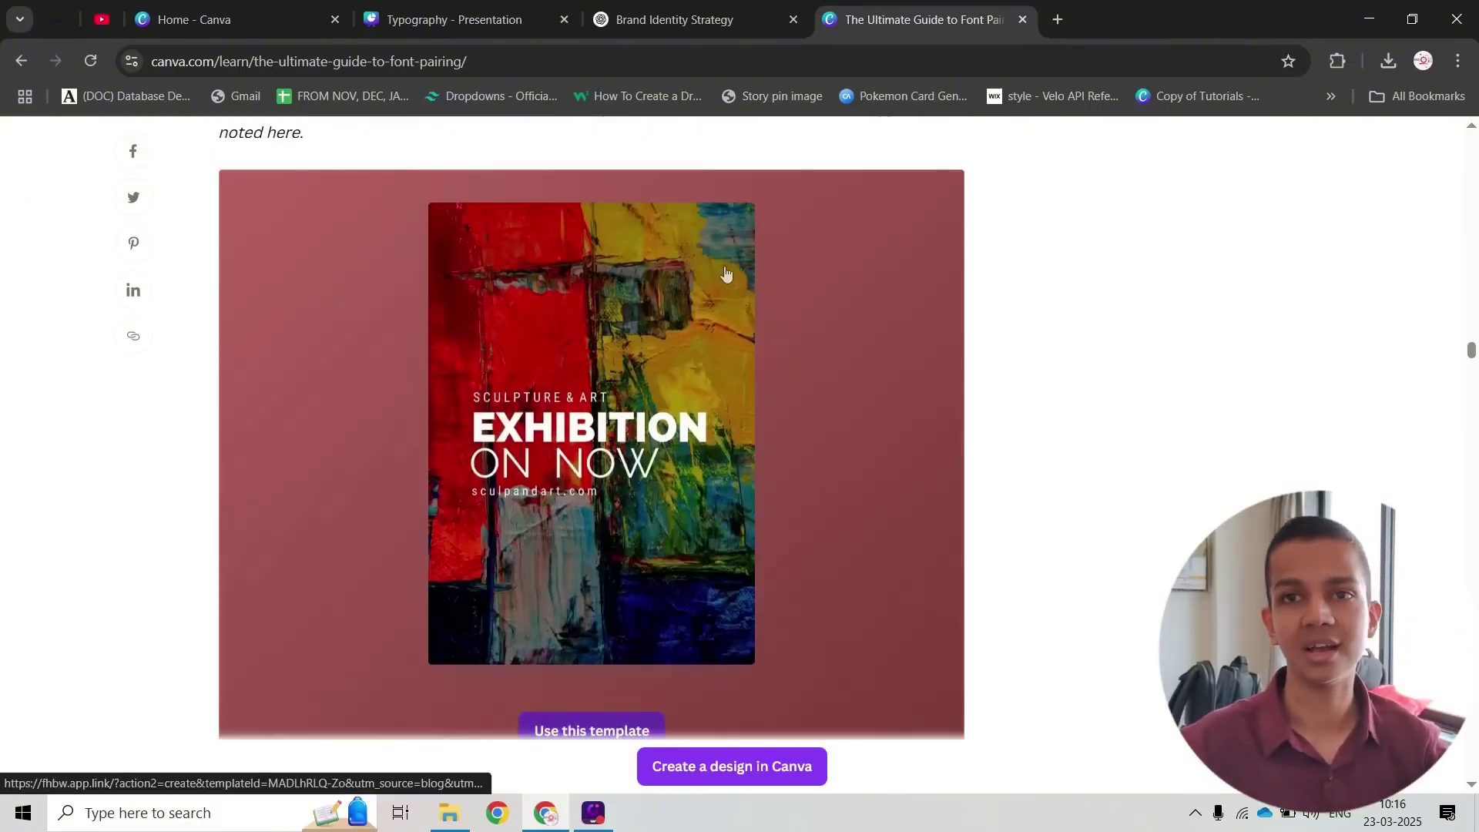
Step: Return to the Typography presentation and show the options for adding text and default text styles
left_click(472, 21)
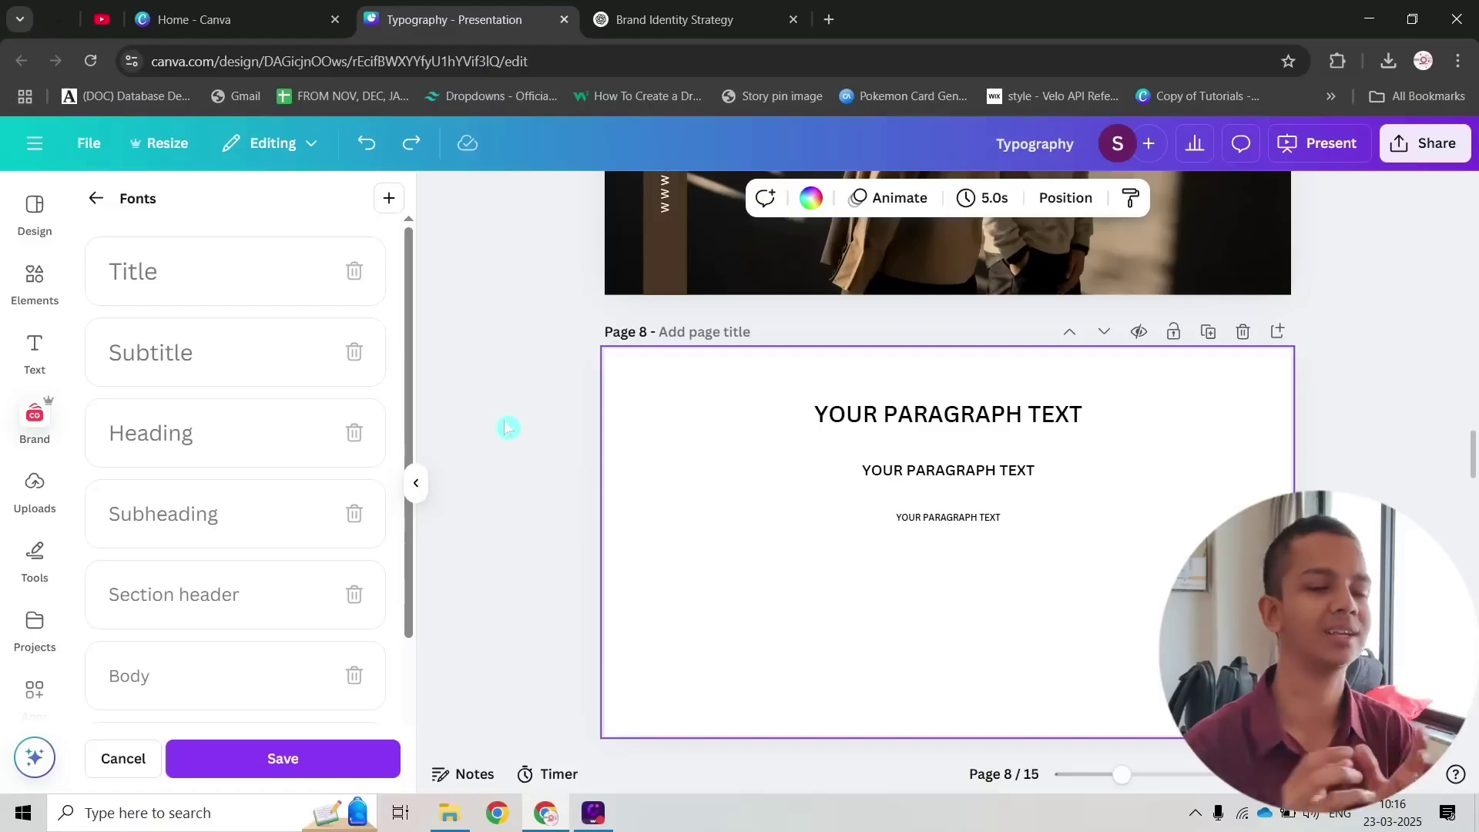
left_click(474, 389)
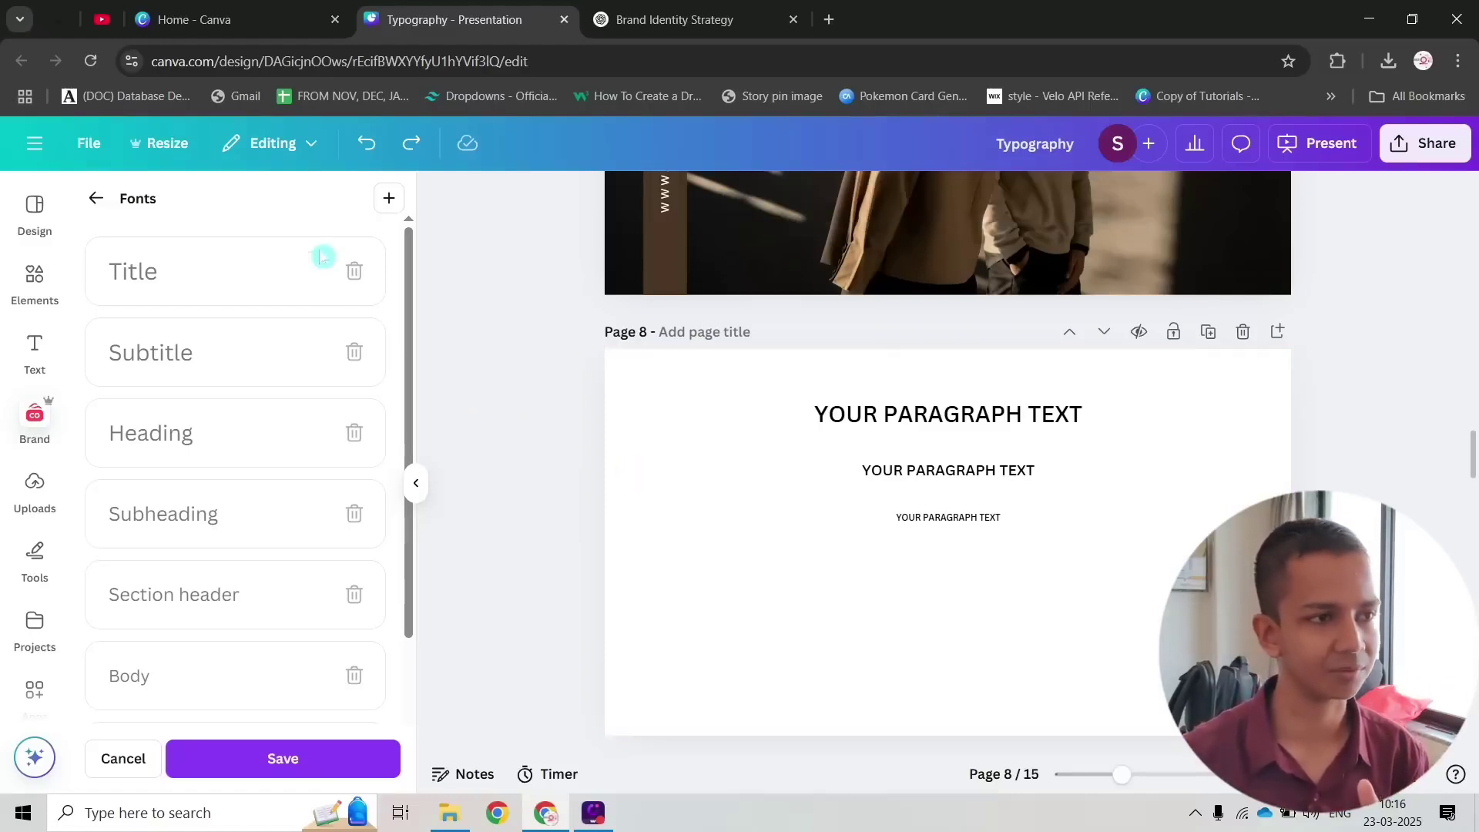
left_click(37, 348)
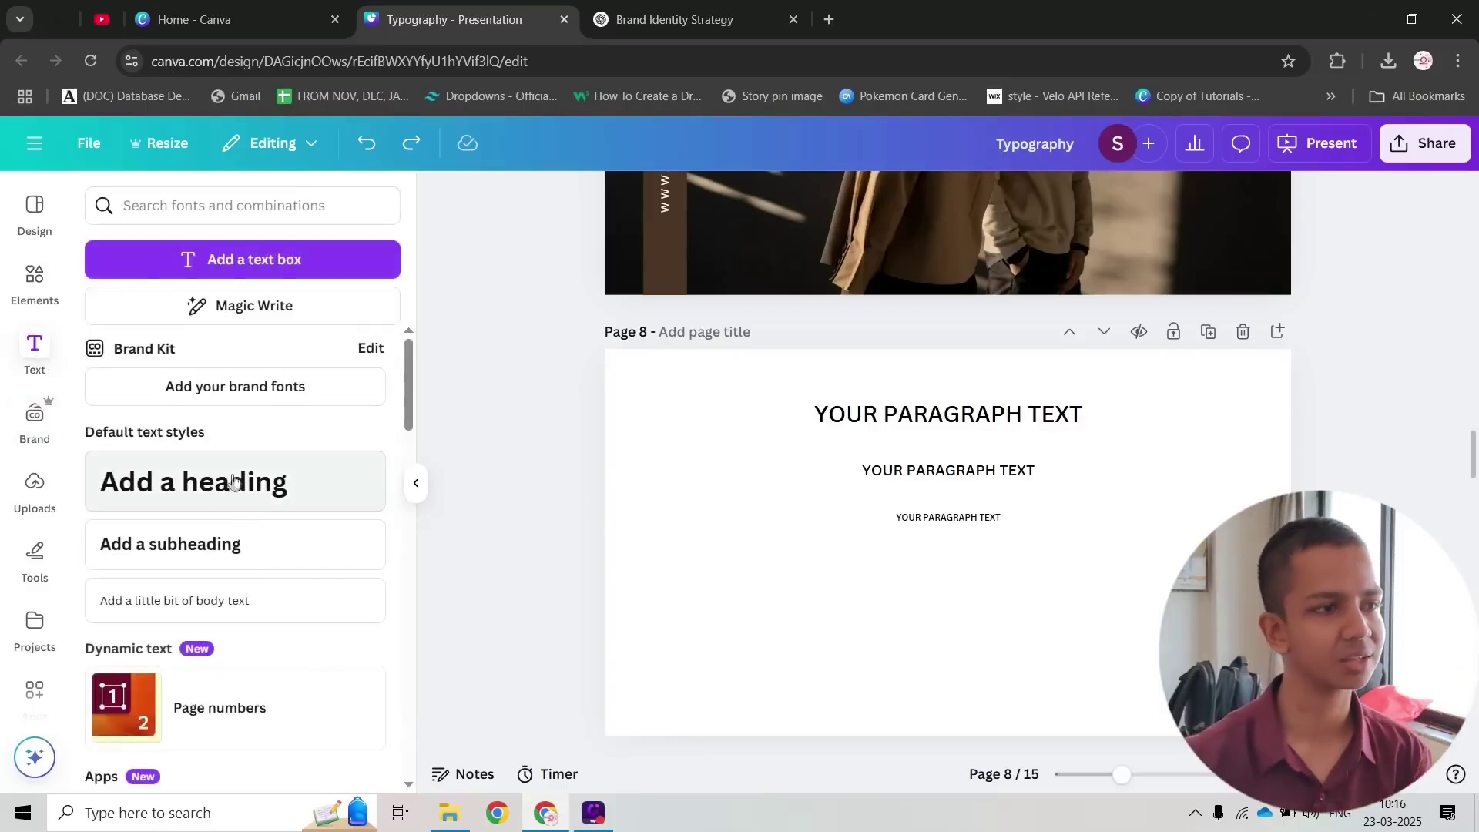
scroll(231, 470, "down", 1)
scroll(252, 259, "up", 1)
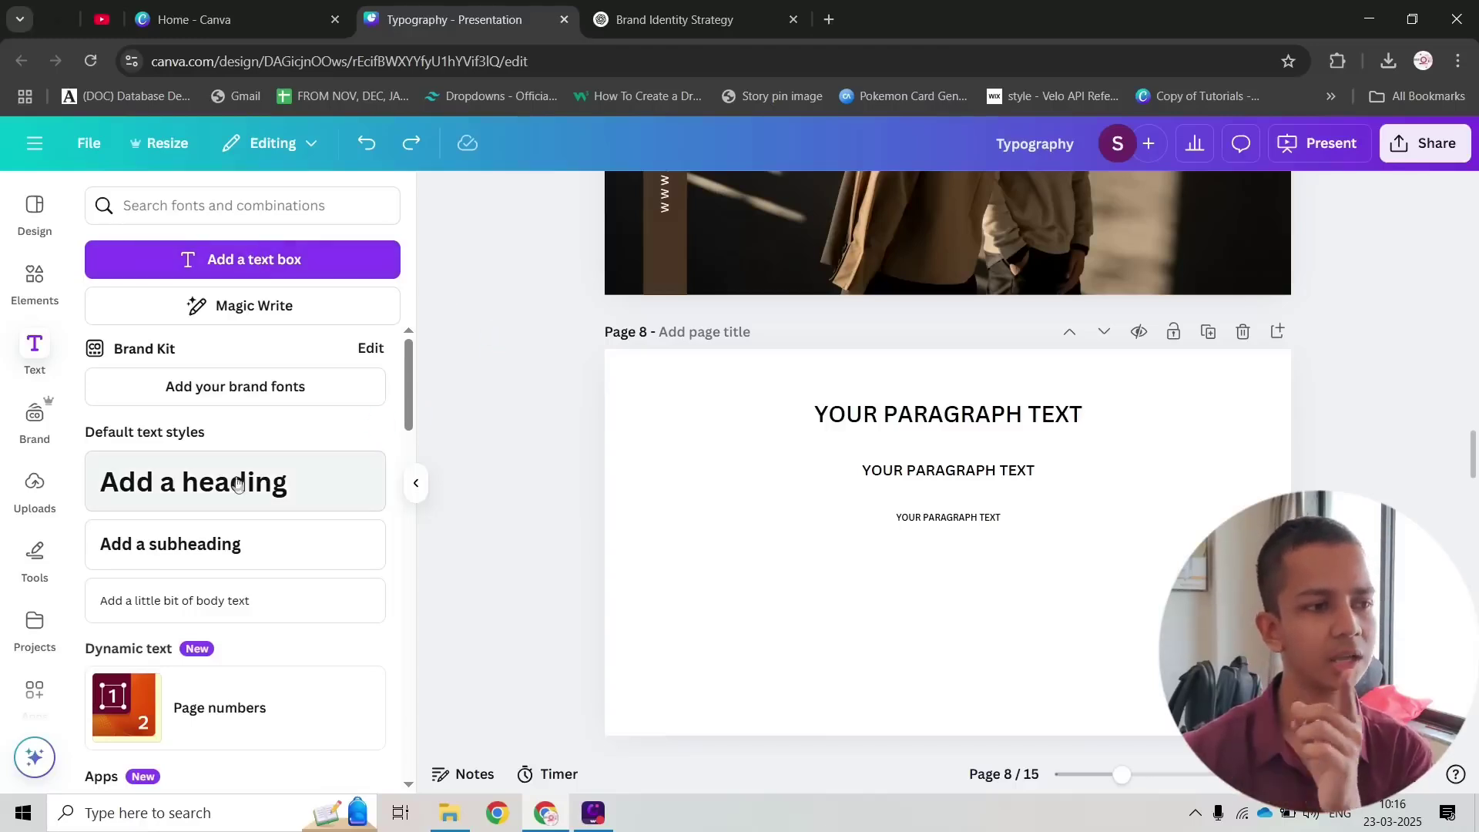
Step: Look through the text options from the default styles down to dynamic text, apps, recently used and font combinations
scroll(251, 416, "down", 1)
scroll(233, 451, "down", 1)
scroll(234, 447, "down", 1)
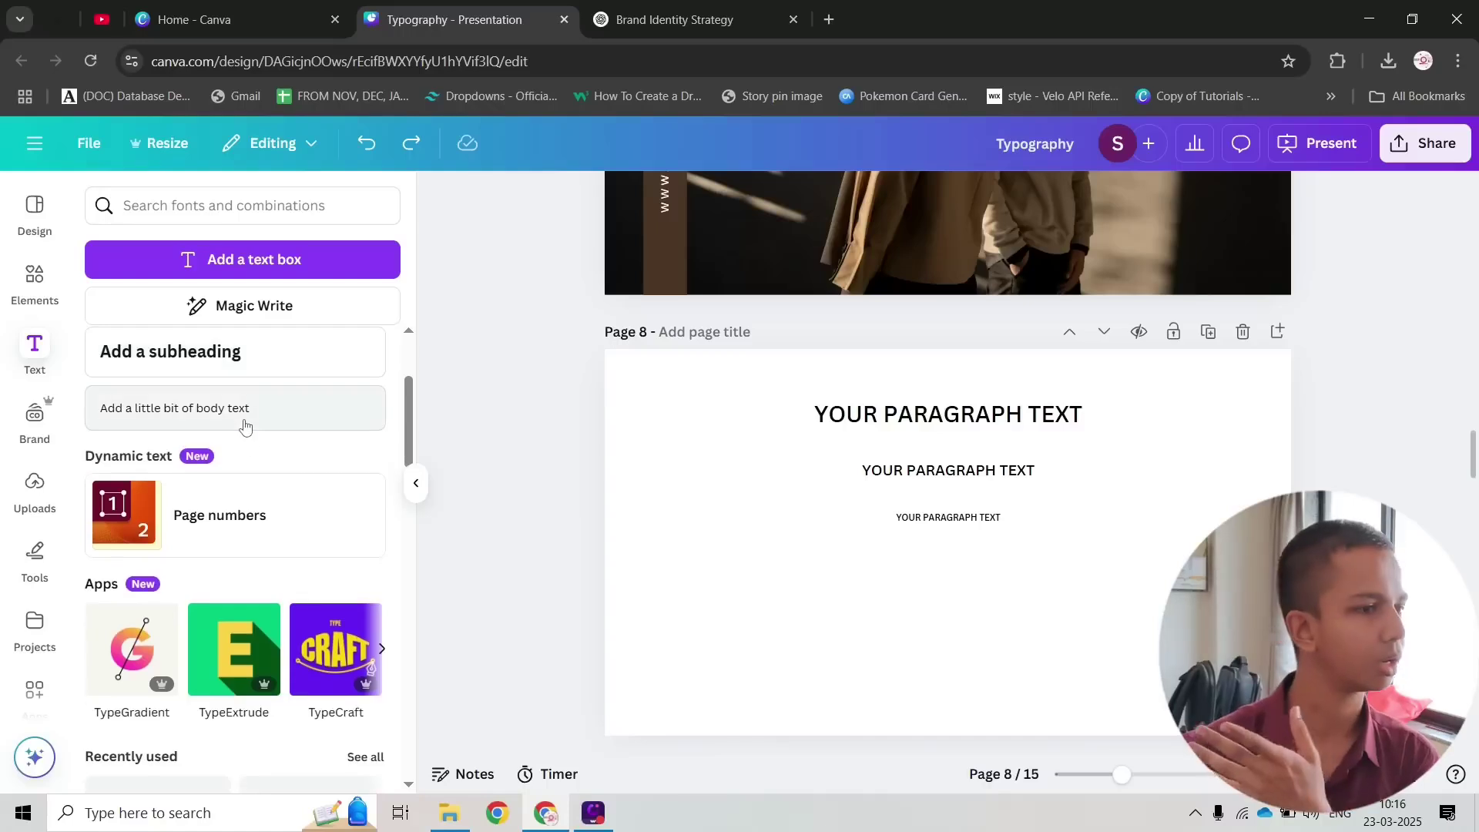
scroll(245, 426, "down", 2)
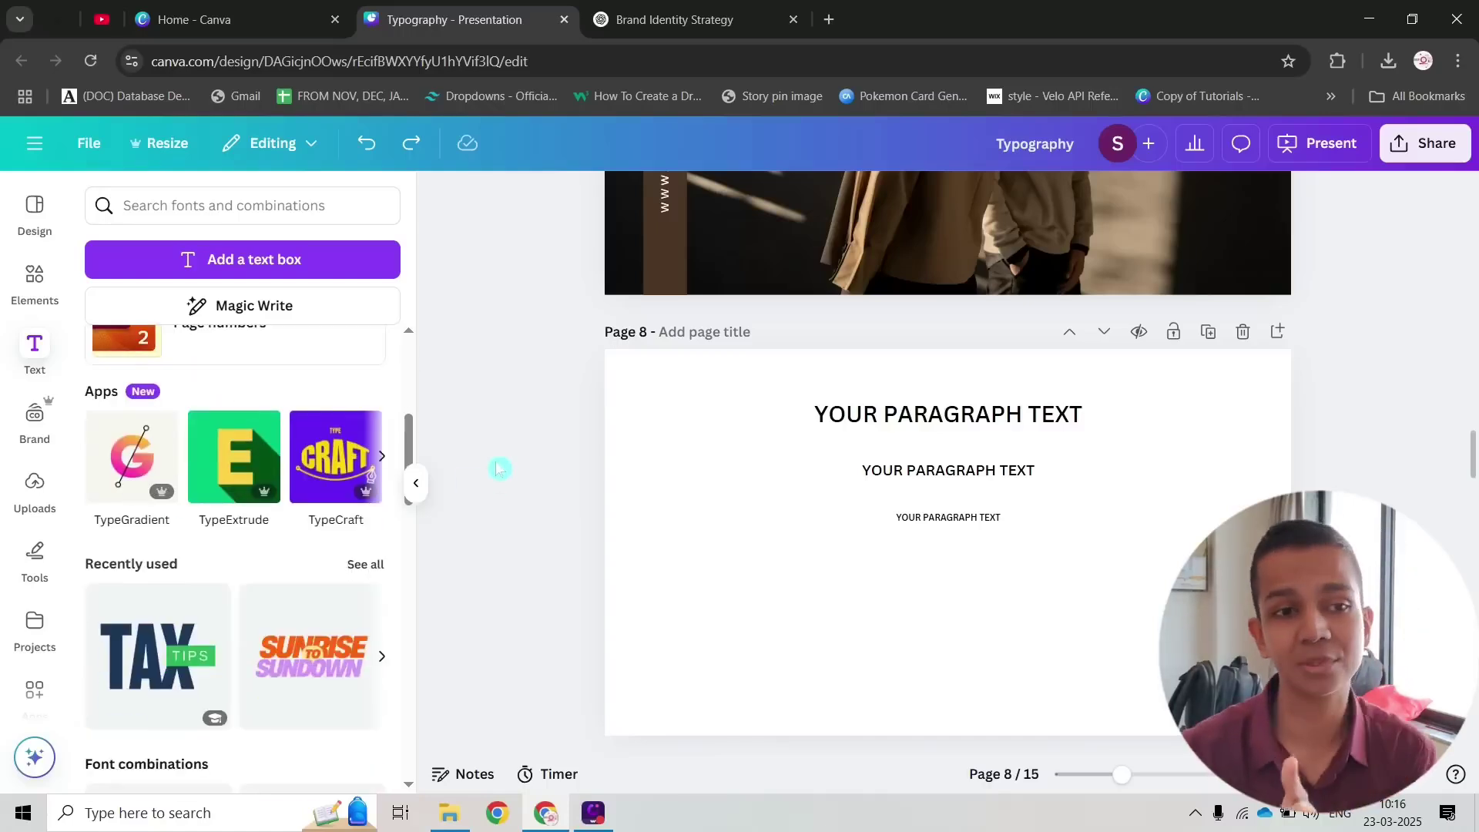
Step: Delete all three sample paragraph text boxes from page 8
left_click(706, 423)
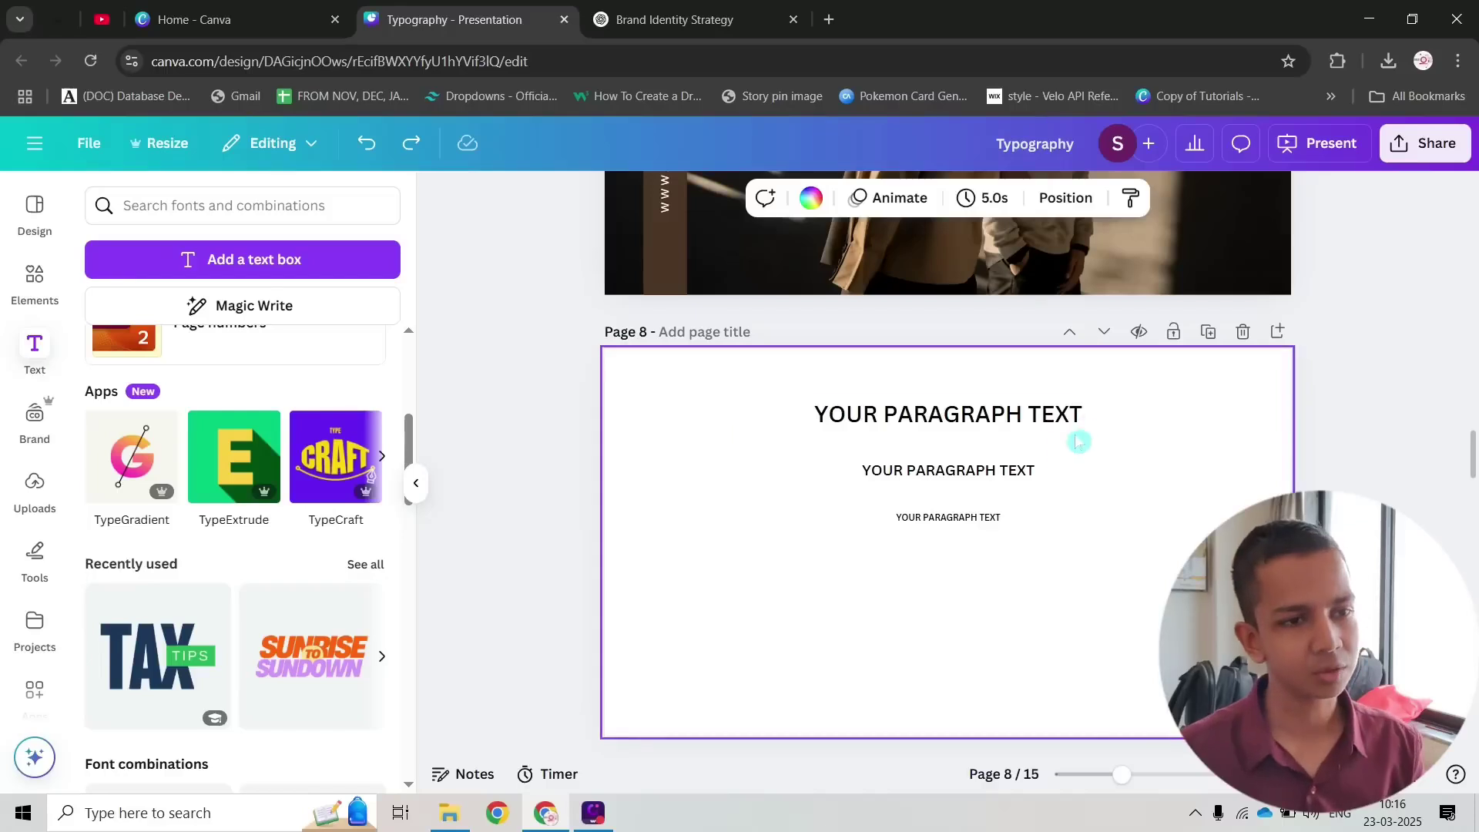
left_click_drag(755, 461, 1057, 593)
key("BackSpace")
left_click(964, 423)
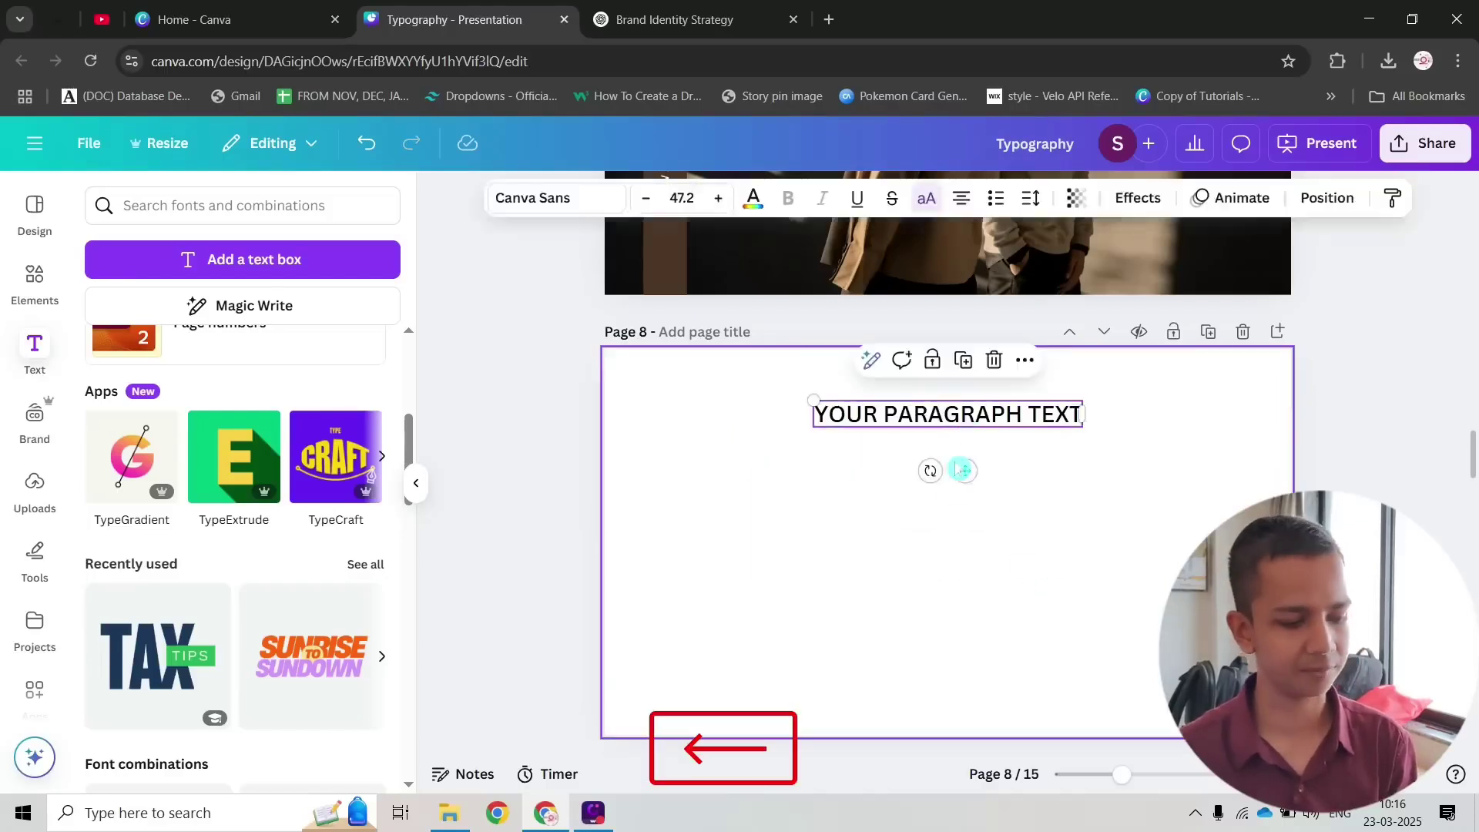
key("BackSpace")
Step: Add a new text box to page 8 and enlarge it to a font size of about 48.4 near the page centre
key("t")
left_click(846, 504)
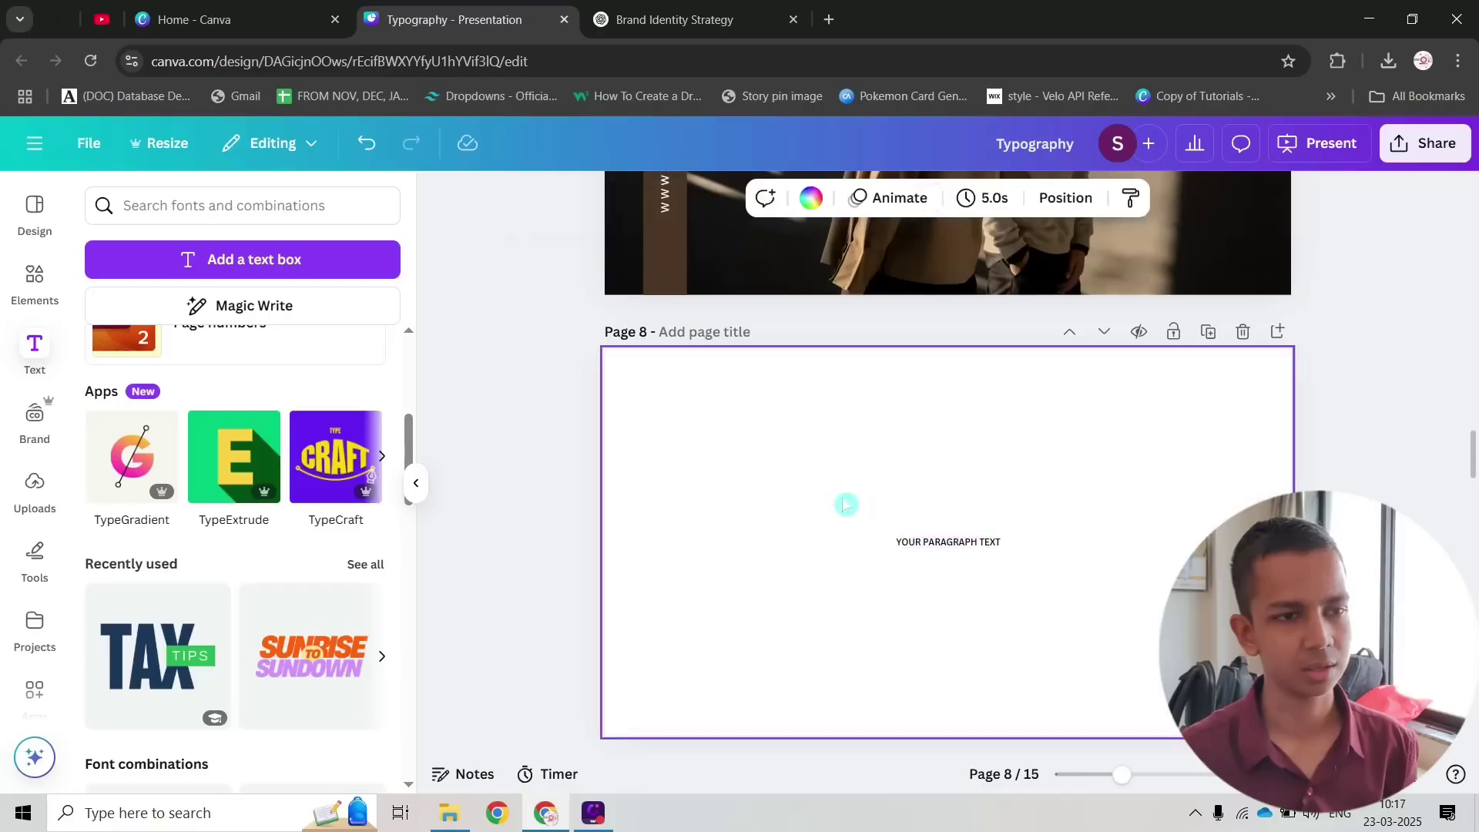
left_click(948, 543)
left_click_drag(897, 536, 728, 455)
left_click(739, 460)
left_click_drag(957, 533, 1040, 506)
left_click(1130, 440)
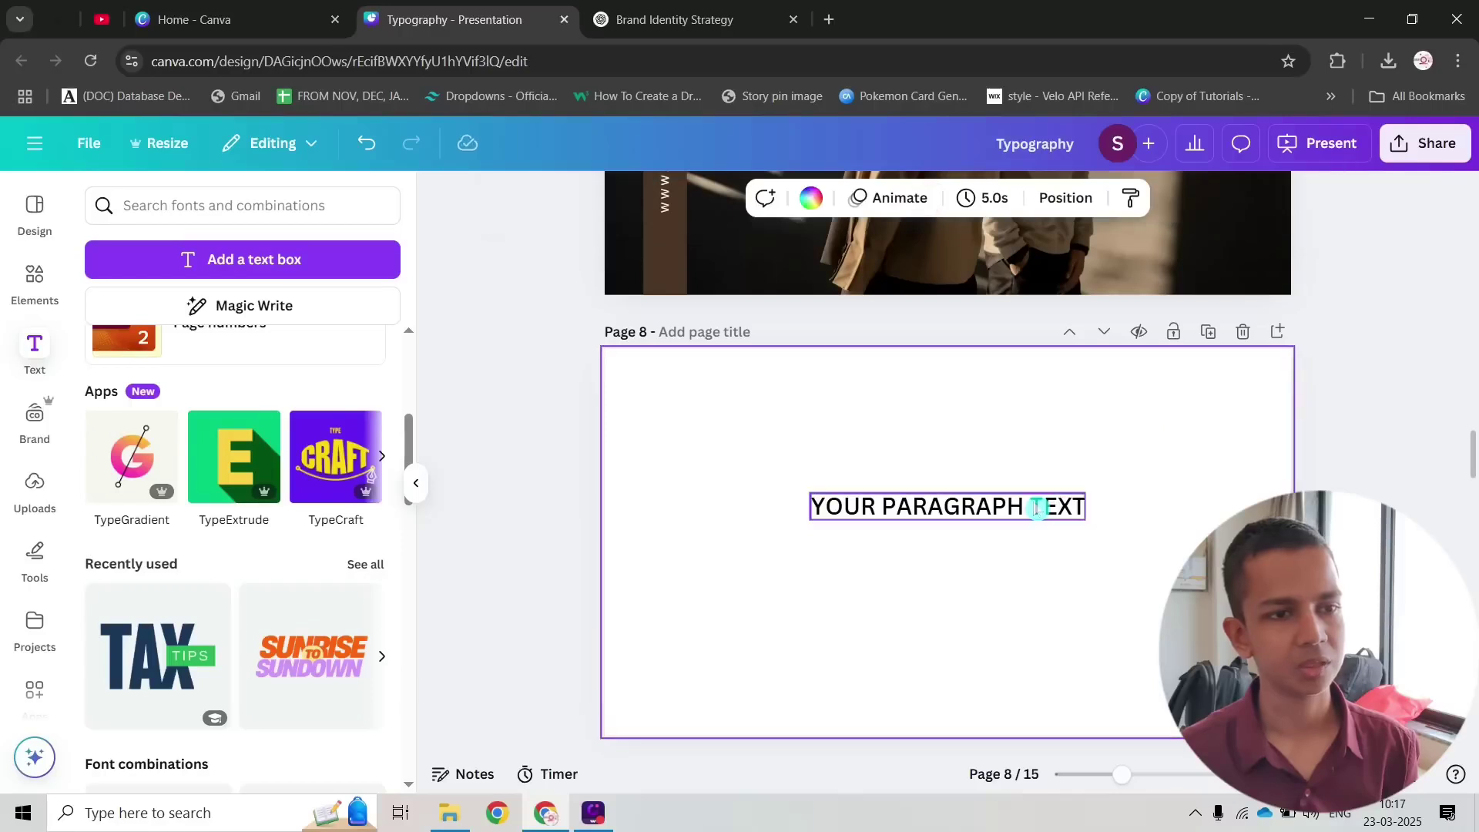
Step: Reduce the paragraph text on page 8 to a font size of about 42.1
left_click(1033, 507)
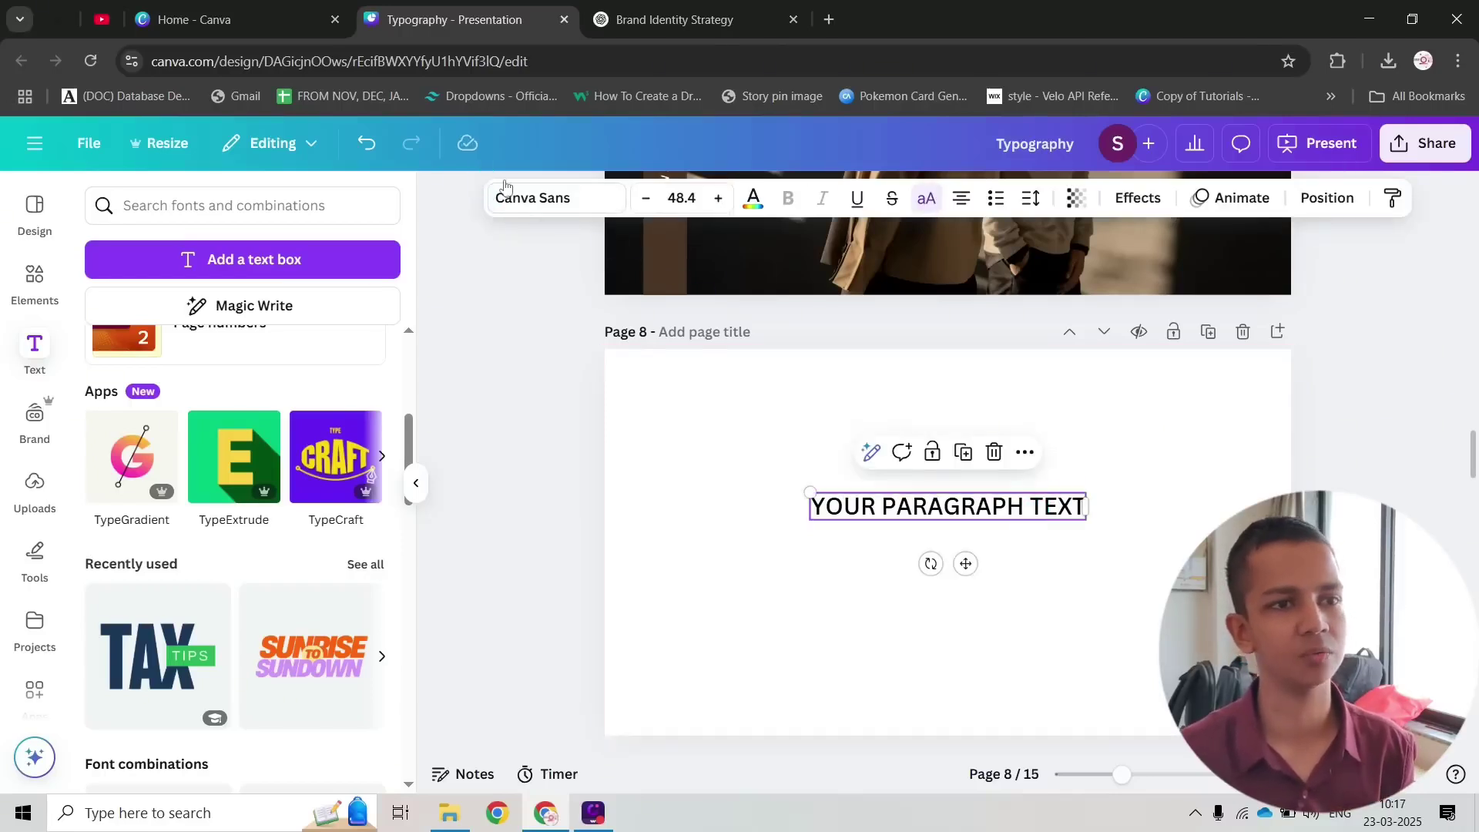
key("ctrl")
key("ctrl")
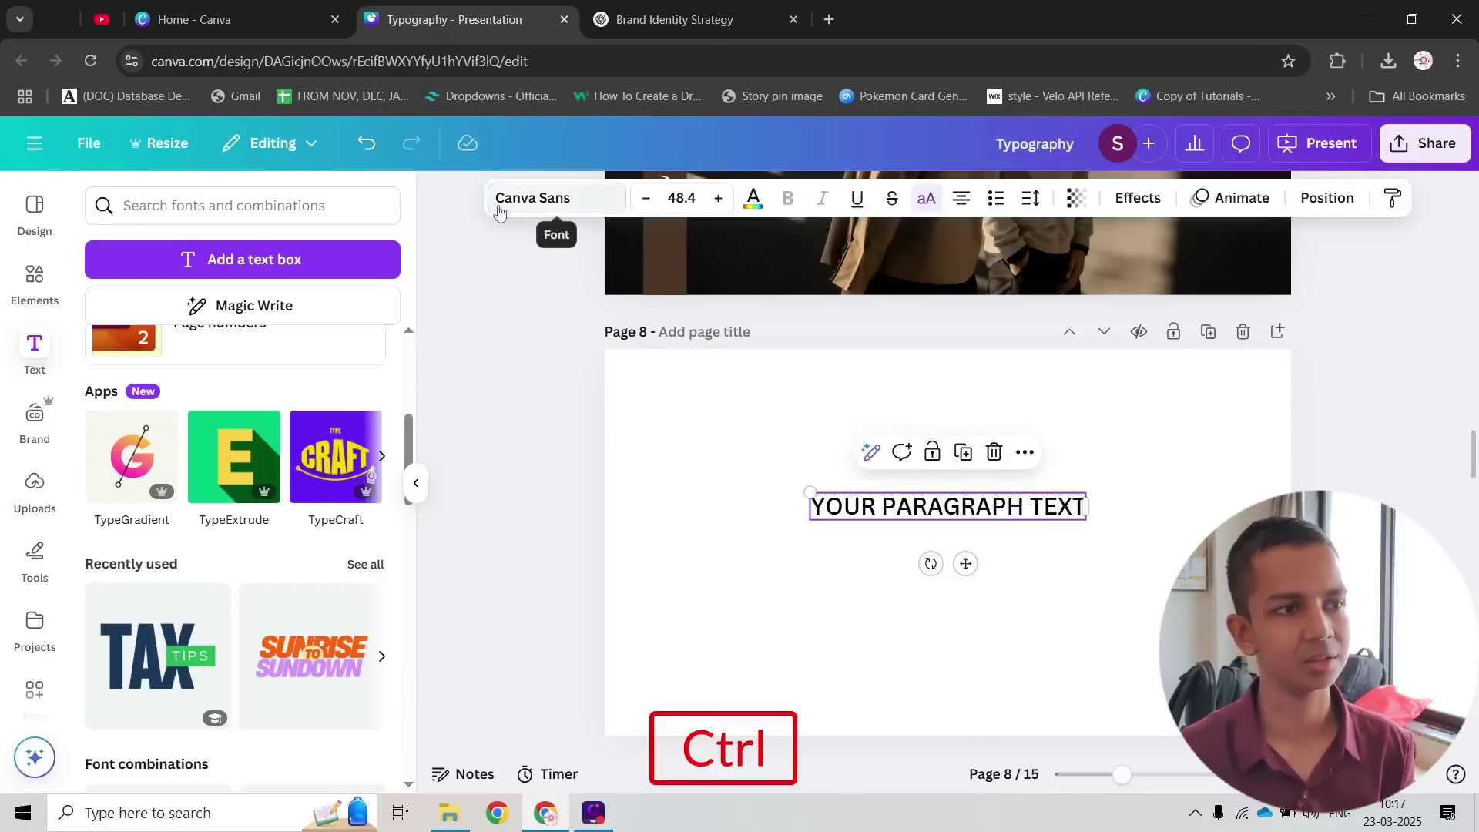
key("ctrl")
key("ctrl")
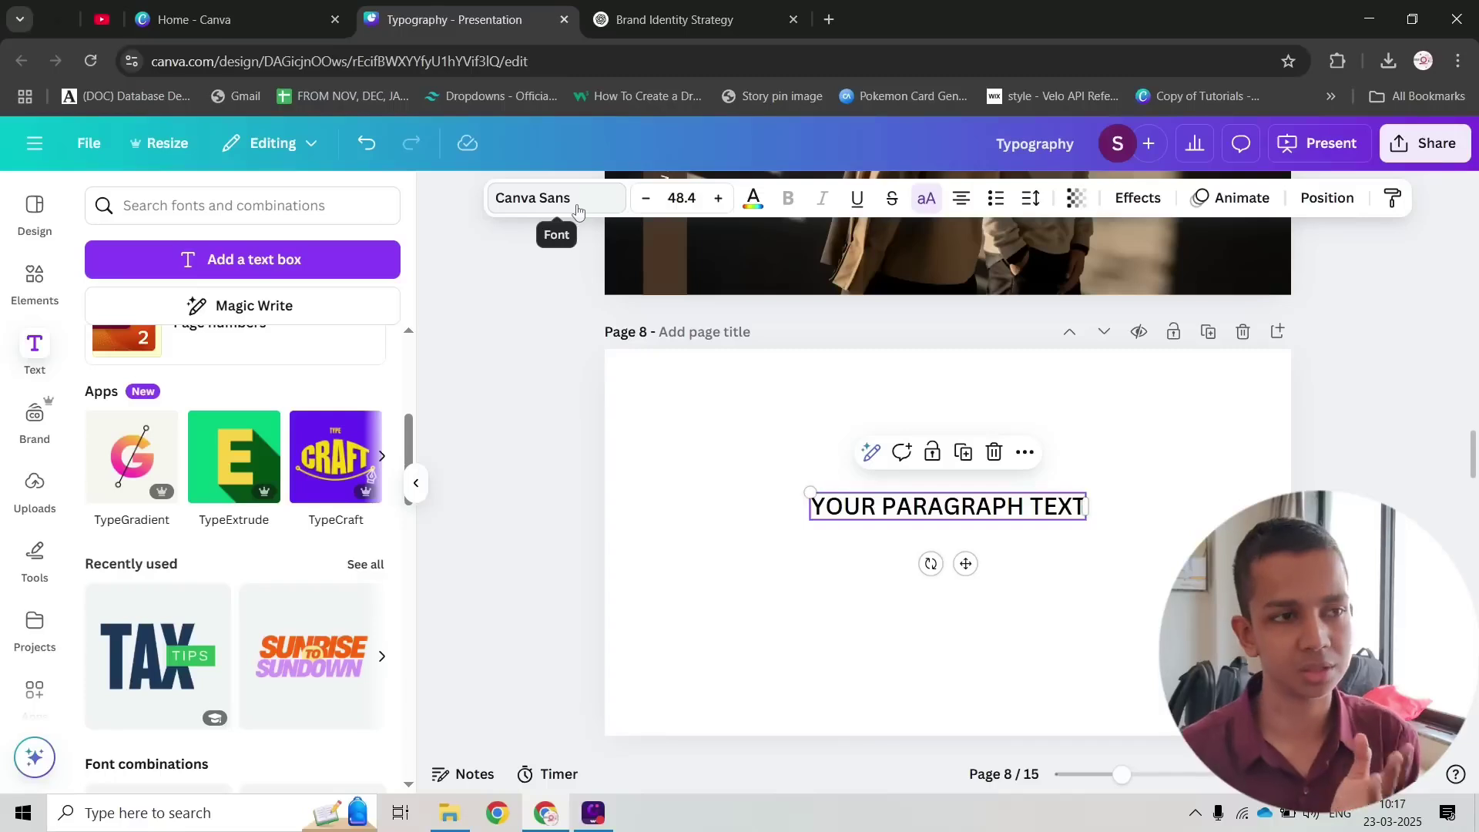
left_click_drag(646, 199, 718, 198)
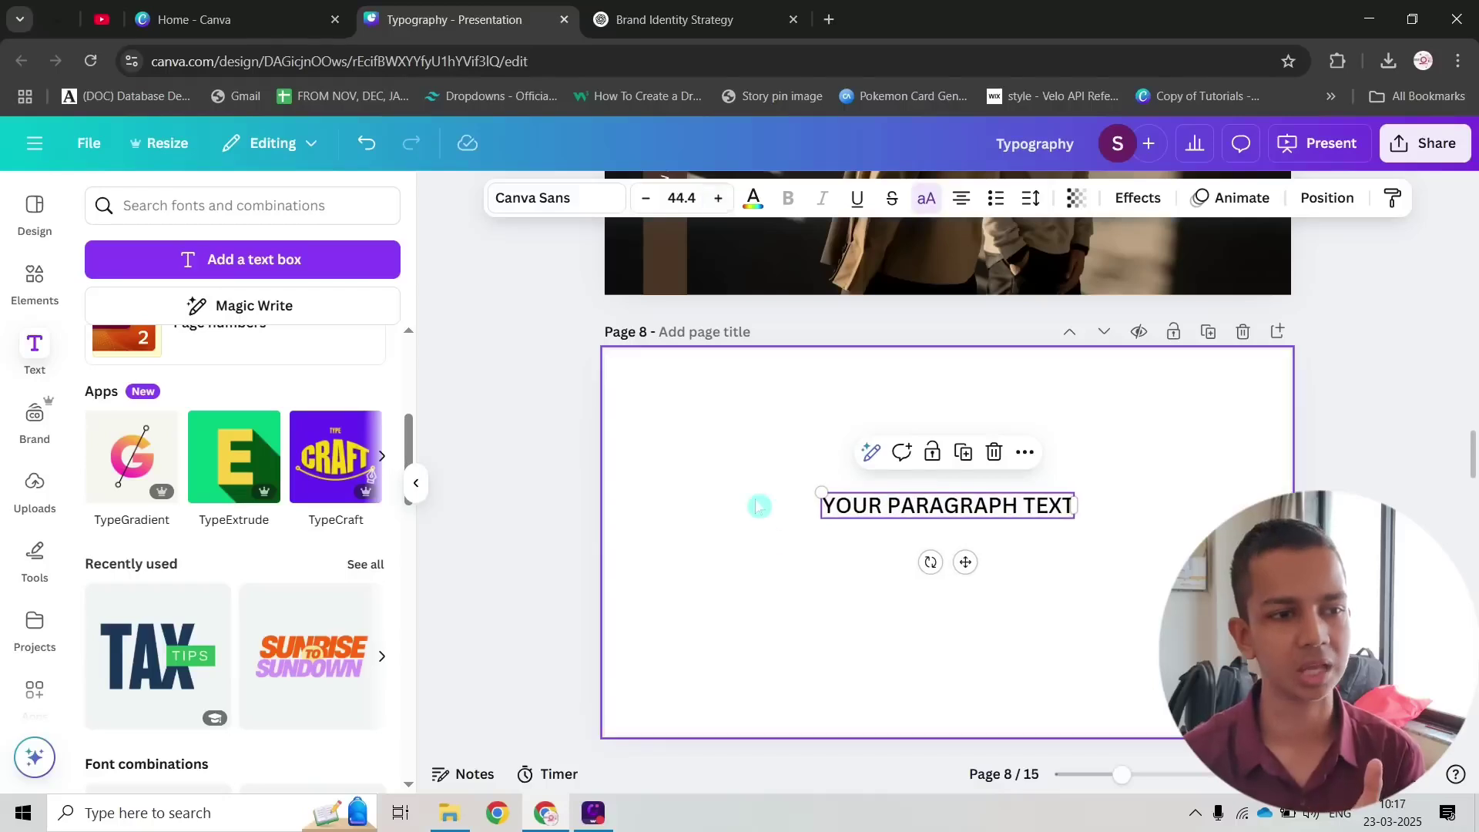
left_click_drag(806, 508, 840, 457)
Step: Try dark green, dark teal, turquoise, green and yellow document colours on the paragraph text
left_click(753, 198)
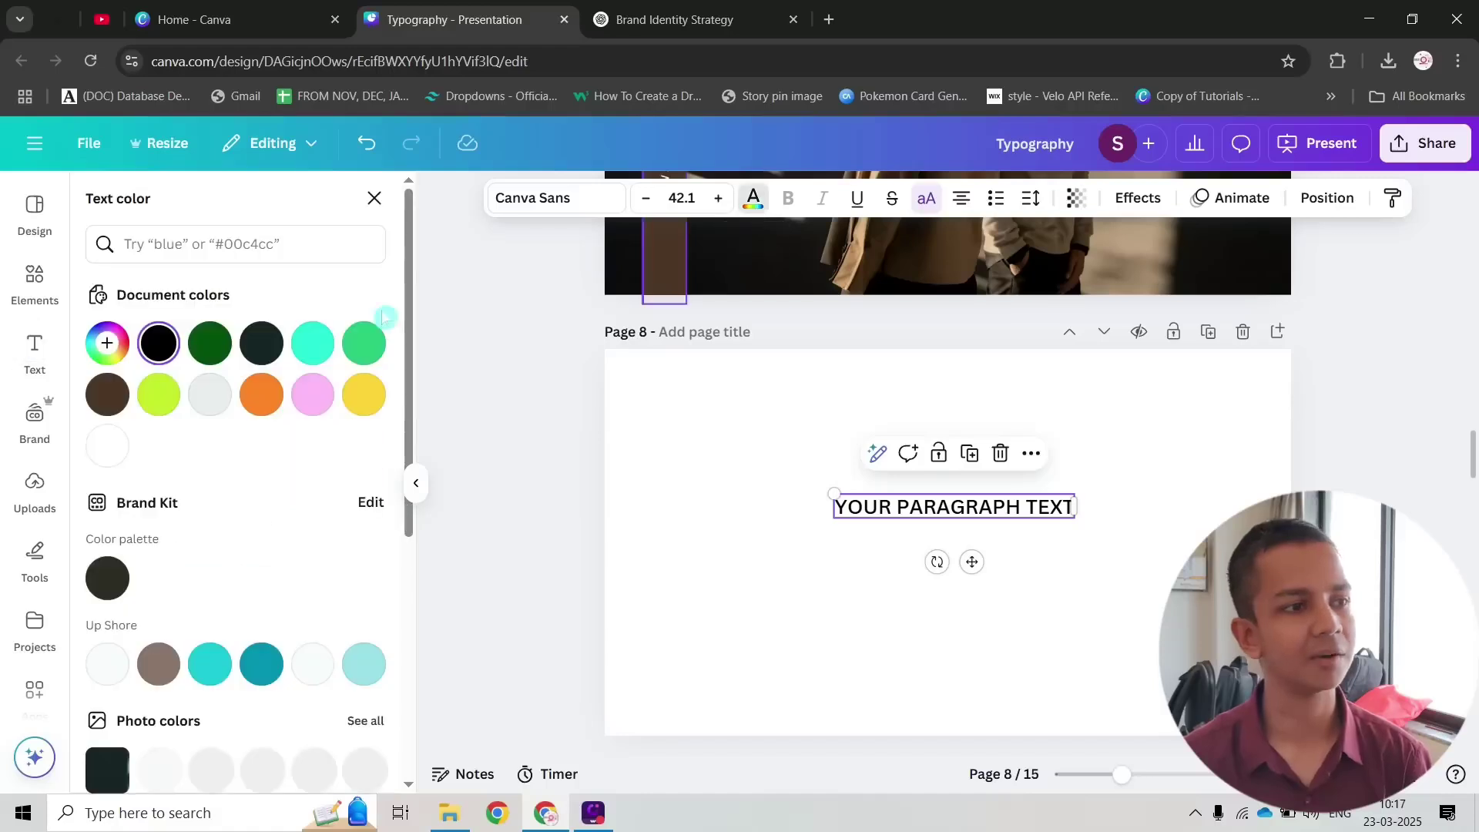
left_click(209, 343)
left_click(261, 343)
left_click(312, 343)
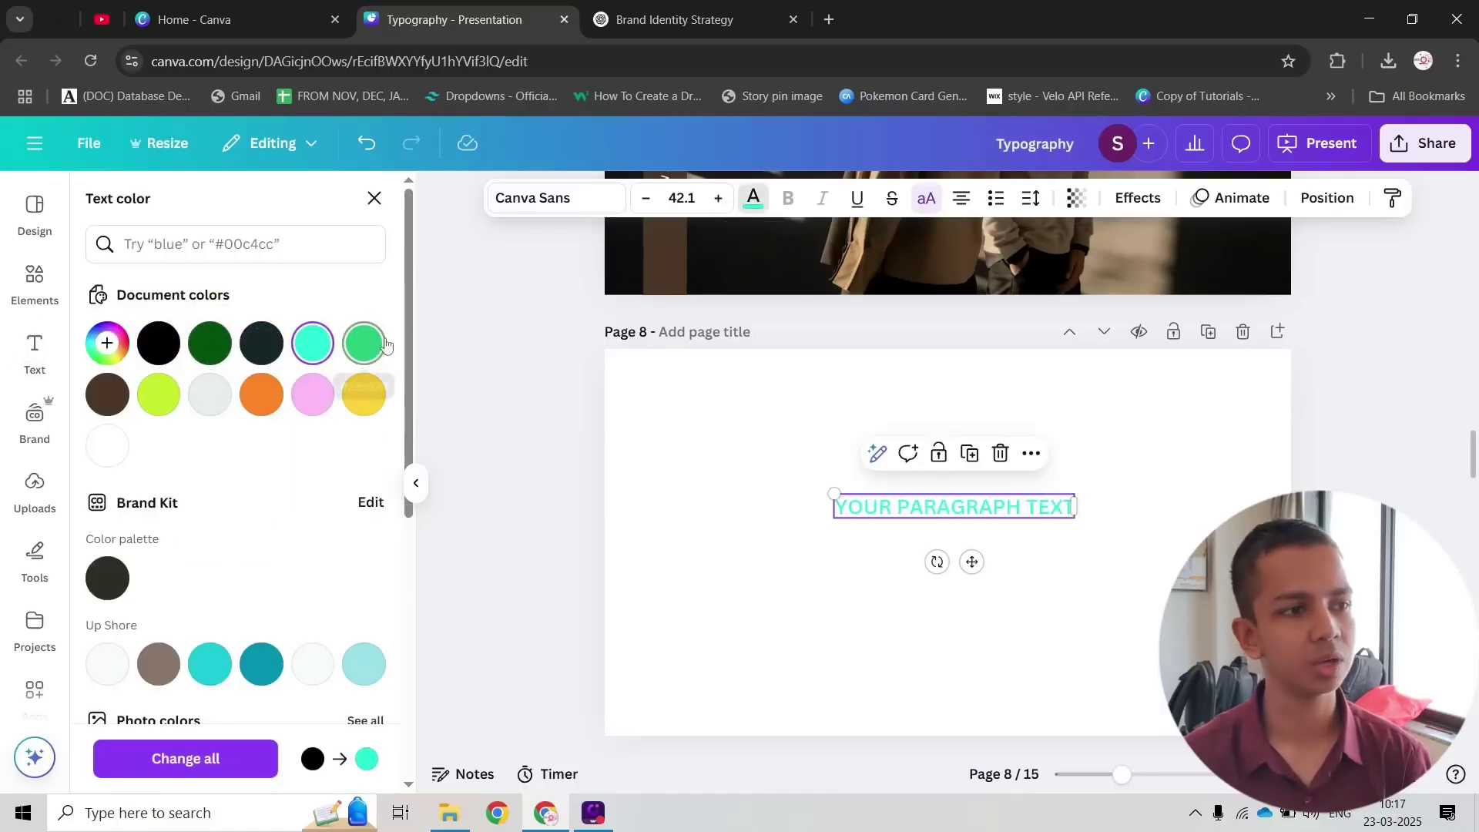
left_click(363, 343)
left_click(364, 395)
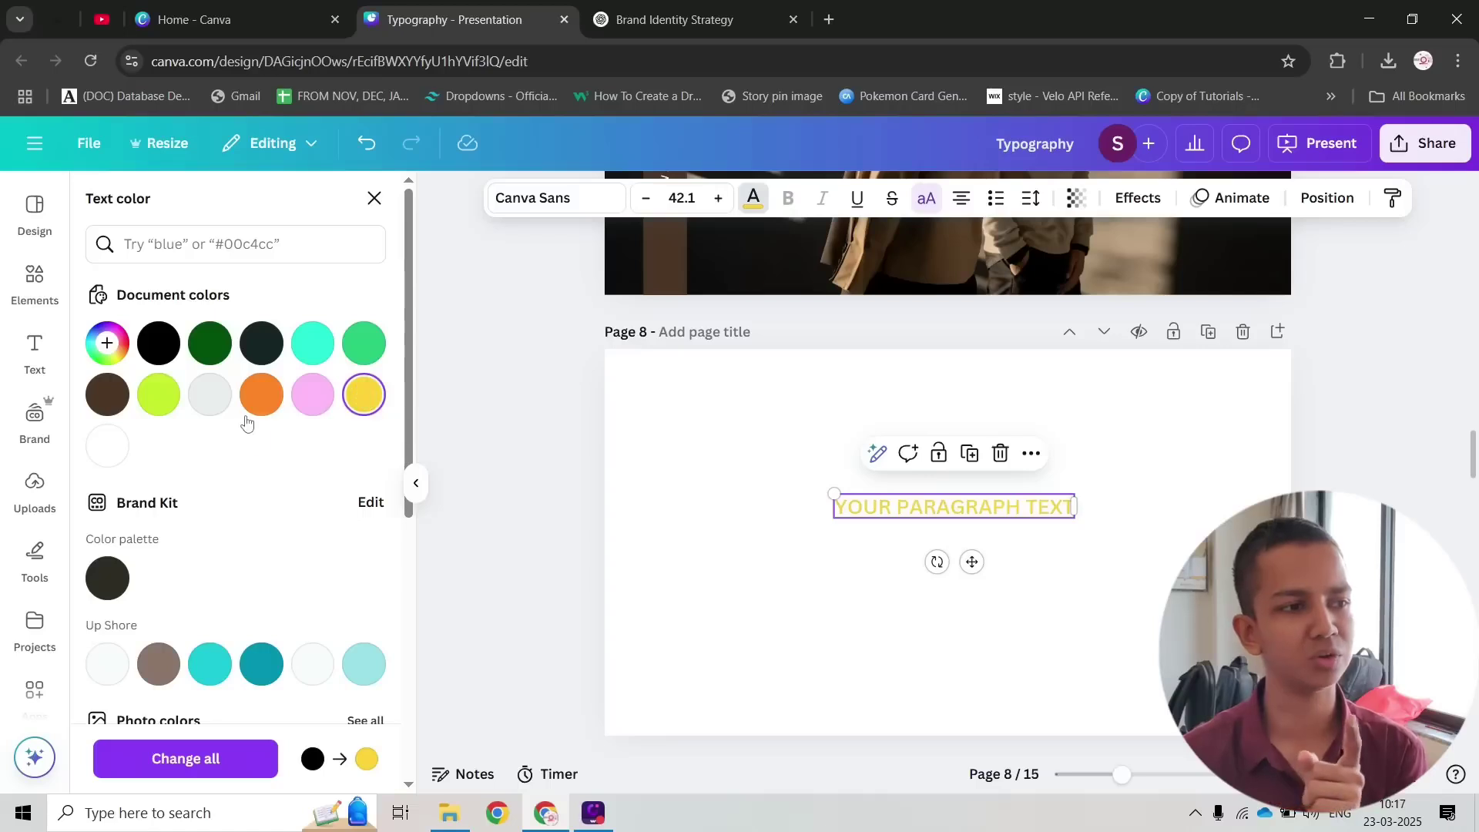
Step: Try orange, light grey and lime document colours and a brown photo colour on the paragraph text
left_click(262, 396)
left_click(210, 396)
left_click(158, 395)
scroll(210, 463, "down", 4)
left_click(209, 480)
left_click(210, 532)
scroll(231, 431, "up", 4)
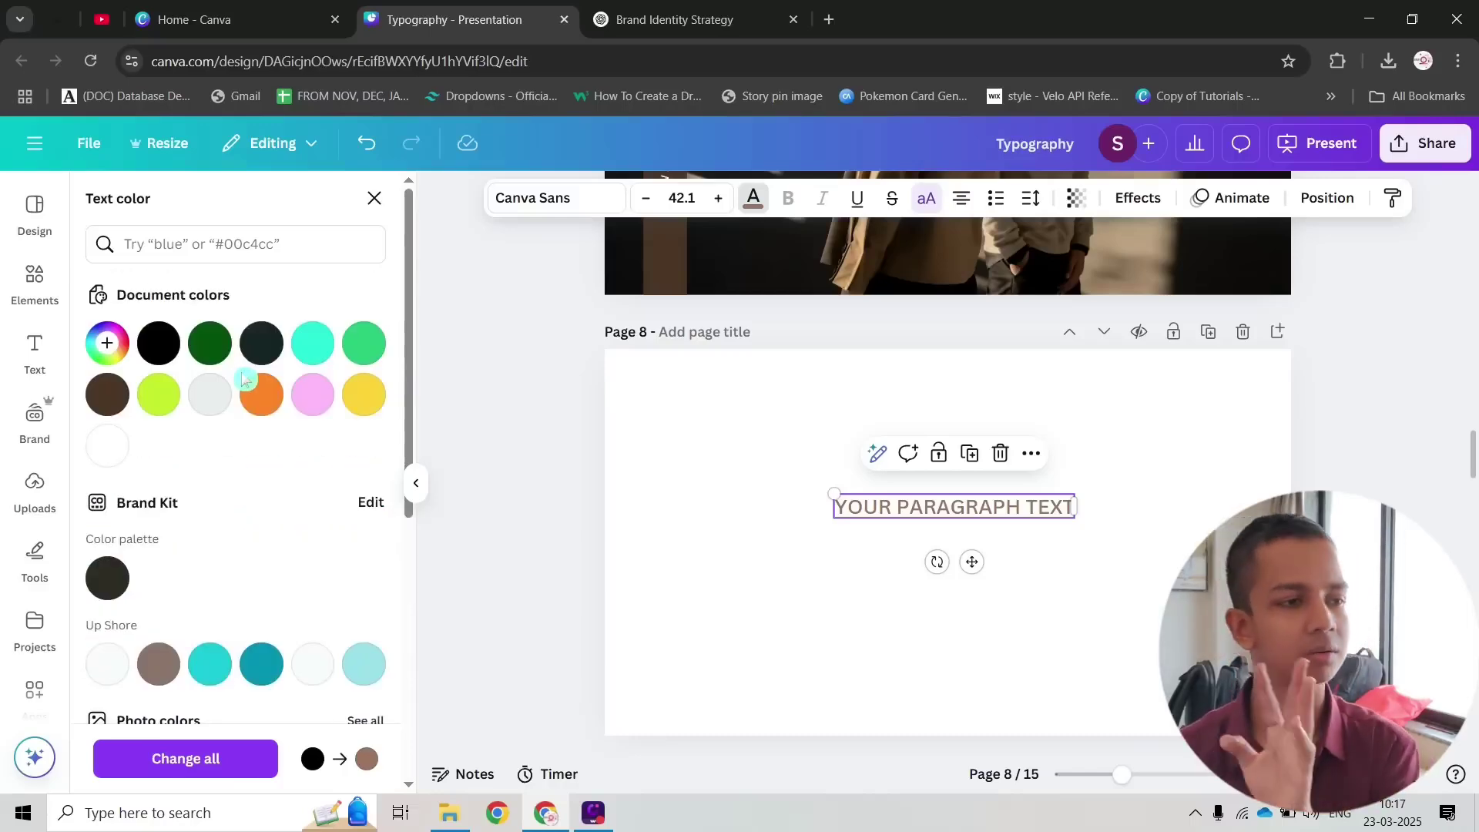
Step: Try beige and muted green photo colours, followed by pink, turquoise and green document colours on the text
scroll(292, 461, "down", 5)
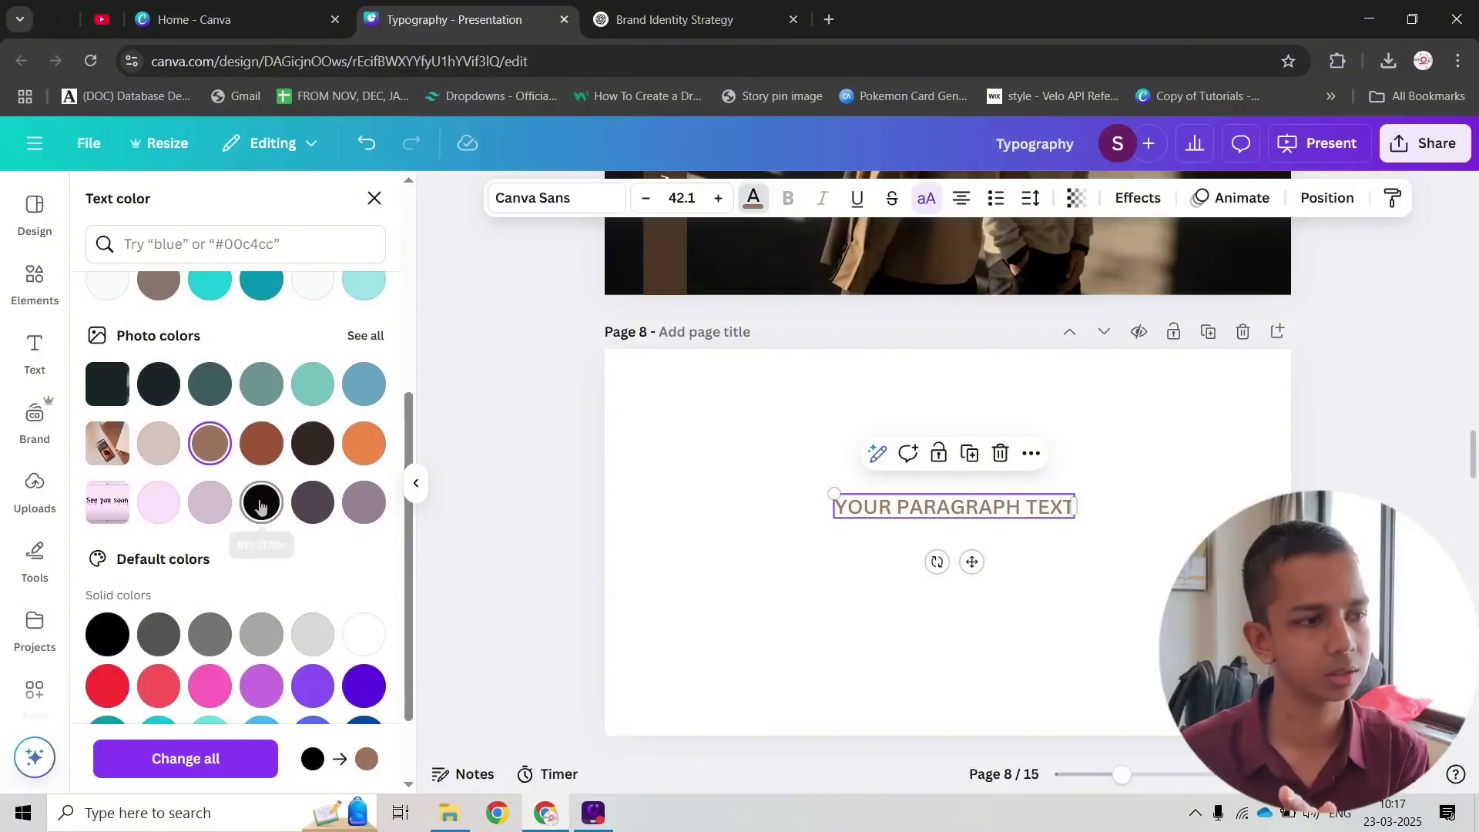
left_click(158, 384)
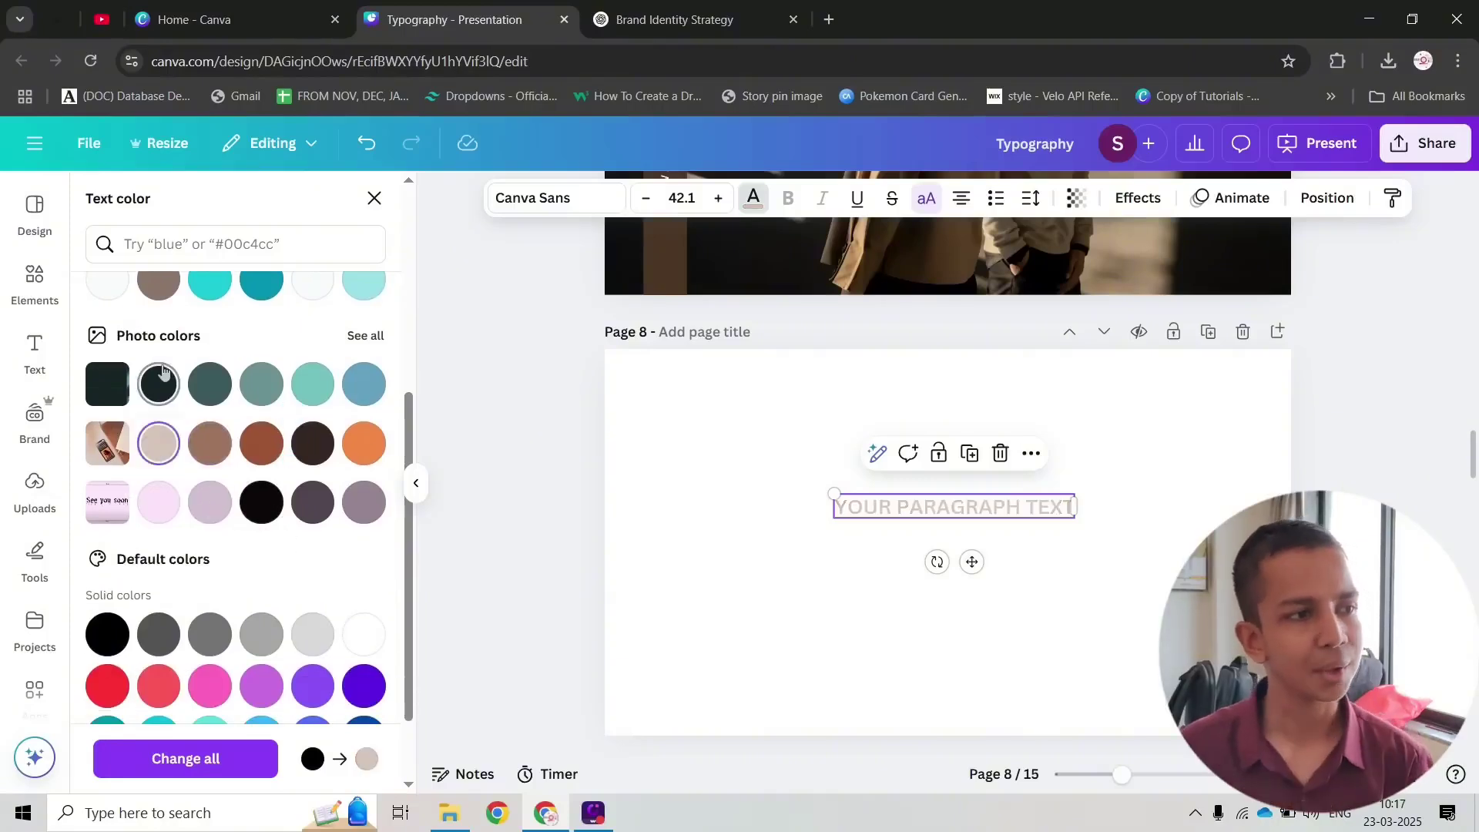
left_click(266, 389)
scroll(285, 424, "up", 5)
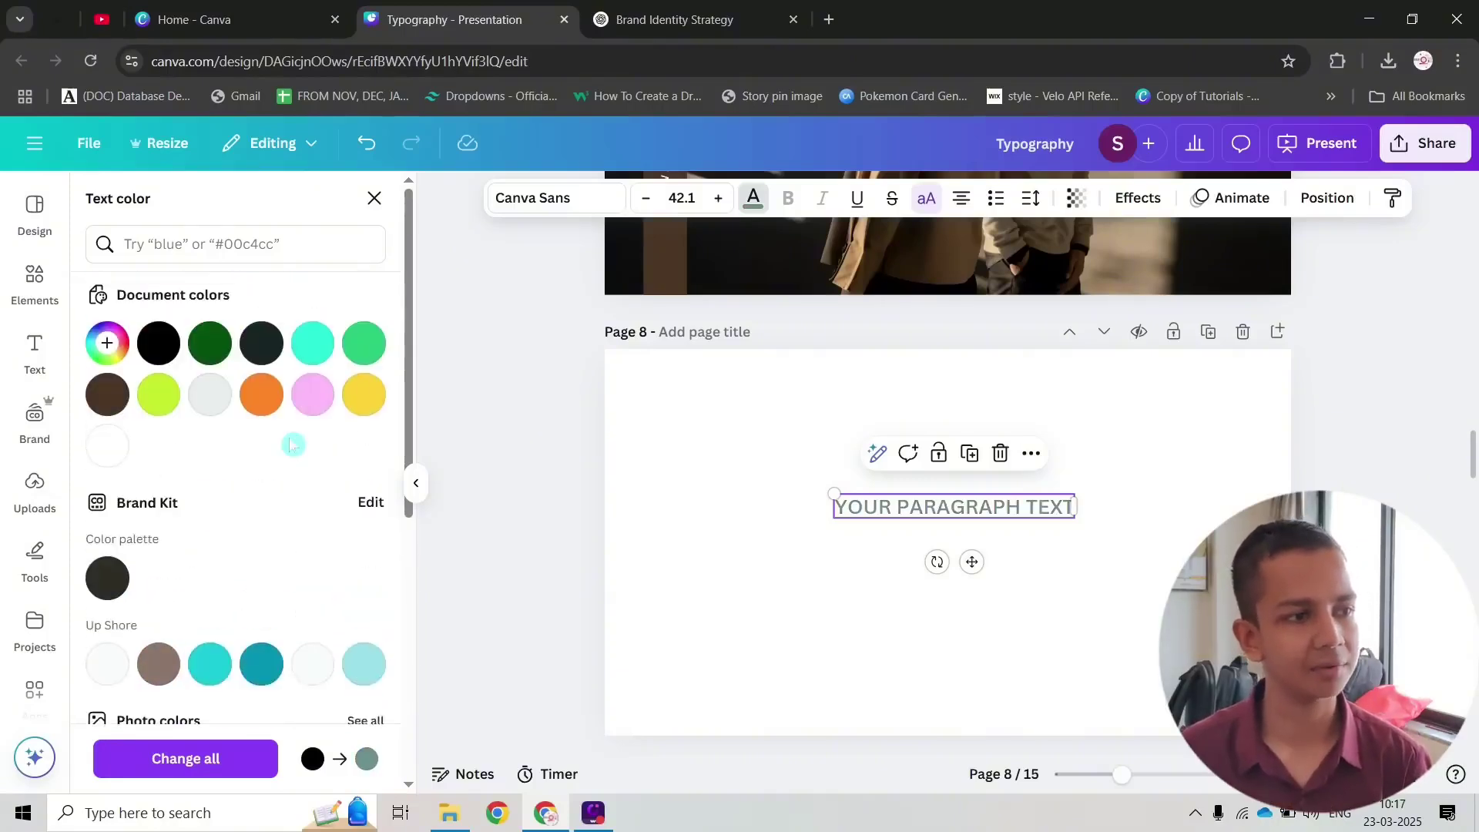
left_click(312, 394)
left_click(312, 343)
left_click(363, 342)
Step: Mix a custom text colour, first green #2D8E5D and then purple #5A2D8E
left_click(107, 343)
mouse_move(211, 426)
left_mouse_down()
mouse_move(284, 455)
mouse_move(310, 393)
mouse_move(285, 436)
left_mouse_up()
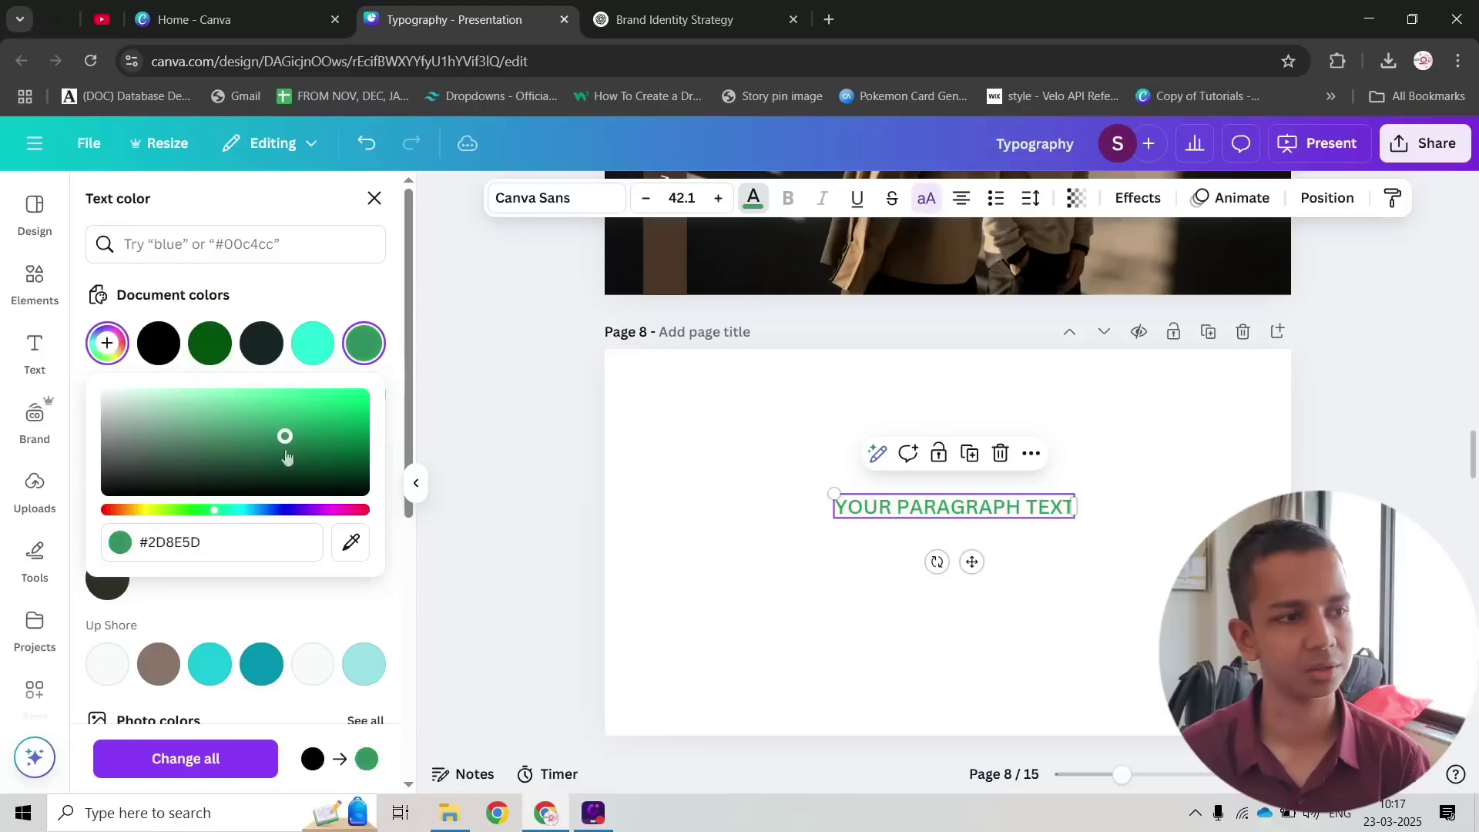
left_click_drag(225, 510, 298, 510)
Step: Replace the custom colour's hex code with #FFFFF
left_click_drag(156, 542, 139, 542)
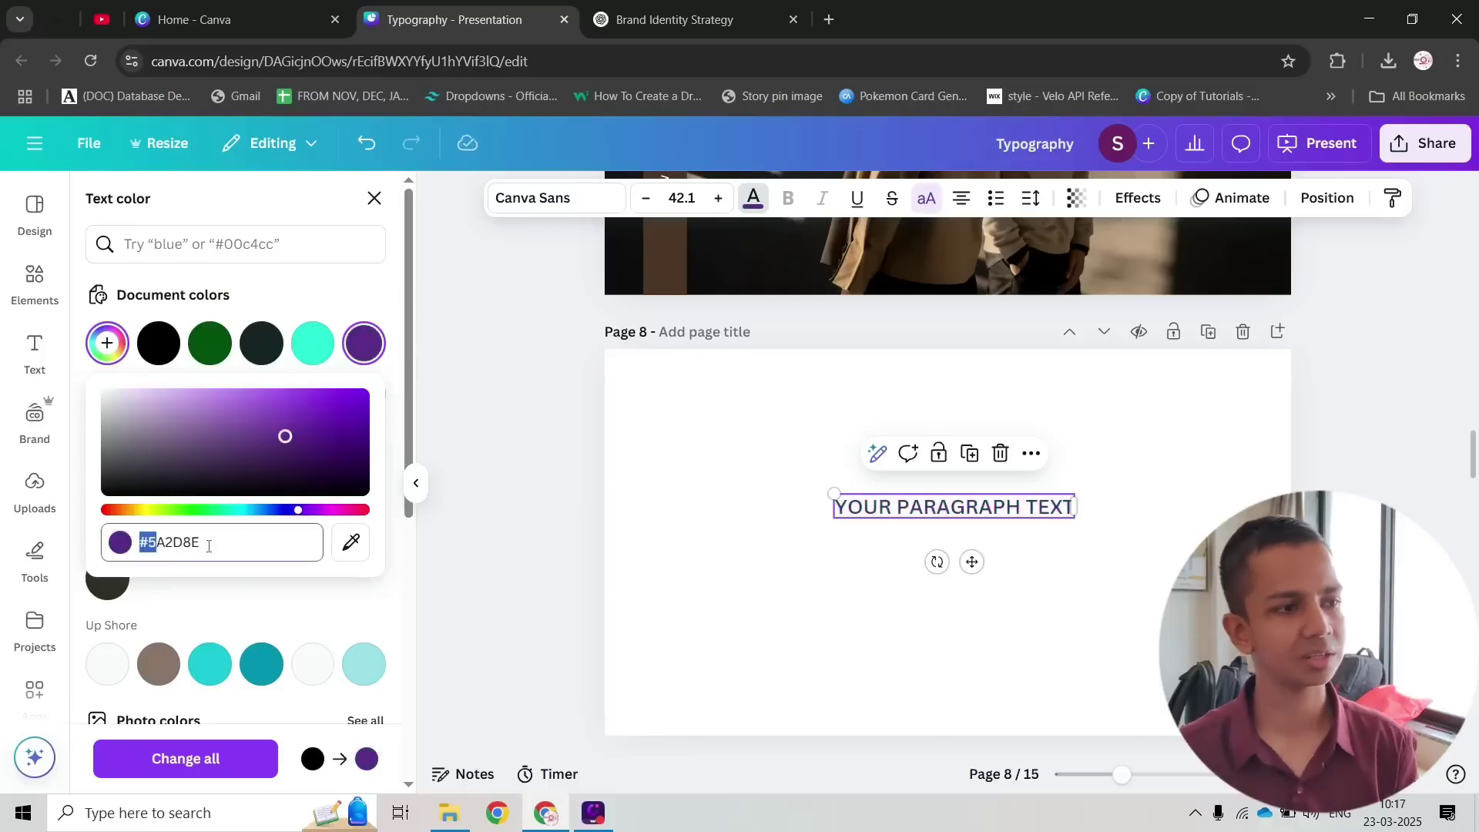
key("BackSpace")
key("BackSpace")
key("BackSpace")
key("BackSpace")
key("BackSpace")
key("BackSpace")
type("FF")
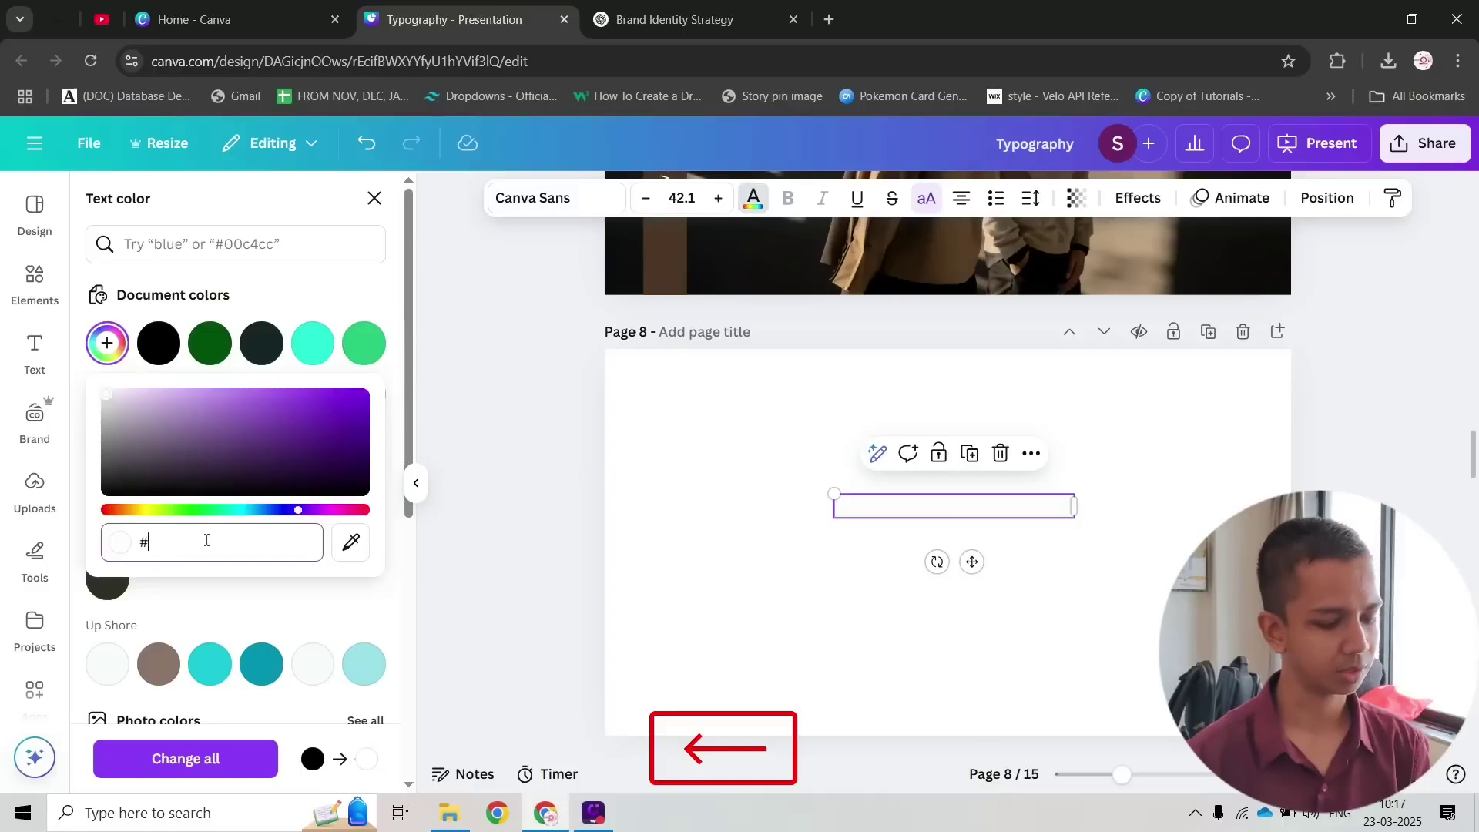
type("FFF")
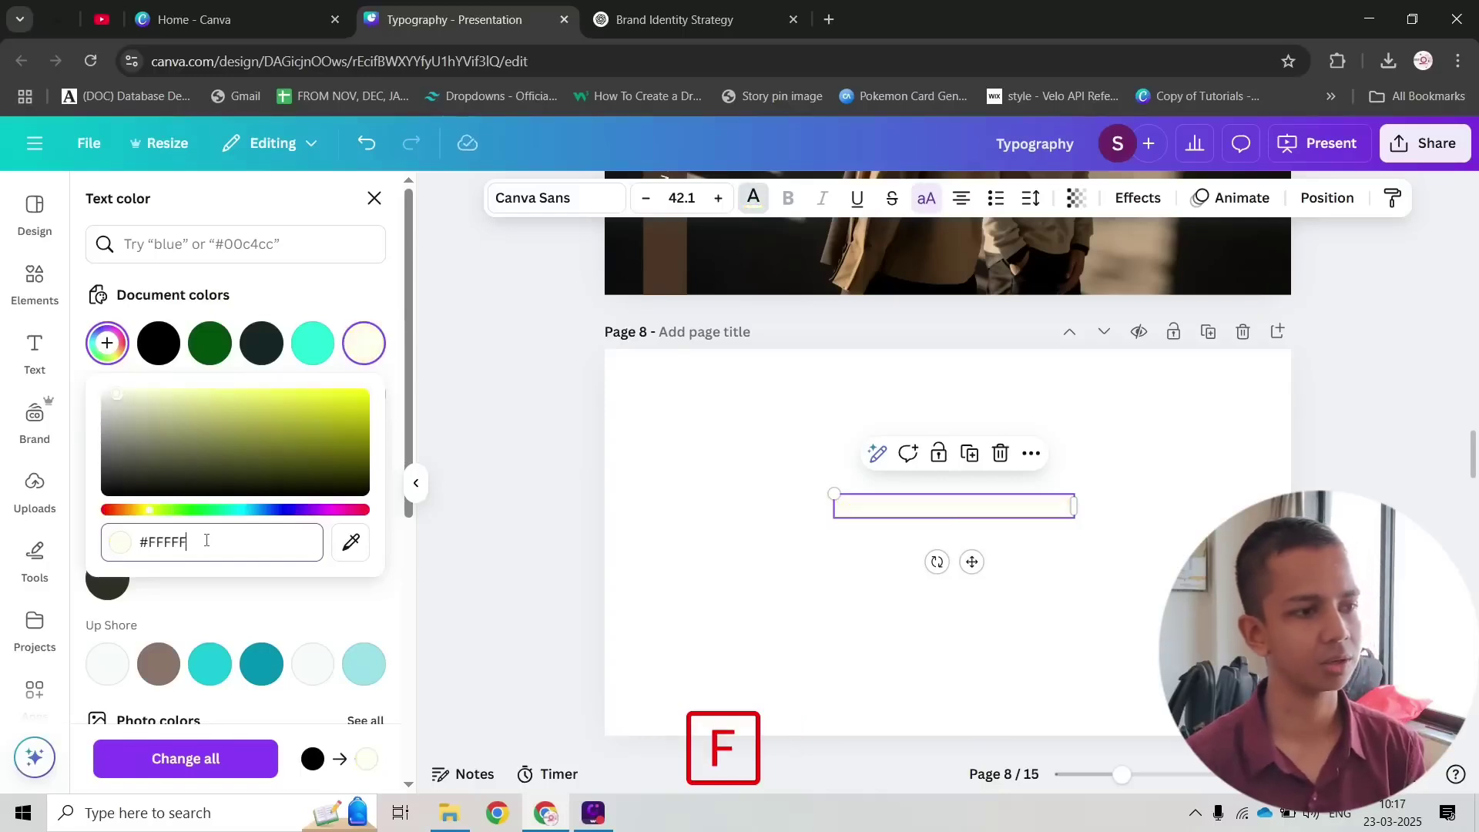
Step: Give the paragraph text a custom olive colour of about #9C9C0A and finish the colour selection
mouse_move(251, 437)
left_mouse_down()
mouse_move(297, 412)
mouse_move(354, 429)
left_mouse_up()
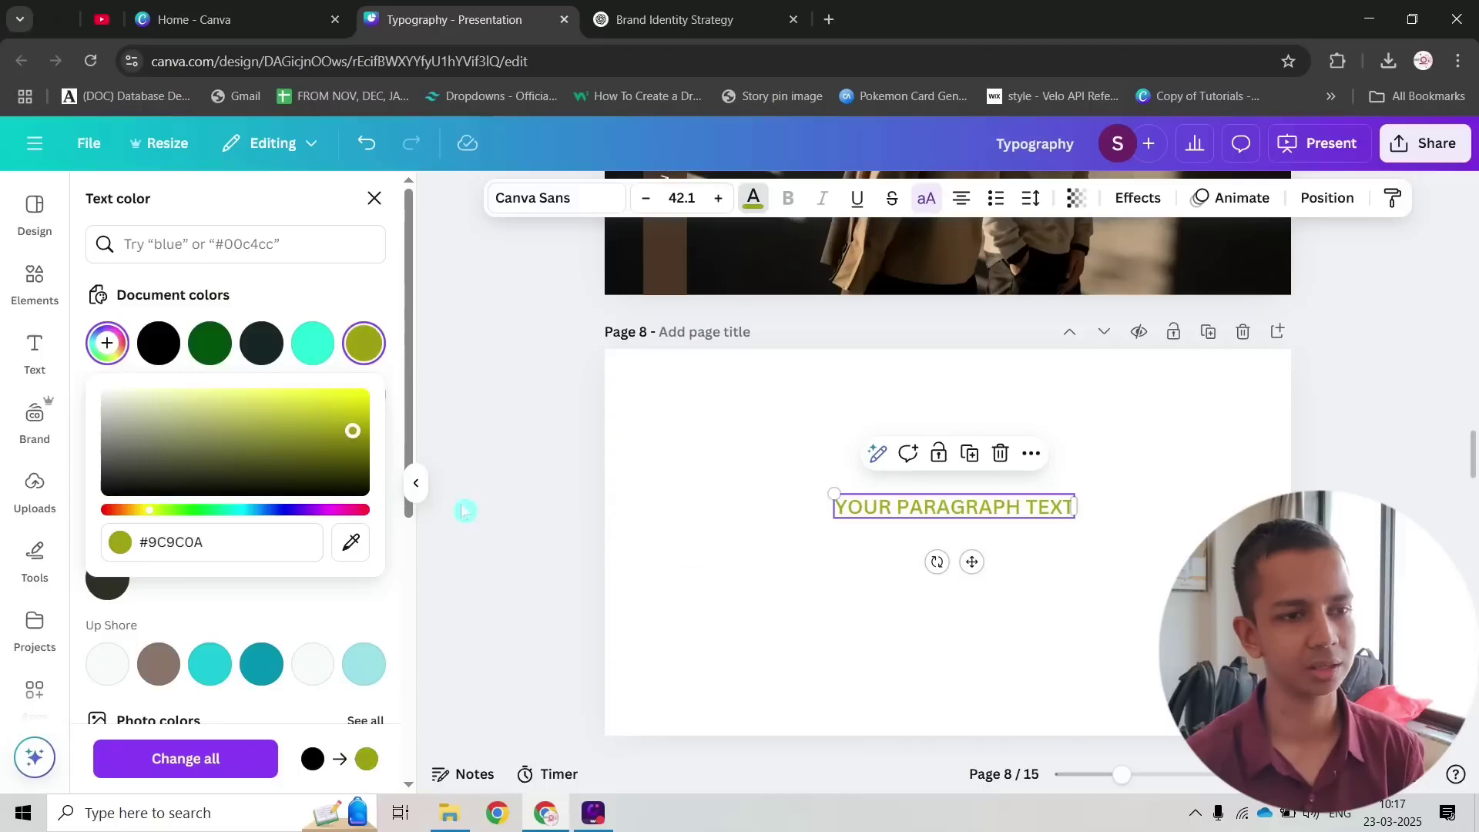
left_click(273, 283)
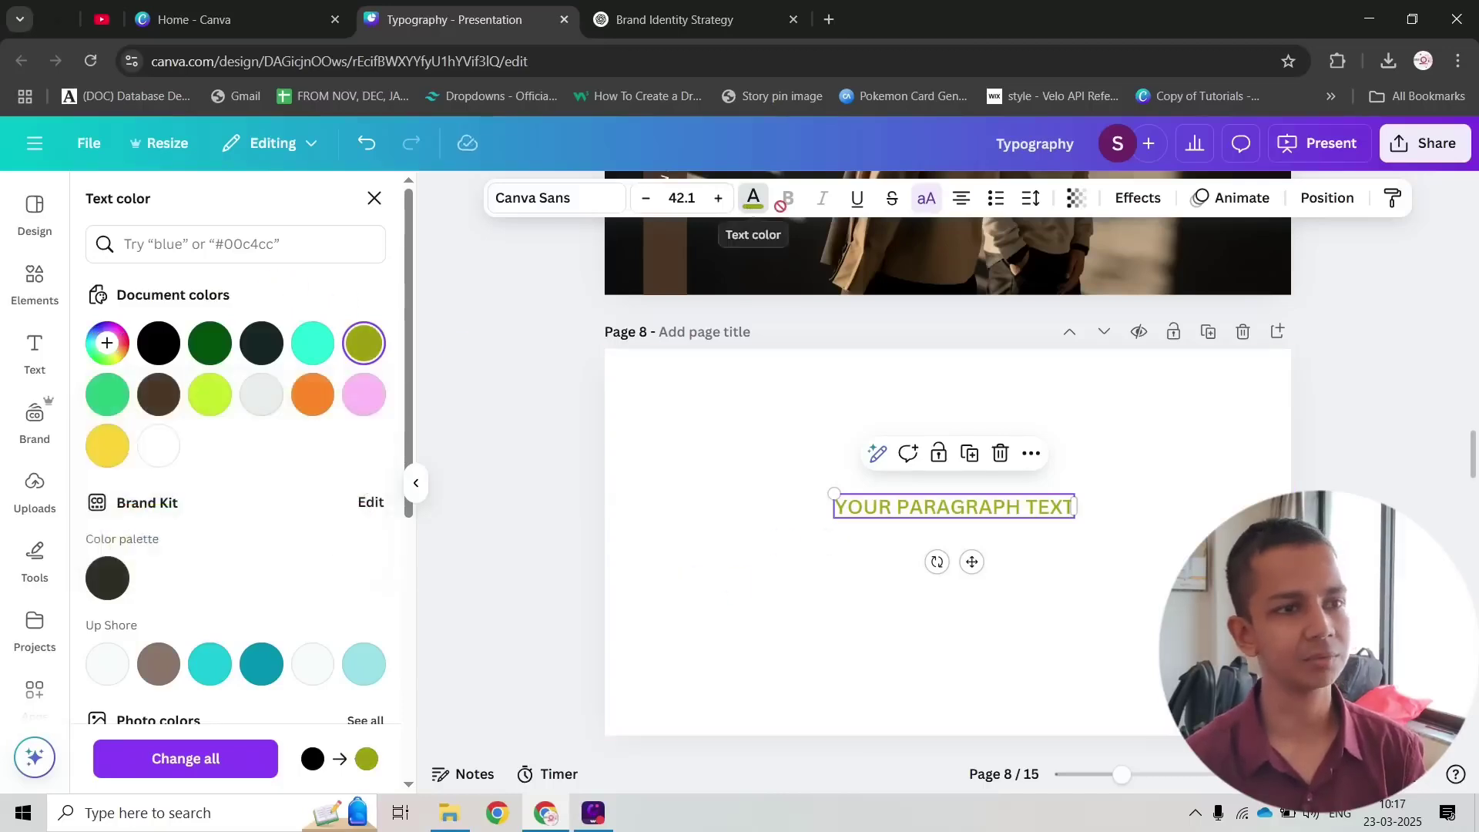
left_click(800, 479)
Step: Try underline, strikethrough and uppercase on the paragraph text, restoring its original formatting
left_click(863, 506)
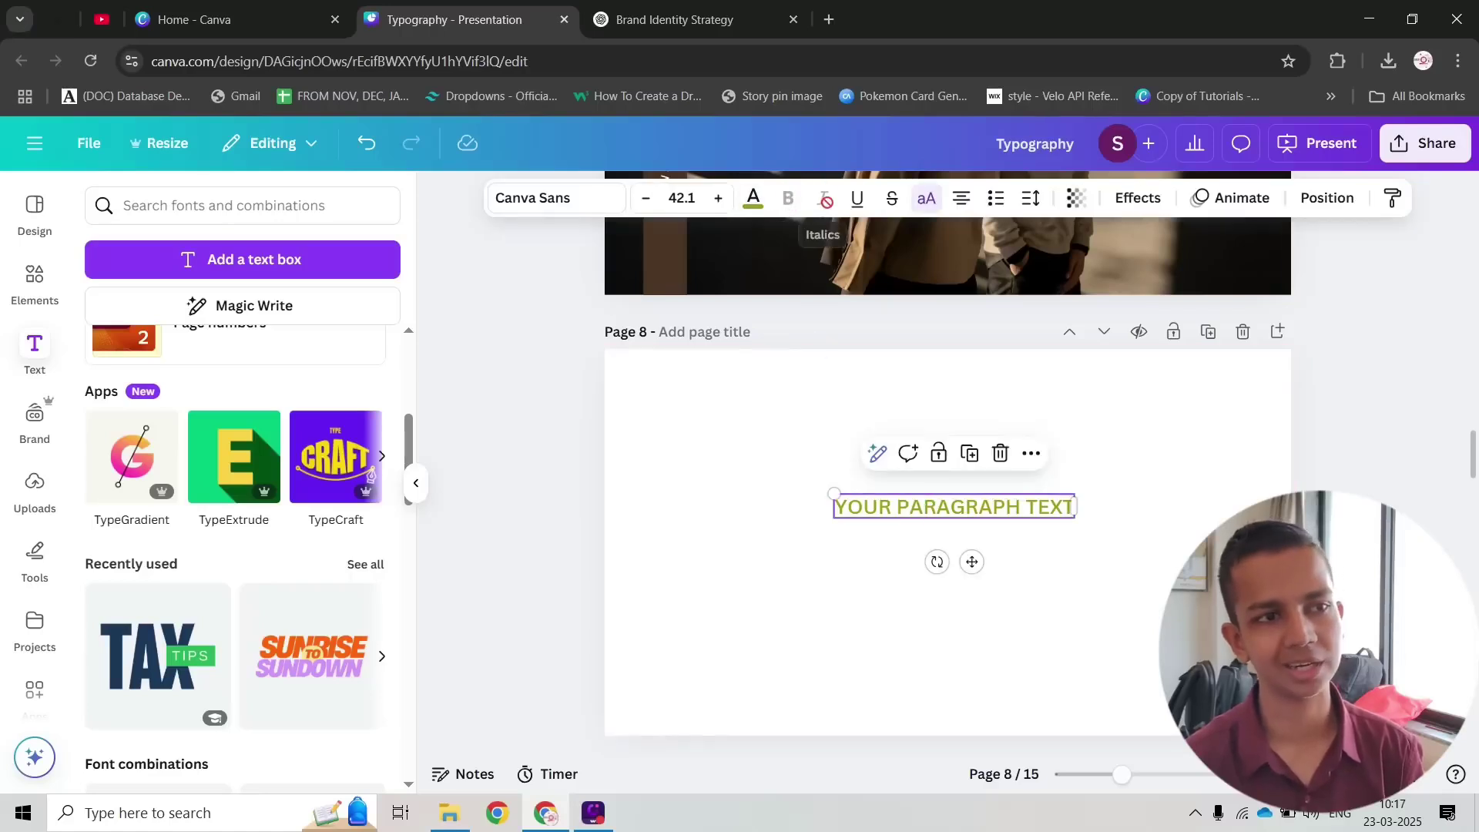
left_click(861, 202)
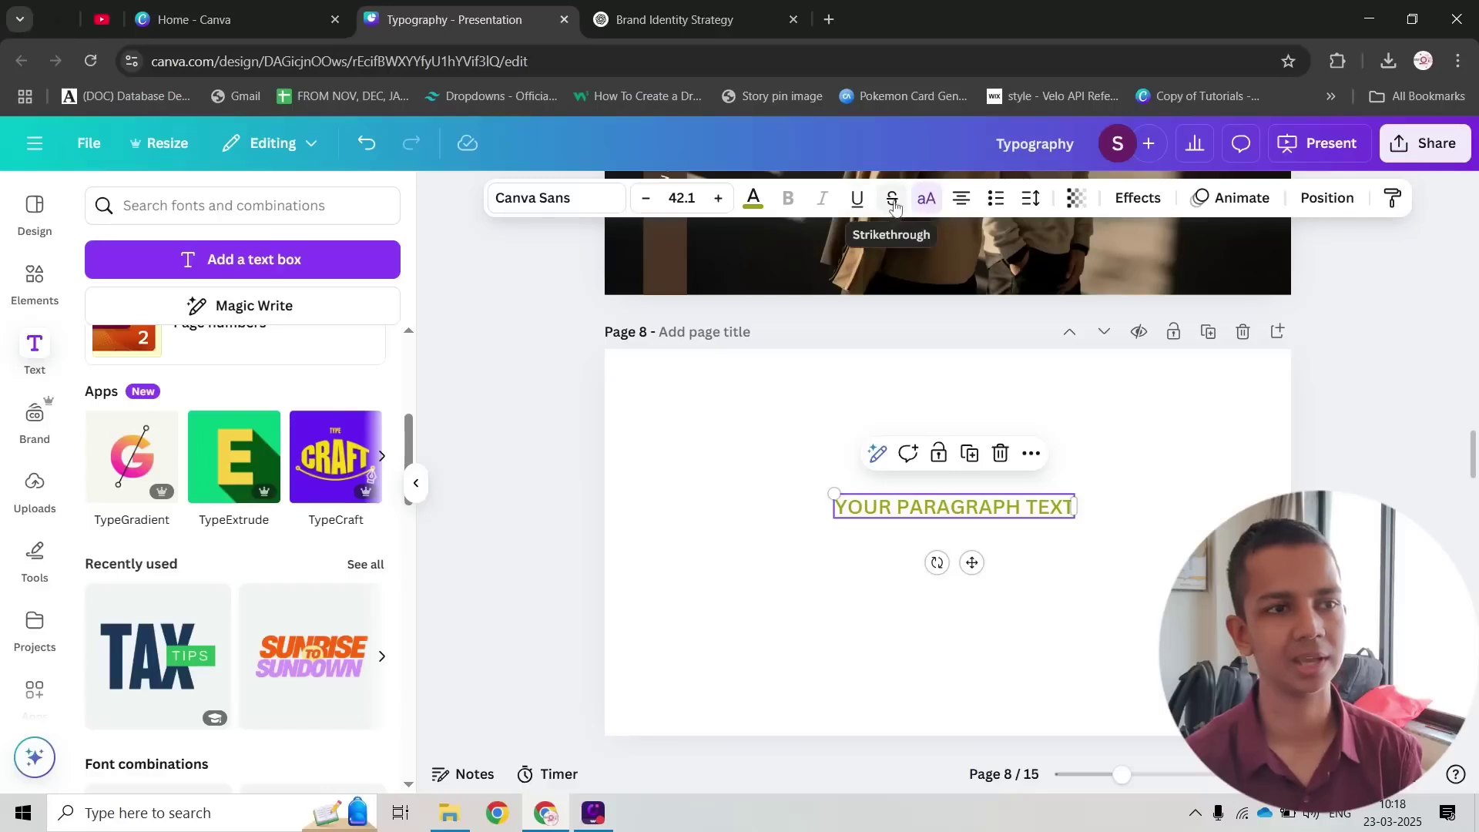
left_click(893, 202)
left_click(893, 202)
left_click(928, 202)
left_click(930, 205)
left_click(932, 209)
left_click(928, 200)
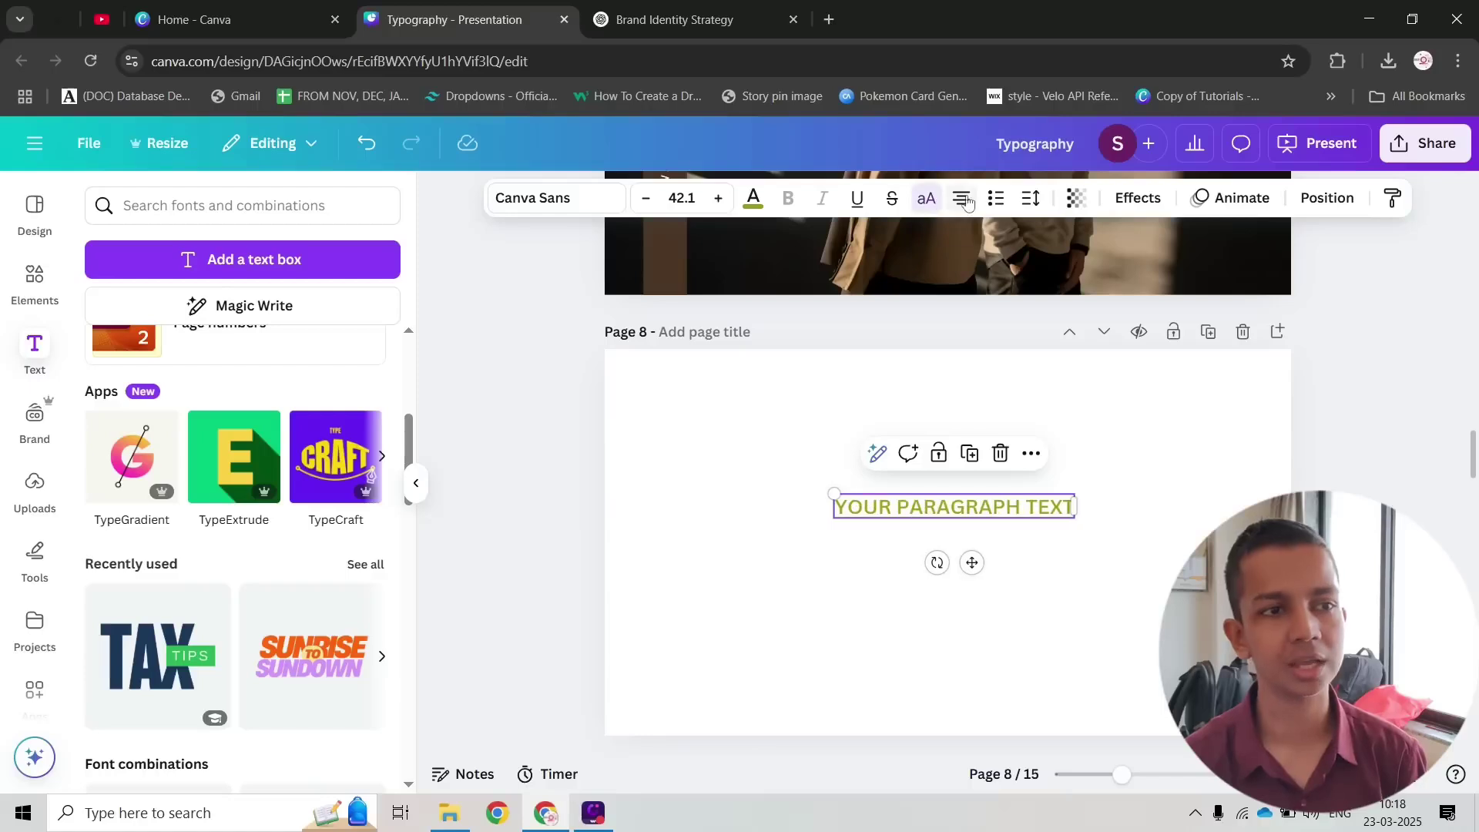
Step: Cycle the paragraph text's alignment to right-aligned and try list formatting, leaving the list off
left_click(966, 204)
left_click(964, 208)
left_click(964, 207)
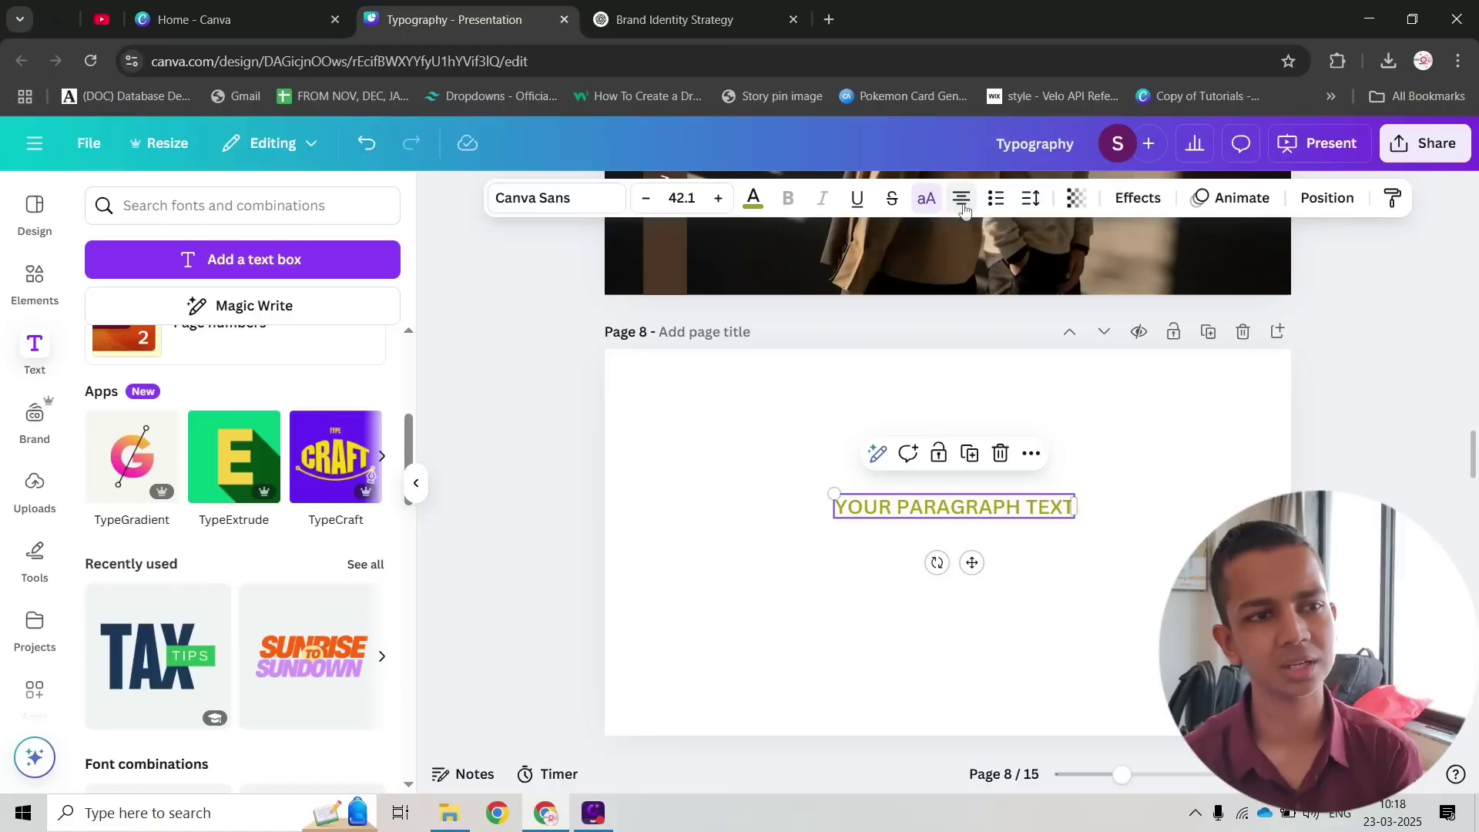
left_click(963, 206)
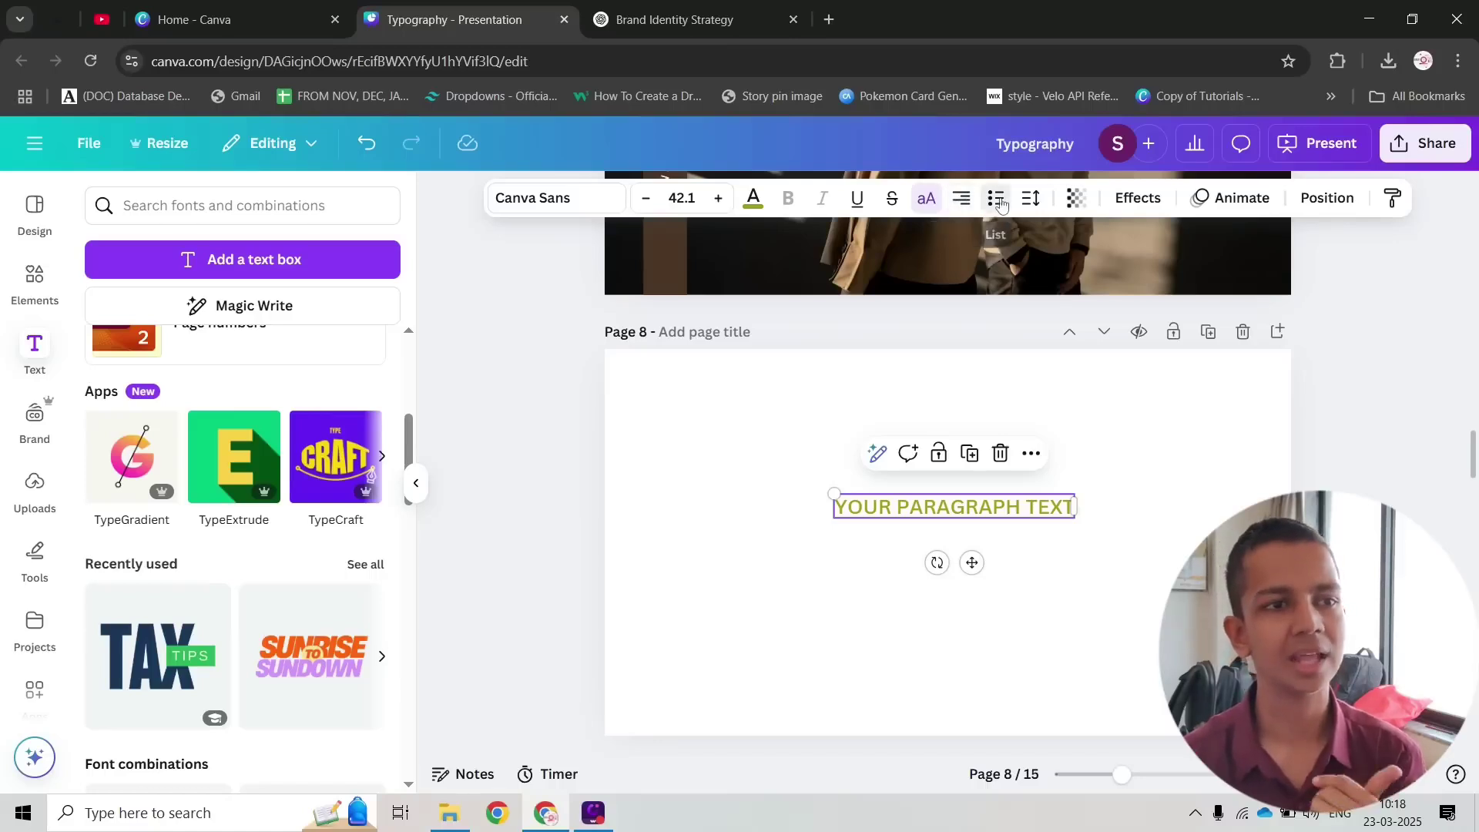
left_click(997, 199)
left_click(999, 202)
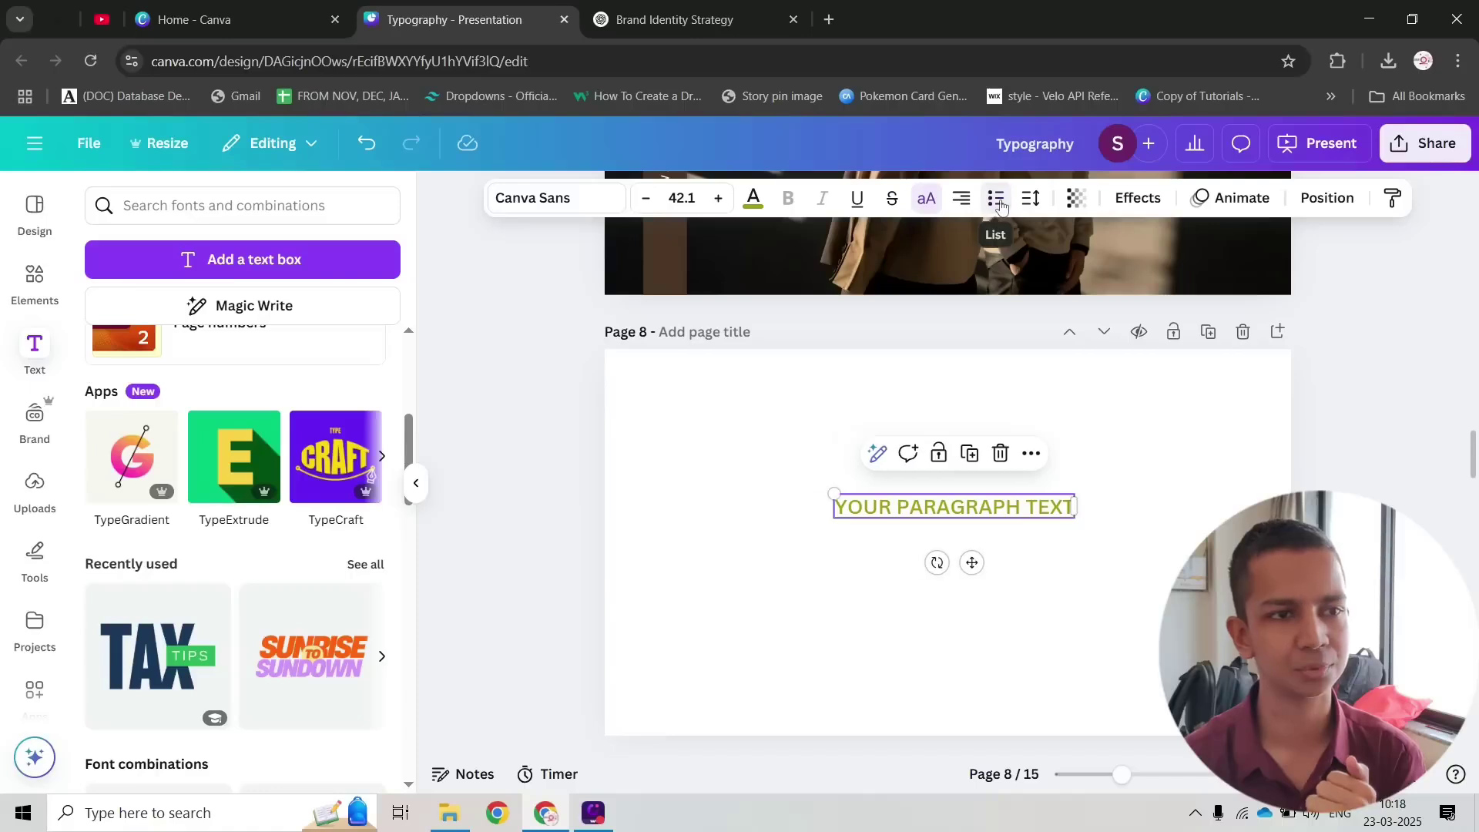
Step: Widen the paragraph text's letter spacing to about 221 and insert a line break followed by "RTYUHJRT" inside its last word
left_click(1036, 201)
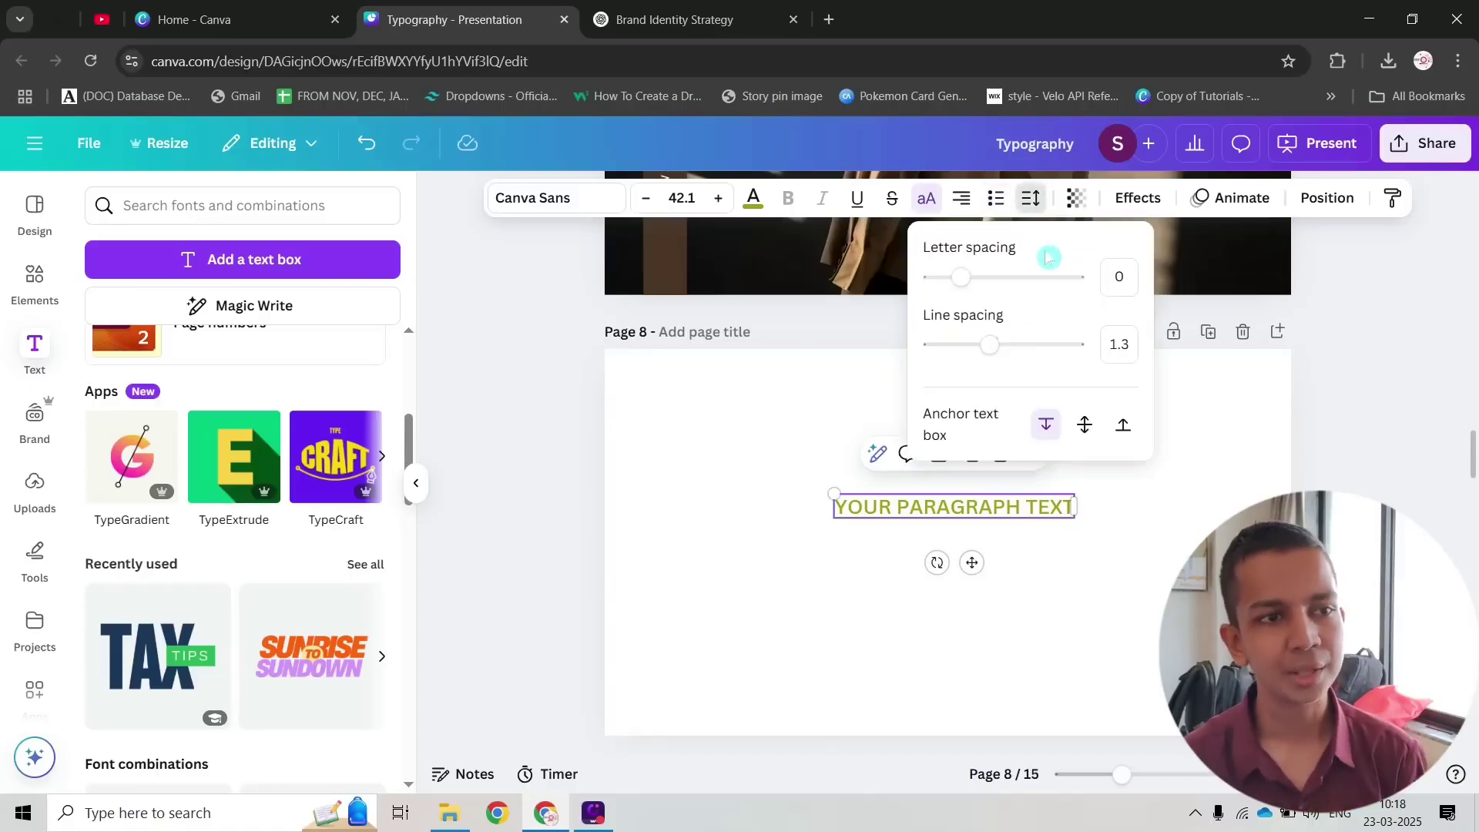
left_click_drag(964, 284, 1010, 281)
left_click(998, 505)
left_click(1051, 506)
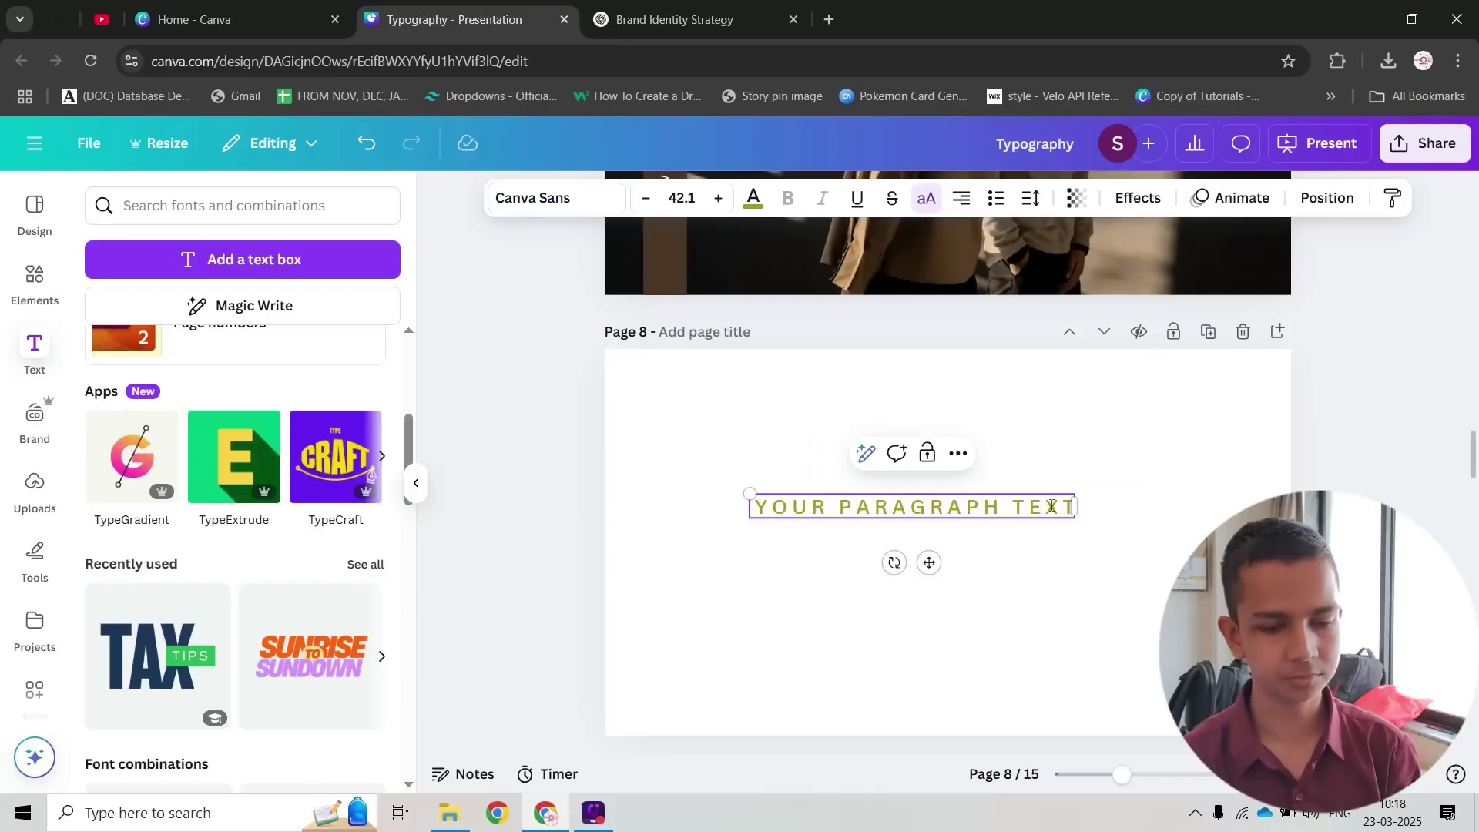
key("Return")
type("RTYUHJRT")
Step: Set the two-line text's line spacing to about 1.82 and its letter spacing to 100
left_click(1030, 198)
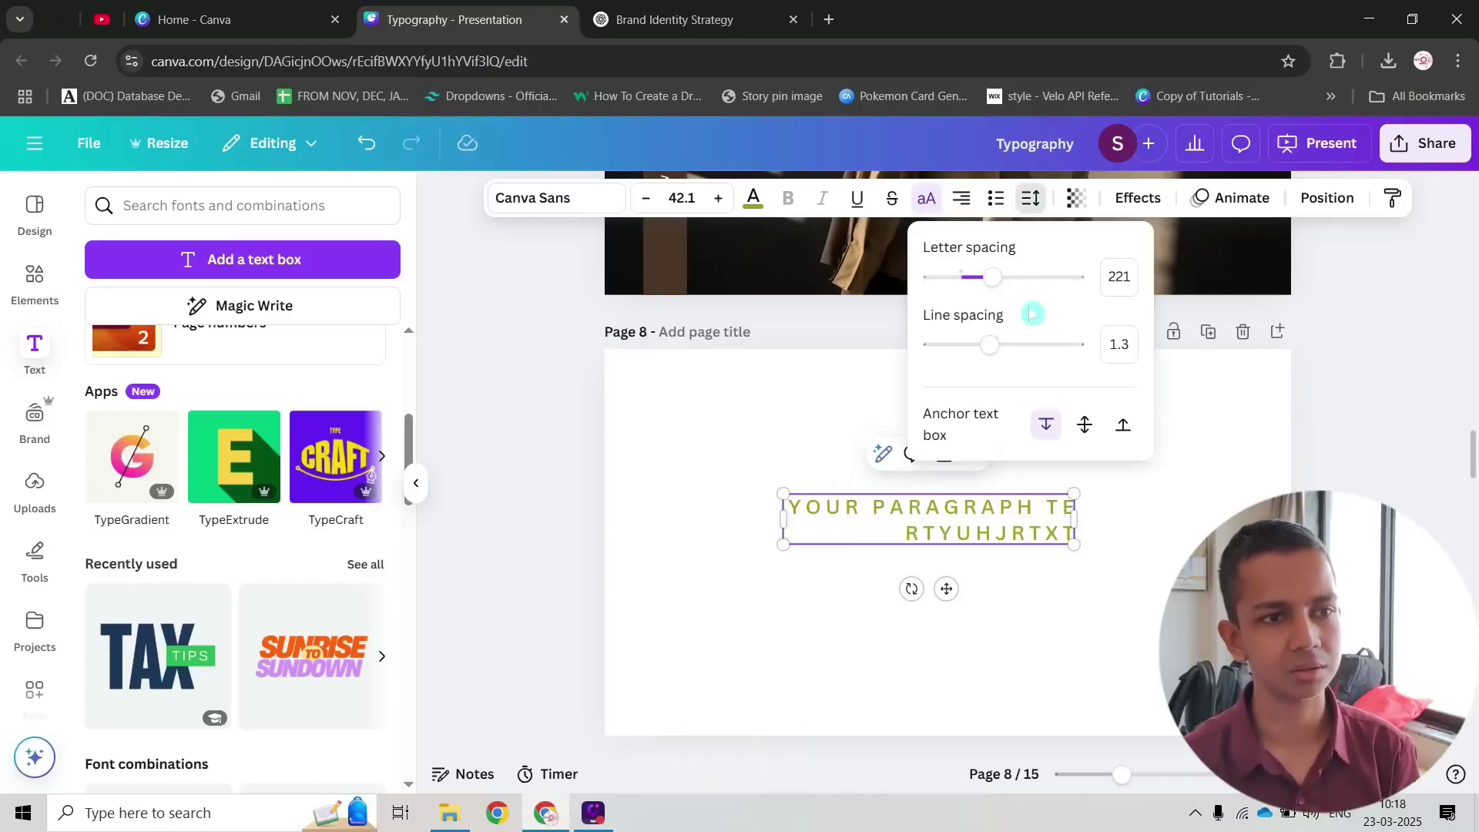
mouse_move(999, 348)
left_mouse_down()
mouse_move(1077, 348)
mouse_move(1029, 349)
left_mouse_up()
mouse_move(993, 279)
left_mouse_down()
mouse_move(1019, 279)
mouse_move(945, 280)
mouse_move(975, 277)
left_mouse_up()
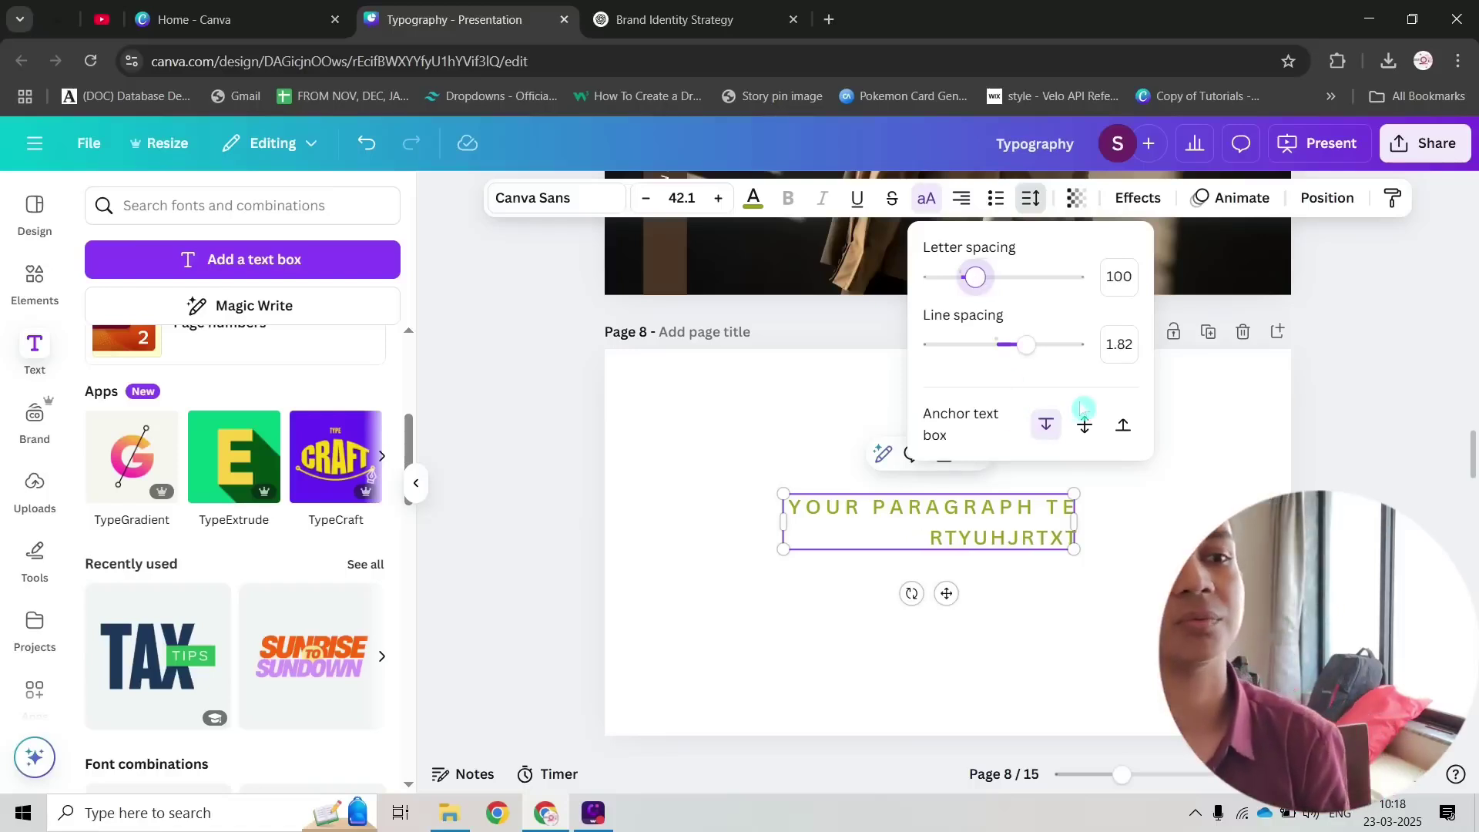
Step: Try the text's transparency, returning it to 100, and show the available text effects
left_click(1076, 198)
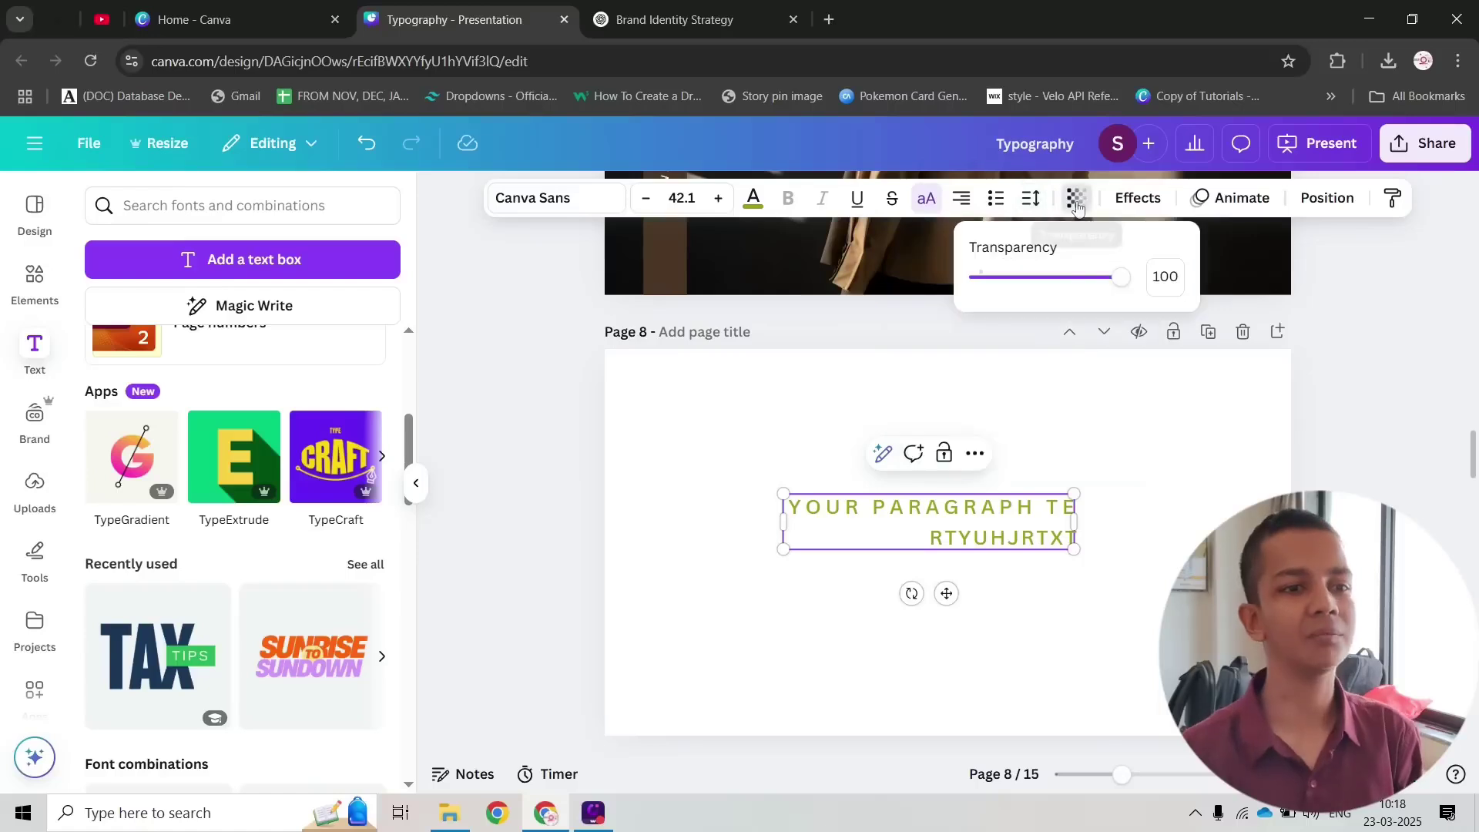
left_click_drag(1097, 278, 1151, 284)
left_click(1138, 198)
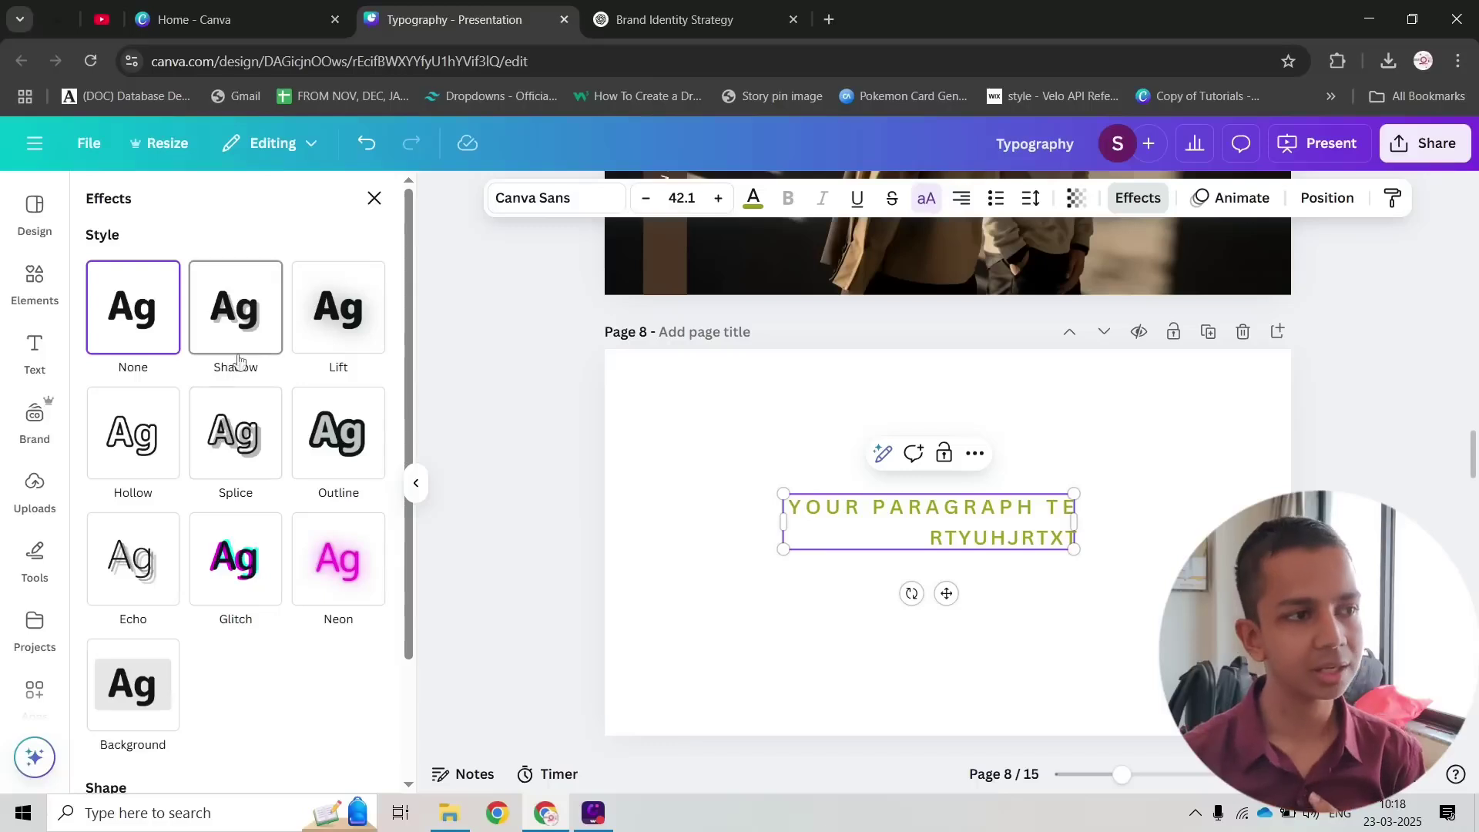
Step: Try the Lift, Splice and Outline effects on the two-line text on page 8
left_click(337, 308)
left_click(132, 308)
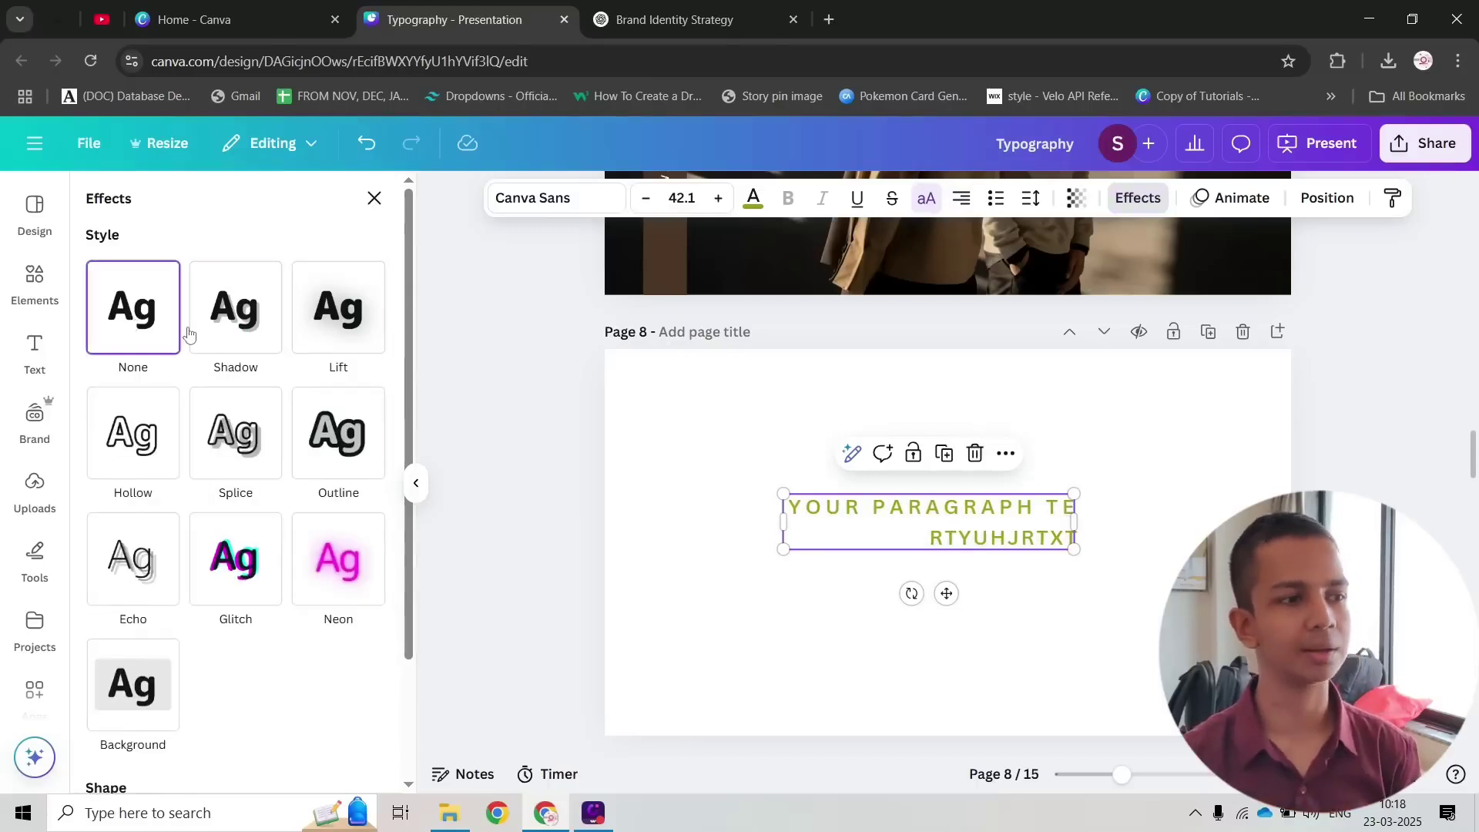
scroll(235, 416, "down", 2)
left_click(316, 437)
scroll(316, 437, "up", 2)
left_click(235, 431)
left_click(336, 431)
left_click(337, 432)
scroll(275, 449, "down", 2)
Step: Give the two-line text an orange Background effect and bend it with the Curve shape
left_click(132, 528)
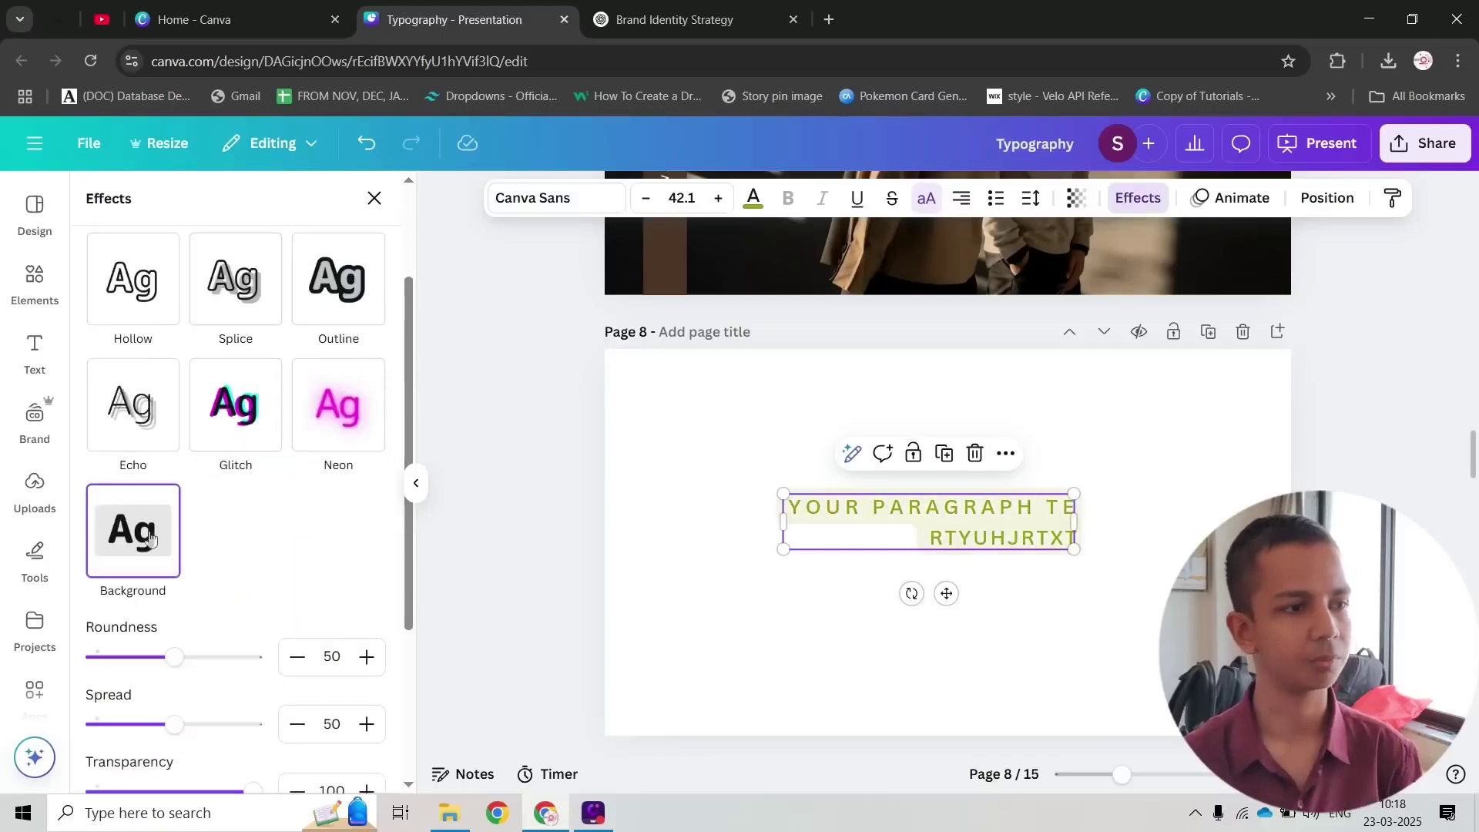
scroll(214, 517, "down", 2)
left_click(369, 642)
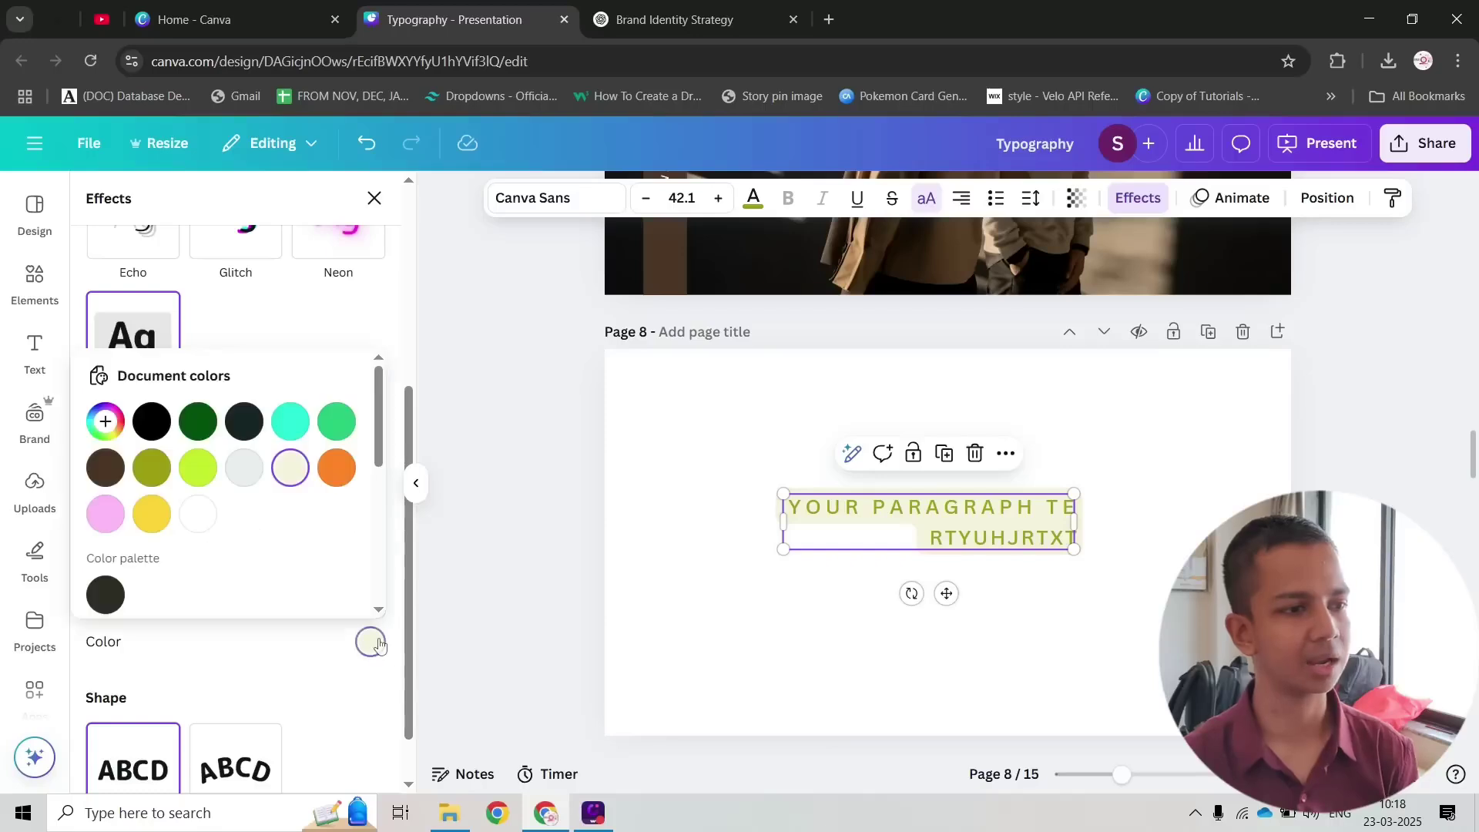
left_click(337, 465)
left_click(312, 333)
scroll(231, 650, "down", 1)
left_click(207, 712)
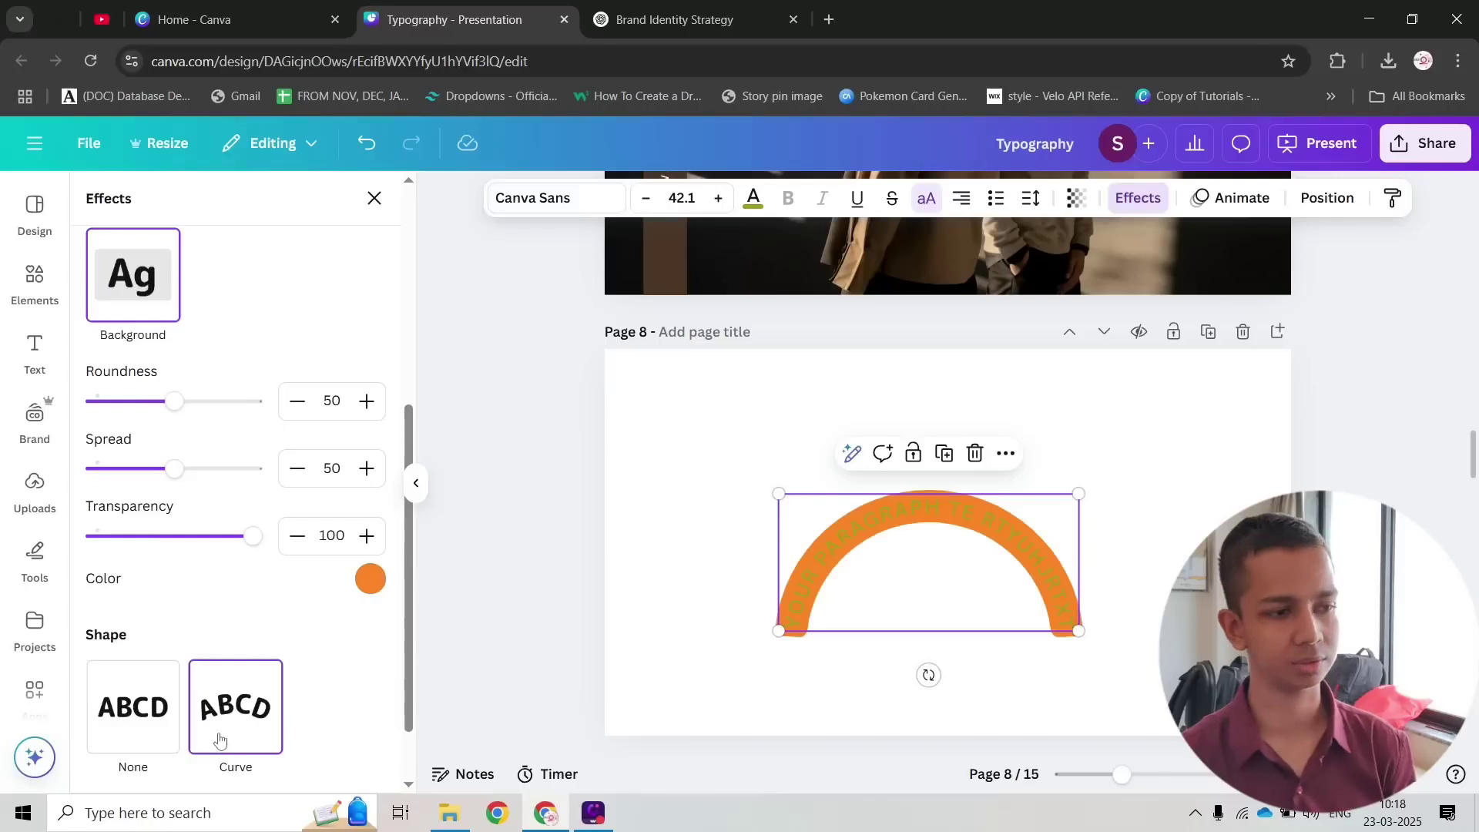
Step: Remove the Background effect and the curve from the text by setting both style and shape to None
scroll(219, 625, "up", 5)
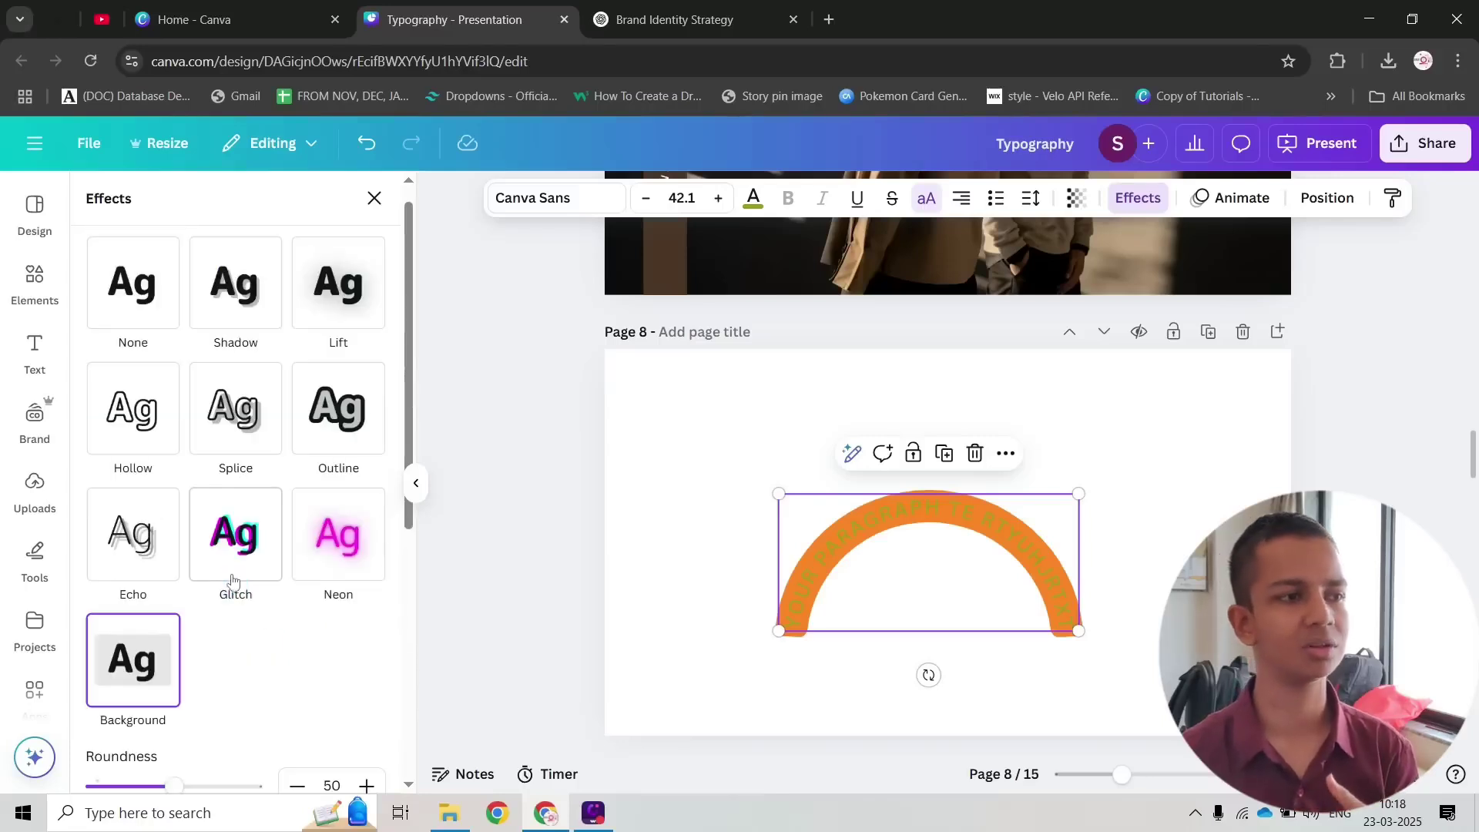
left_click(132, 277)
scroll(231, 539, "down", 3)
left_click(133, 645)
scroll(218, 546, "up", 3)
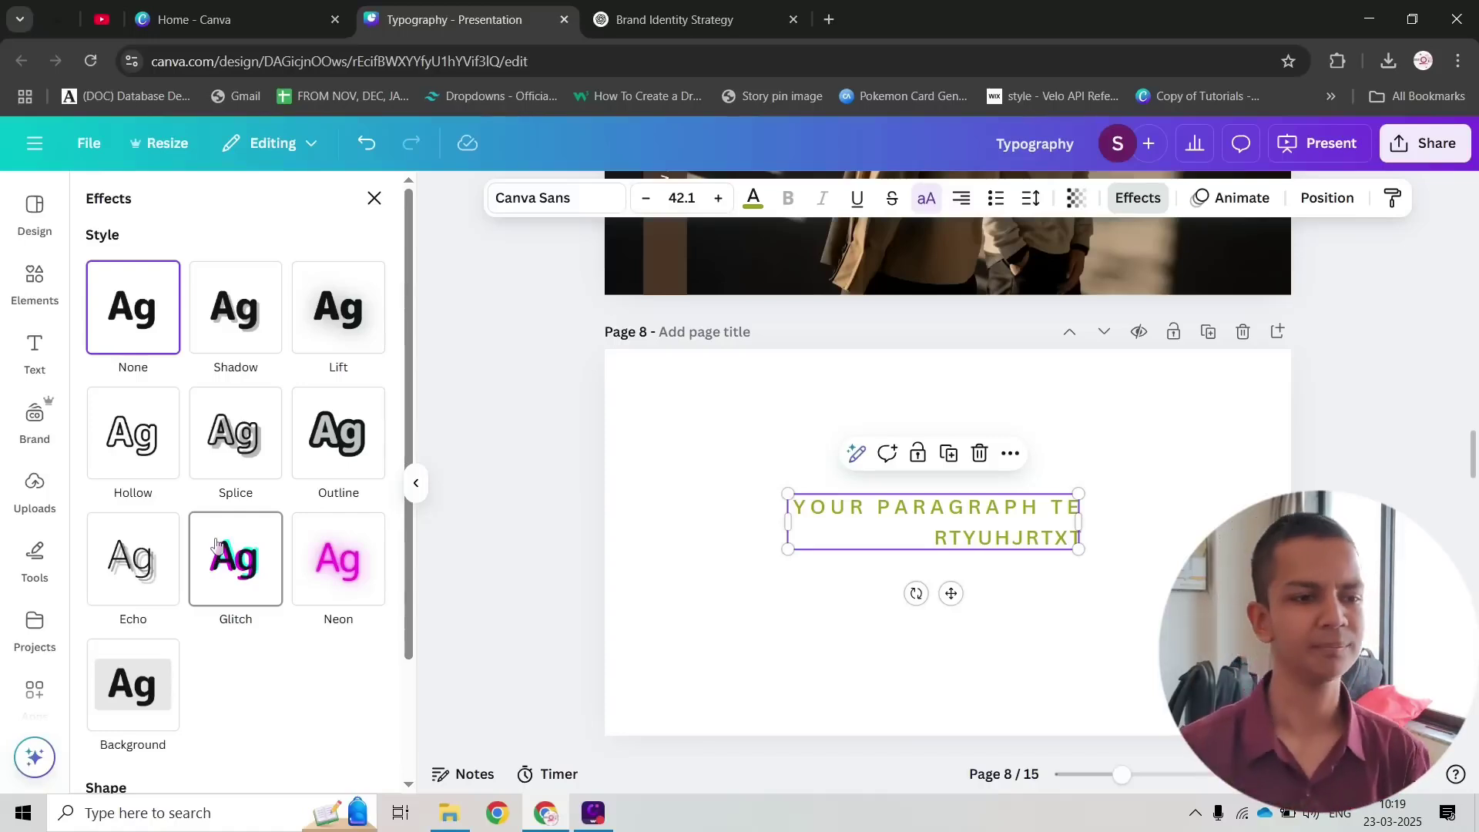
Step: Try the Shadow, Lift, Outline, Splice, Hollow and Echo effects in turn on the two-line text
left_click(241, 307)
left_click(337, 307)
left_click(335, 531)
left_click(235, 431)
left_click(133, 432)
scroll(208, 431, "down", 3)
left_click(154, 400)
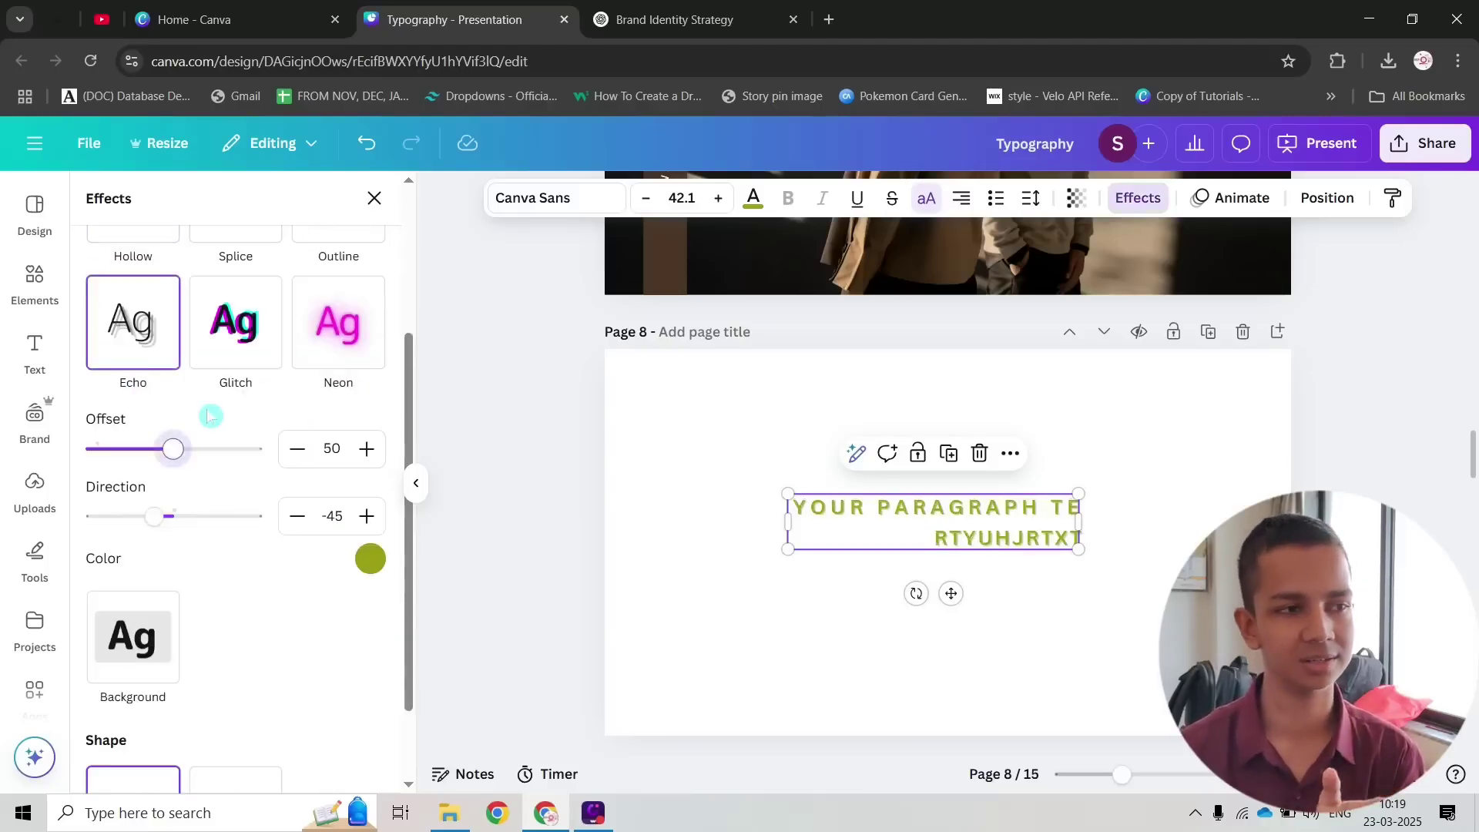
scroll(210, 416, "up", 3)
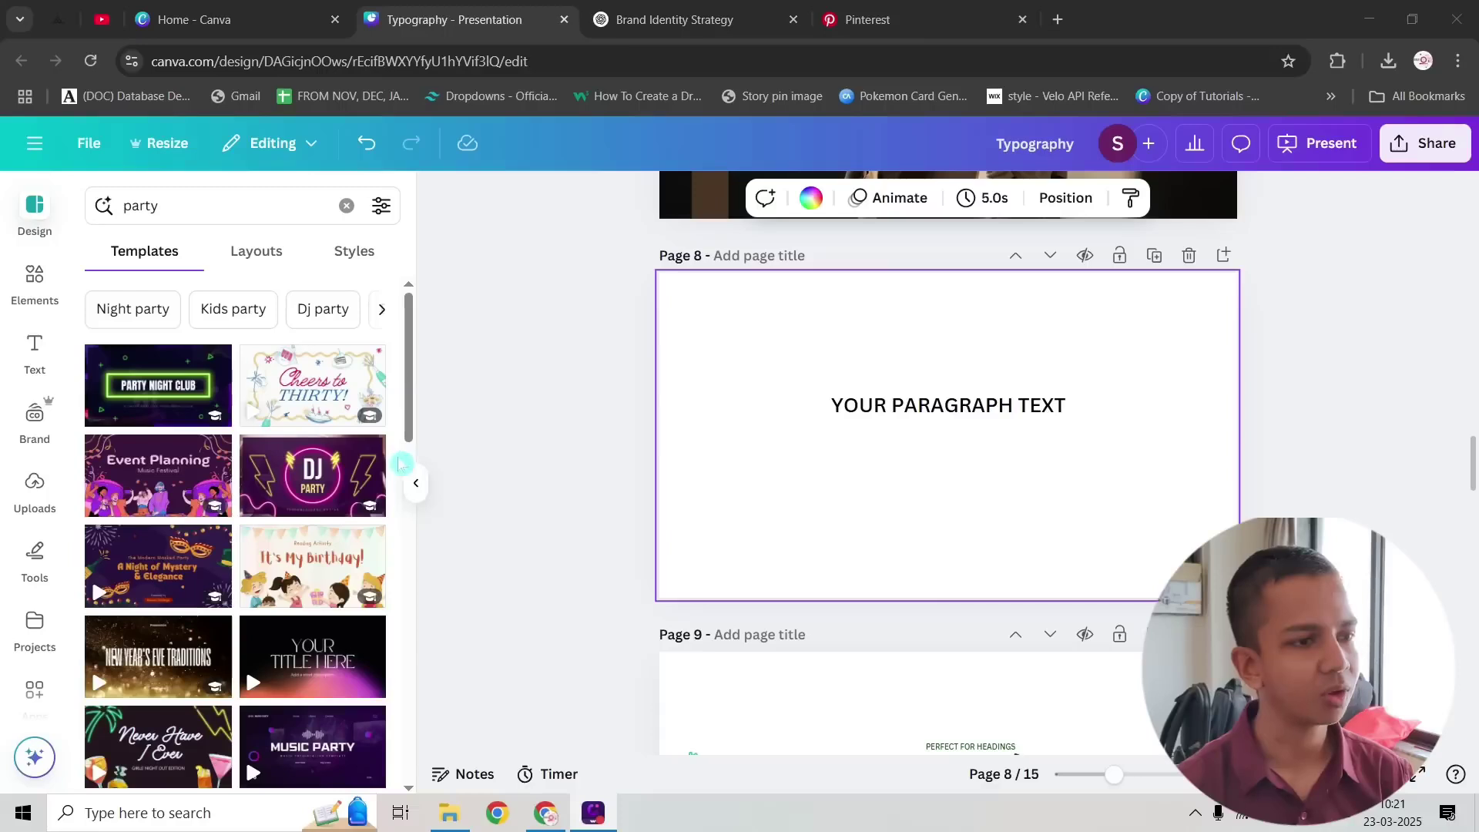
Step: Select the "YOUR PARAGRAPH TEXT" box on page 8 and show its available text effects
left_click(416, 483)
left_click_drag(560, 352, 990, 484)
left_click(1044, 444)
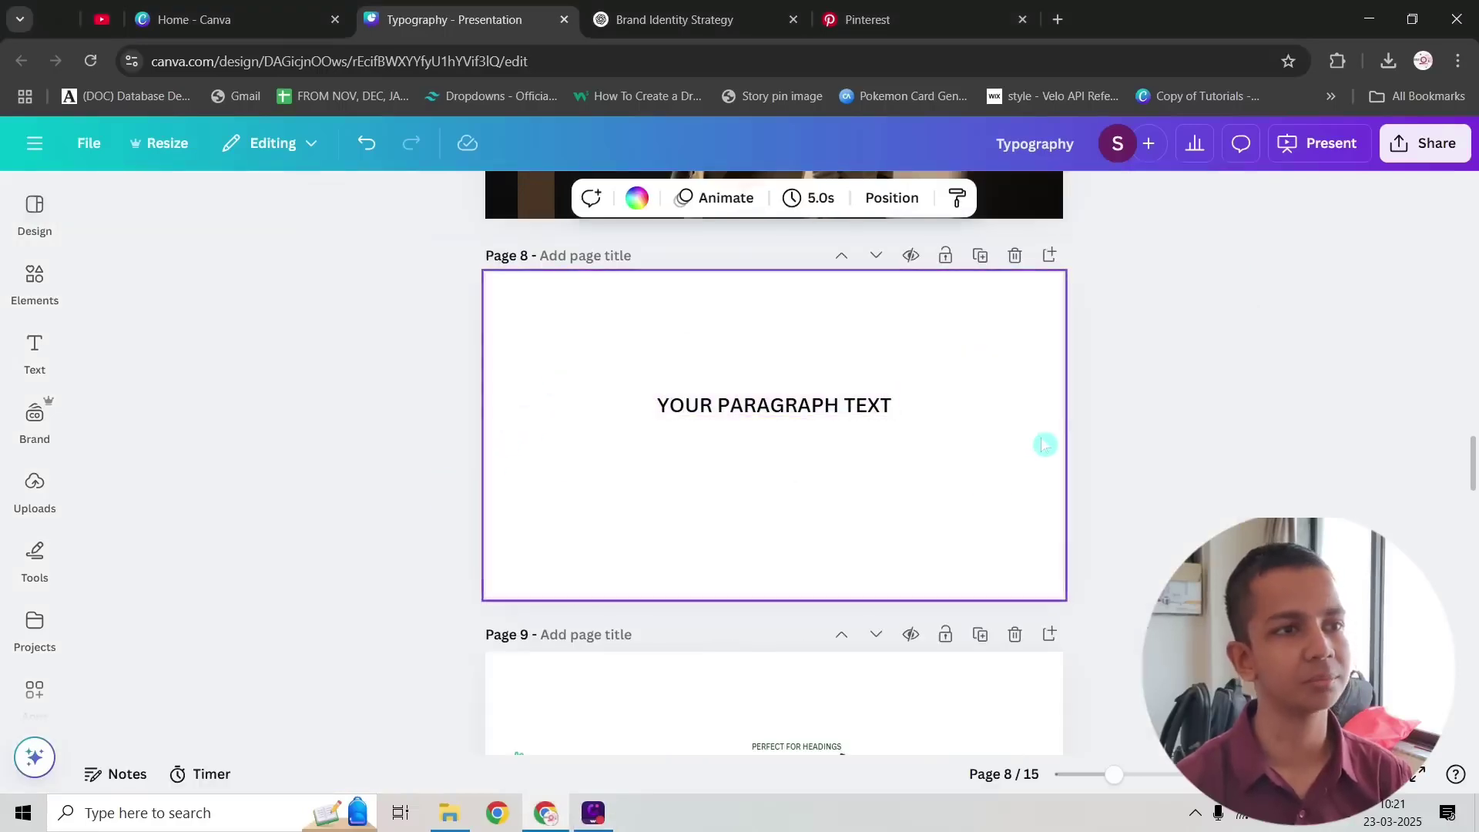
left_click(829, 404)
left_click(964, 198)
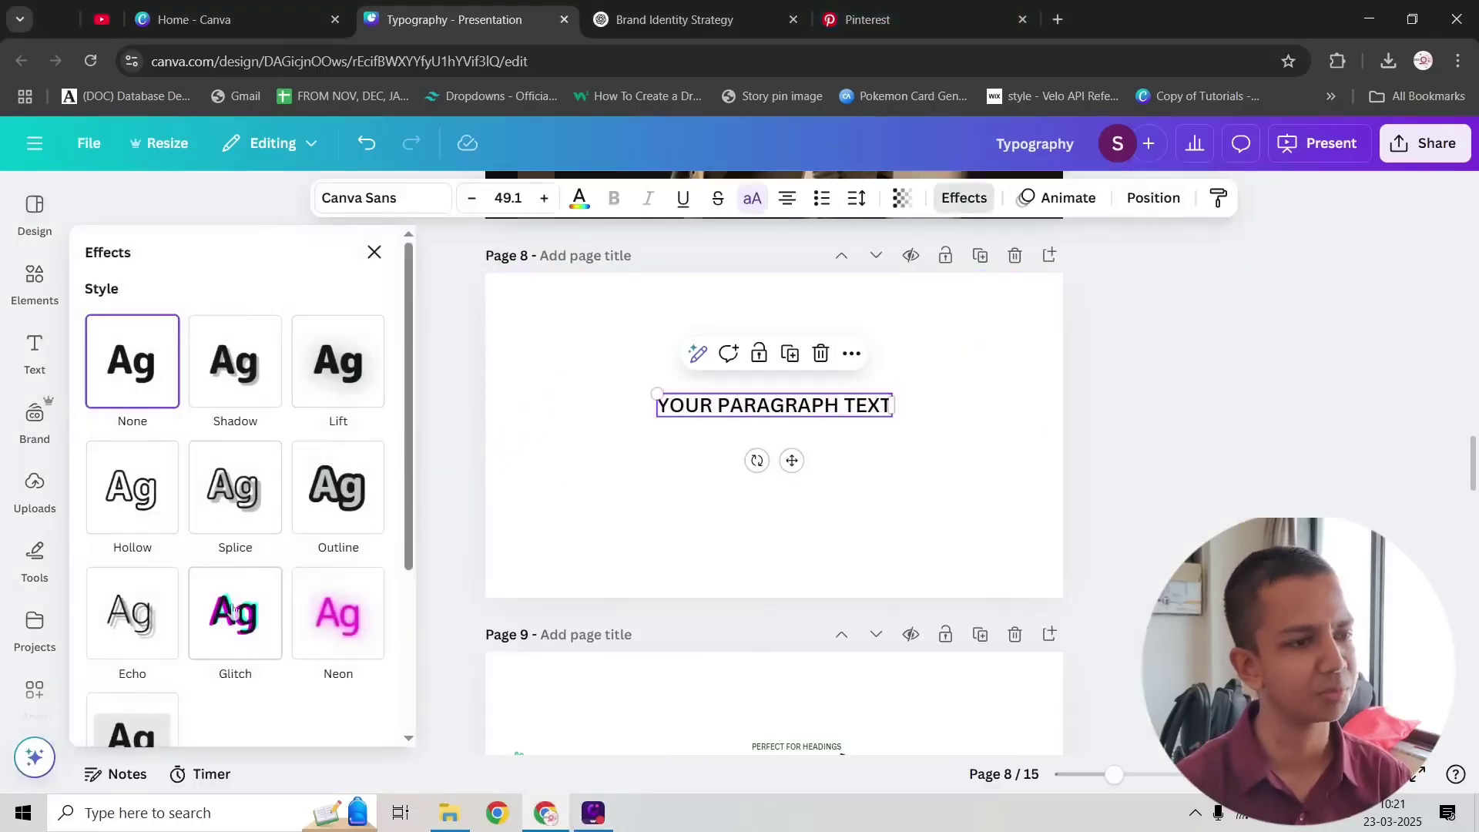
Step: Switch to Pinterest and examine the title lettering of the Piku poster among the bollywood movie posters
left_click(913, 23)
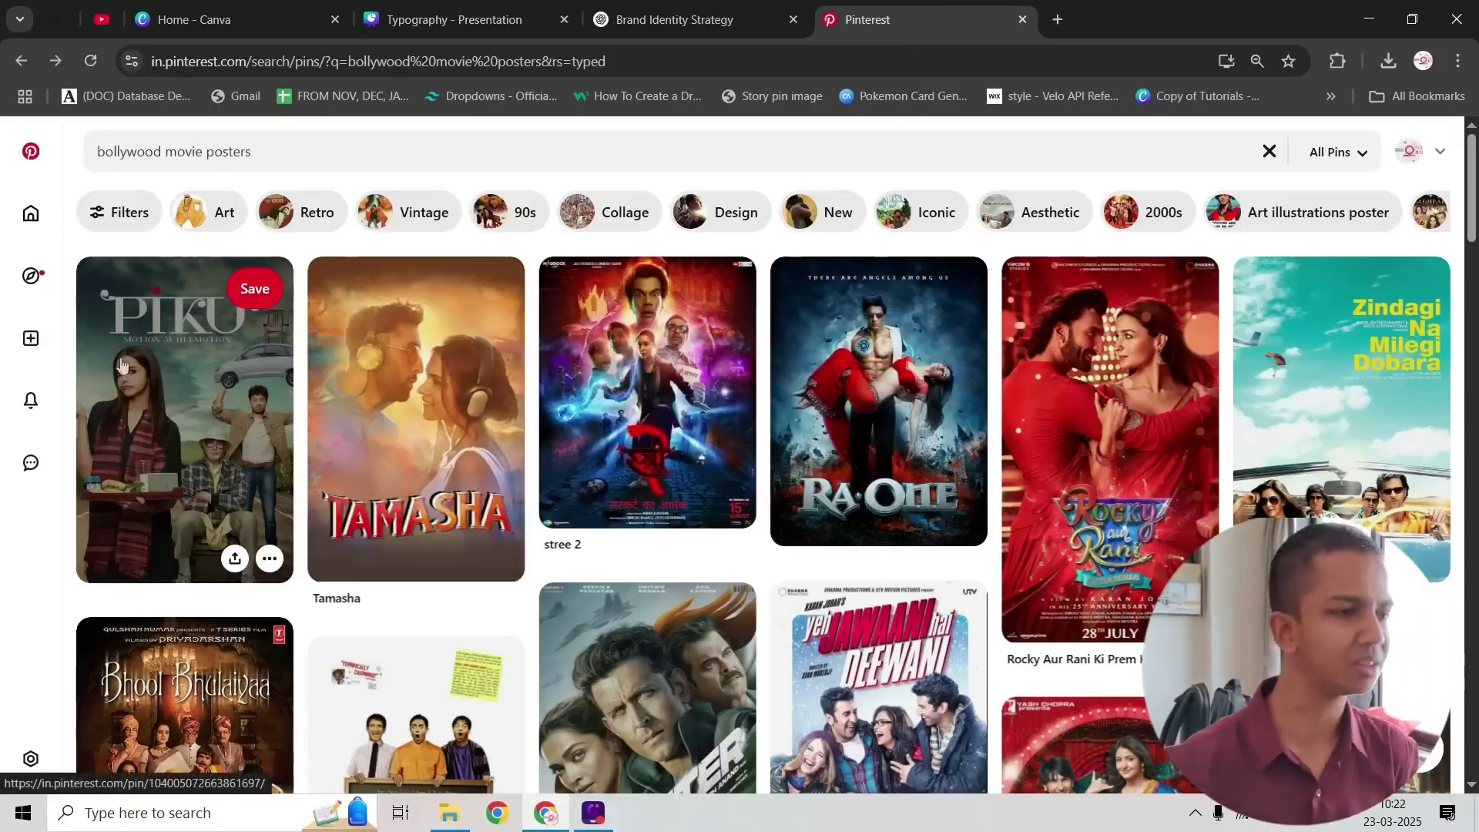
left_click(185, 400)
scroll(573, 316, "up", 2, "ctrl")
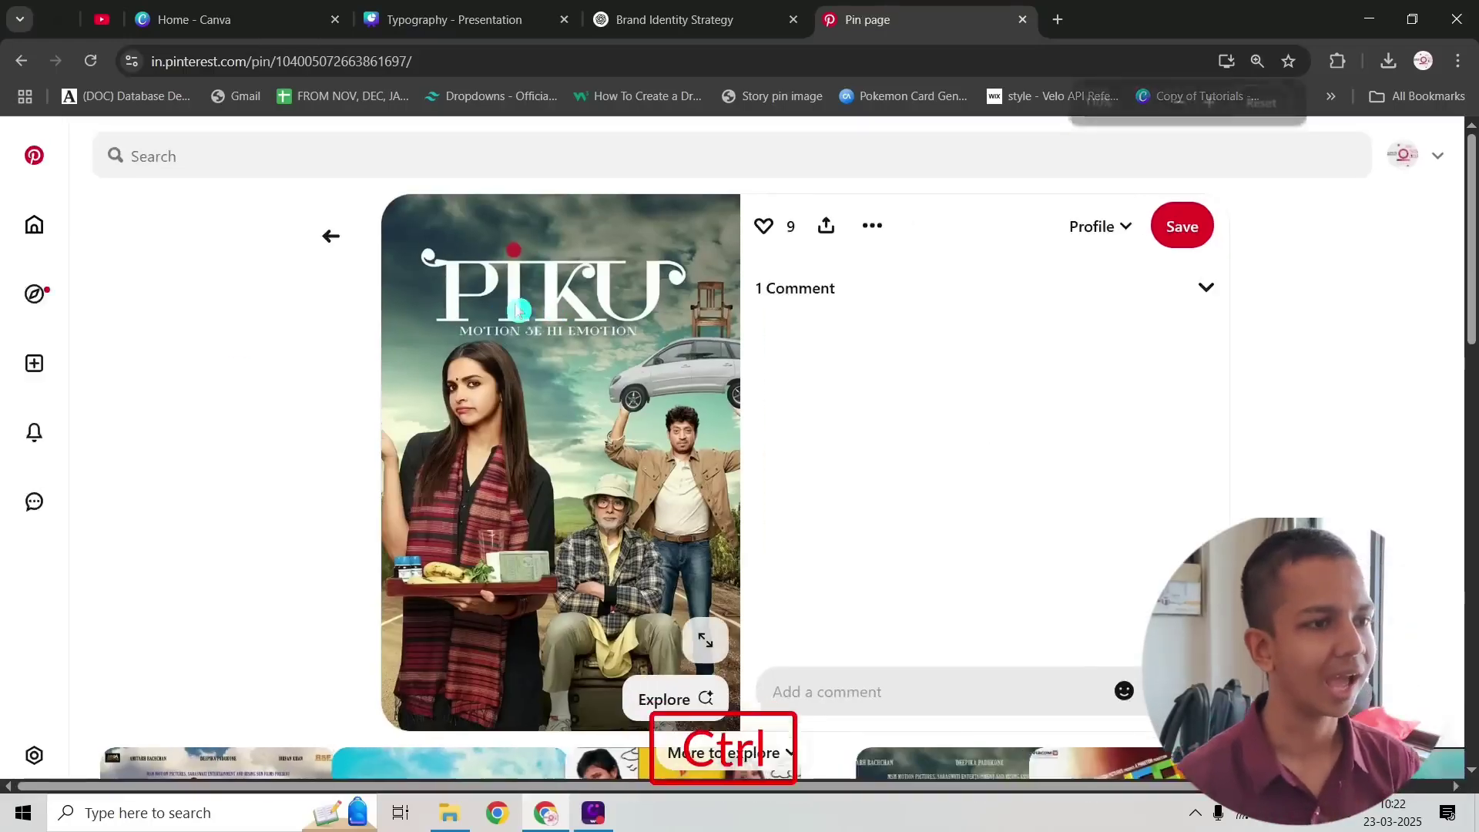
scroll(588, 314, "down", 1, "ctrl")
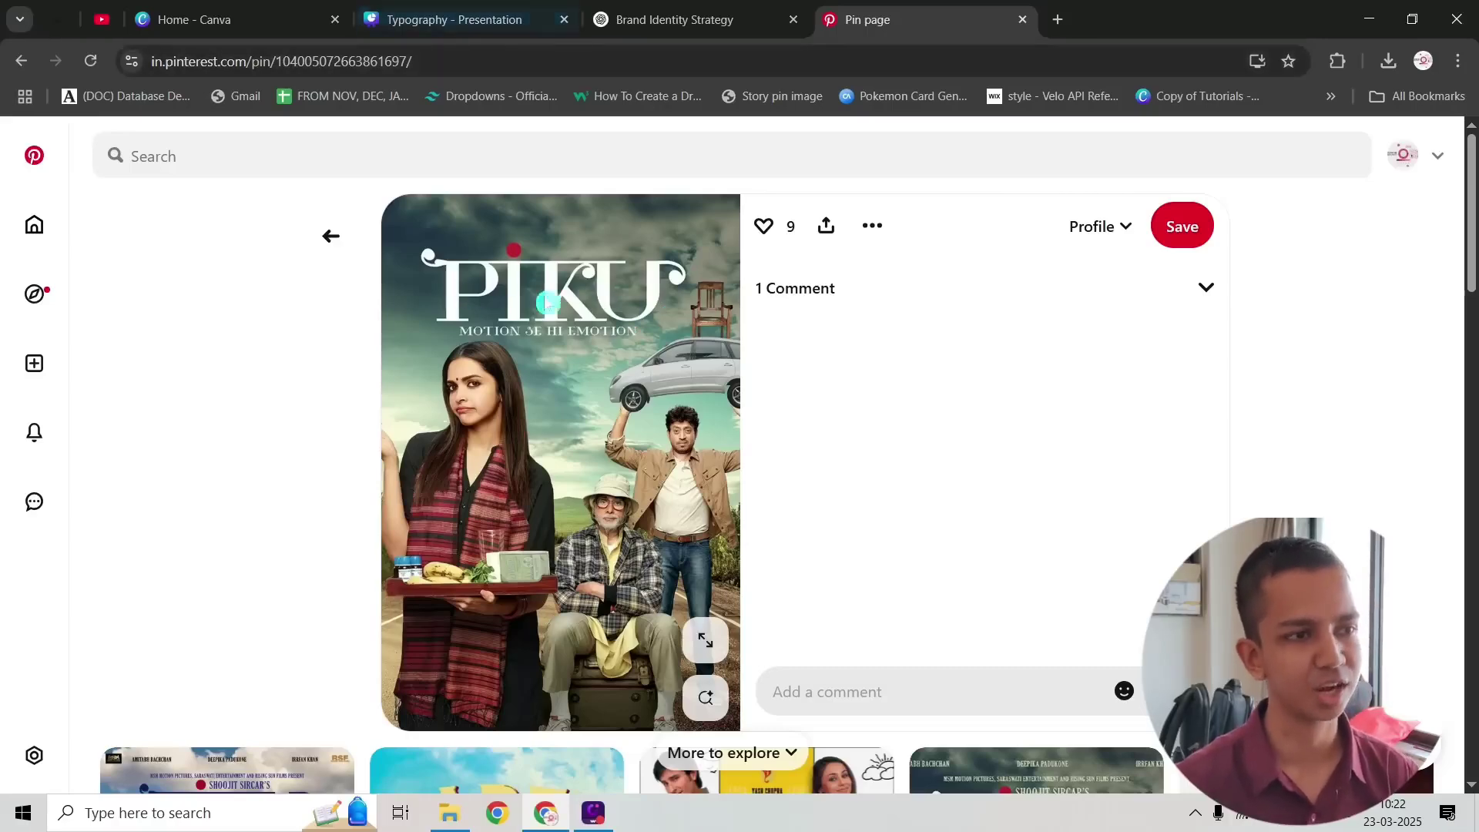
Step: Return to Canva, search the photo elements for "sky" and set the first blue sky photo as page 8's background
left_click(496, 23)
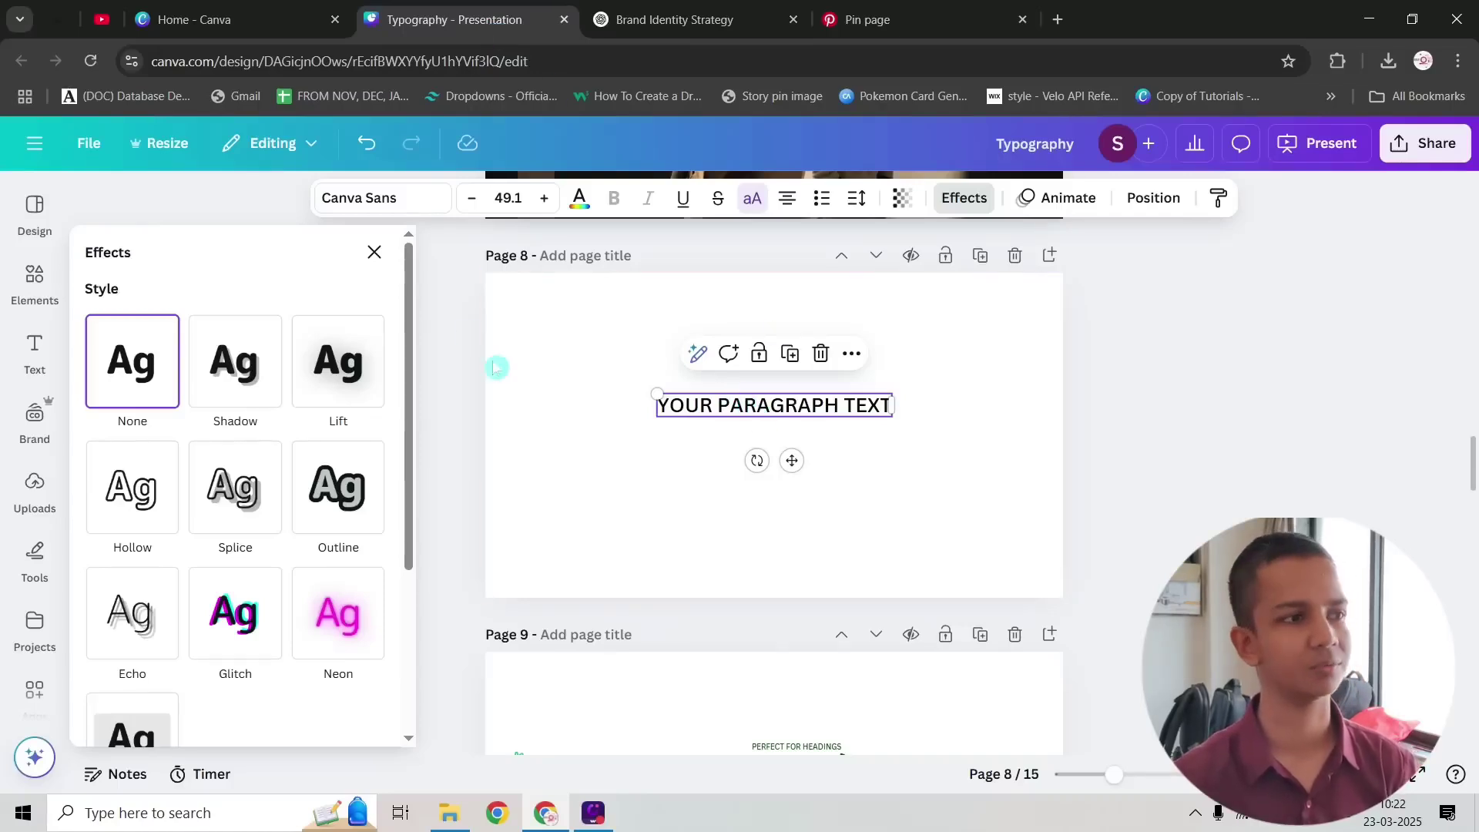
left_click(34, 285)
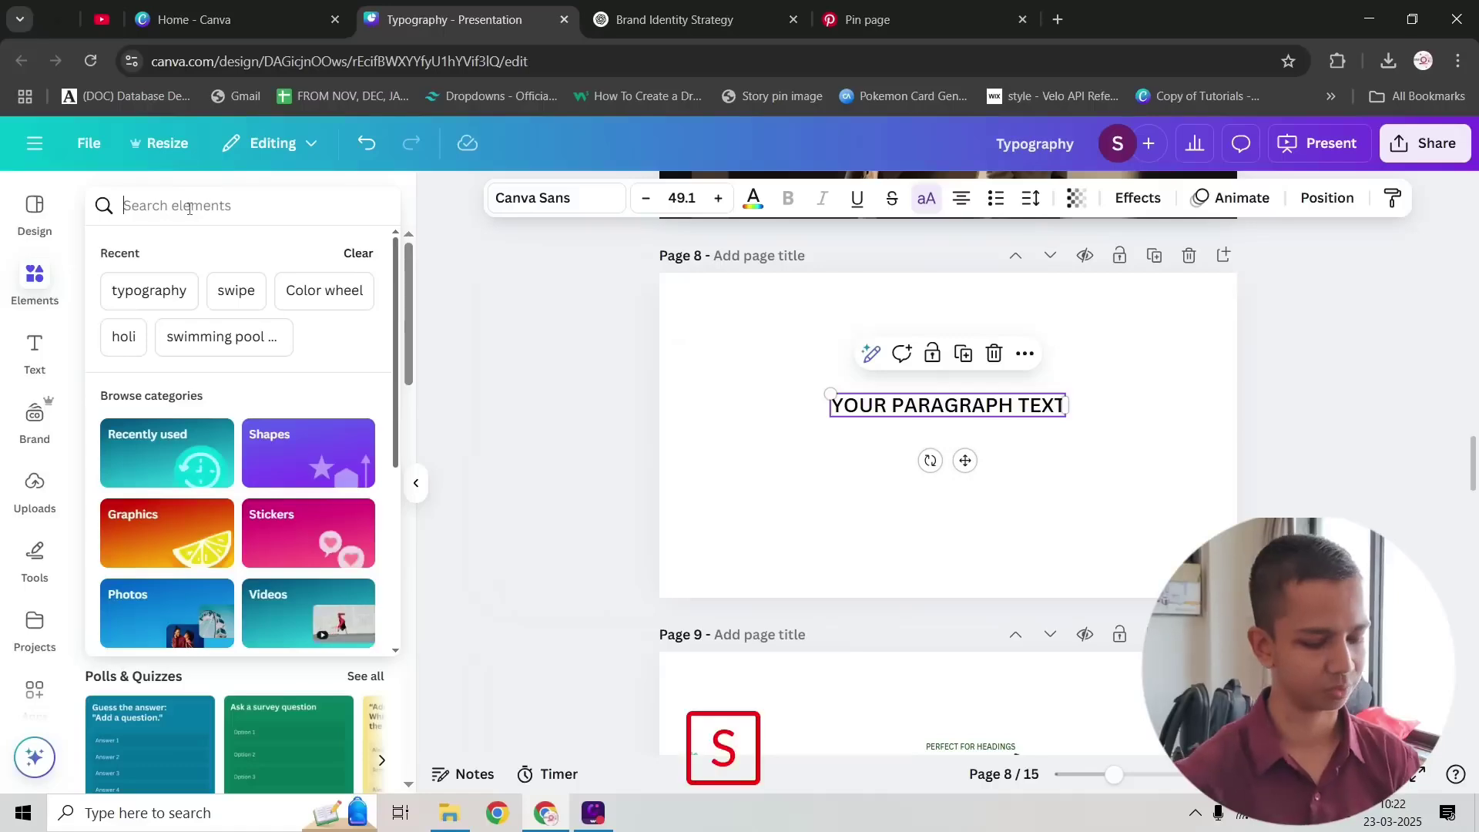
type("sky")
key("Return")
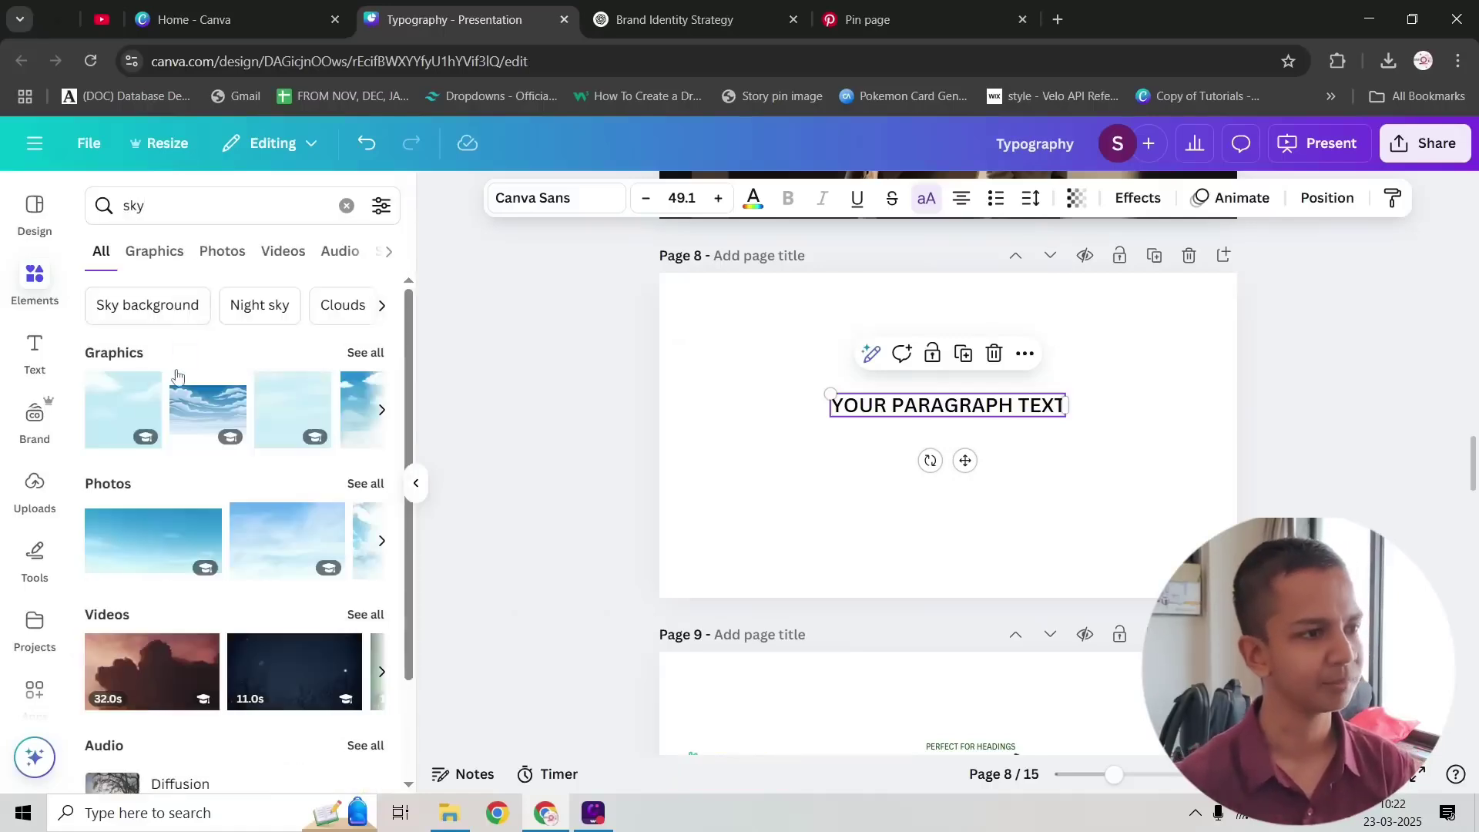
left_click(225, 261)
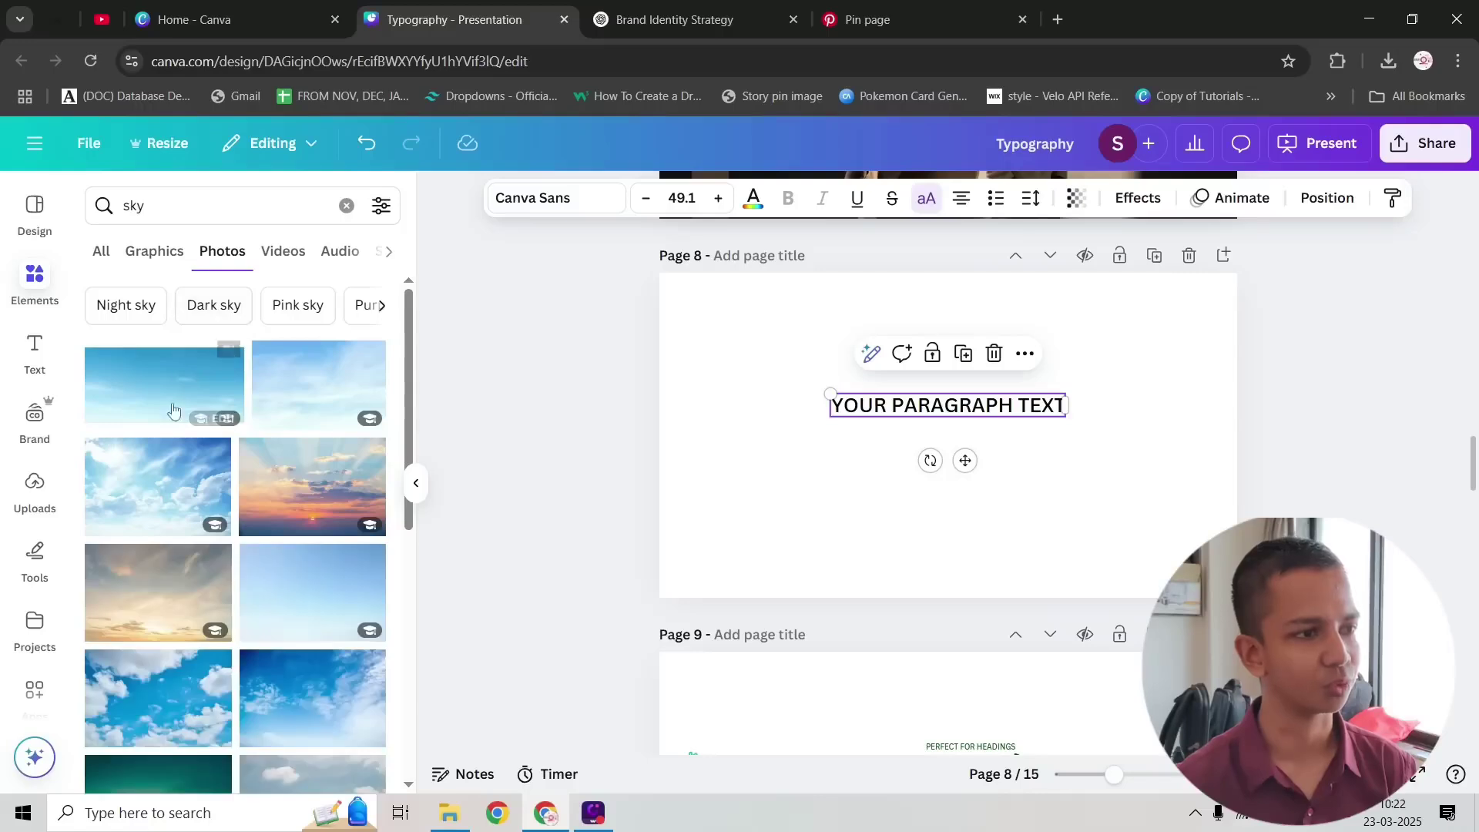
left_click_drag(180, 390, 693, 383)
right_click(695, 382)
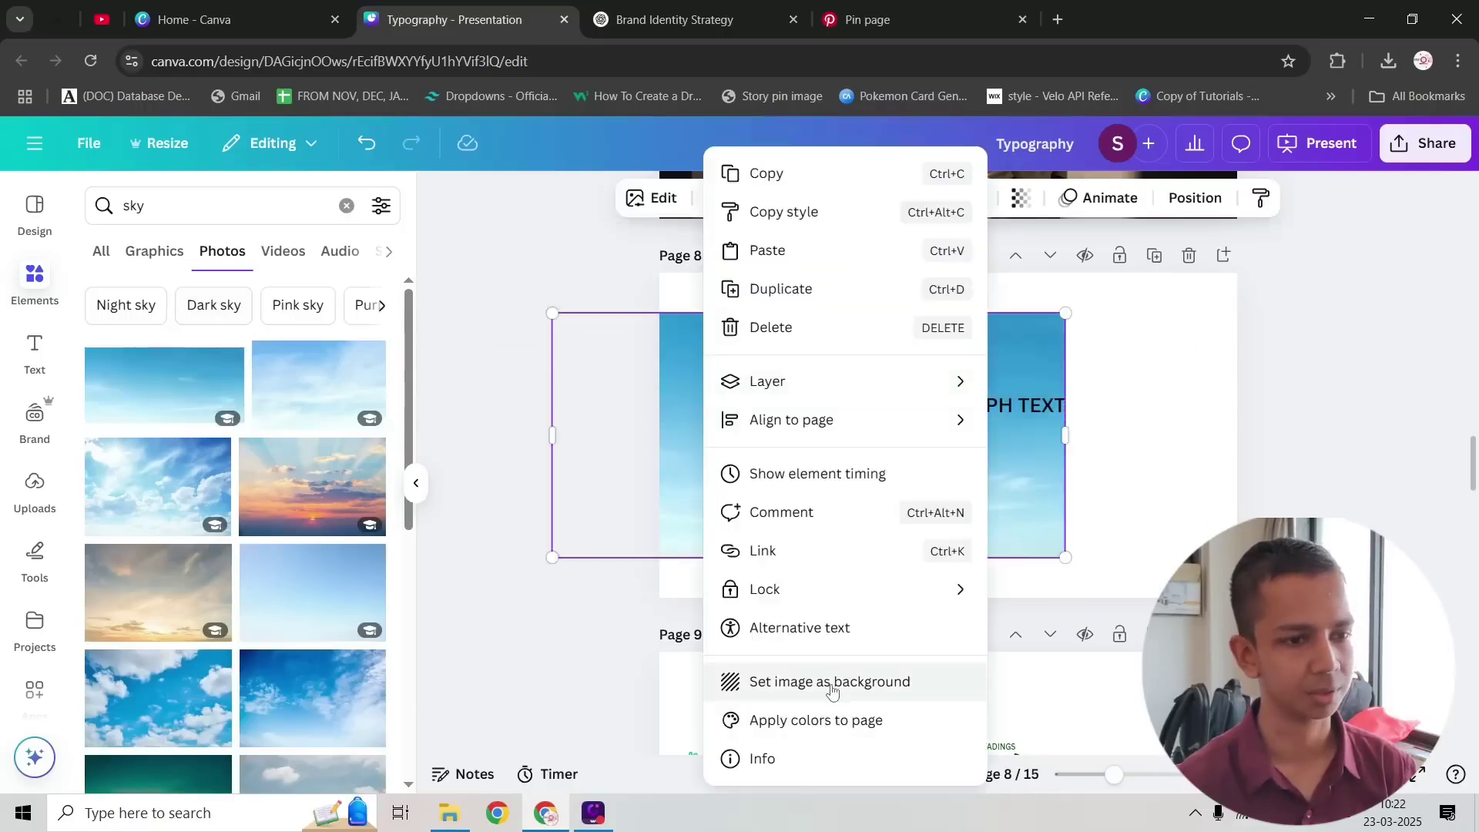
left_click(801, 680)
Step: Replace the paragraph text with "PIKU", enlarge it to size 190 and centre it horizontally in the upper part of the page
double_click(993, 412)
key("Caps_Lock")
type("PIKY")
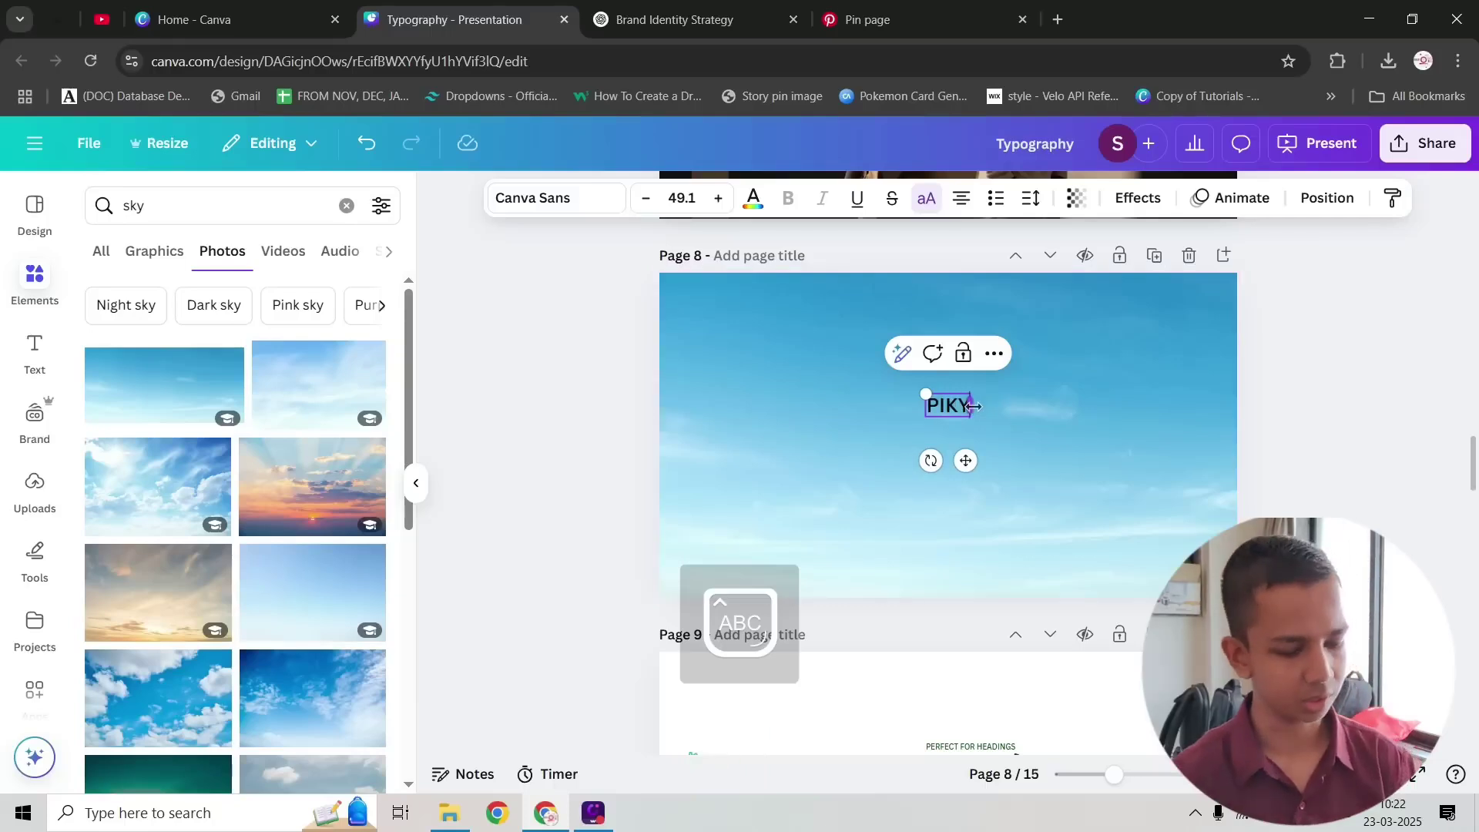
key("BackSpace")
type("U")
left_click_drag(925, 394, 793, 333)
left_click_drag(885, 377, 948, 377)
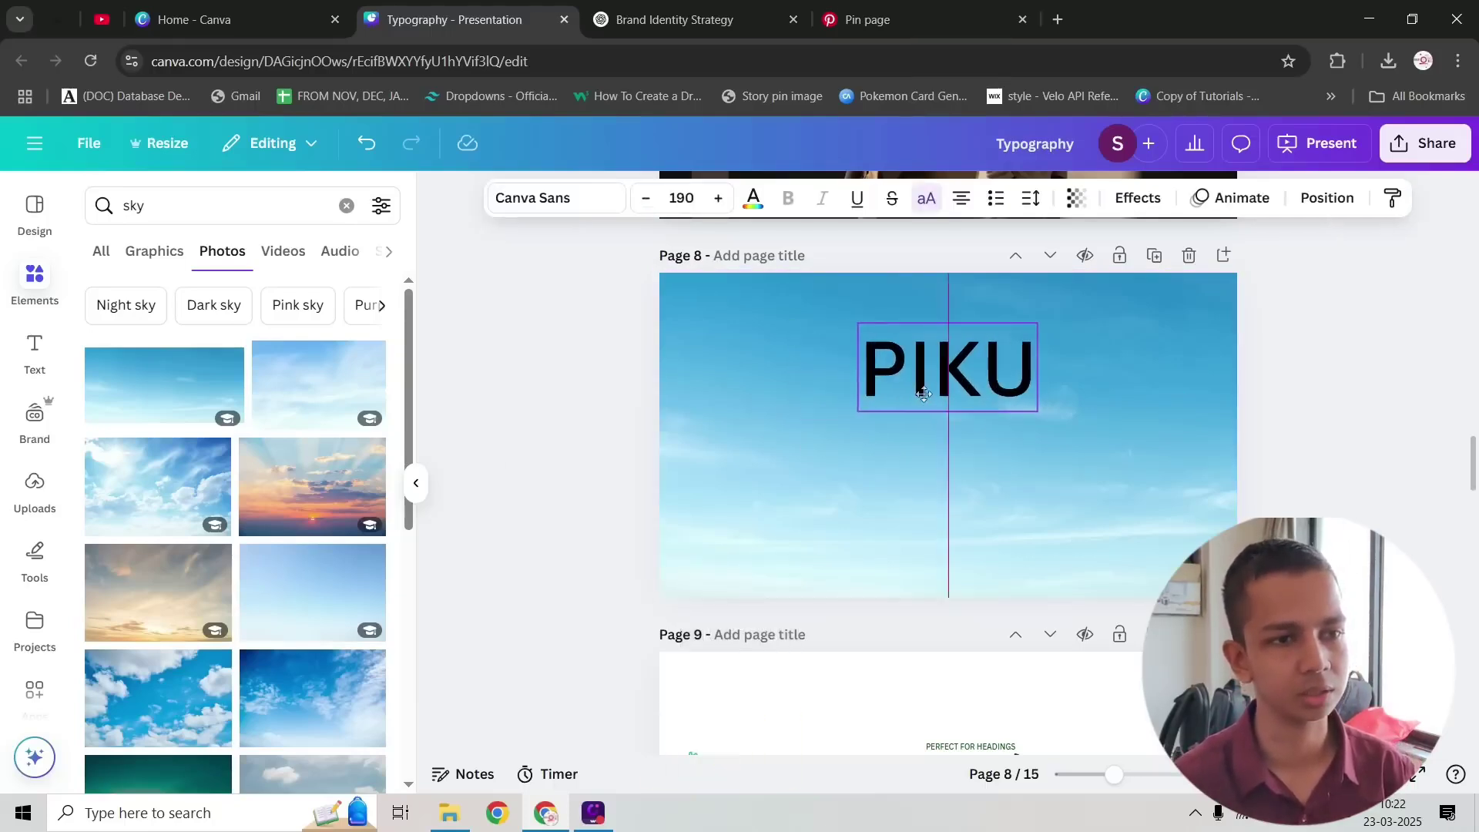
Step: Apply the Lift effect at intensity 50 to the PIKU text and inspect the result up close
left_click(1100, 414)
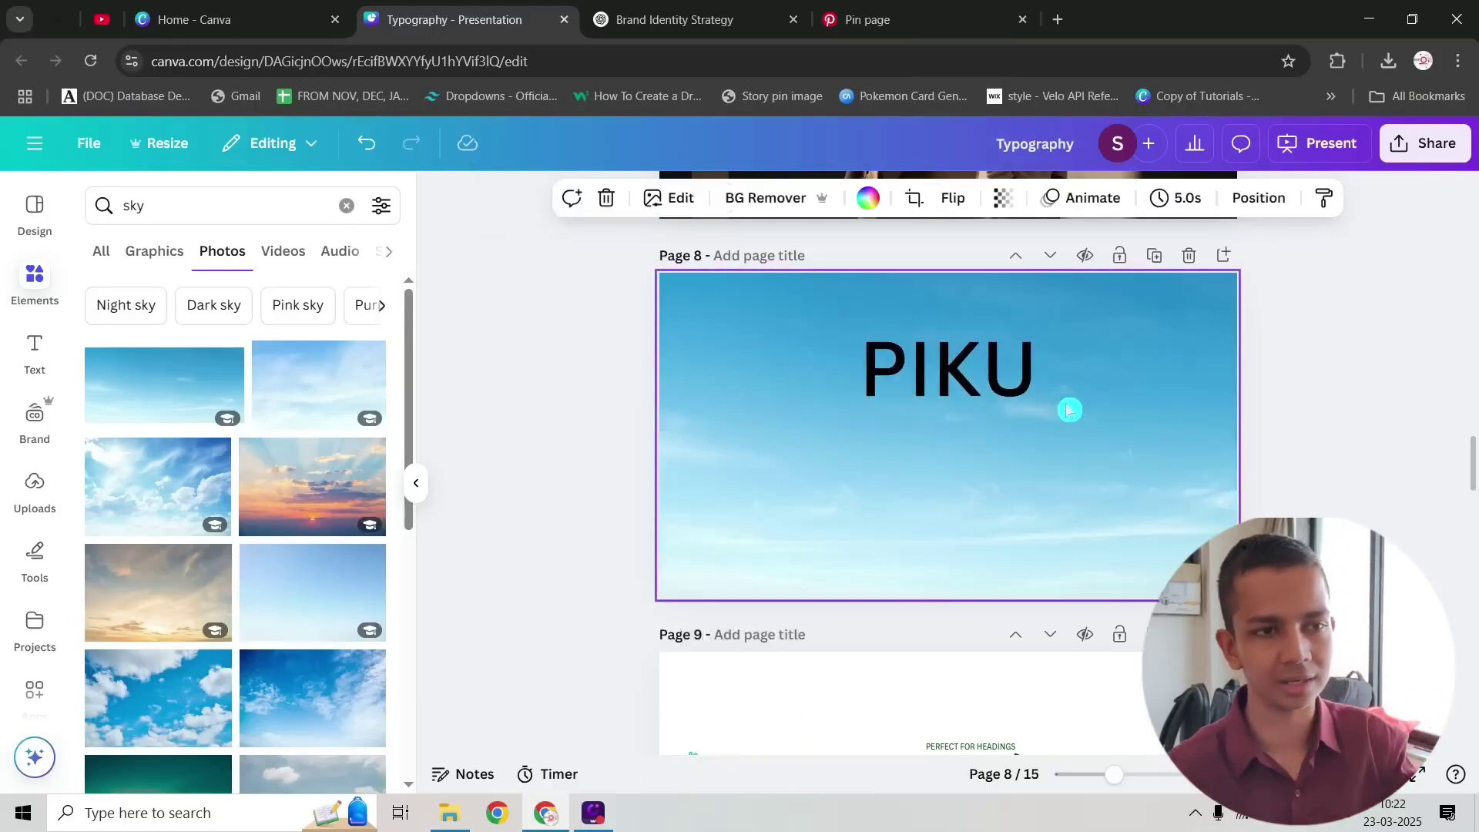
left_click(961, 383)
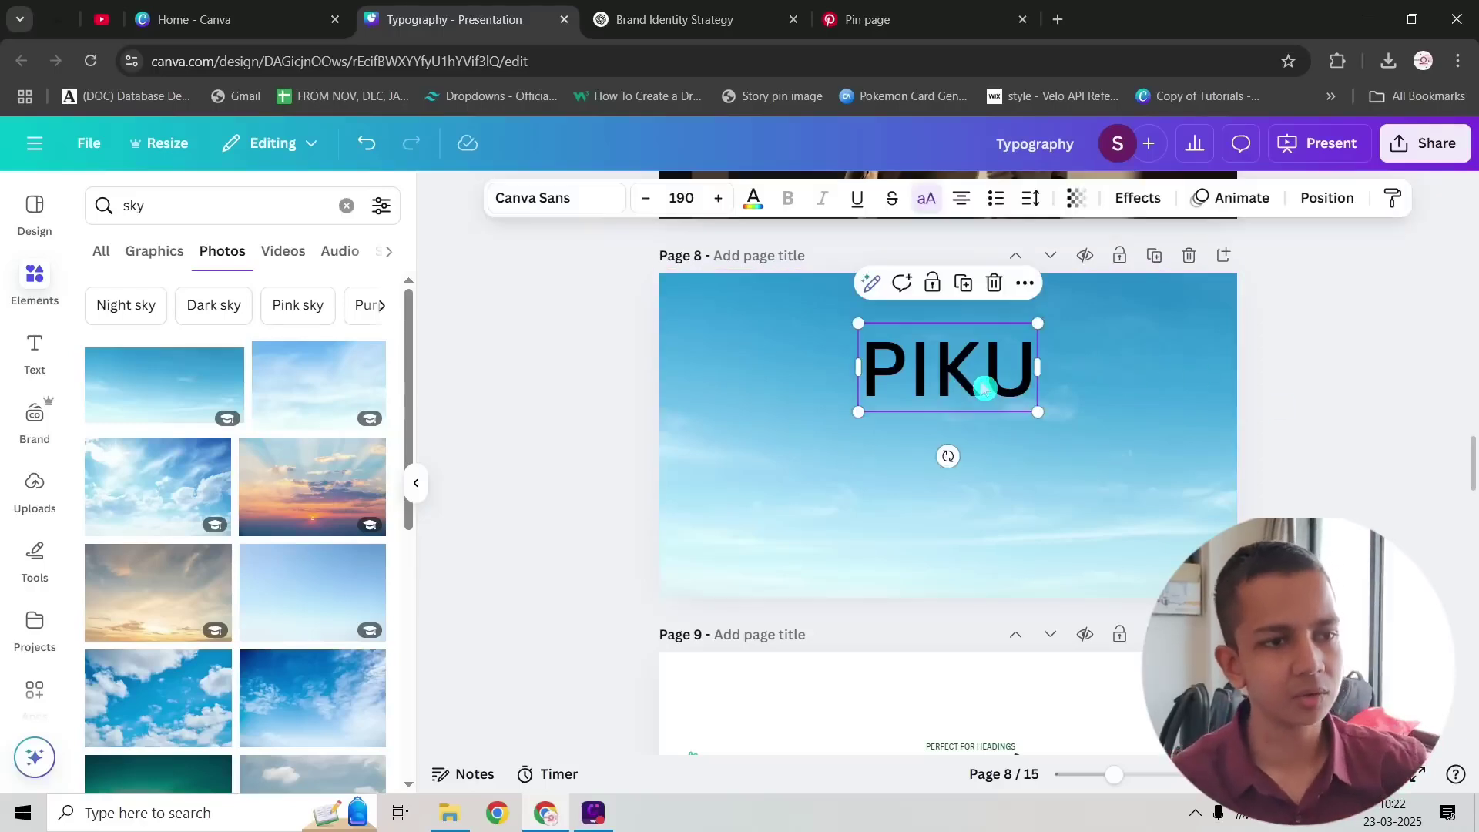
left_click(1136, 197)
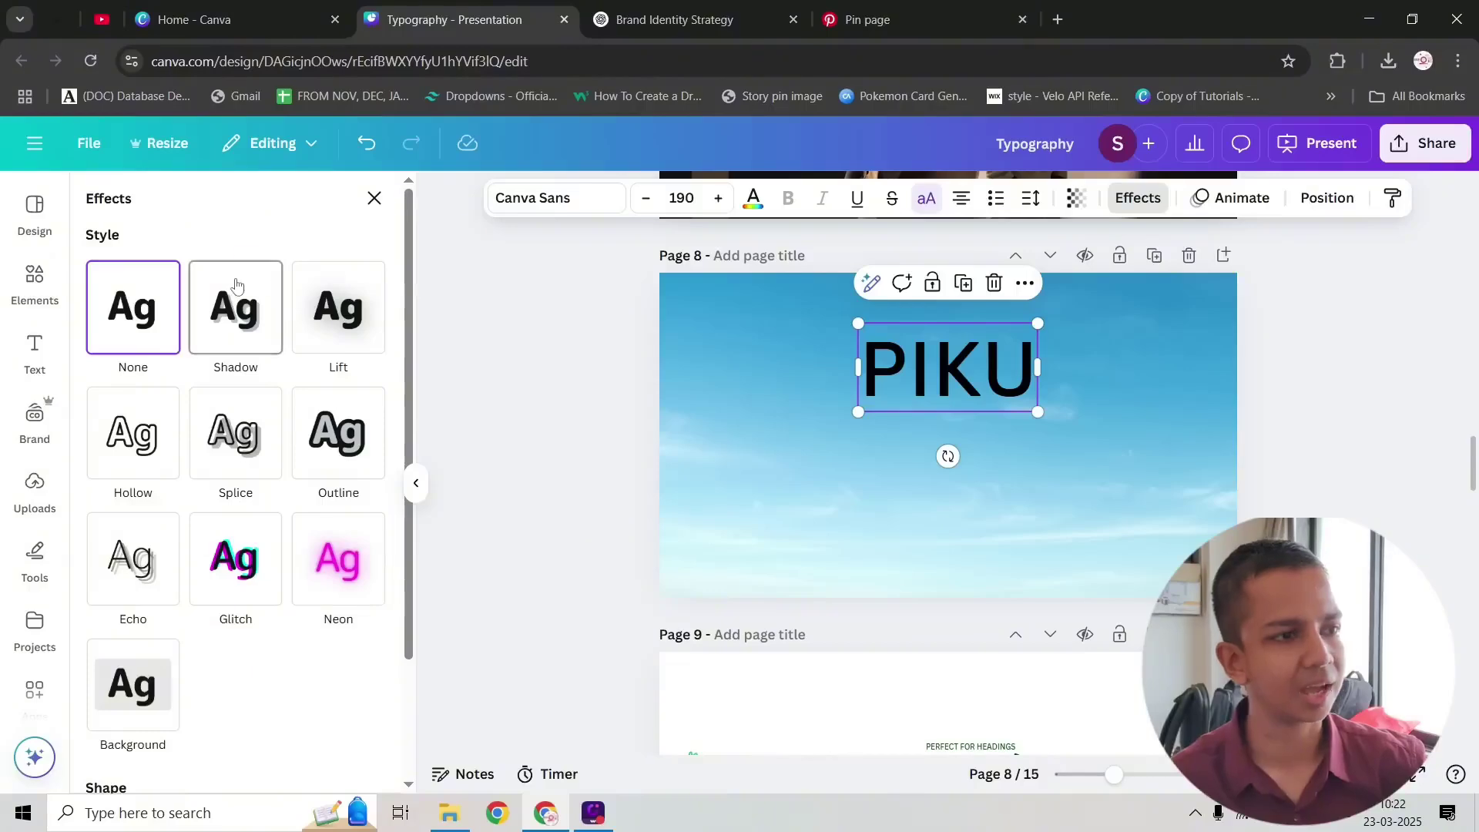
left_click(345, 307)
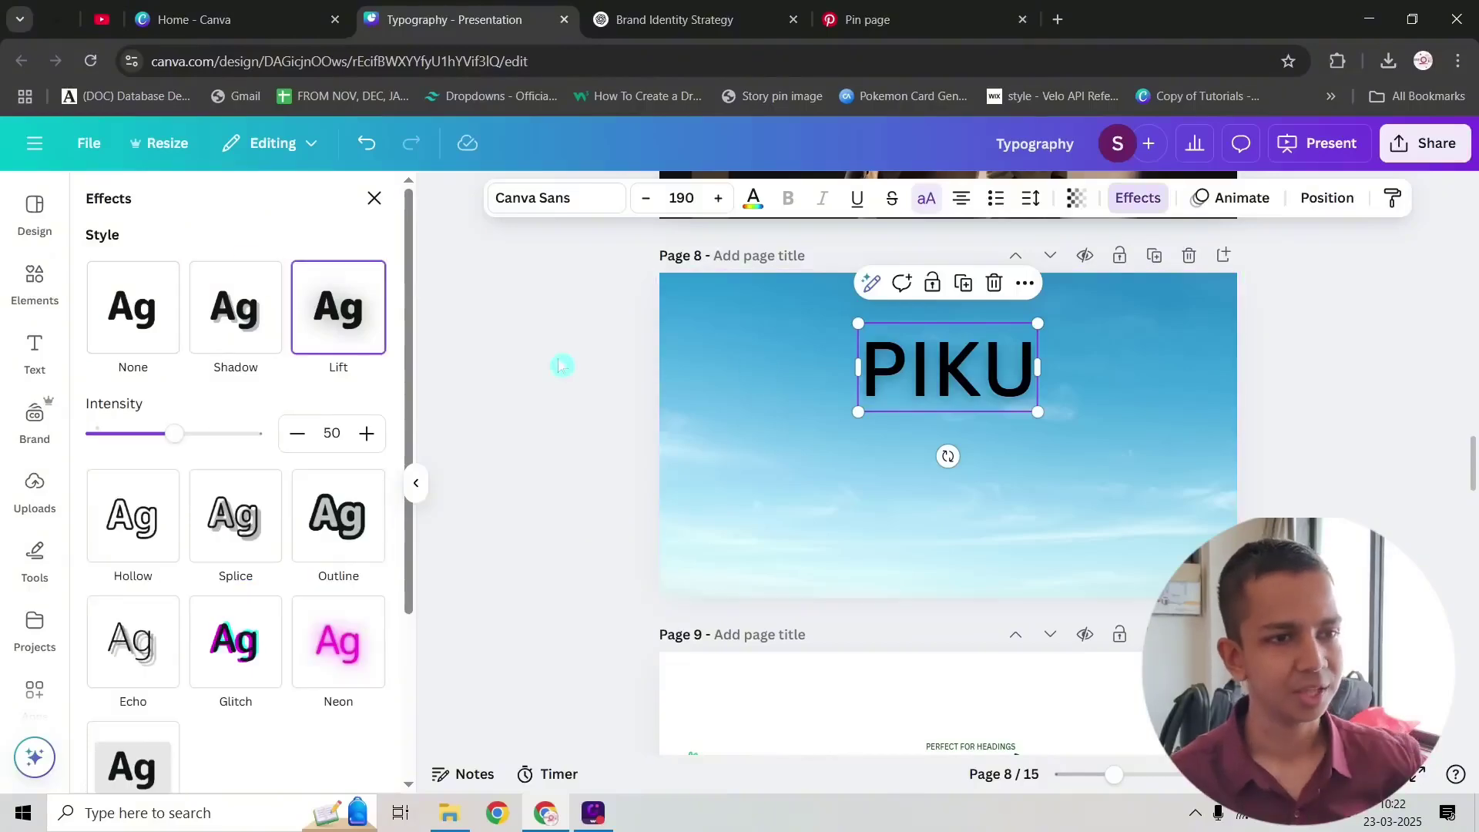
left_click(562, 366)
scroll(973, 392, "up", 4)
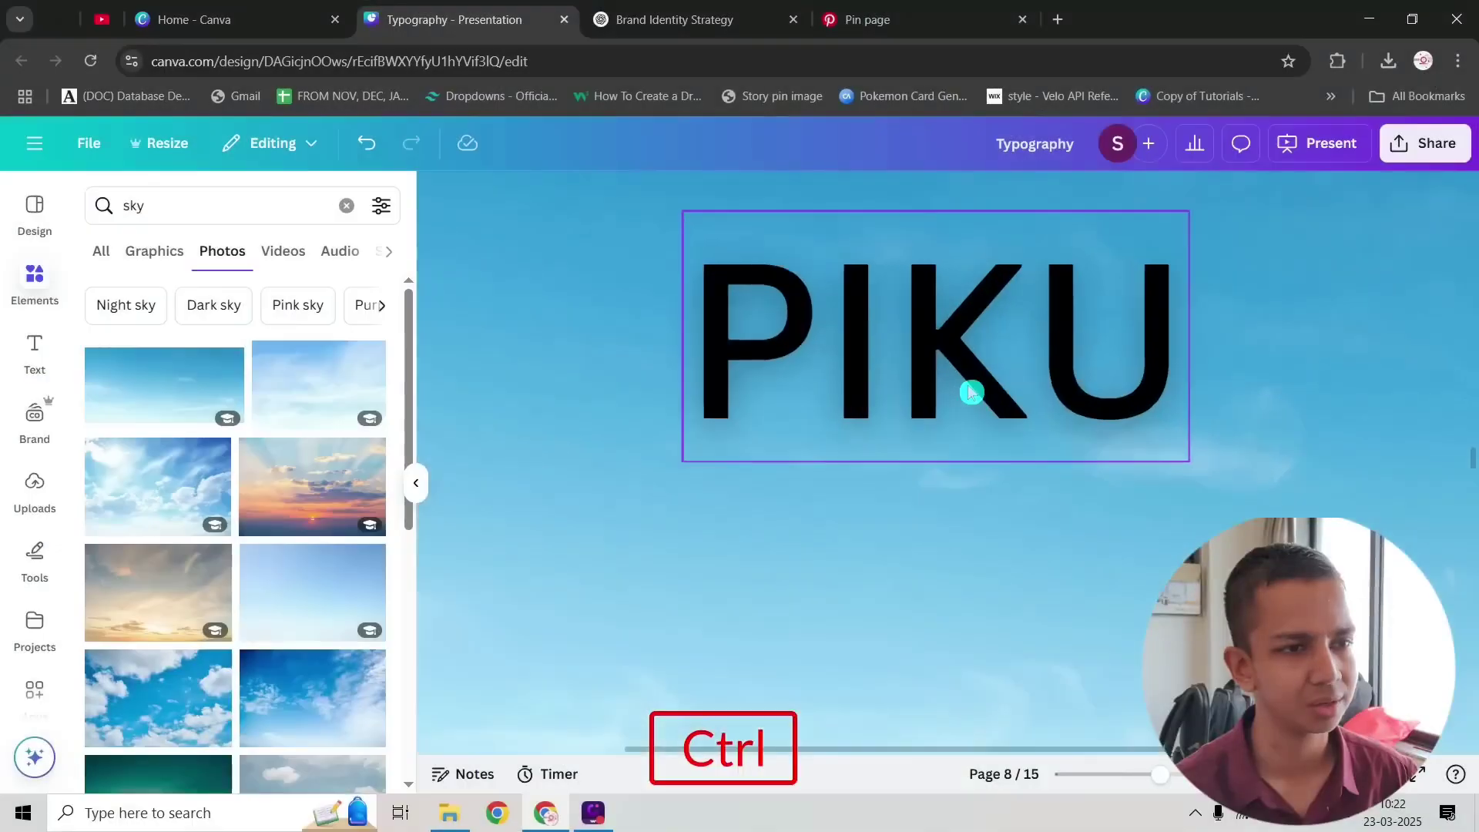
scroll(723, 440, "down", 2)
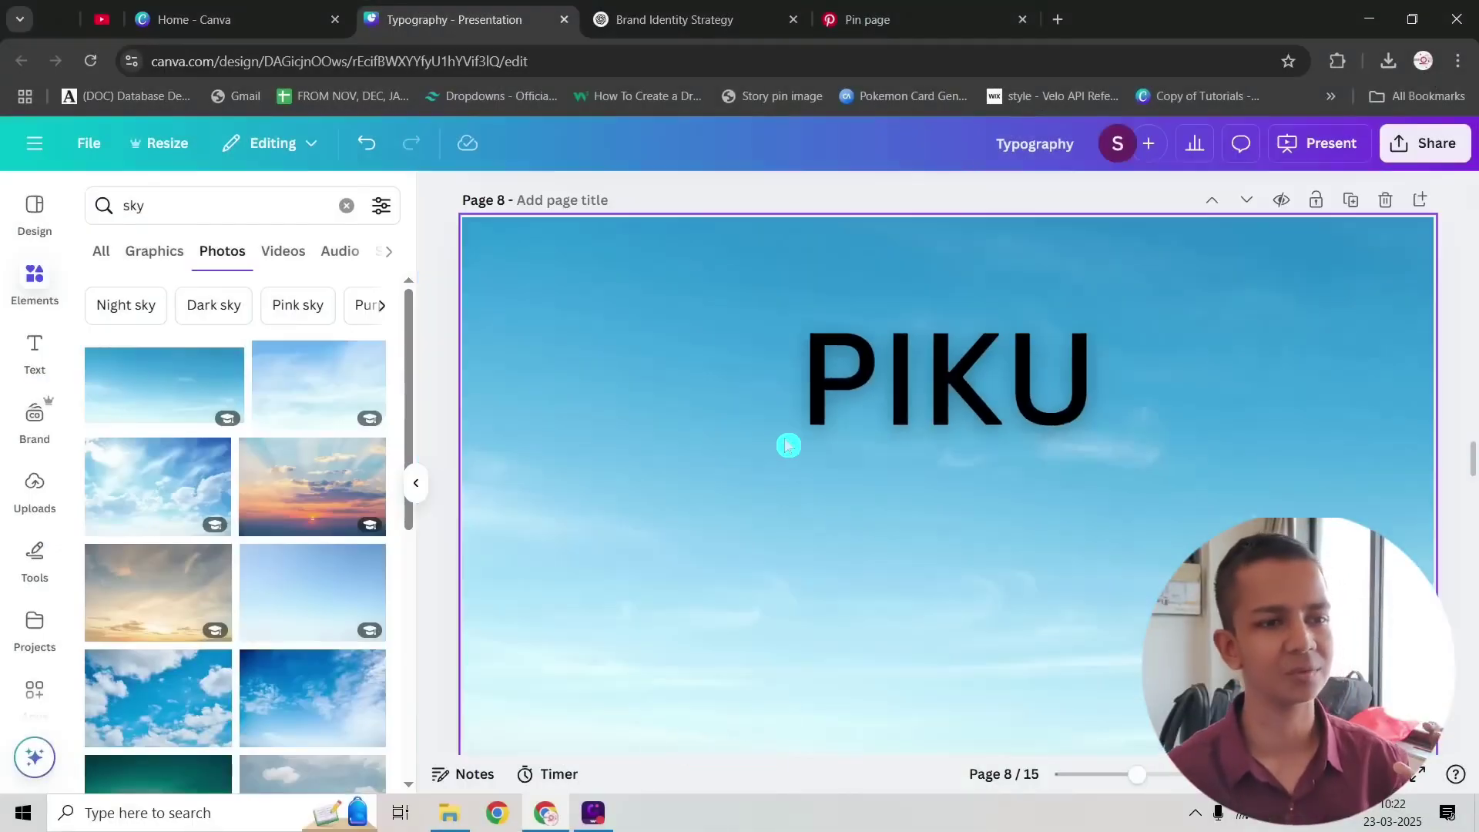
scroll(1030, 414, "down", 2)
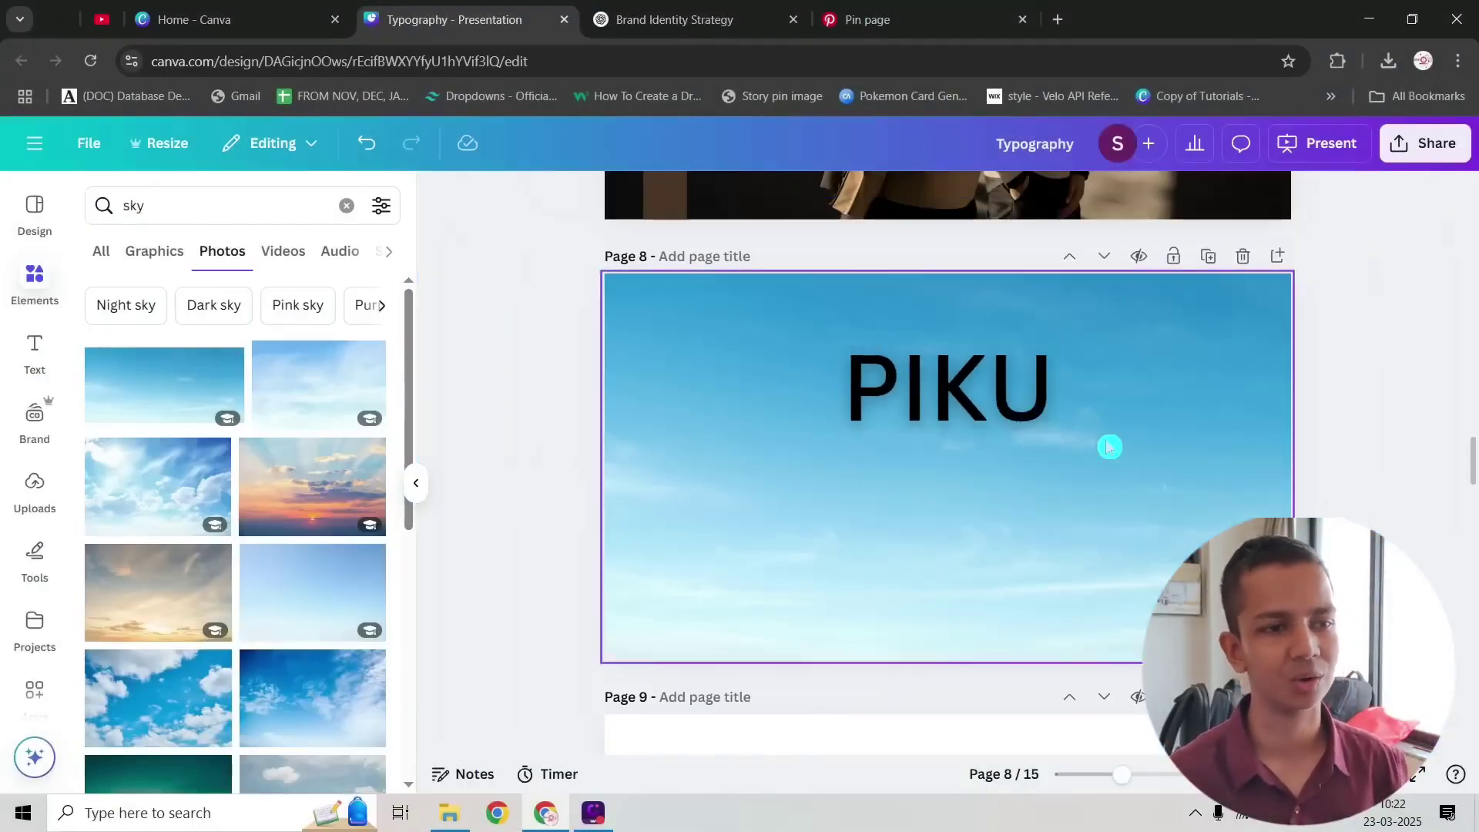
Step: Raise the PIKU text's Lift intensity to 68 and view the page
left_click(953, 398)
left_click(1137, 197)
mouse_move(174, 436)
left_mouse_down()
mouse_move(252, 434)
mouse_move(132, 433)
mouse_move(215, 434)
mouse_move(201, 434)
left_mouse_up()
left_click(465, 432)
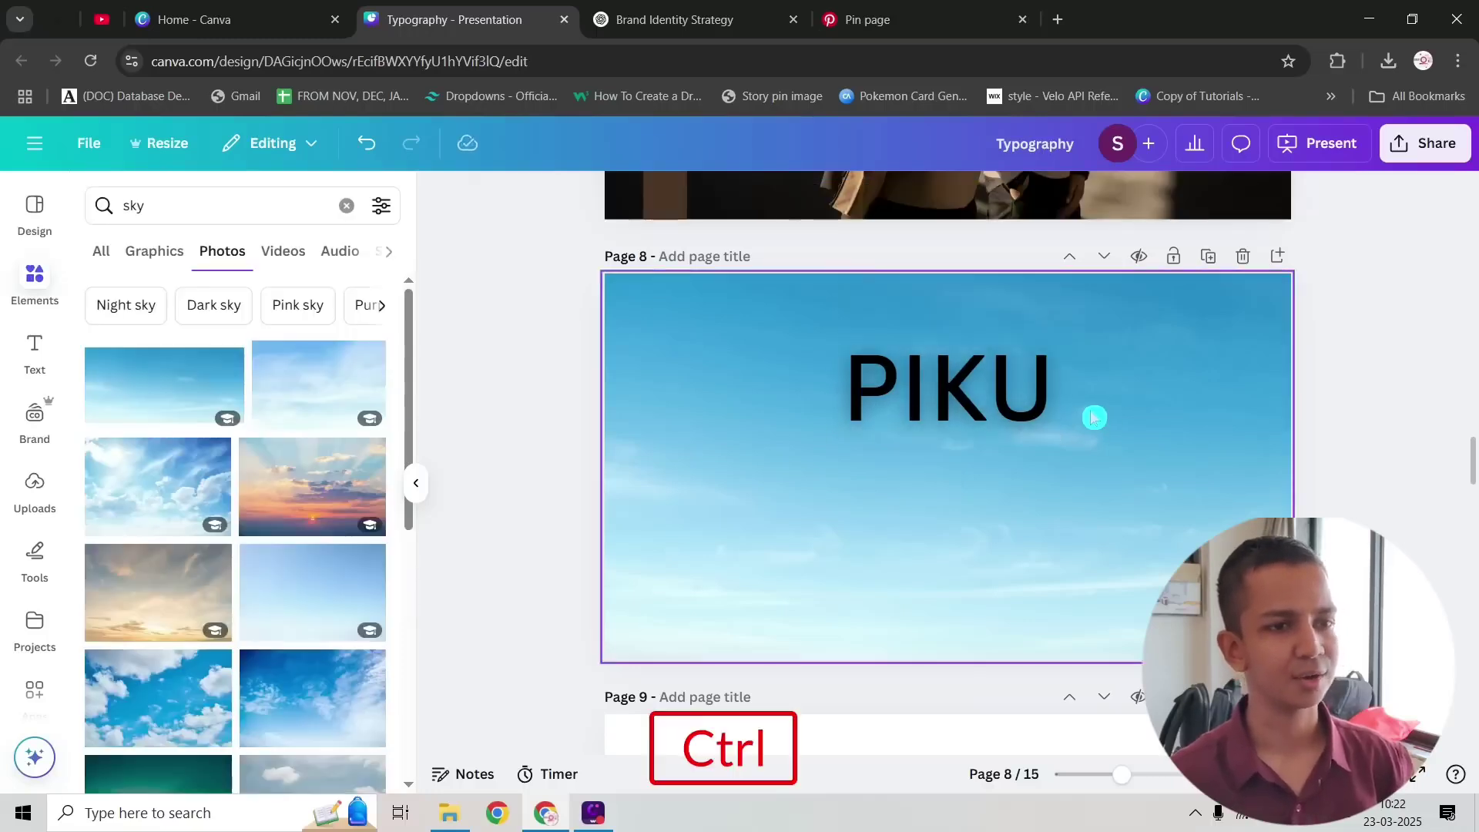
scroll(1096, 419, "down", 2, "ctrl")
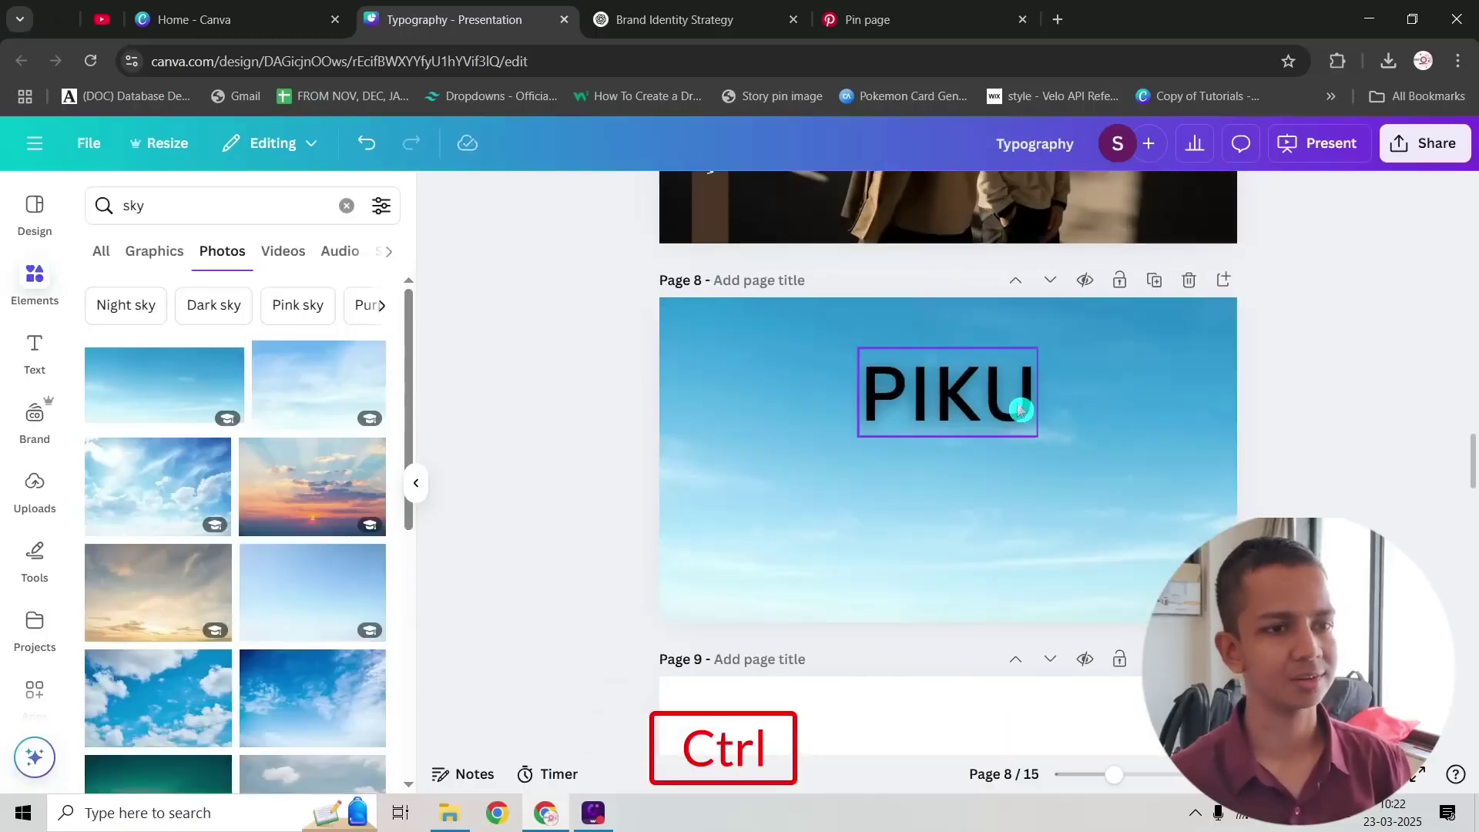
Step: Switch to Pinterest, go back to the bollywood movie poster results and browse the title lettering on further posters
left_click(897, 29)
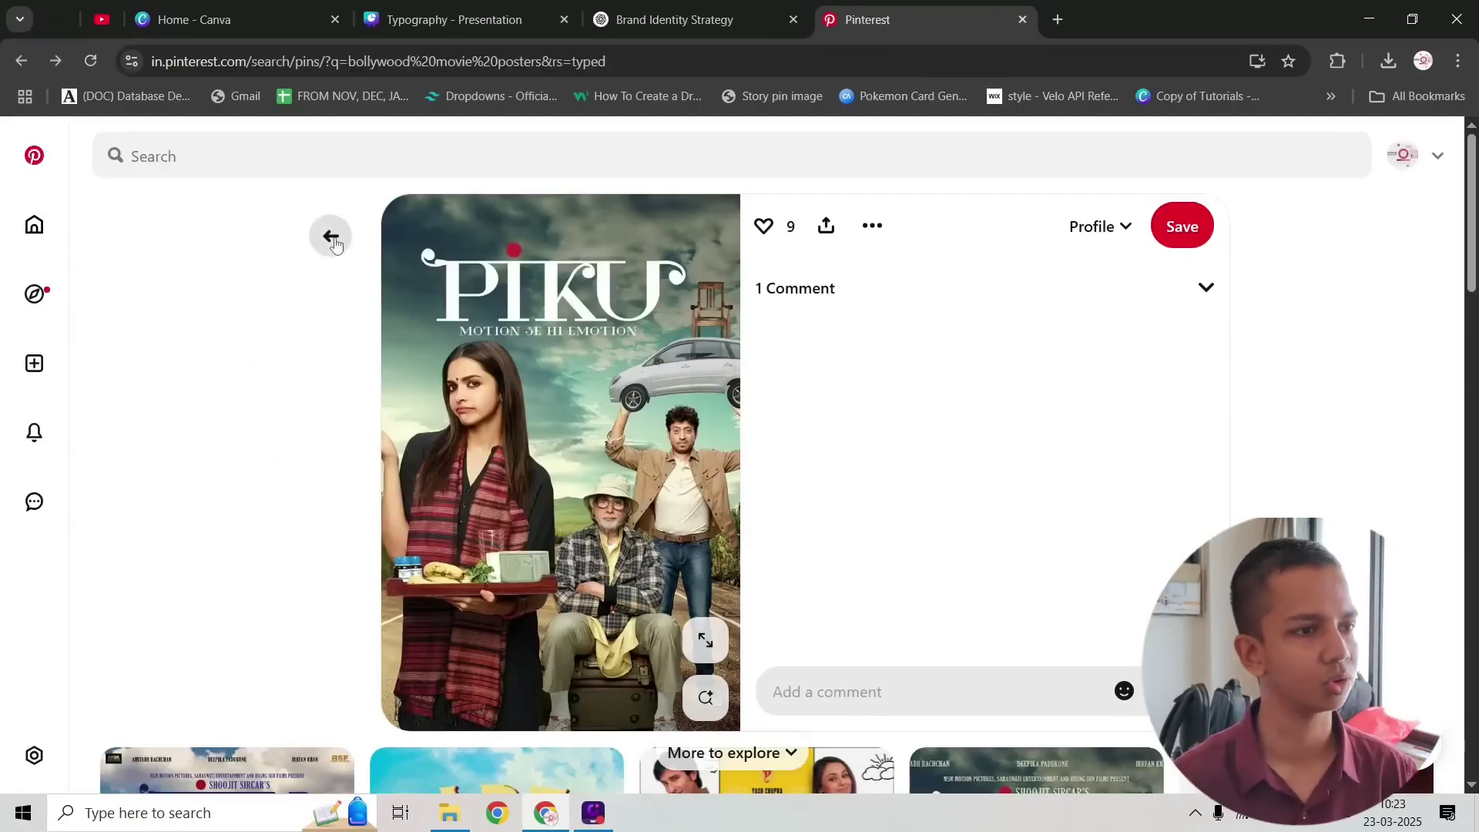
left_click(331, 237)
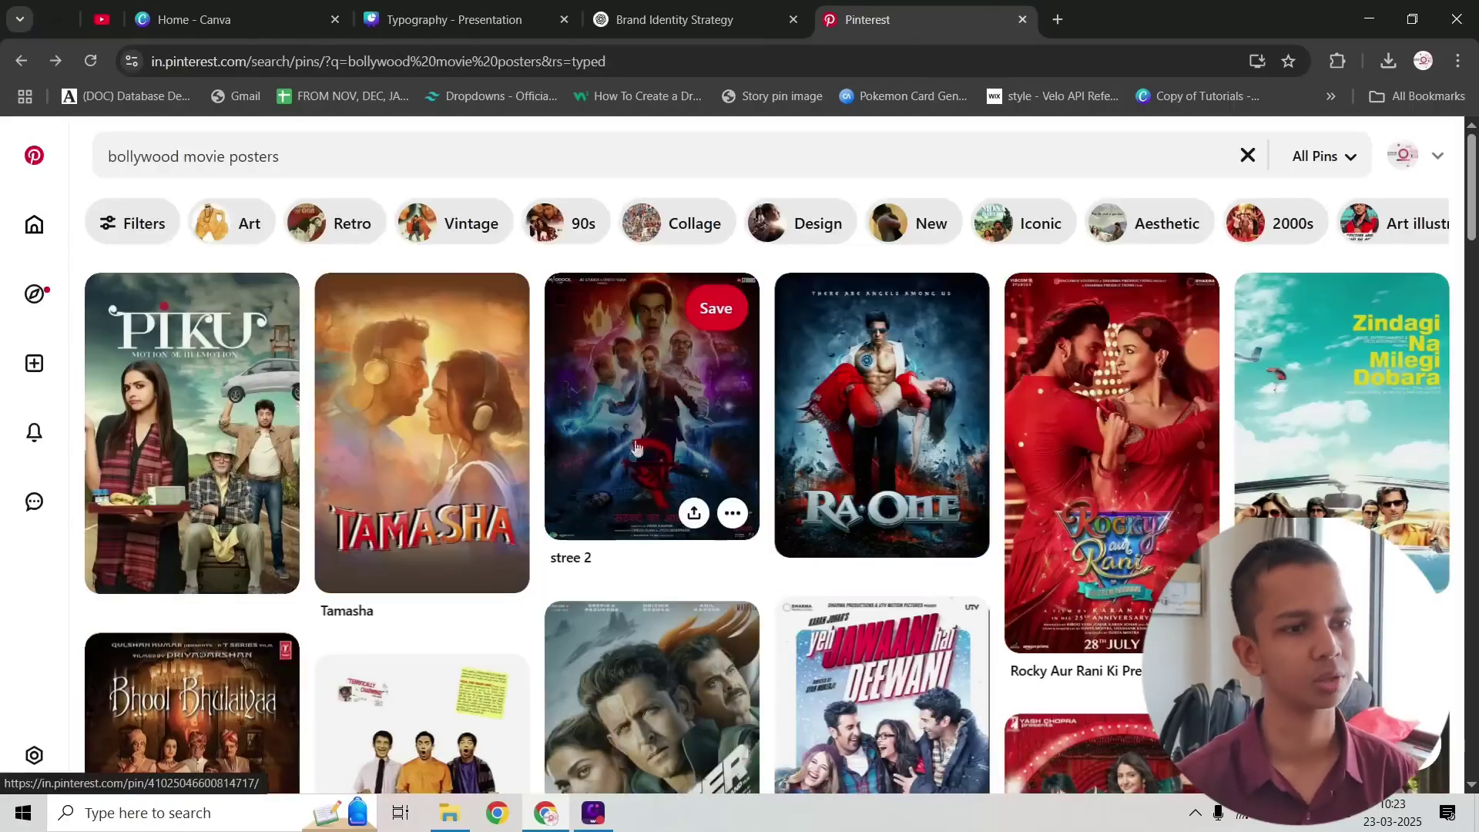
scroll(687, 408, "down", 1)
scroll(512, 556, "down", 2)
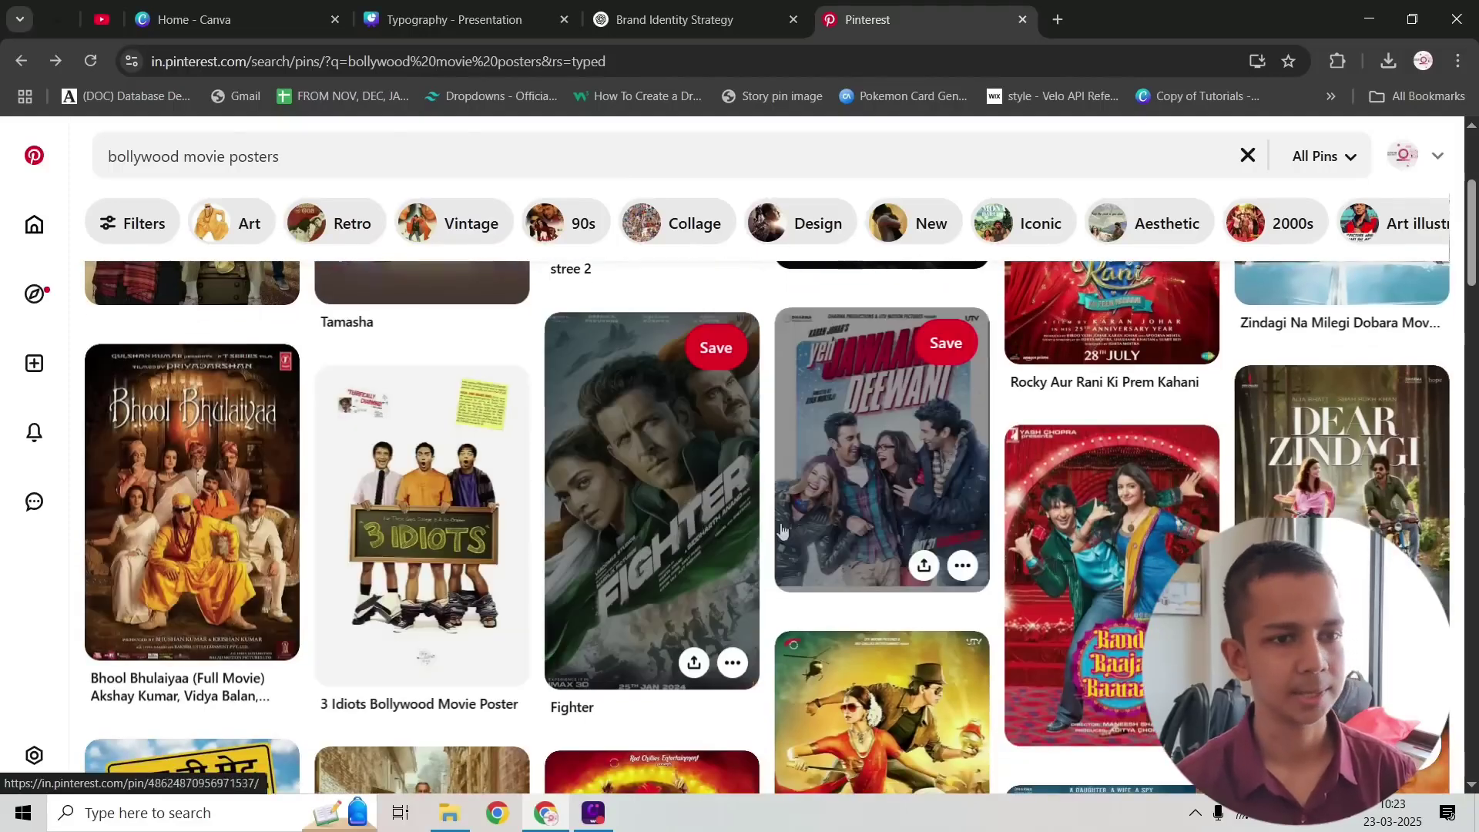
Step: Return to Canva, try the Shadow effect on the PIKU text and set its effect style back to None
left_click(539, 29)
left_click(898, 394)
left_click(1137, 197)
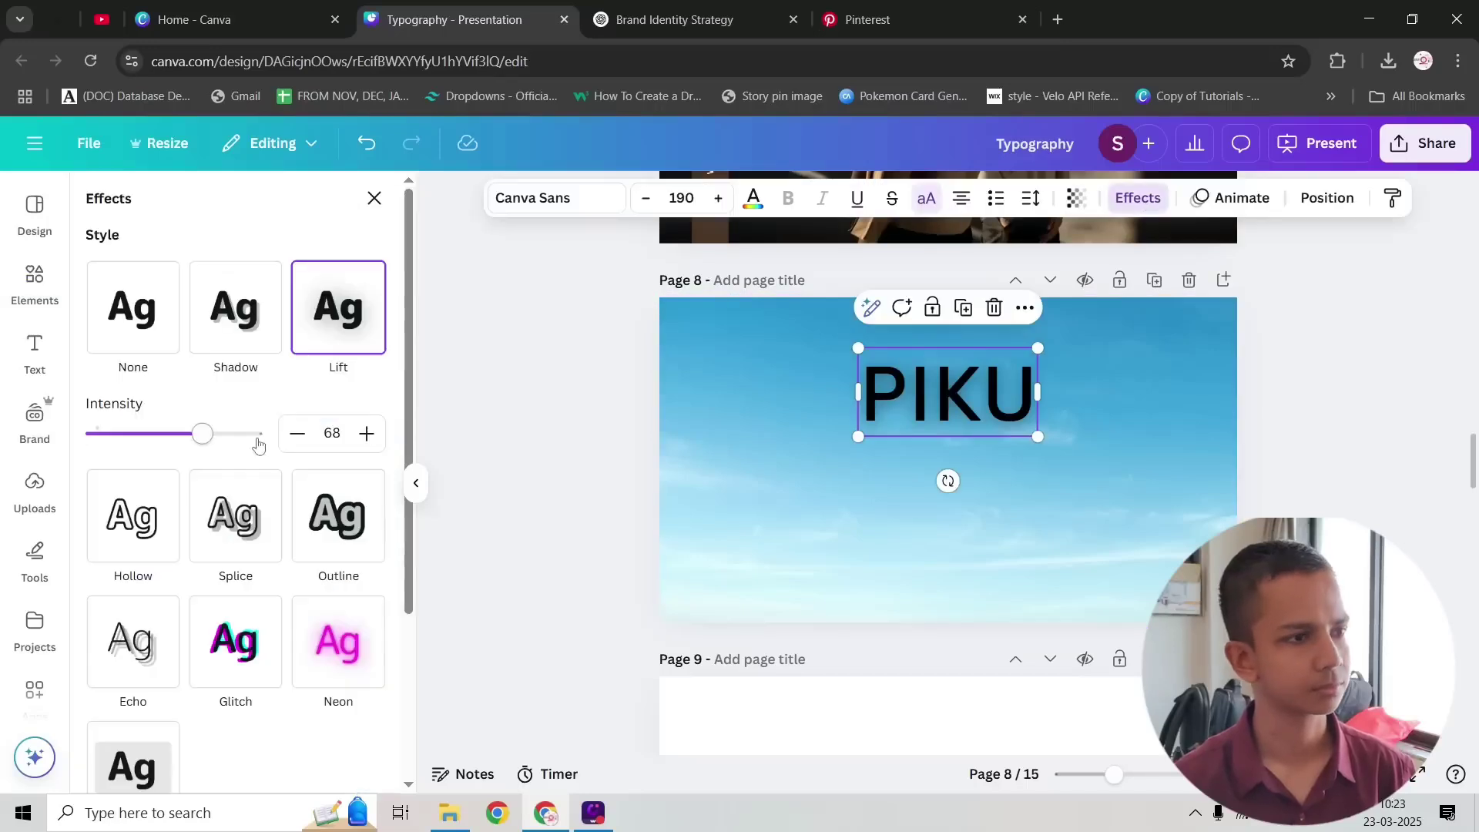
left_click(248, 312)
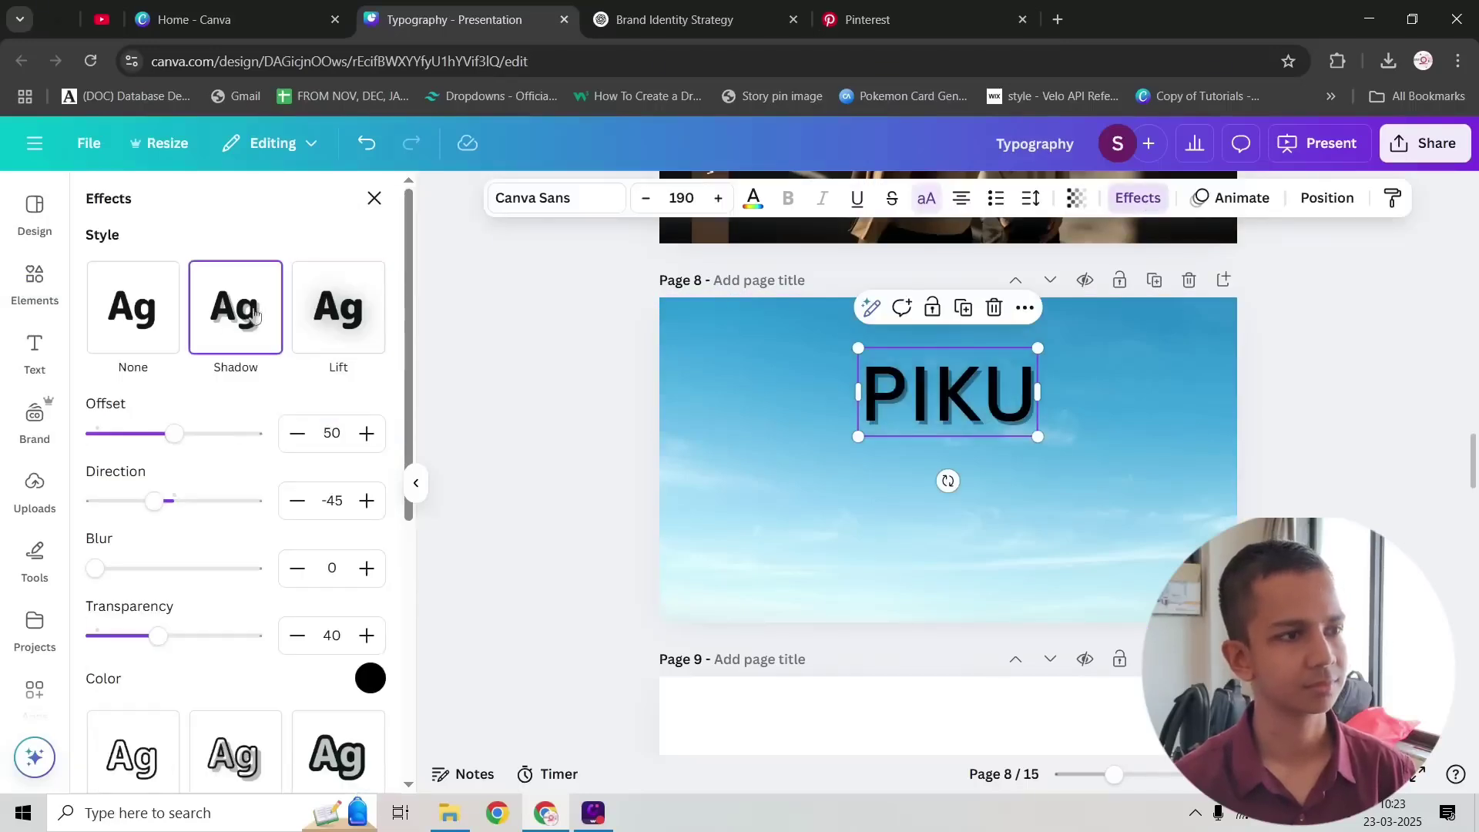
left_click(136, 320)
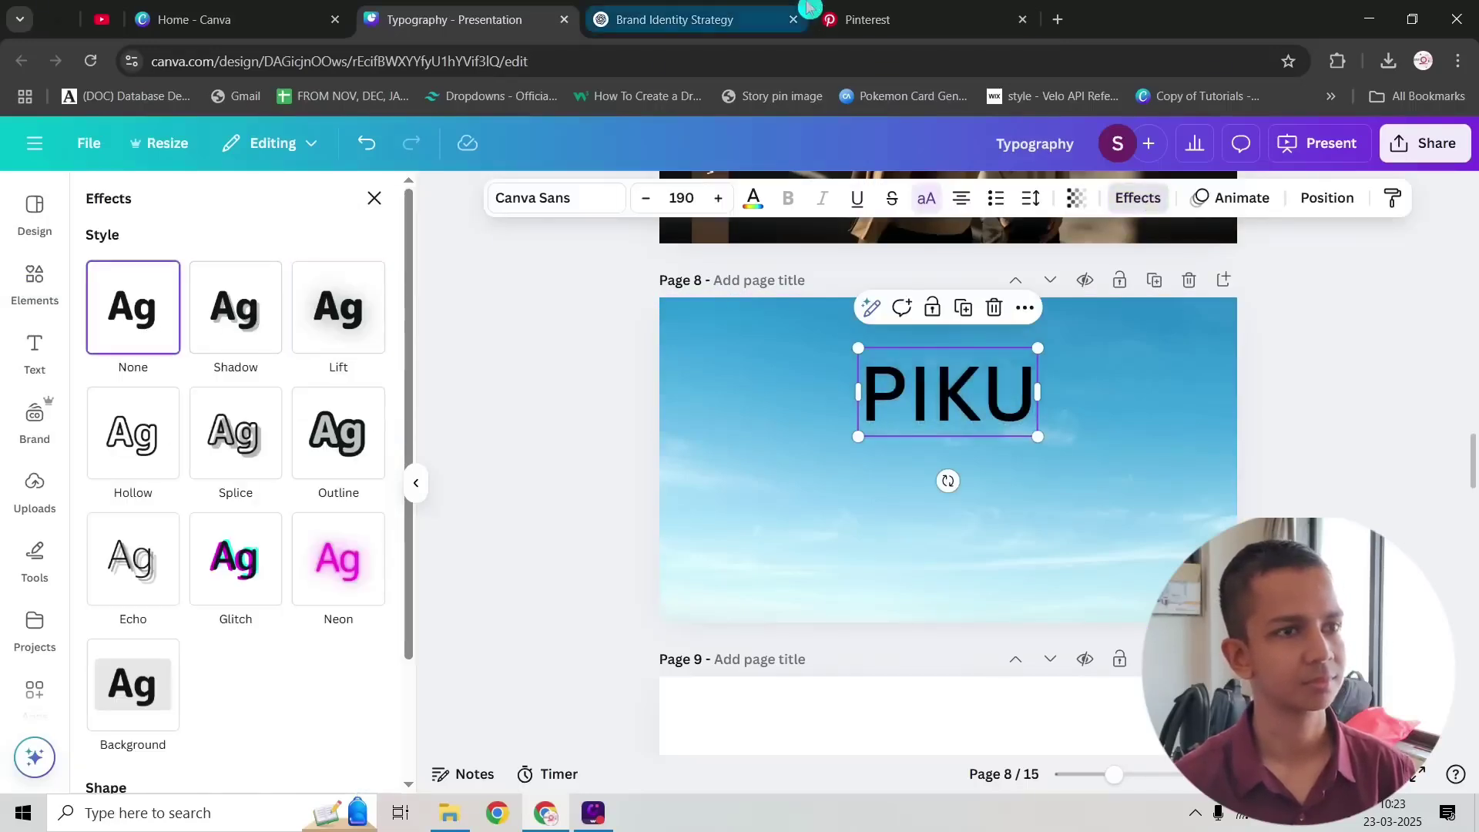
Step: Switch to Pinterest and open the Tamasha poster from the bollywood movie poster results to study its title lettering
left_click(886, 19)
scroll(573, 486, "up", 4)
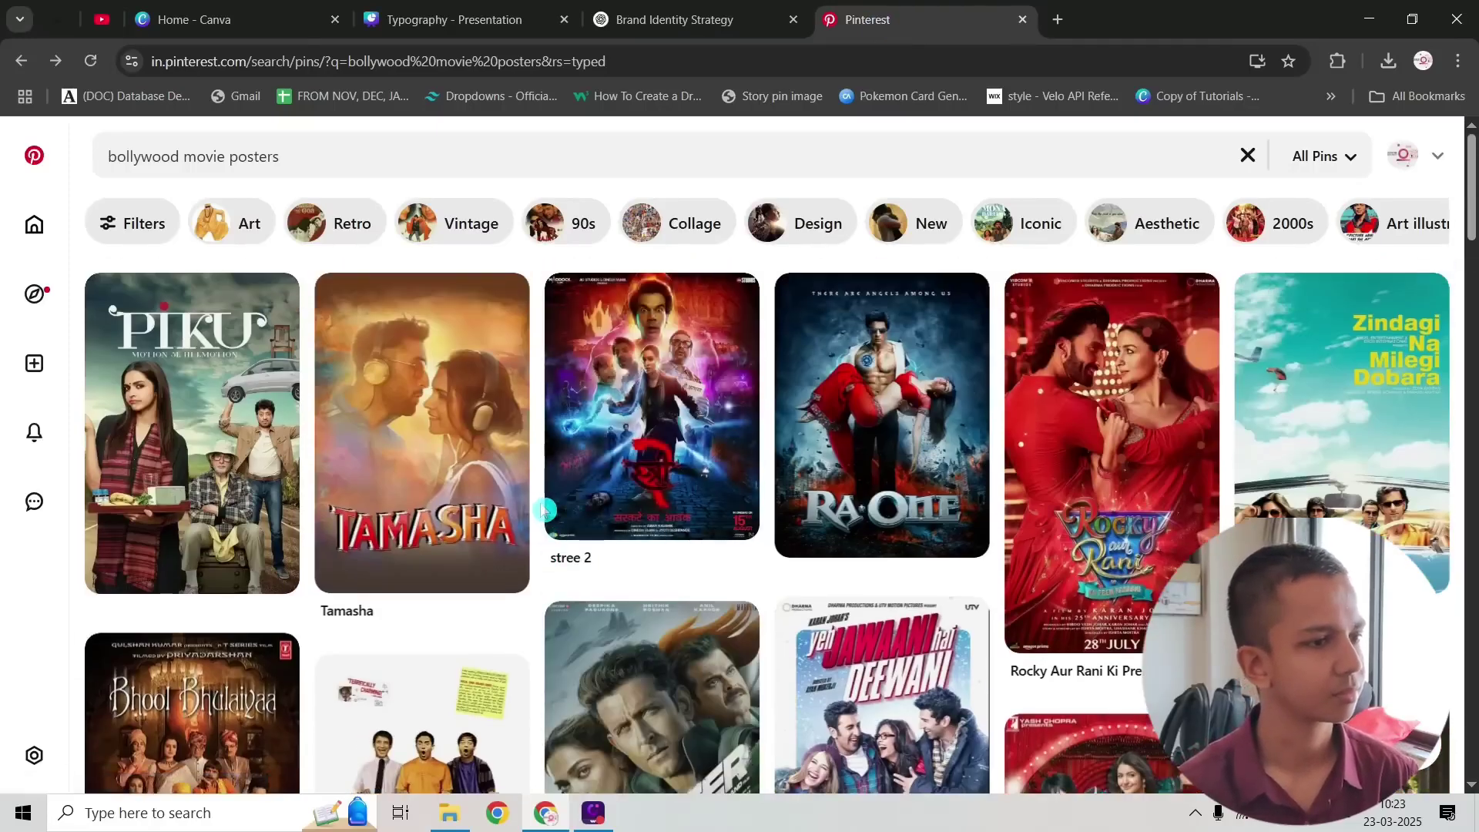
left_click(416, 492)
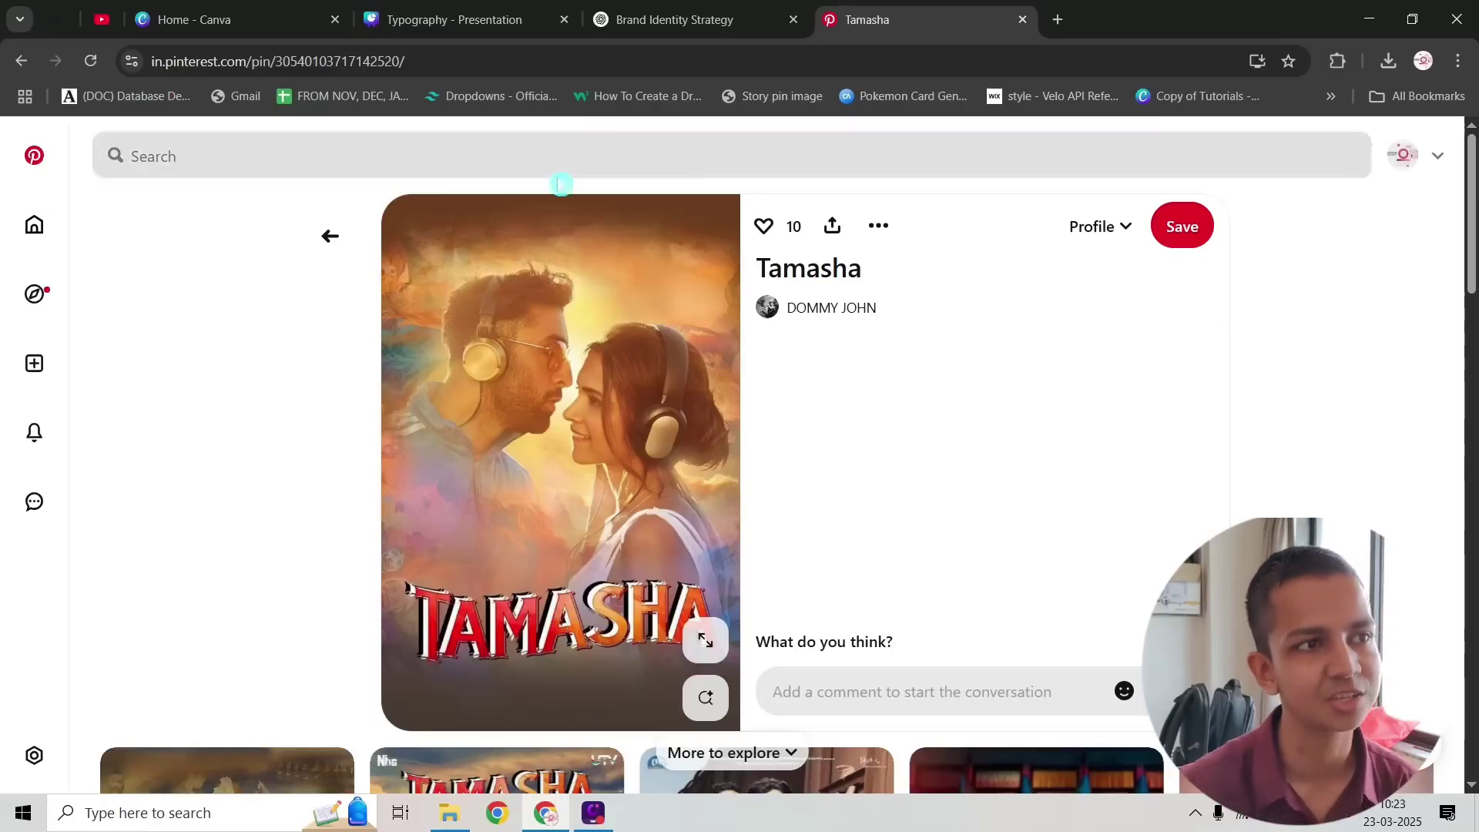
Step: Return to Canva, apply the Shadow effect to the PIKU text, try orange and set the shadow color to red
left_click(454, 19)
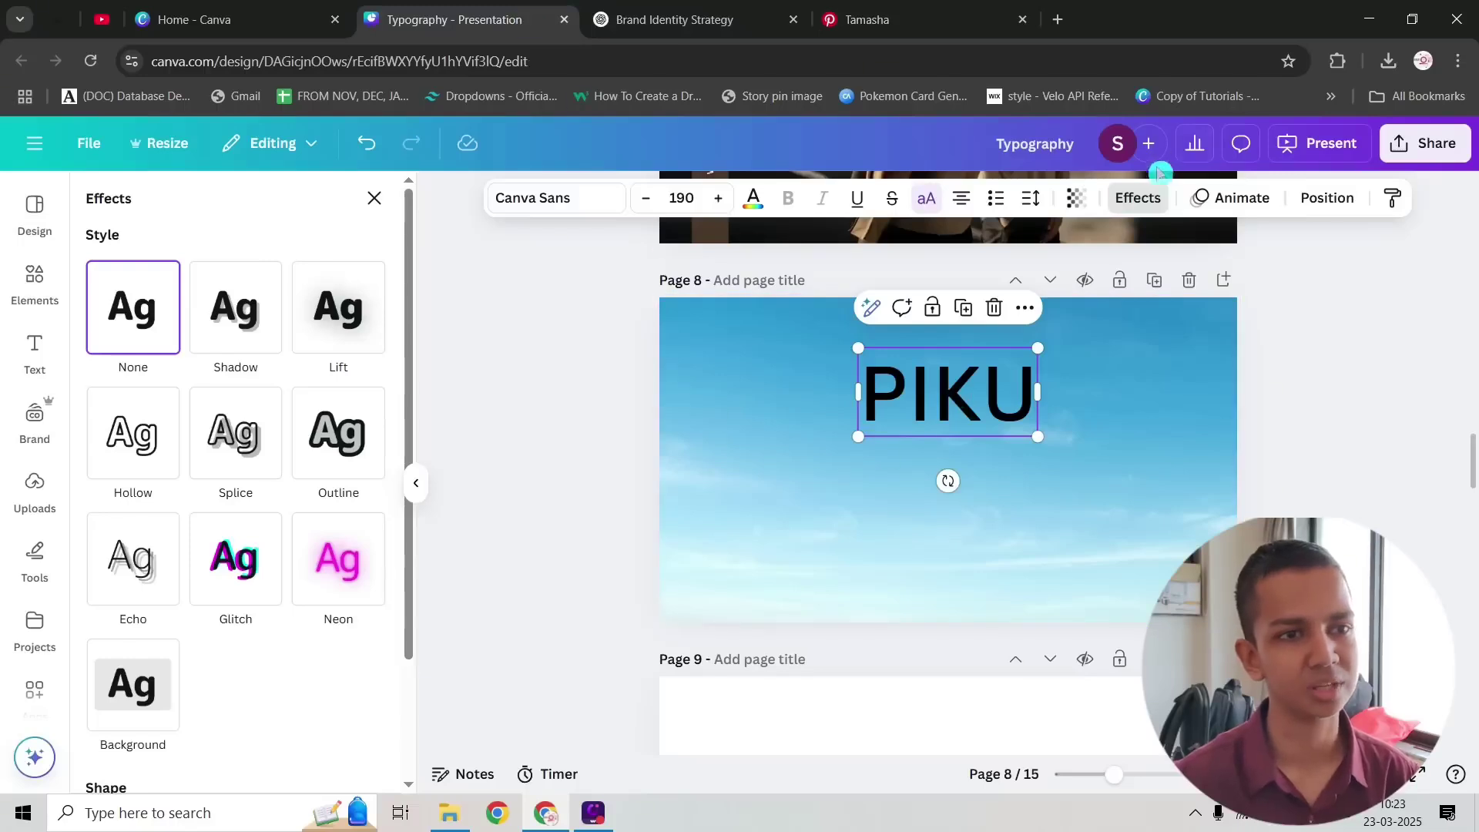
left_click(244, 328)
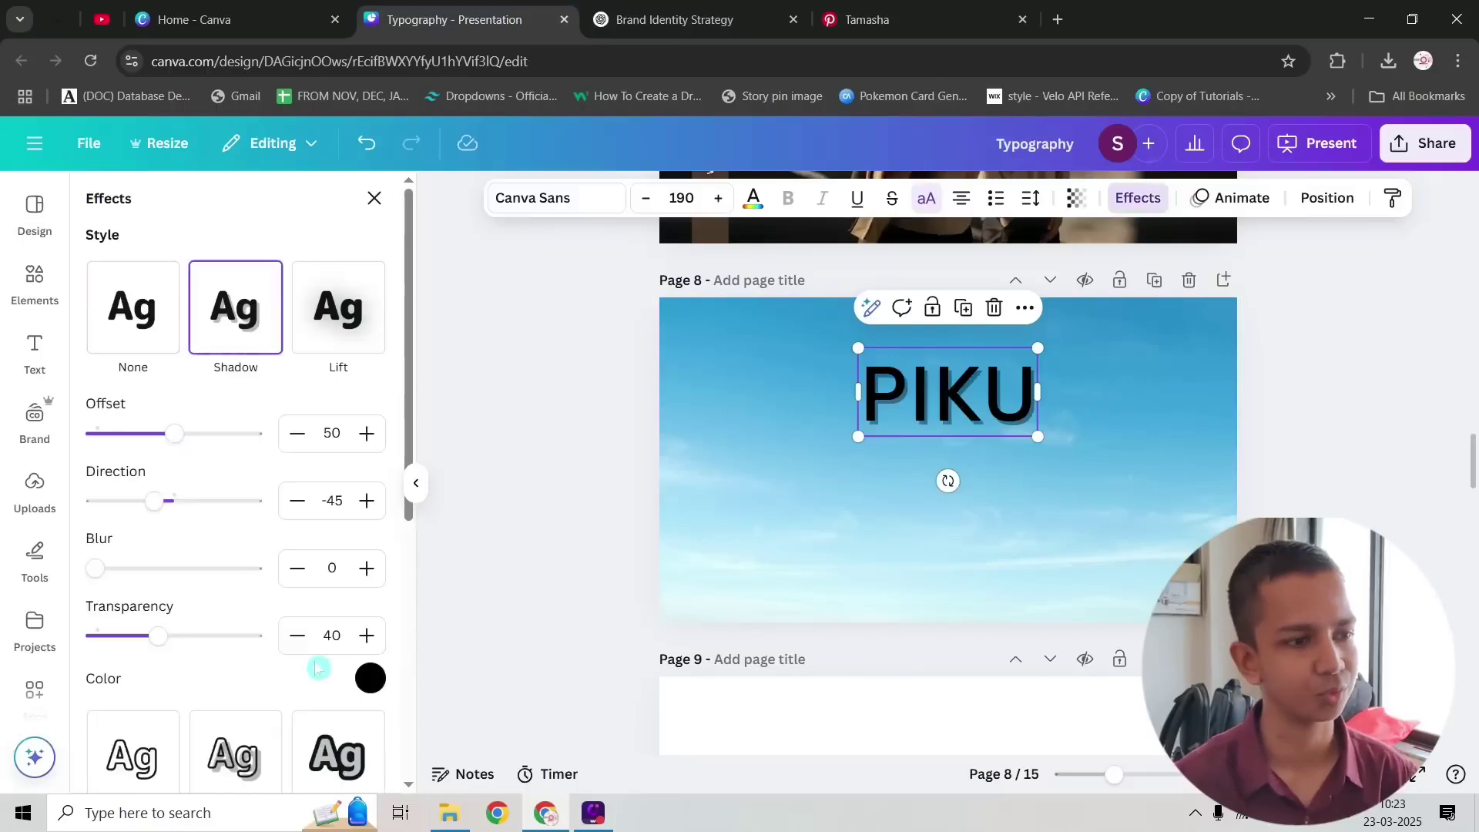
left_click(368, 678)
left_click(239, 515)
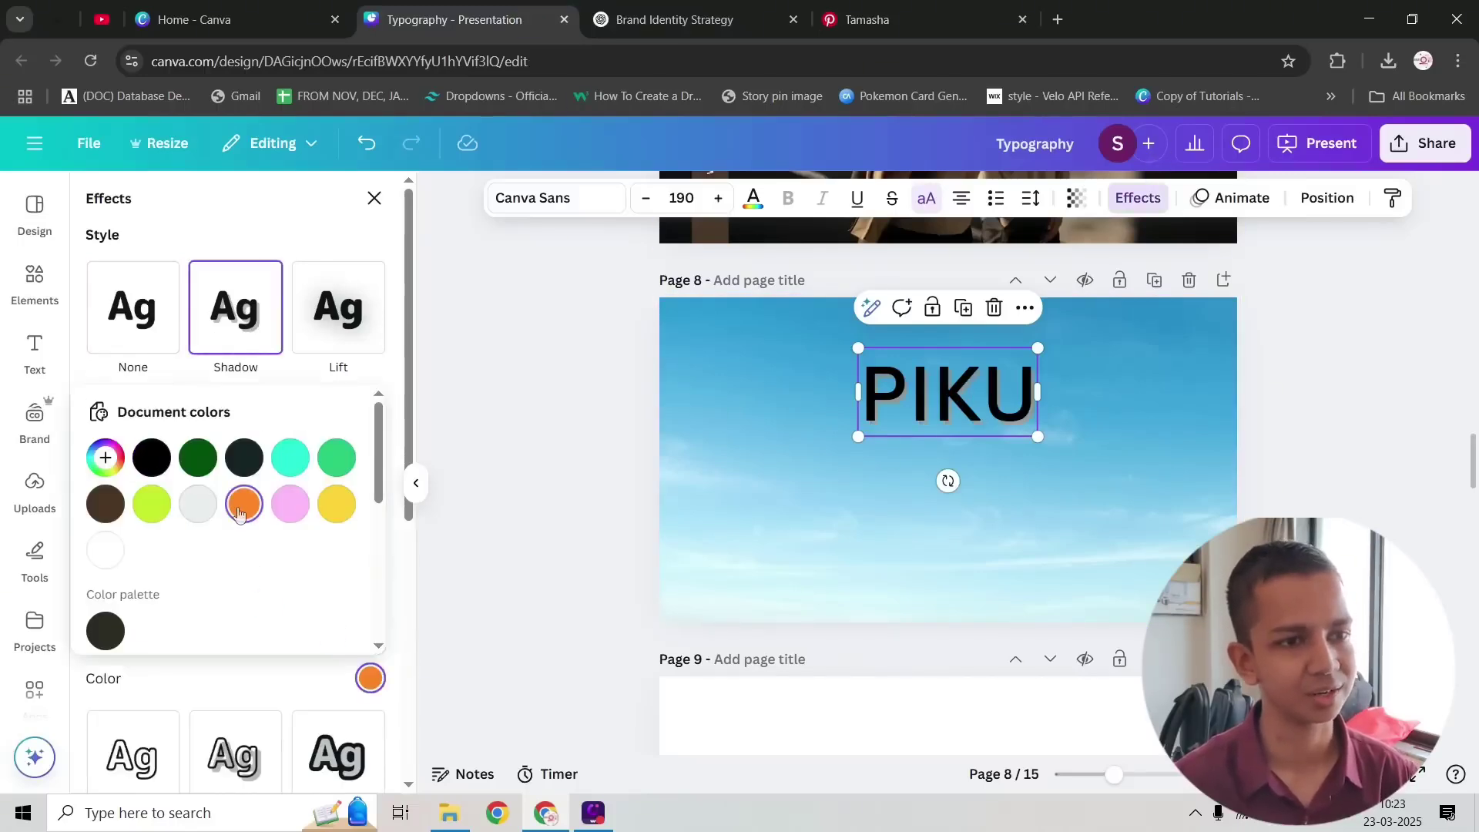
scroll(231, 526, "down", 5)
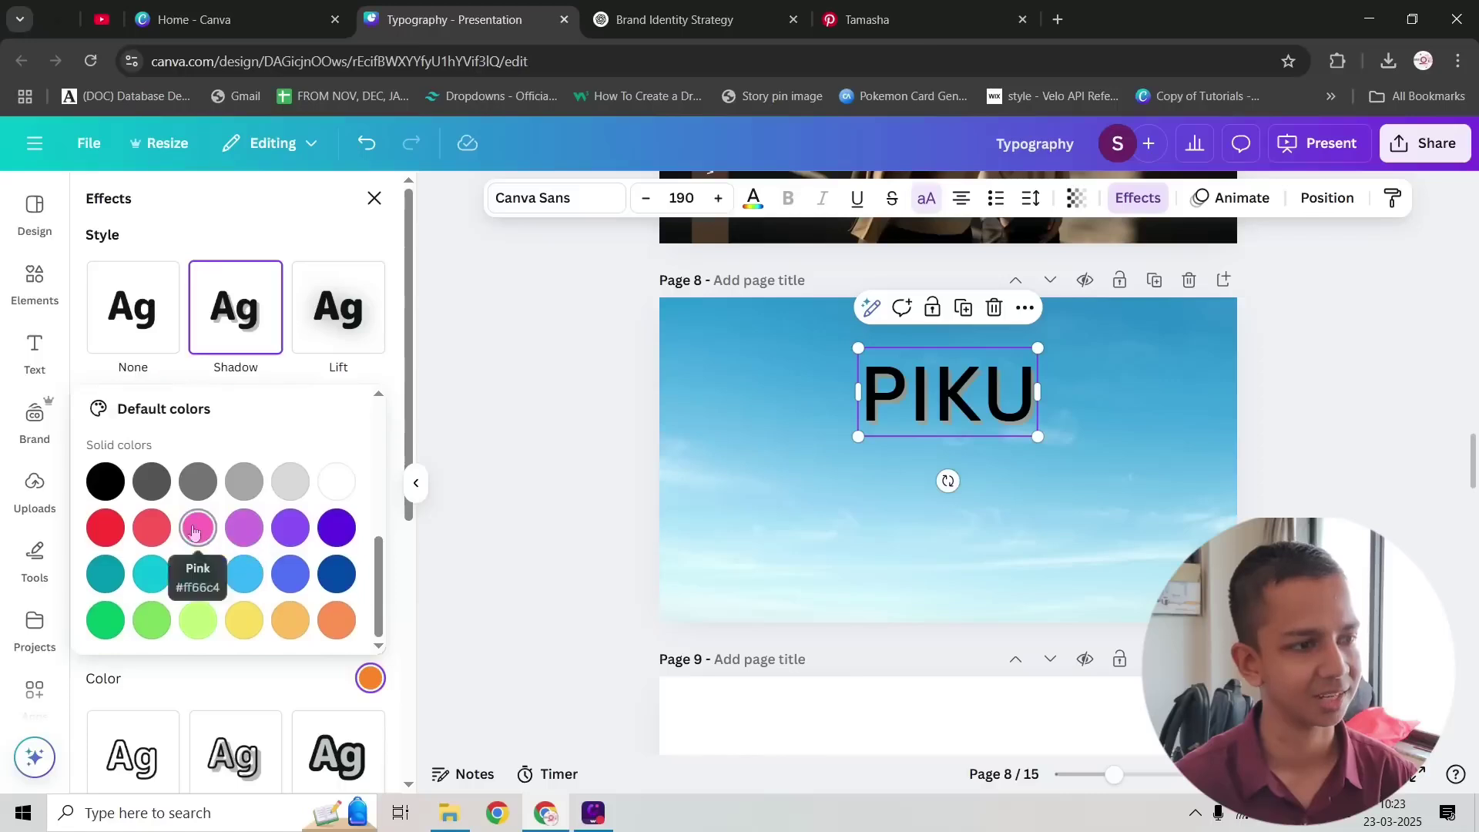
left_click(114, 529)
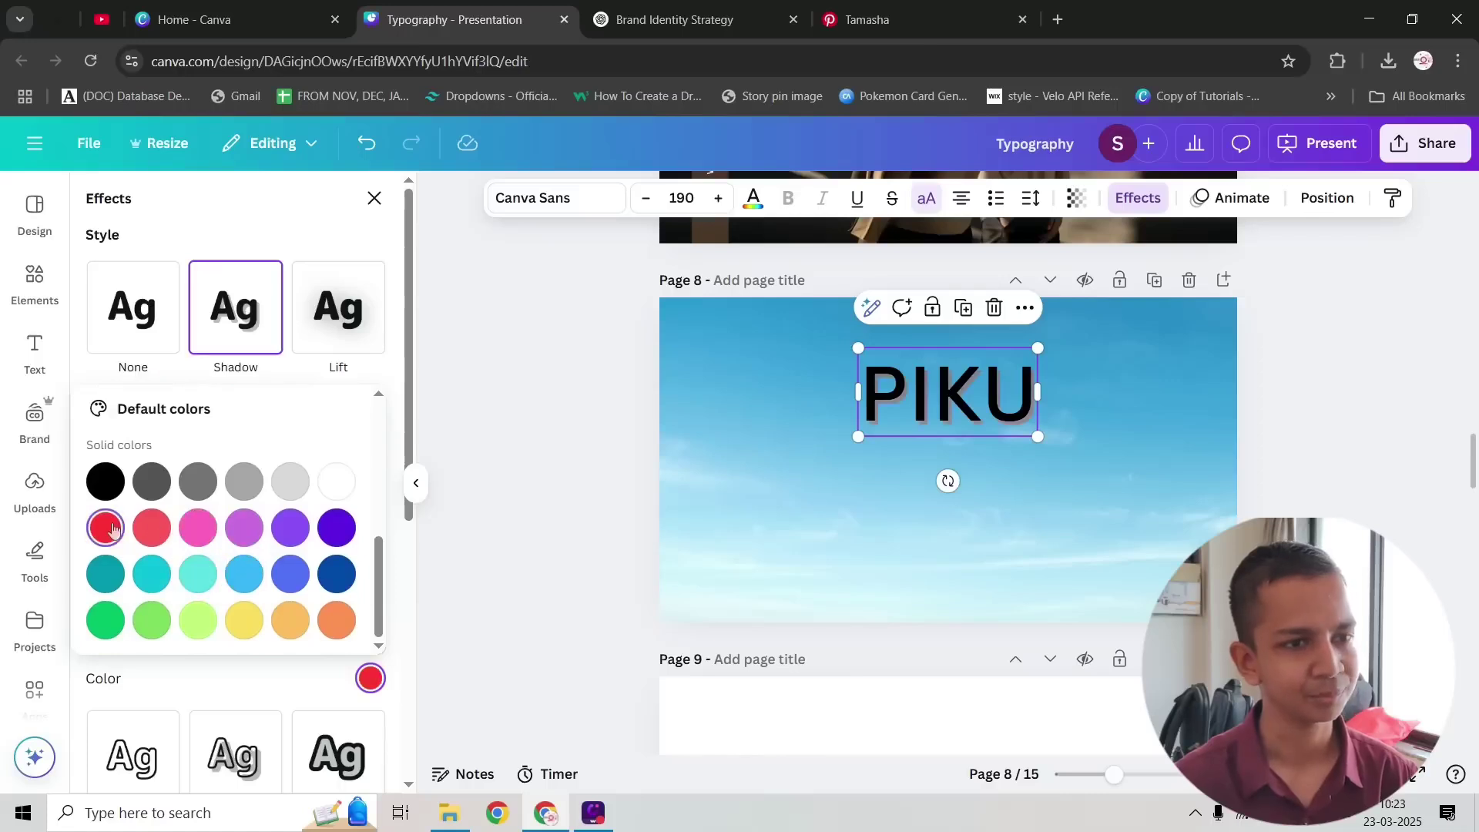
Step: Set the PIKU text shadow's transparency to 87, direction to 130, offset to 31 and blur to 26
left_click(278, 247)
left_click_drag(164, 638, 230, 637)
left_click_drag(158, 506, 235, 543)
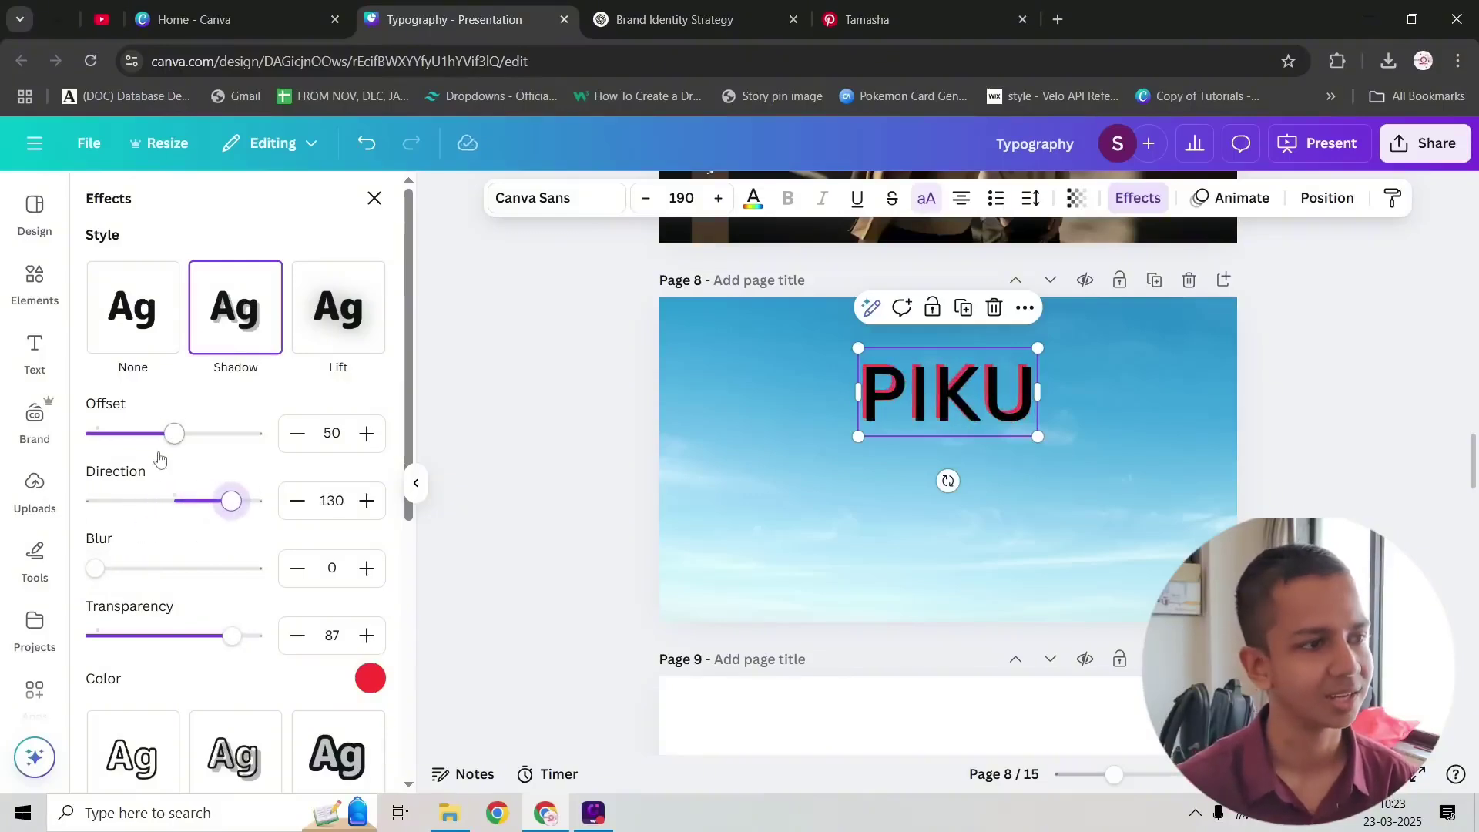
left_click_drag(176, 436, 132, 438)
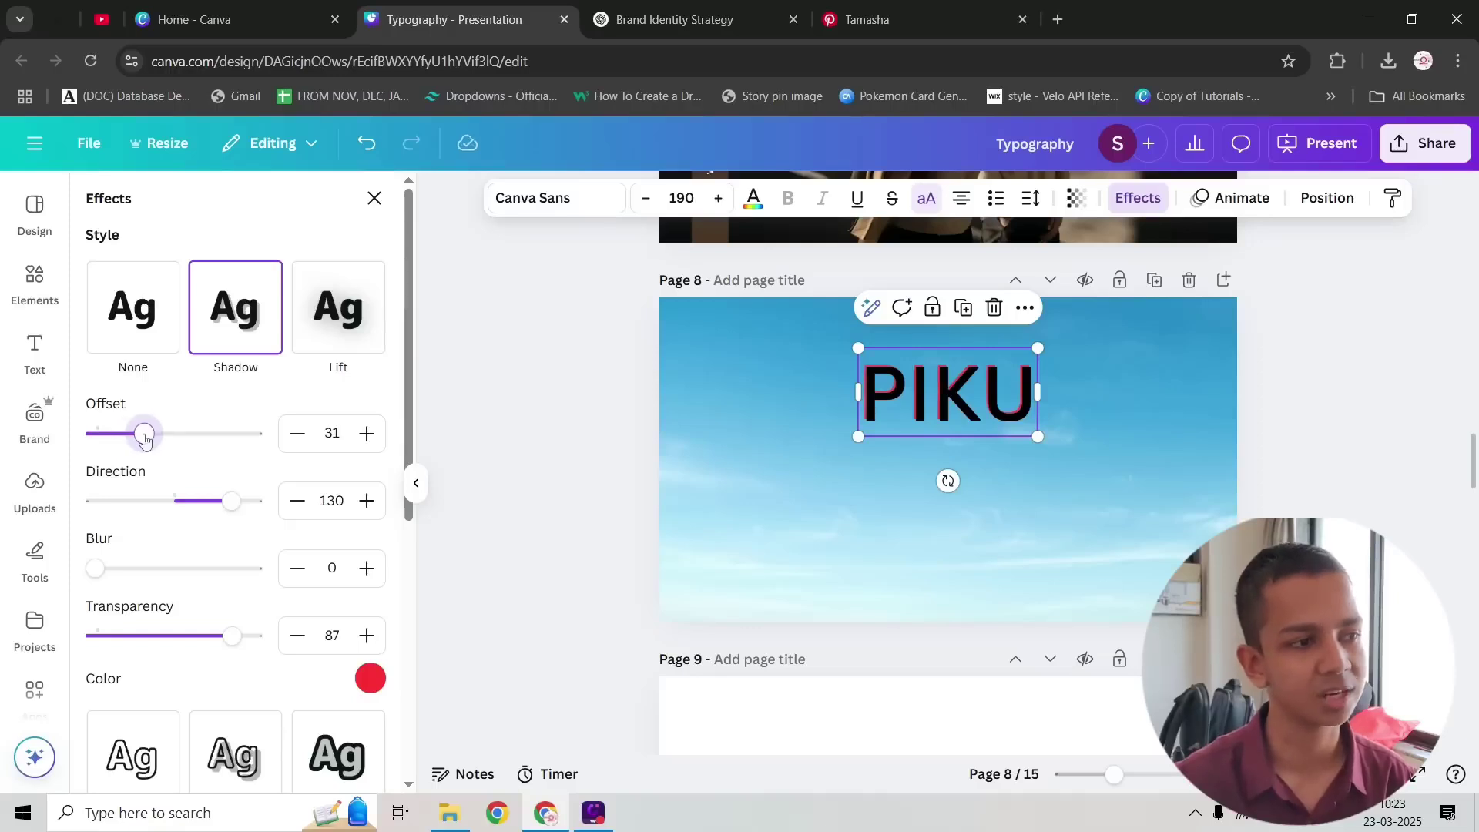
mouse_move(111, 562)
left_mouse_down()
mouse_move(165, 568)
mouse_move(136, 568)
left_mouse_up()
left_click(374, 198)
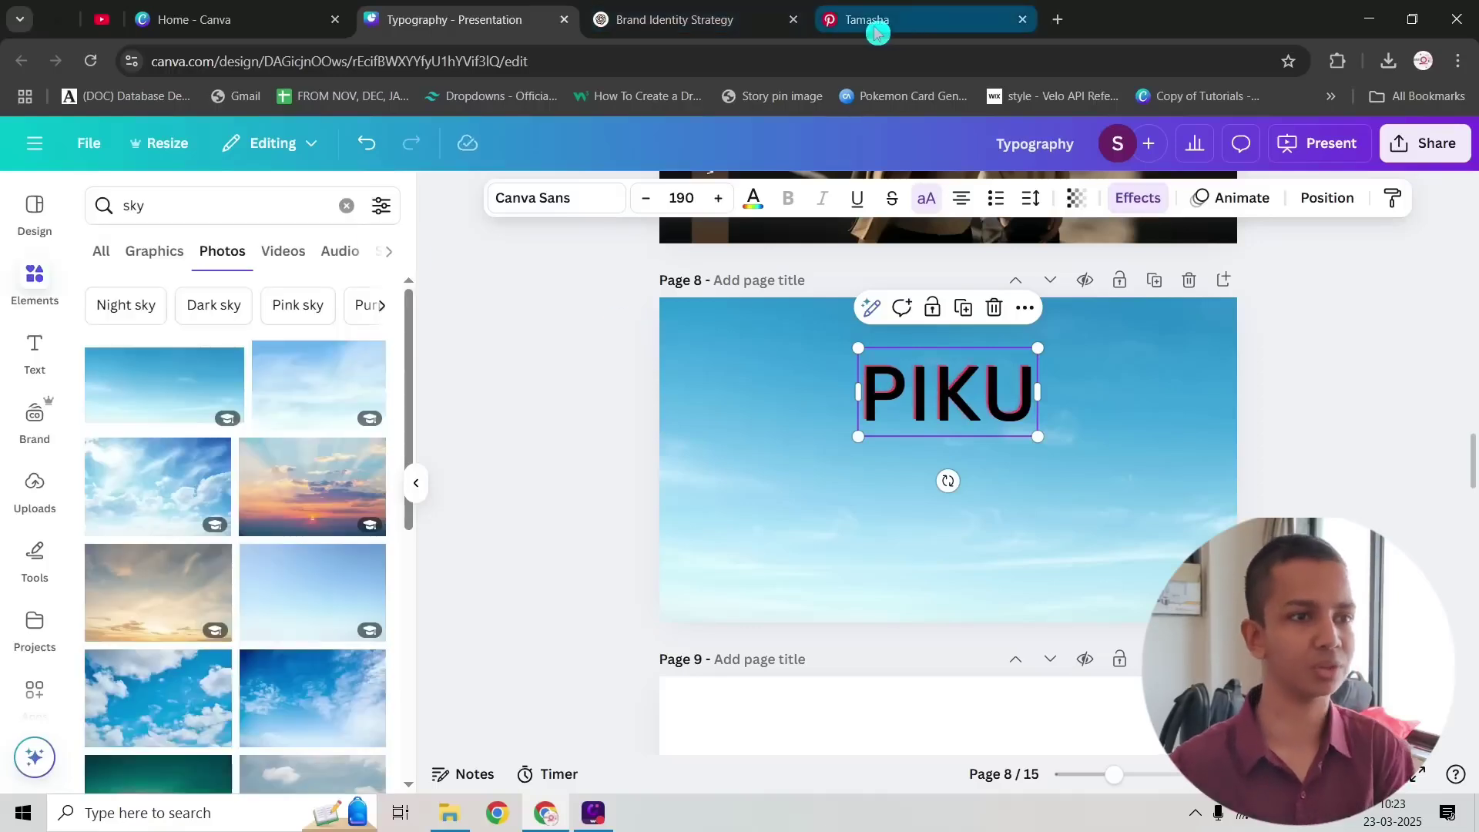
Step: Switch to Pinterest, go back to the poster results and open the Yeh Jawaani Hai Deewani poster
left_click(871, 21)
left_click(328, 236)
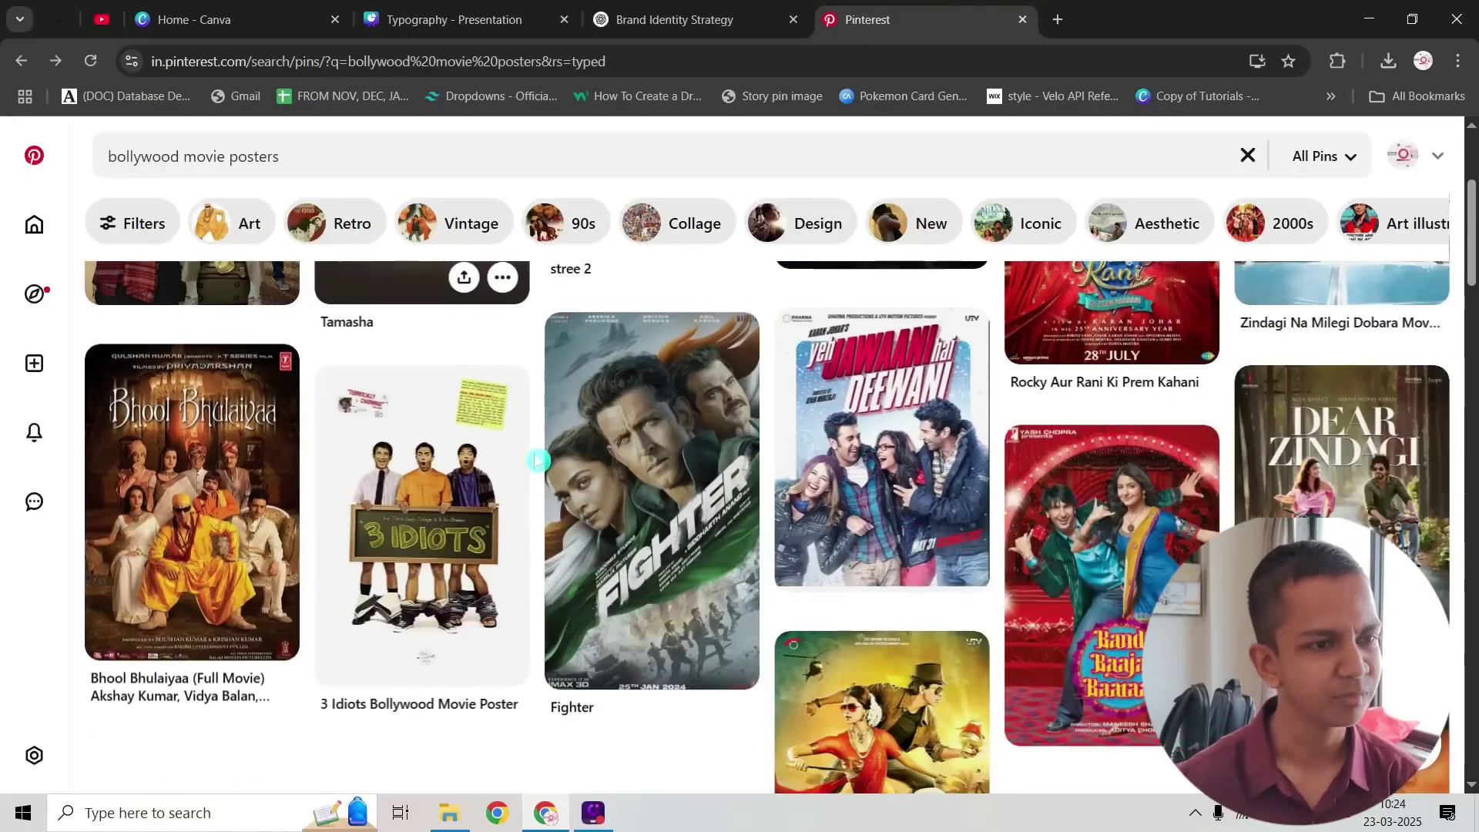
scroll(918, 445, "down", 3)
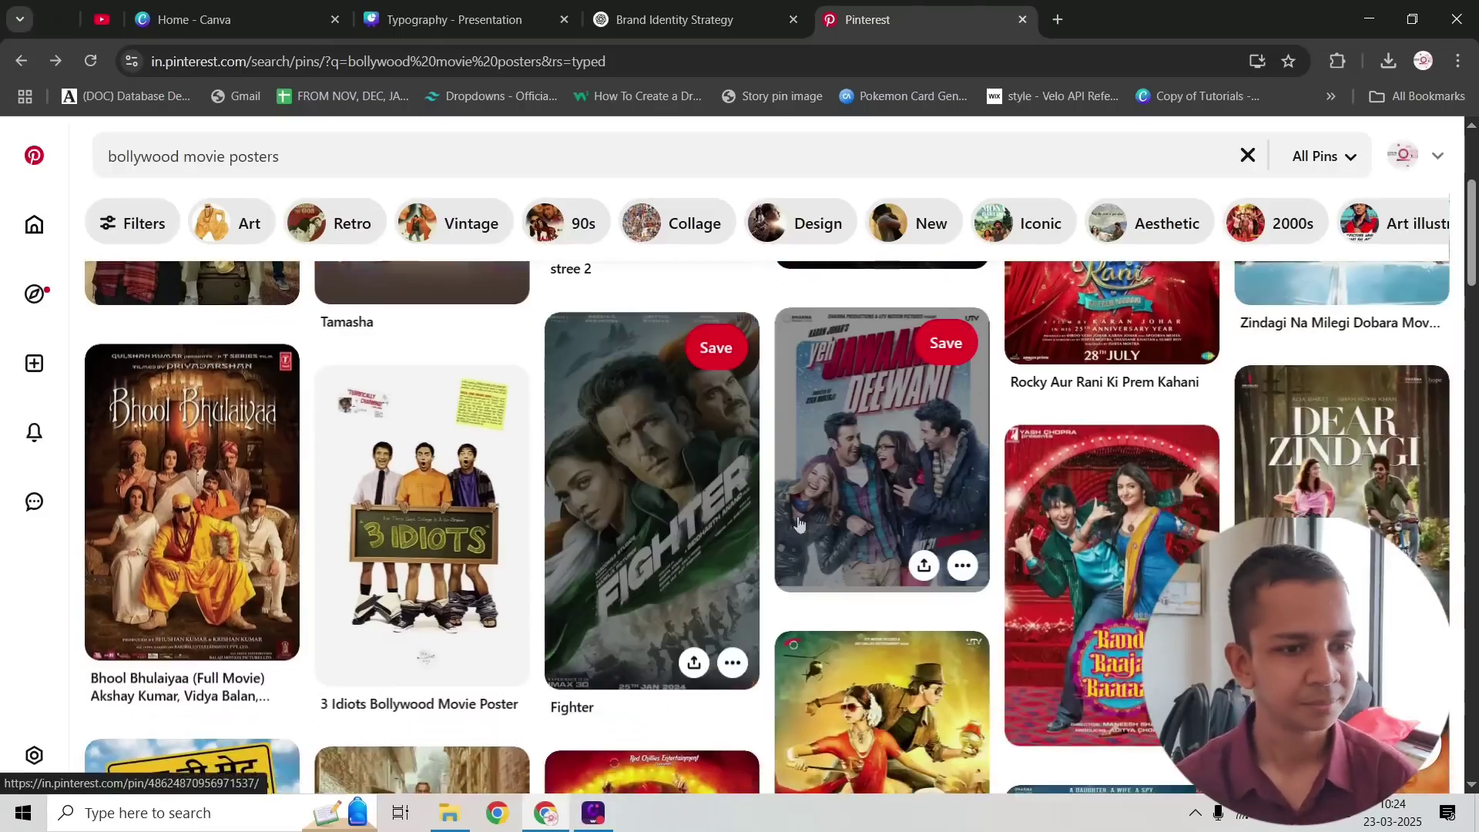
left_click(851, 454)
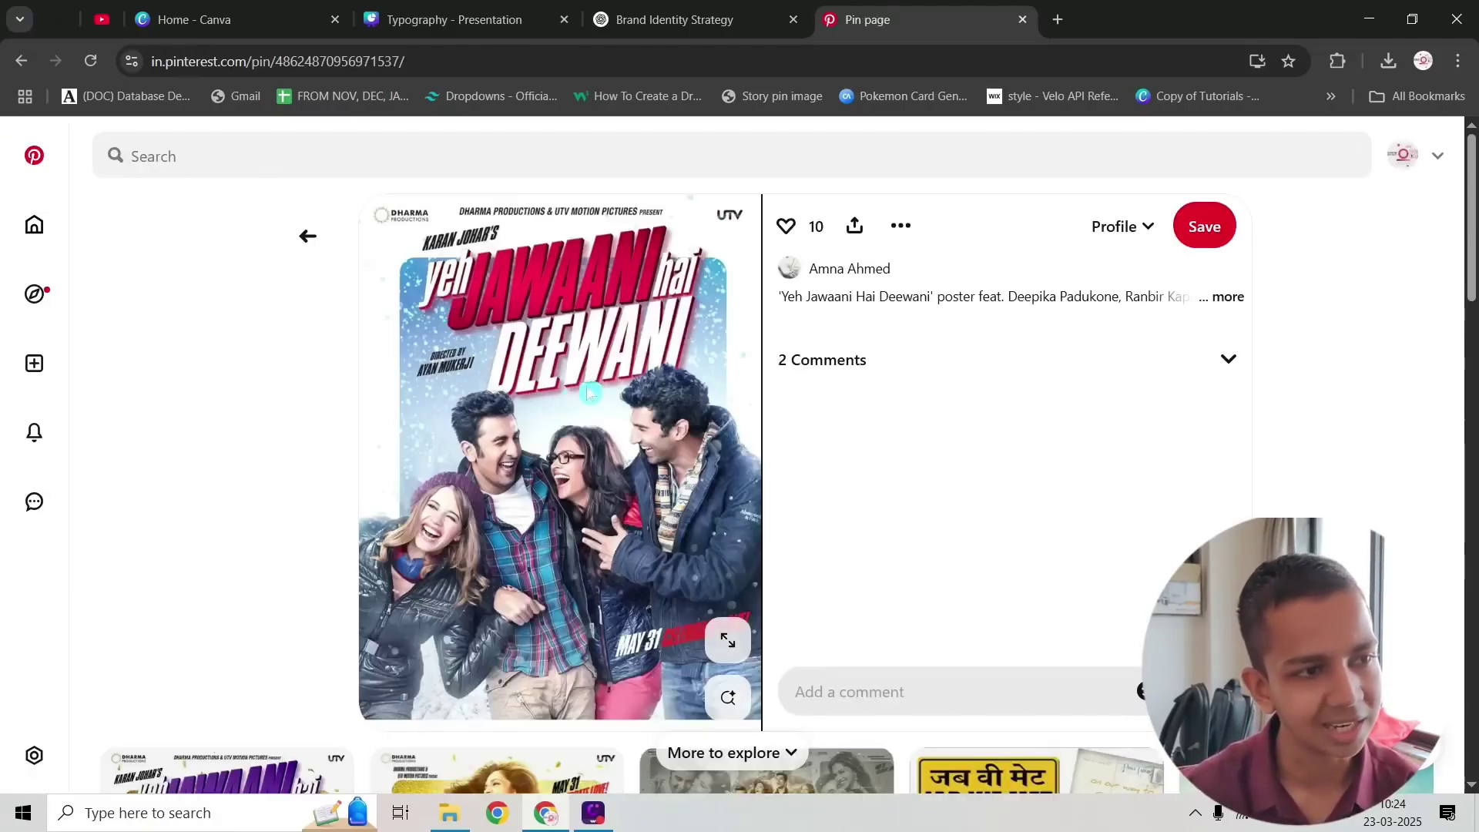
Step: Return to Canva and try the Splice effect on the PIKU text
left_click(502, 23)
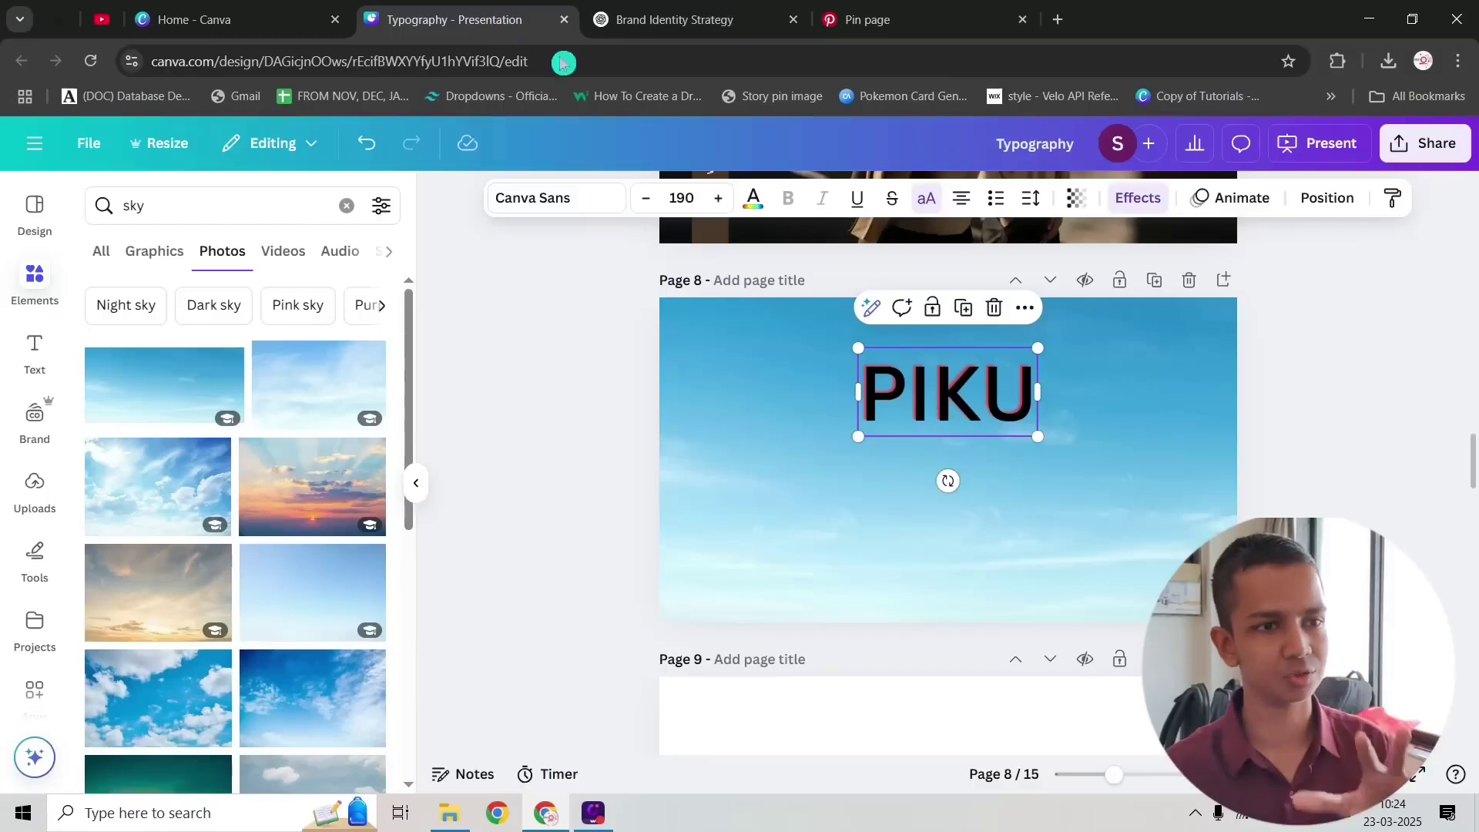
left_click(1134, 199)
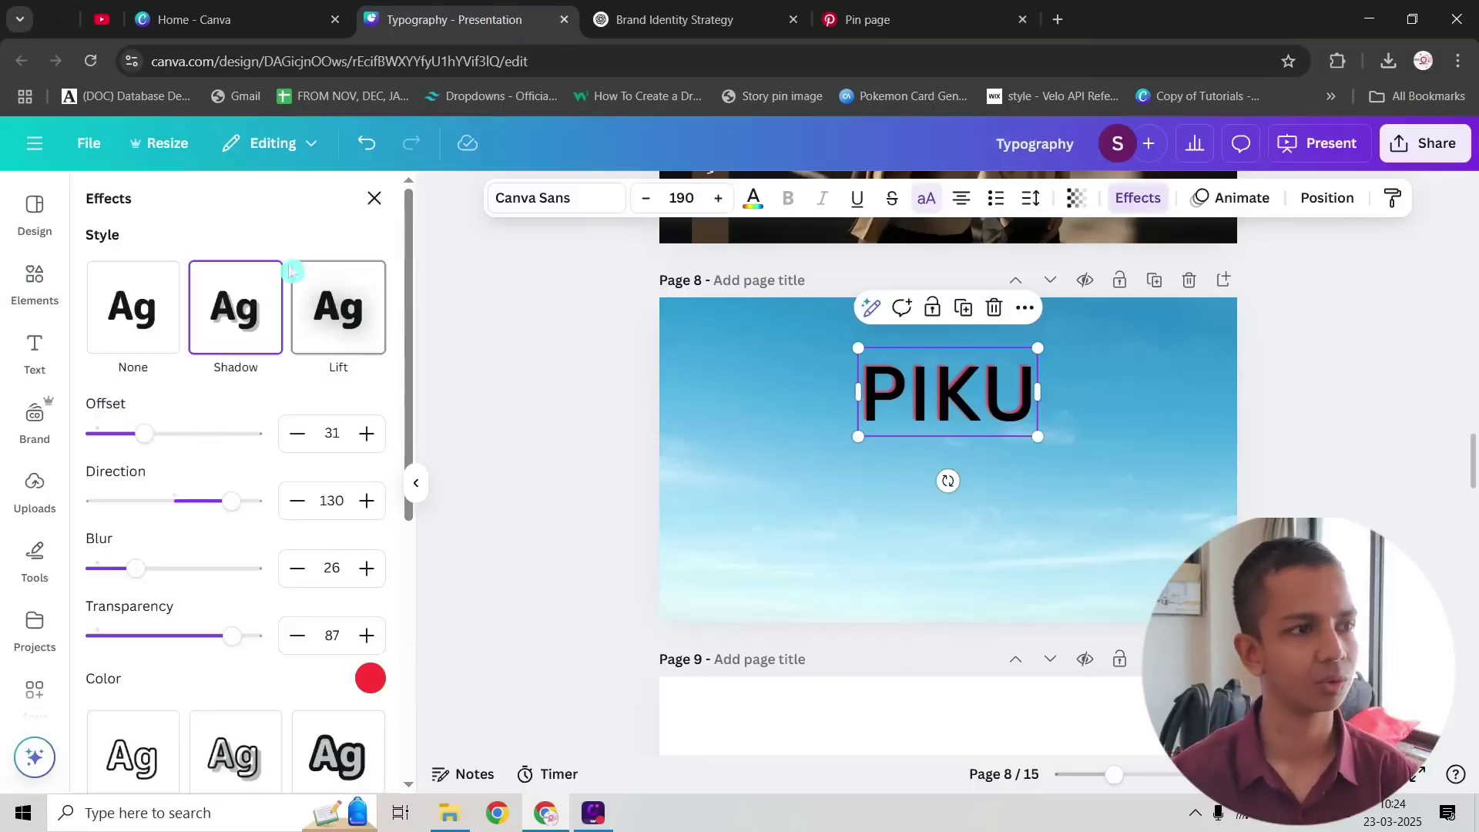
scroll(281, 339, "down", 3)
left_click(248, 571)
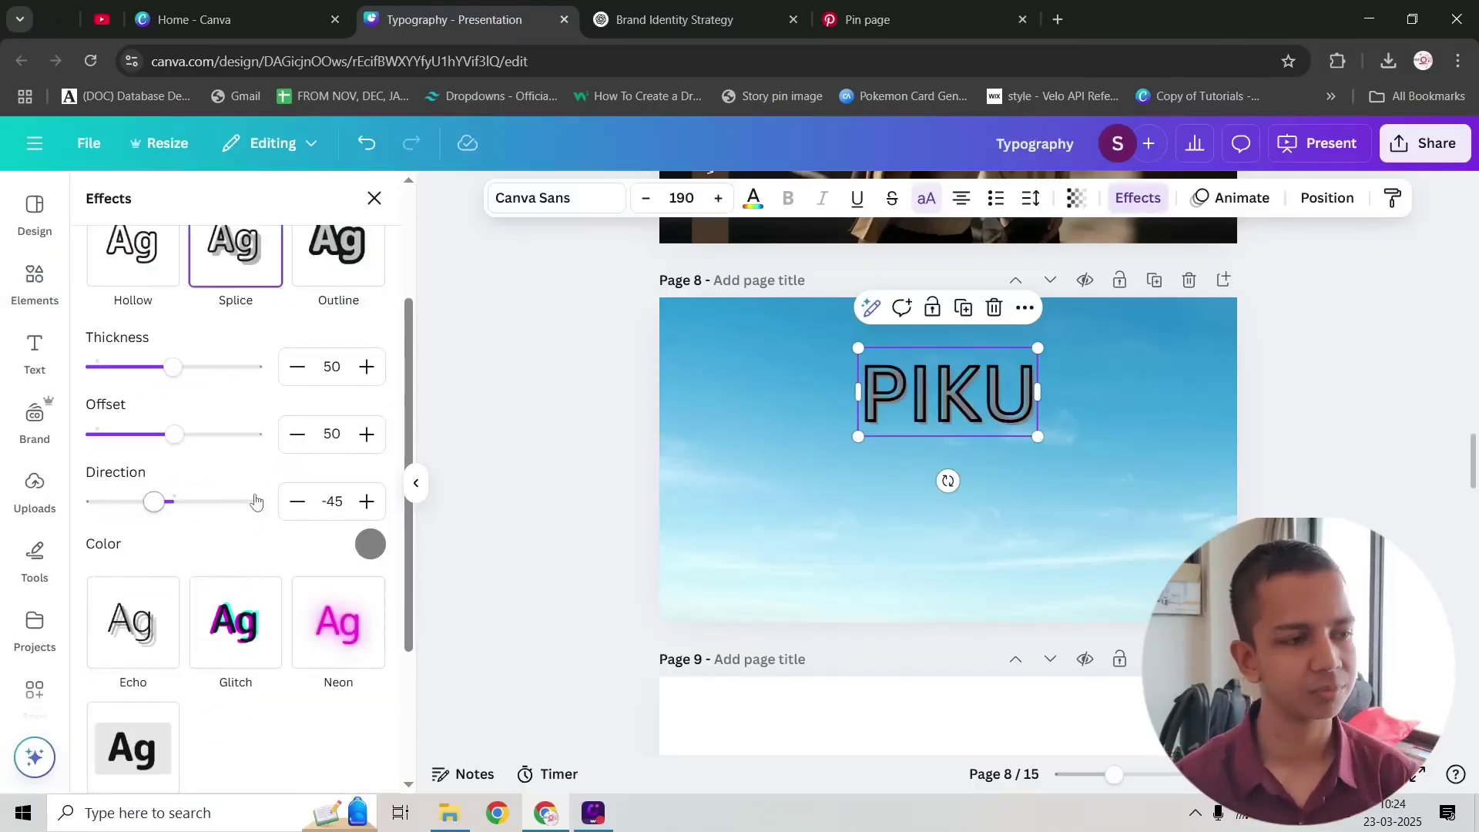
Step: Try the Echo effect on the PIKU text in orange and set its color back to black
scroll(255, 501, "down", 3)
left_click(134, 453)
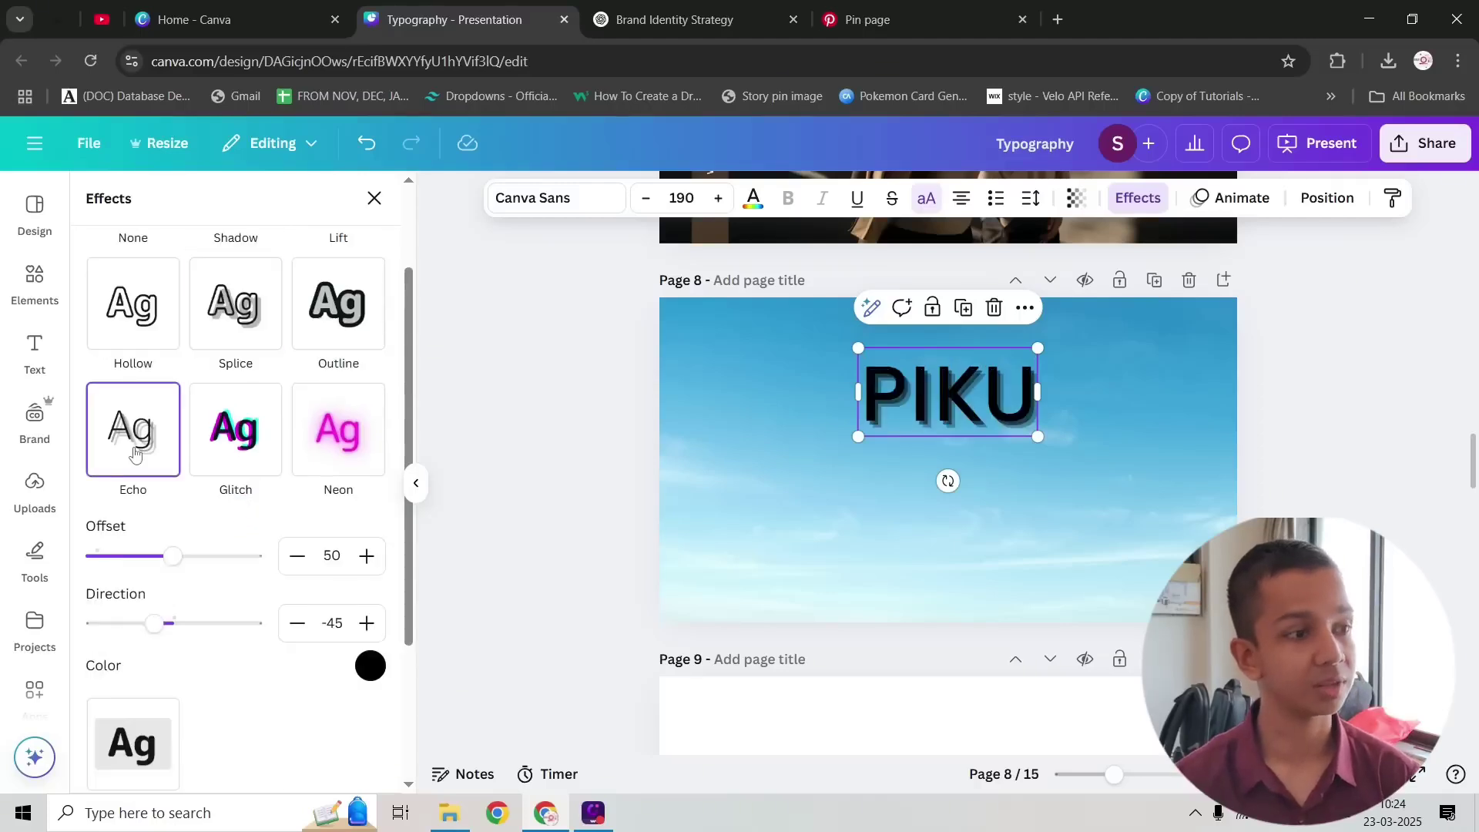
left_click(370, 665)
left_click(241, 497)
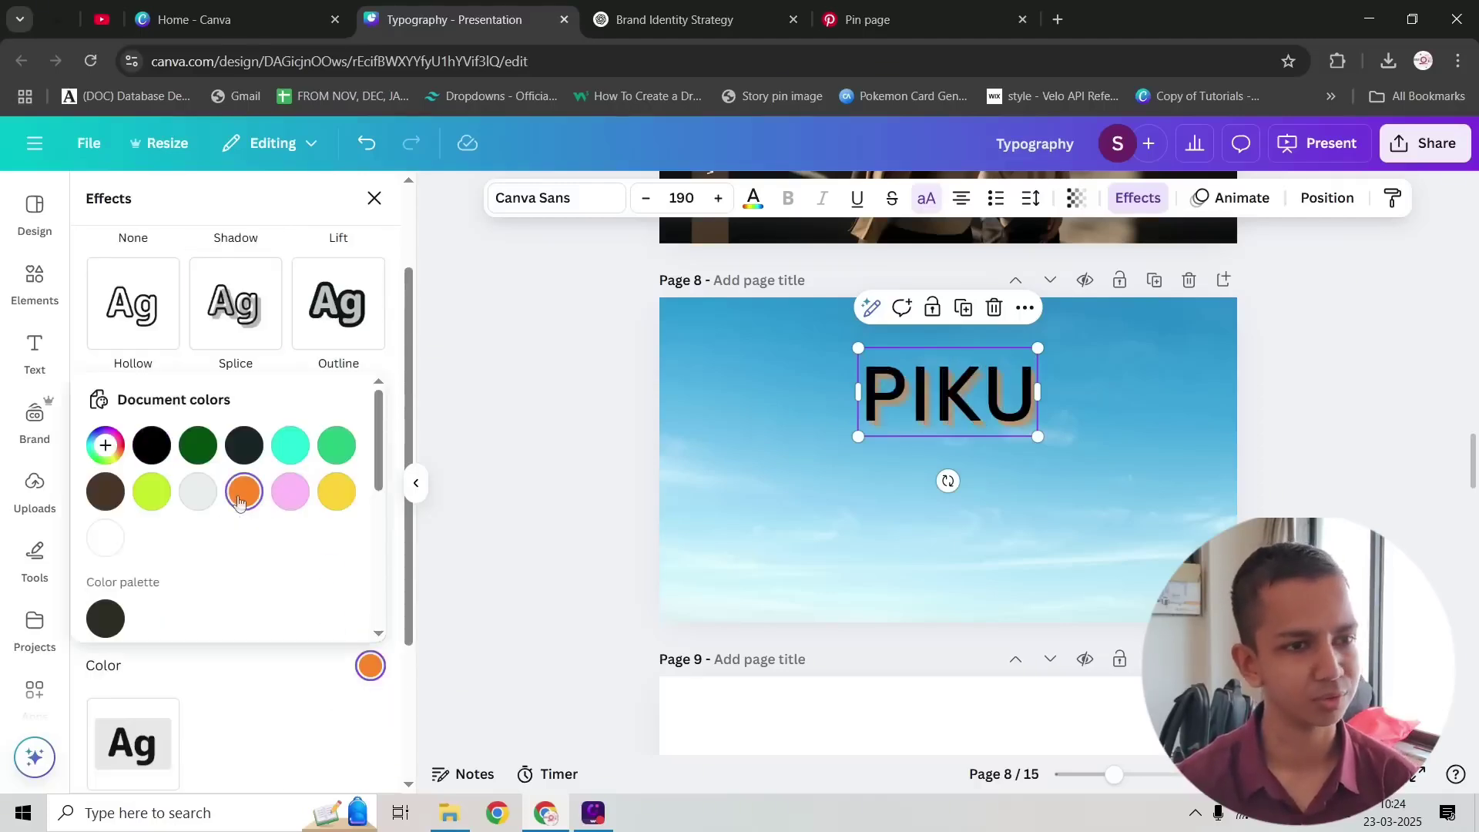
left_click(162, 457)
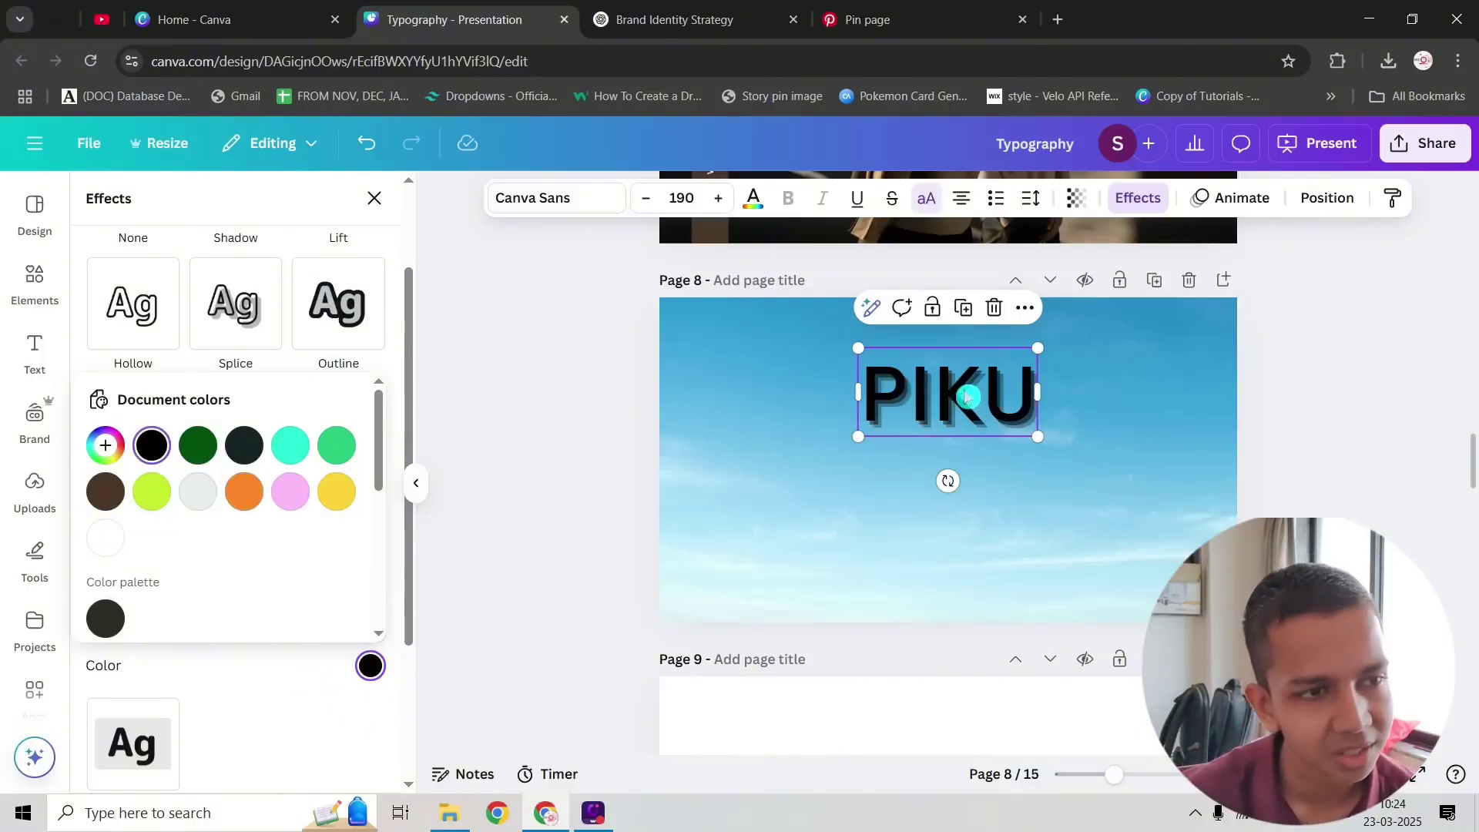
left_click(271, 674)
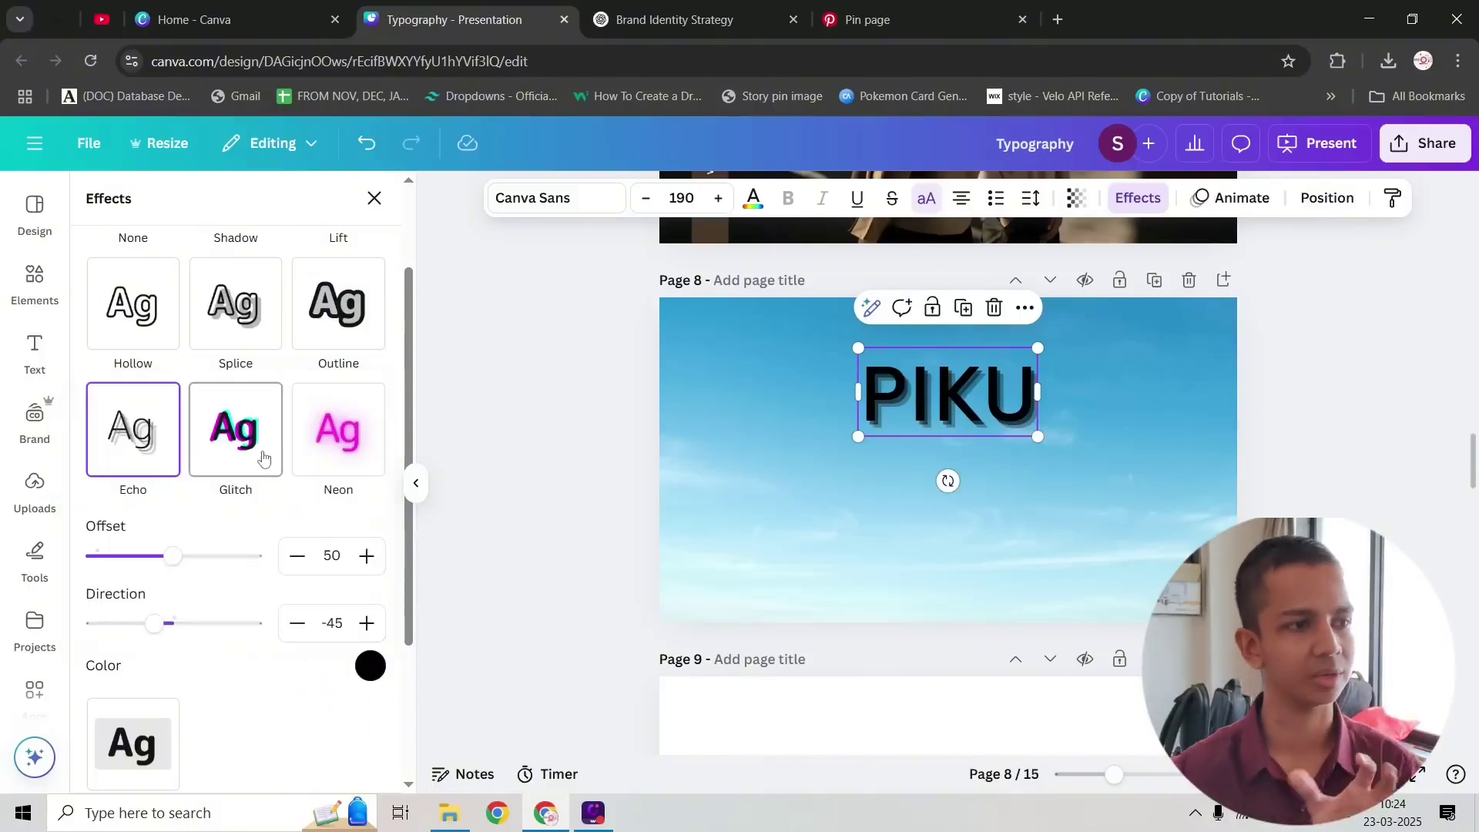
scroll(290, 456, "up", 1)
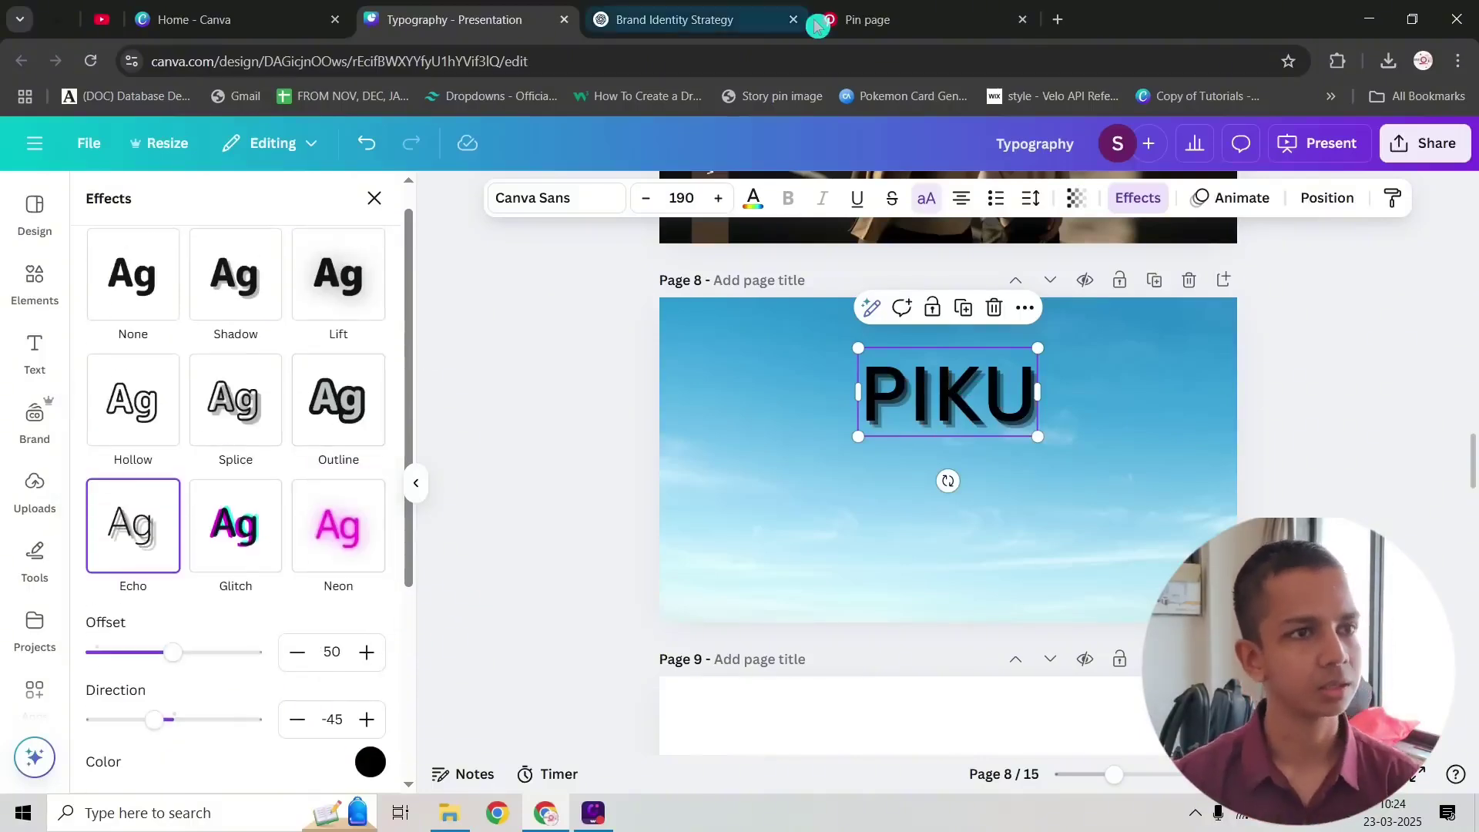
Step: Switch to Pinterest, go back to the poster results and open the Chennai Express poster to study its outlined title
left_click(886, 20)
scroll(362, 362, "down", 4)
scroll(353, 304, "up", 4)
left_click(307, 235)
scroll(863, 469, "down", 5)
left_click(865, 472)
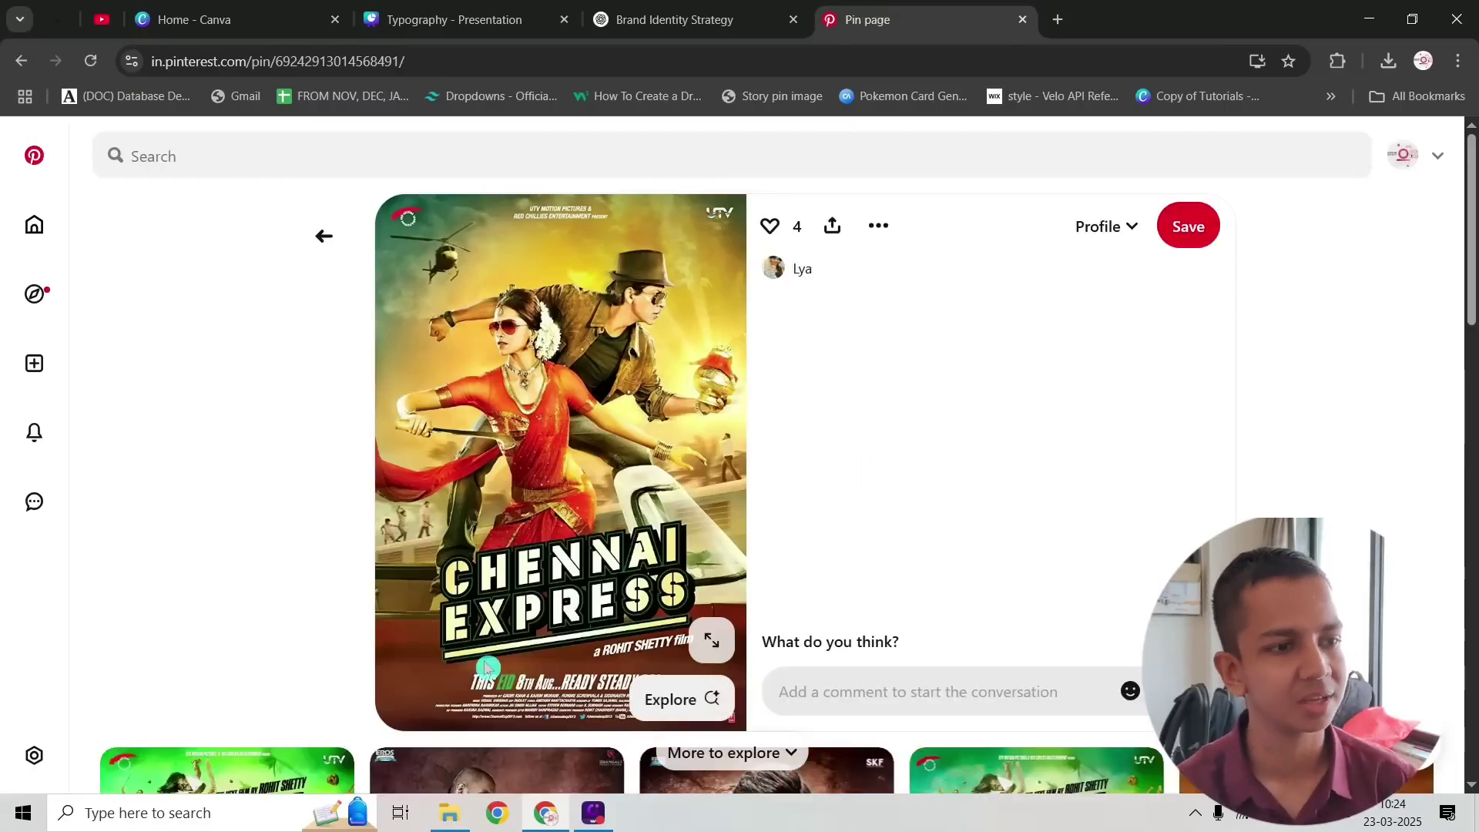
Step: Return to Canva and apply the Outline effect to the PIKU text
left_click(702, 20)
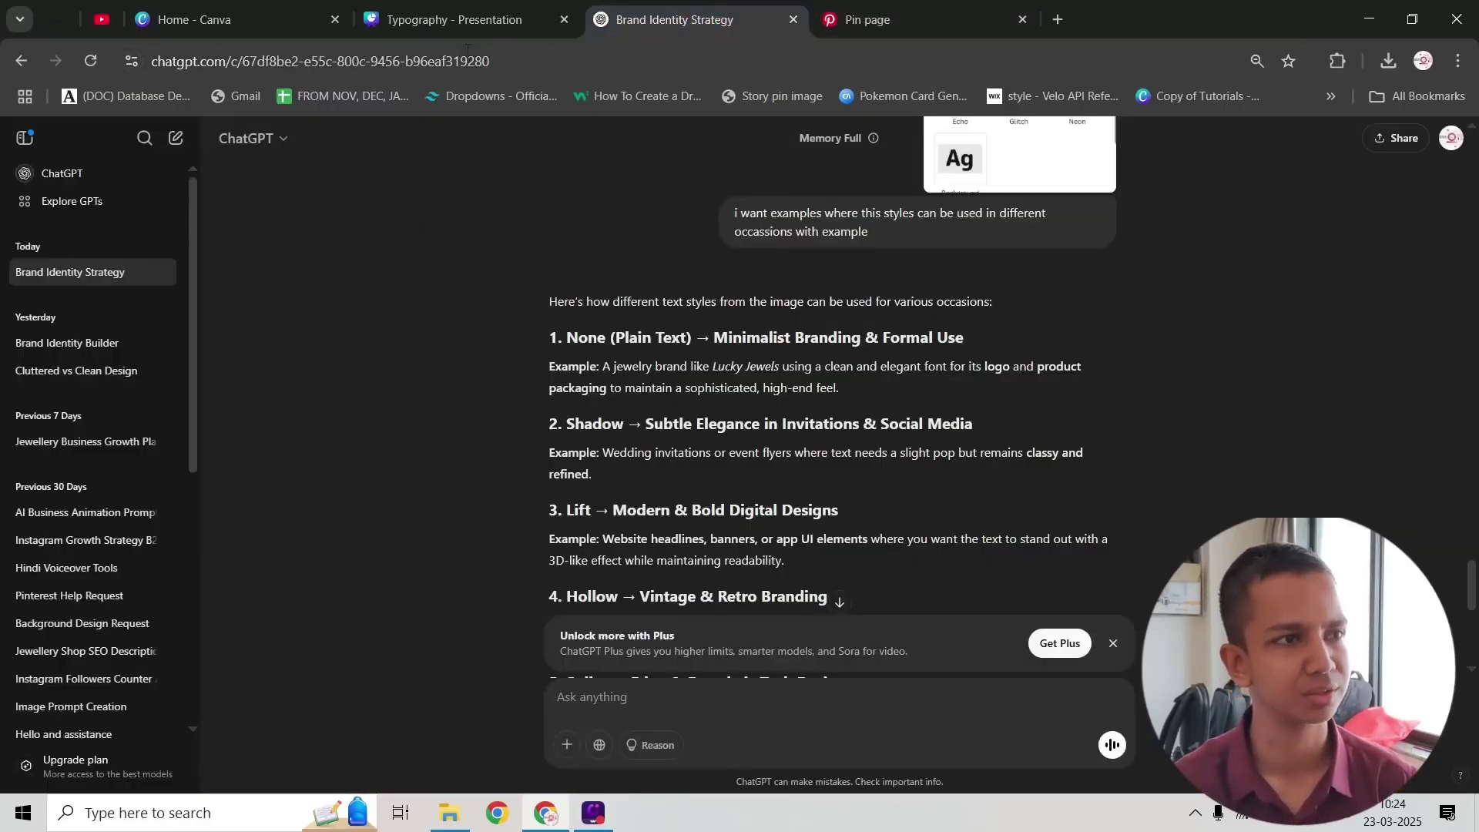
left_click(454, 20)
left_click(325, 408)
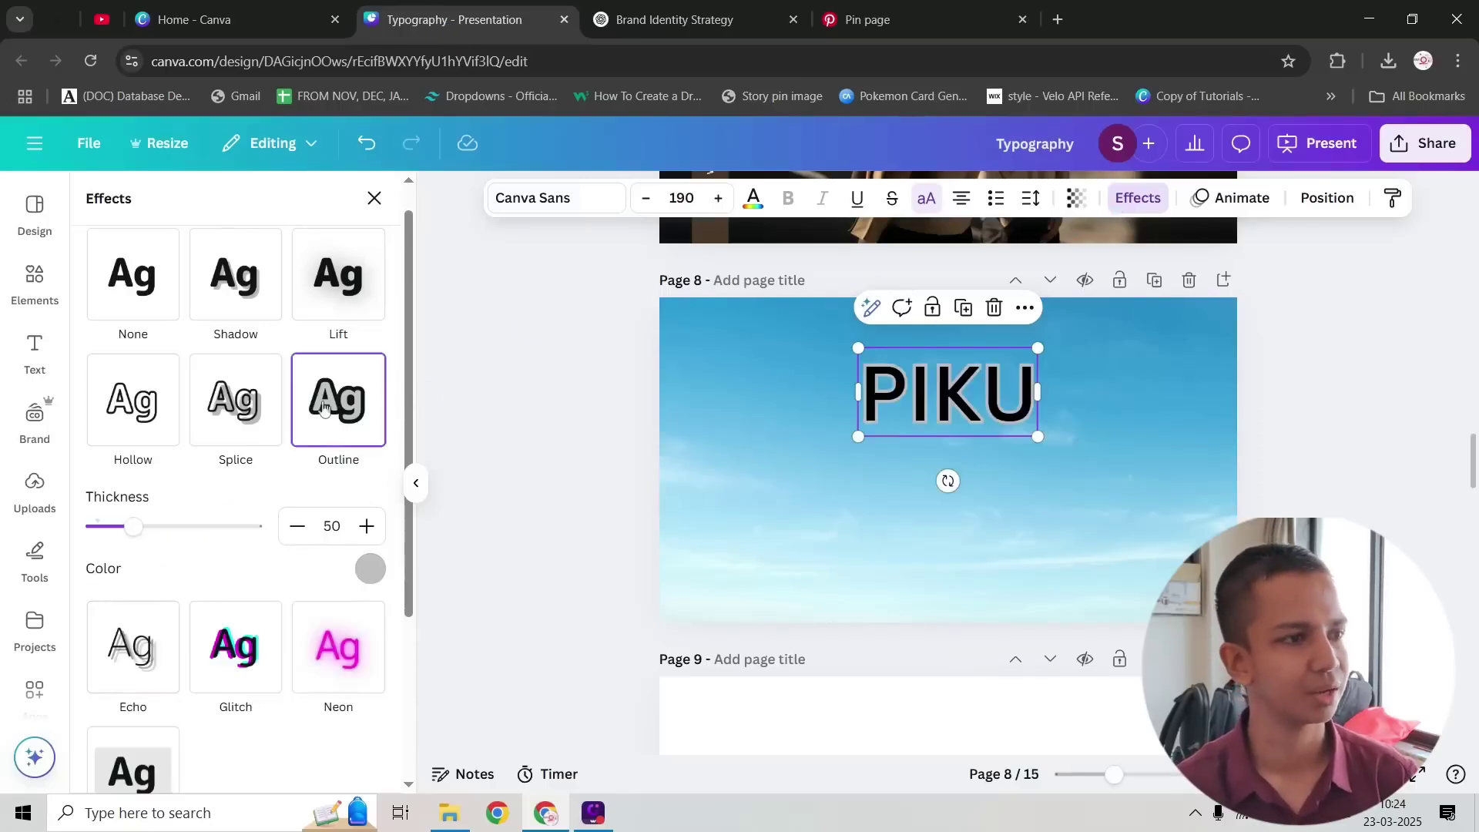
scroll(327, 401, "down", 2)
scroll(362, 486, "up", 1)
Step: Set the PIKU text outline's thickness to 45 and its color to yellow
left_click(371, 472)
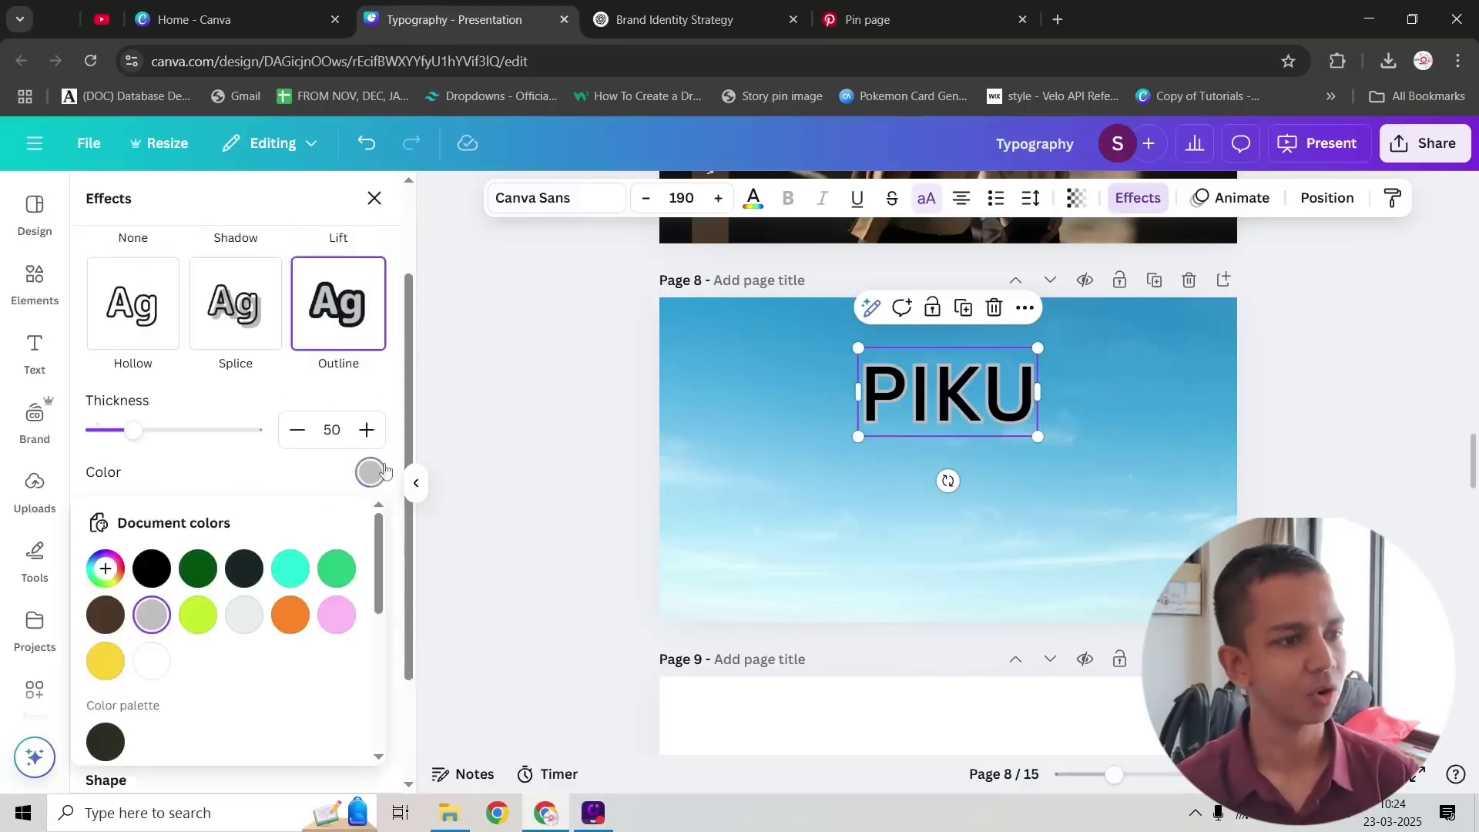
left_click(243, 569)
mouse_move(134, 430)
left_mouse_down()
mouse_move(216, 439)
mouse_move(134, 436)
left_mouse_up()
left_click(370, 471)
left_click(336, 613)
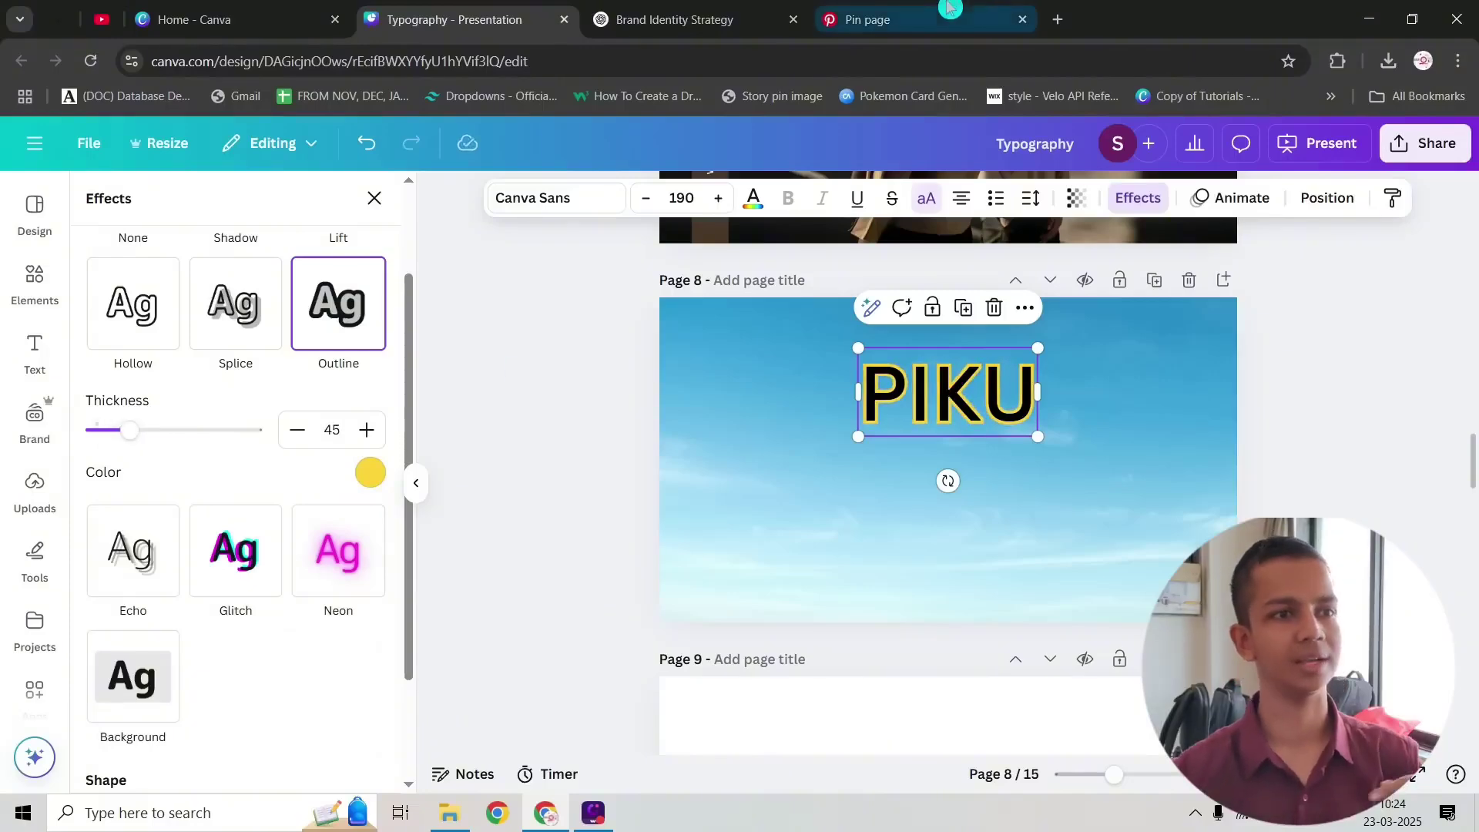
Step: Switch to Pinterest, browse the bollywood movie poster results, view the Jab We Met poster and go back to the results
left_click(867, 19)
left_click(324, 235)
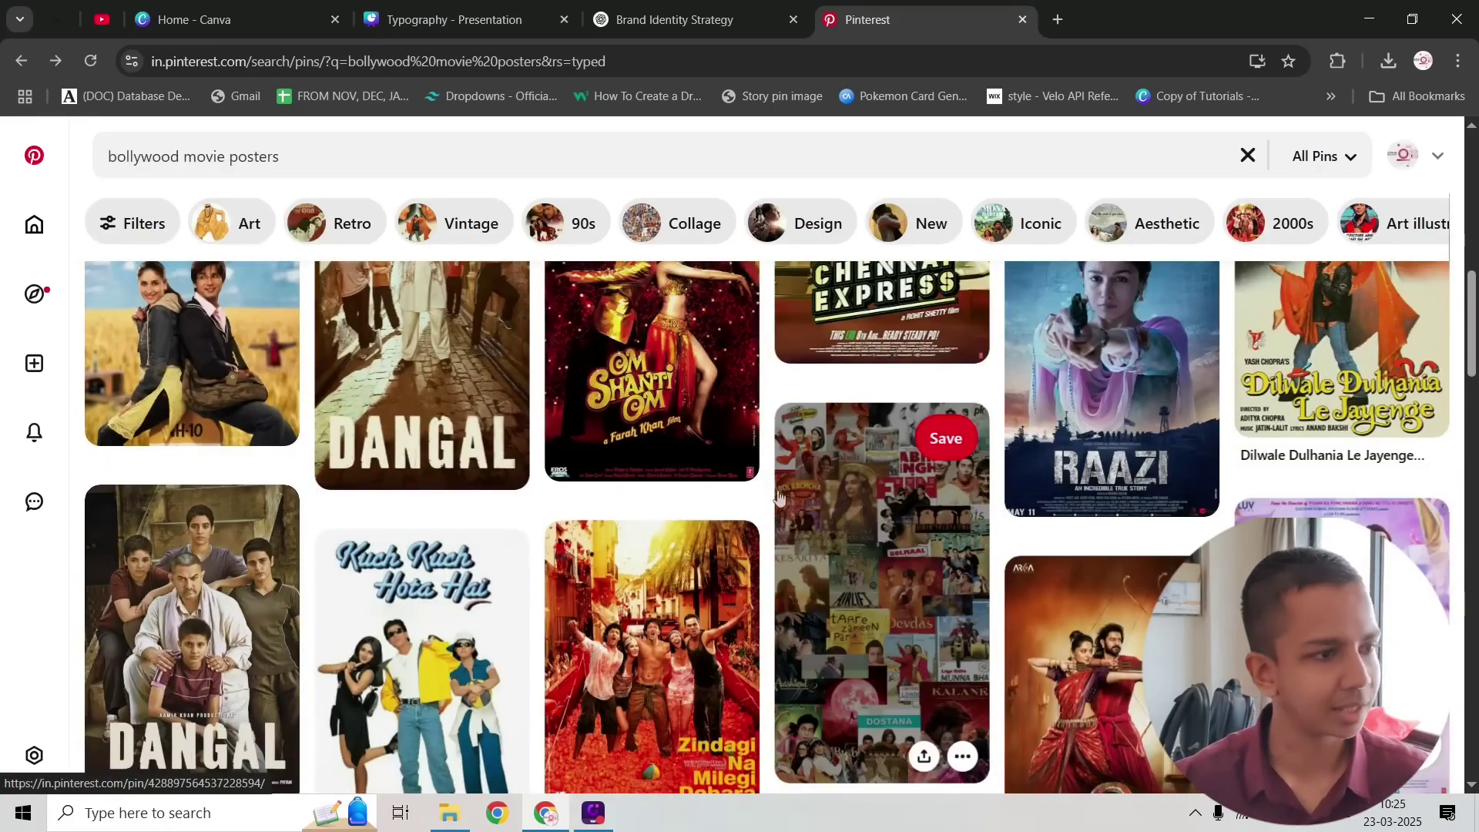
scroll(784, 494, "down", 10)
scroll(520, 545, "up", 8)
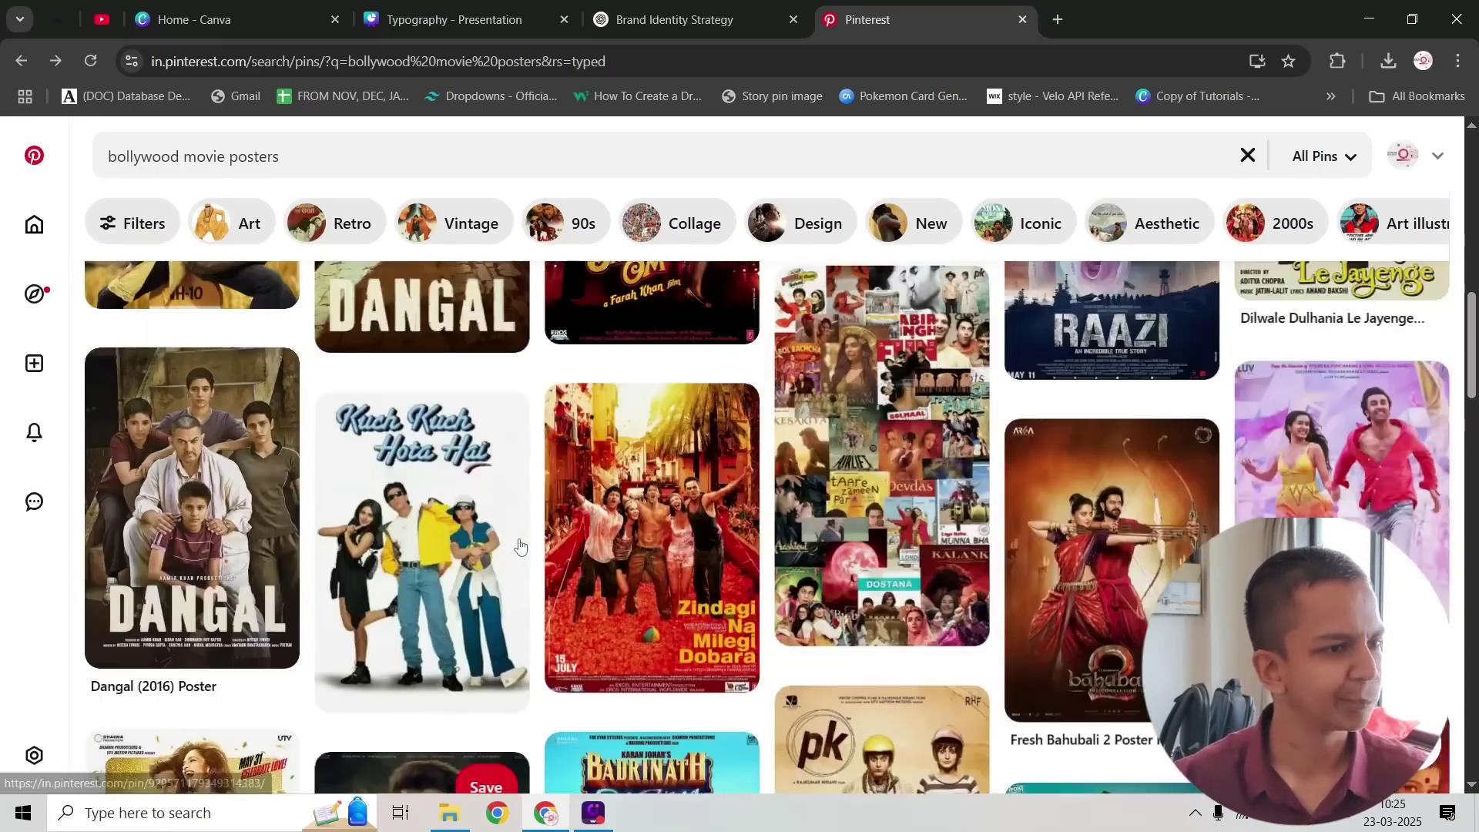
scroll(520, 545, "up", 6)
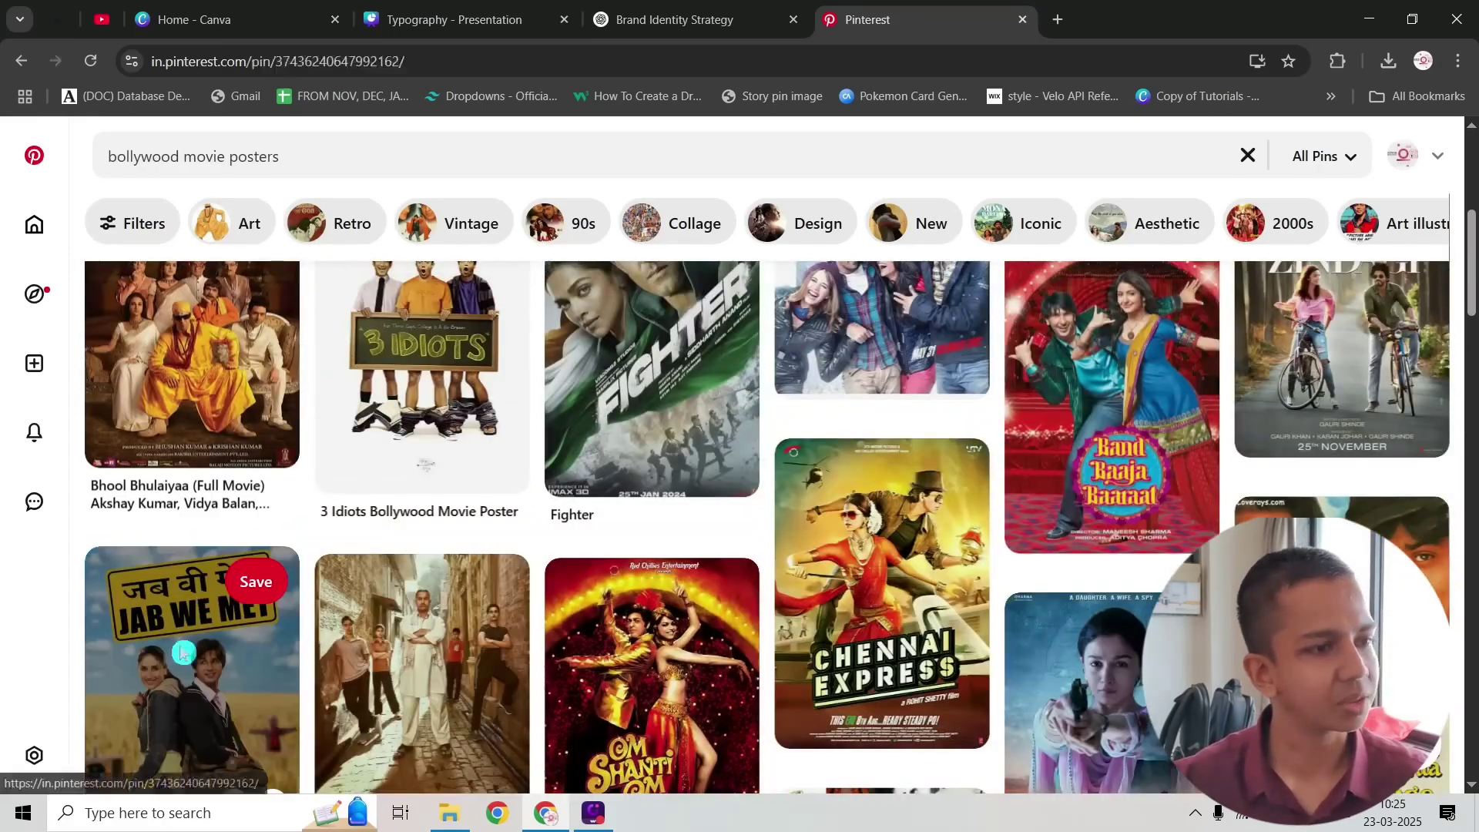
left_click(181, 653)
left_click(307, 235)
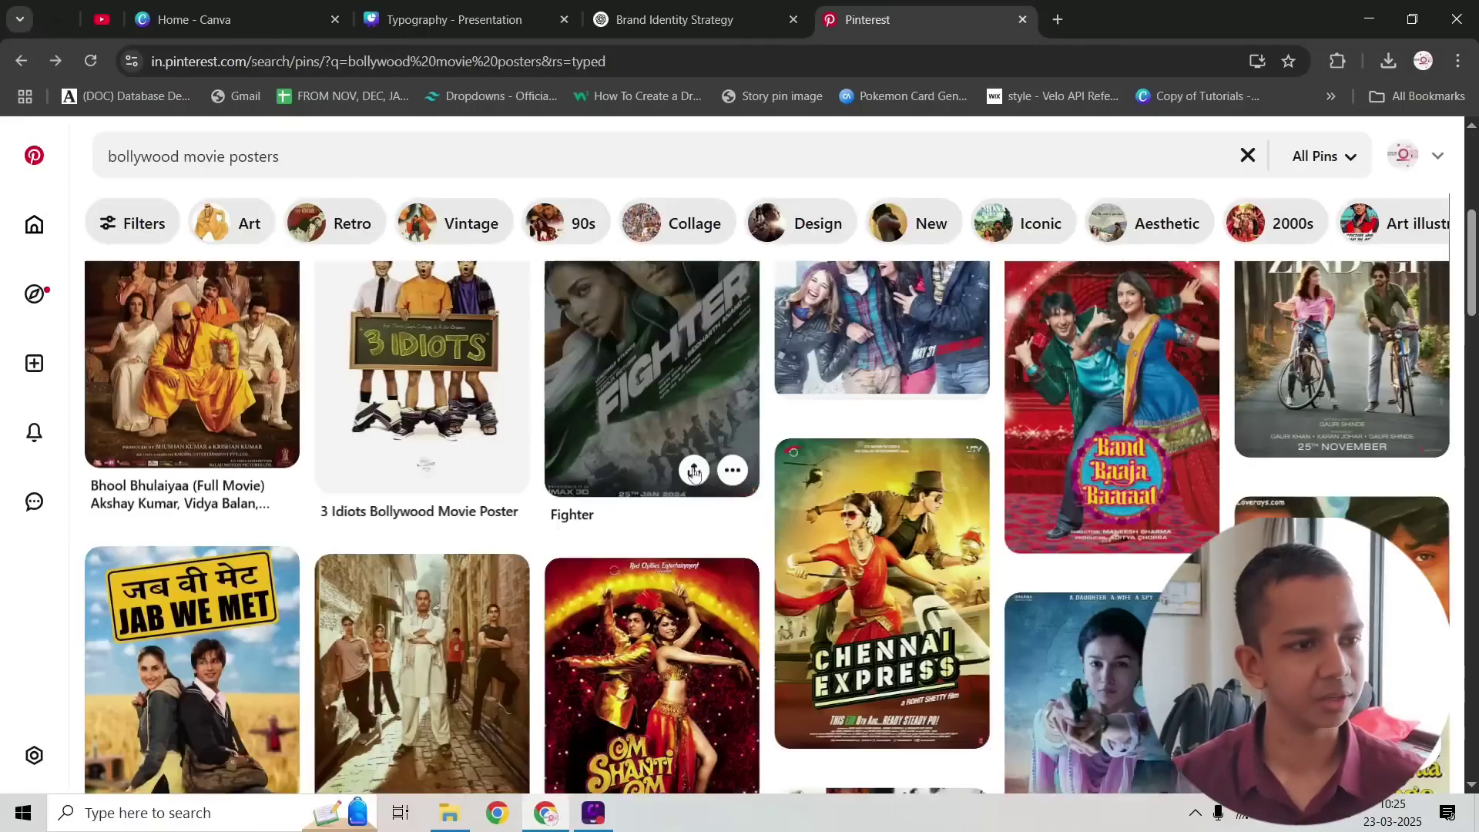
Step: Examine the title lettering styles on further posters down the bollywood movie poster results
scroll(772, 440, "down", 2)
scroll(773, 441, "down", 2)
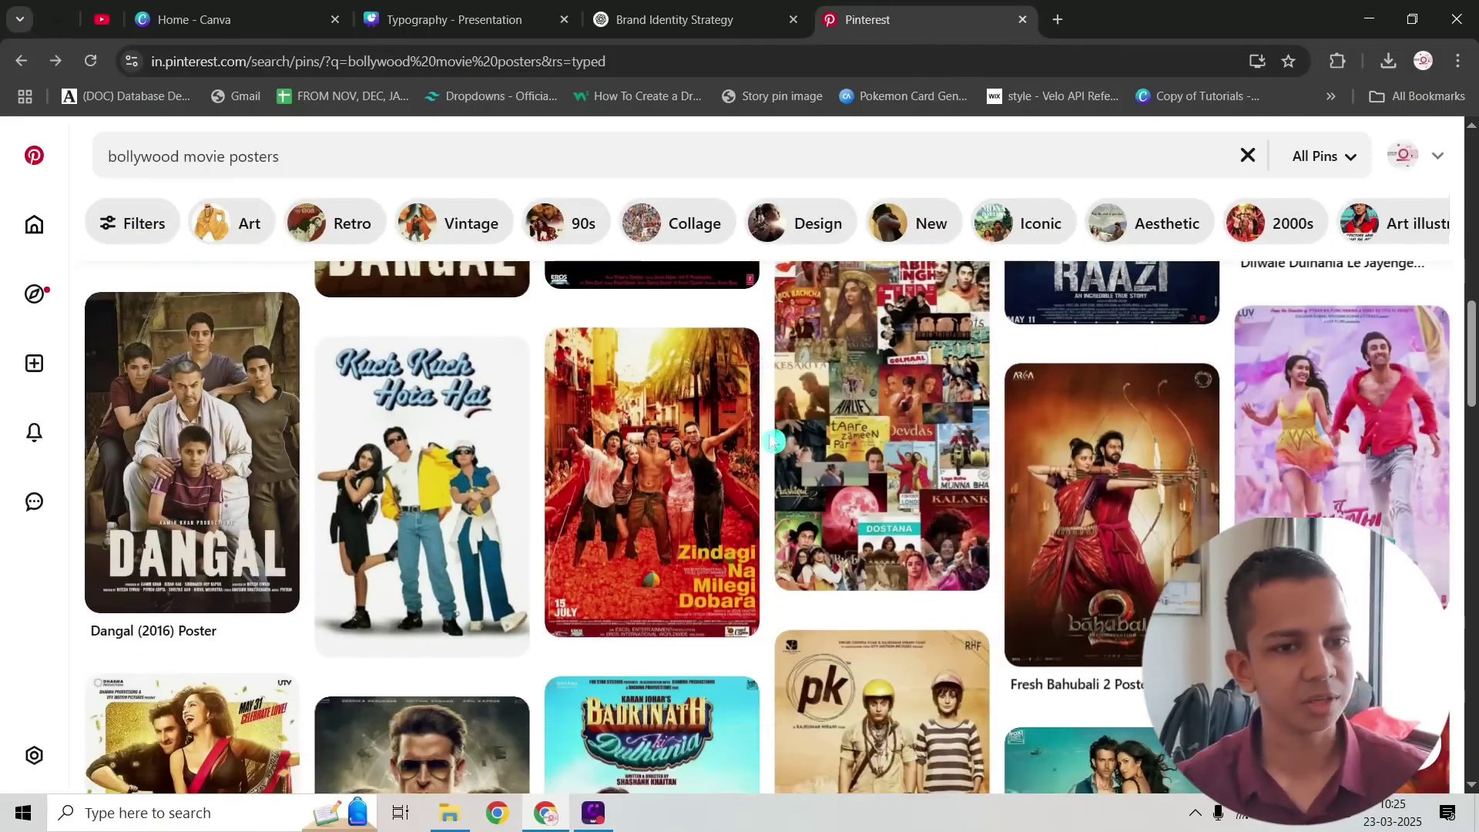
scroll(773, 441, "down", 3)
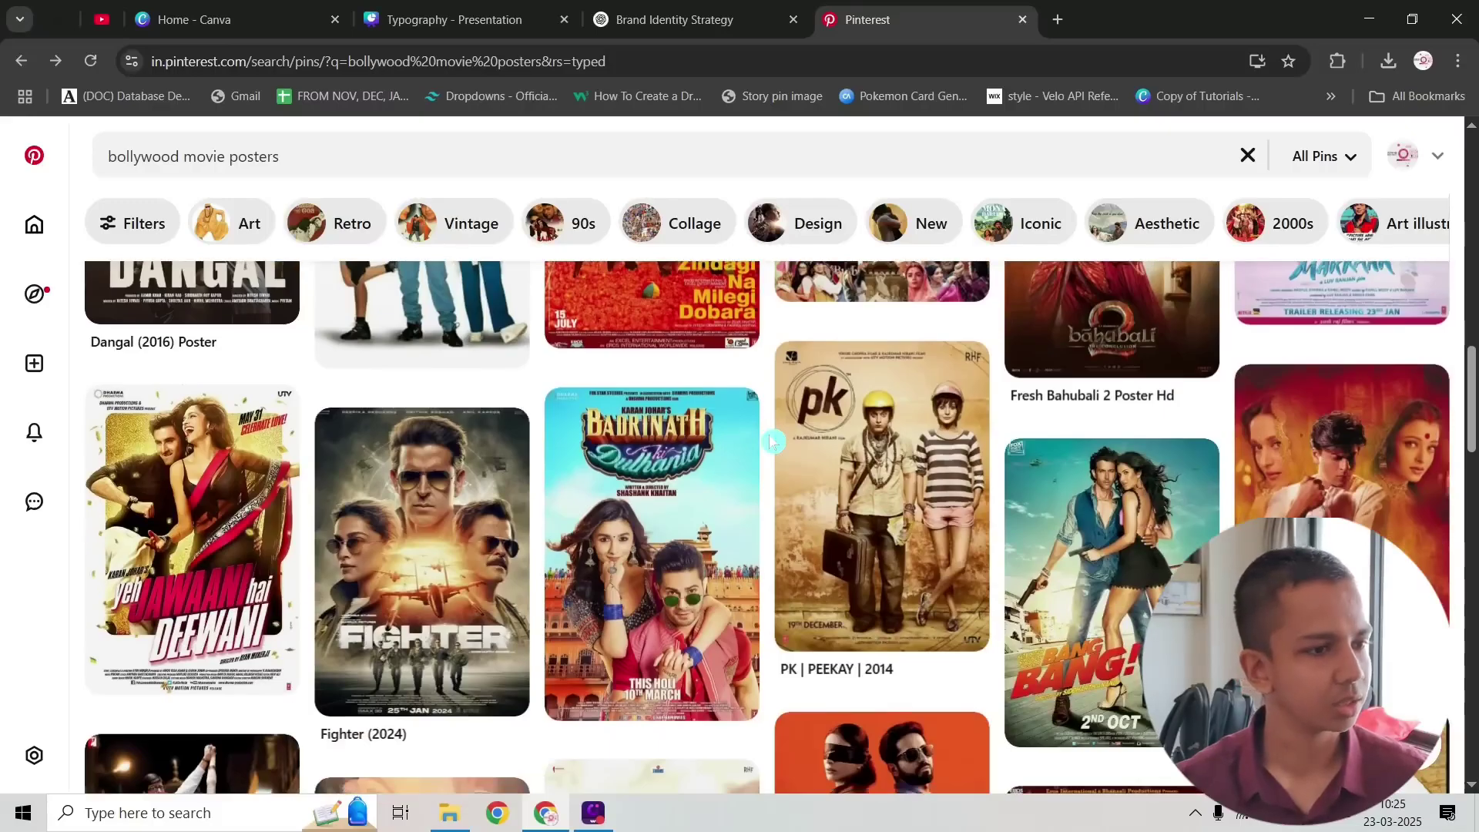
scroll(772, 441, "down", 3)
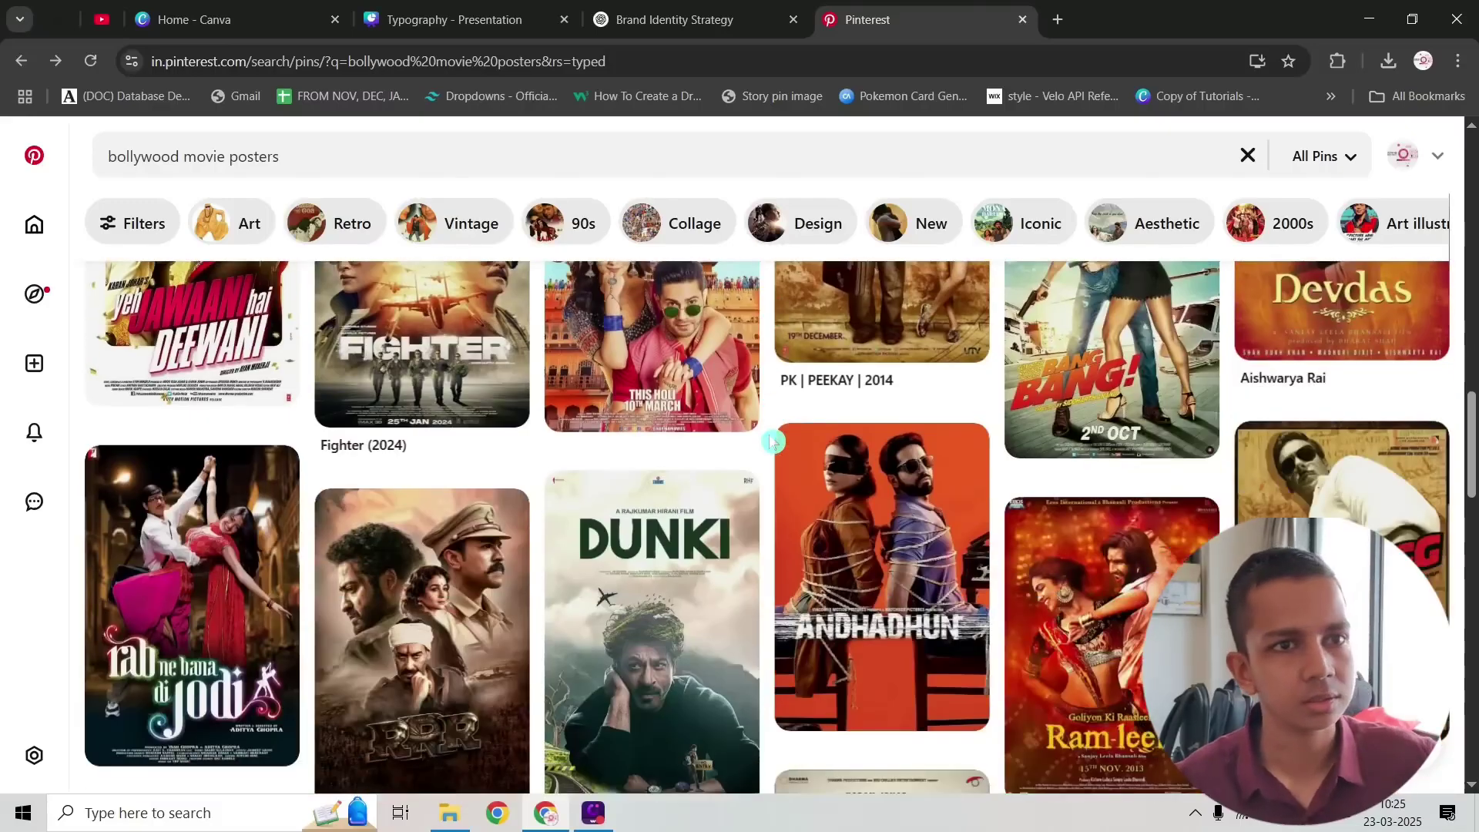
scroll(772, 441, "down", 3)
scroll(772, 440, "down", 6)
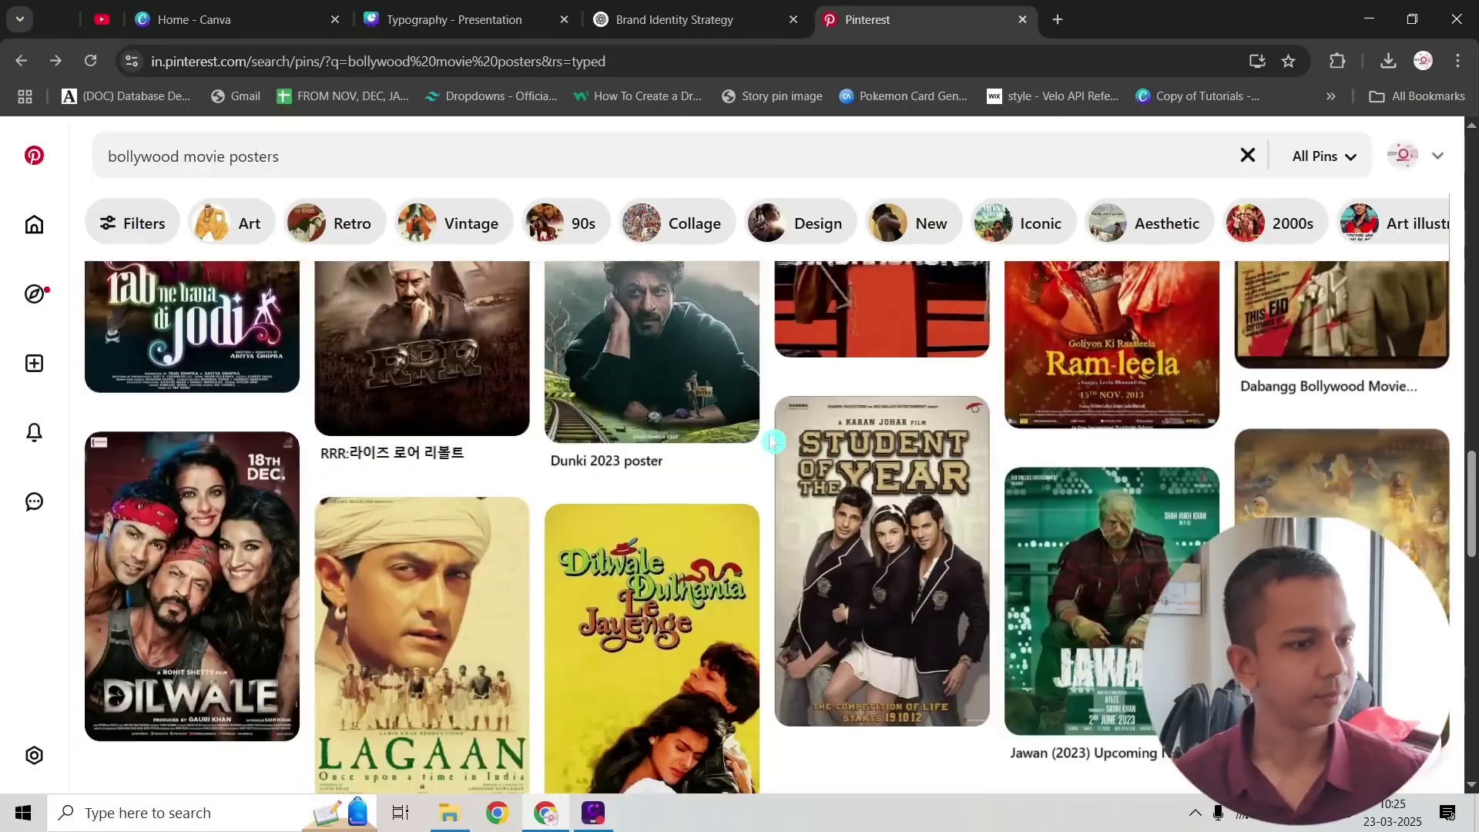
scroll(773, 441, "down", 8)
scroll(770, 439, "up", 4)
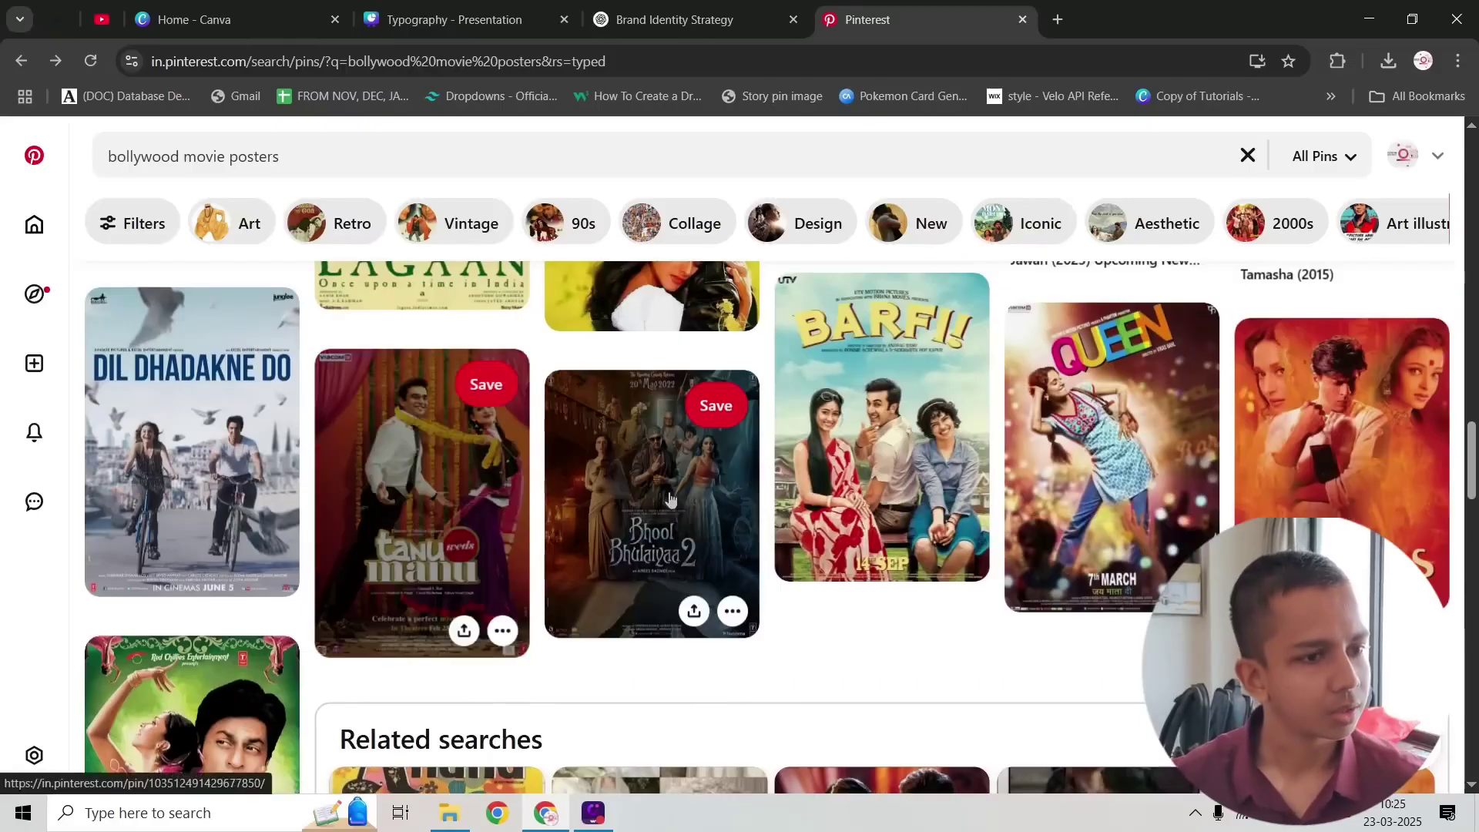
Step: Examine the title lettering on further bollywood movie posters down the Pinterest results, ending back at the first results
scroll(793, 451, "down", 8)
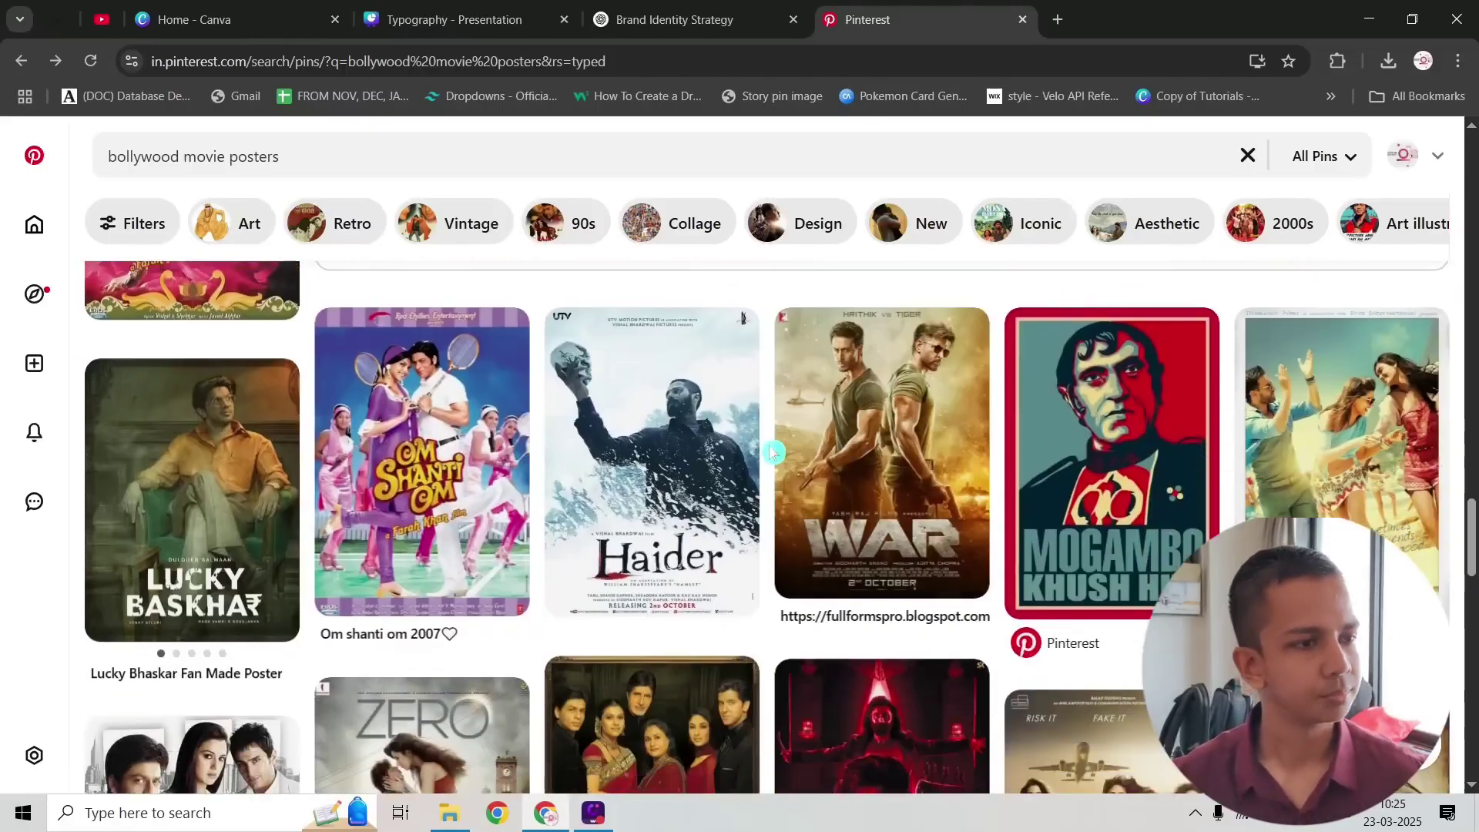
scroll(774, 451, "down", 5)
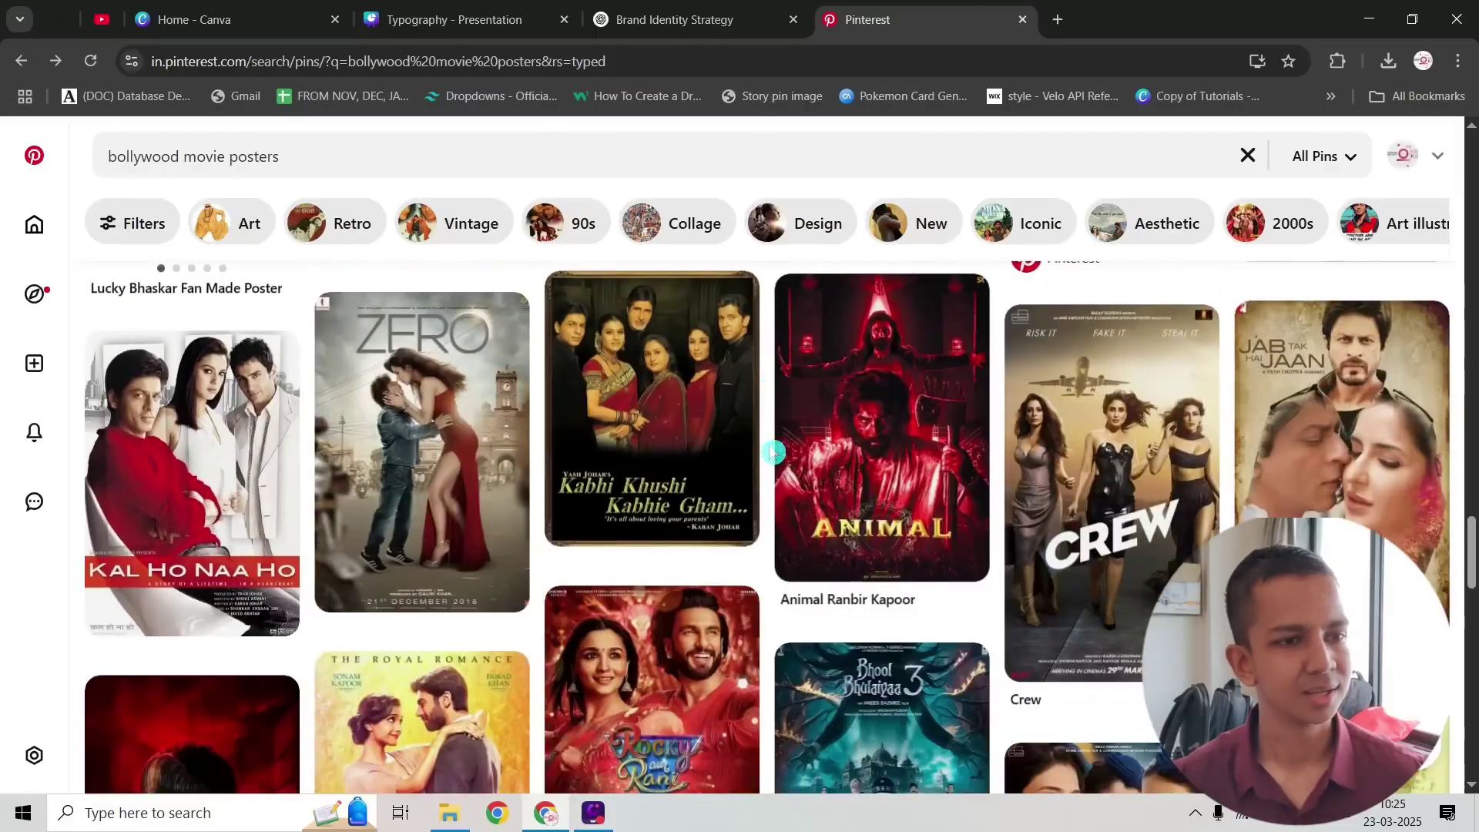
scroll(773, 453, "down", 3)
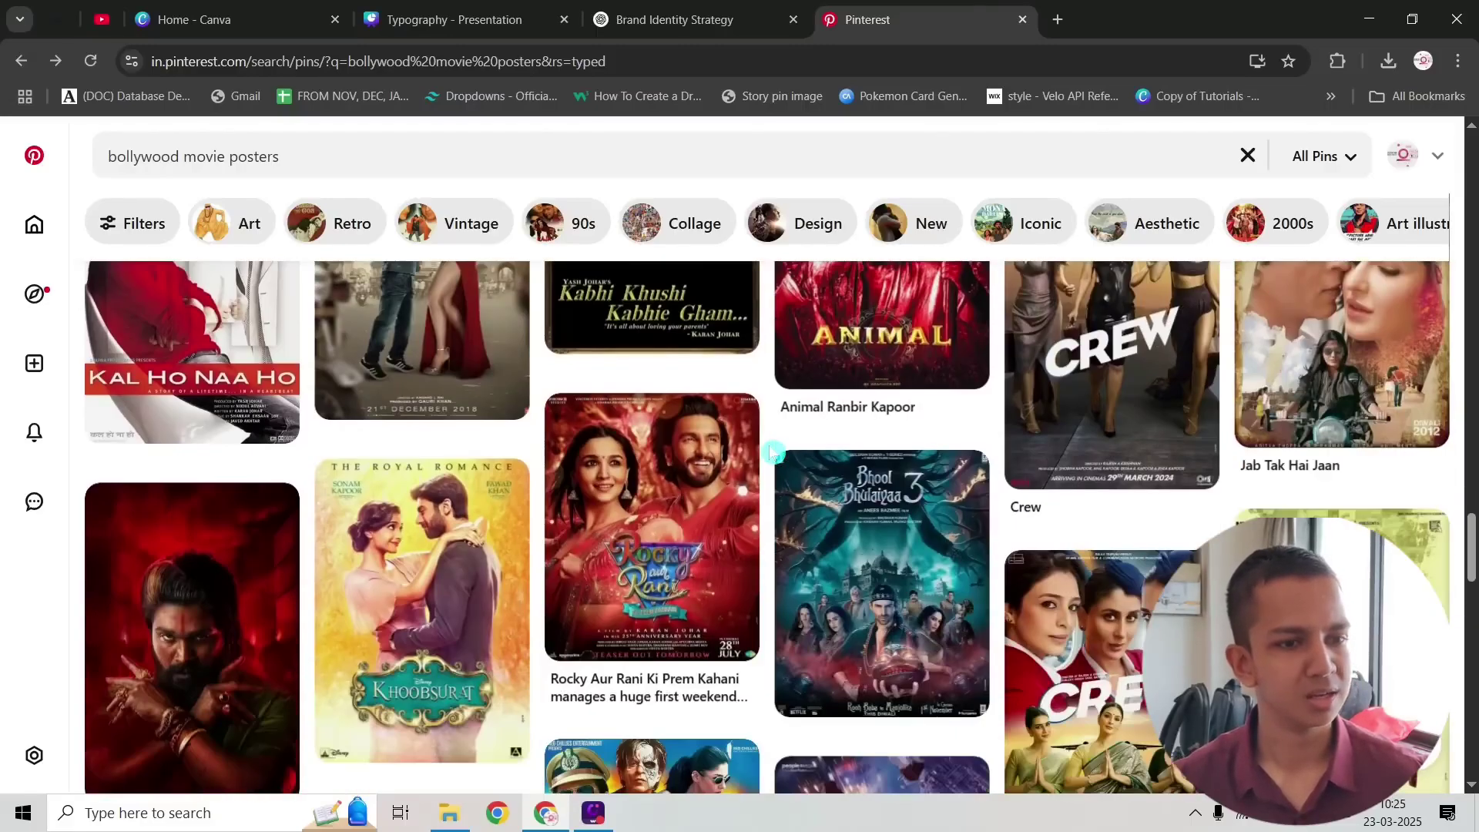
scroll(772, 453, "down", 6)
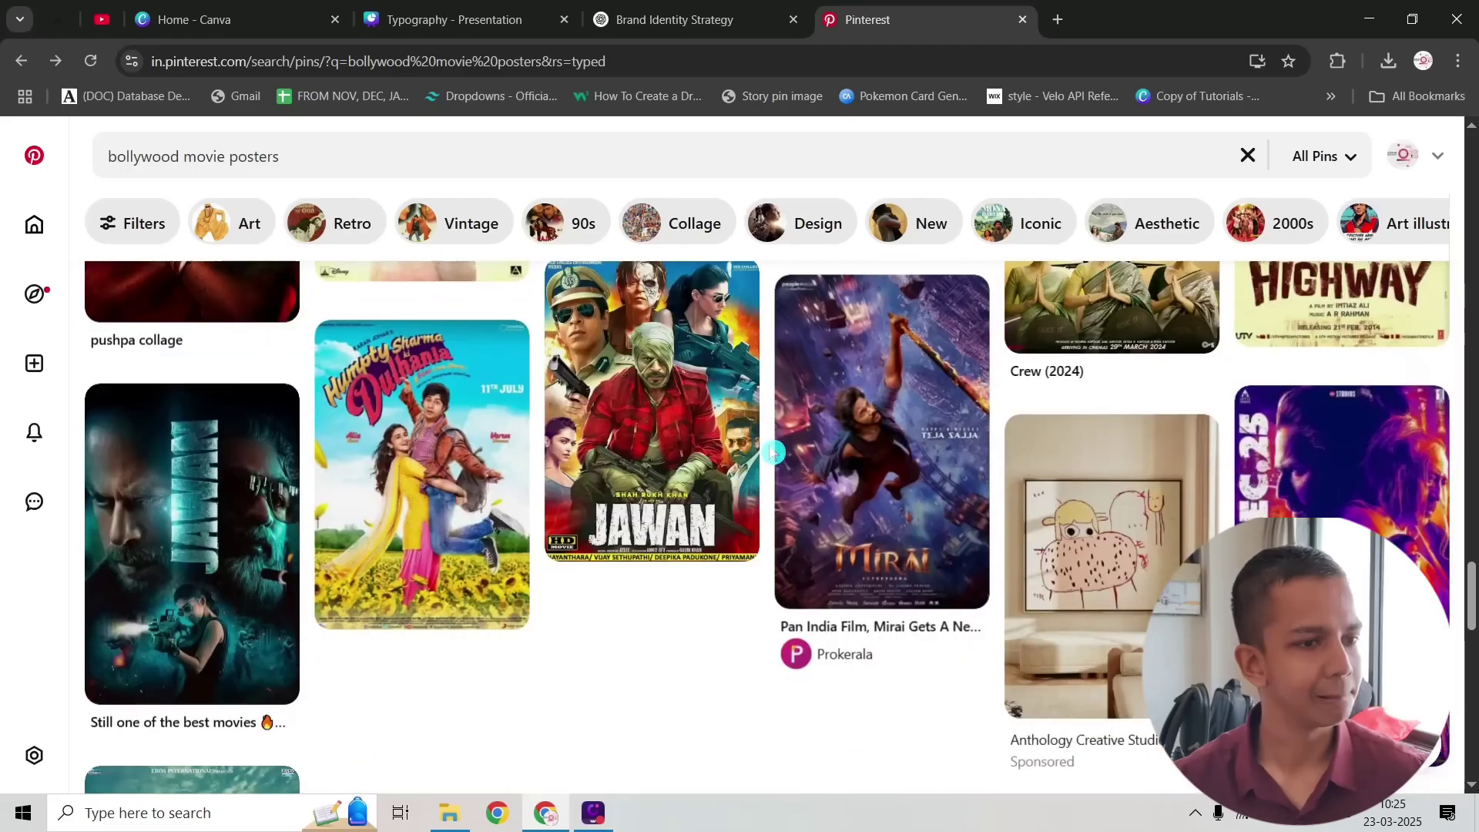
scroll(772, 453, "down", 2)
scroll(773, 453, "up", 2)
scroll(773, 453, "down", 5)
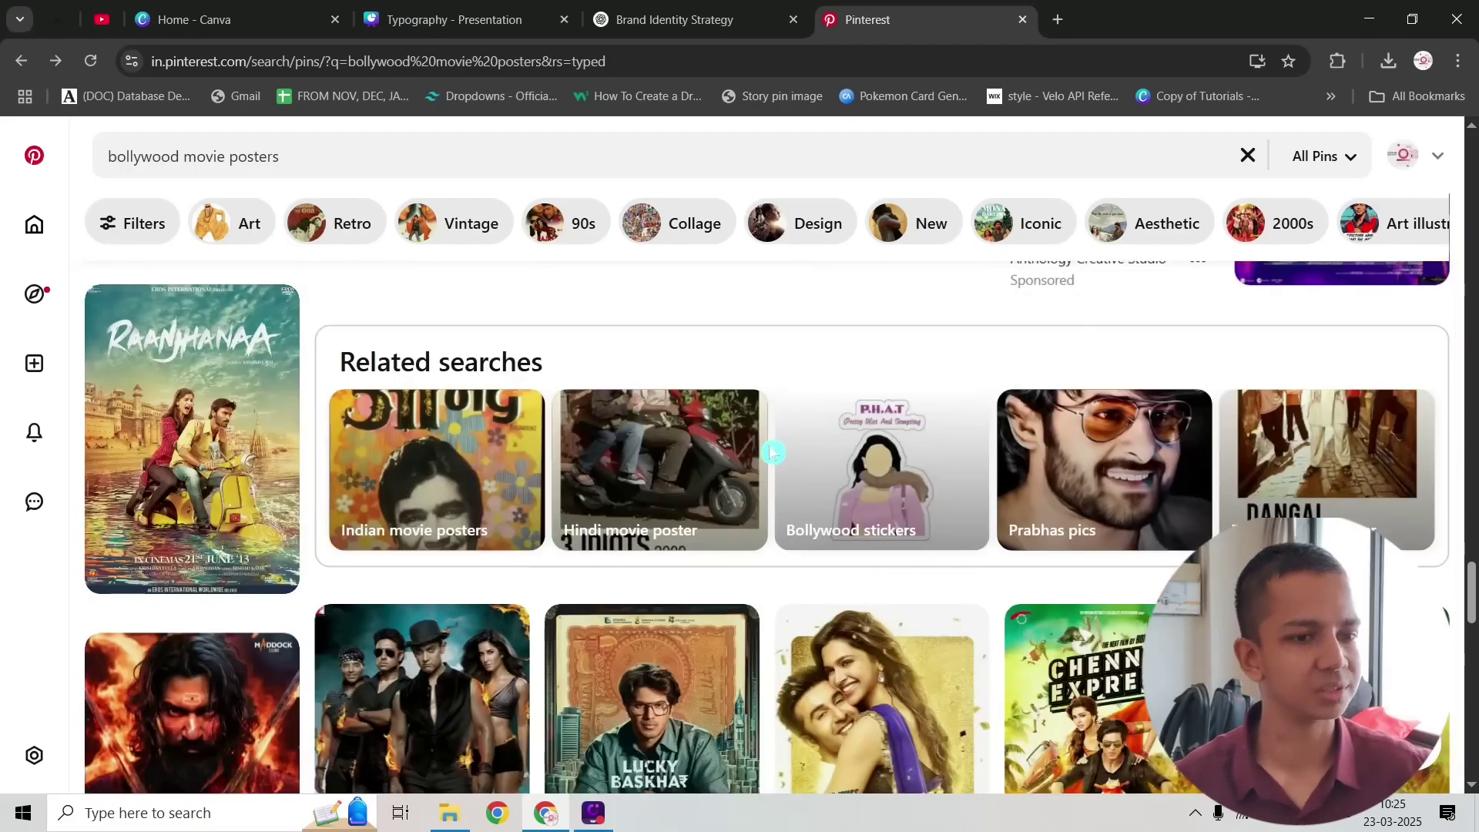
scroll(773, 453, "up", 20)
scroll(772, 453, "up", 1)
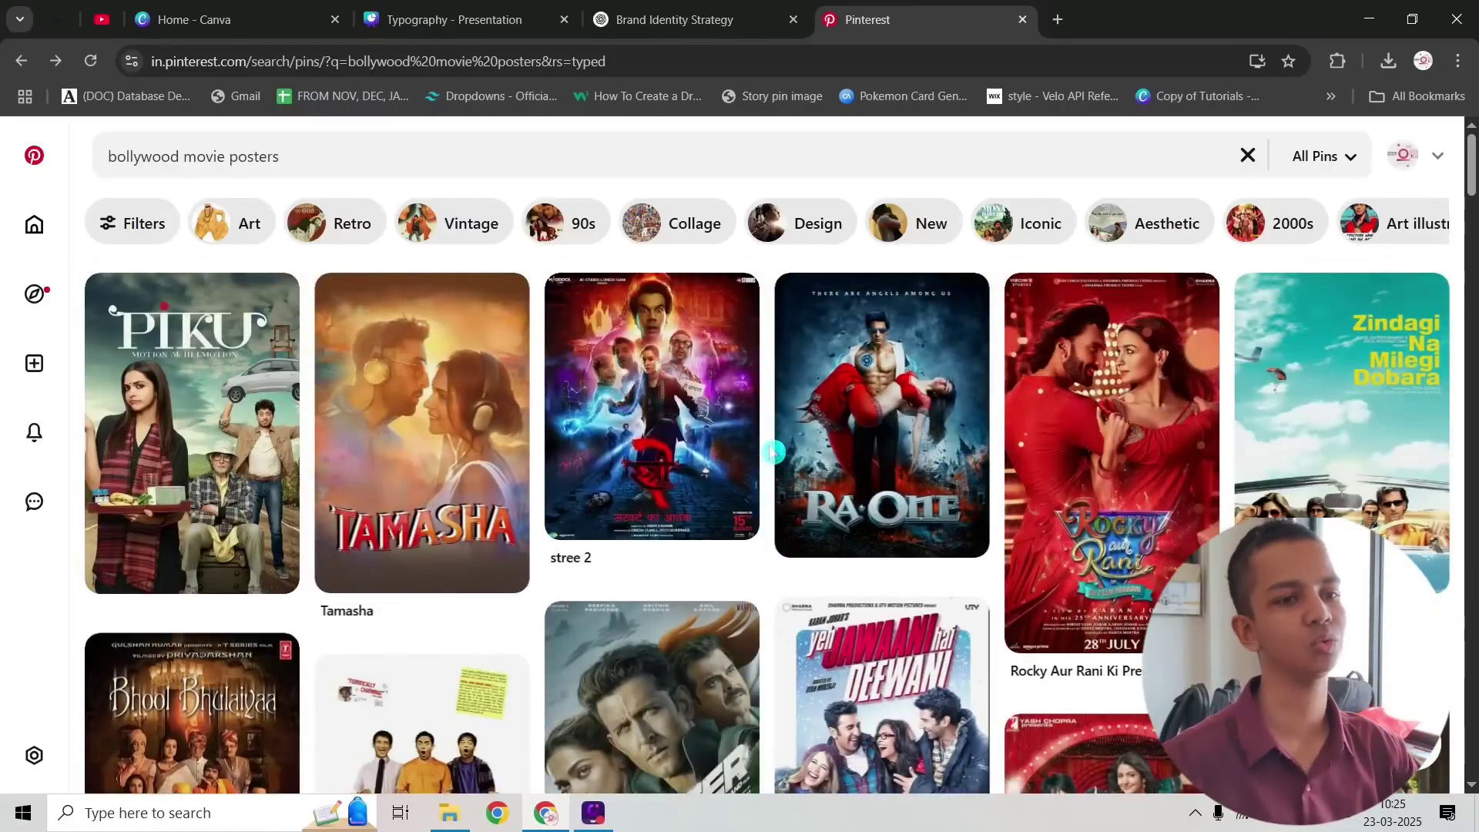
Step: Return to the Typography presentation in Canva, apply the Neon effect to the PIKU text and set its text color to white
left_click(485, 17)
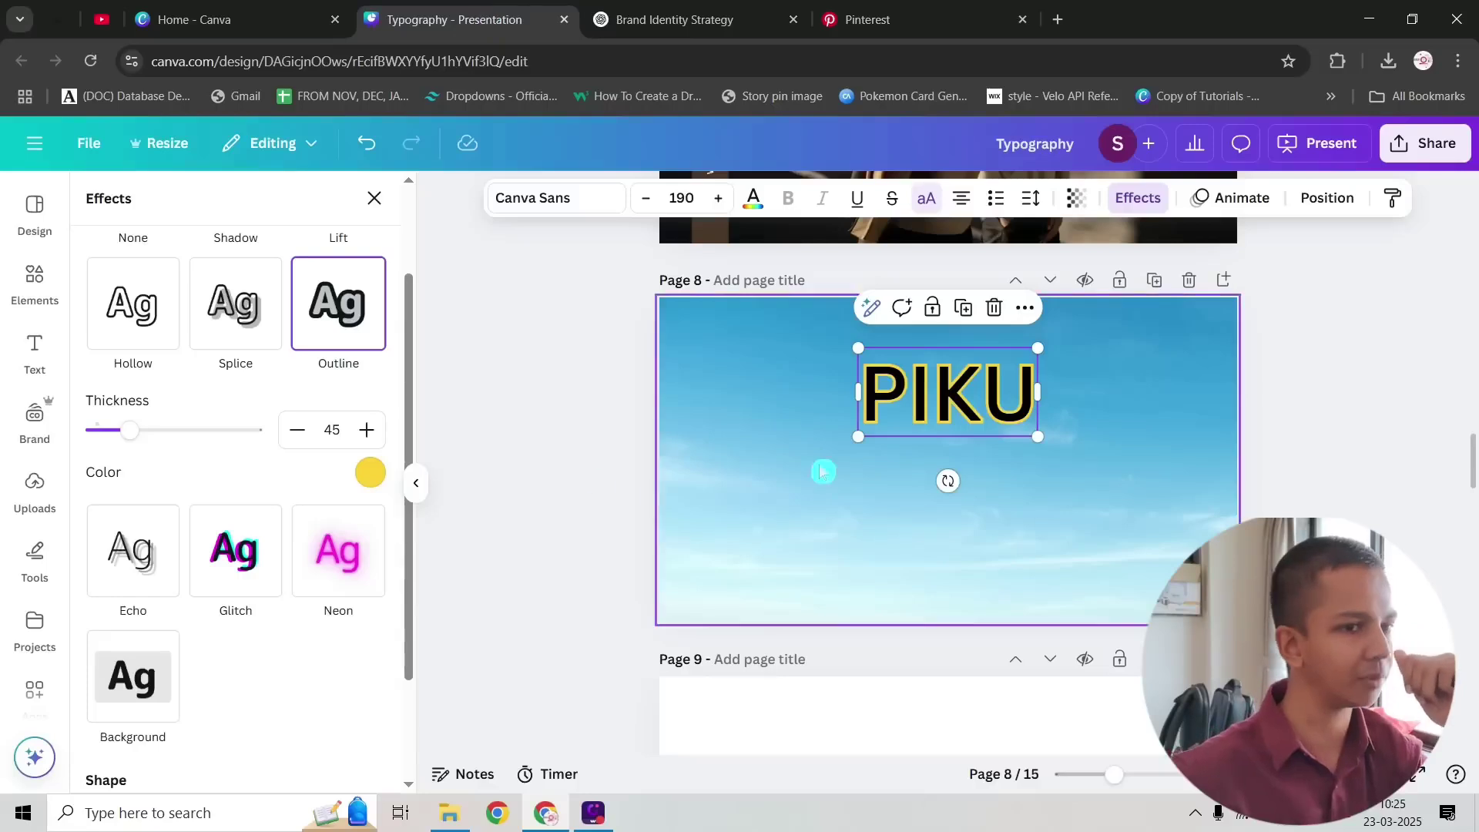
left_click(341, 556)
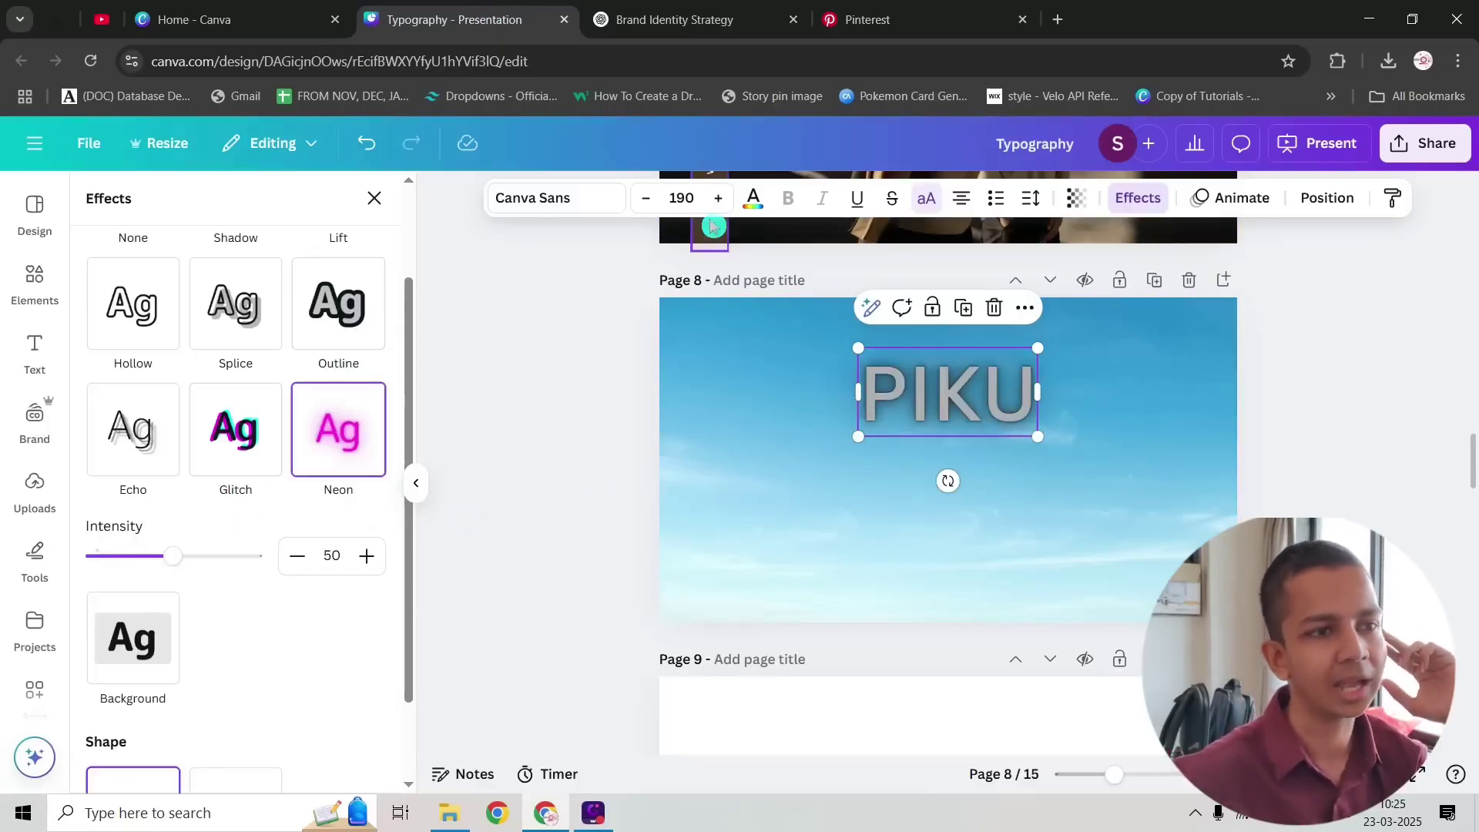
left_click(753, 202)
left_click(109, 449)
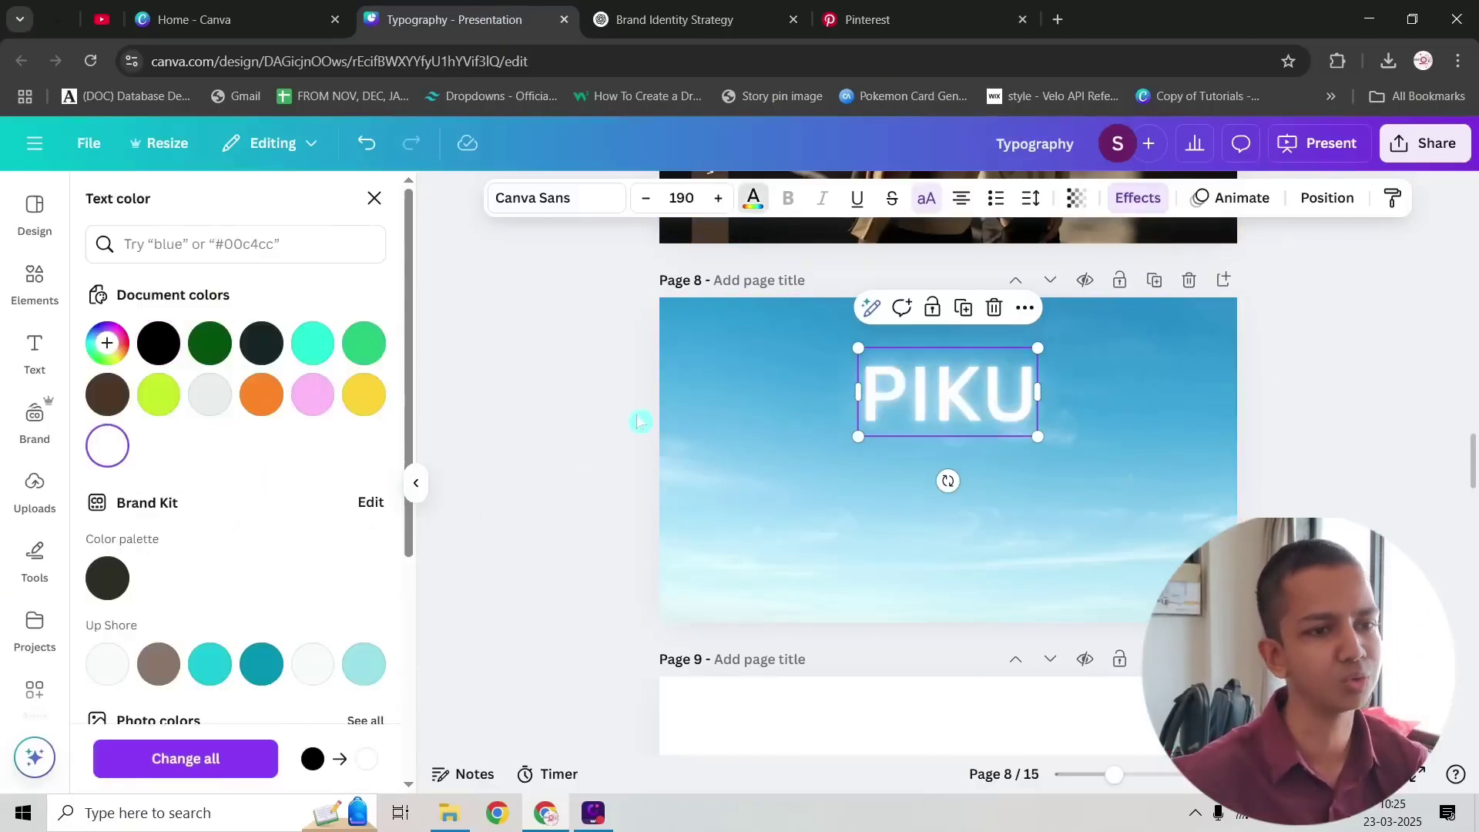
left_click(639, 404)
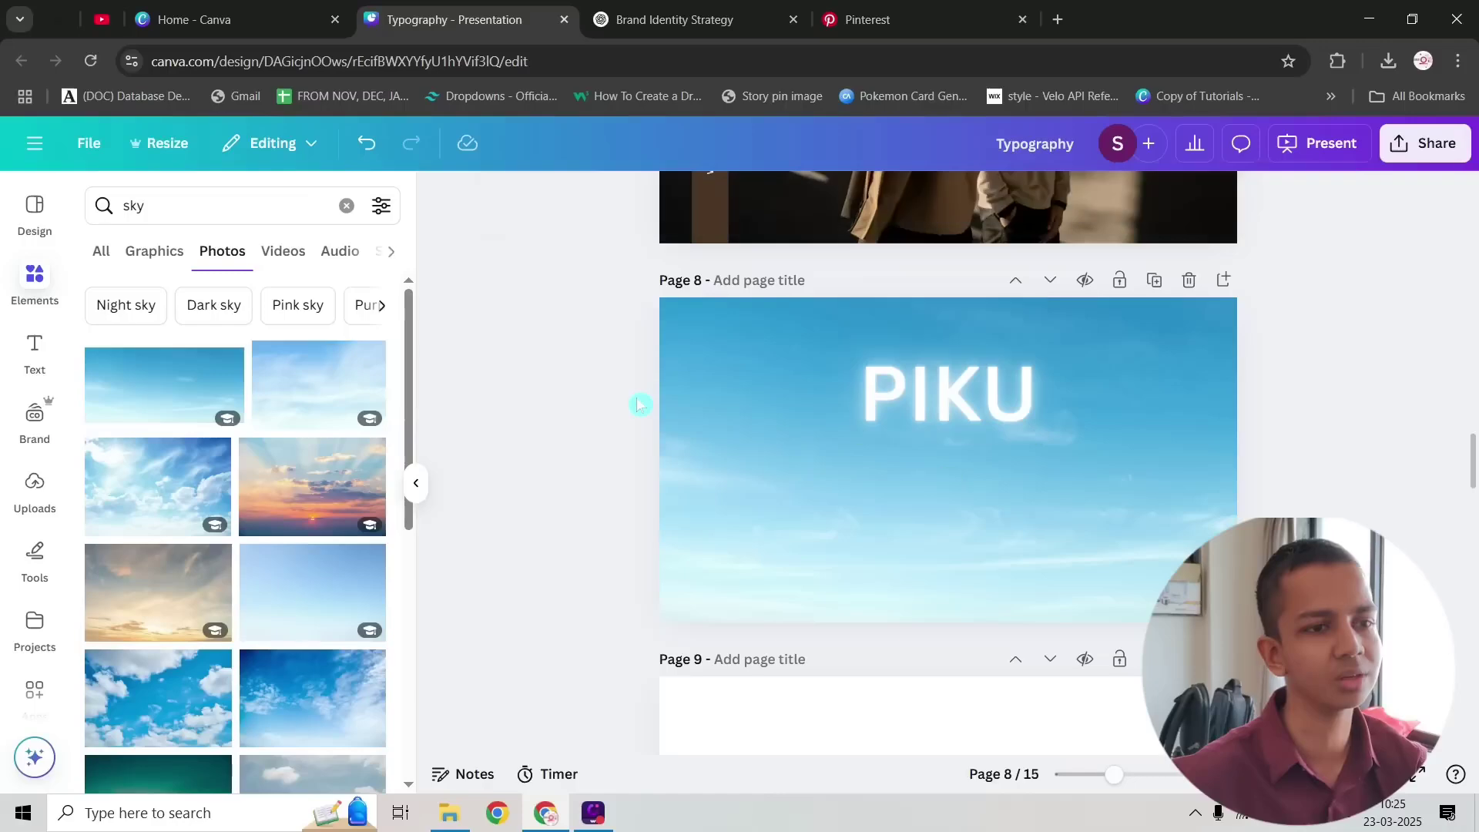
Step: Examine the party templates for neon-style lettering and put the template browser away
left_click(39, 230)
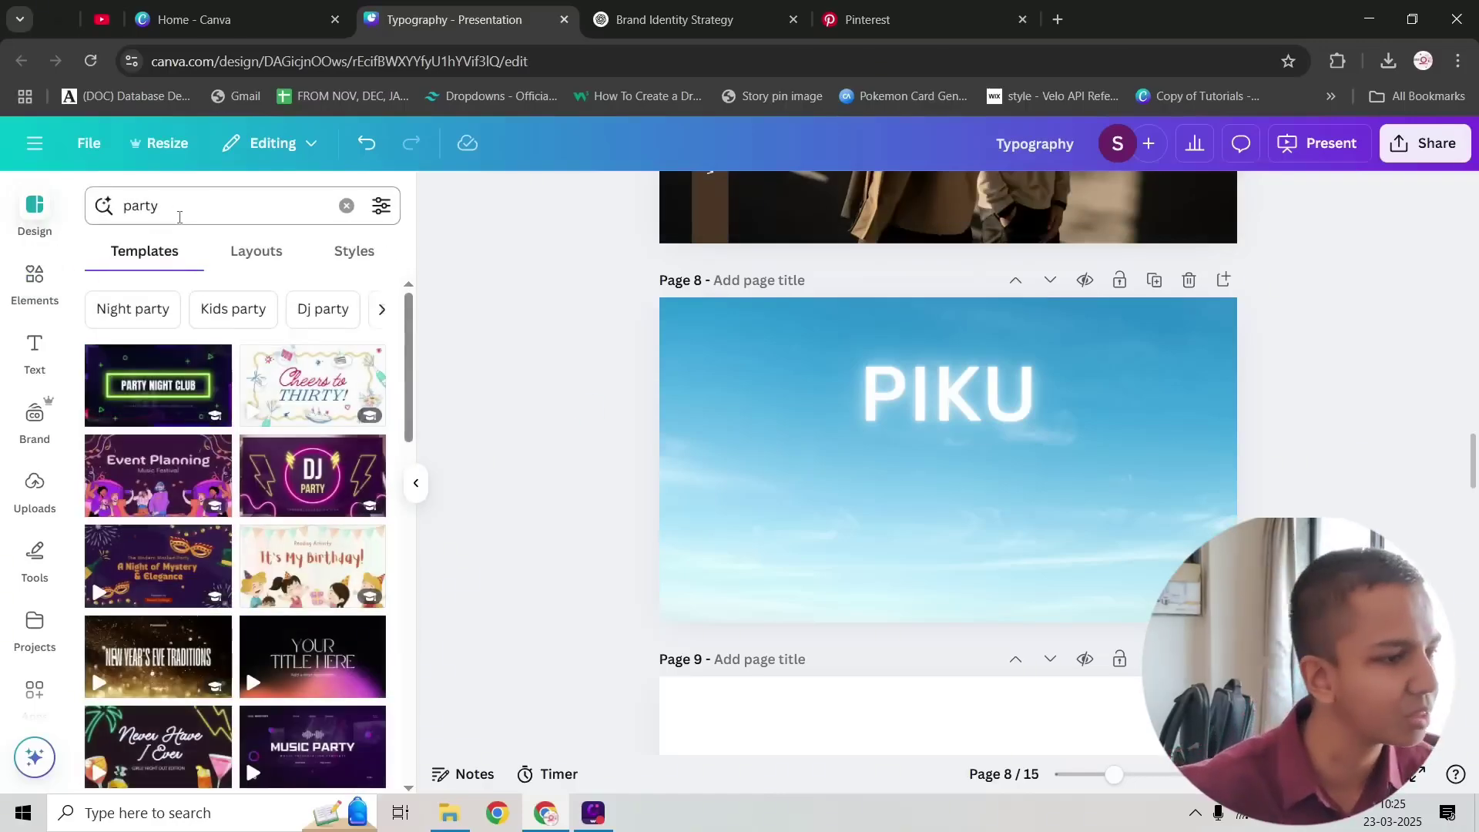
scroll(231, 437, "down", 4)
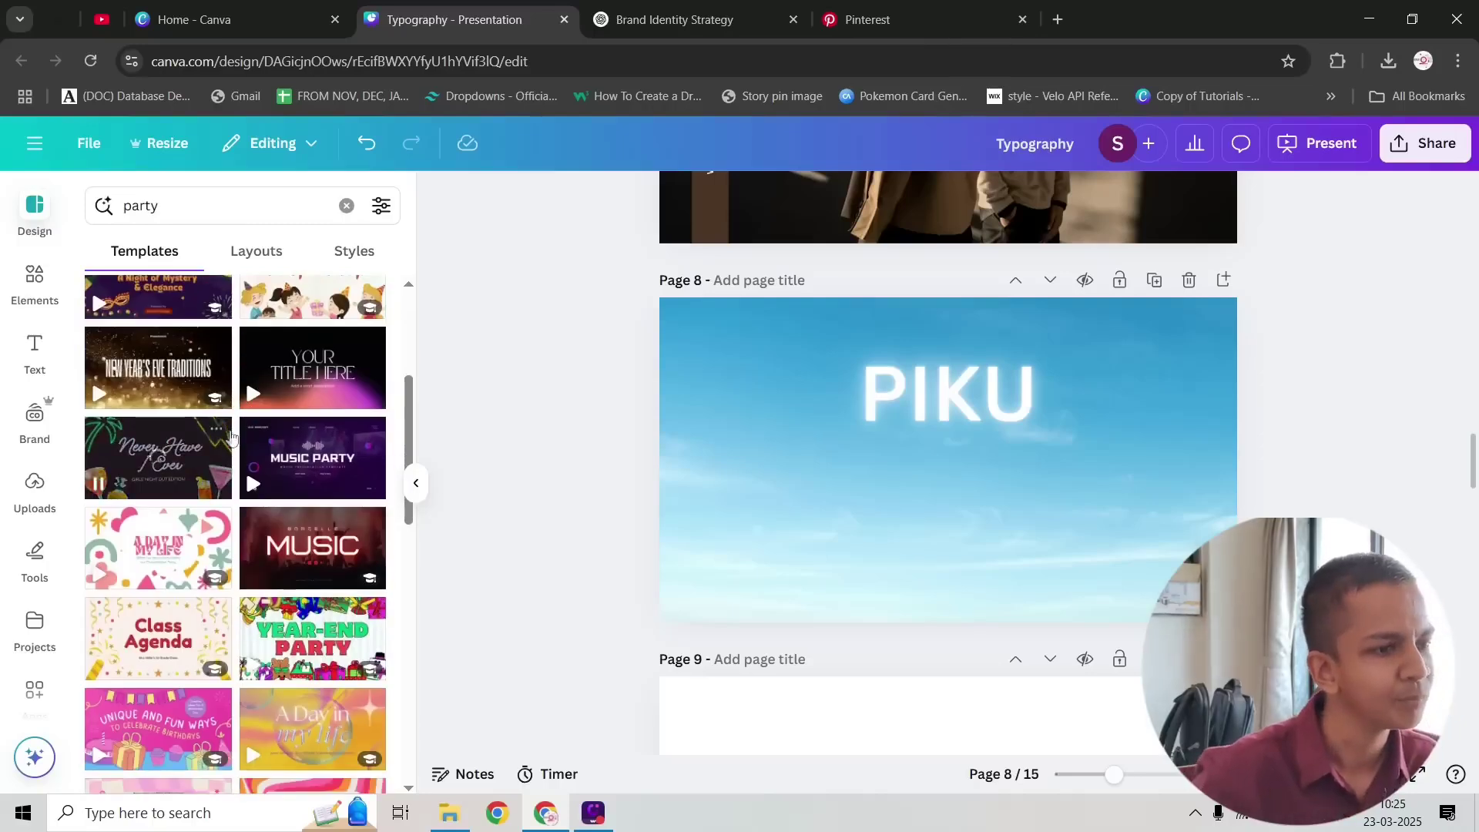
scroll(231, 438, "down", 1)
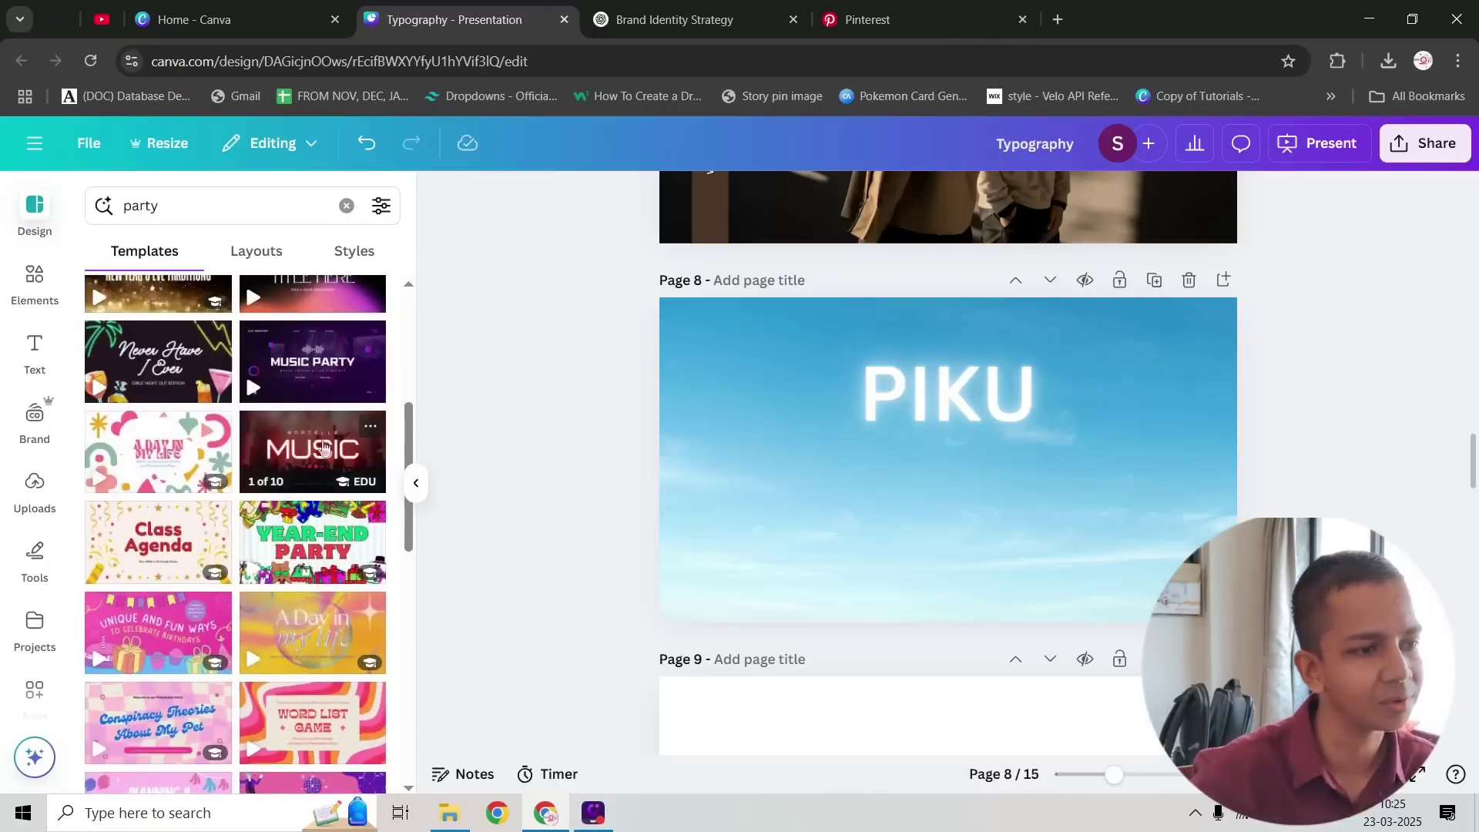
scroll(267, 477, "down", 5)
scroll(267, 477, "up", 10)
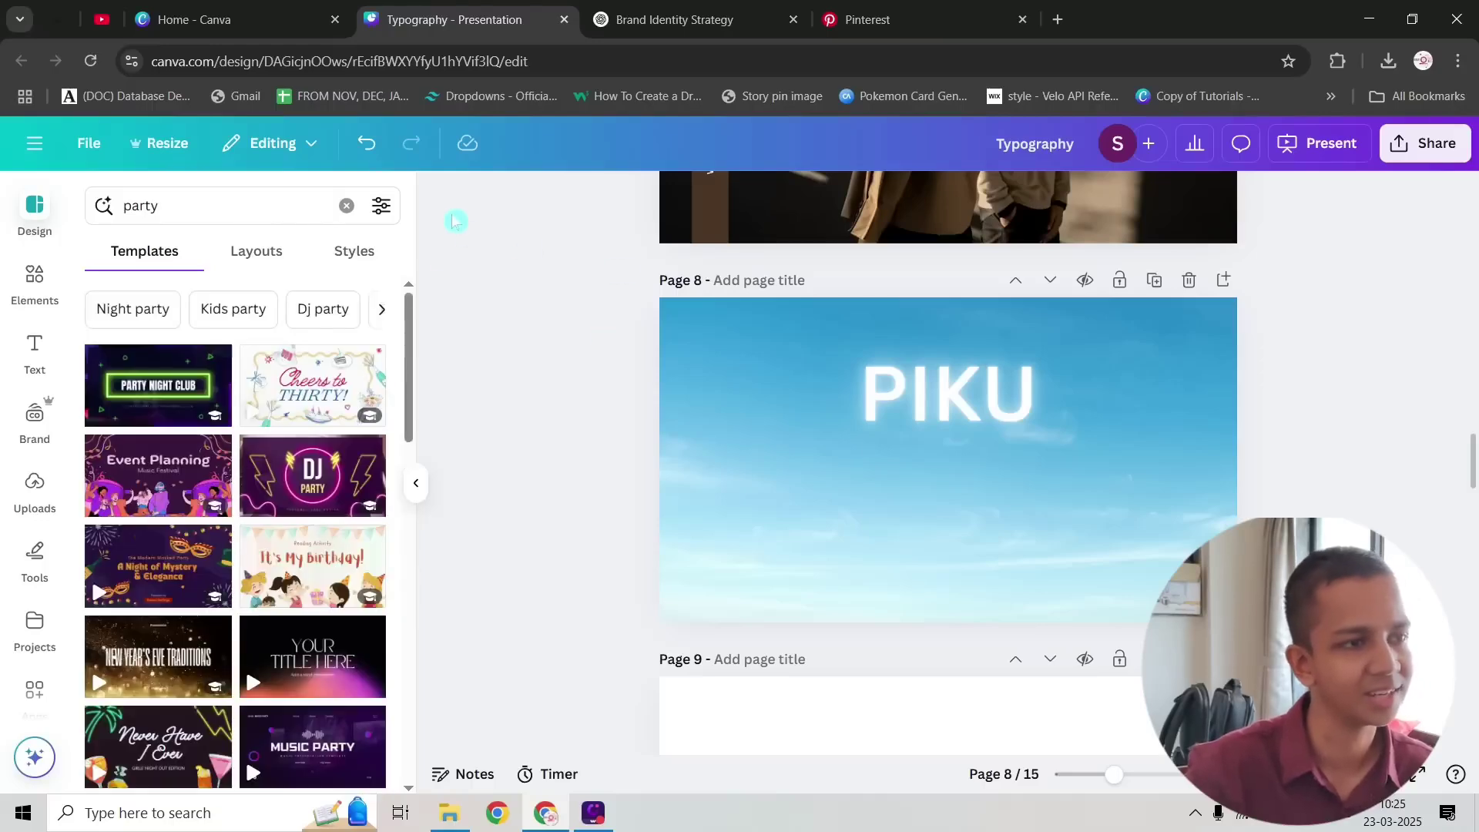
left_click(416, 484)
Step: Apply the Background effect to the PIKU text on page 8
left_click(690, 391)
left_click(964, 198)
scroll(199, 517, "down", 5)
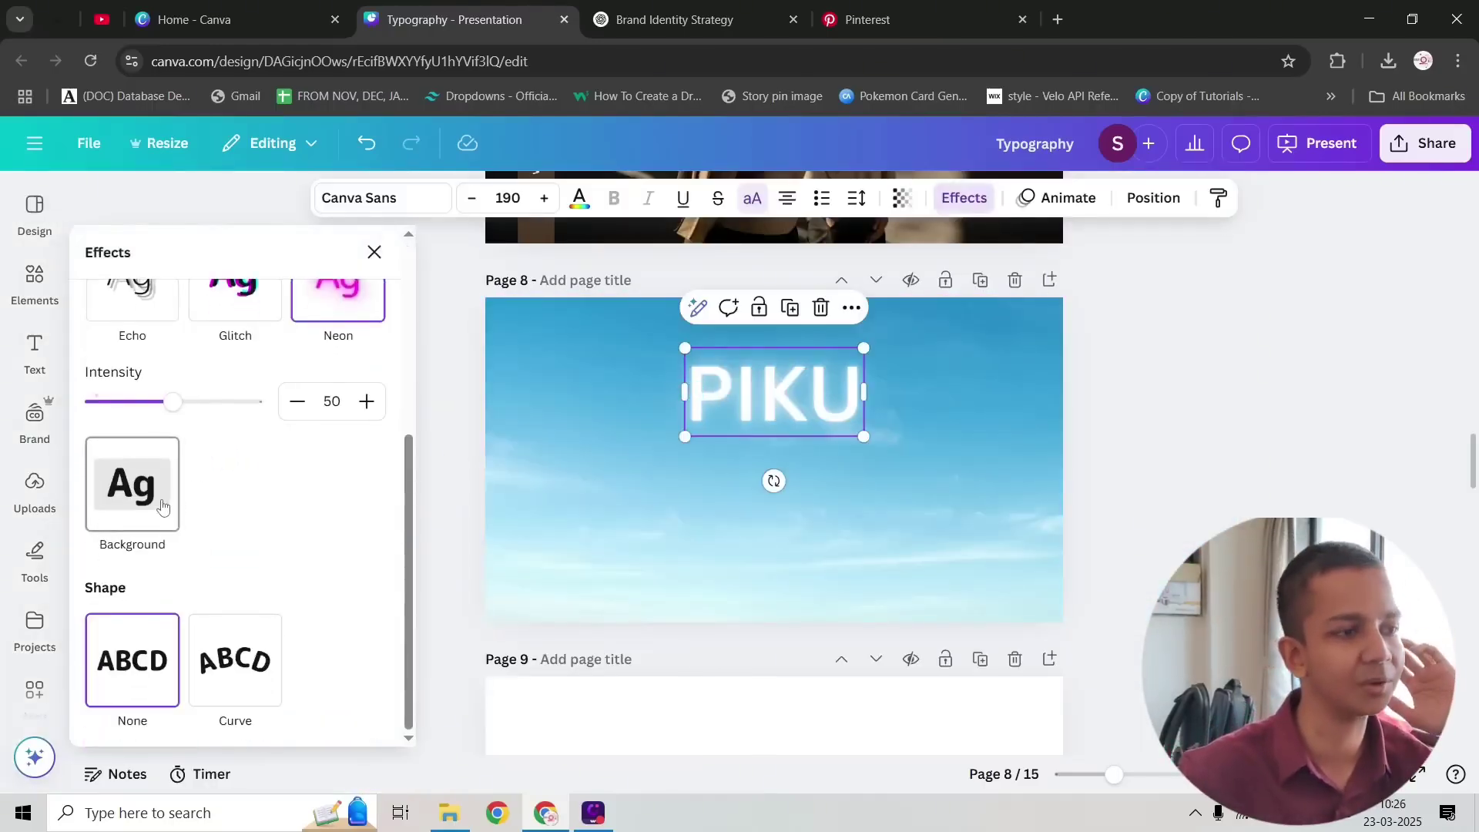
left_click(161, 509)
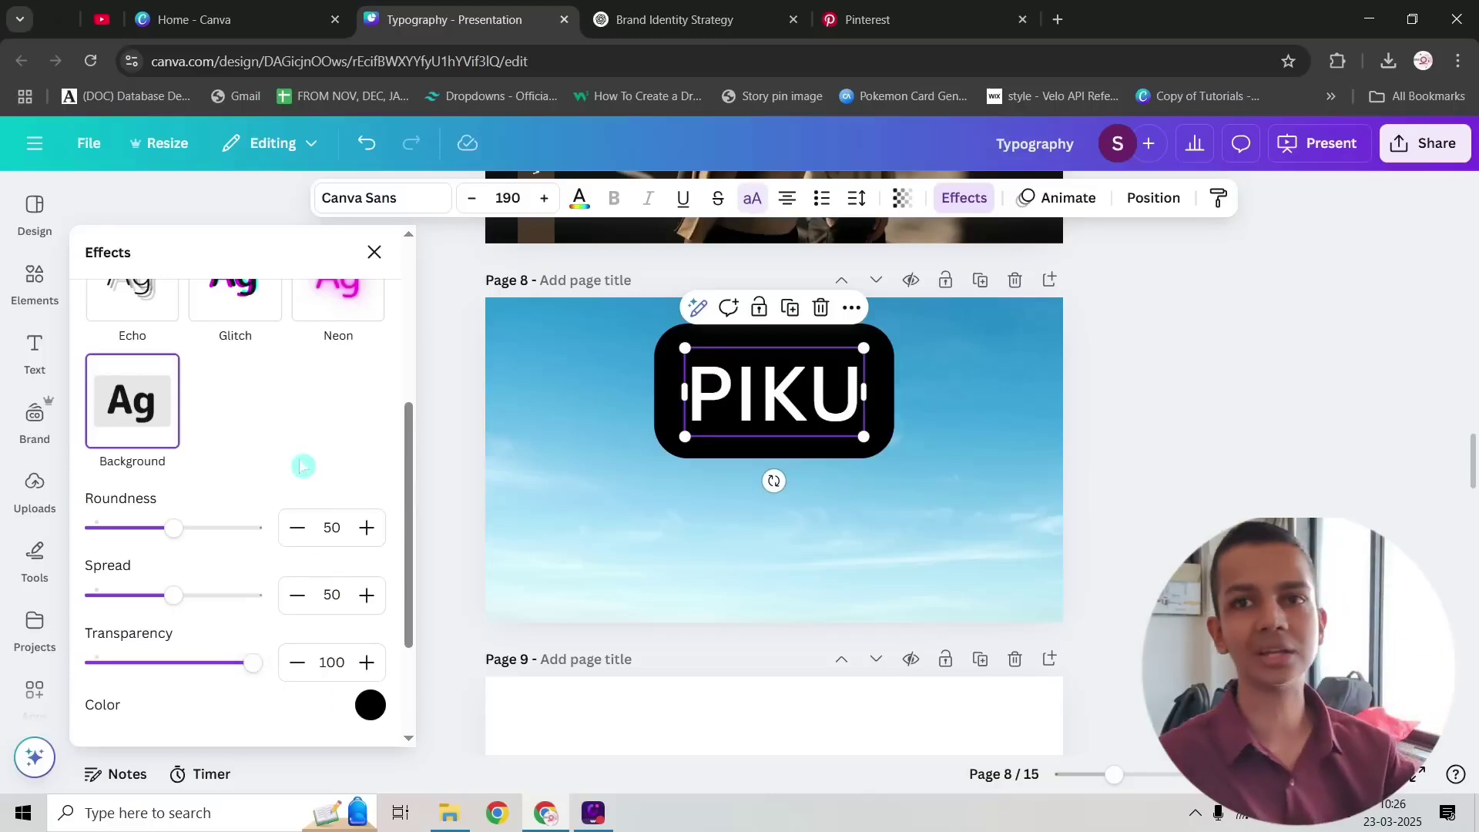
Step: Set the PIKU text background's roundness to 30, spread to 1 and transparency to 100
left_click_drag(239, 661, 208, 665)
left_click_drag(175, 528, 118, 529)
left_click_drag(173, 595, 109, 596)
left_click_drag(118, 528, 140, 530)
left_click_drag(119, 596, 99, 600)
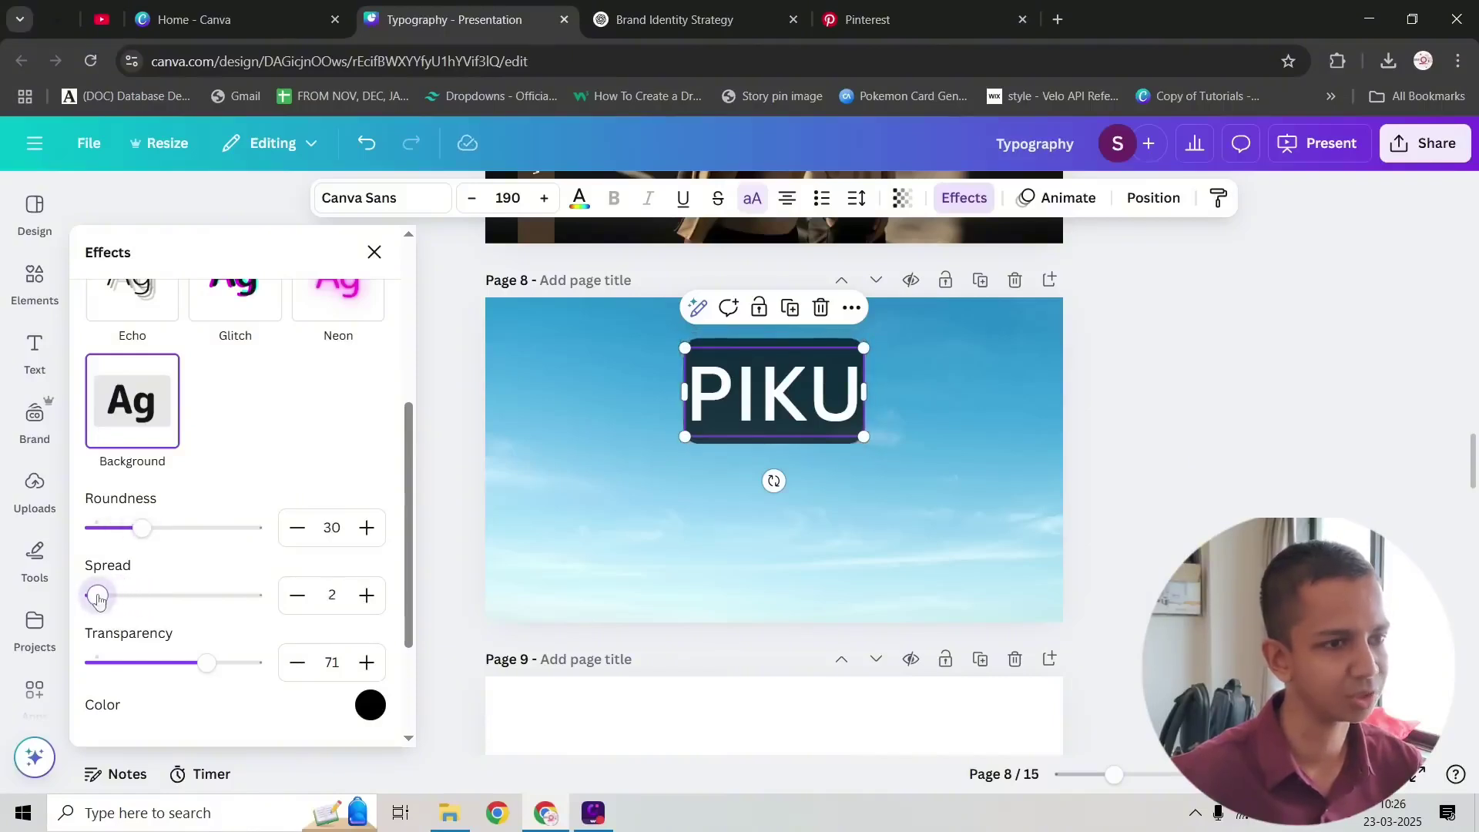
left_click_drag(190, 662, 254, 662)
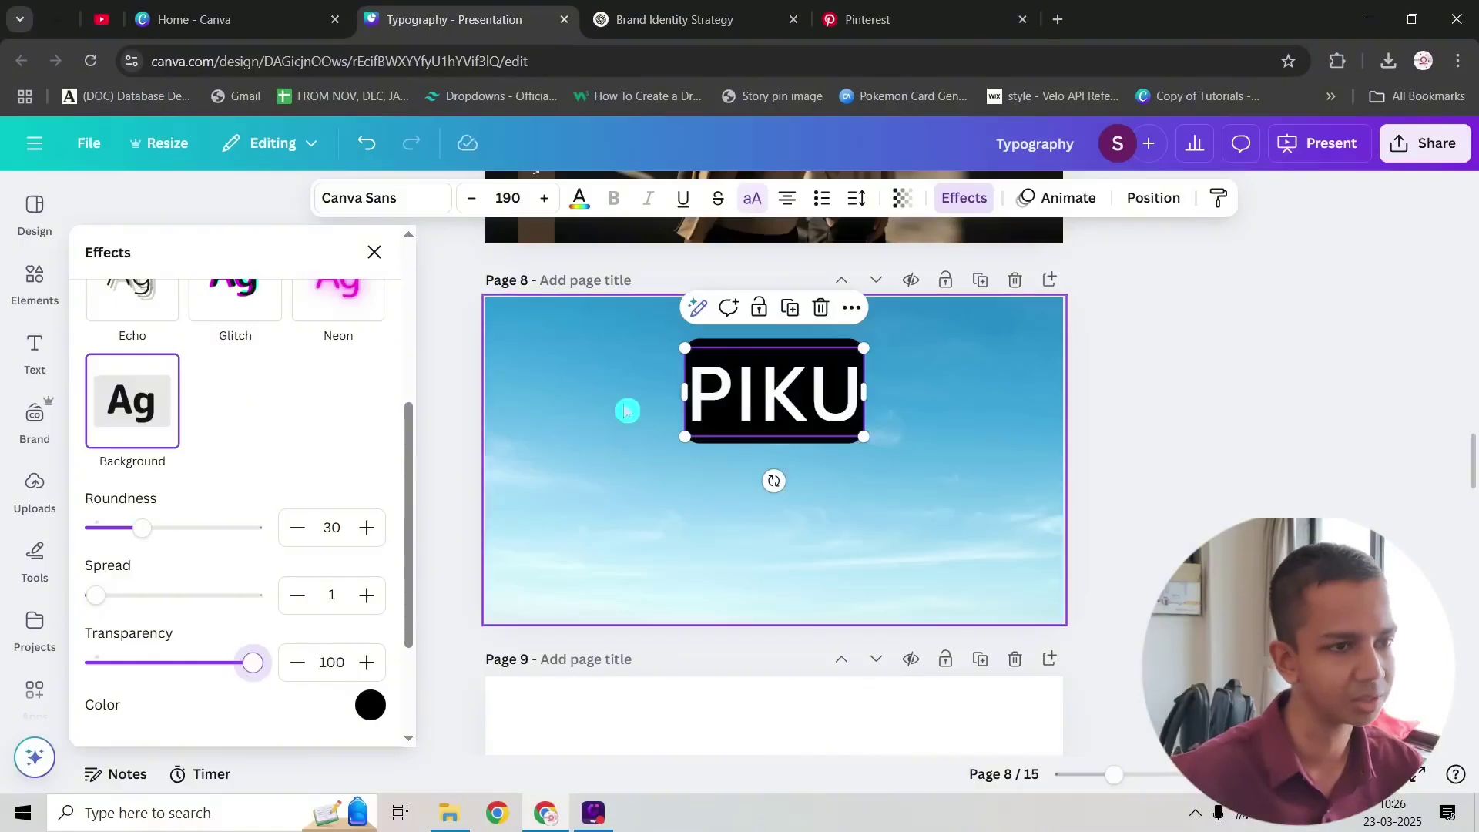
Step: Scale the PIKU text down to size 94.8 and set its background color to pink
left_click_drag(685, 354, 774, 396)
left_click(371, 706)
left_click(291, 528)
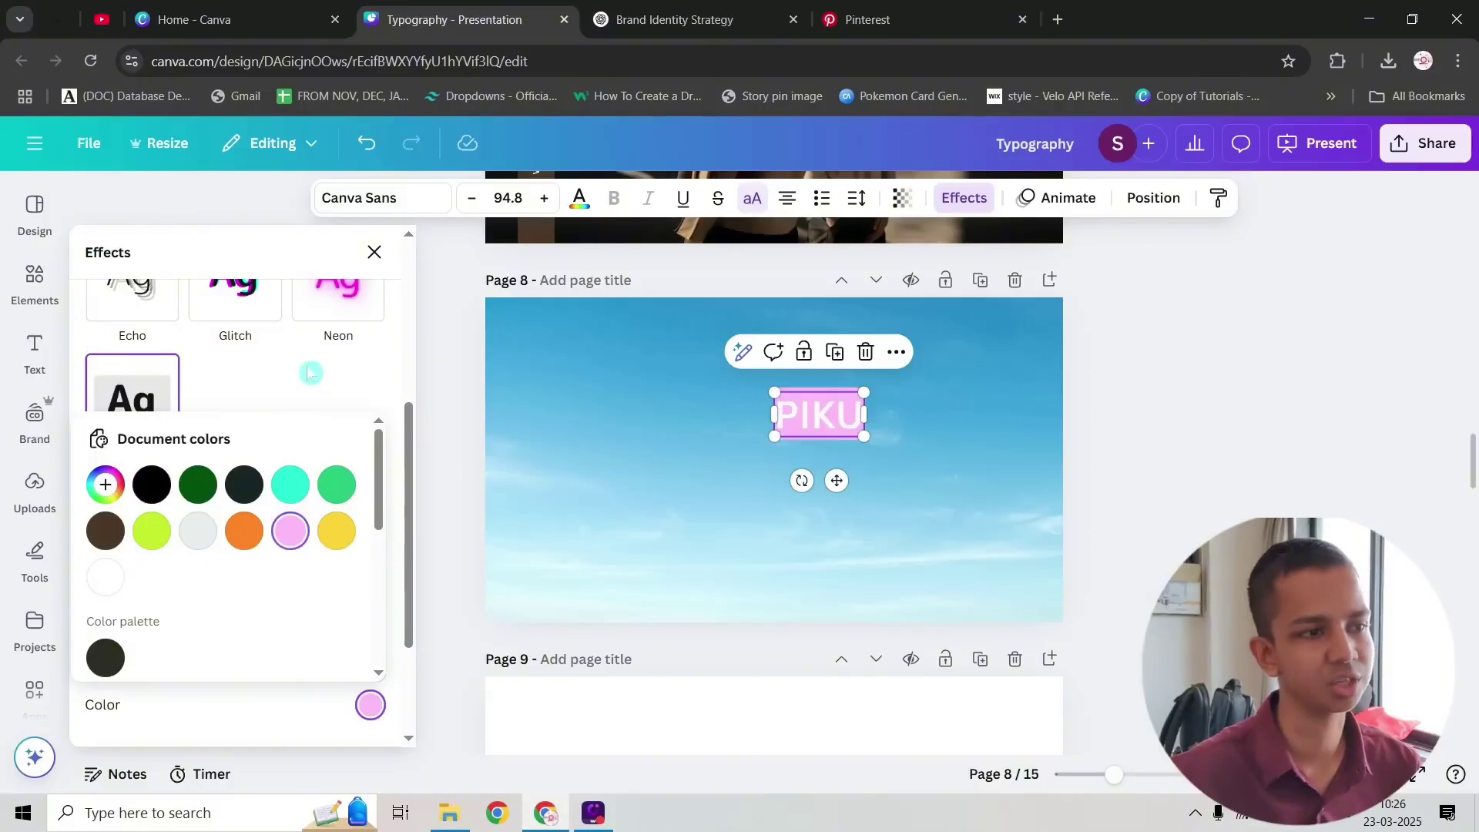
Step: Apply the Curve shape to the PIKU text
scroll(300, 578, "down", 3)
left_click(297, 598)
left_click(235, 659)
scroll(277, 616, "down", 1)
Step: Append "DGDEGEGRTERG" to the curved PIKU text and move the resulting ring slightly up and left on the page
left_click_drag(873, 451, 862, 452)
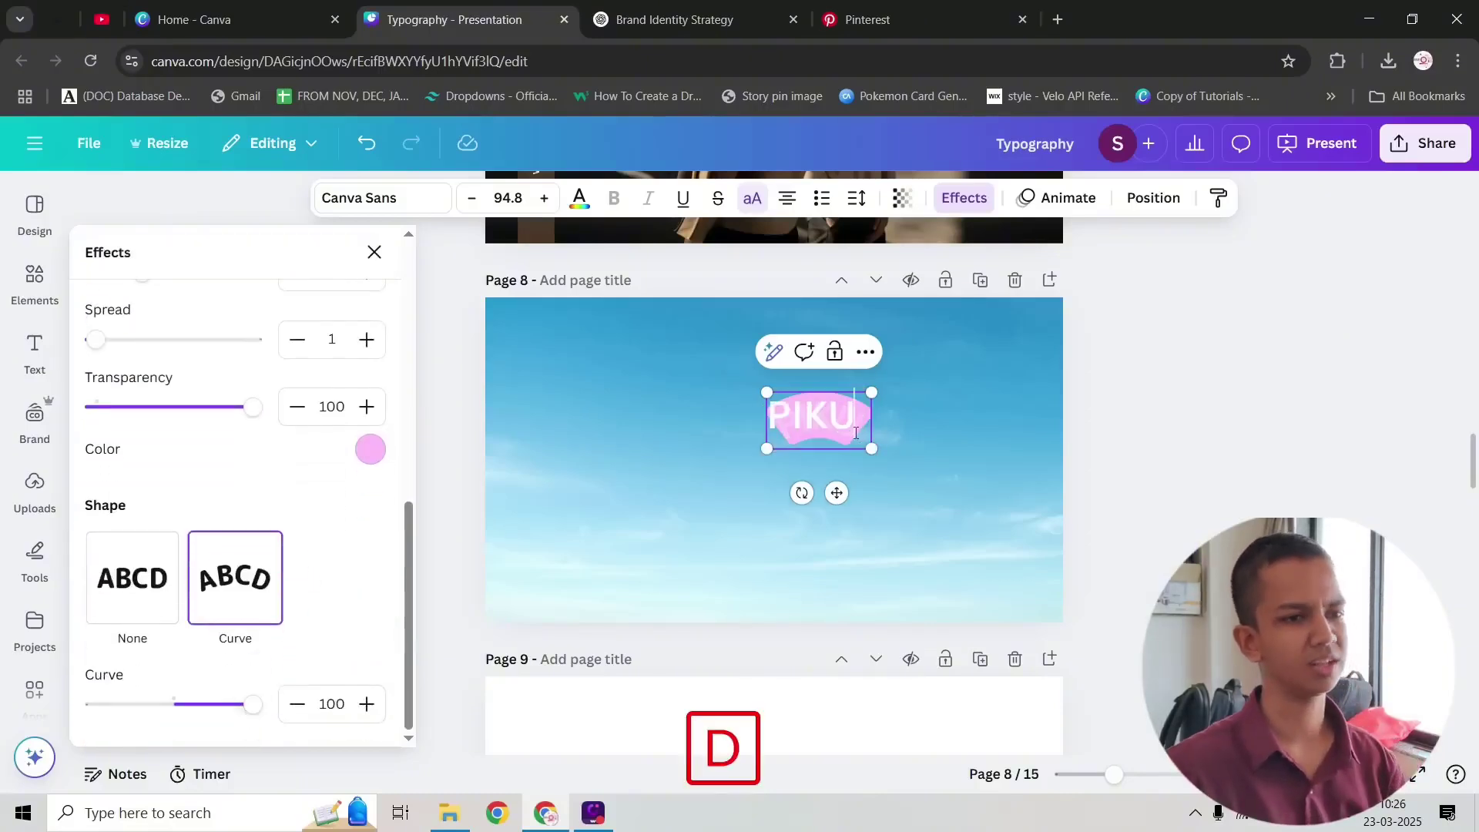
type("DGDEGEGRTERG")
left_click(1086, 466)
left_click(1177, 489)
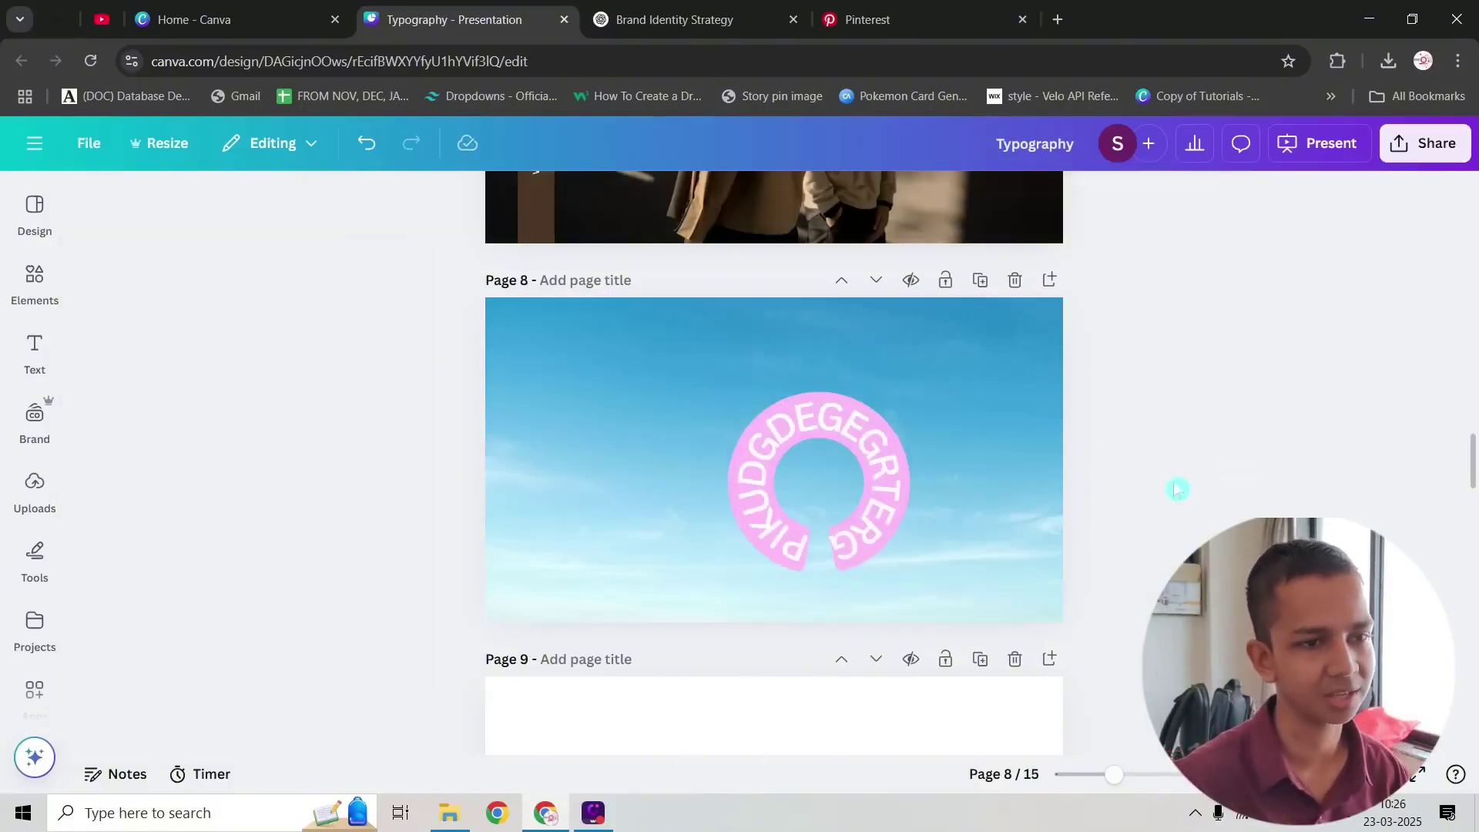
left_click_drag(874, 458, 844, 420)
Step: Set the lettering's curve to 32, then reset its shape to None
left_click(949, 204)
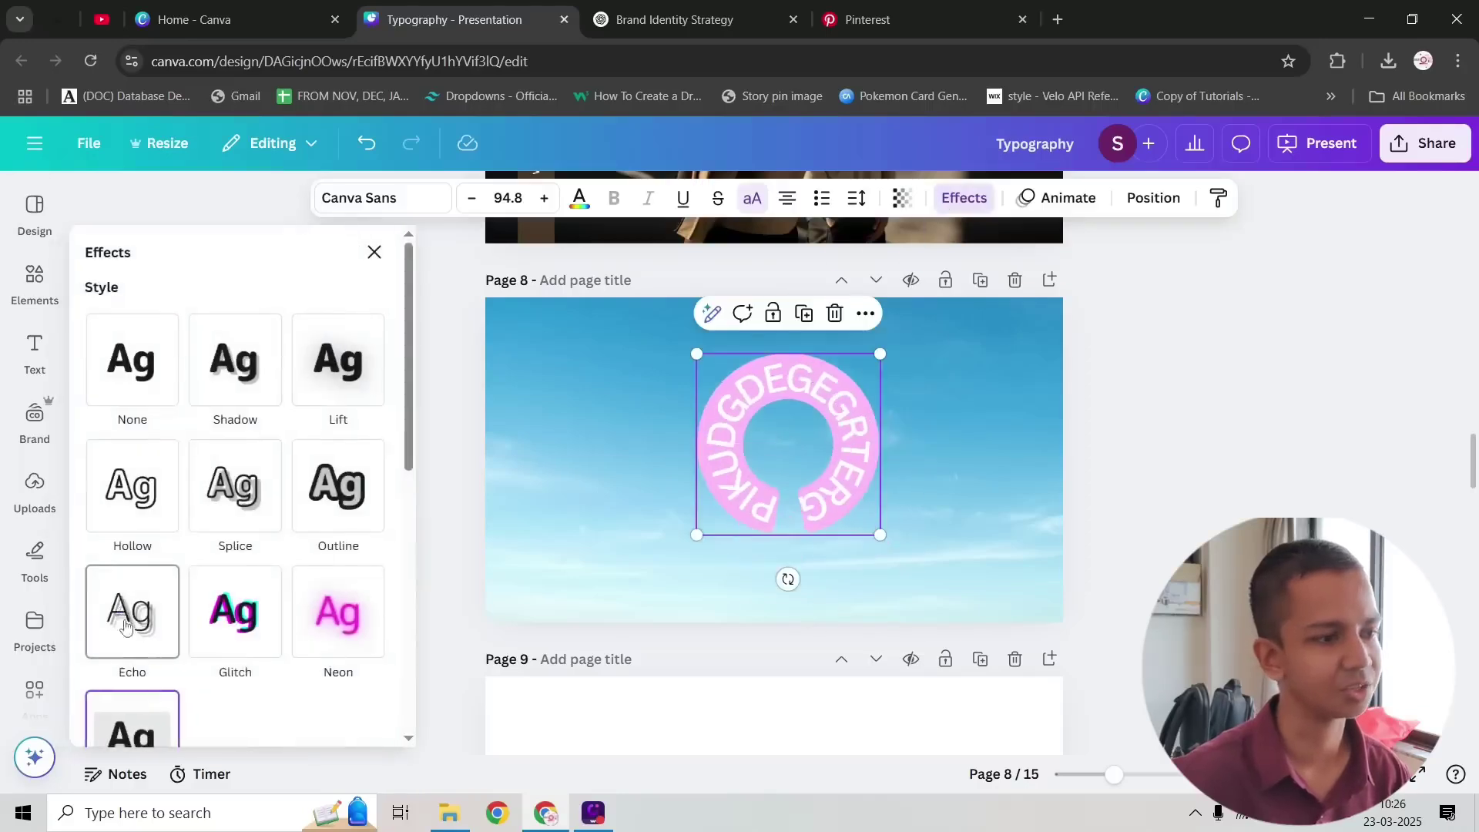
scroll(119, 612, "down", 6)
left_click_drag(254, 720, 198, 719)
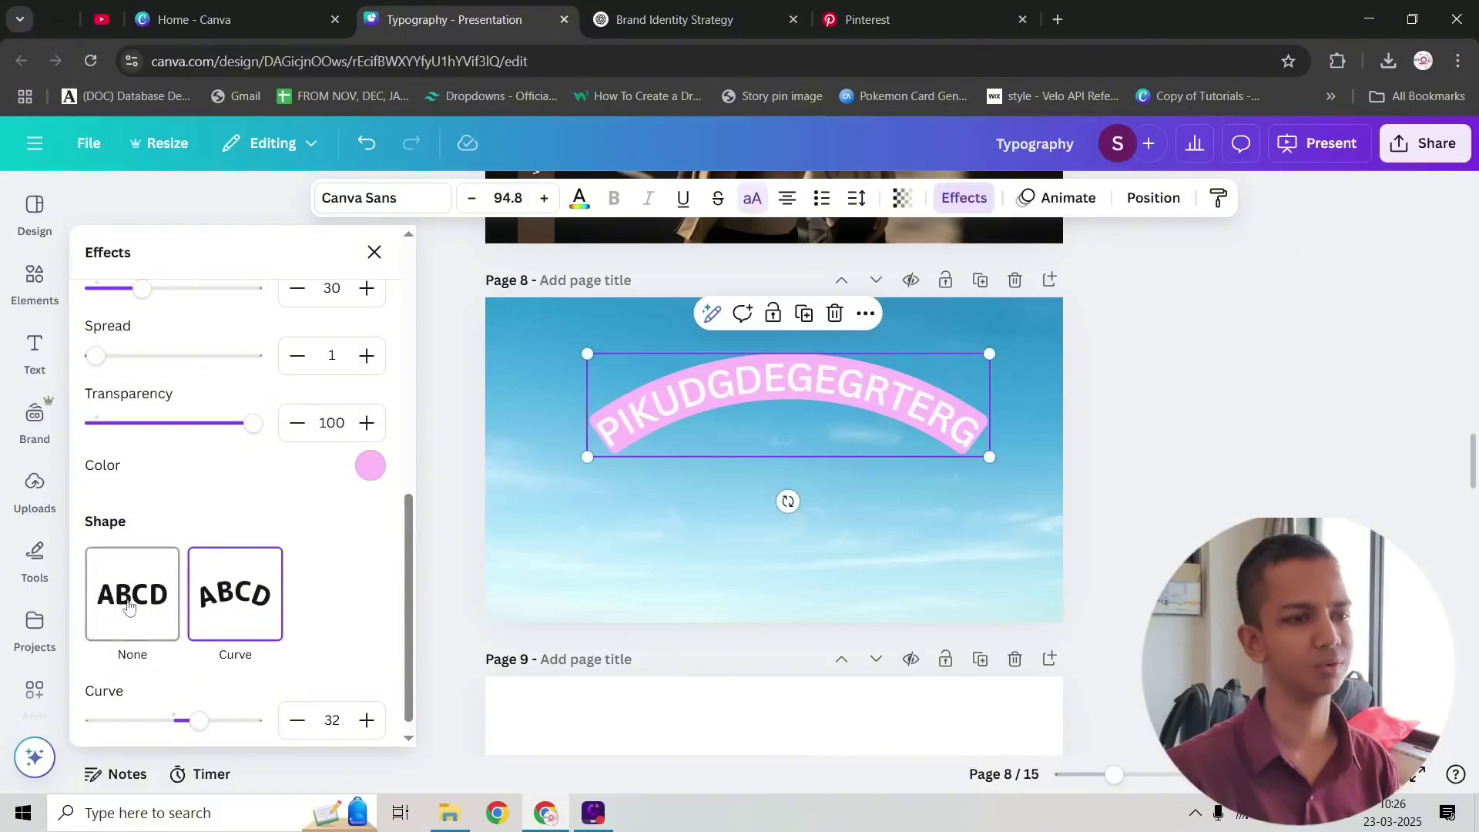
left_click(129, 606)
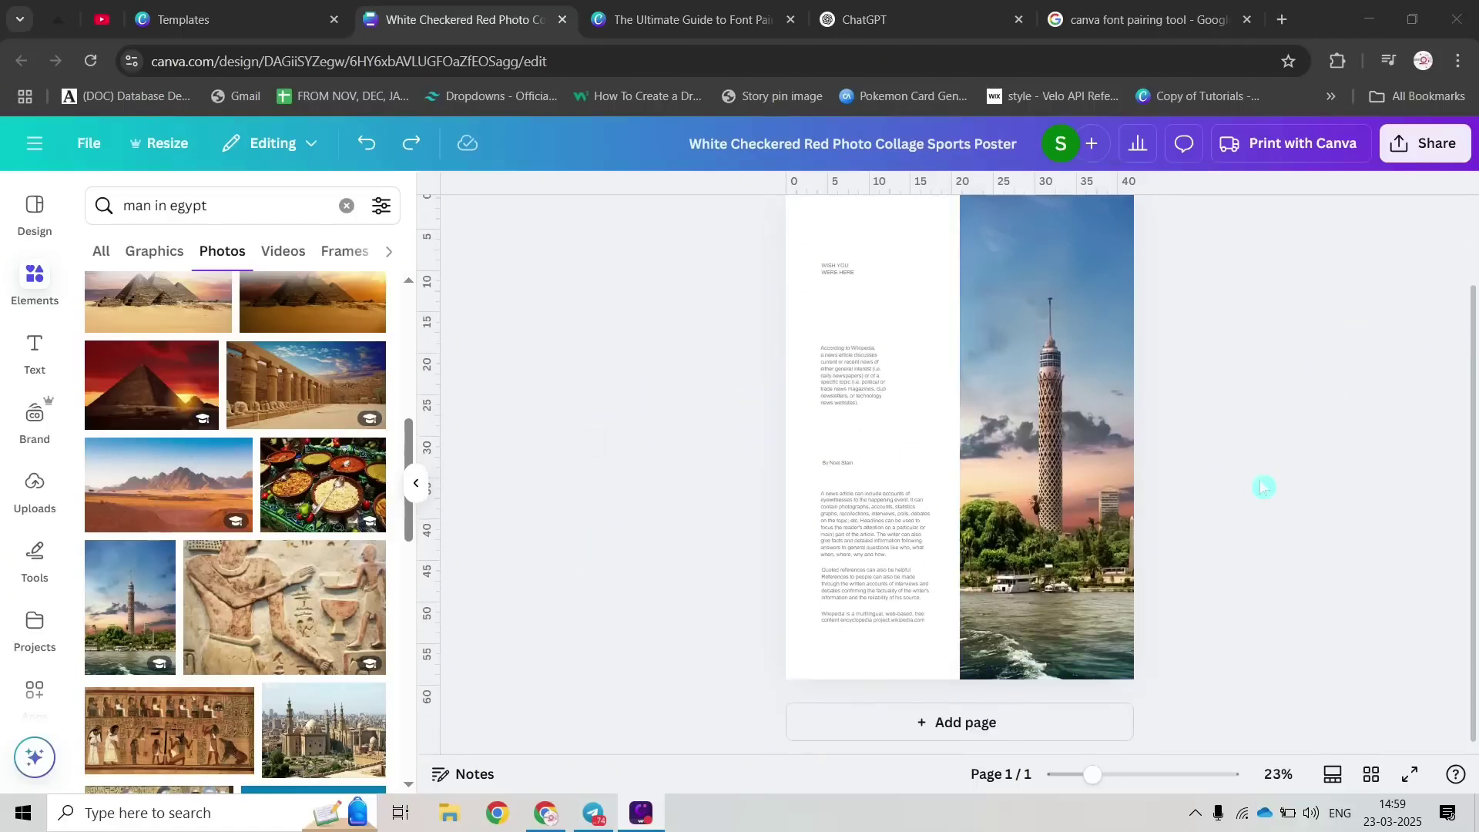
Step: Examine the small text and tower photo on the White Checkered Red Photo Collage Sports Poster up close and as a whole
scroll(1263, 487, "up", 2)
left_click(1109, 521)
left_click(894, 399)
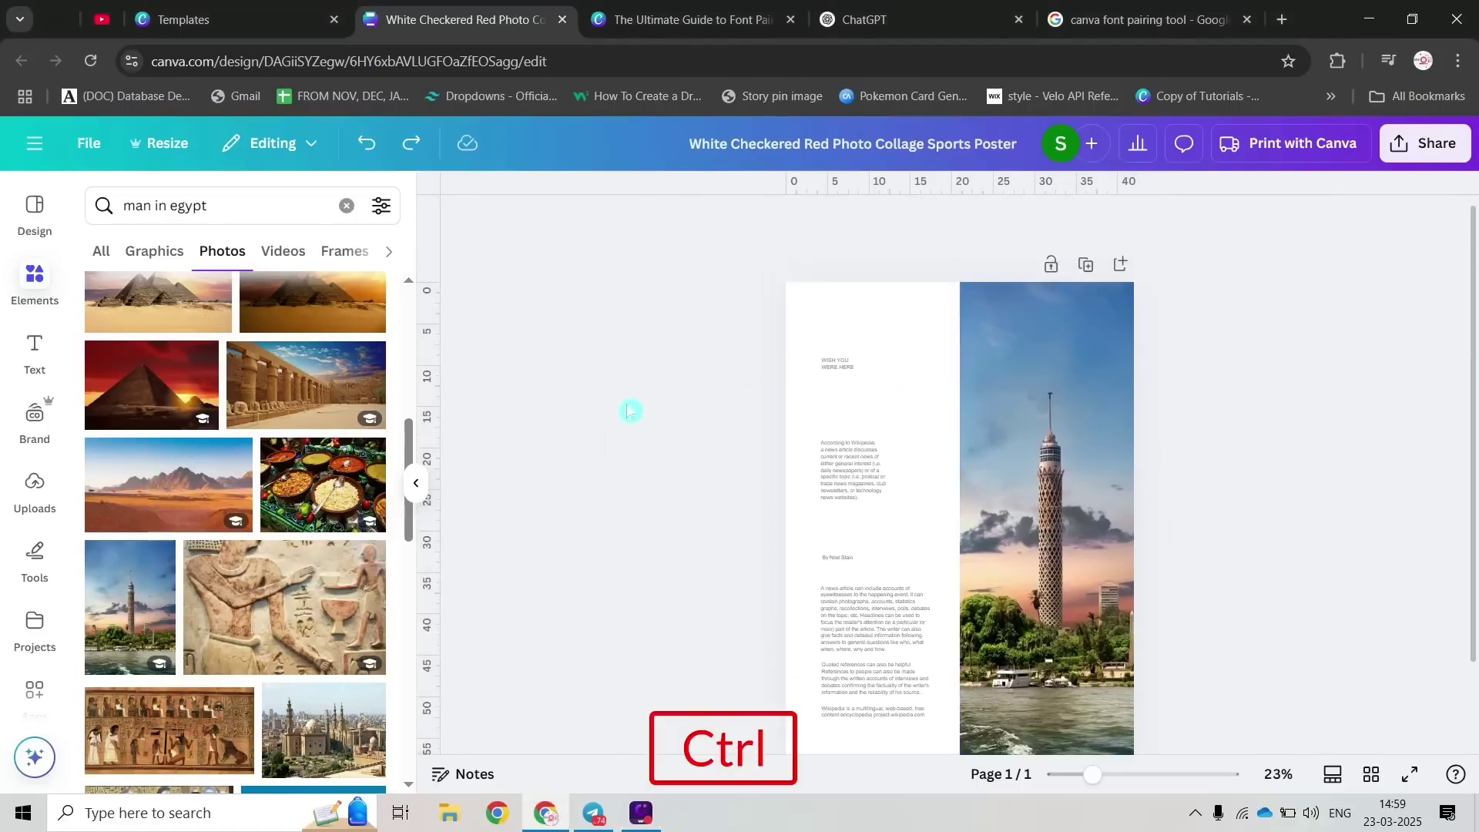
scroll(642, 412, "up", 5, "ctrl")
scroll(634, 400, "down", 5)
scroll(617, 405, "up", 4)
scroll(588, 410, "down", 2)
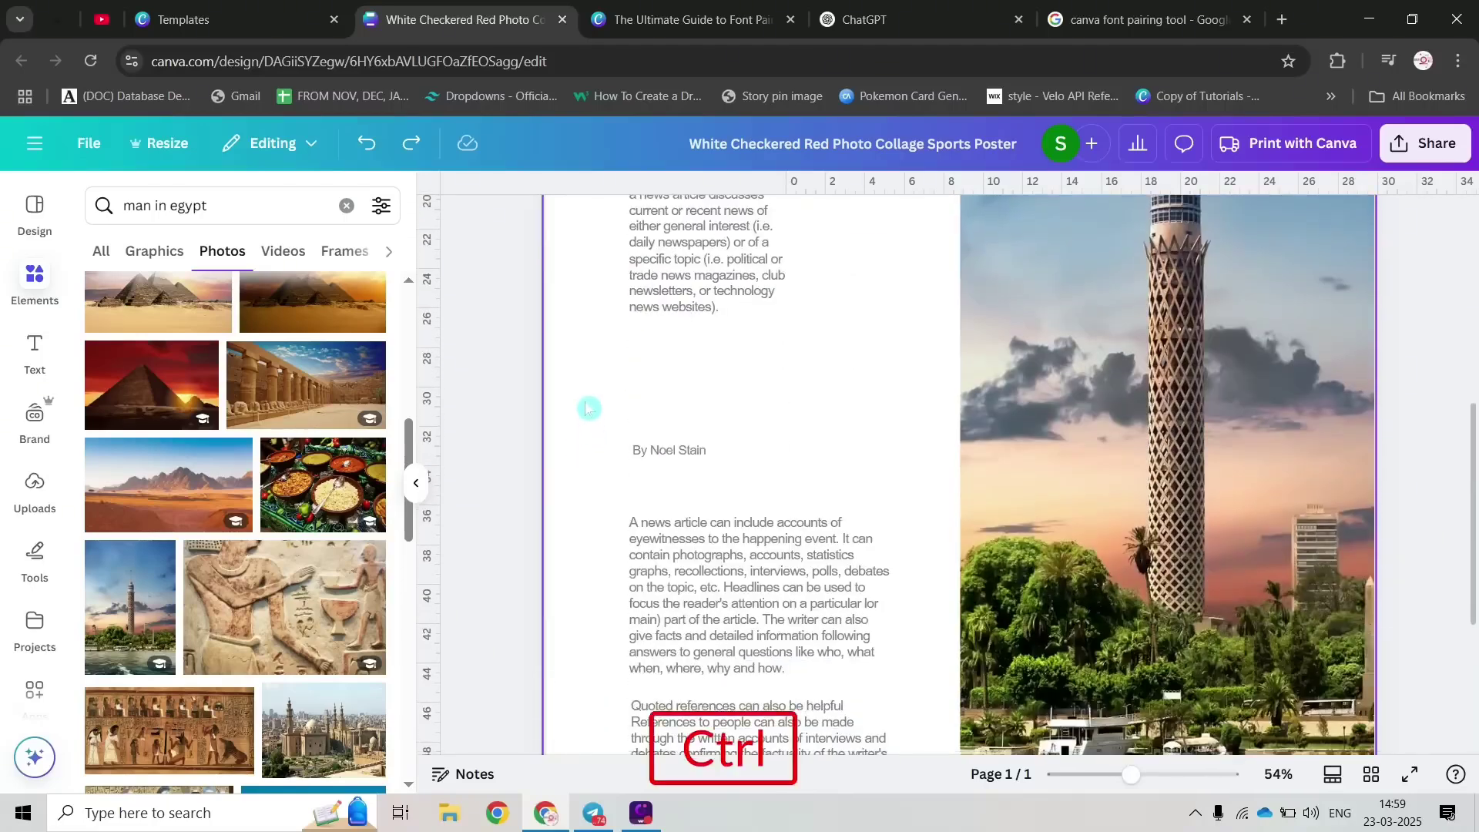
scroll(616, 412, "down", 3, "ctrl")
scroll(693, 370, "down", 2, "ctrl")
Step: Compare the sizes and spacing of the poster's heading, byline and body text blocks, selecting them together to review their hierarchy
left_click_drag(717, 309, 901, 539)
left_click(624, 466)
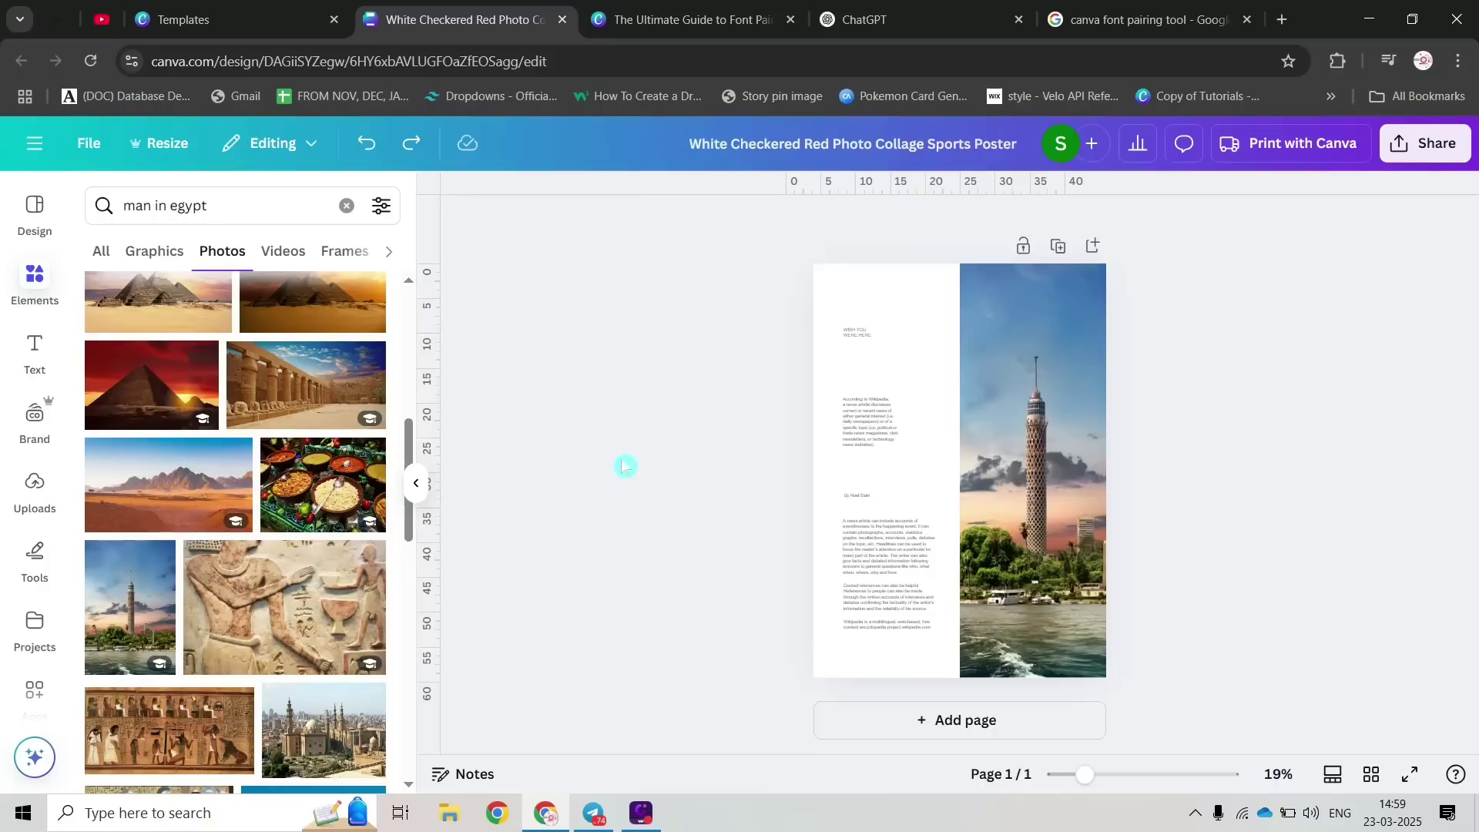
left_click(860, 348)
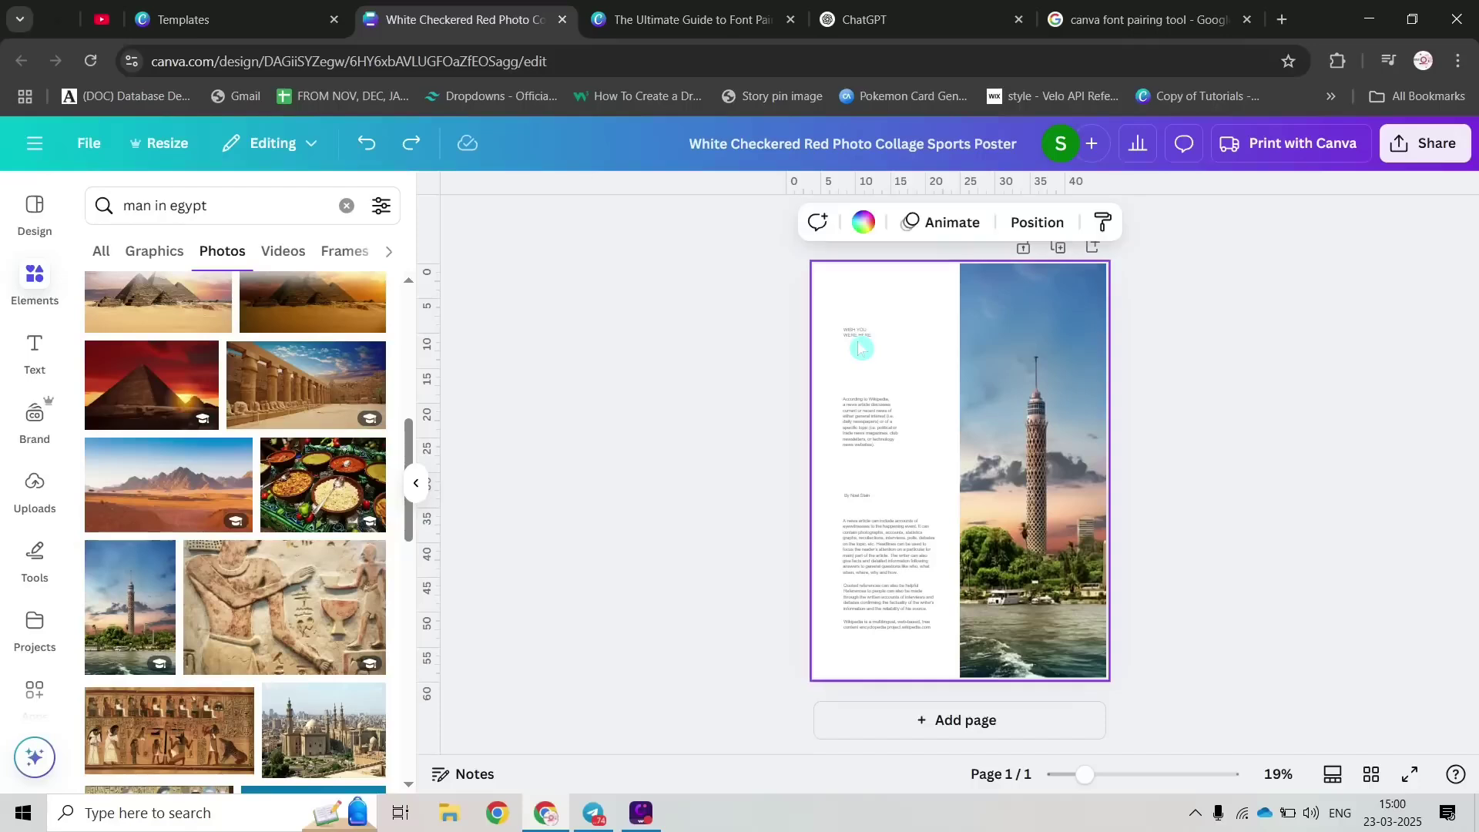
left_click_drag(702, 308, 957, 649)
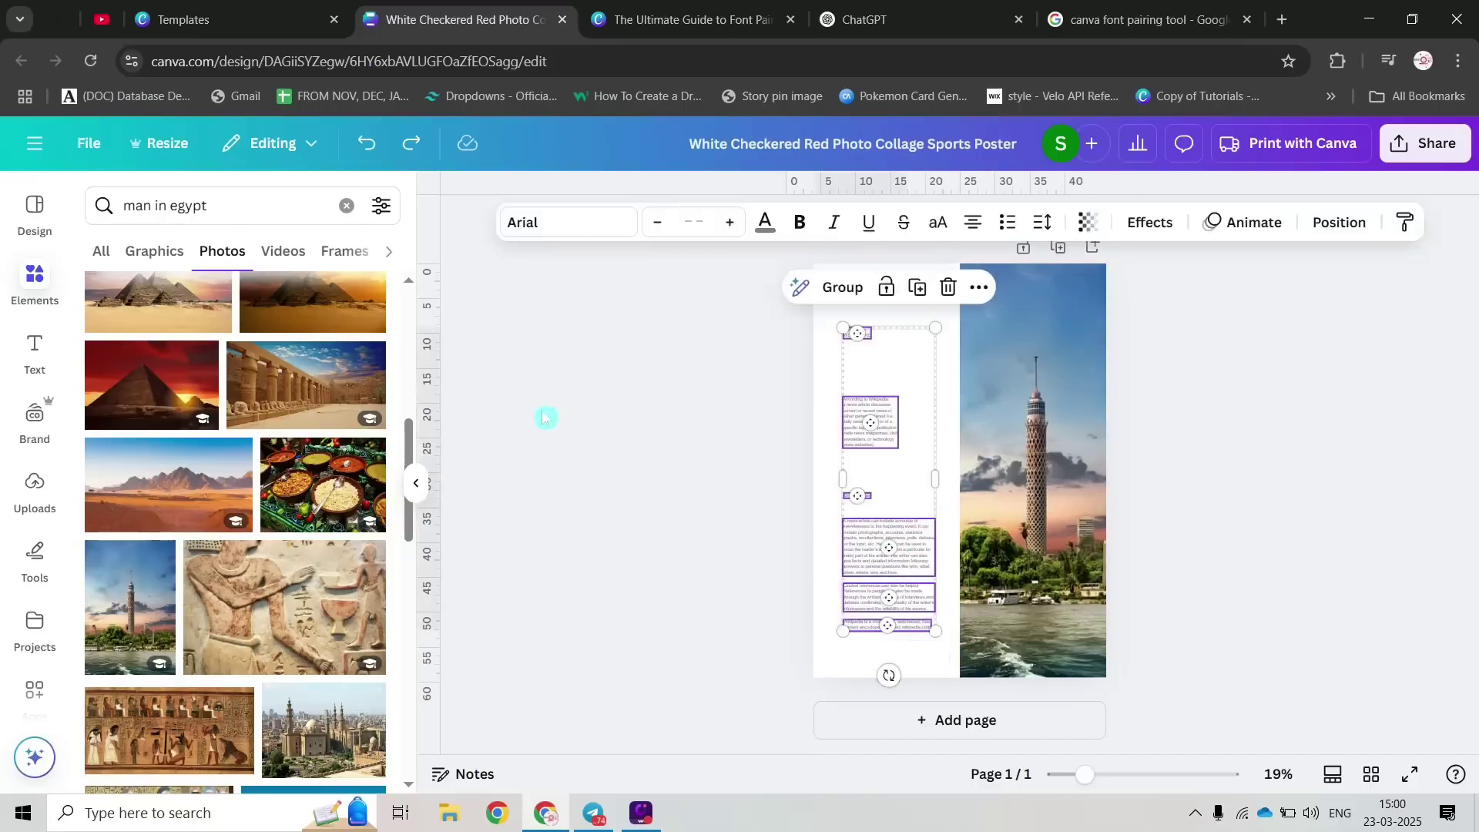
left_click(544, 416)
left_click(856, 340)
left_click_drag(728, 318, 946, 653)
left_click(709, 492)
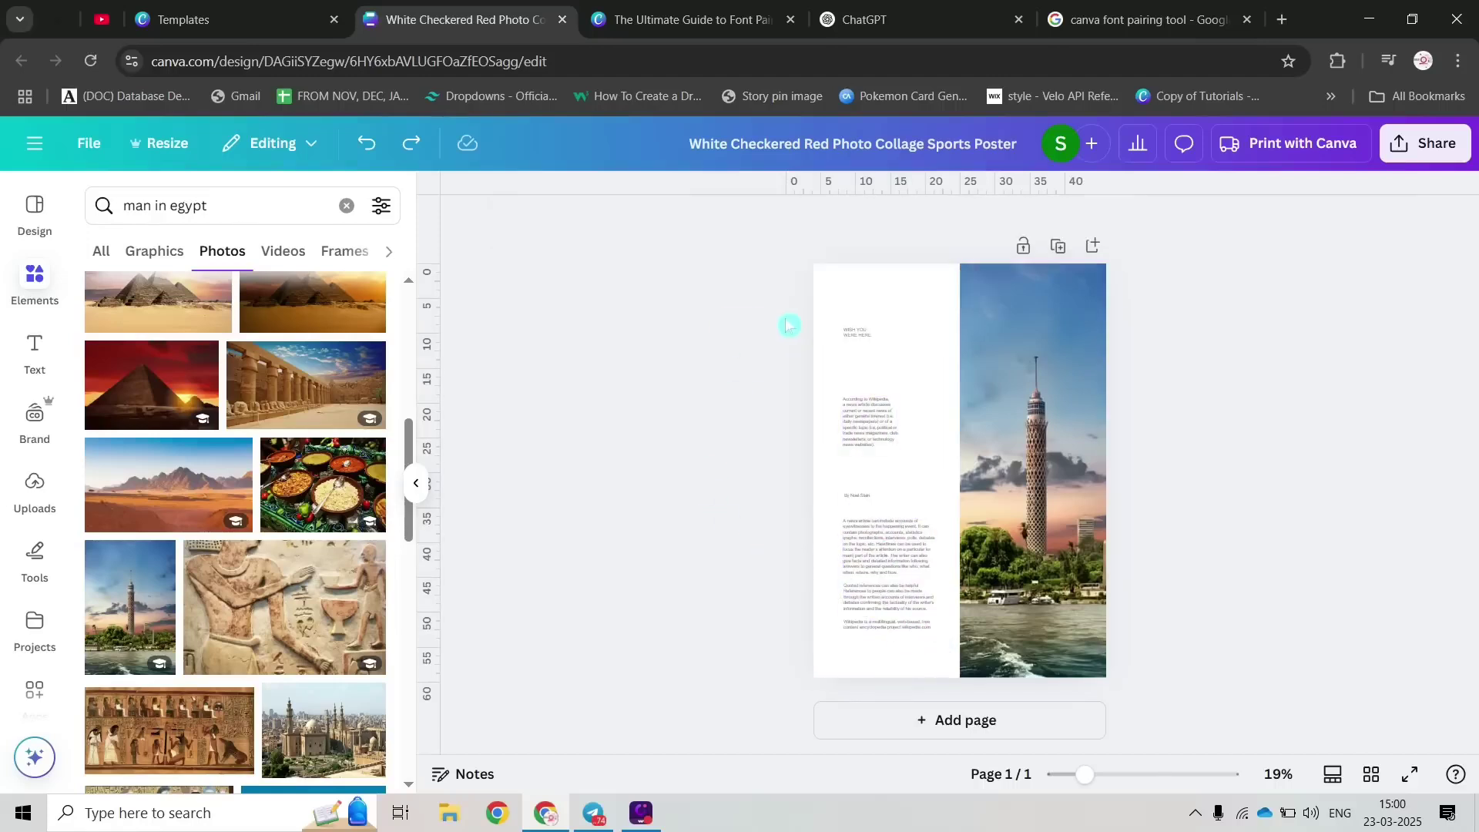
left_click_drag(825, 344, 825, 344)
key("ctrl")
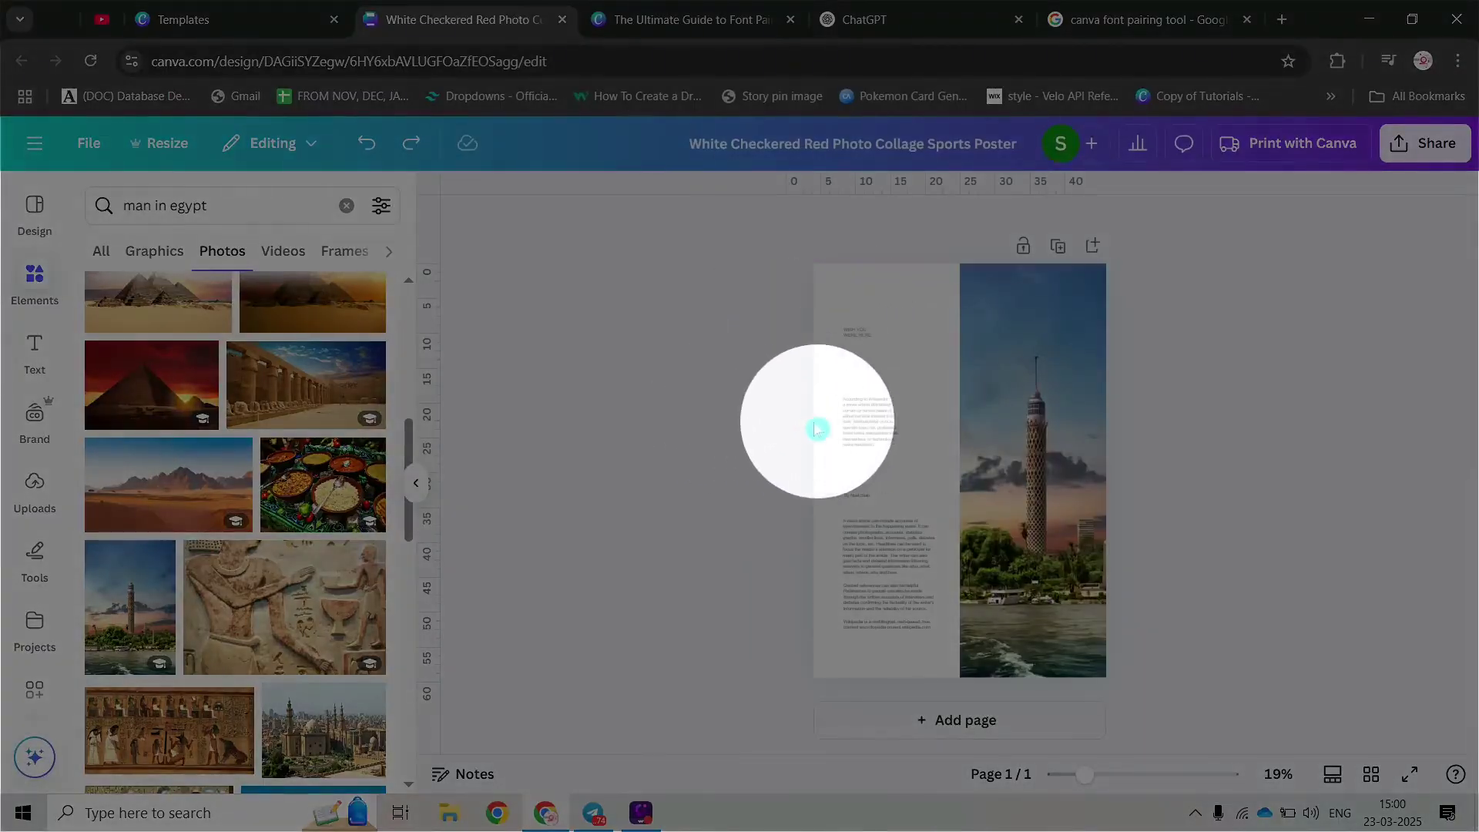
key("ctrl")
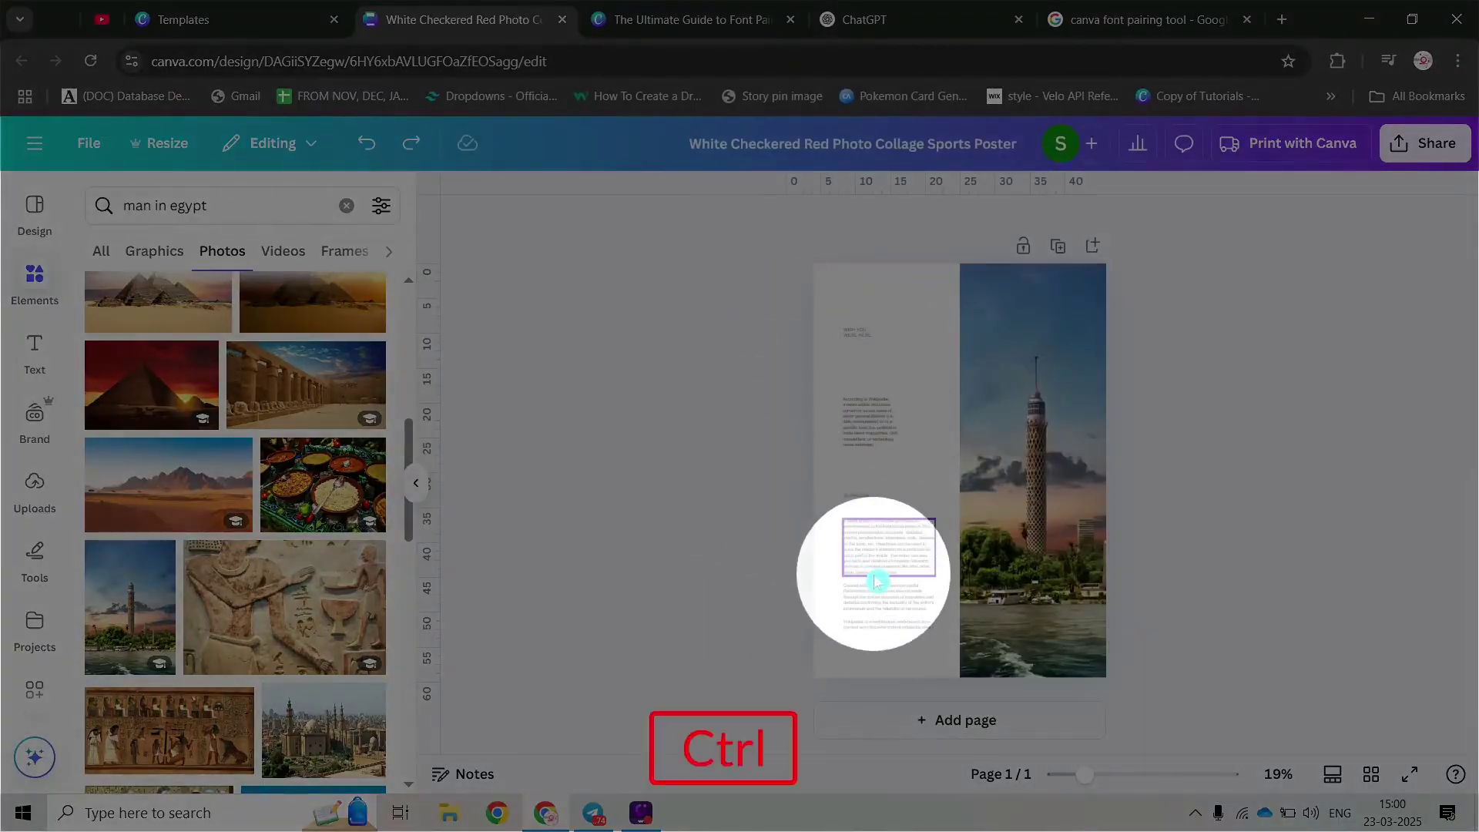
left_click_drag(765, 314, 923, 681)
left_click(684, 481)
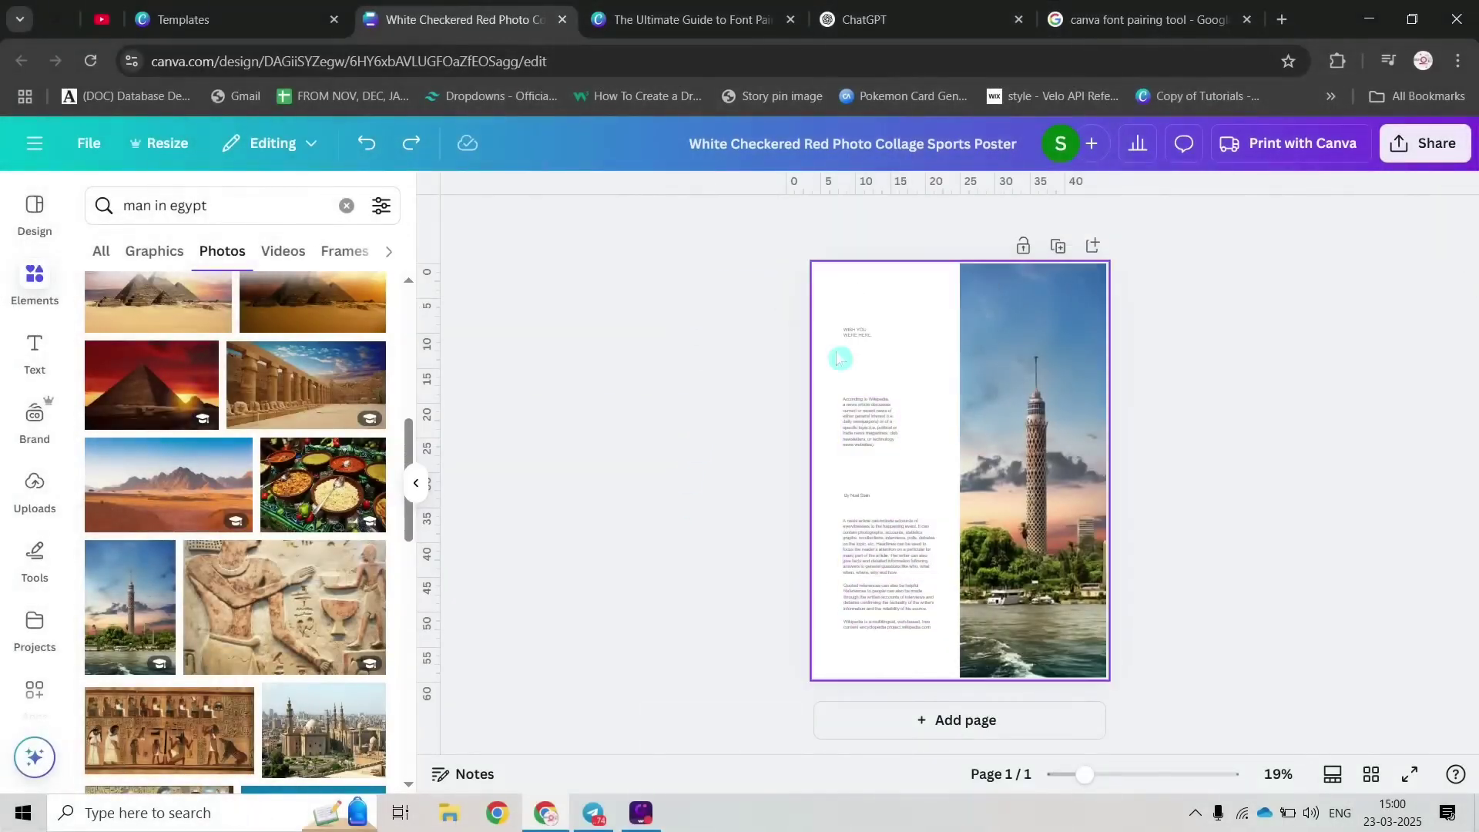
Step: Enlarge the WISH YOU WERE HERE heading until its second line slightly overlaps the tower photo
left_click(869, 339)
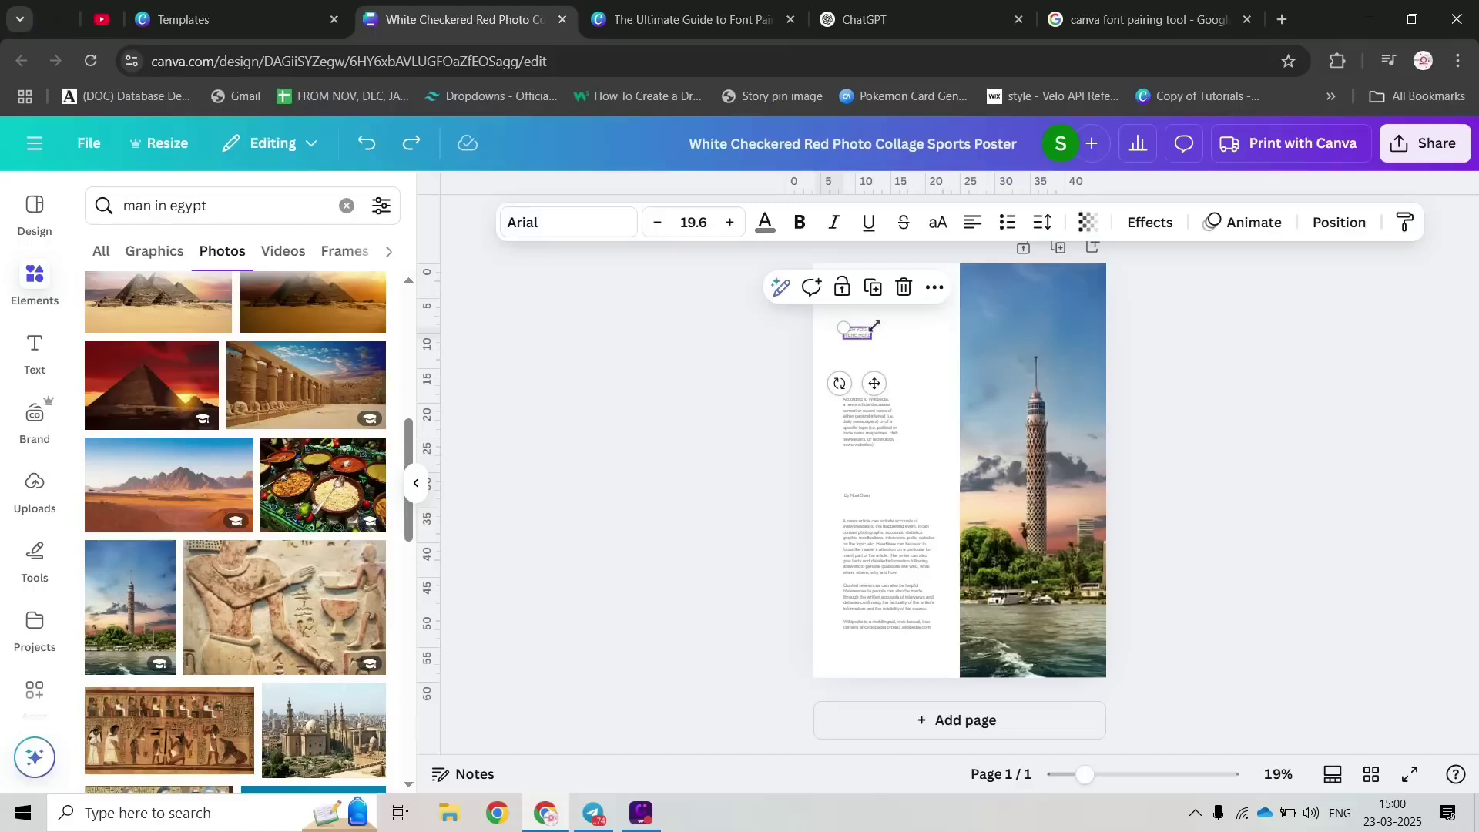
left_click_drag(876, 318, 978, 305)
left_click(626, 417)
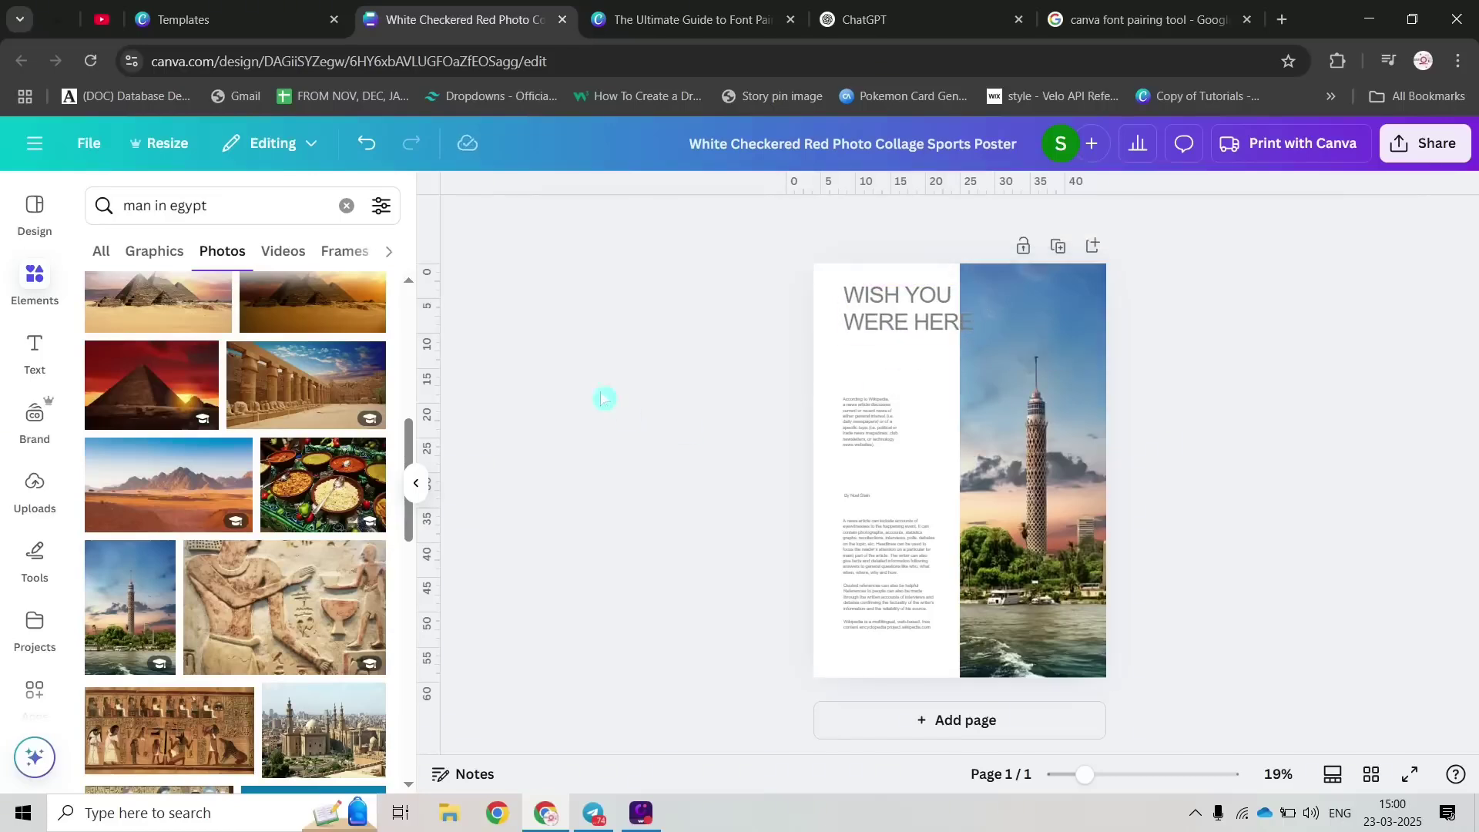
Step: Turn the rulers and guides display off and back on
left_click(88, 143)
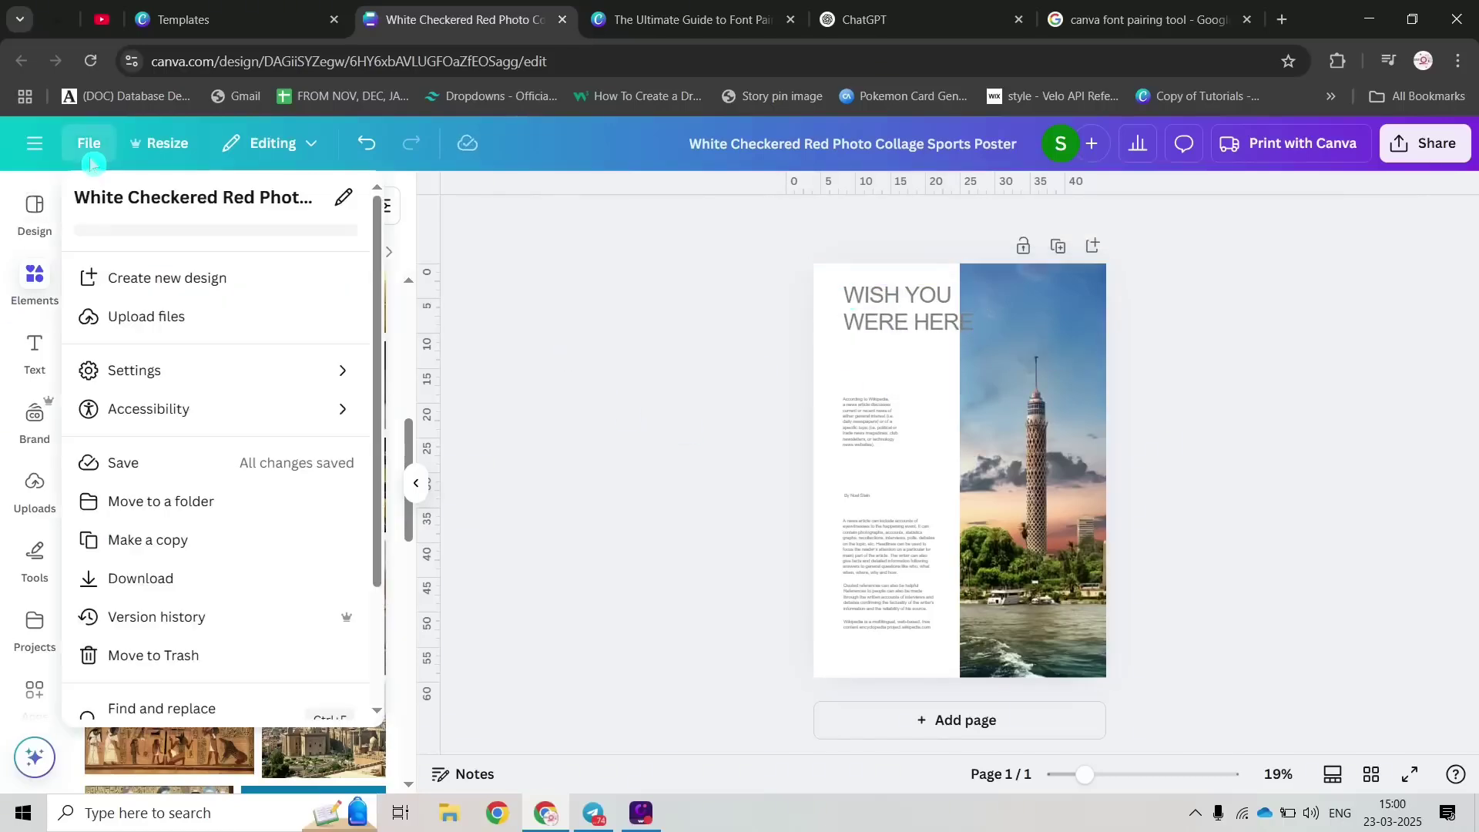
left_click(208, 369)
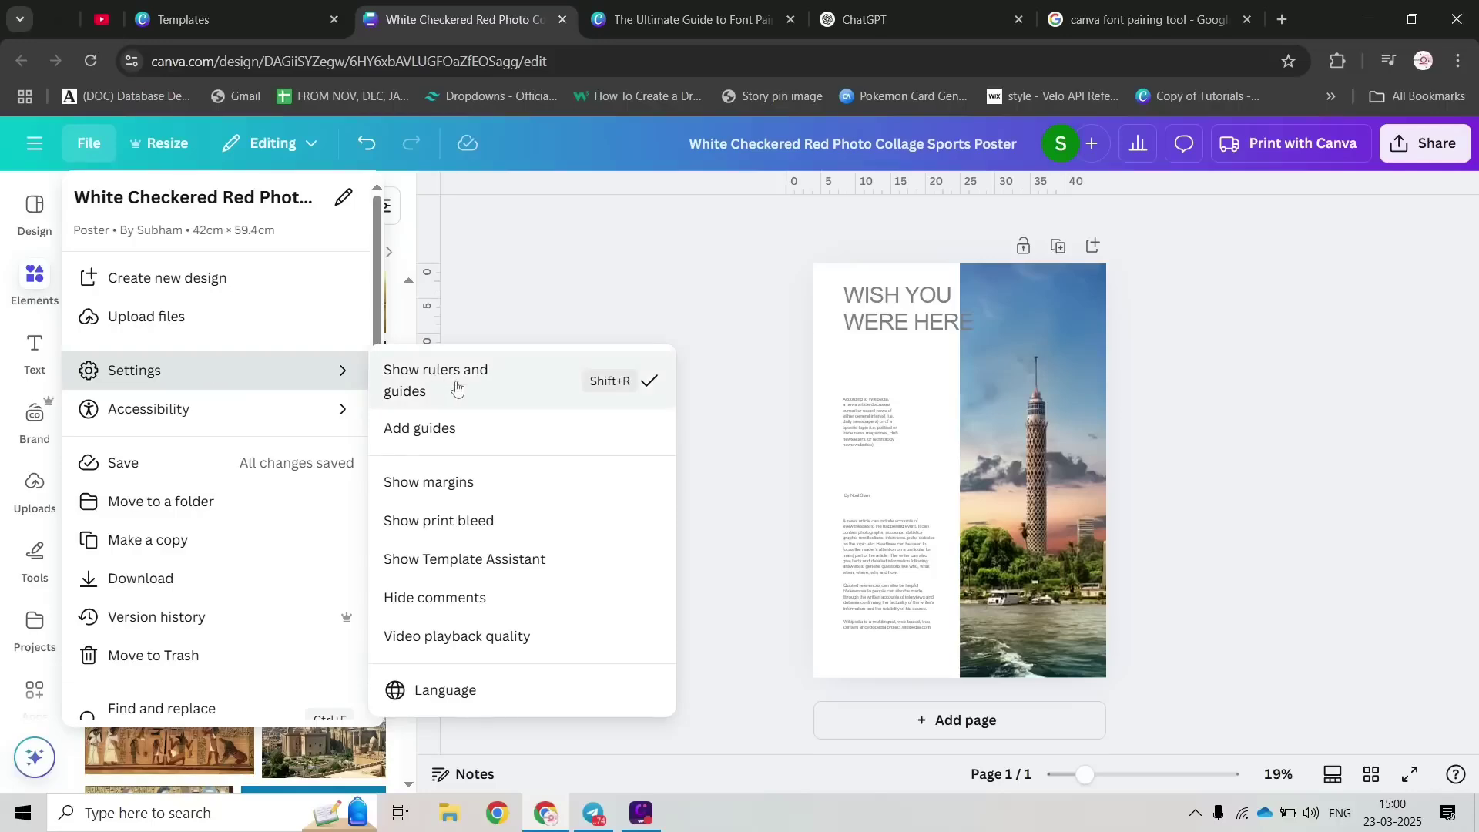
left_click(88, 148)
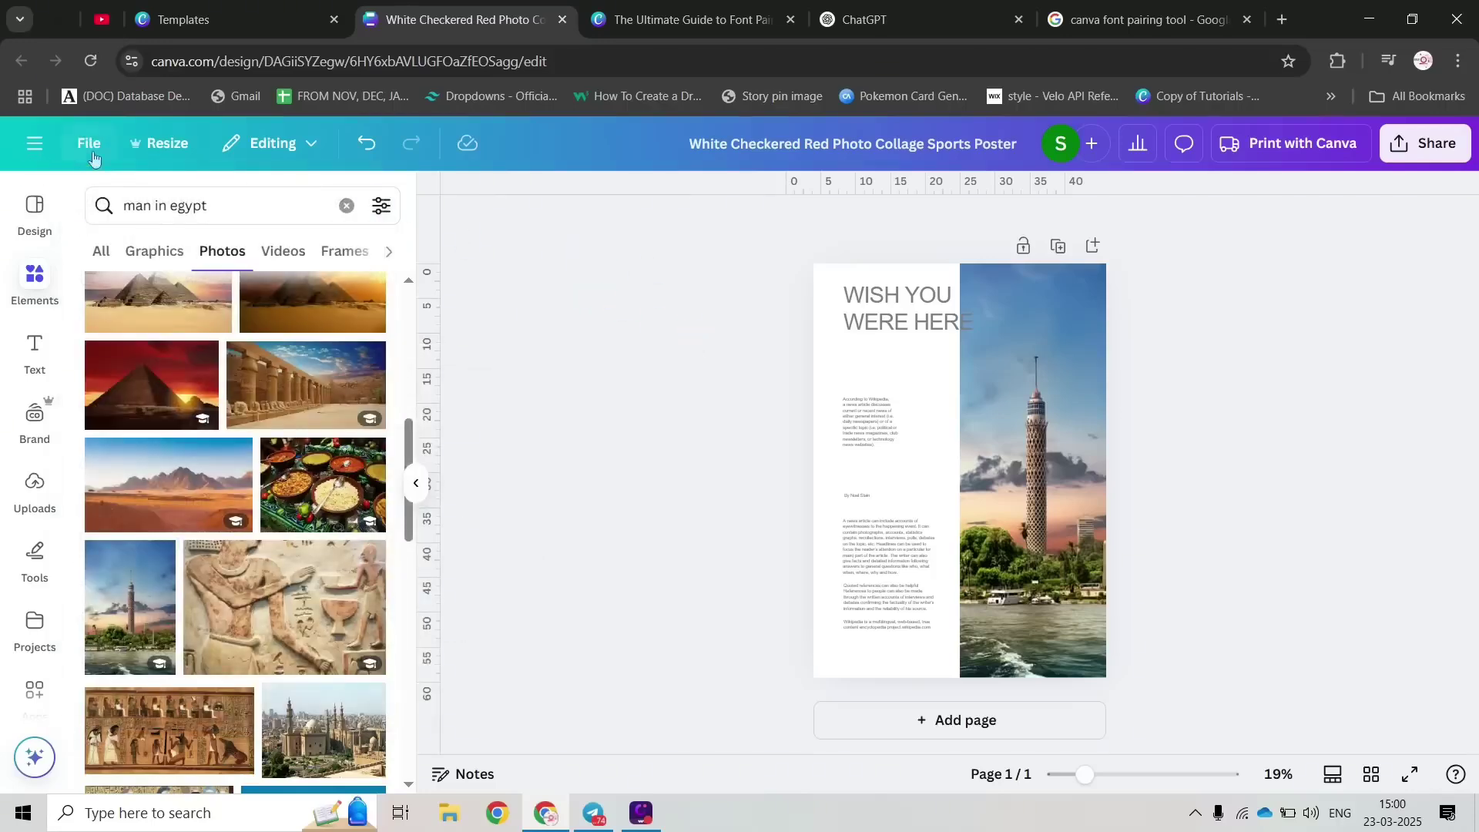
left_click(92, 151)
left_click(224, 373)
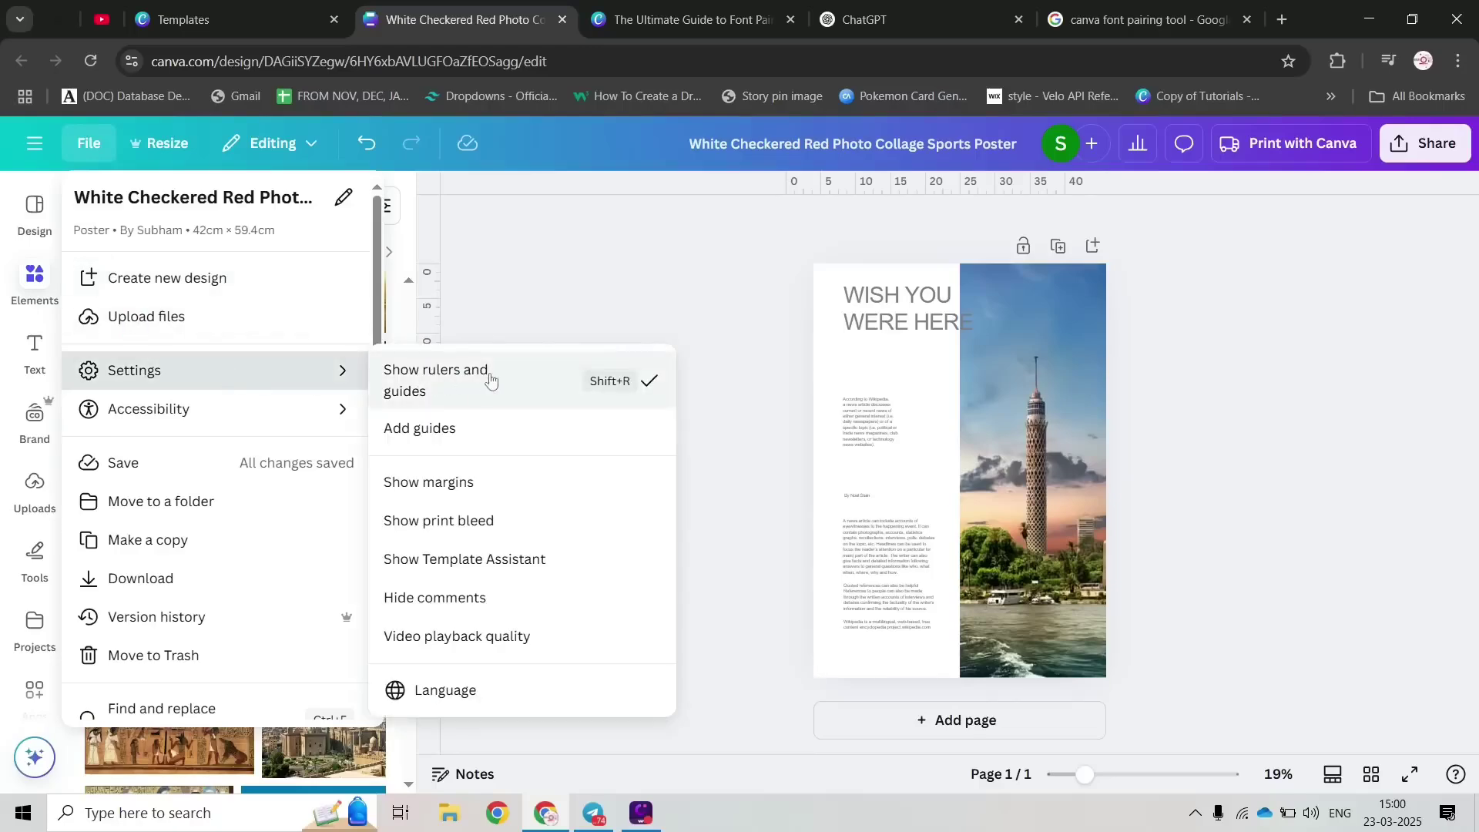
left_click(539, 387)
left_click(84, 143)
left_click(274, 371)
left_click(431, 371)
Step: Place a vertical guide at about 4.2 cm along the text's left edge, and nudge all text blocks slightly left of it
left_click_drag(431, 333, 842, 403)
left_click(739, 337)
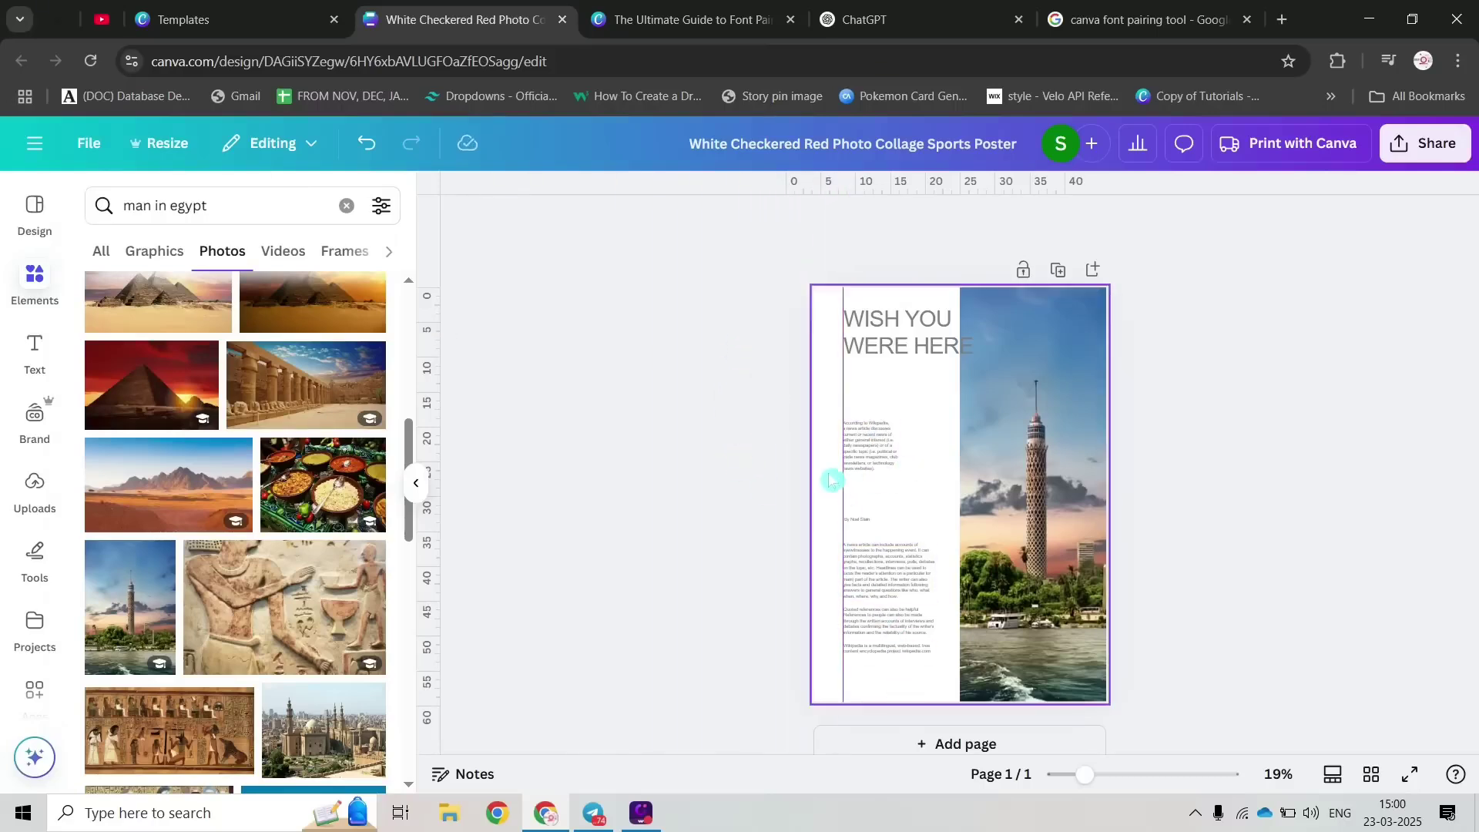
left_click_drag(750, 325, 909, 681)
key("Left")
key("Left")
key("Left")
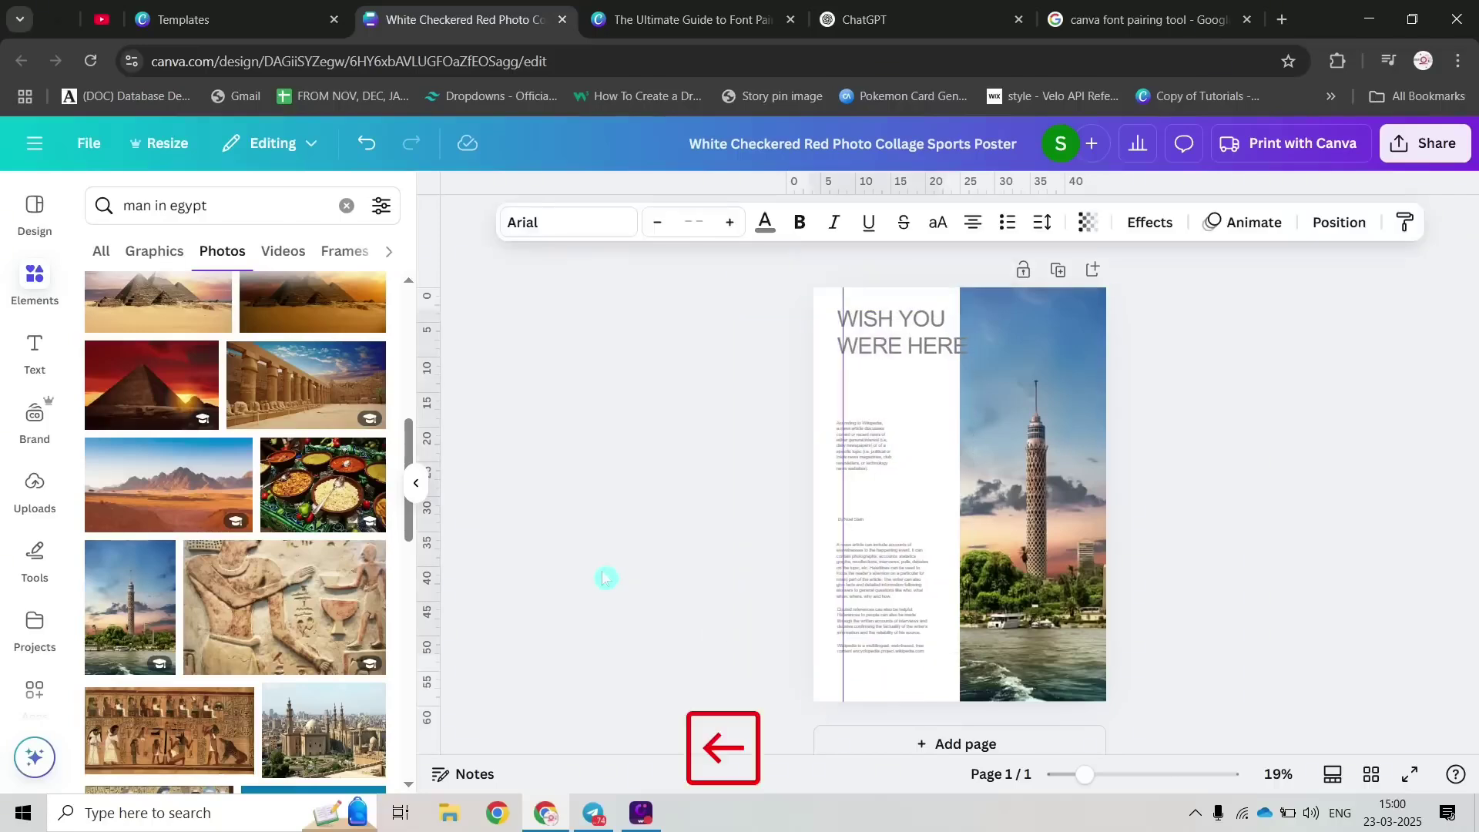
key("Left")
left_click(739, 442)
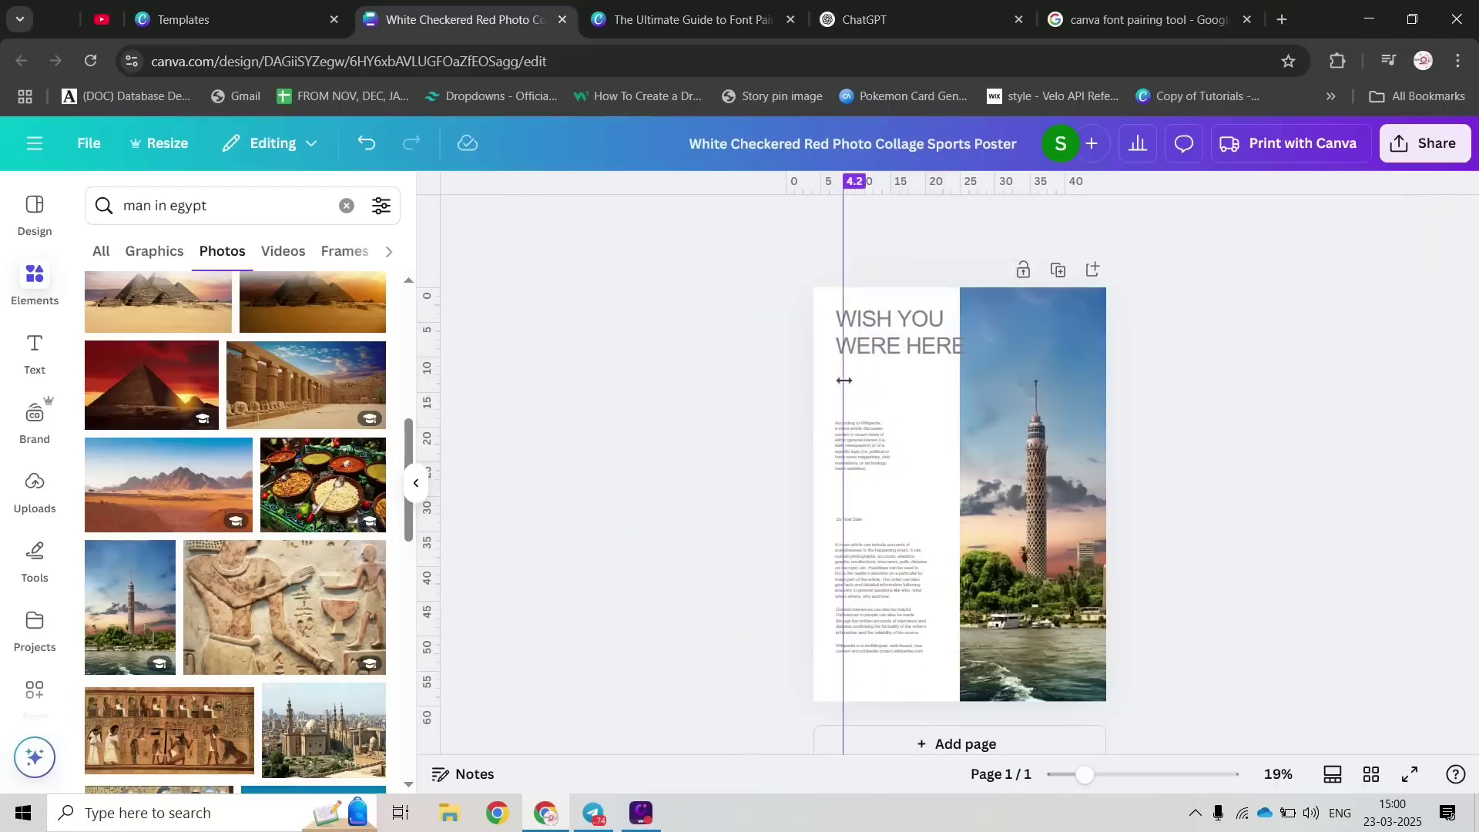
Step: Move the vertical guide to line up with the left edge of the shifted text blocks
scroll(751, 538, "up", 8, "ctrl")
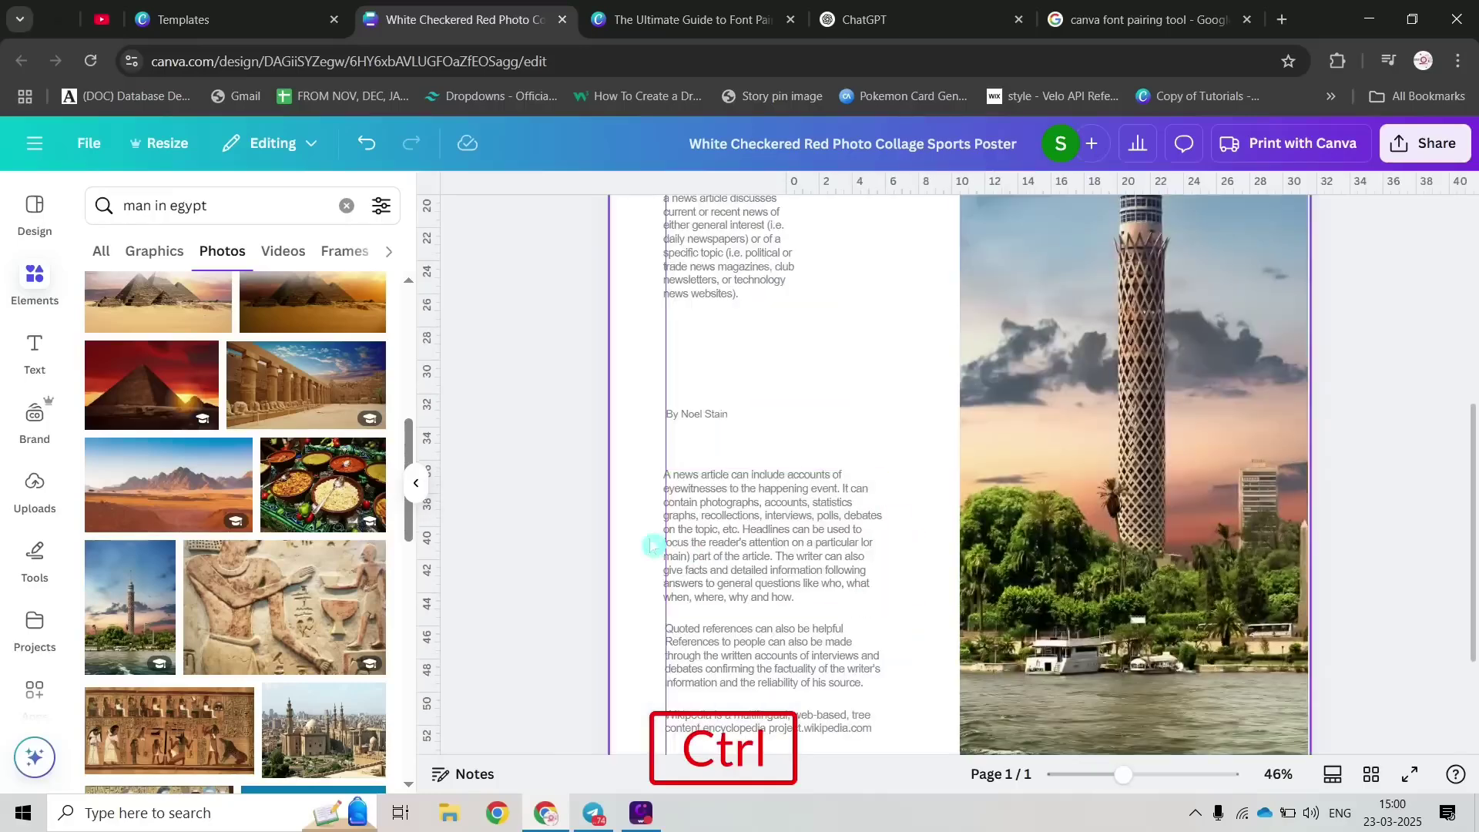
left_click_drag(525, 444, 519, 445)
scroll(492, 460, "down", 5, "ctrl")
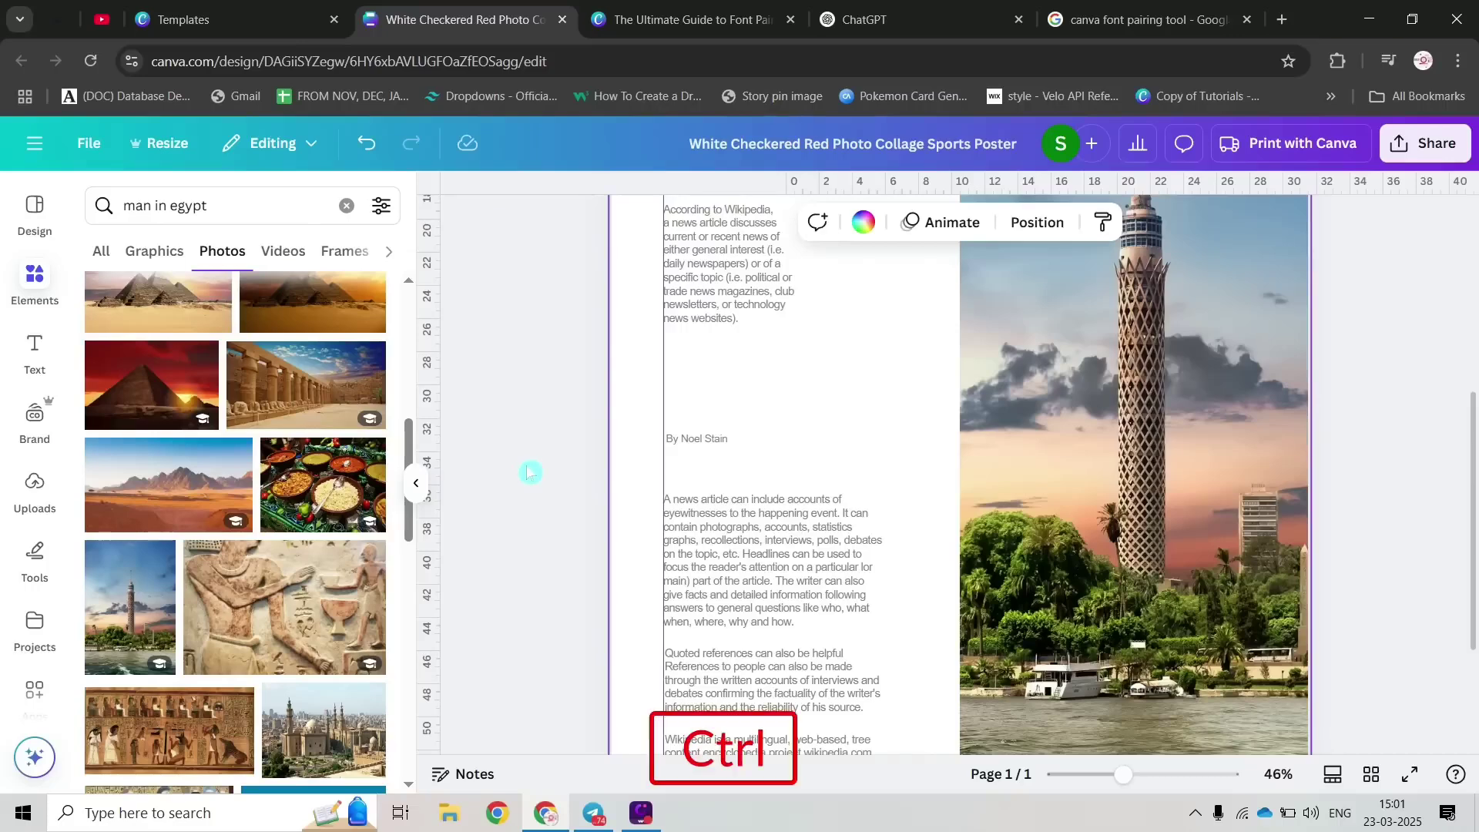
scroll(623, 531, "down", 2)
scroll(625, 539, "down", 3, "ctrl")
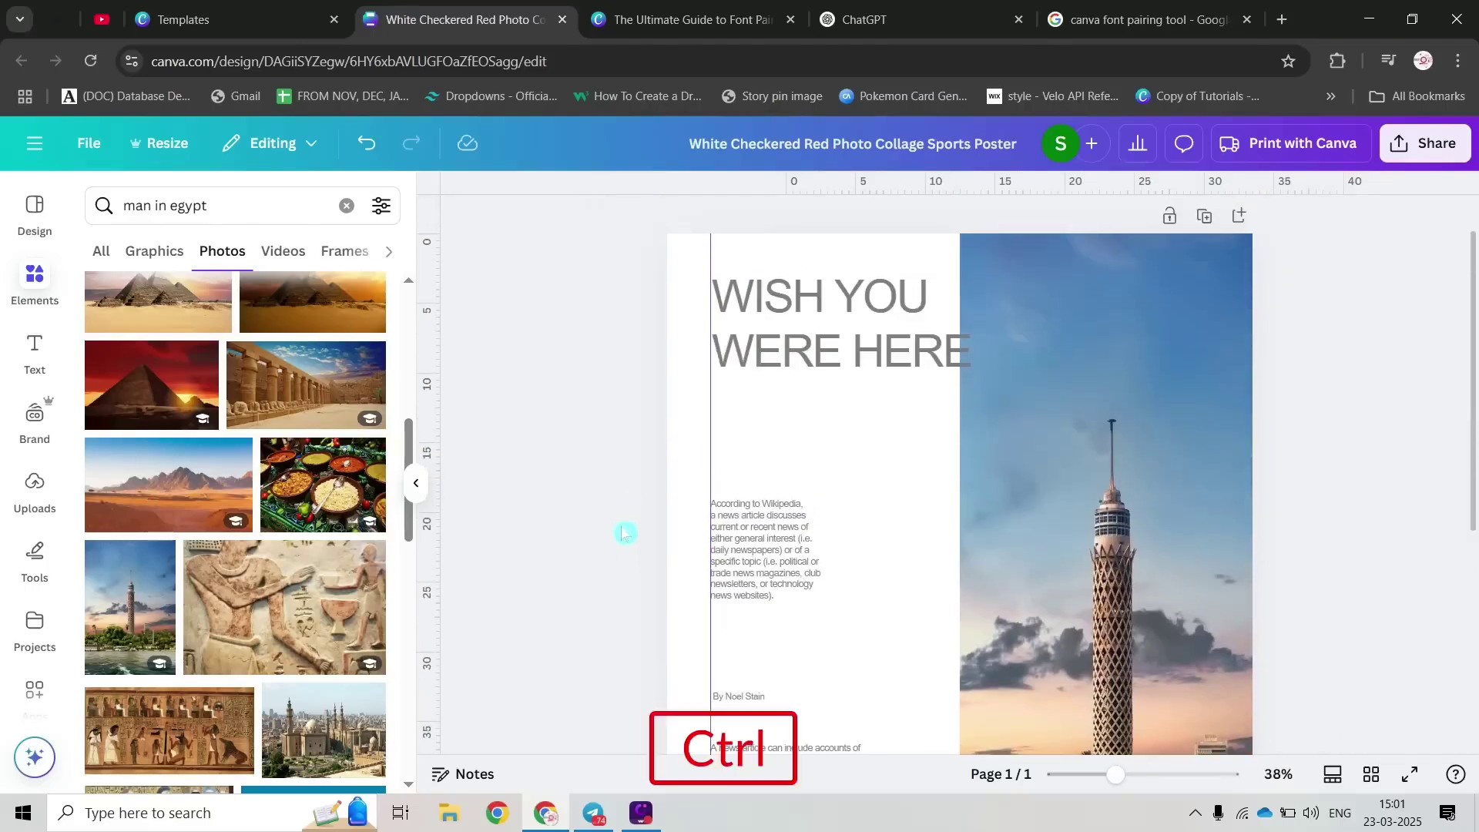
Step: Examine the heading, intro paragraph and body text close up and at full-page view to judge alignment and legibility
scroll(689, 522, "down", 1, "ctrl")
scroll(739, 508, "up", 3, "ctrl")
scroll(693, 478, "down", 3, "ctrl")
scroll(770, 481, "up", 5, "ctrl")
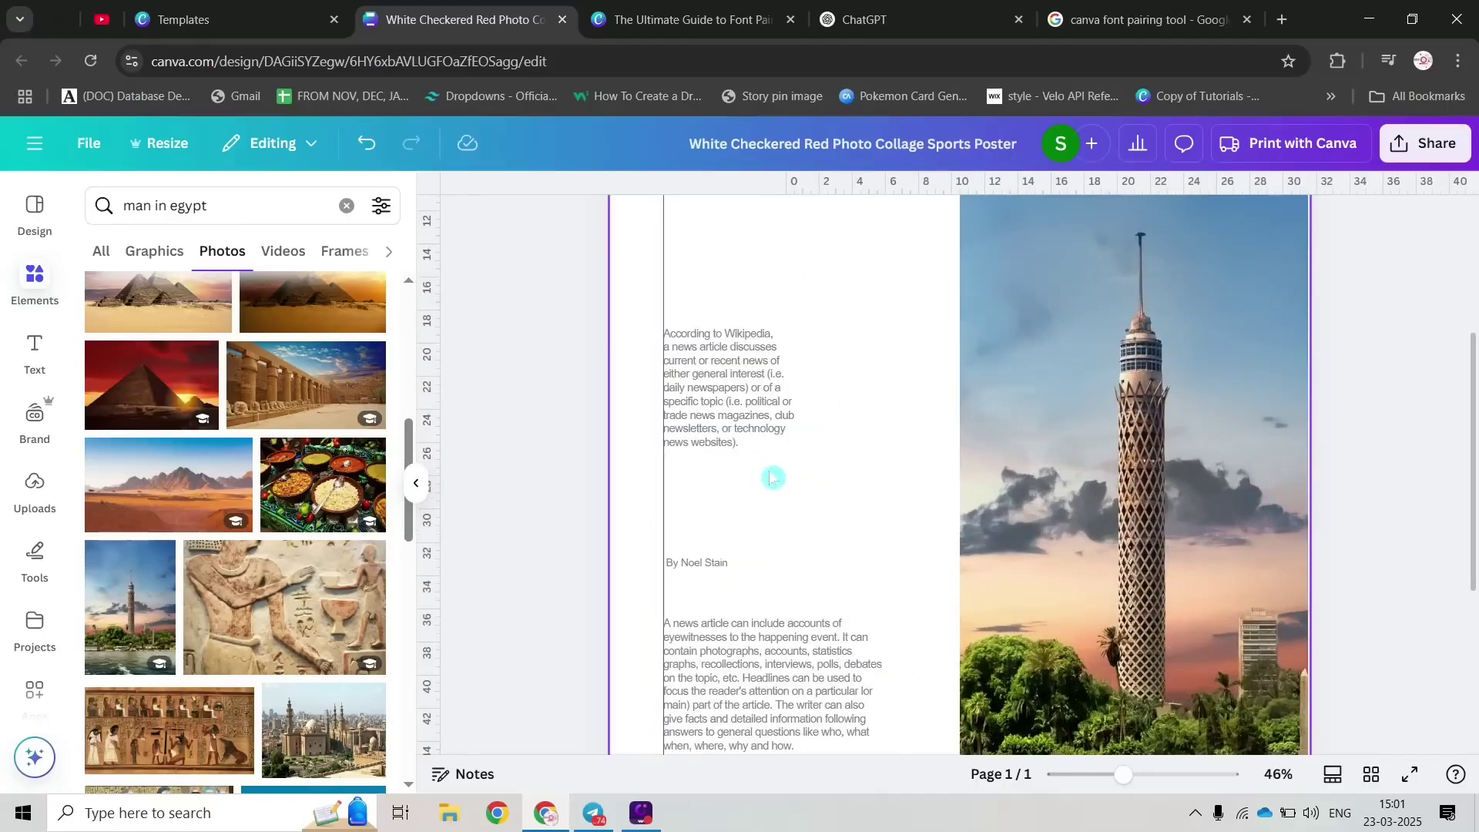
scroll(774, 473, "down", 2, "ctrl")
scroll(775, 473, "down", 3, "ctrl")
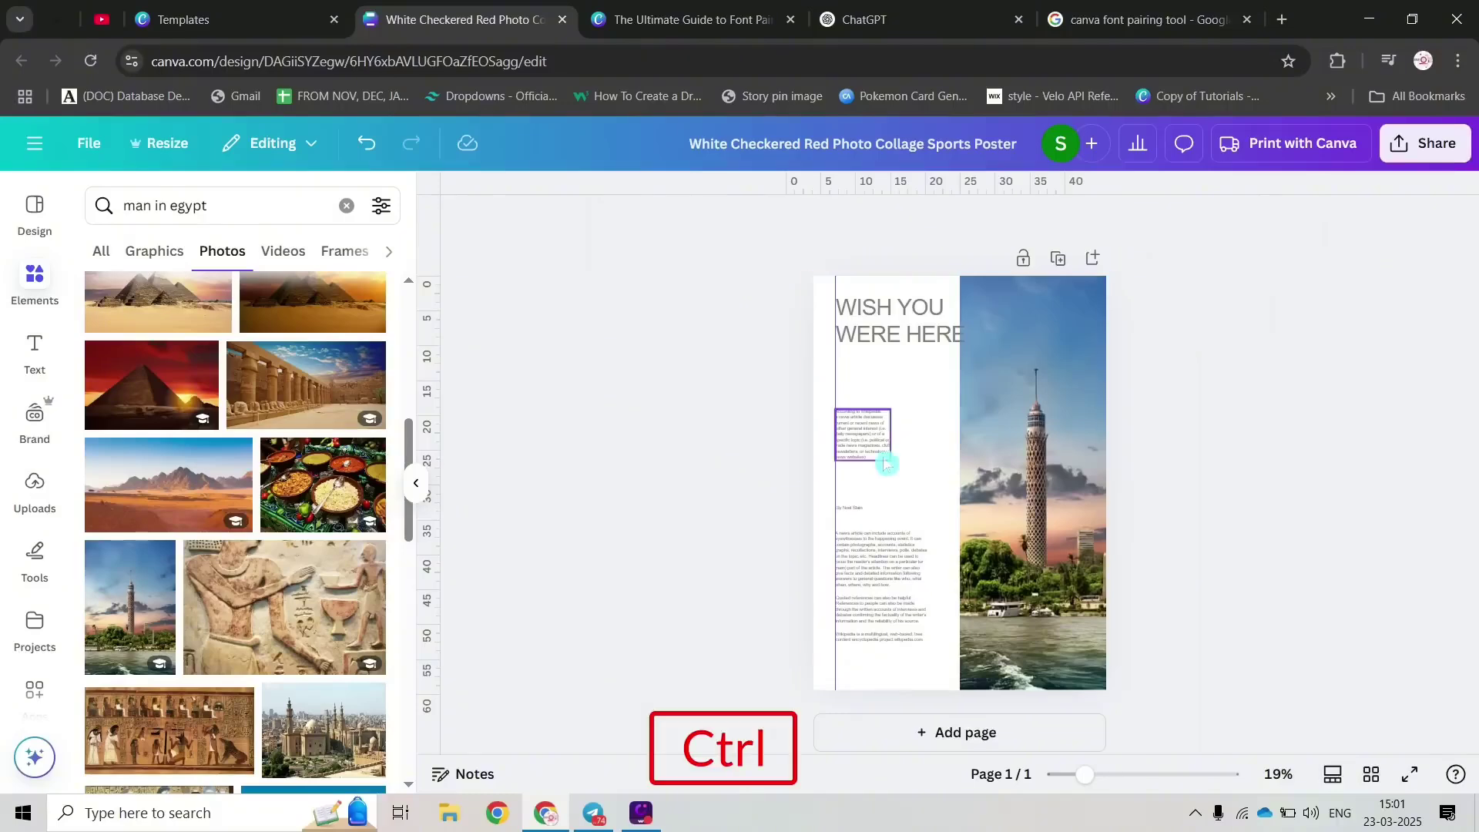
scroll(886, 462, "up", 5, "ctrl")
scroll(888, 459, "down", 5, "ctrl")
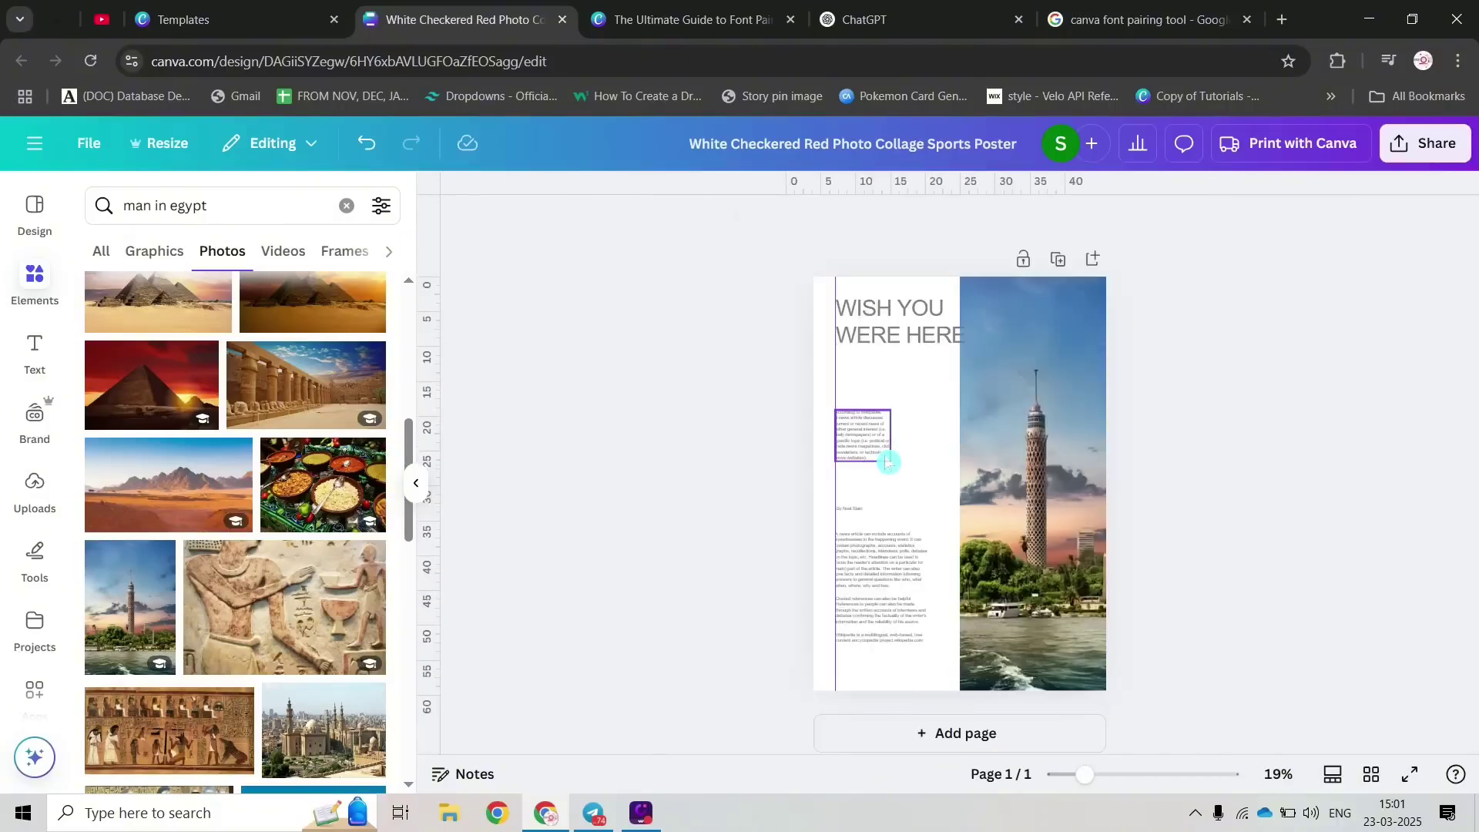
scroll(703, 413, "up", 4, "ctrl")
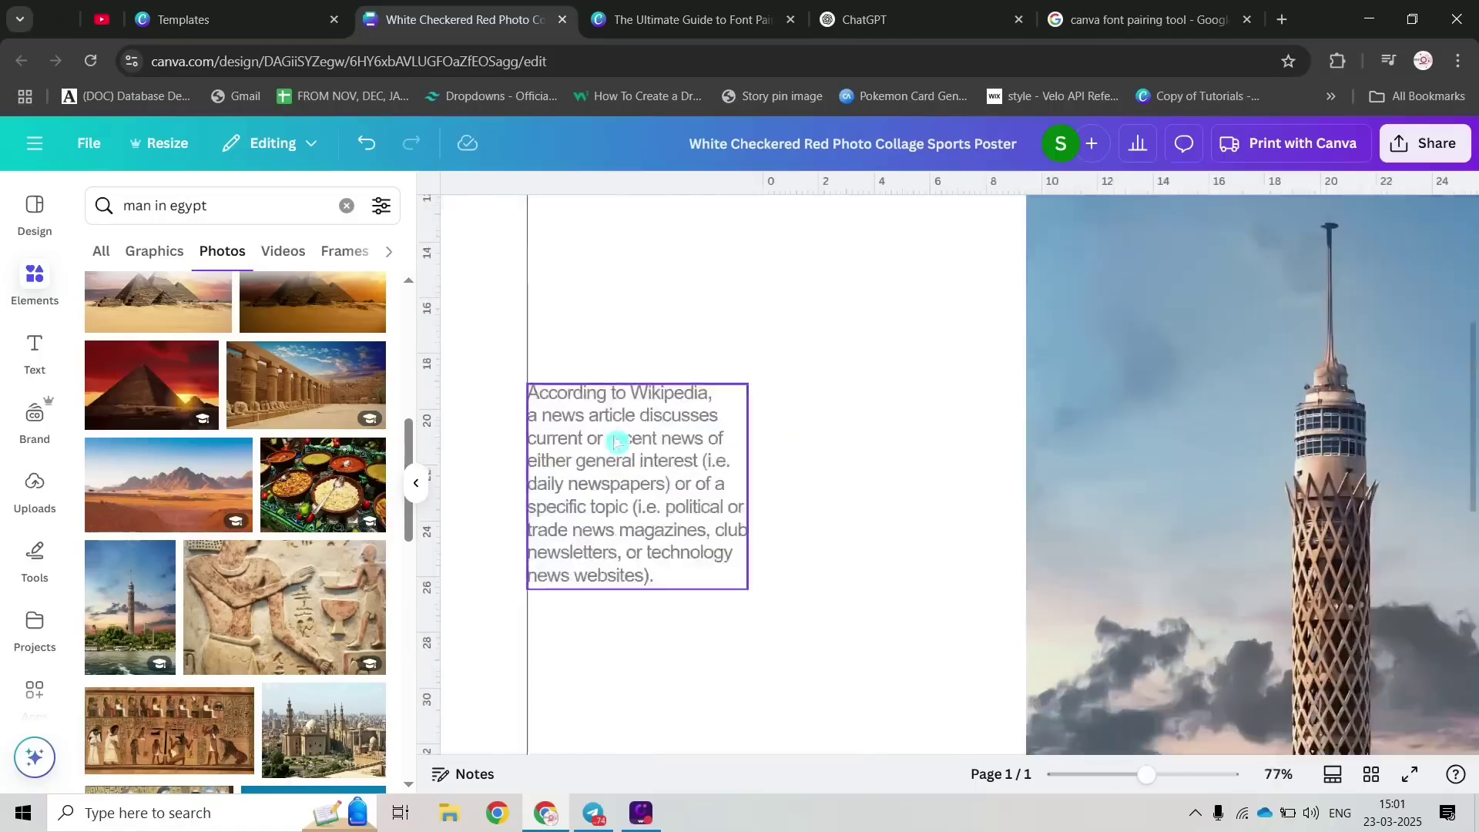
scroll(924, 458, "down", 1, "ctrl")
scroll(924, 459, "down", 2, "ctrl")
mouse_move(1095, 780)
left_mouse_down()
mouse_move(1178, 774)
mouse_move(1089, 774)
left_mouse_up()
scroll(852, 297, "up", 5, "ctrl")
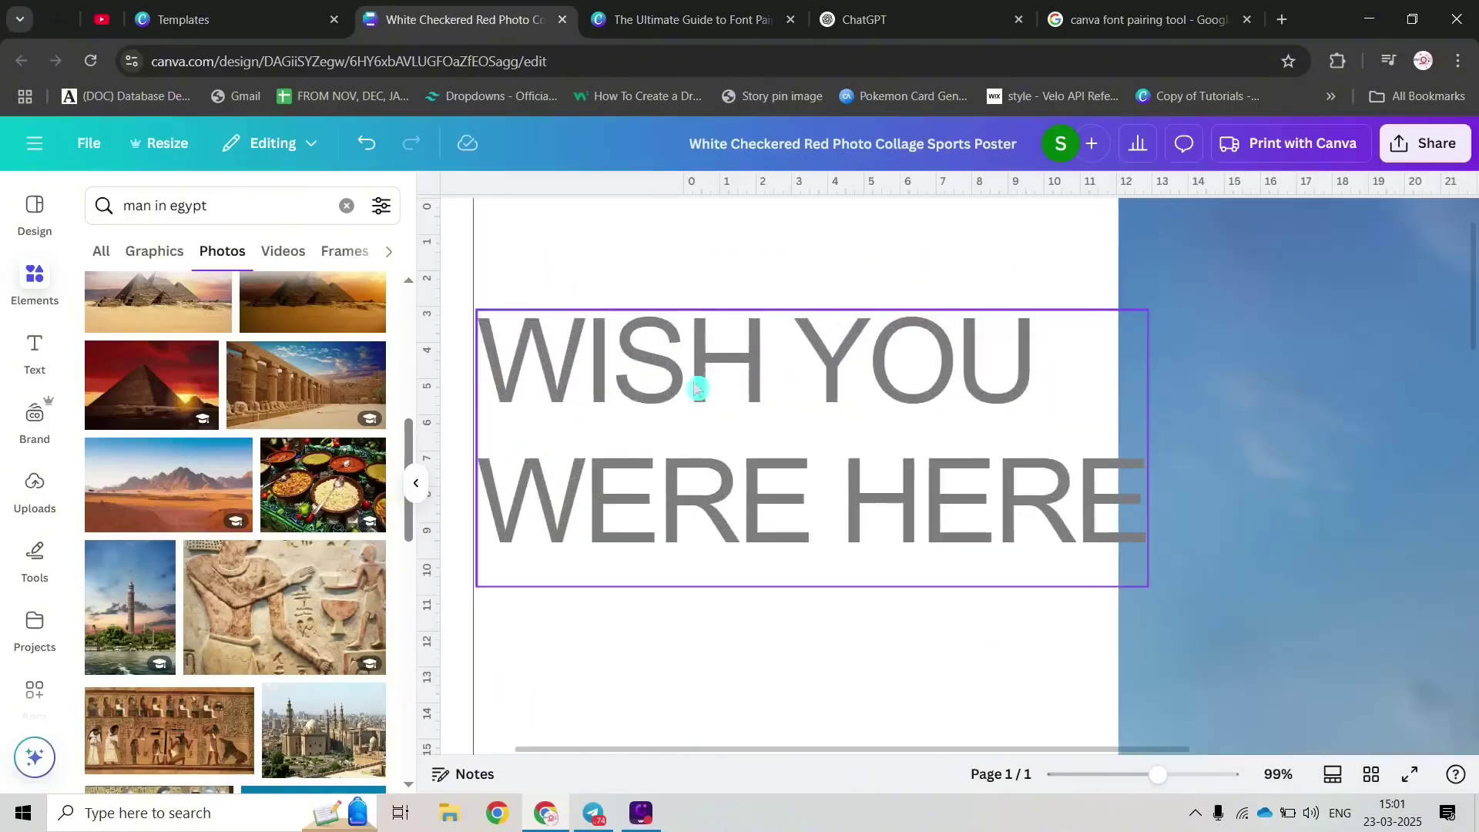
scroll(766, 399, "down", 5, "ctrl")
scroll(891, 650, "down", 4)
scroll(891, 639, "up", 5, "ctrl")
scroll(789, 641, "down", 4, "ctrl")
scroll(746, 588, "up", 4)
scroll(686, 489, "down", 3, "ctrl")
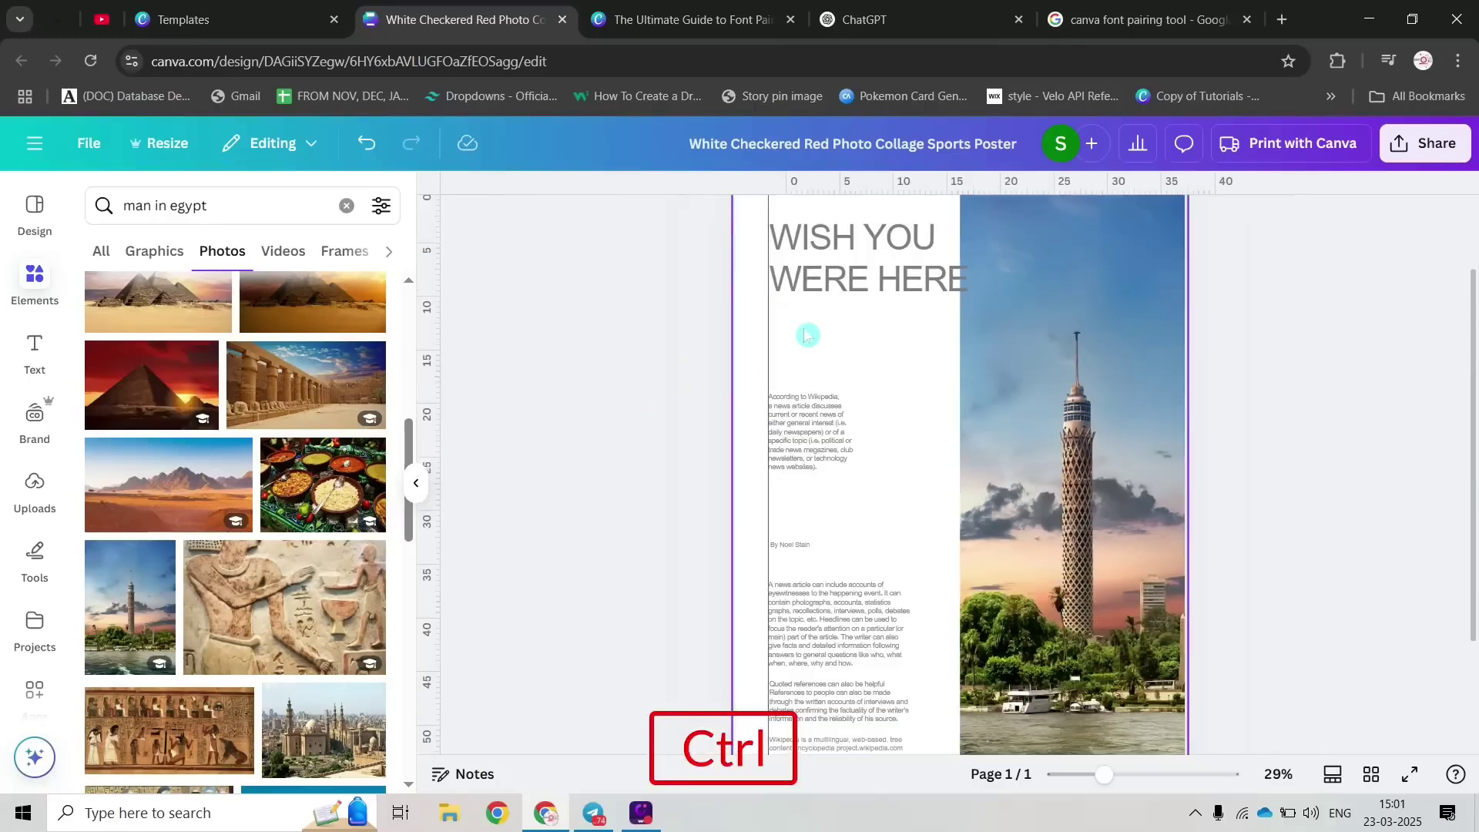
Step: Enlarge the "According to Wikipedia" intro paragraph upward toward the heading, keeping its left edge on the guide
left_click(836, 436)
left_click_drag(853, 393, 903, 346)
scroll(716, 477, "down", 1, "ctrl")
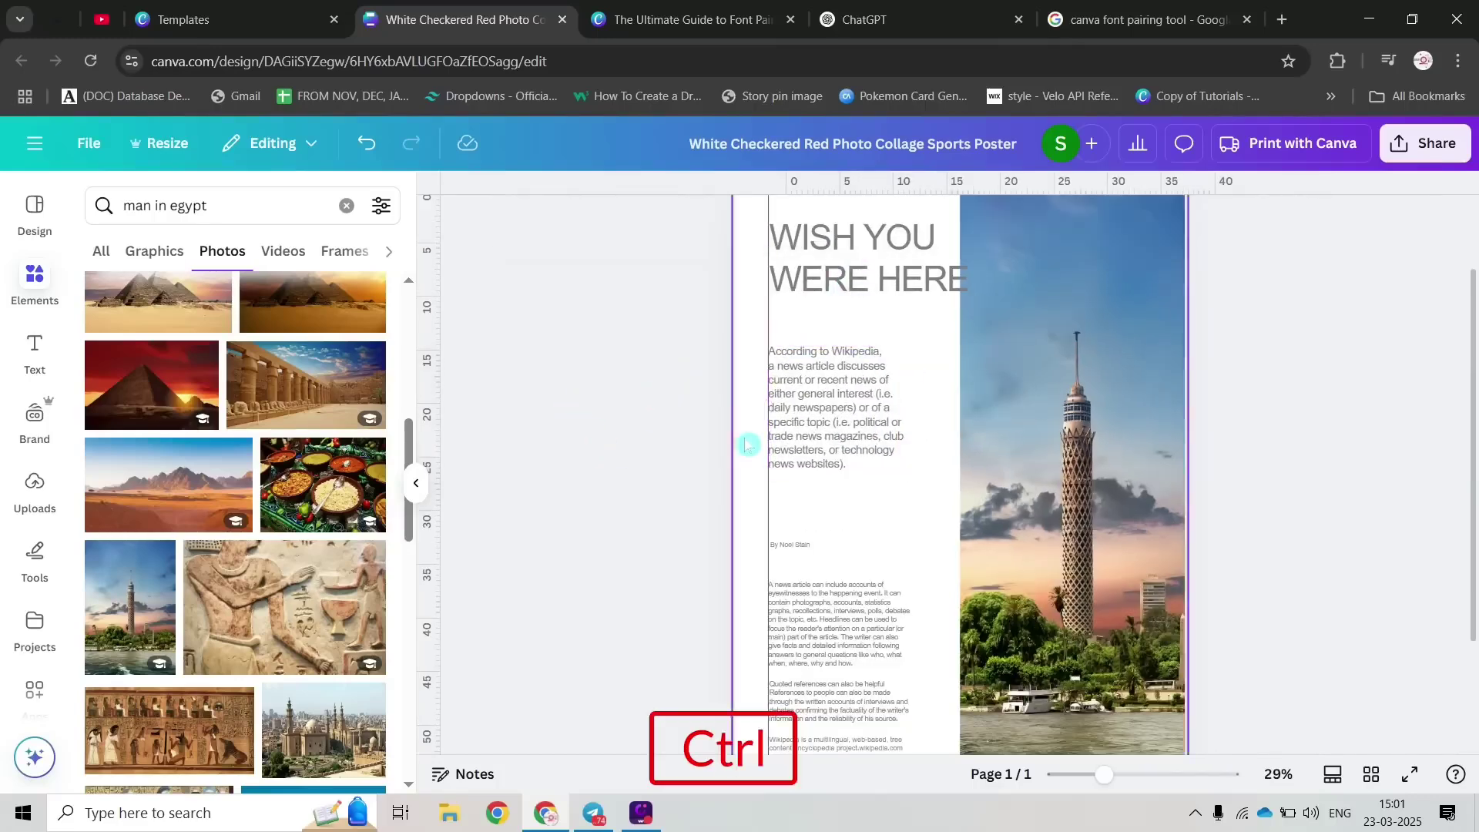
Step: Enlarge the byline and the three body paragraphs together to about 15 cm wide and 22.3 cm high
left_click(802, 518)
scroll(708, 533, "down", 1)
left_click_drag(733, 434, 937, 634)
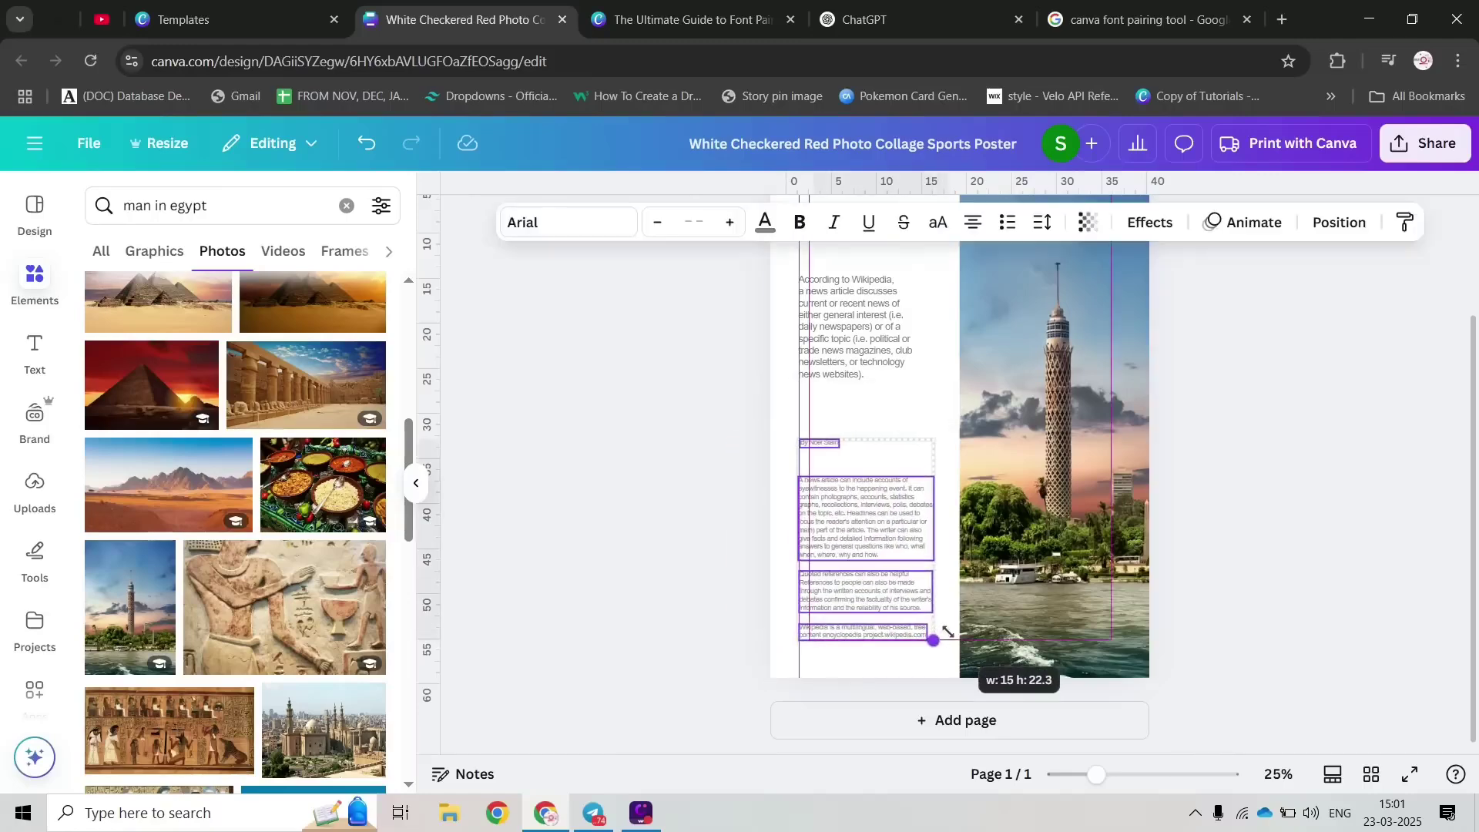
left_click(712, 528)
scroll(709, 528, "up", 3)
scroll(691, 518, "down", 1, "ctrl")
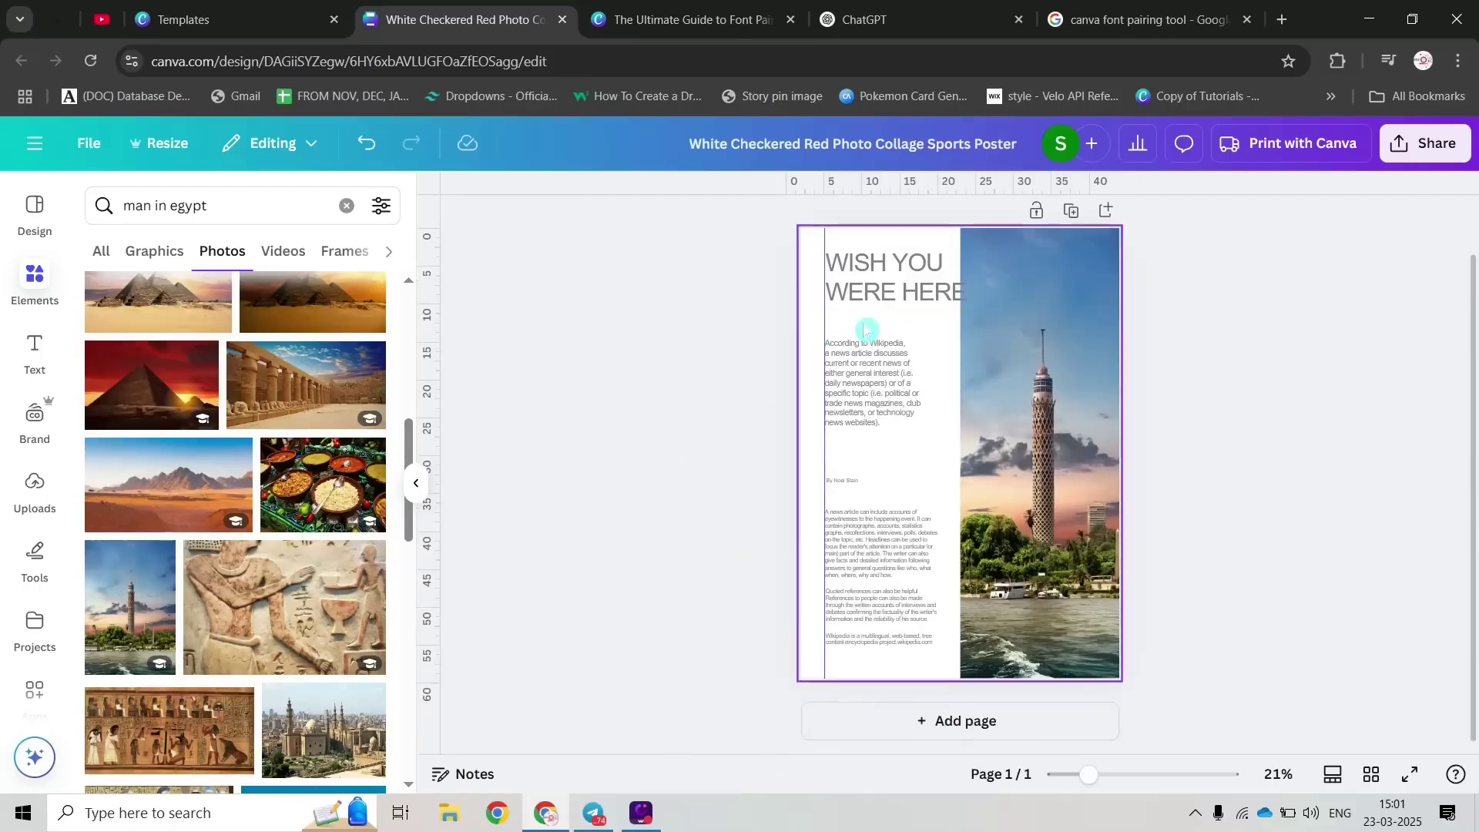
Step: Recolour the WISH YOU WERE HERE heading black and apply the change to all matching grey text on the poster
left_click(855, 331)
left_click(765, 224)
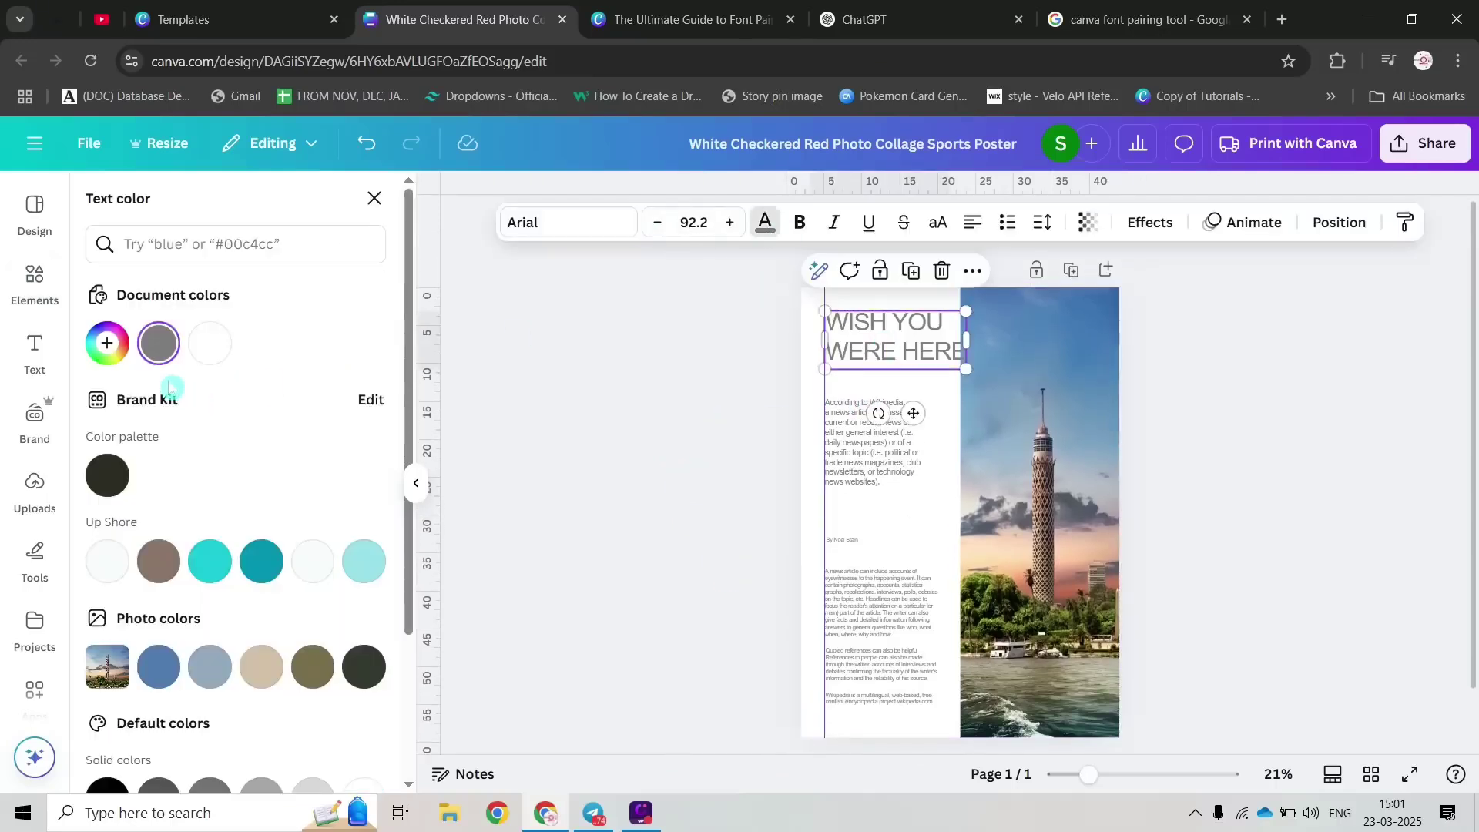
scroll(177, 555, "down", 3)
left_click(107, 606)
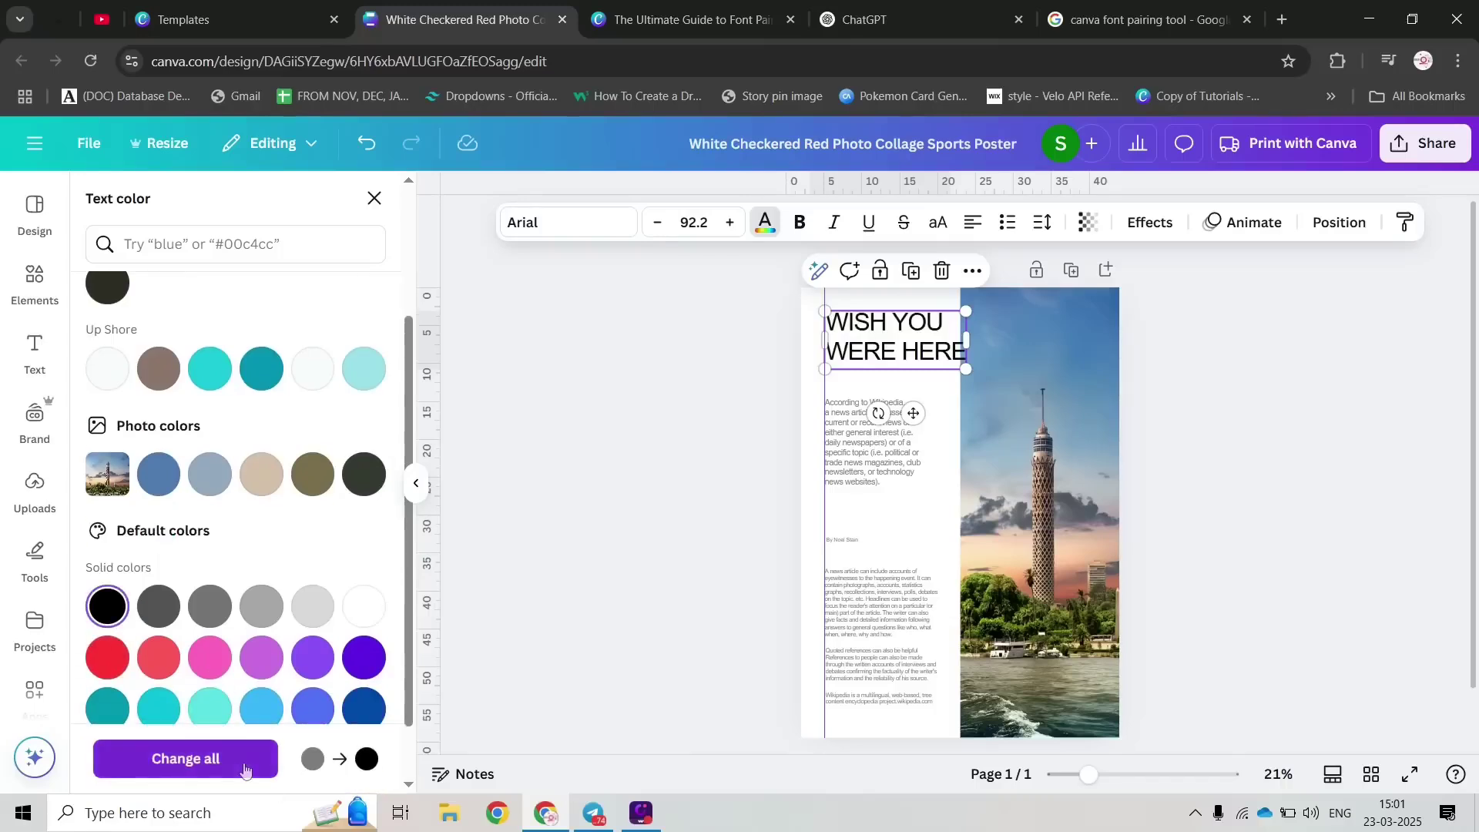
left_click(677, 429)
scroll(662, 429, "down", 1)
scroll(660, 428, "up", 1)
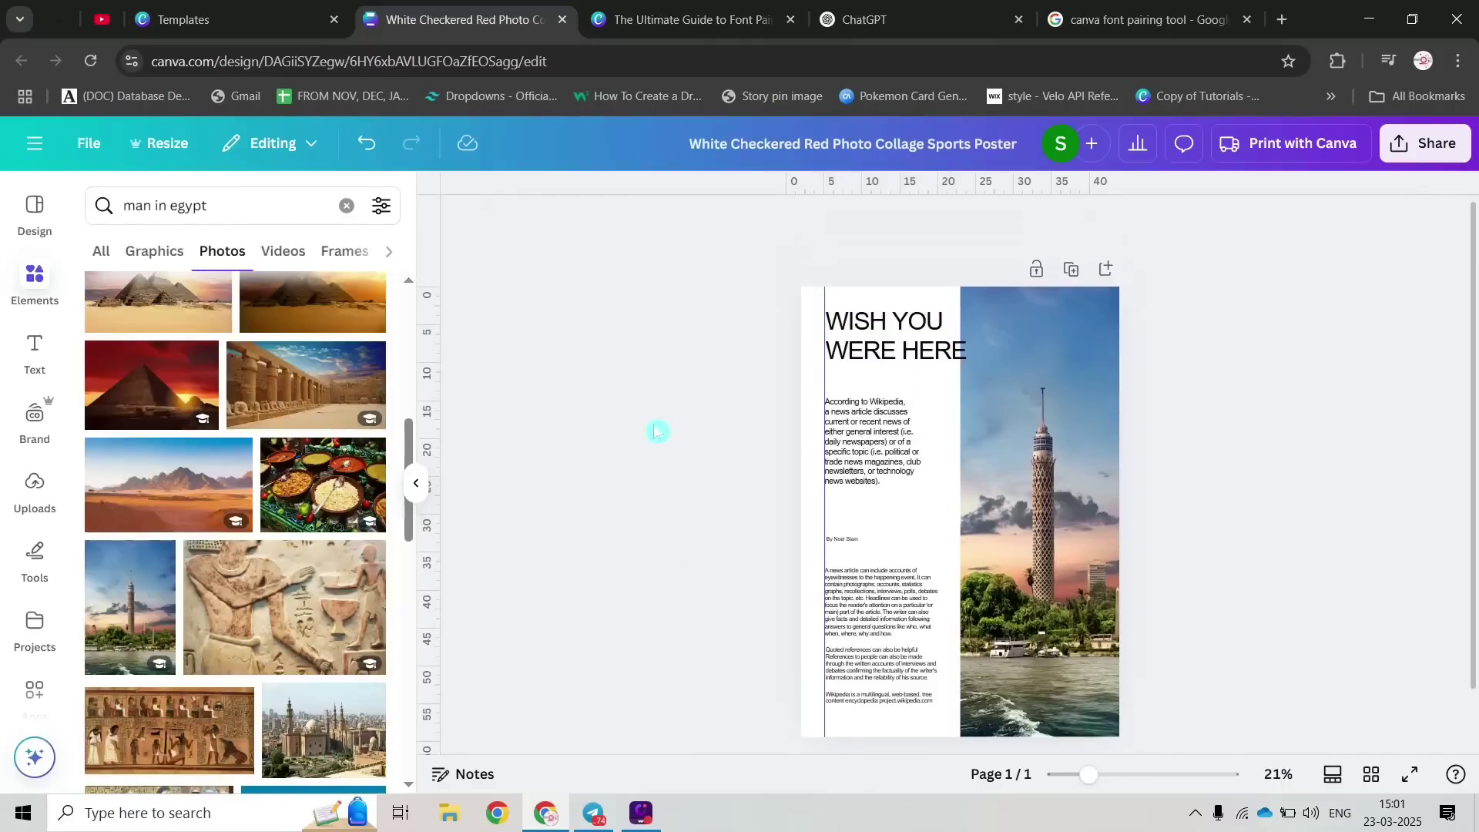
left_click_drag(701, 344, 893, 712)
left_click(650, 495)
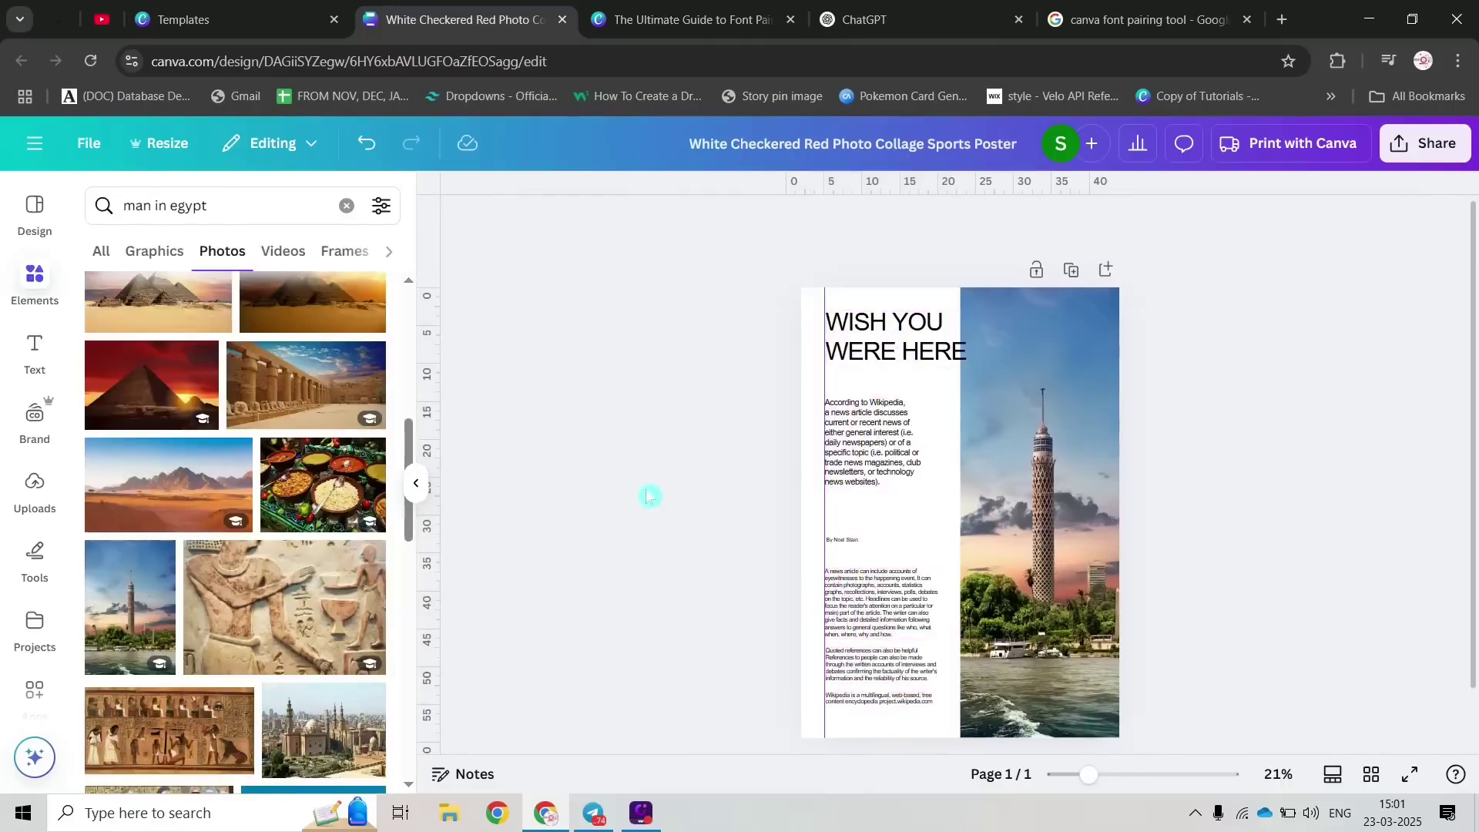
Step: Switch to the Ultimate Guide to Font Pairing page and examine its resume and Libre Baskerville eBook font examples
left_click(671, 6)
scroll(335, 412, "up", 15)
scroll(342, 409, "down", 4)
scroll(342, 406, "down", 6)
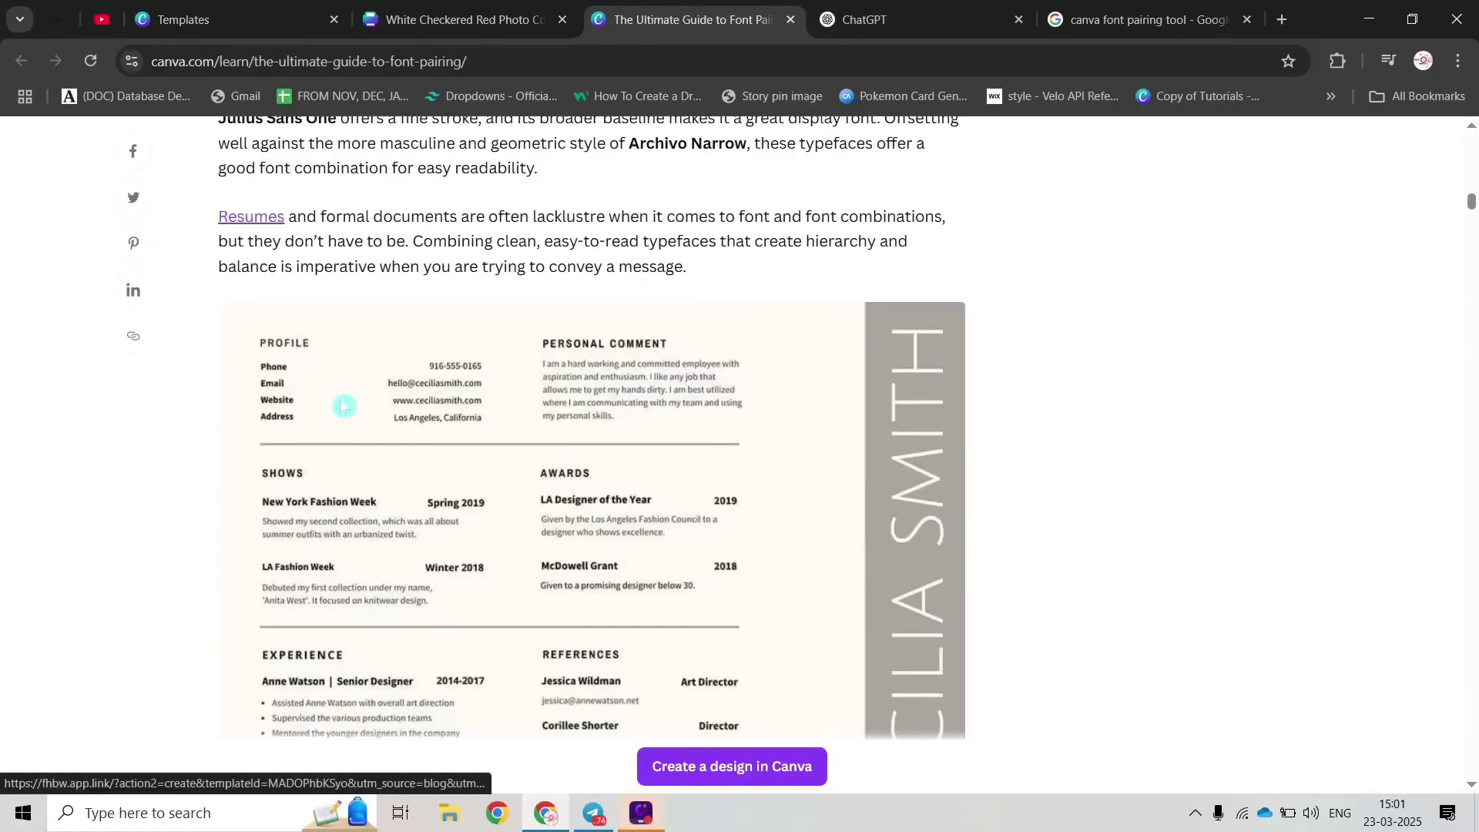
left_click(753, 21)
scroll(204, 429, "down", 13)
scroll(204, 429, "up", 6)
scroll(202, 449, "down", 7)
scroll(204, 446, "down", 20)
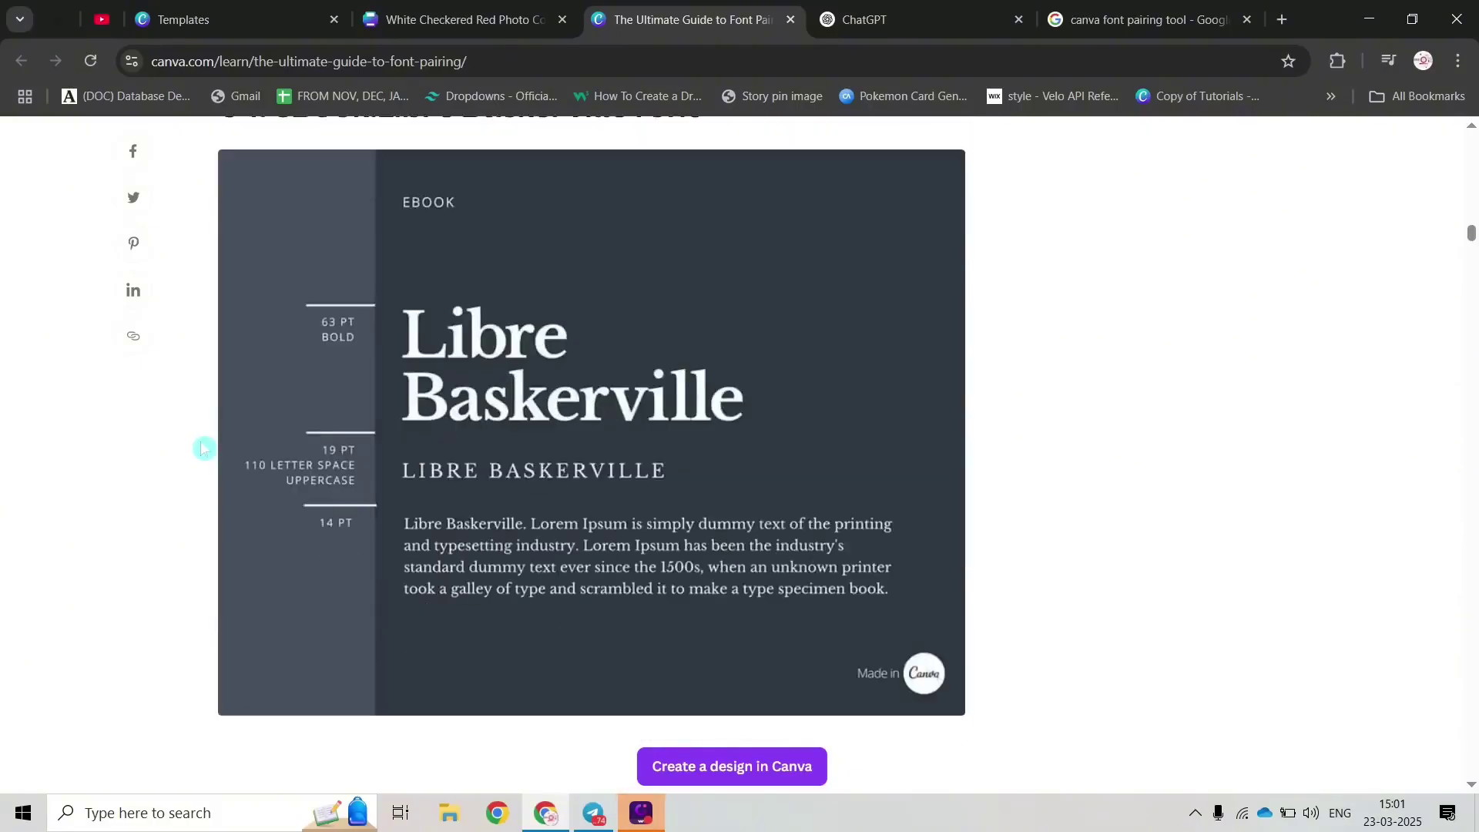
scroll(231, 447, "up", 5)
scroll(346, 459, "up", 3)
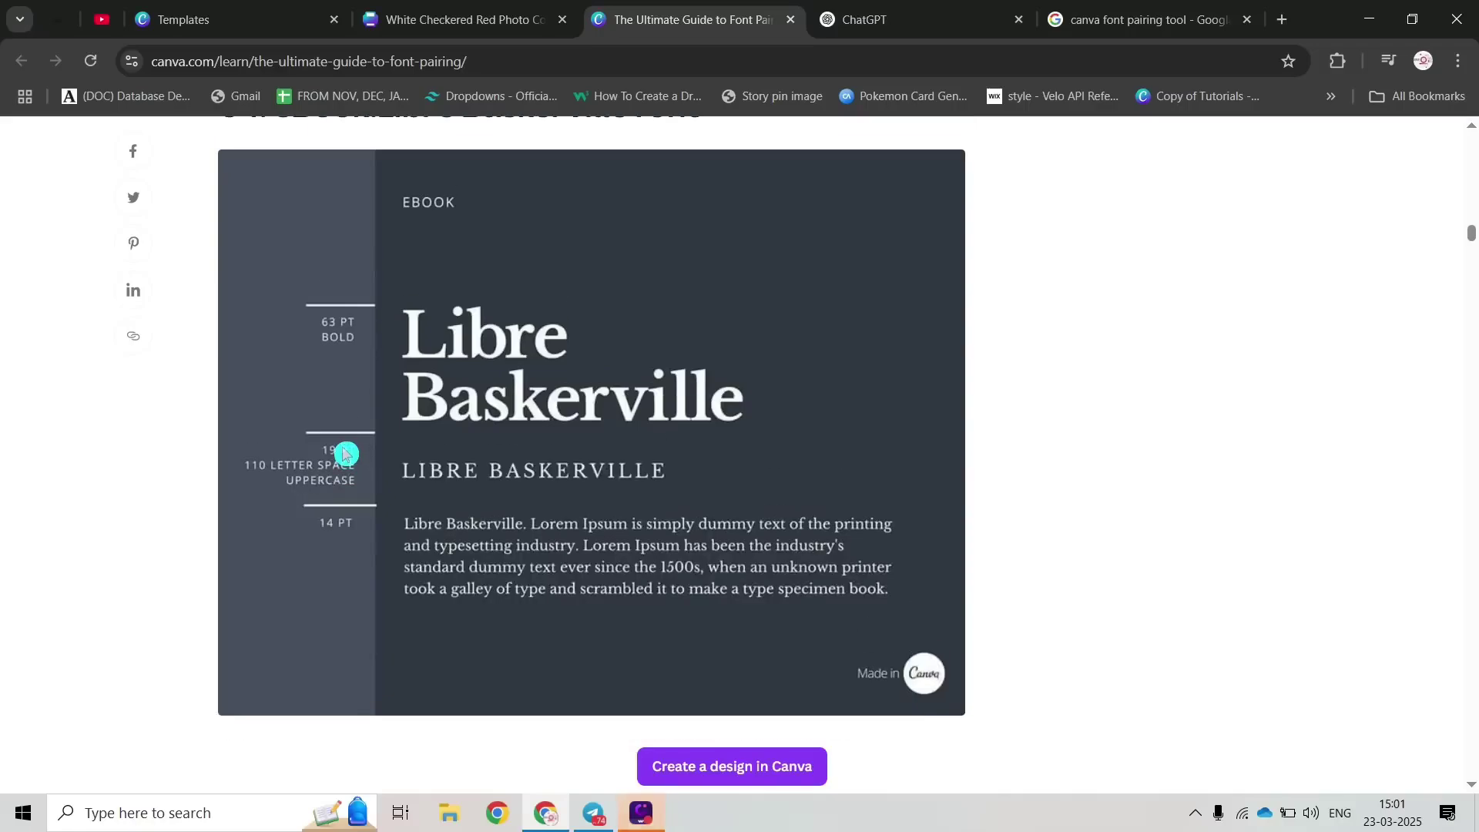
scroll(345, 462, "up", 4)
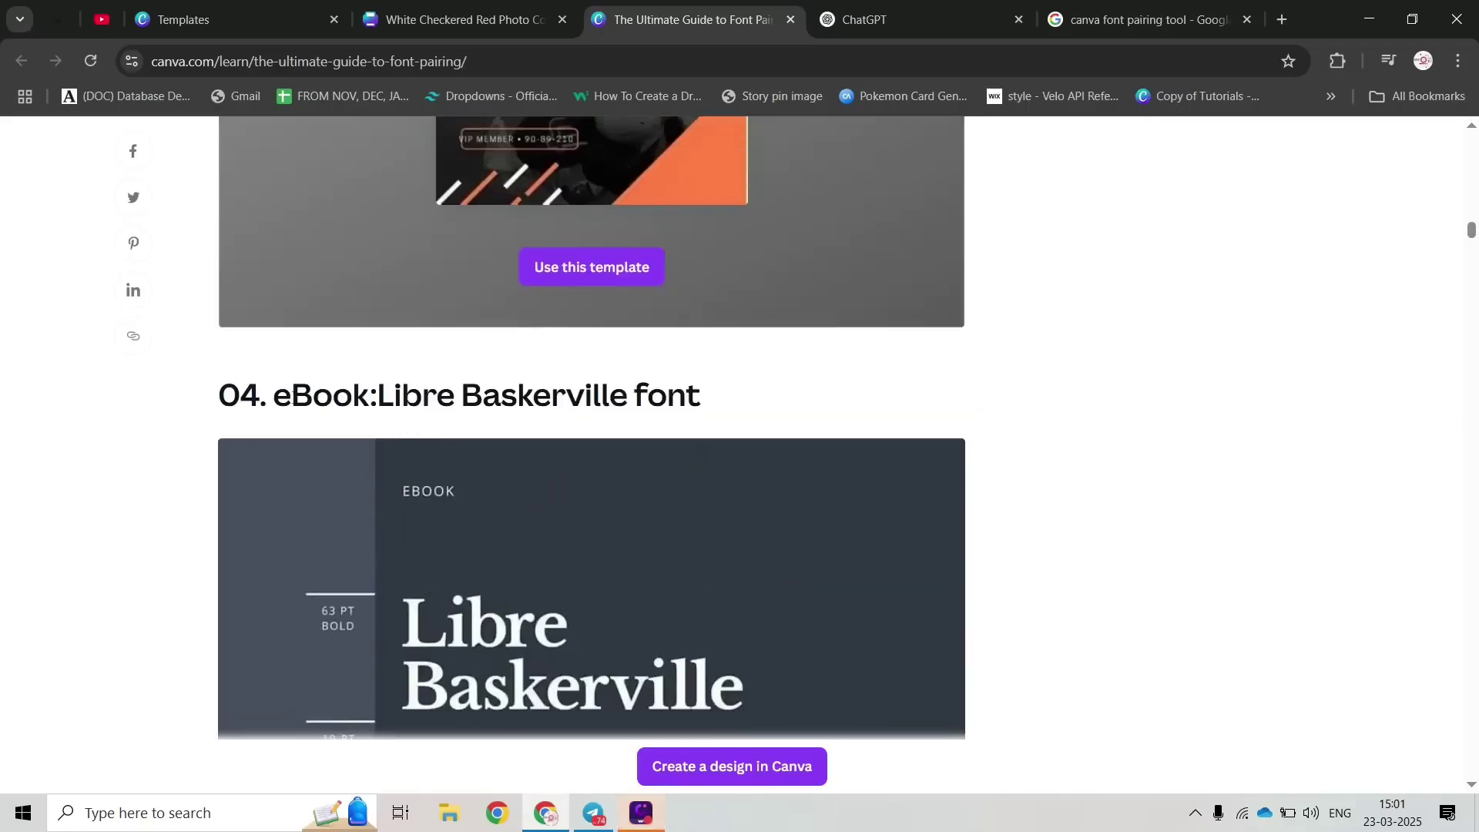
left_click_drag(291, 394, 574, 425)
Step: Study the guide's travel image, Bebas Neue Bold with Montserrat pairing and Lora font example
scroll(455, 515, "down", 20)
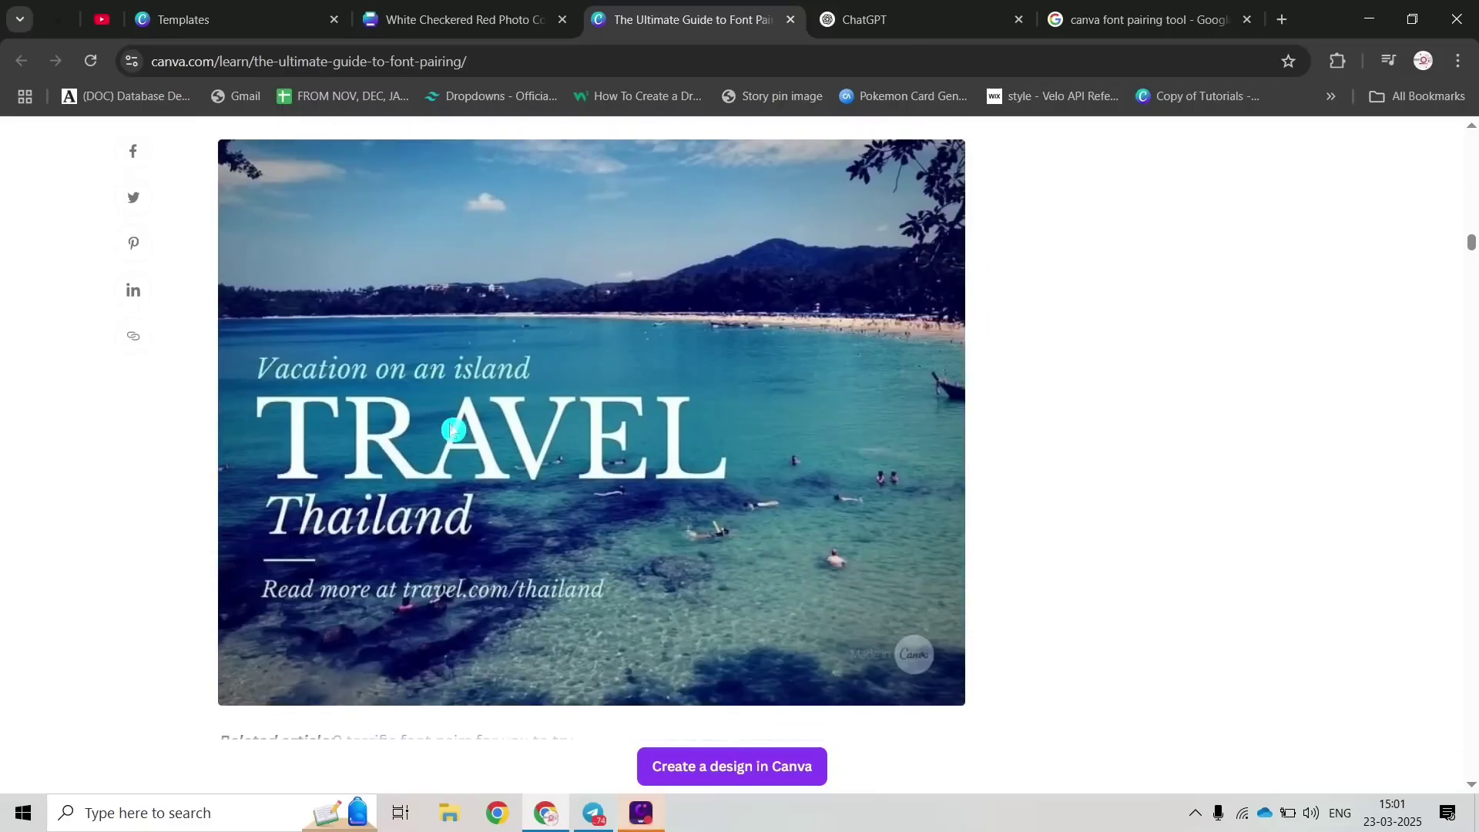
scroll(231, 443, "down", 5)
scroll(197, 443, "up", 7)
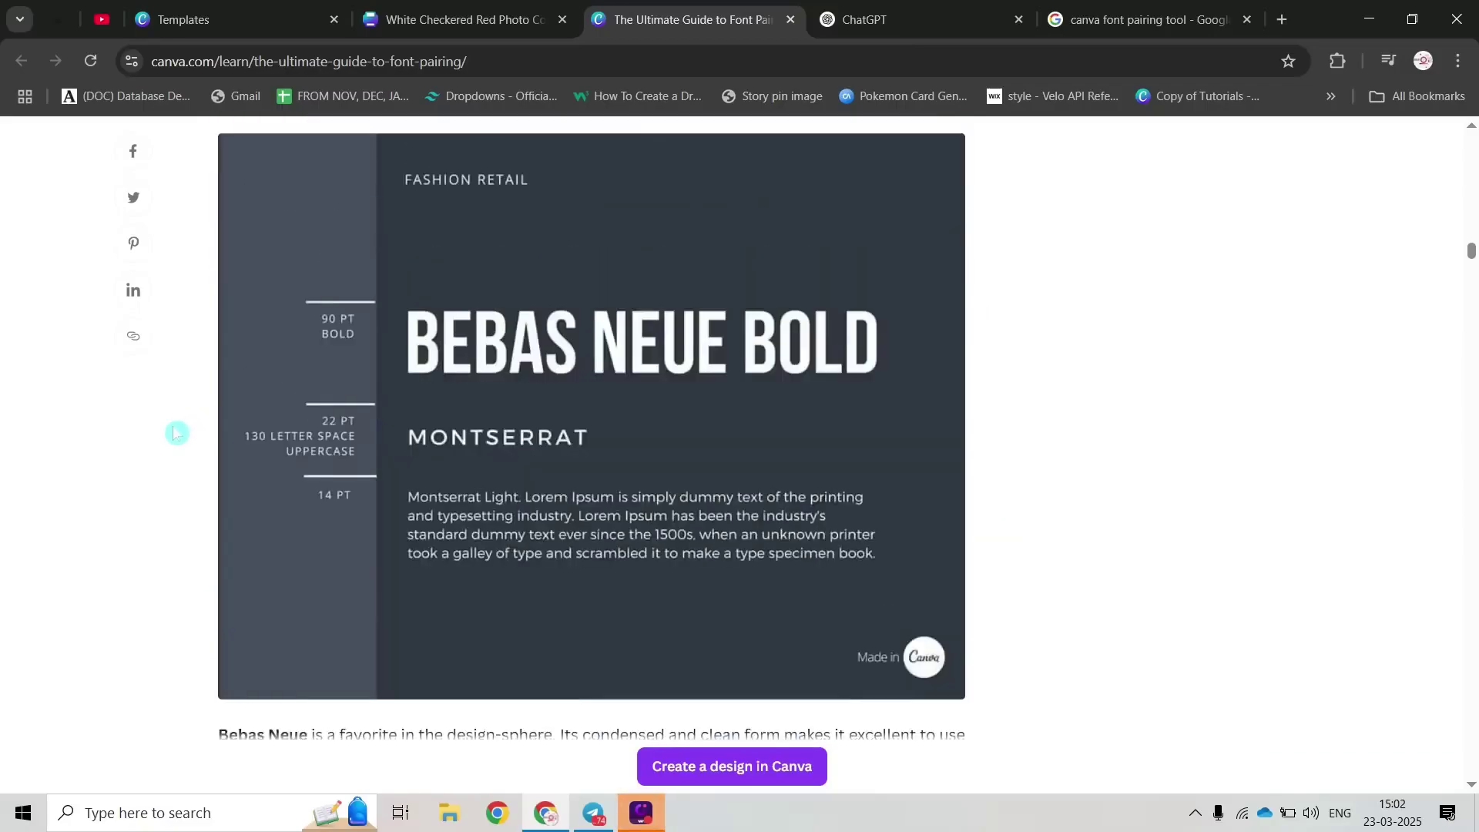
scroll(827, 426, "down", 1)
scroll(770, 427, "down", 12)
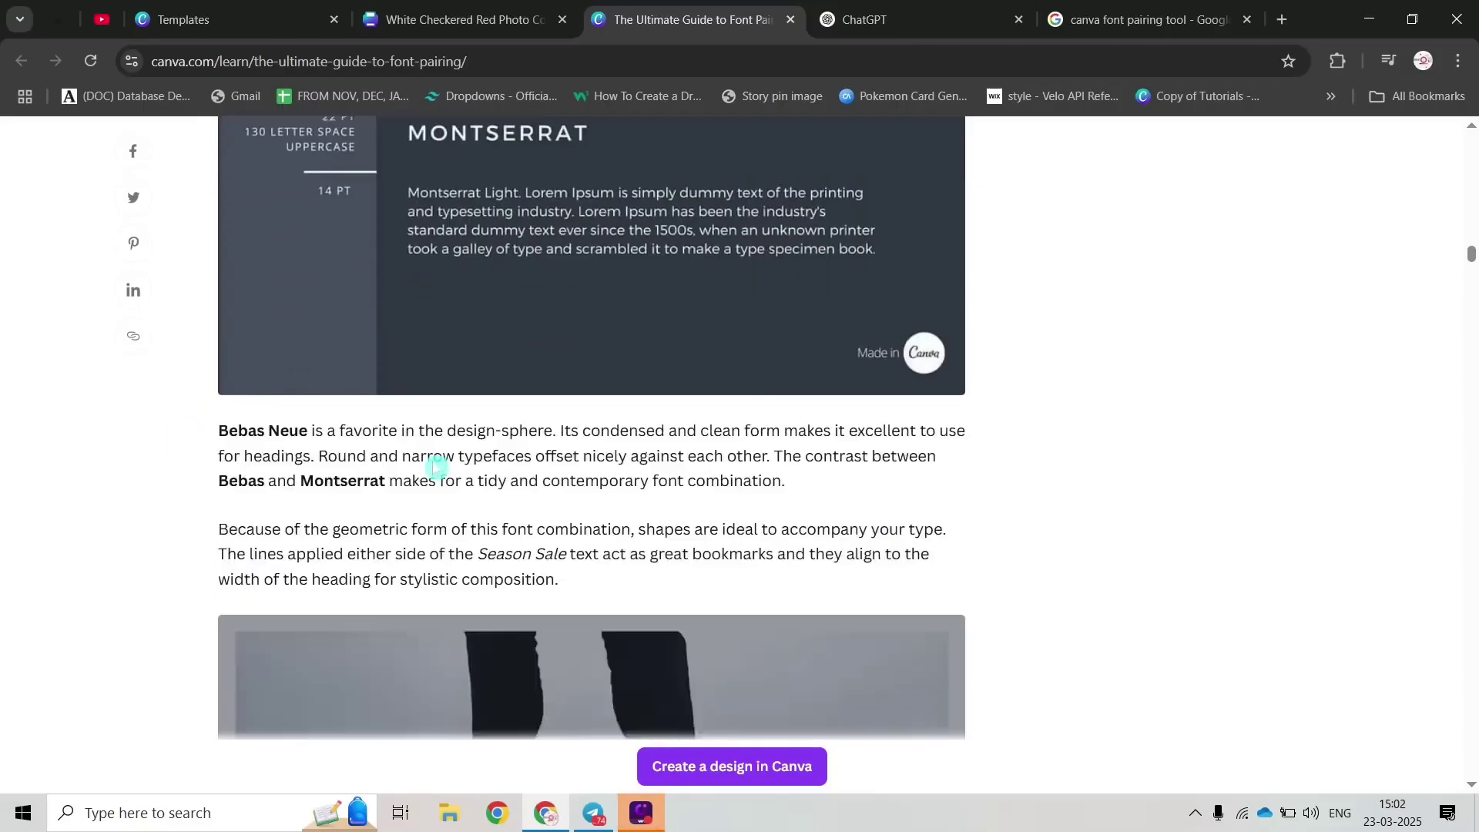
scroll(192, 441, "down", 10)
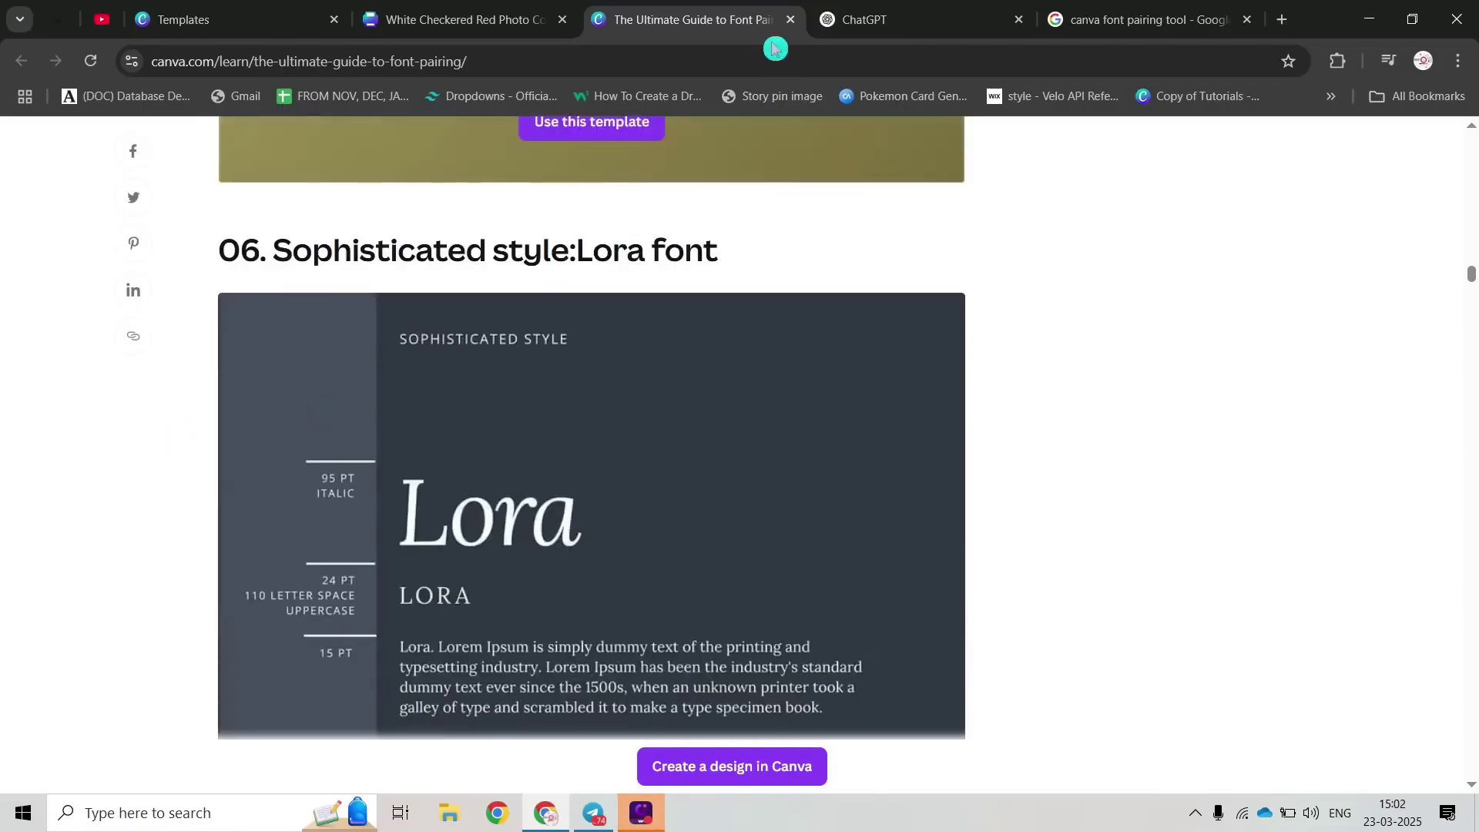
Step: Return to the poster design and set the WISH YOU WERE HERE heading's font to Bebas Neue Cyrillic
left_click(462, 19)
left_click(891, 342)
left_click(554, 223)
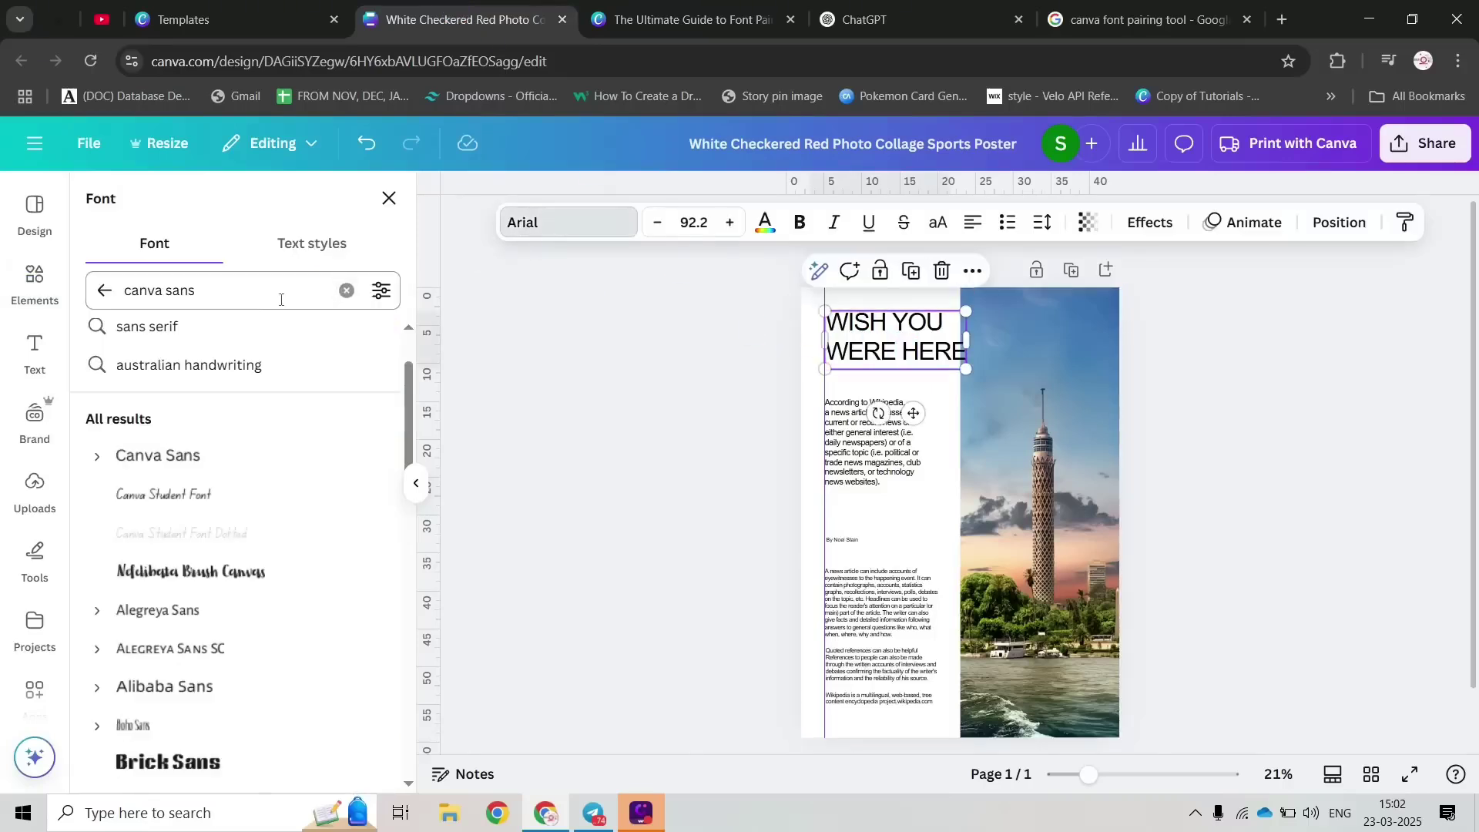
triple_click(216, 302)
type("bebaws")
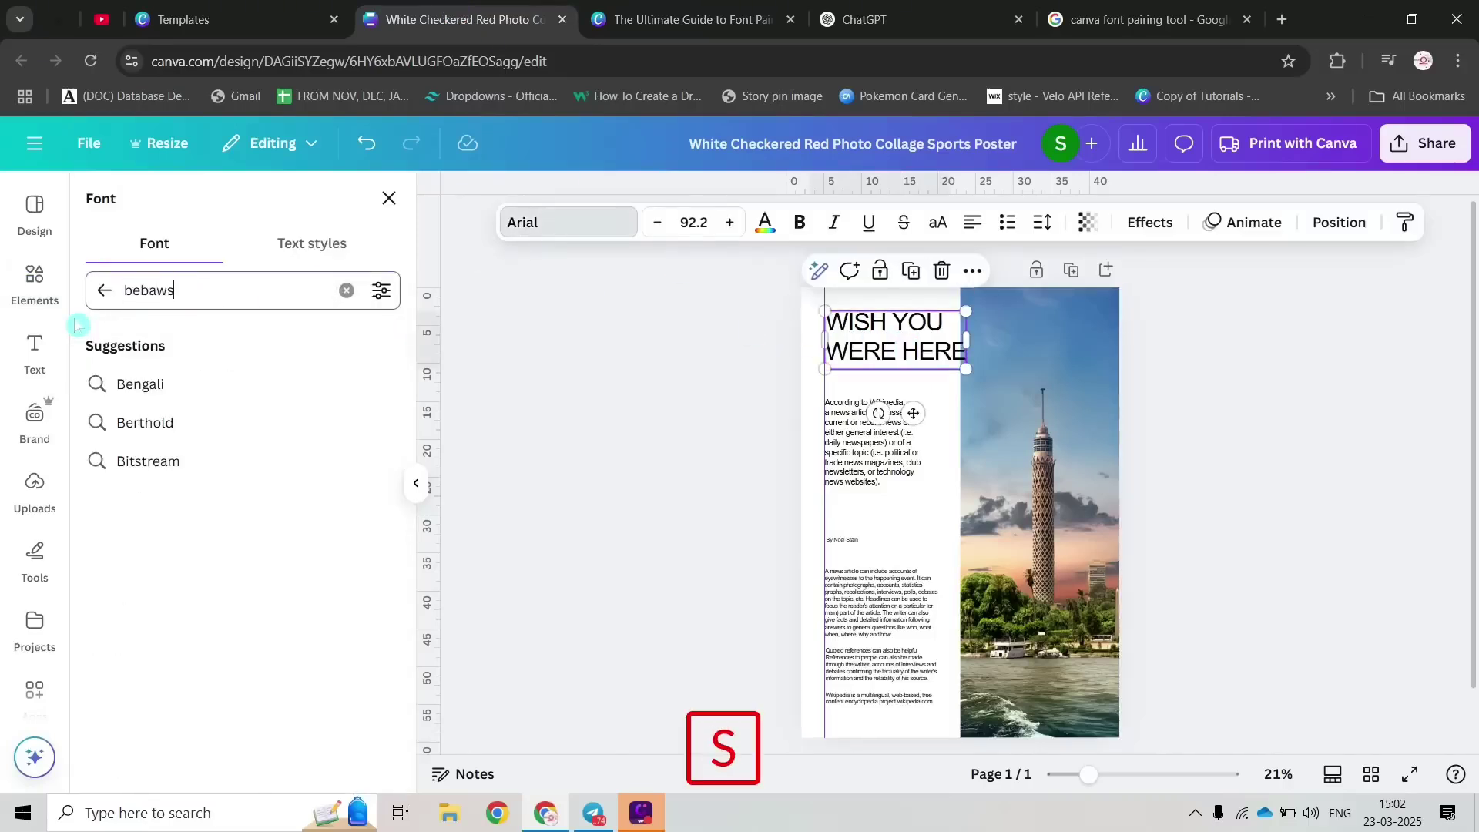
key("BackSpace")
key("BackSpace")
type("s")
left_click(201, 422)
Step: Enlarge the heading to font size 189 and check its spacing settings
left_click_drag(901, 371, 973, 376)
left_click(1045, 222)
key("Escape")
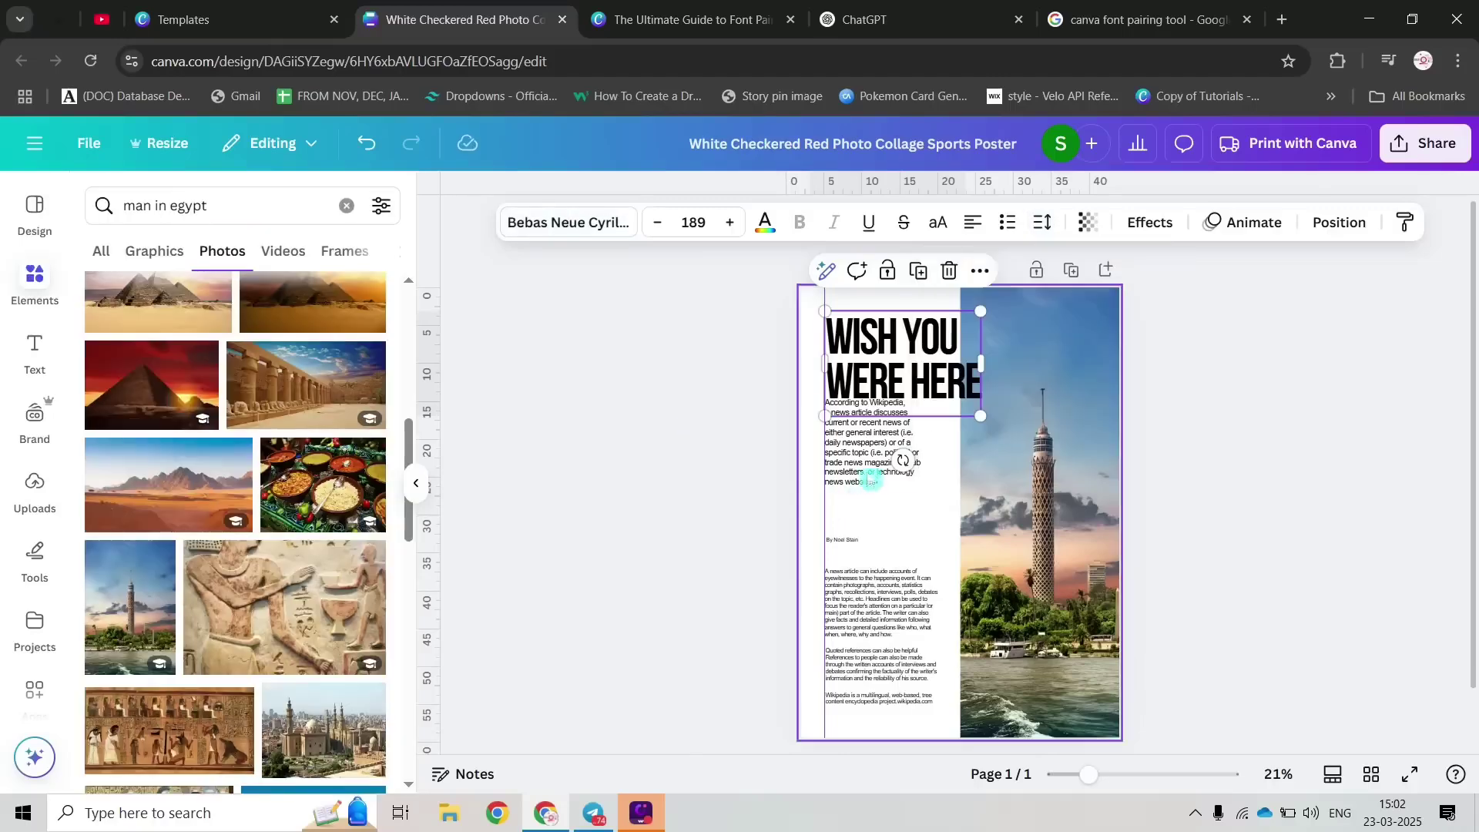
Step: Shift the intro paragraph down until it clears the enlarged heading
key("Tab")
key("shift+Down")
key("shift+Down")
key("shift+Down")
left_click(661, 420)
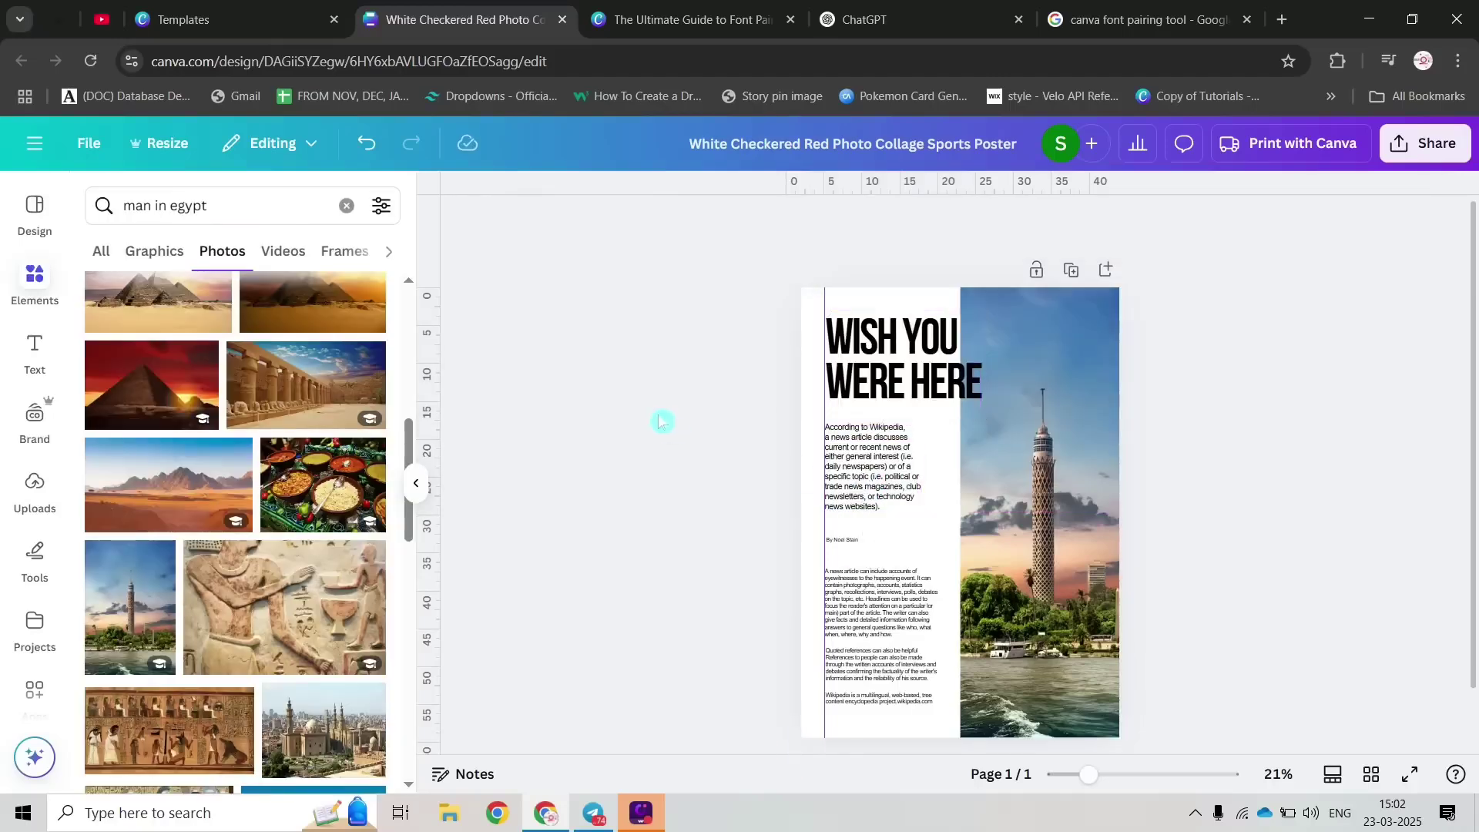
Step: Set the intro paragraph's font to Montserrat
left_click(827, 433)
left_click(554, 222)
left_click(108, 302)
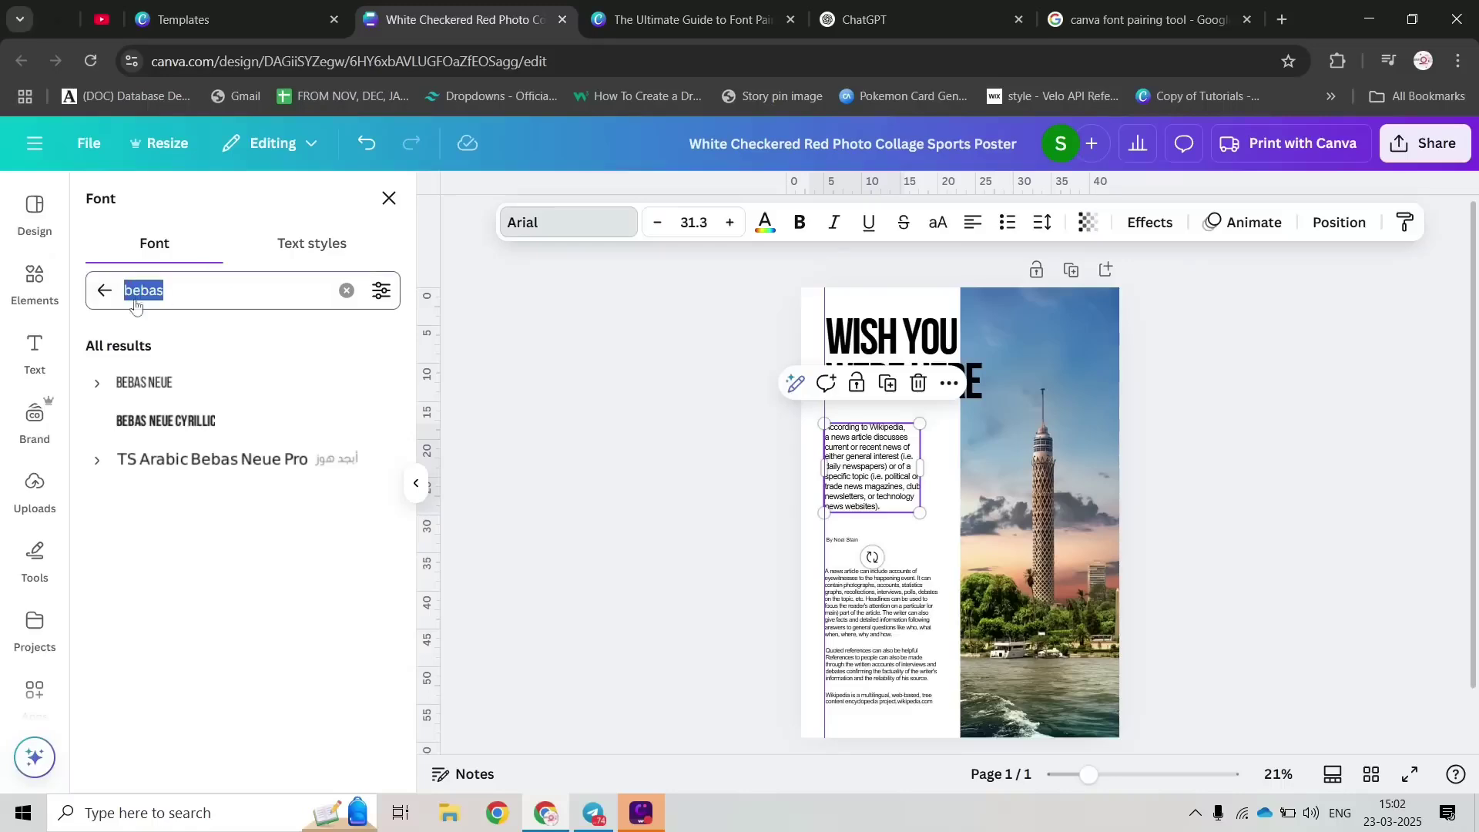
type("monts")
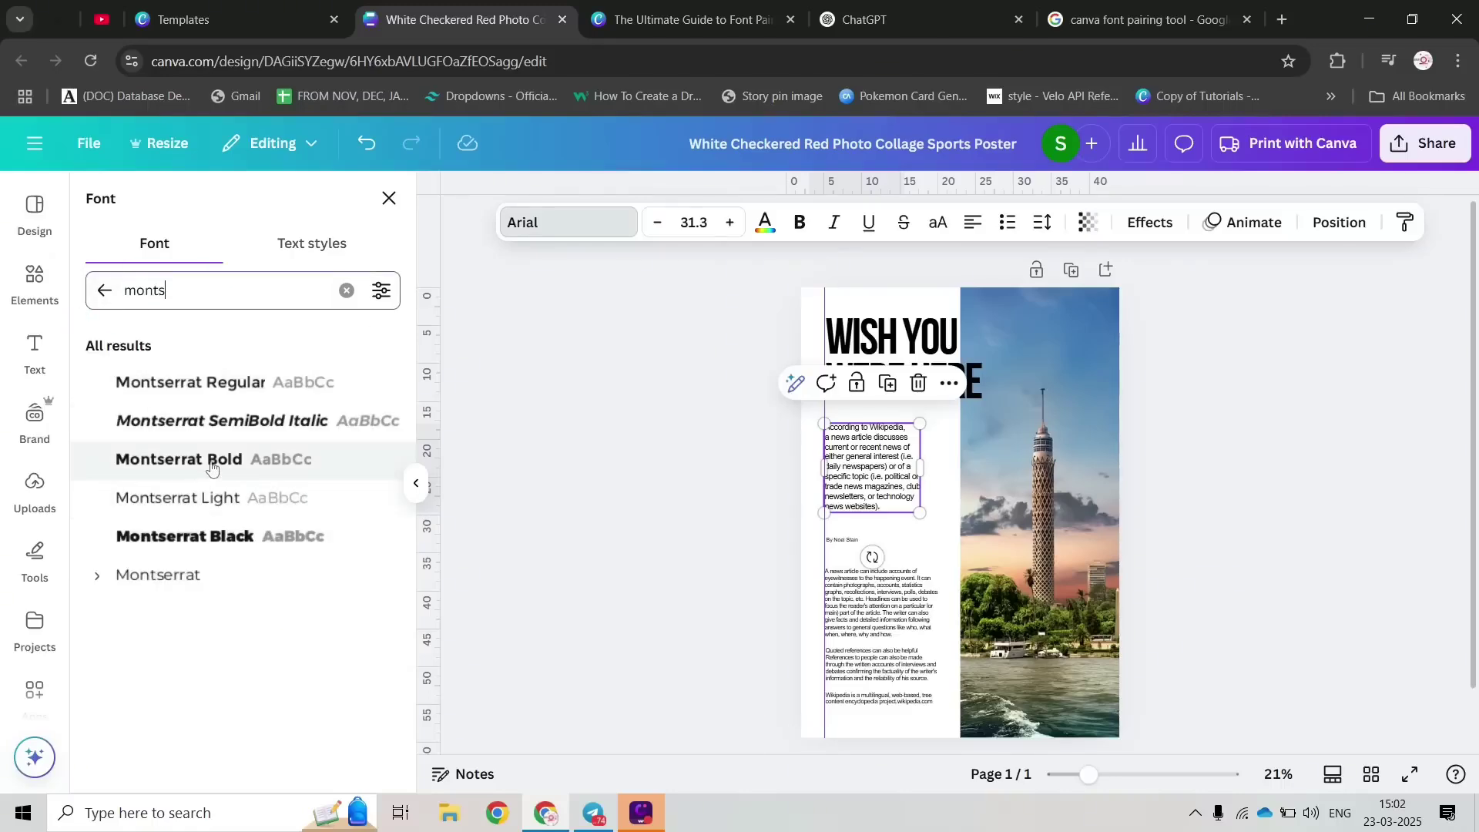
left_click(197, 573)
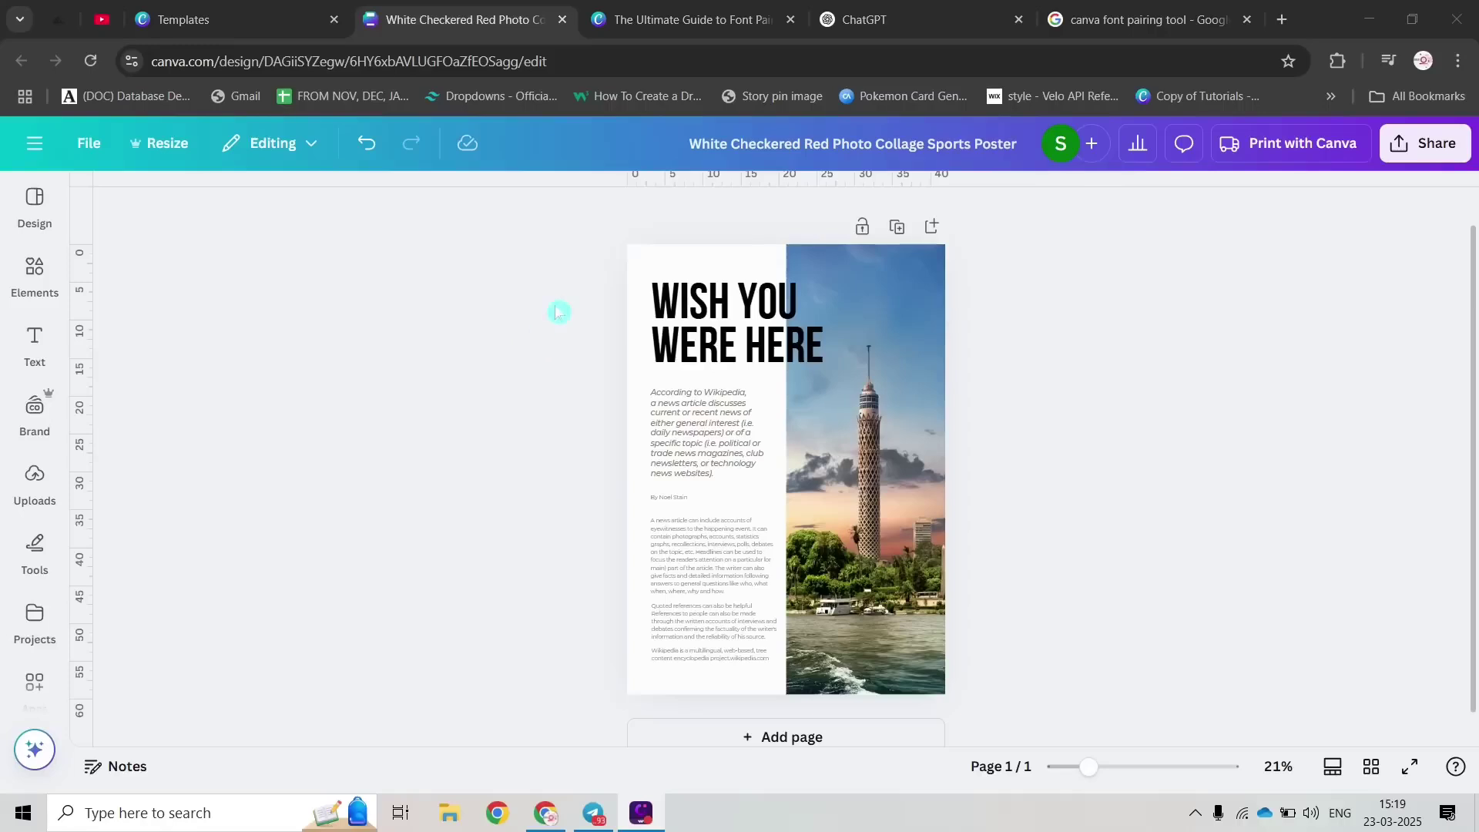
left_click_drag(576, 261, 998, 681)
left_click(1163, 371)
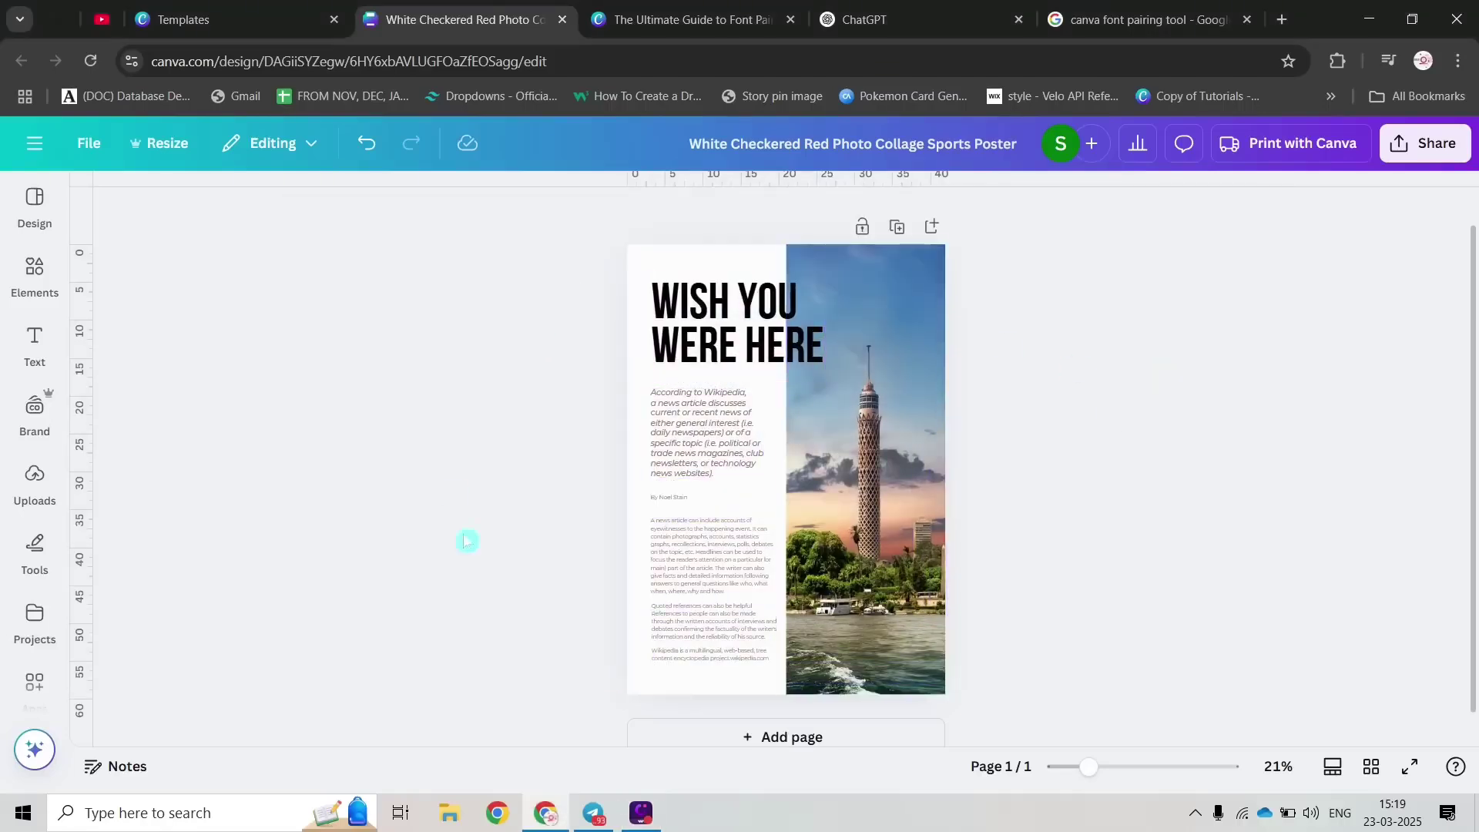
left_click_drag(560, 241, 987, 722)
left_click(505, 264)
Step: Browse the ready-made font combinations available for text
left_click(38, 341)
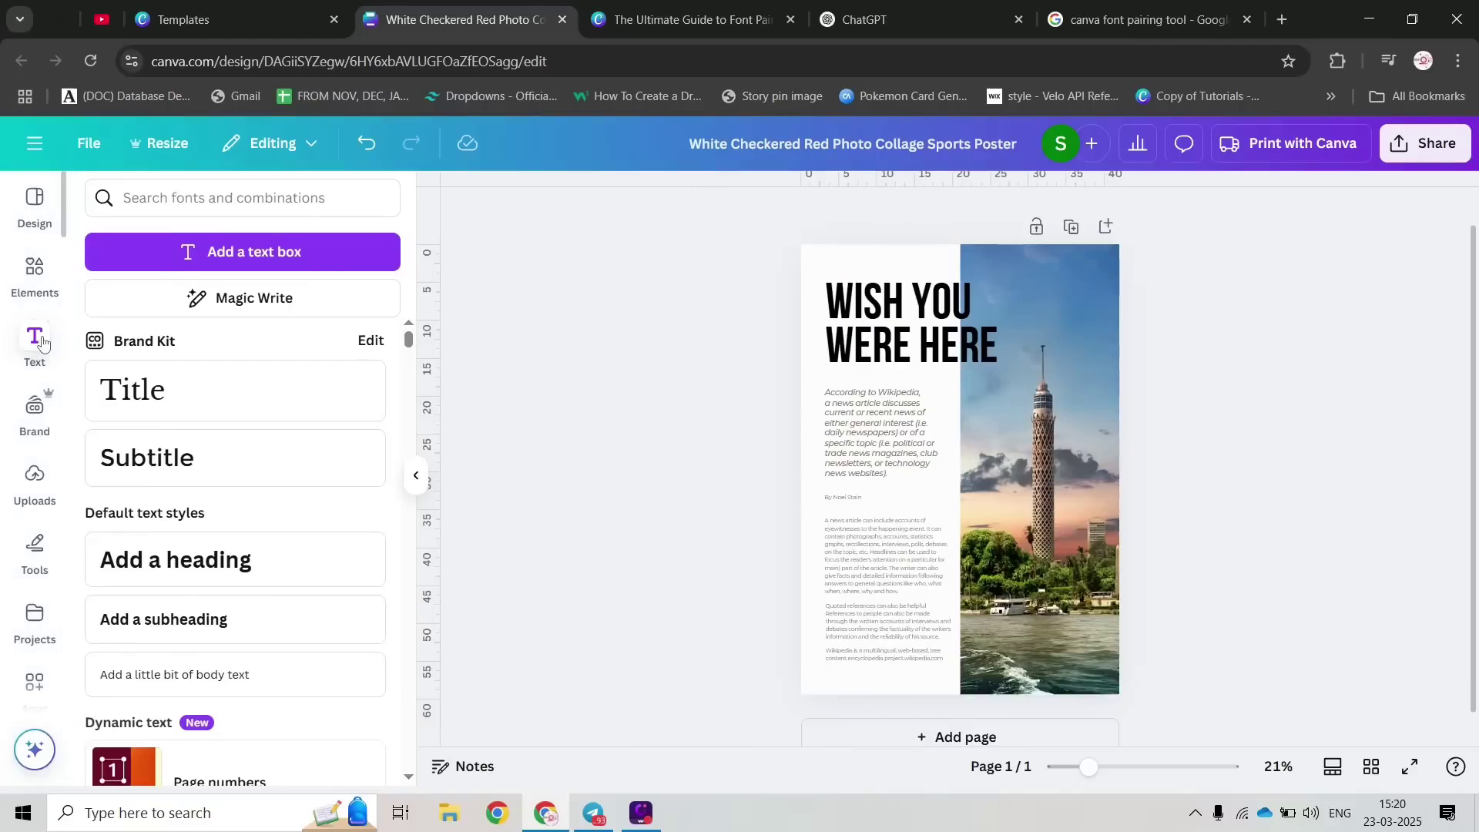
scroll(175, 512, "down", 15)
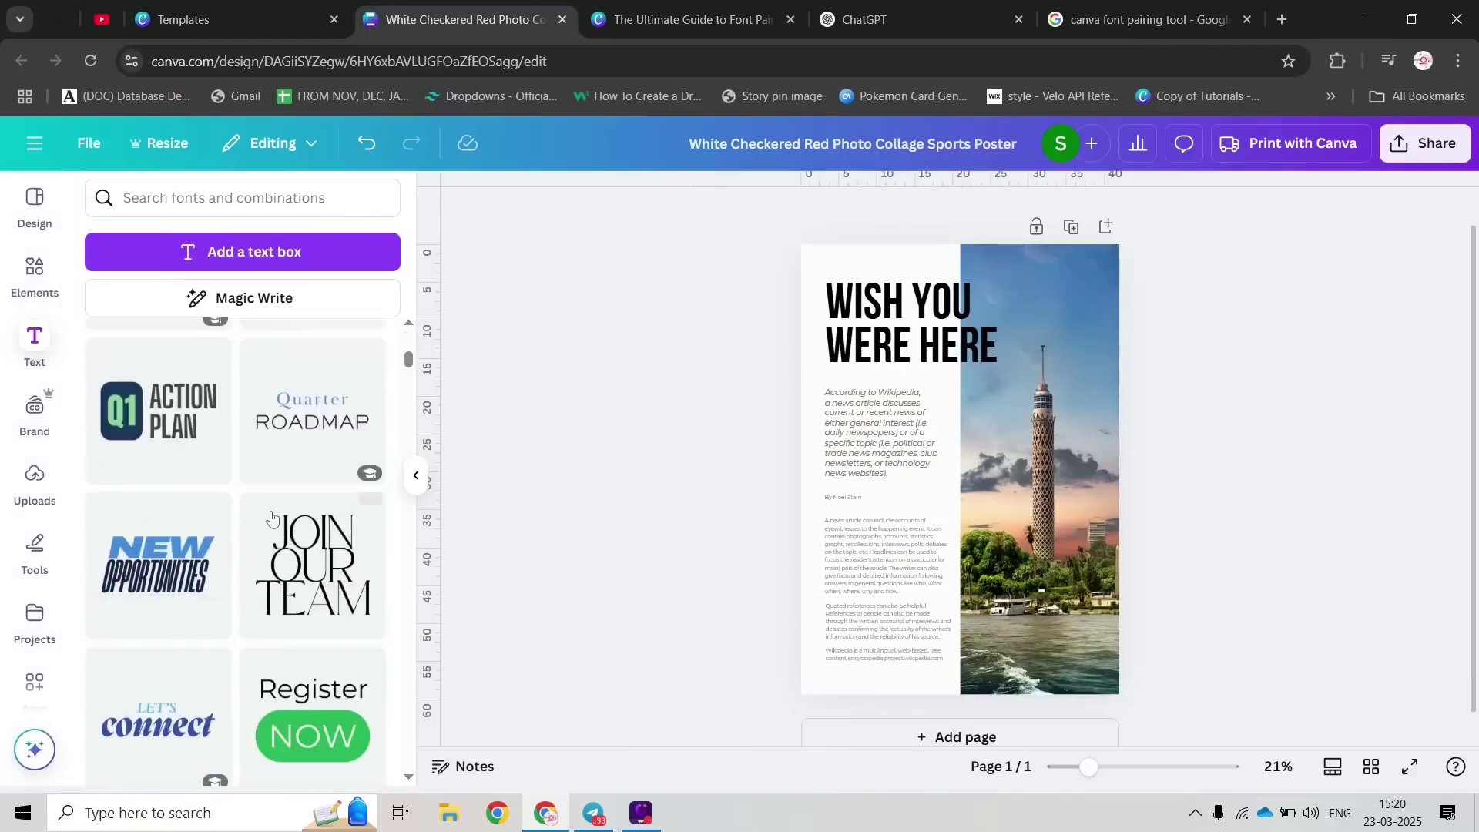
scroll(175, 512, "up", 3)
key("ctrl")
scroll(221, 547, "down", 10)
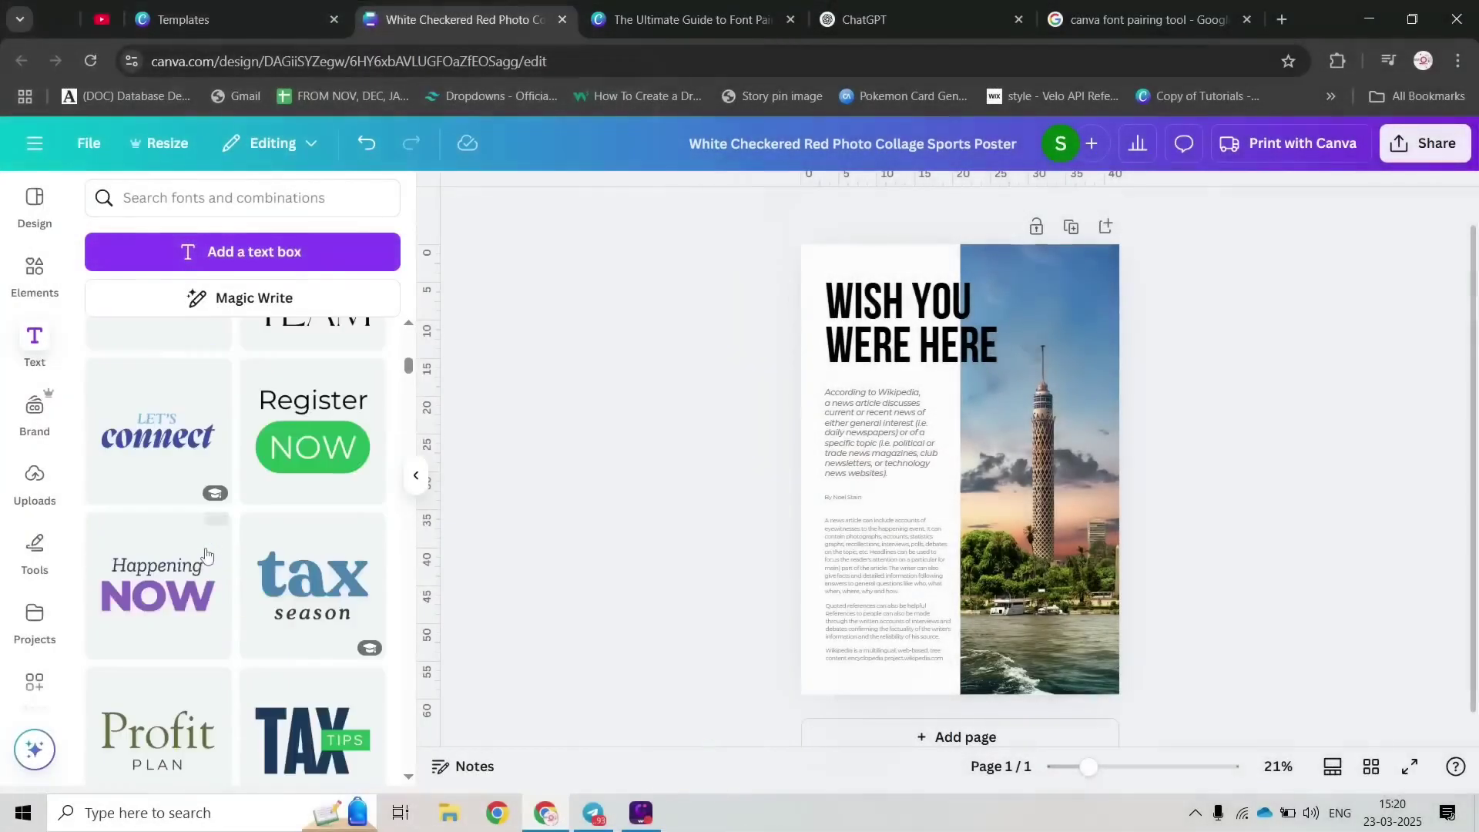
scroll(221, 547, "down", 15)
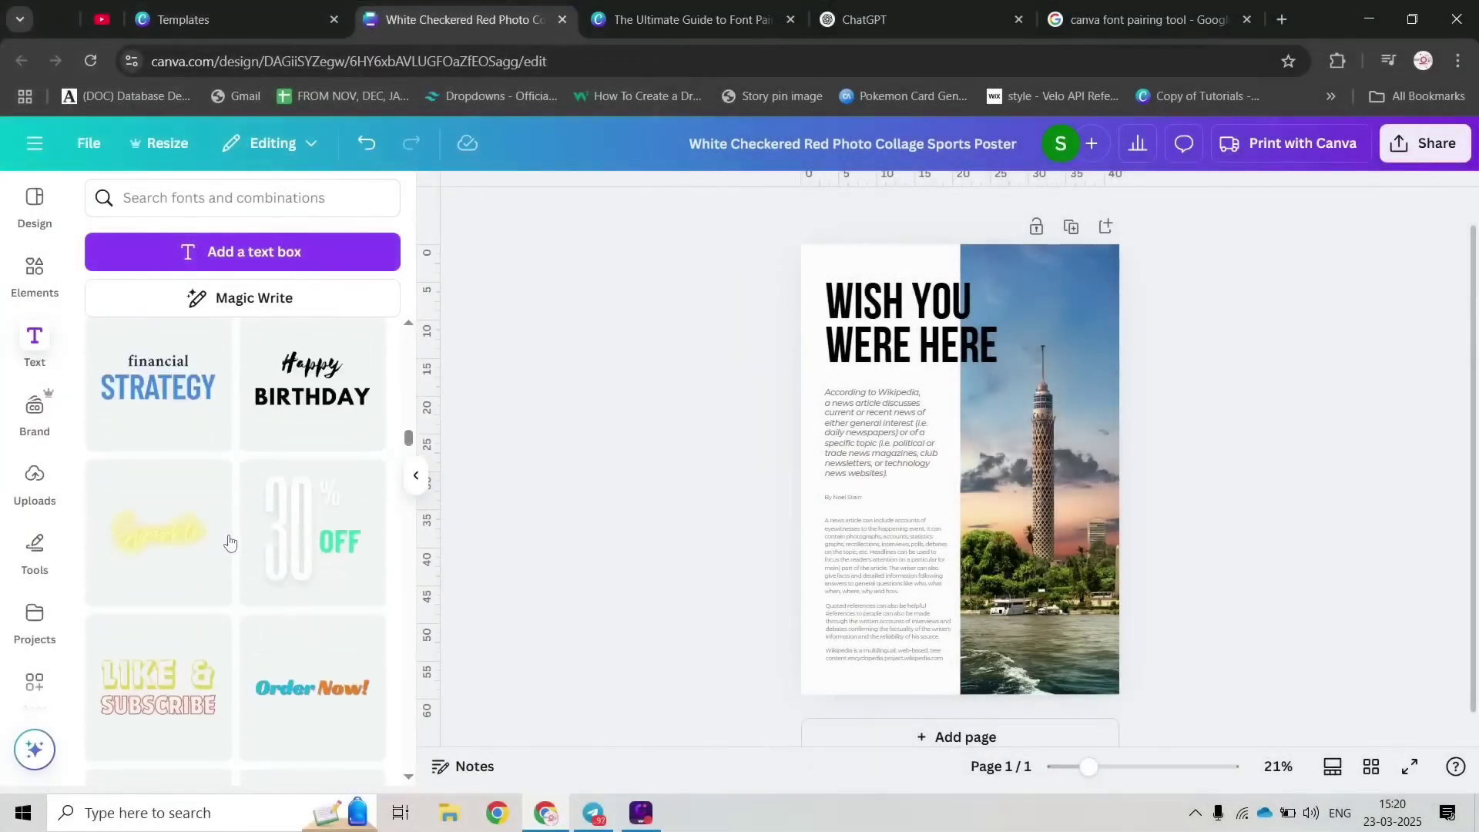
scroll(229, 542, "up", 5)
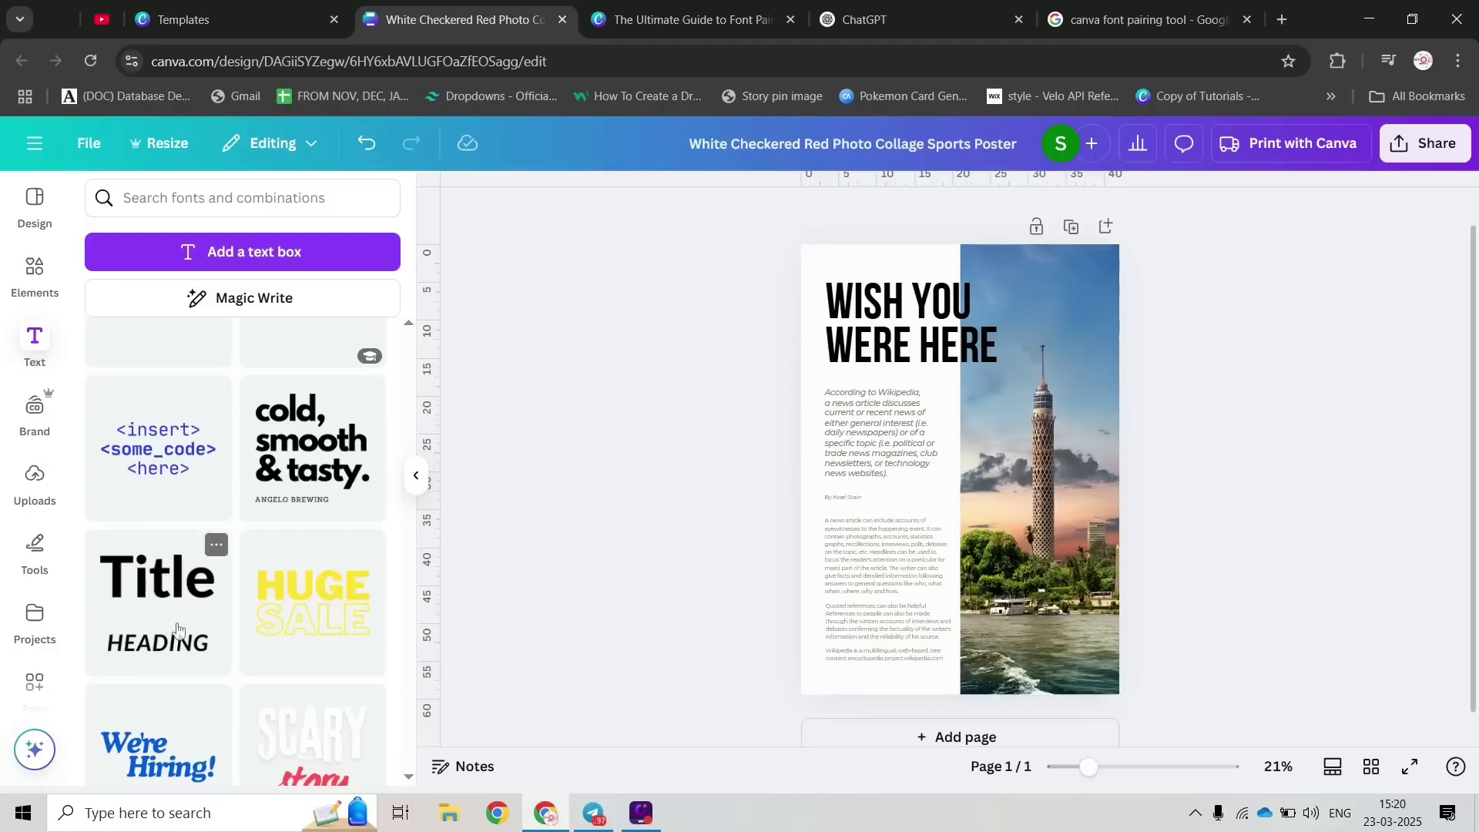
scroll(177, 628, "down", 10)
scroll(261, 501, "up", 5)
scroll(261, 478, "down", 10)
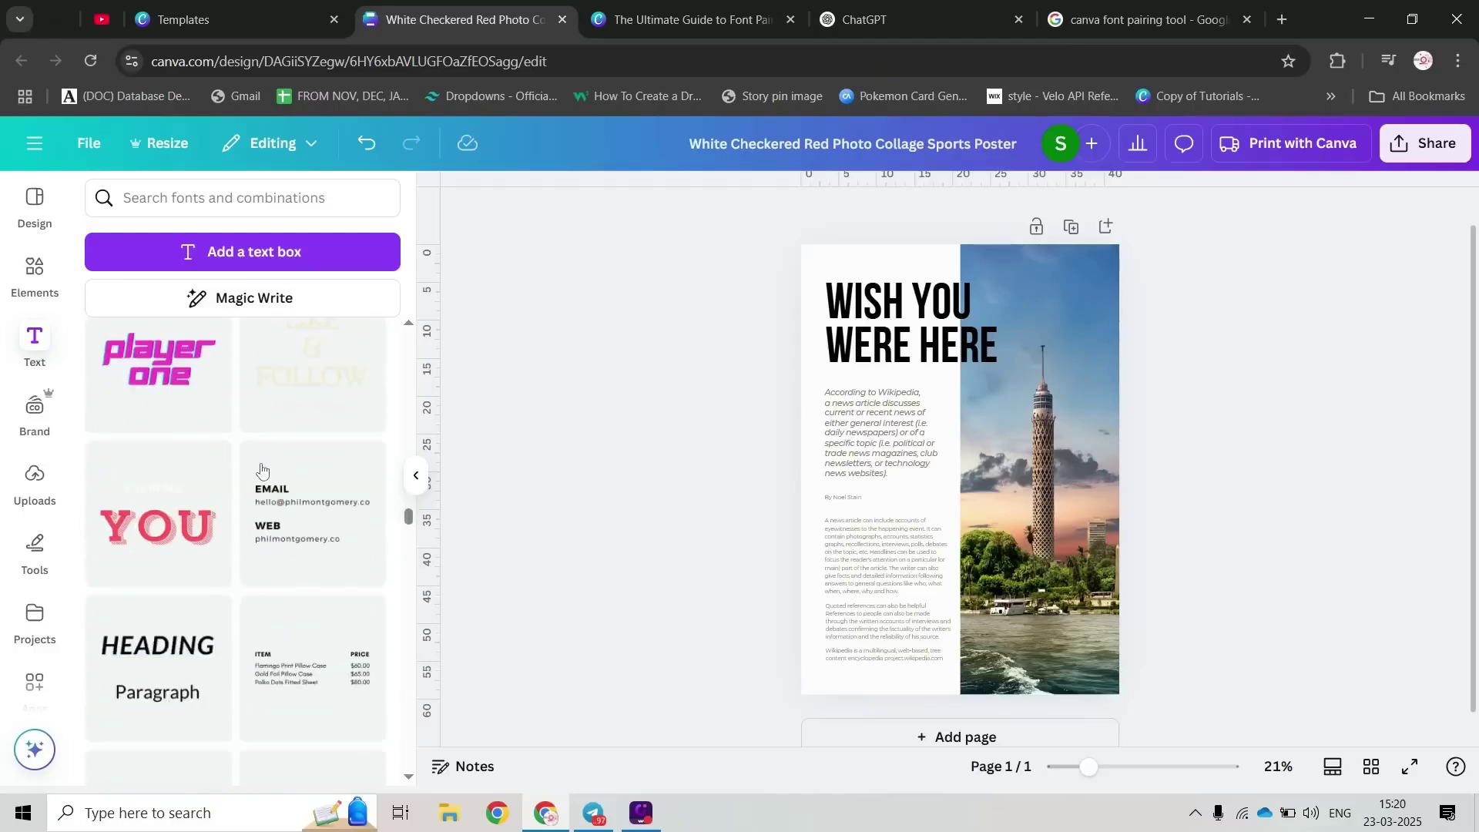
Step: Revisit the Lora font example in the font pairing guide
left_click(693, 19)
scroll(224, 462, "down", 5)
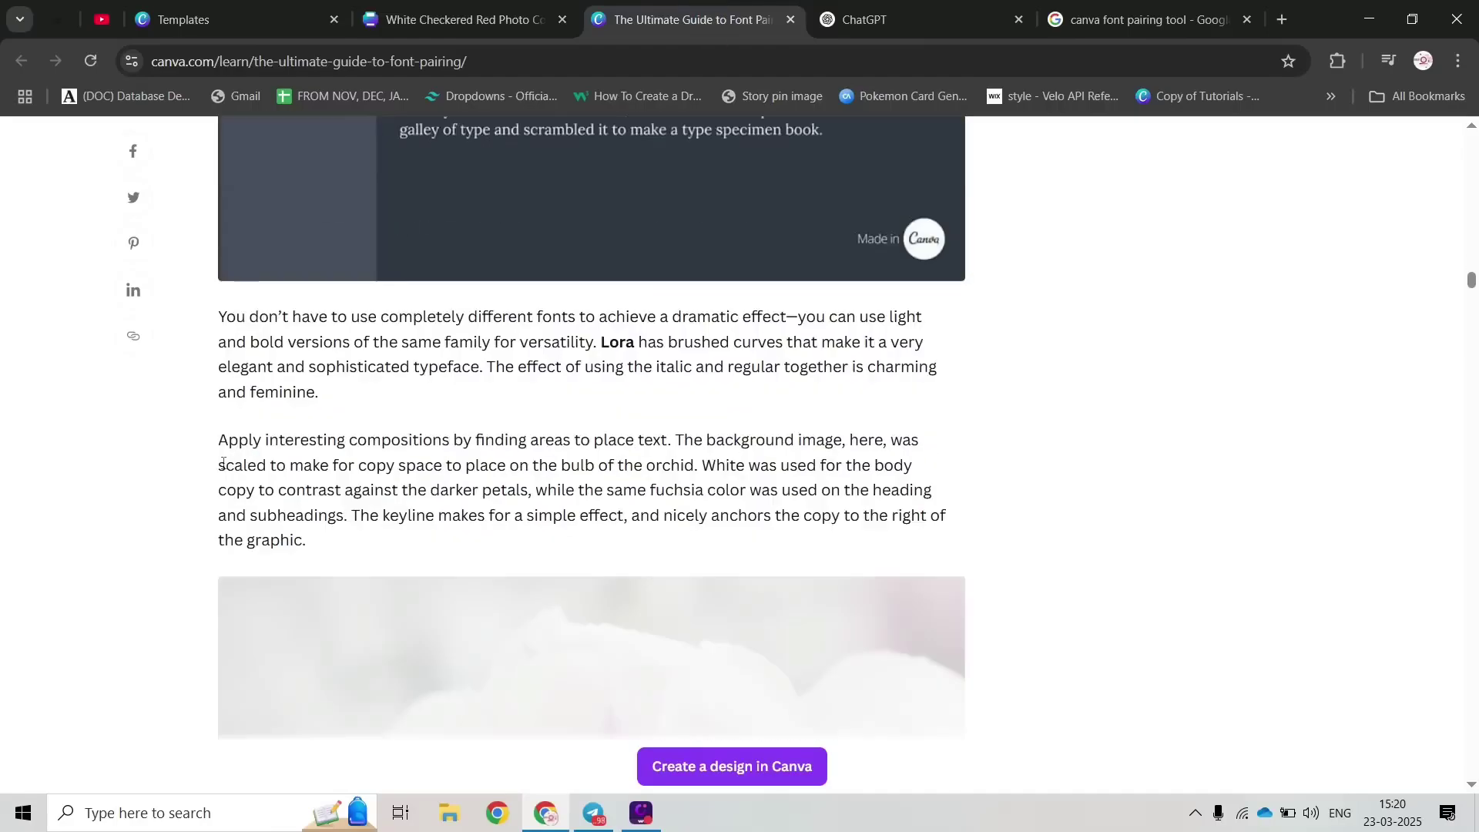
scroll(297, 462, "up", 8)
scroll(515, 456, "down", 4)
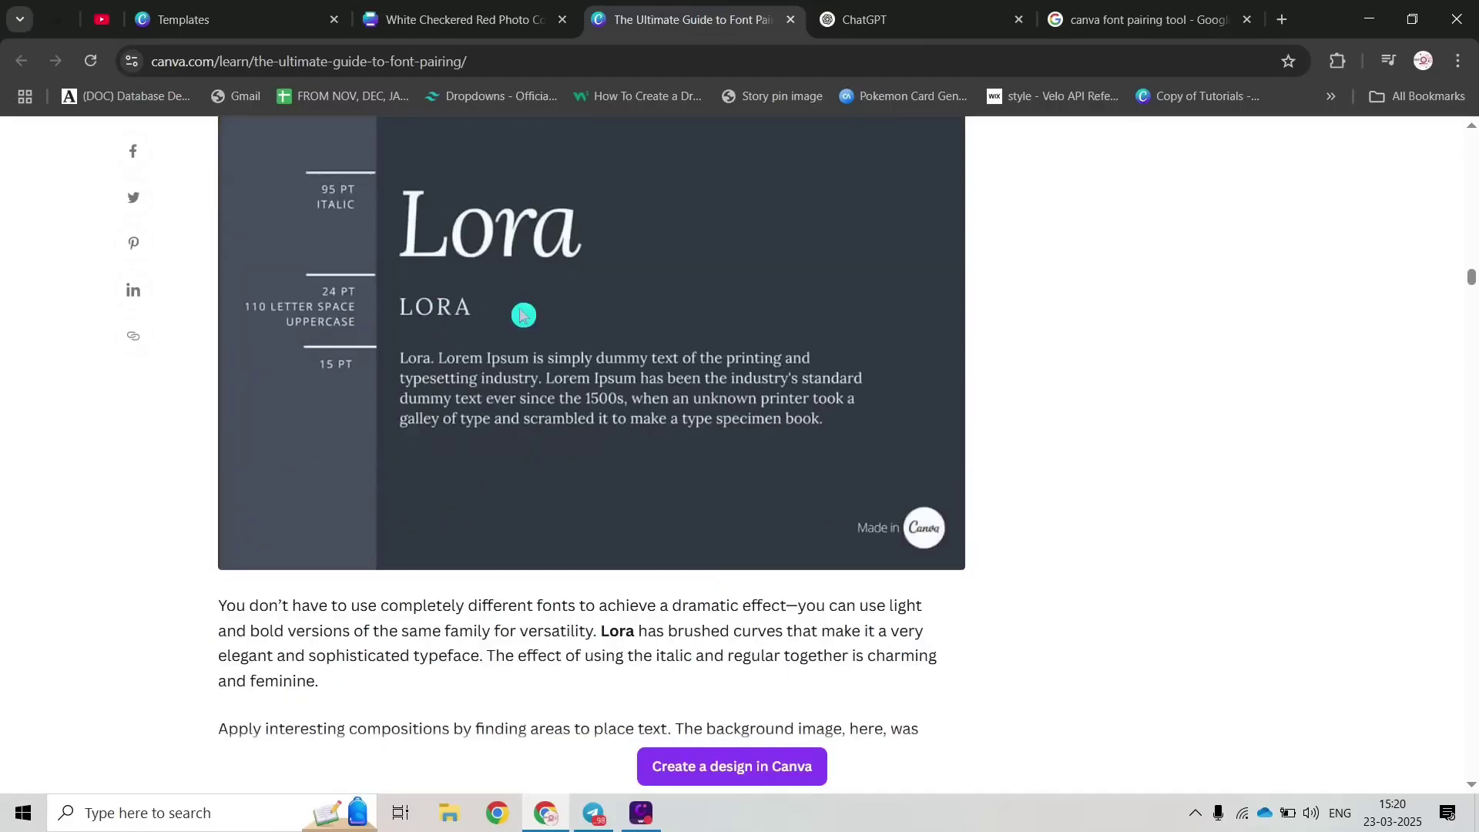
Step: Return to the poster design and look through more ready-made font combinations
left_click(431, 18)
scroll(250, 489, "down", 5)
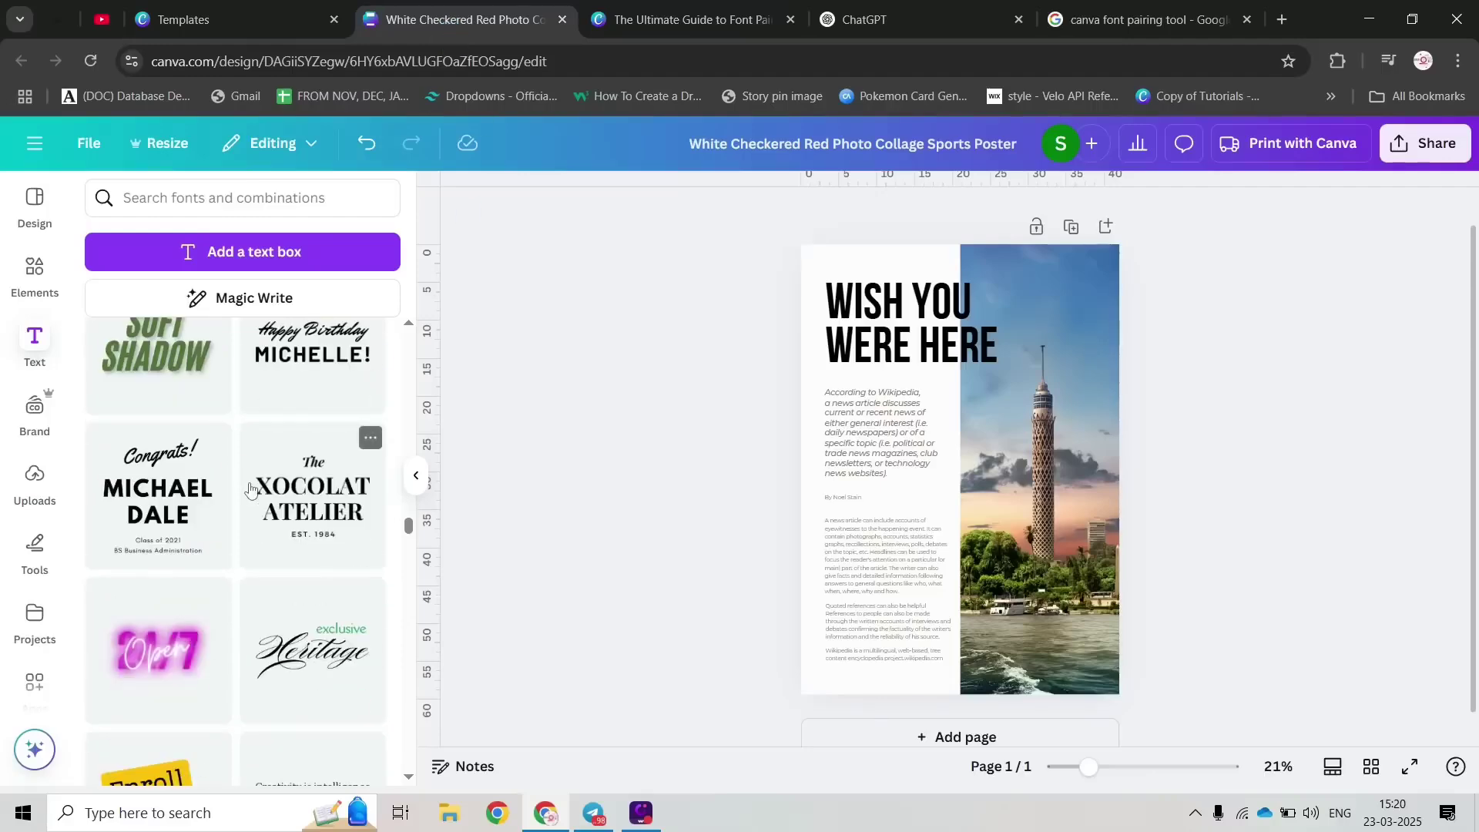
scroll(250, 489, "down", 15)
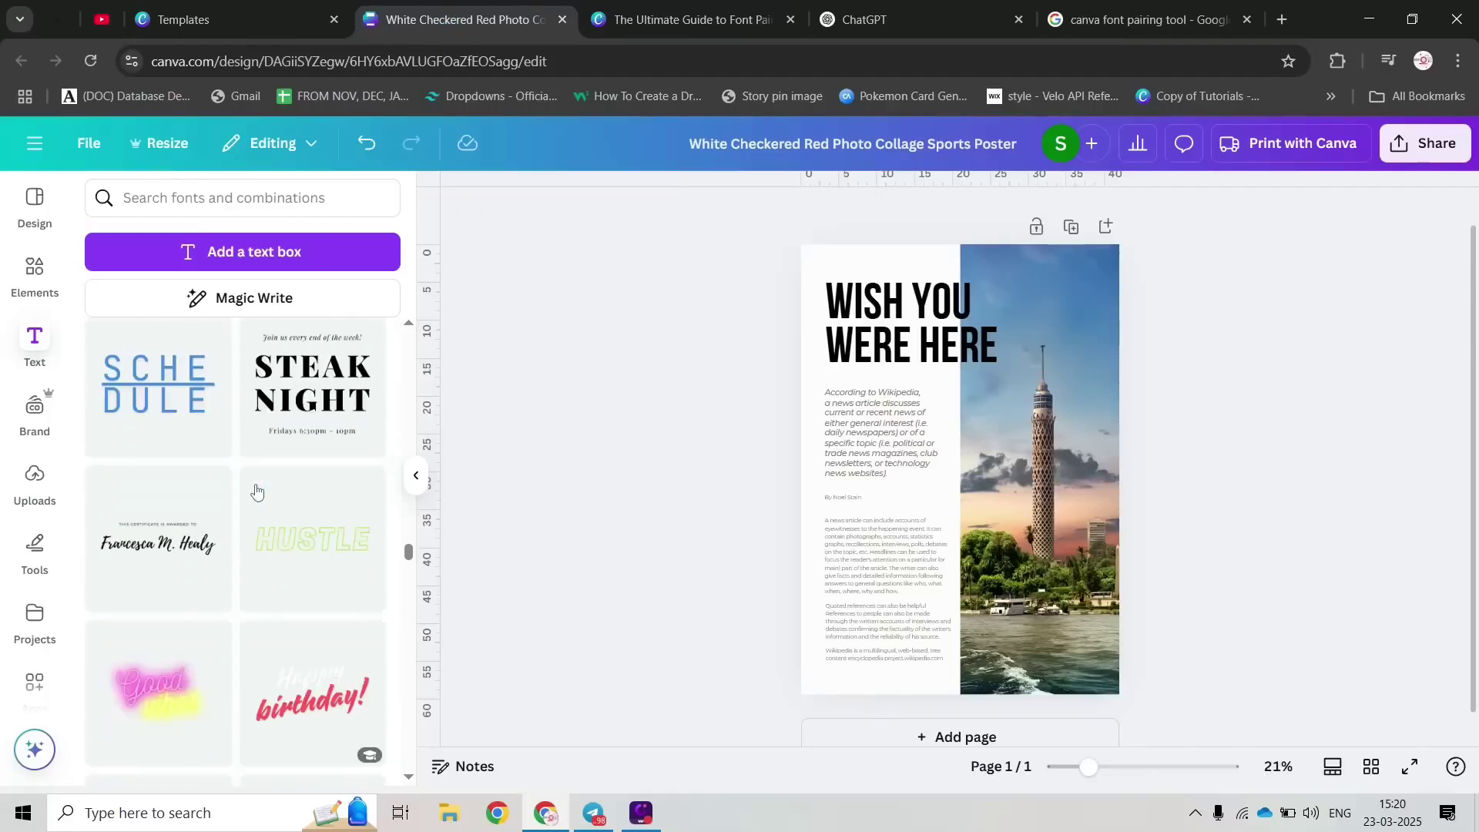
scroll(256, 492, "down", 5)
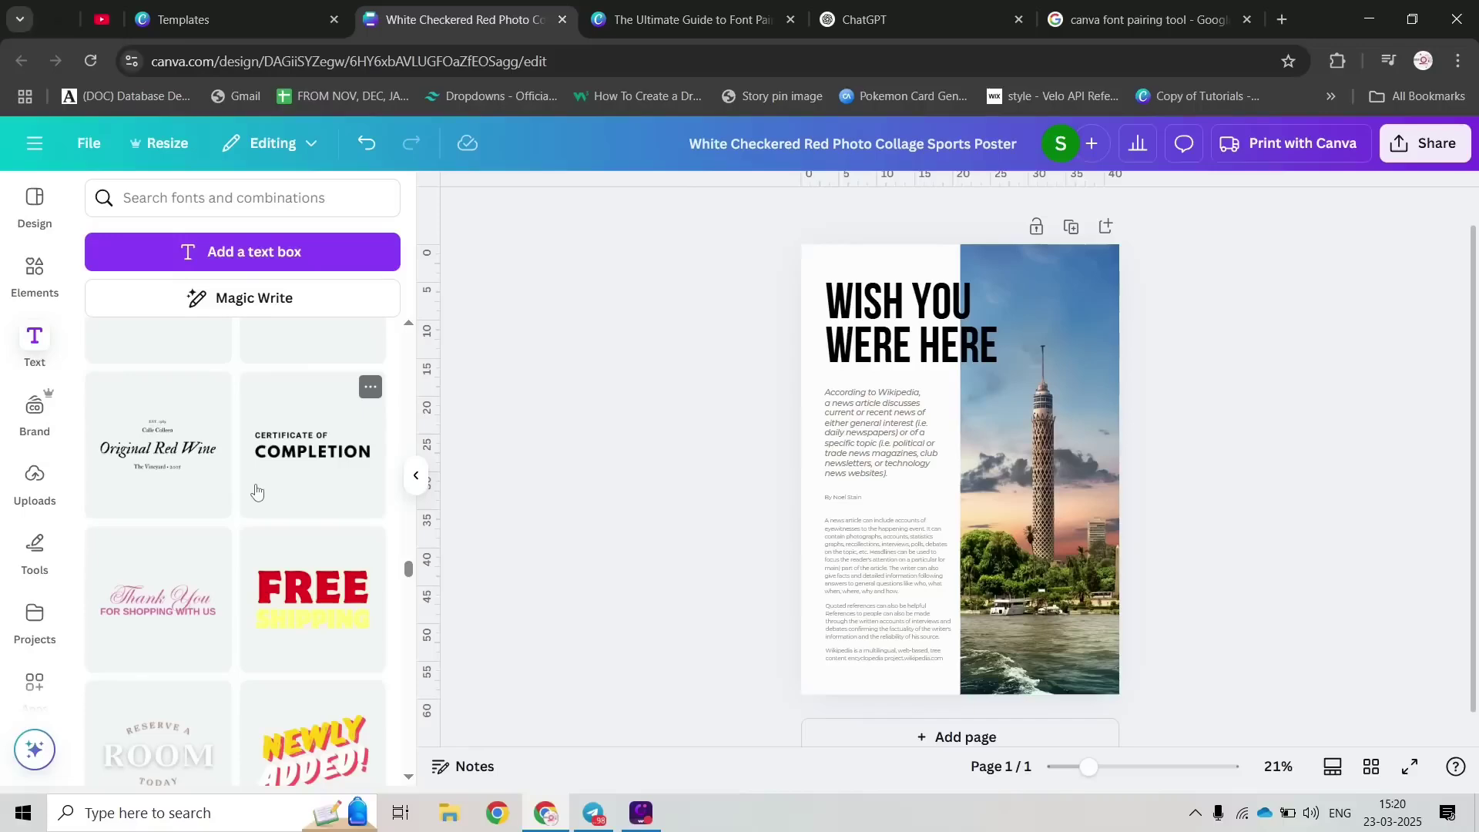
scroll(256, 492, "down", 15)
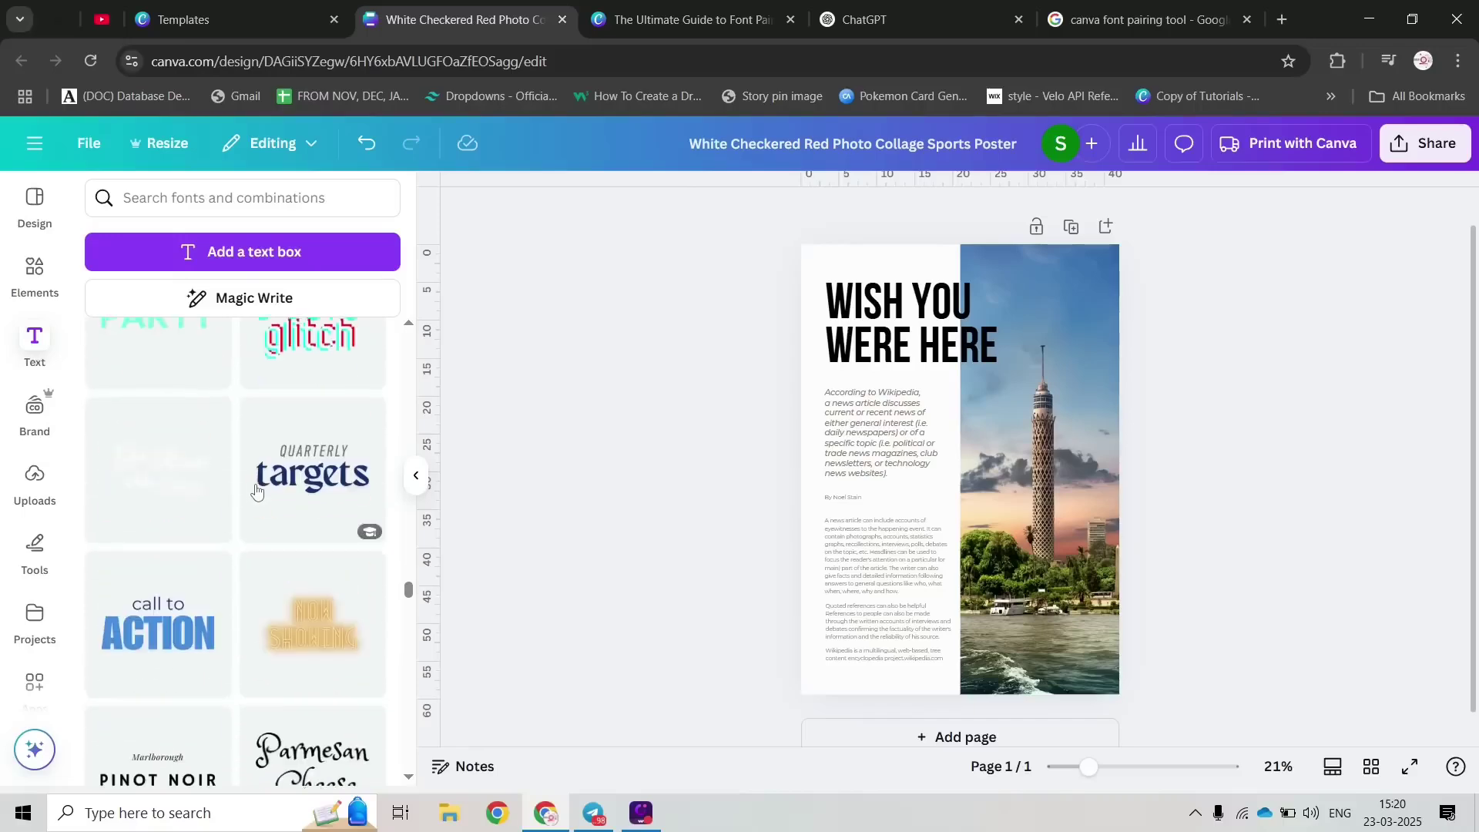
left_click_drag(408, 617, 443, 322)
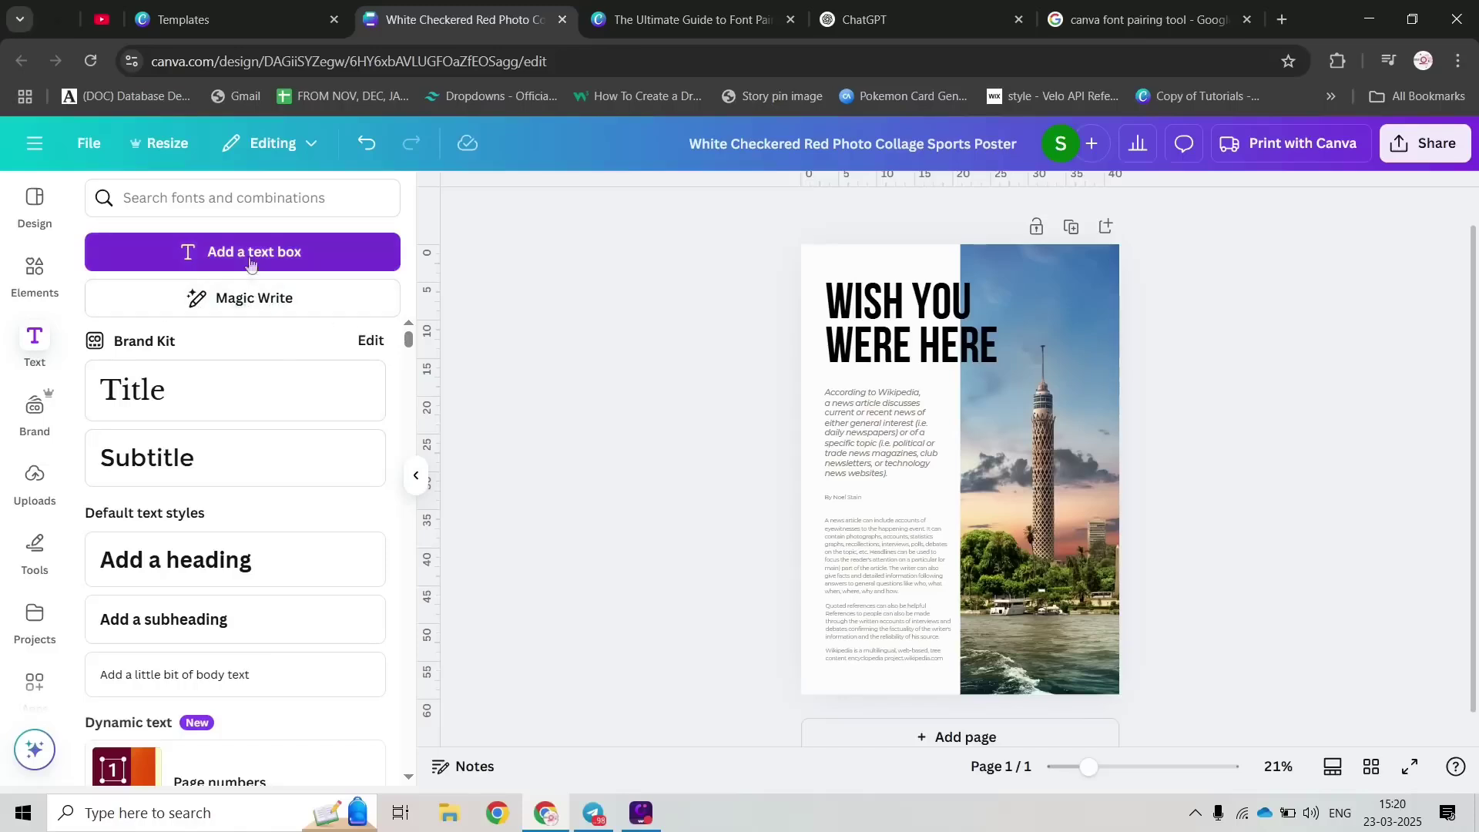
Step: Open Magic Write and look through its example writing prompts
left_click(235, 300)
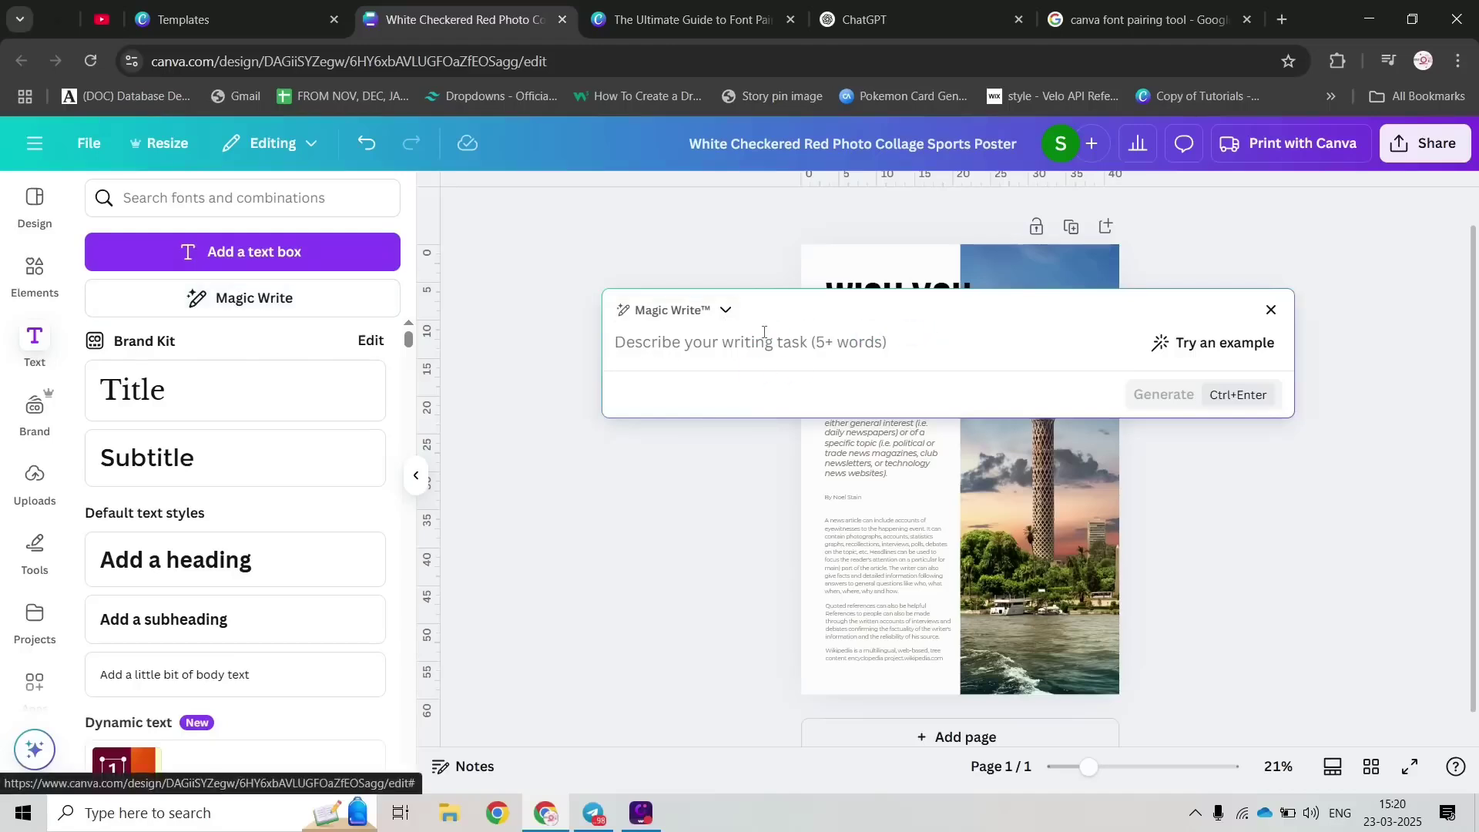
left_click(1195, 352)
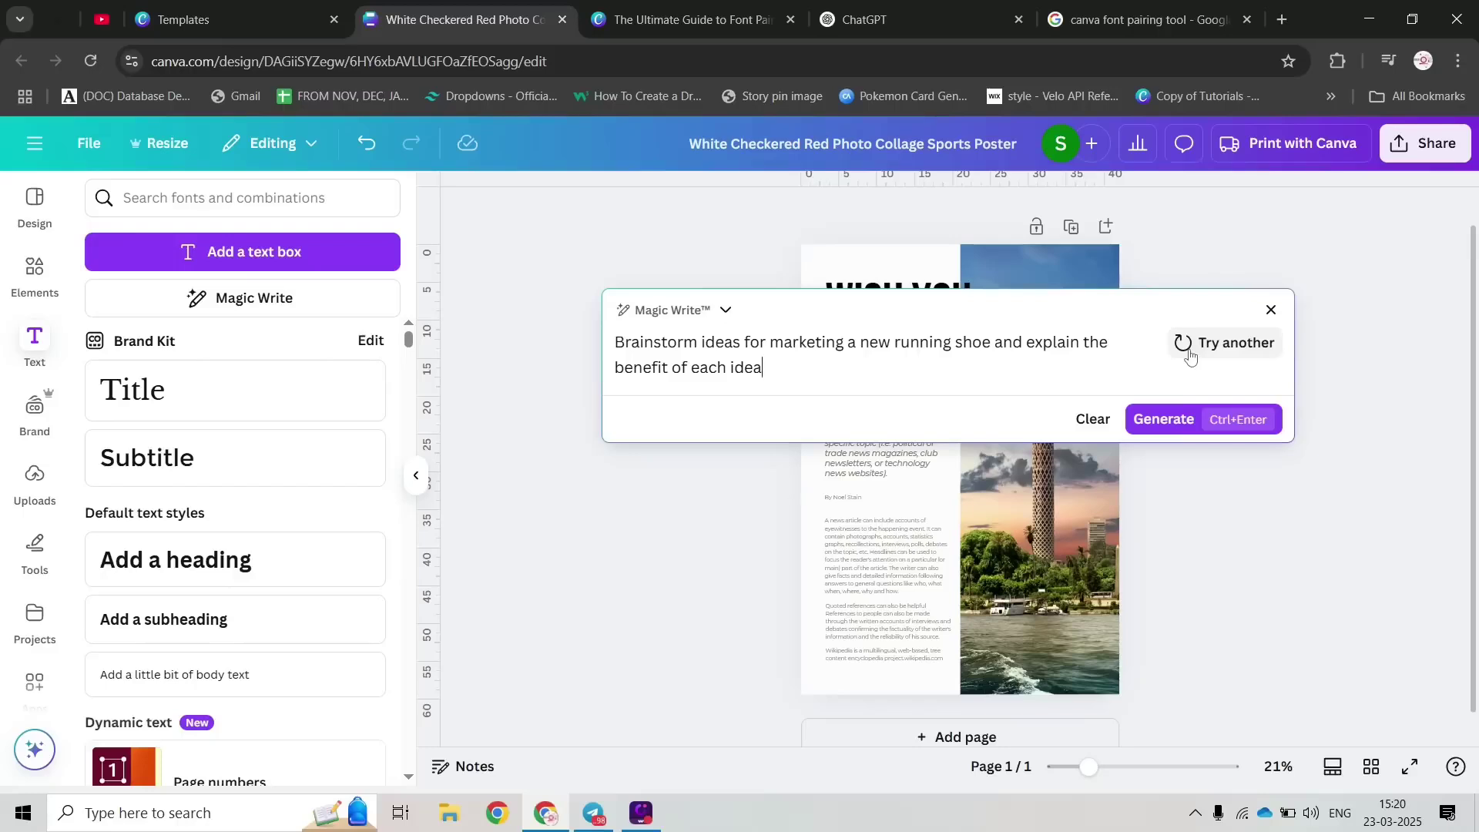
left_click(1231, 348)
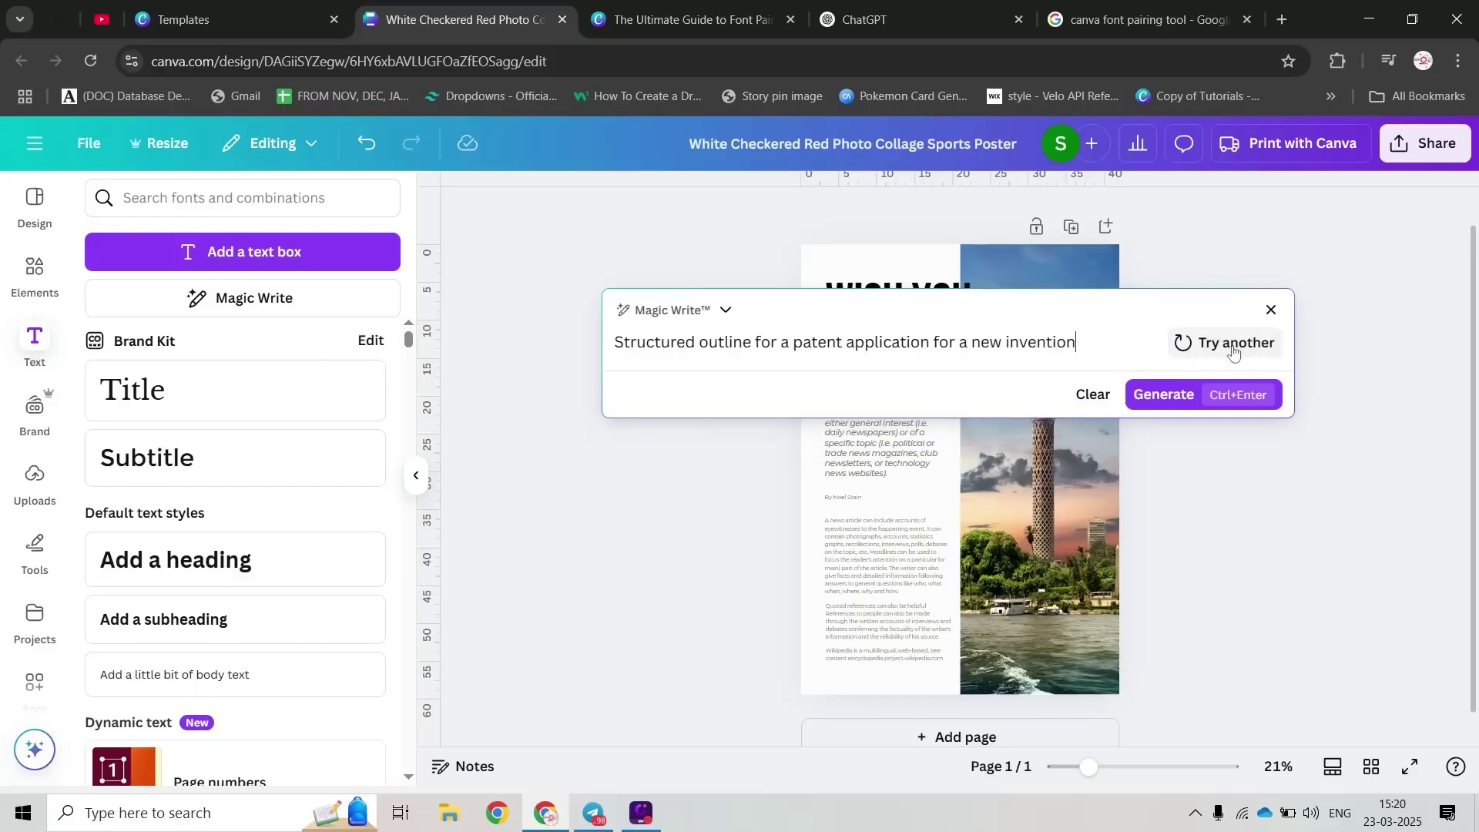
left_click(1202, 348)
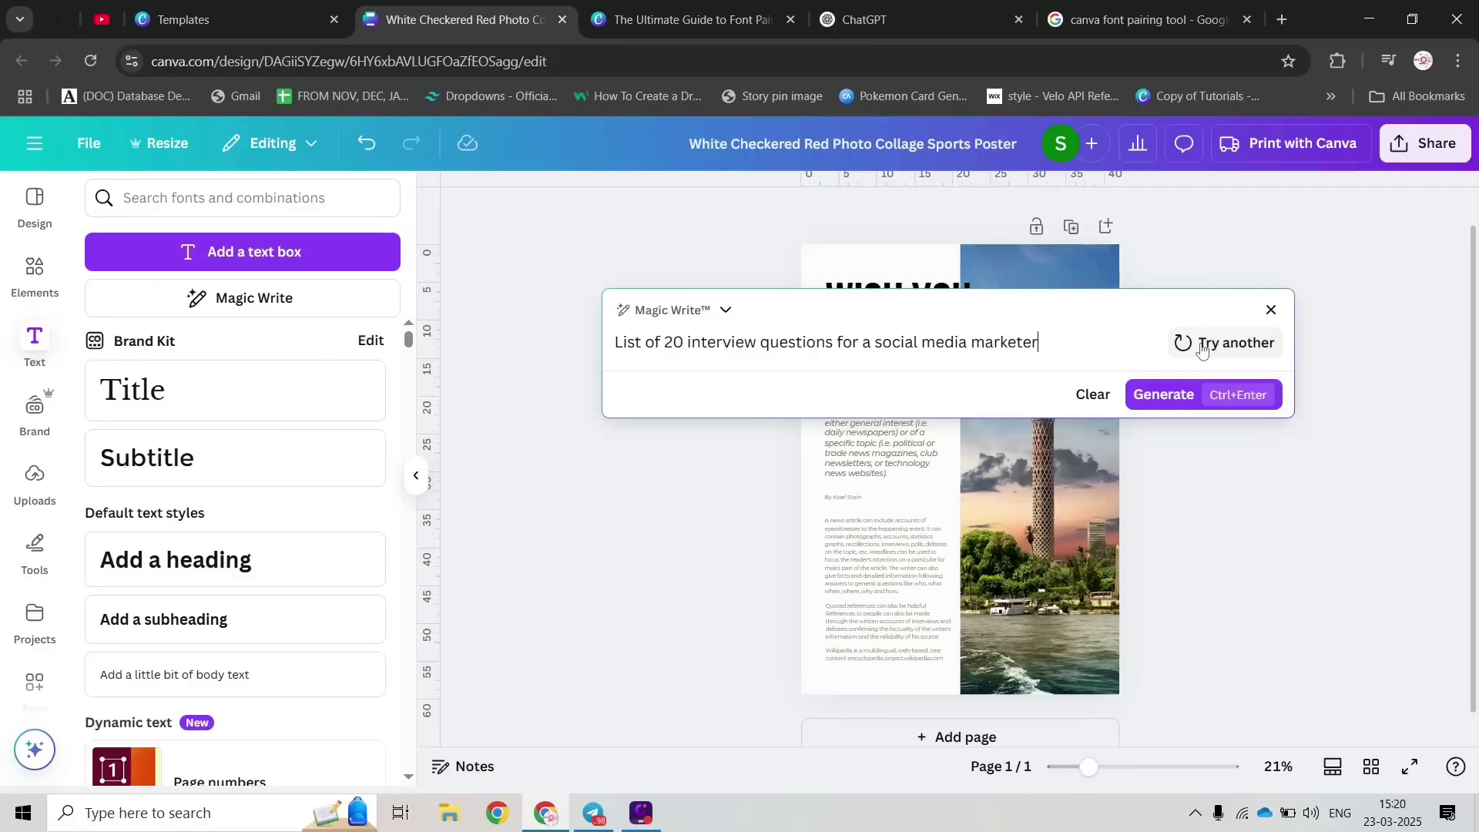
left_click_drag(664, 342, 1084, 342)
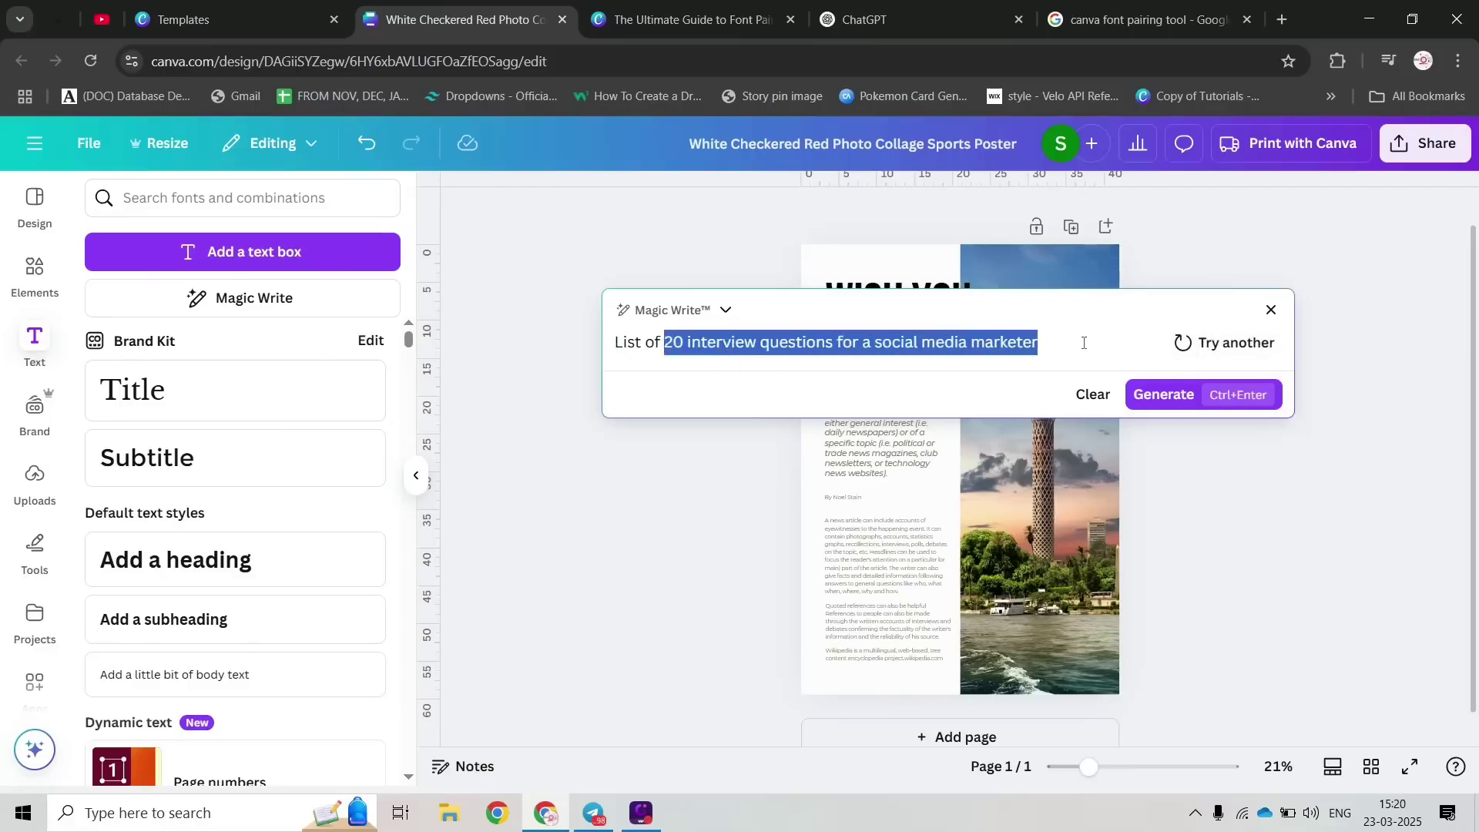
Step: Generate Magic Write's example 5 point outline of an essay about the history of design and dismiss the draft
left_click(1195, 346)
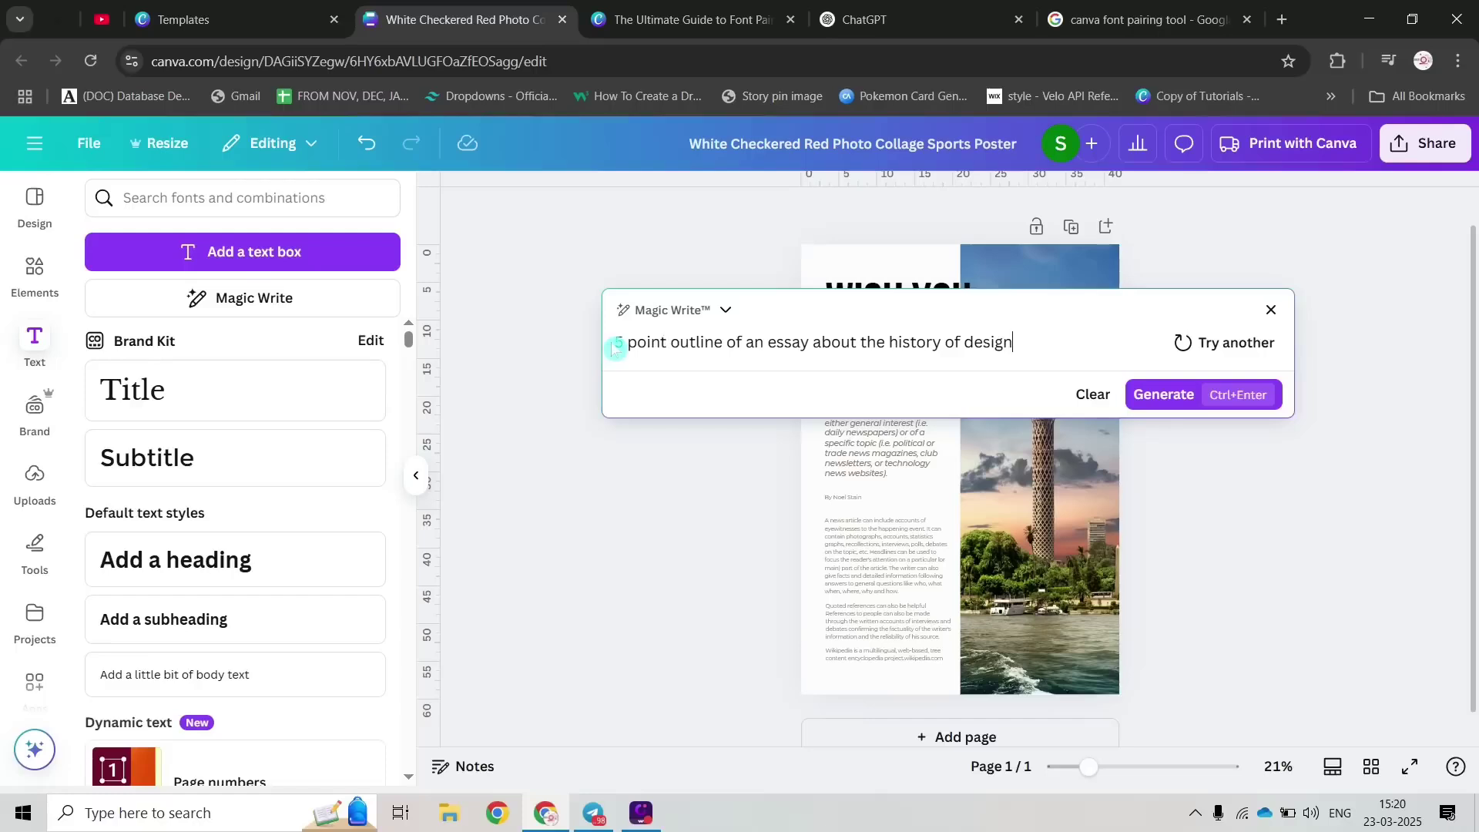
left_click_drag(651, 343, 999, 344)
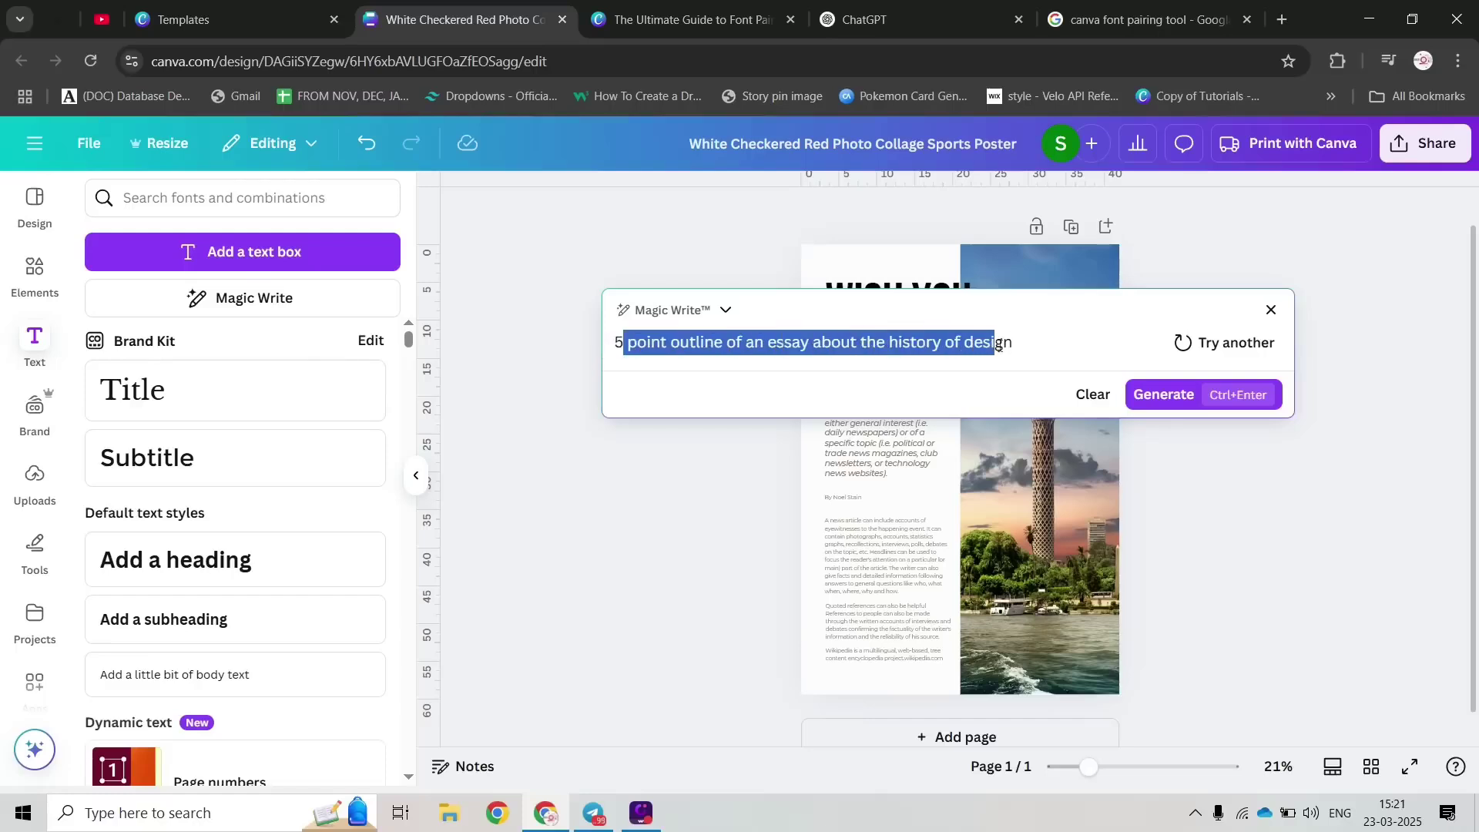
left_click(1162, 395)
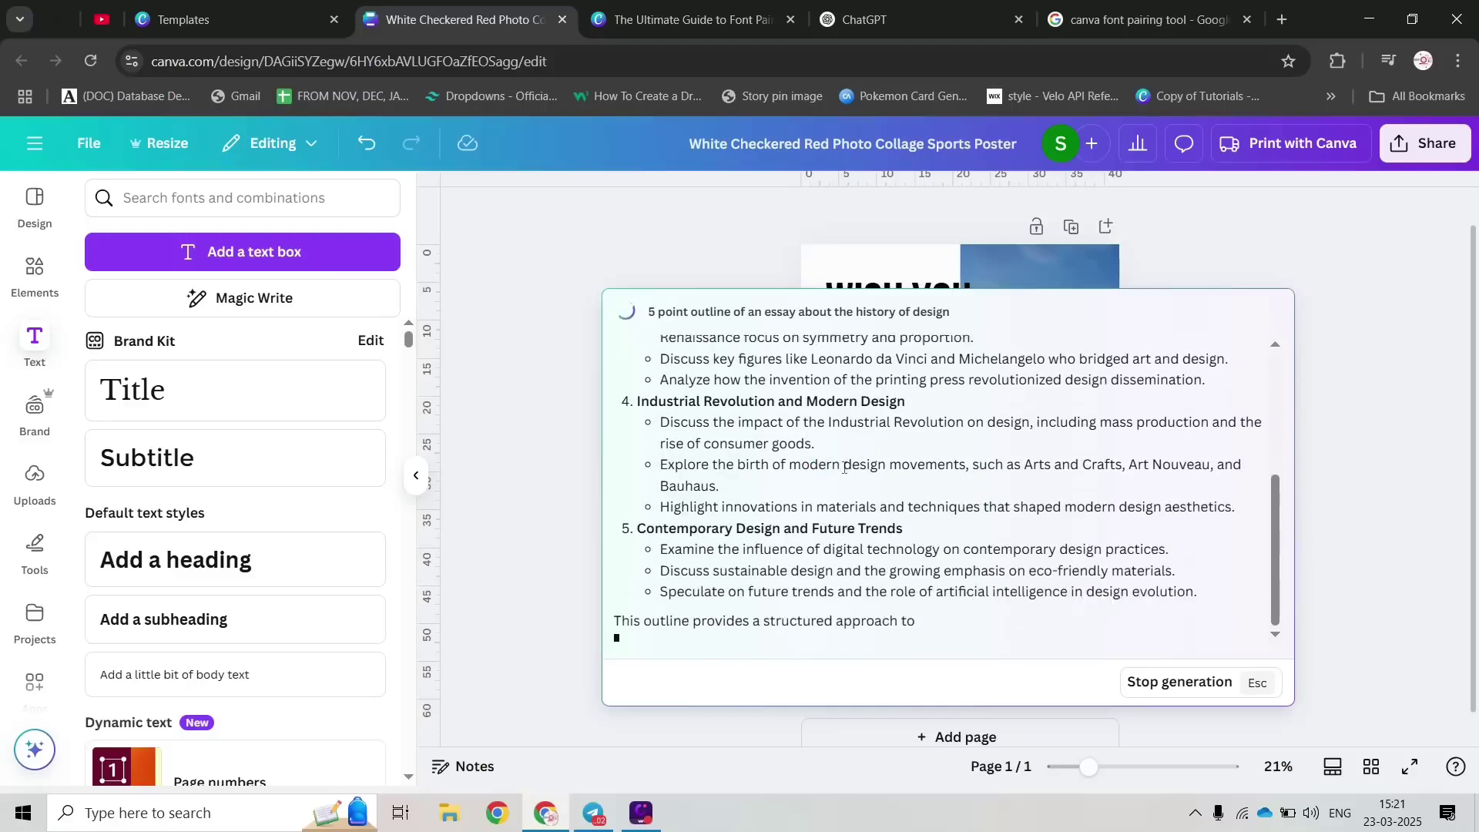
left_click(1397, 380)
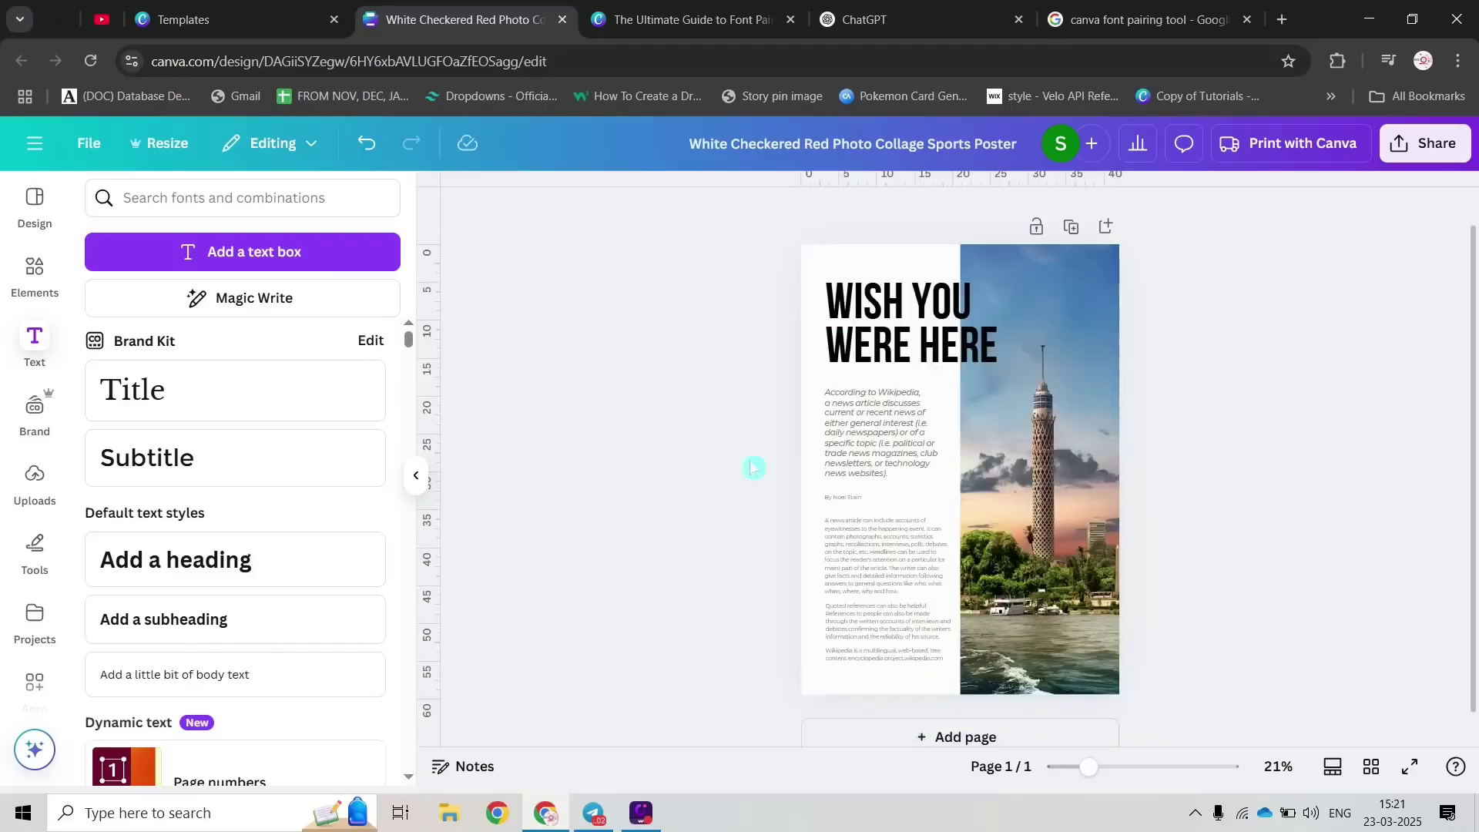
Step: Examine the Magic Write options for the first body paragraph, including the Change voice choices, without applying any
left_click(867, 553)
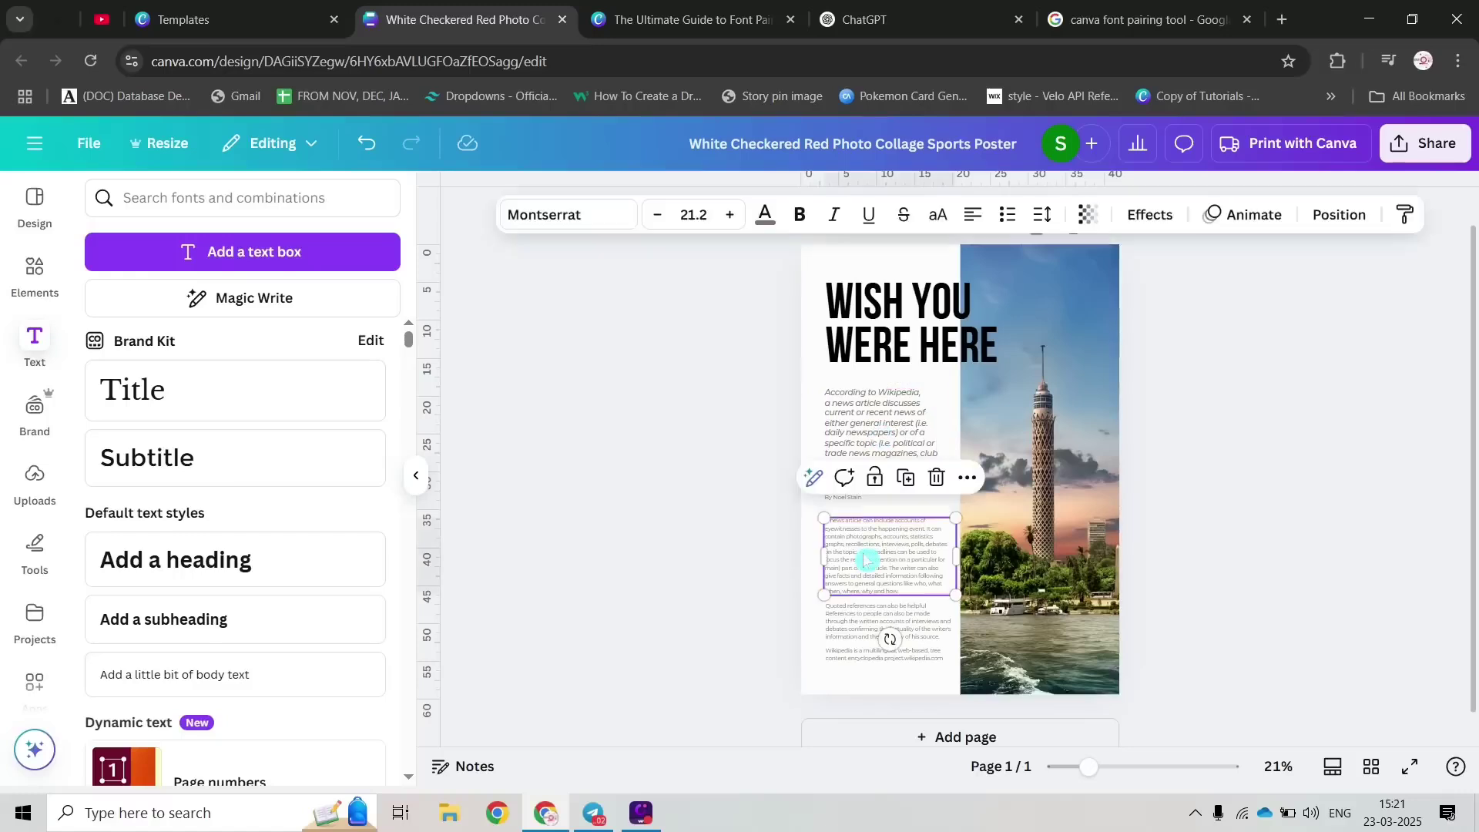
left_click(813, 482)
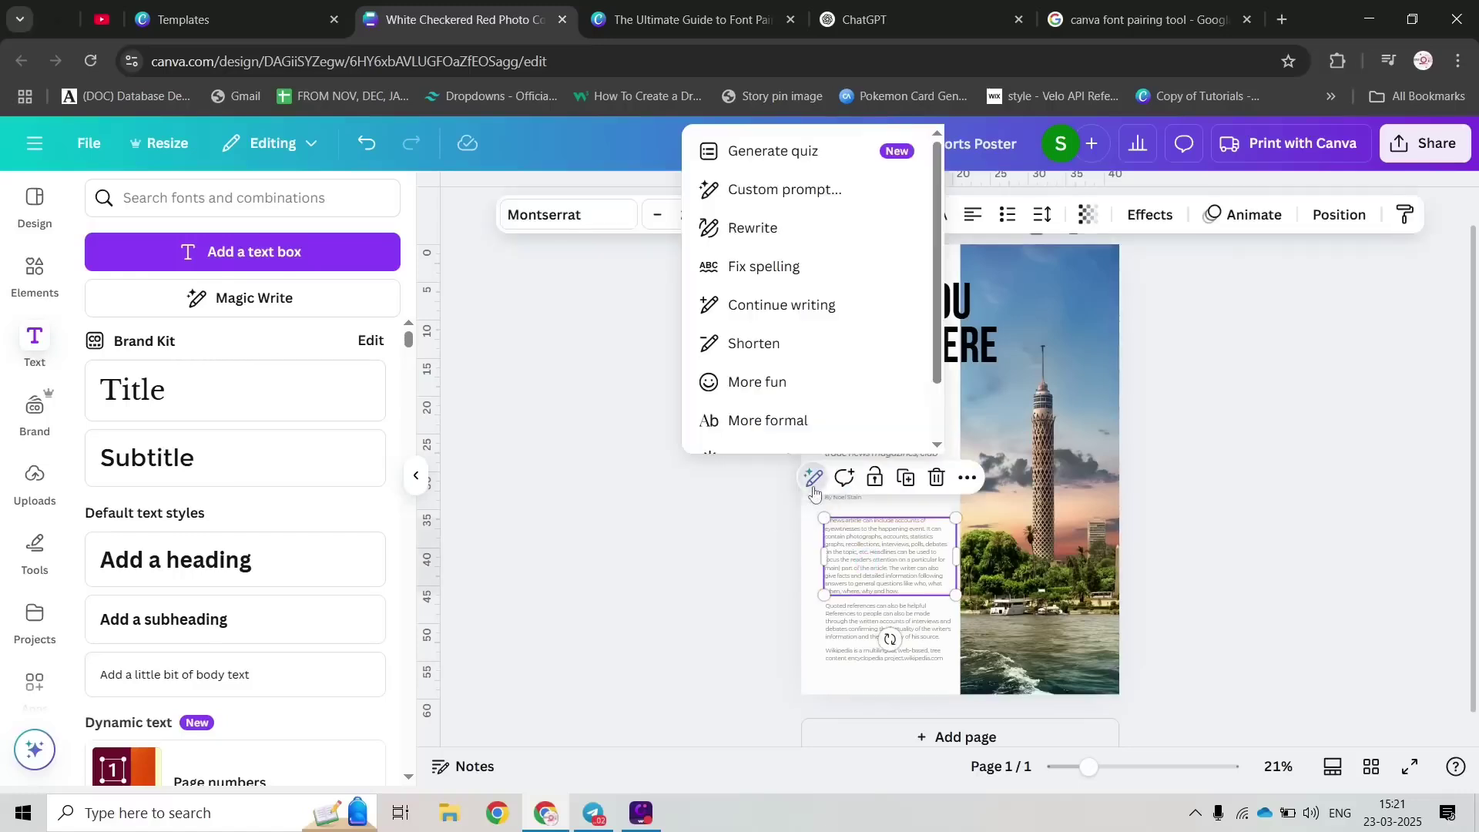
scroll(838, 325, "down", 1)
scroll(837, 325, "up", 1)
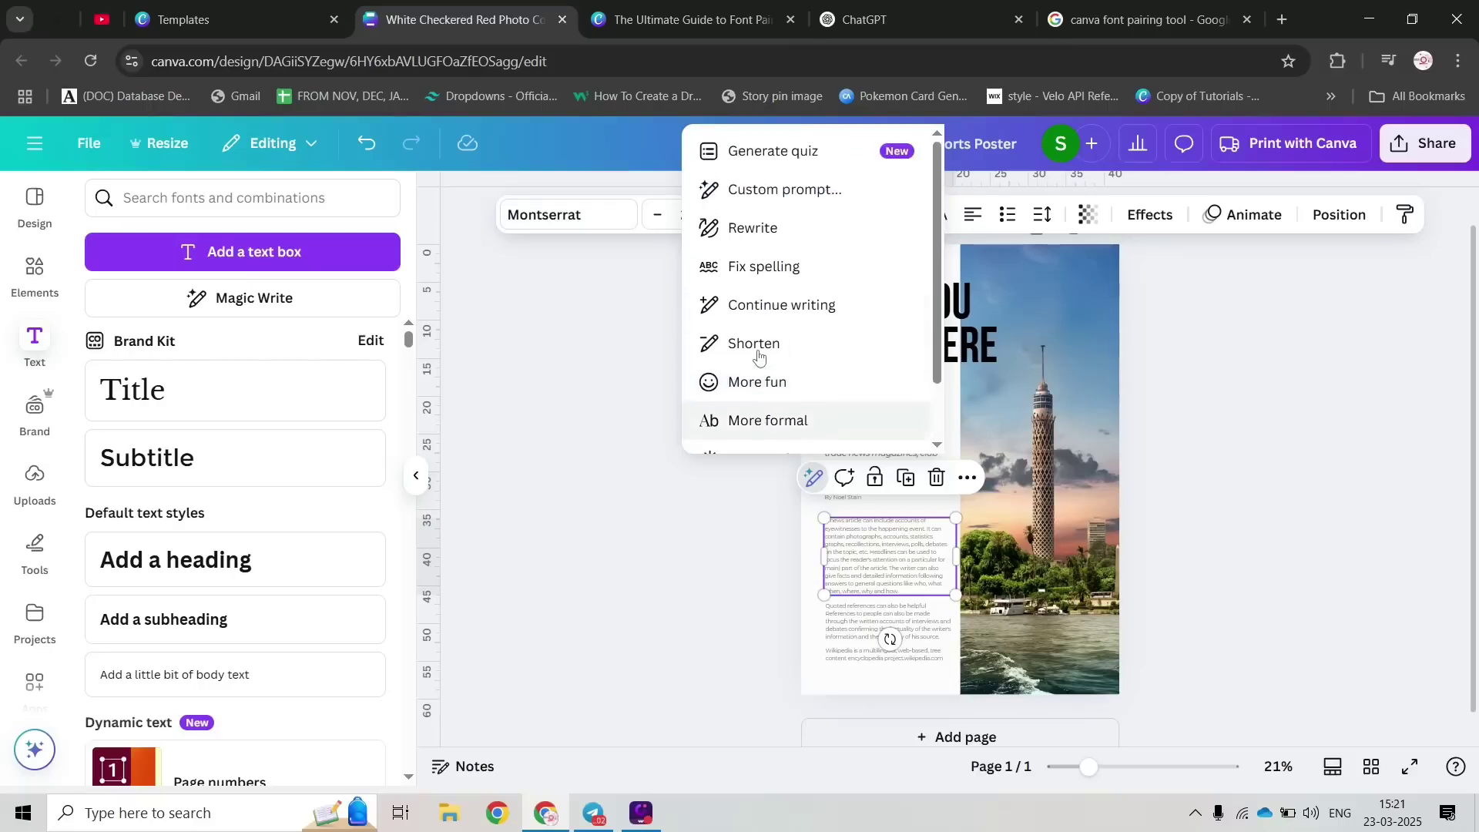
scroll(793, 331, "down", 1)
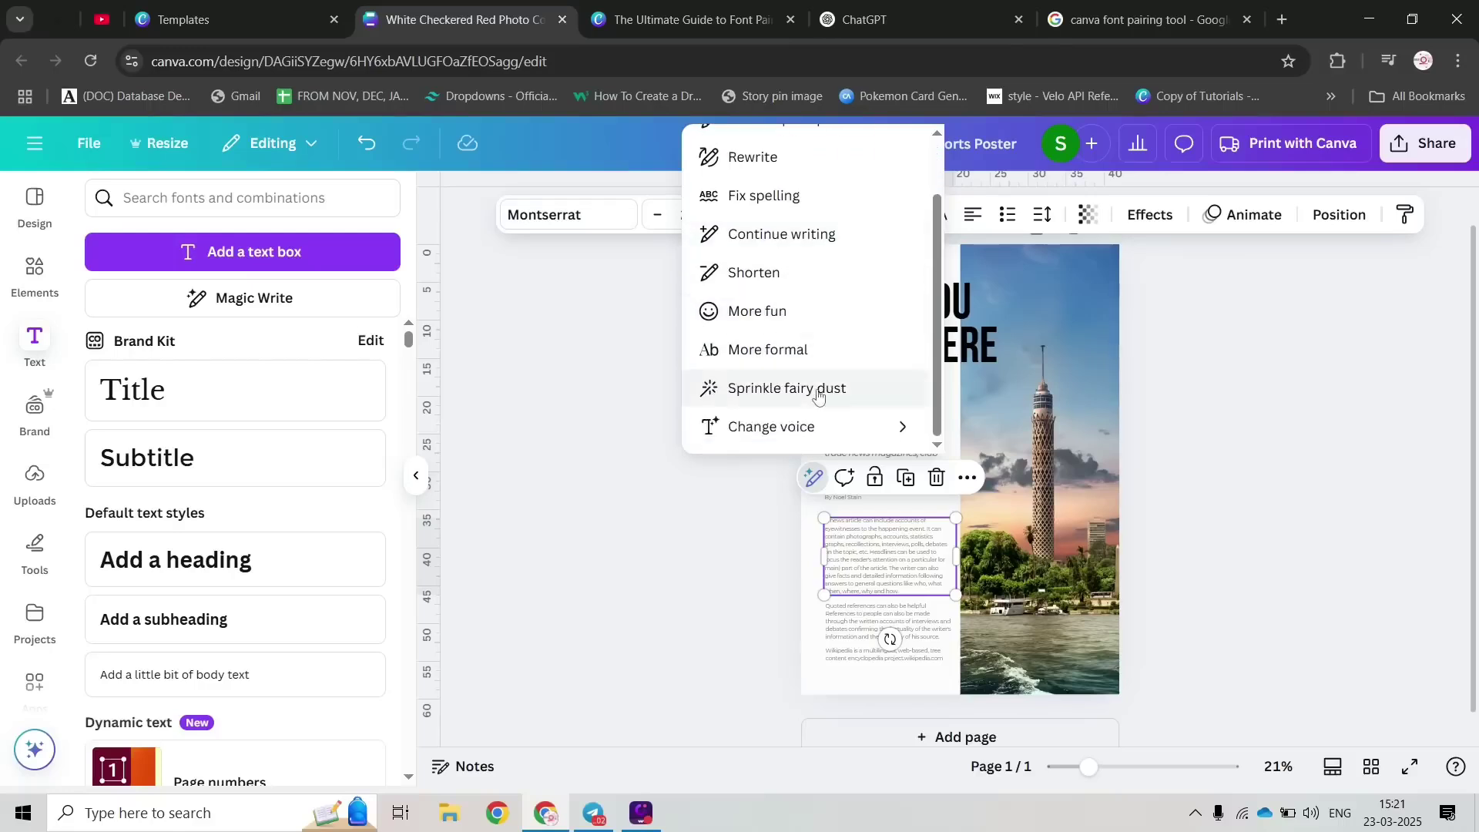
mouse_move(801, 436)
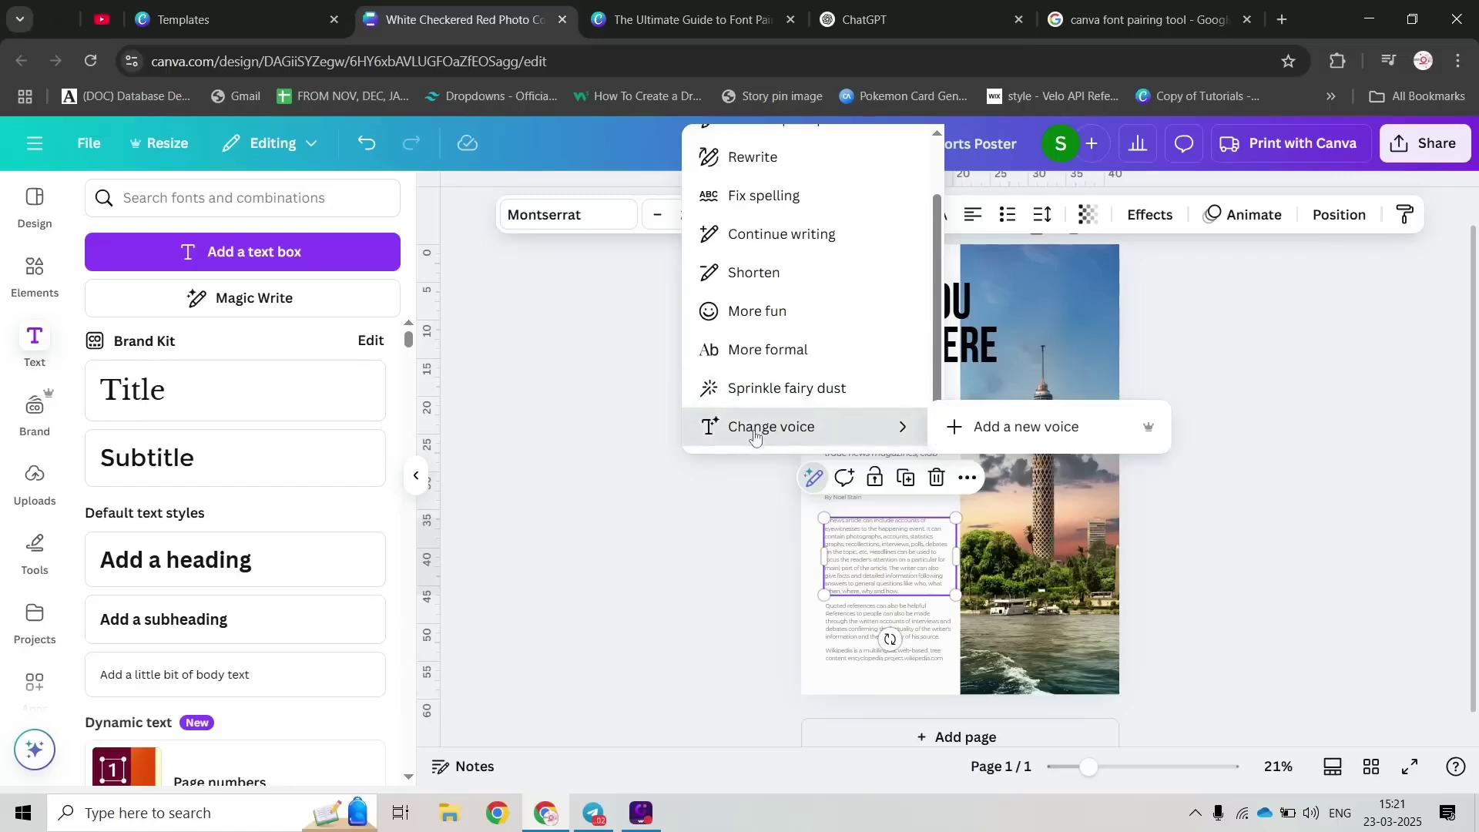
scroll(762, 431, "up", 1)
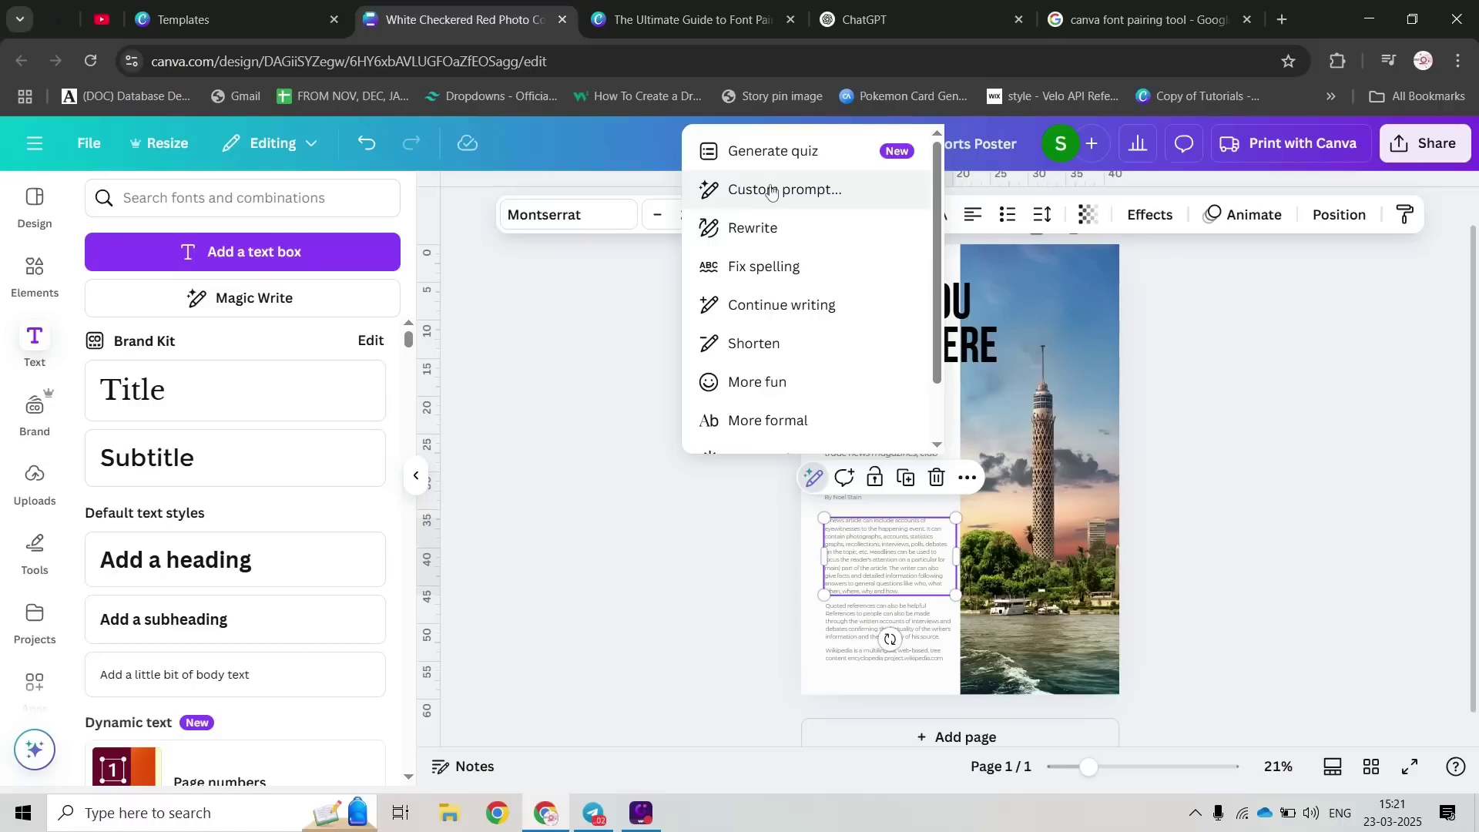
left_click(576, 369)
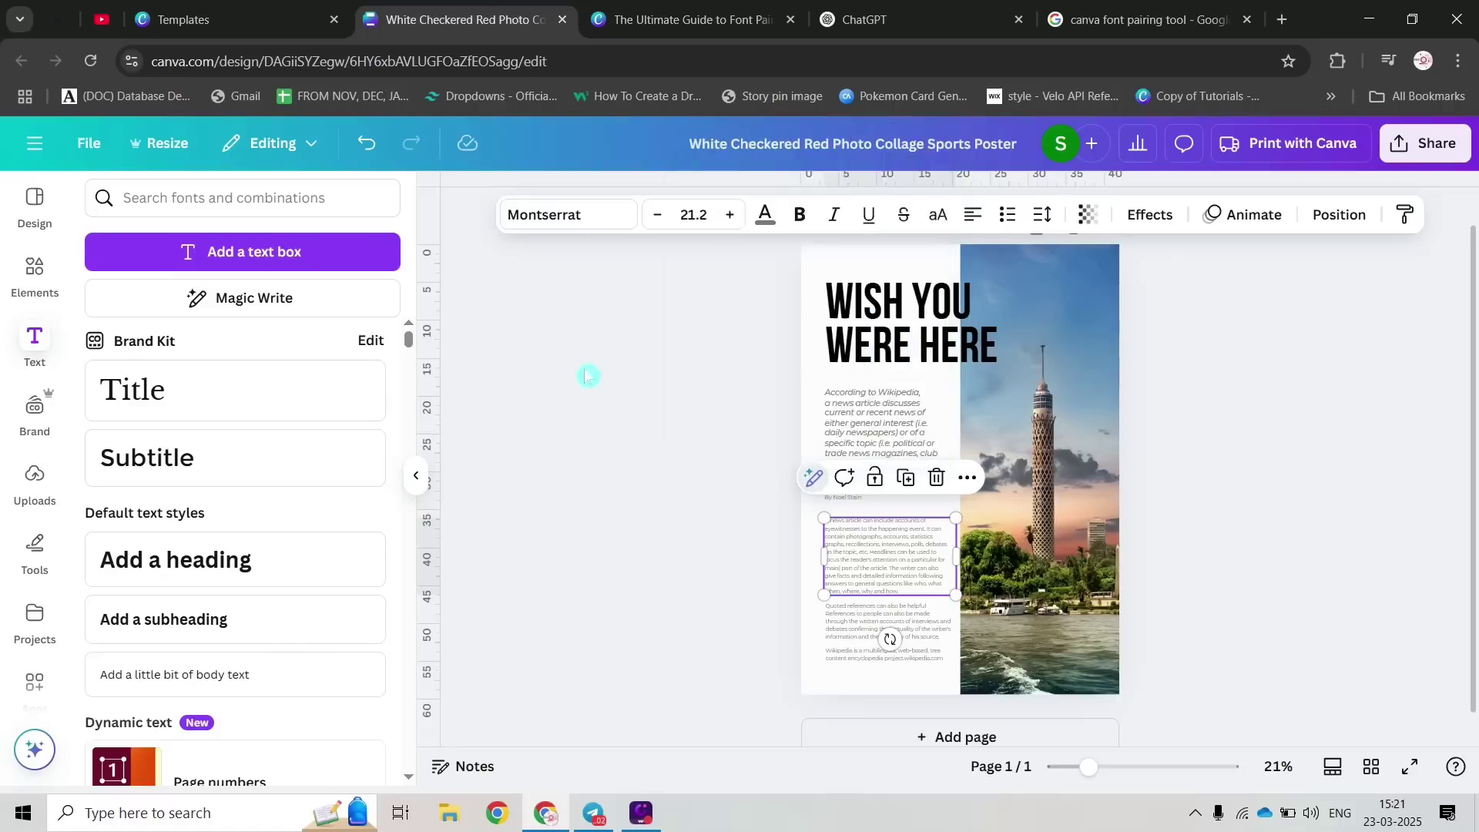
left_click(588, 377)
left_click(876, 552)
left_click(723, 522)
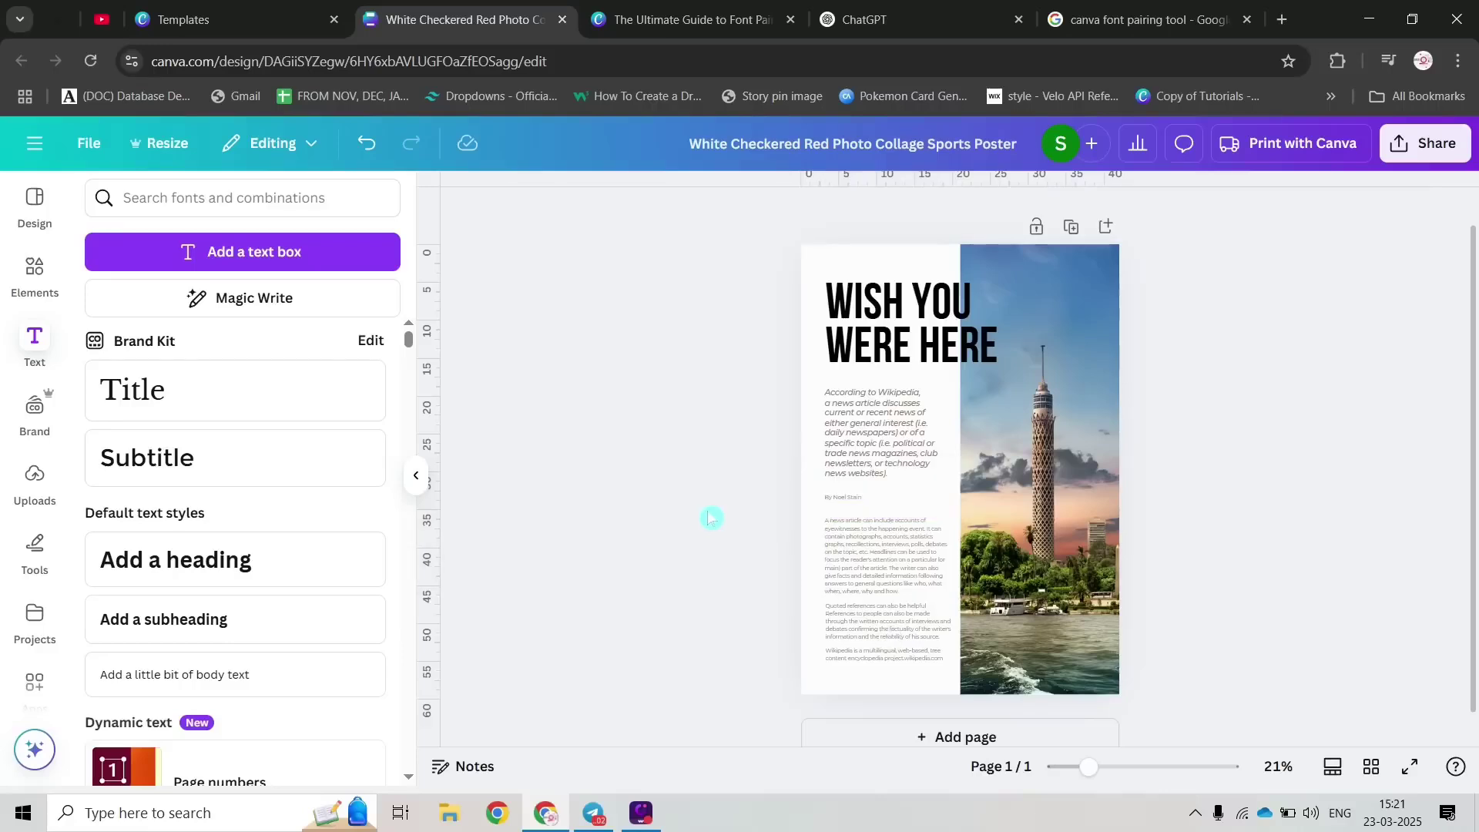
Step: Open the TypeGradient app and set its main text to "wish you" and "were here" on two lines
scroll(247, 510, "down", 5)
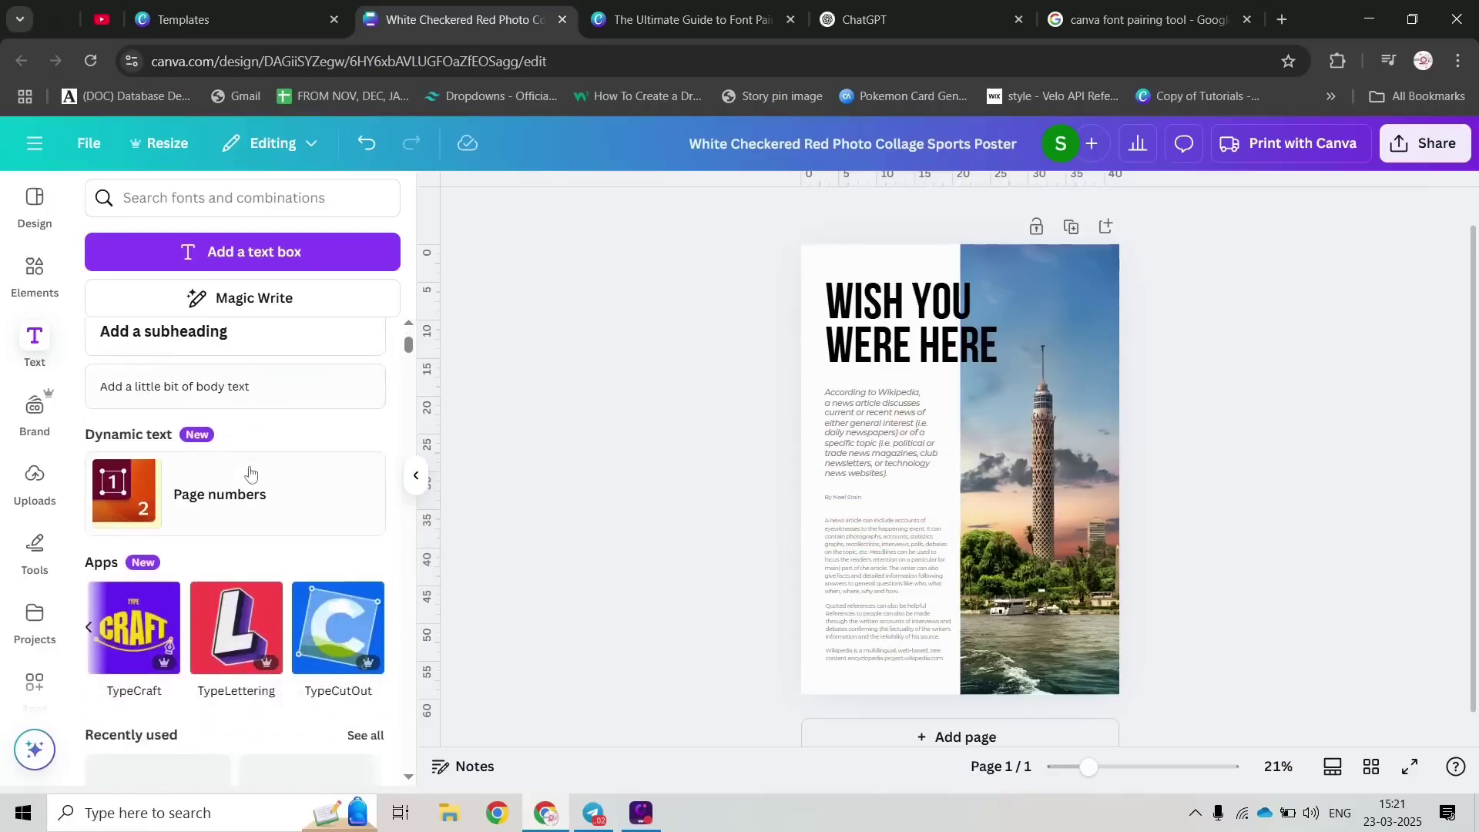
left_click(88, 532)
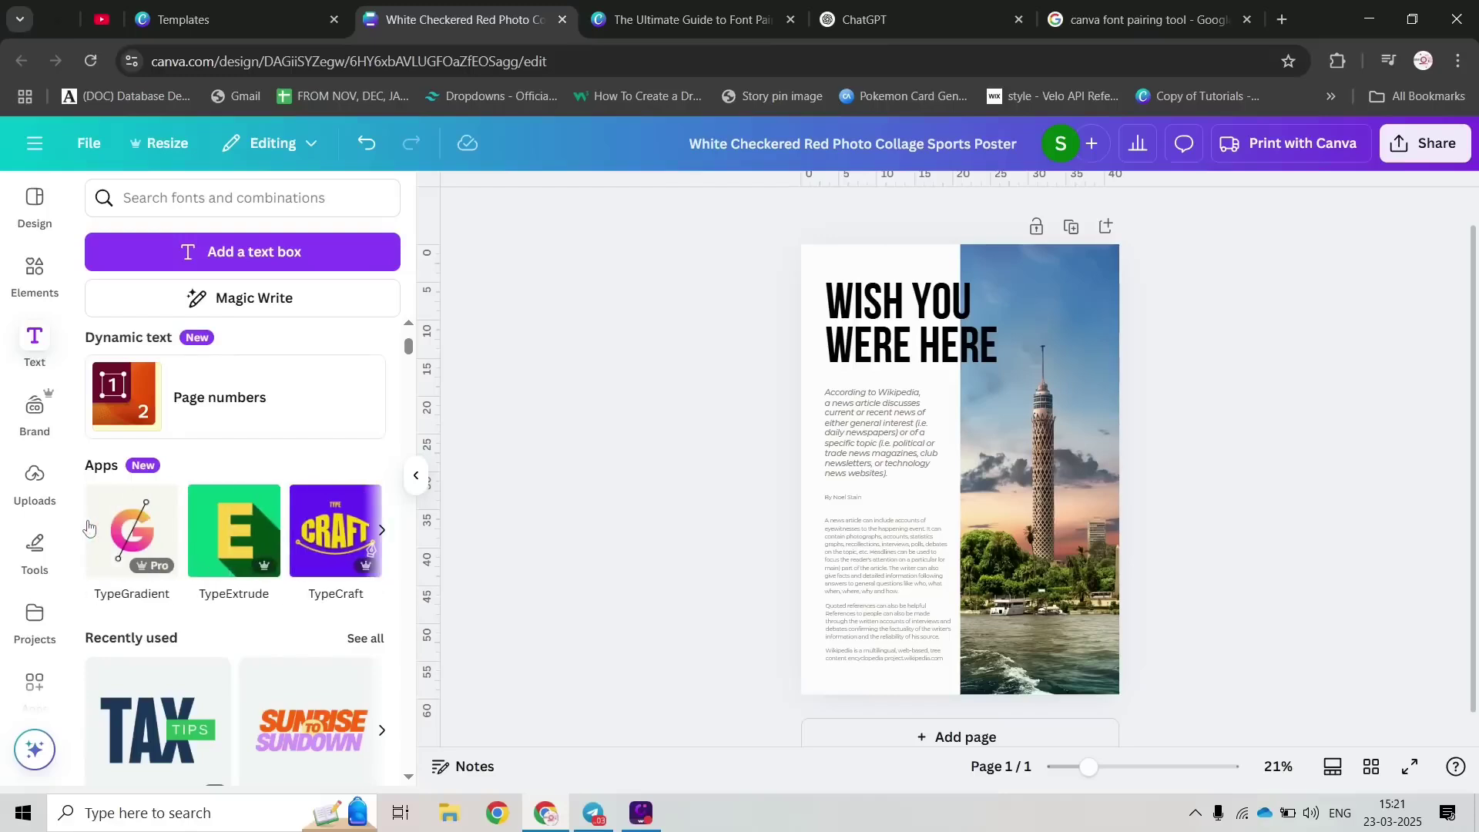
left_click(128, 543)
left_click(211, 687)
key("ctrl+a")
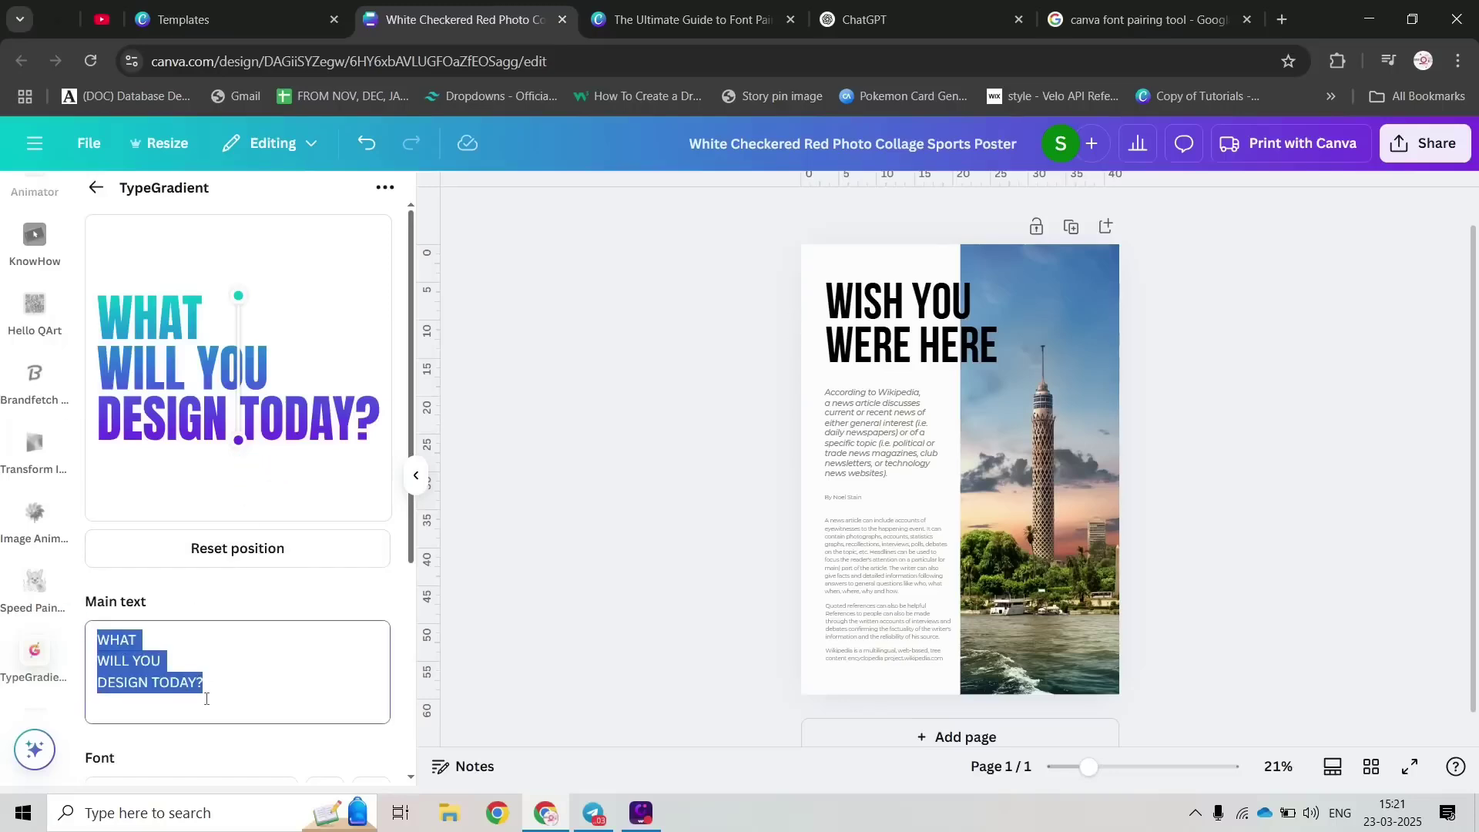
type("wish you ")
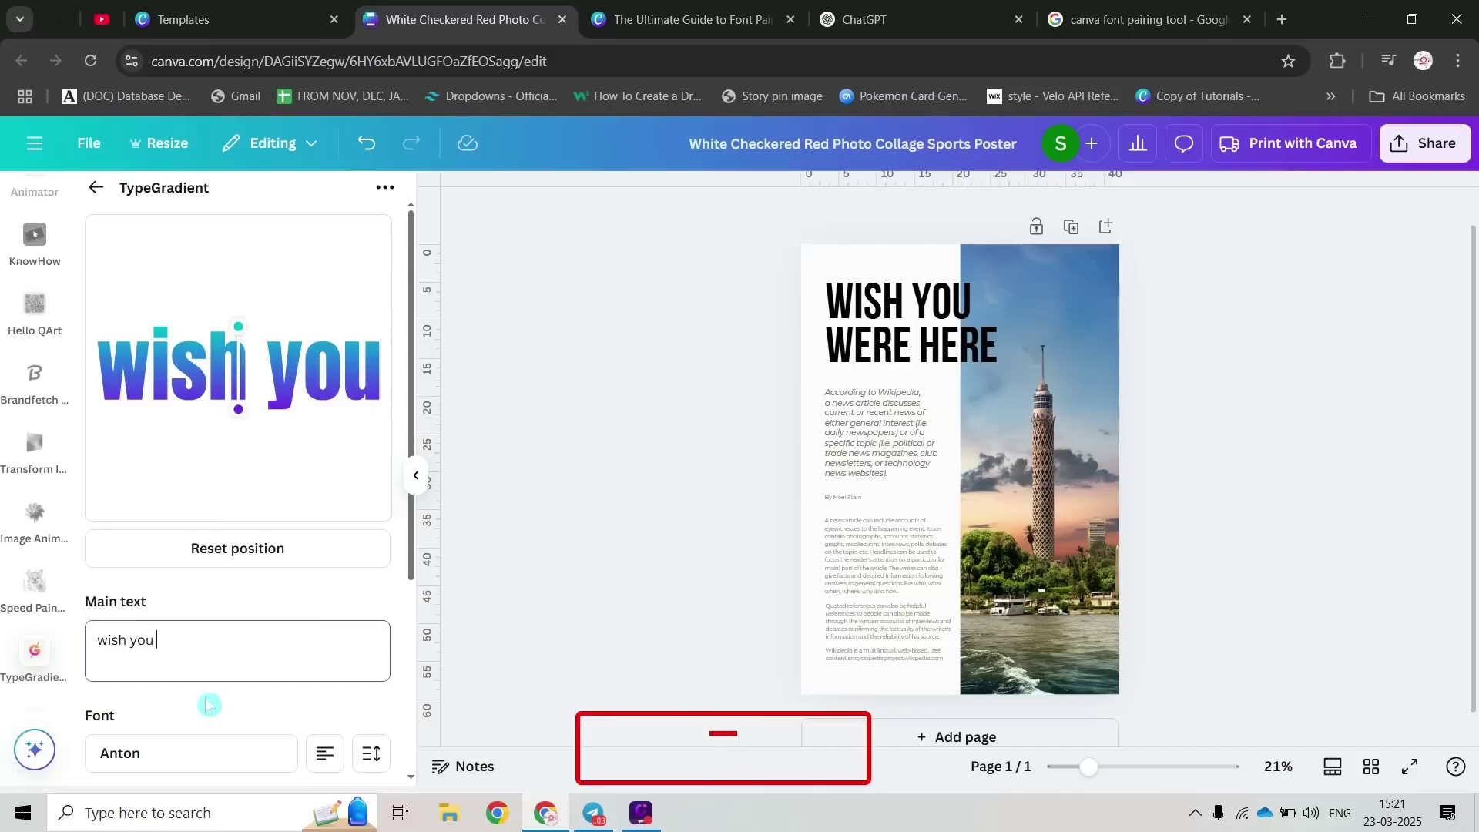
type("were here")
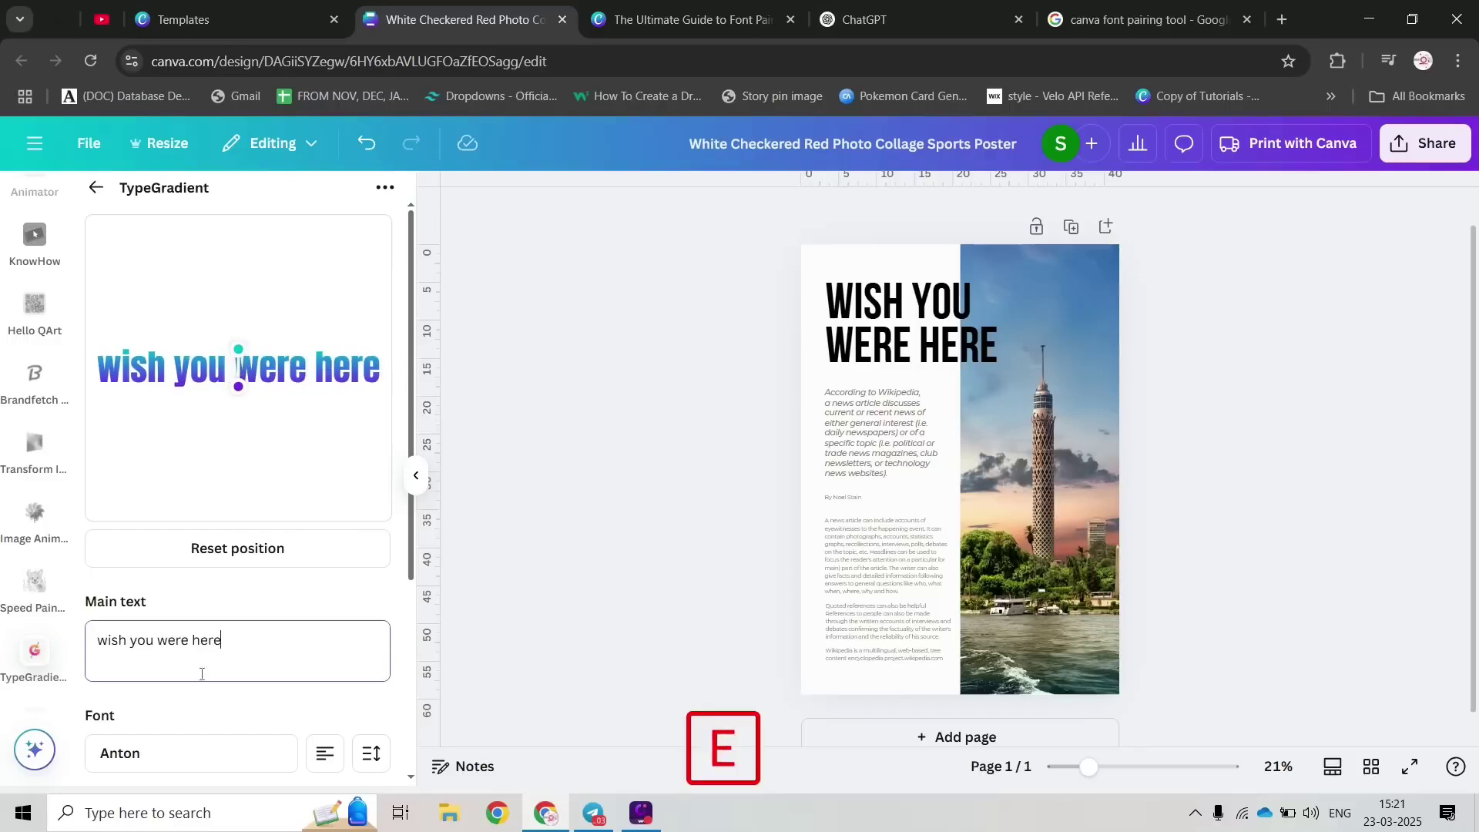
key("Return")
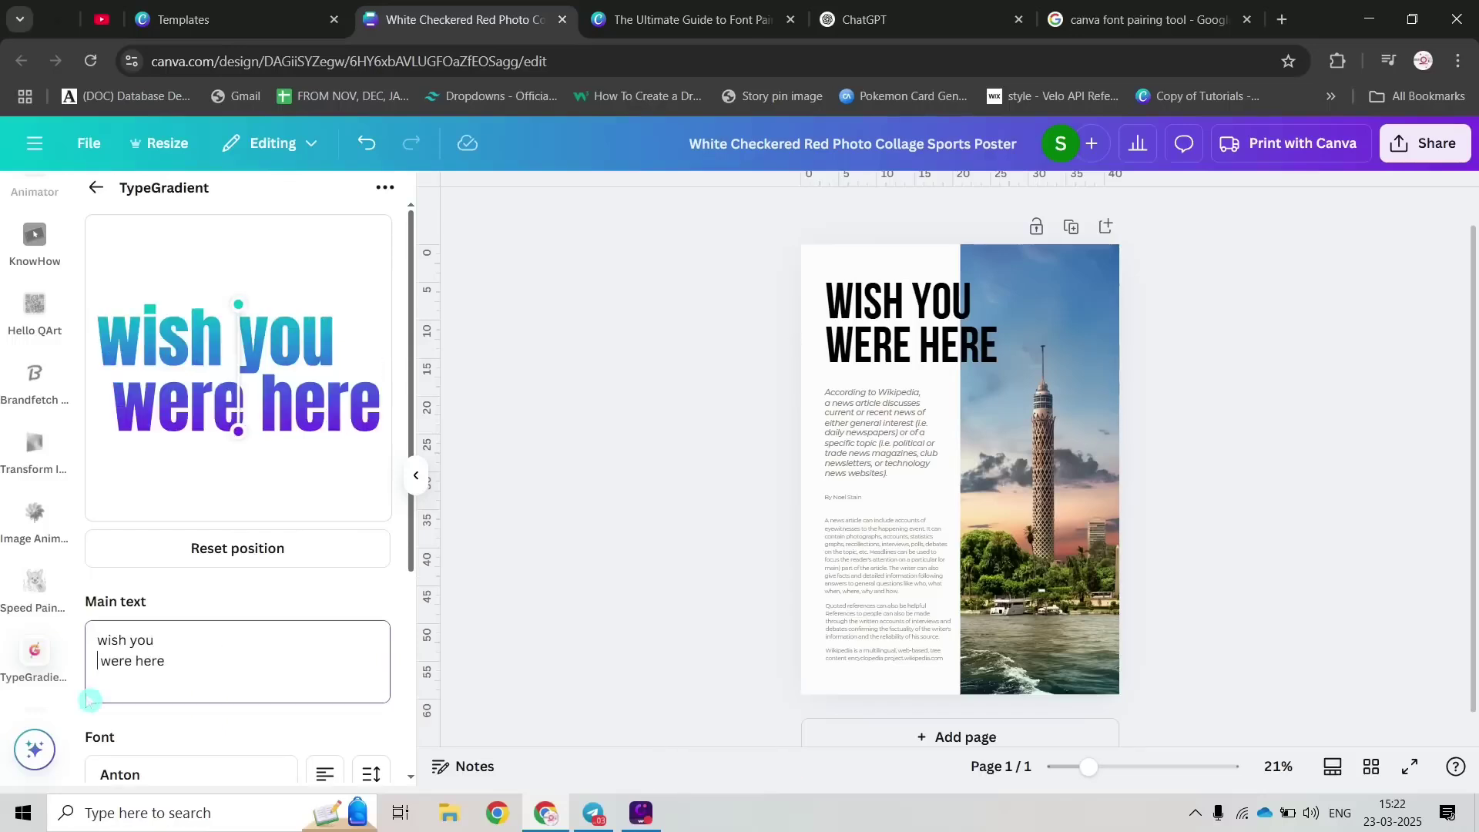
key("BackSpace")
Step: Set the gradient text's font to Bebas Neue and return to the TypeGradient settings
scroll(142, 632, "down", 4)
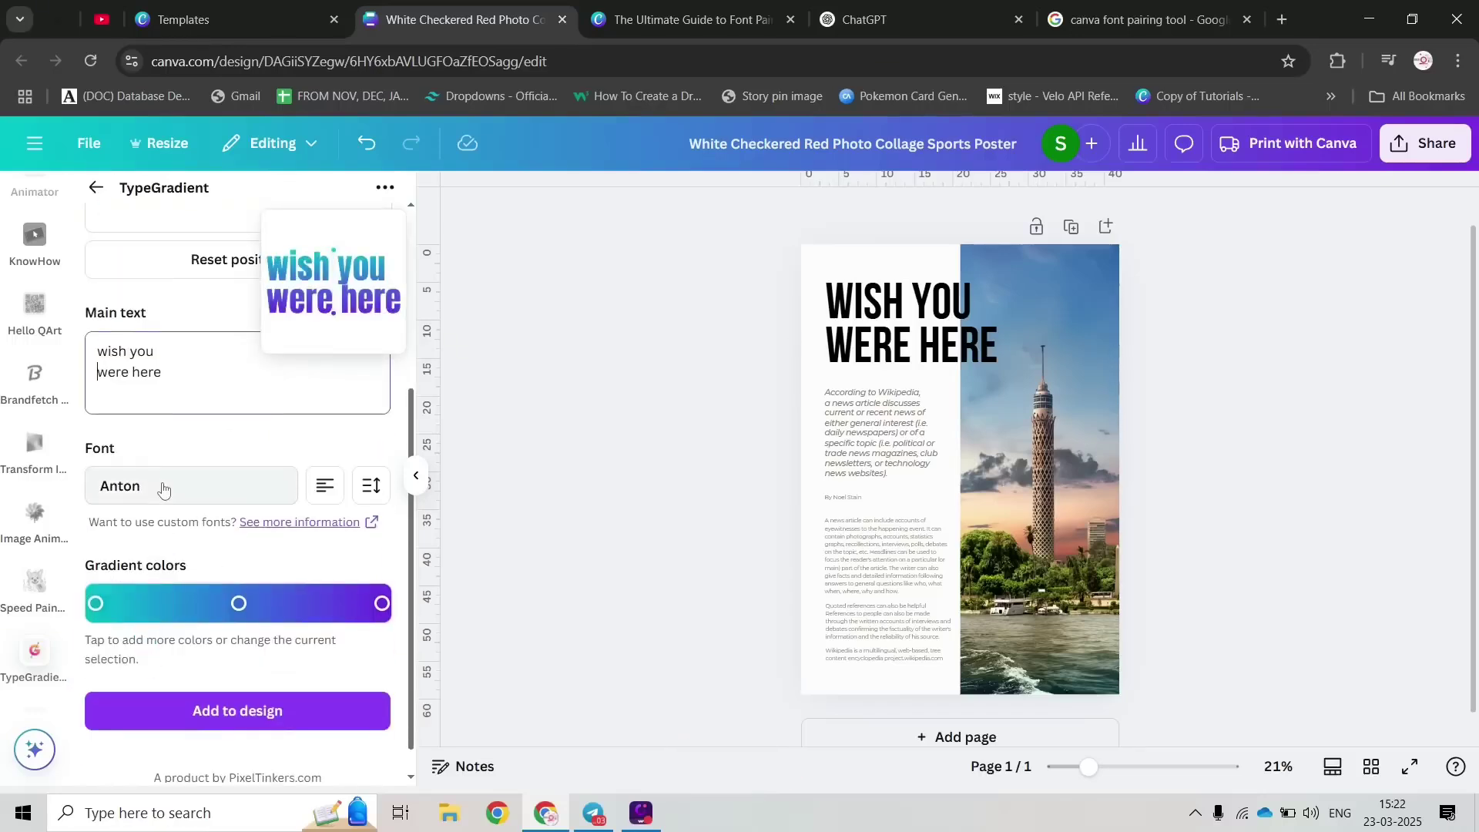
left_click(164, 478)
left_click(170, 242)
type("b")
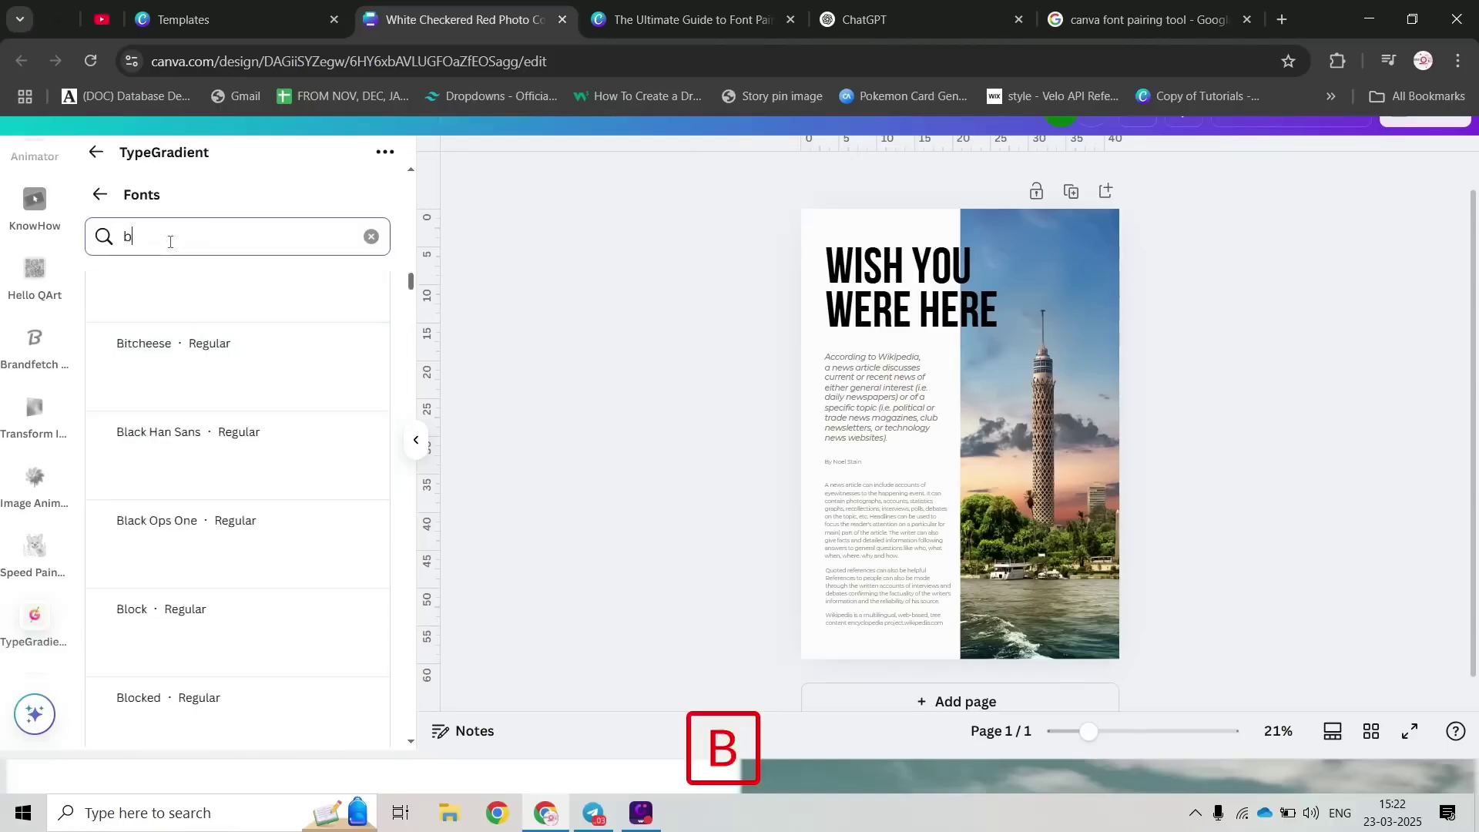
type("ebas")
left_click(181, 339)
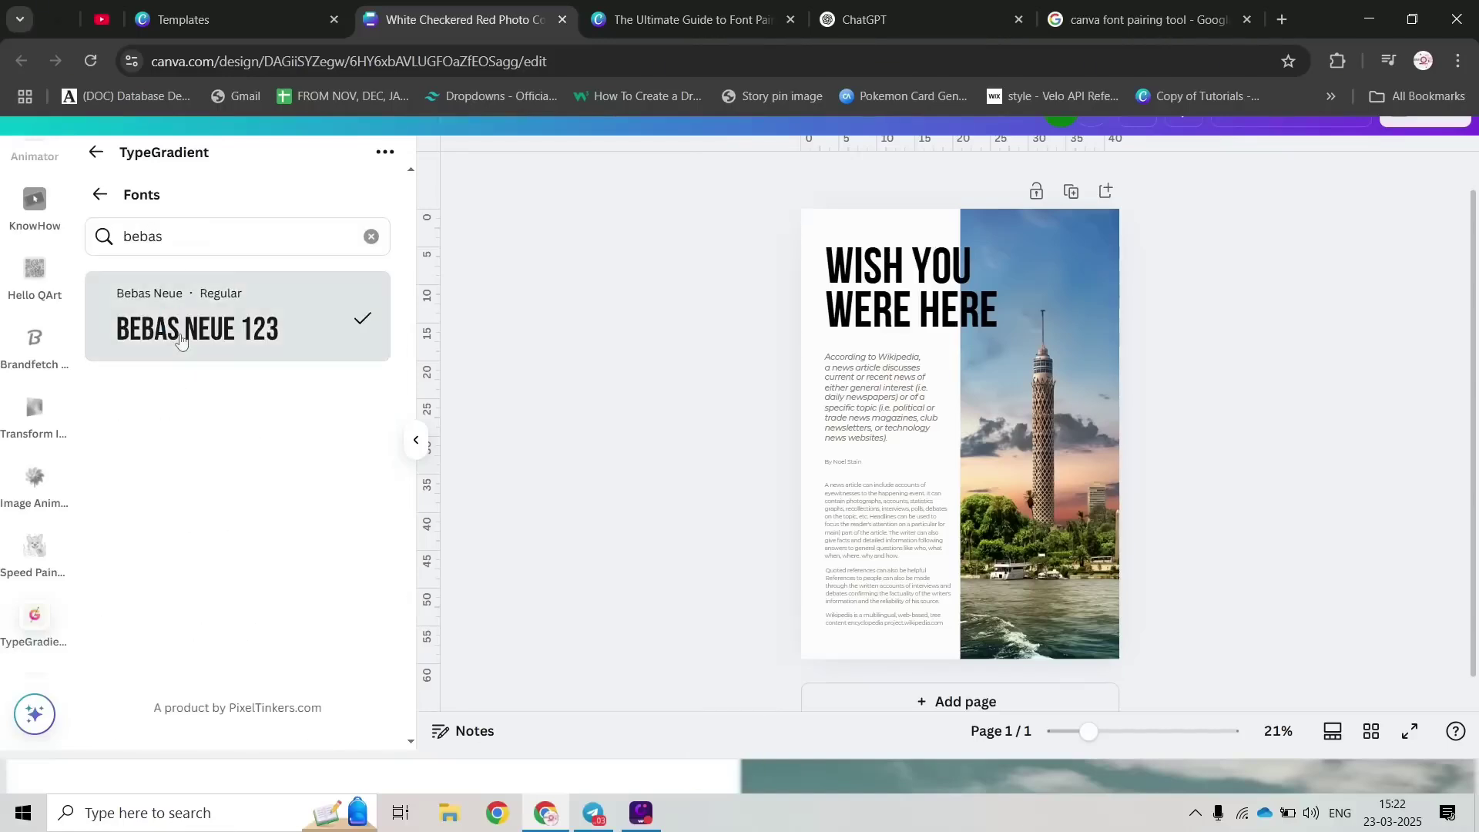
left_click(371, 237)
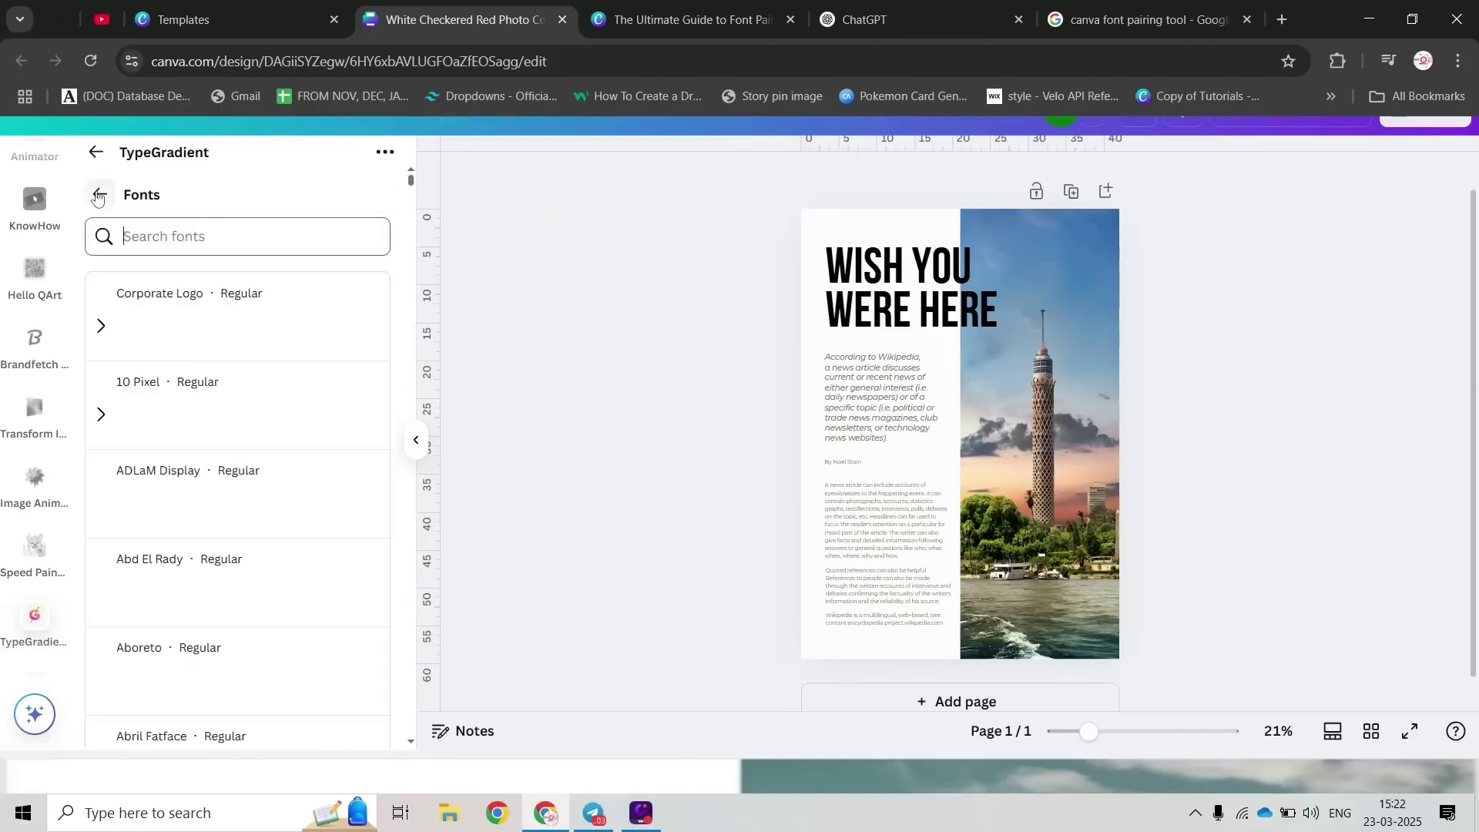
left_click(99, 194)
Step: Recolour the text gradient with #0057ff at the start, a dark middle stop and #ffffff at the end
scroll(233, 606, "down", 4)
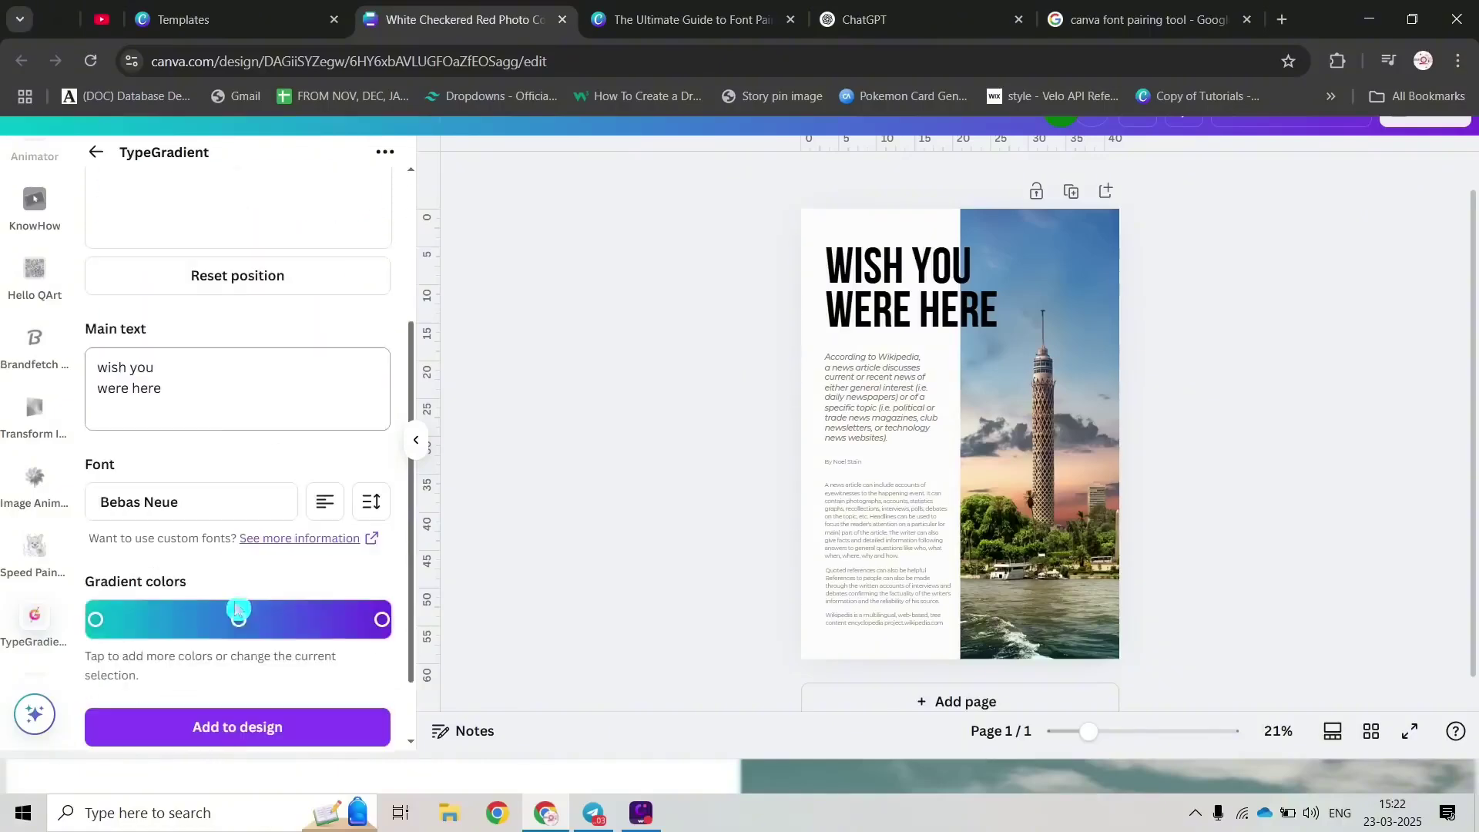
left_click(91, 572)
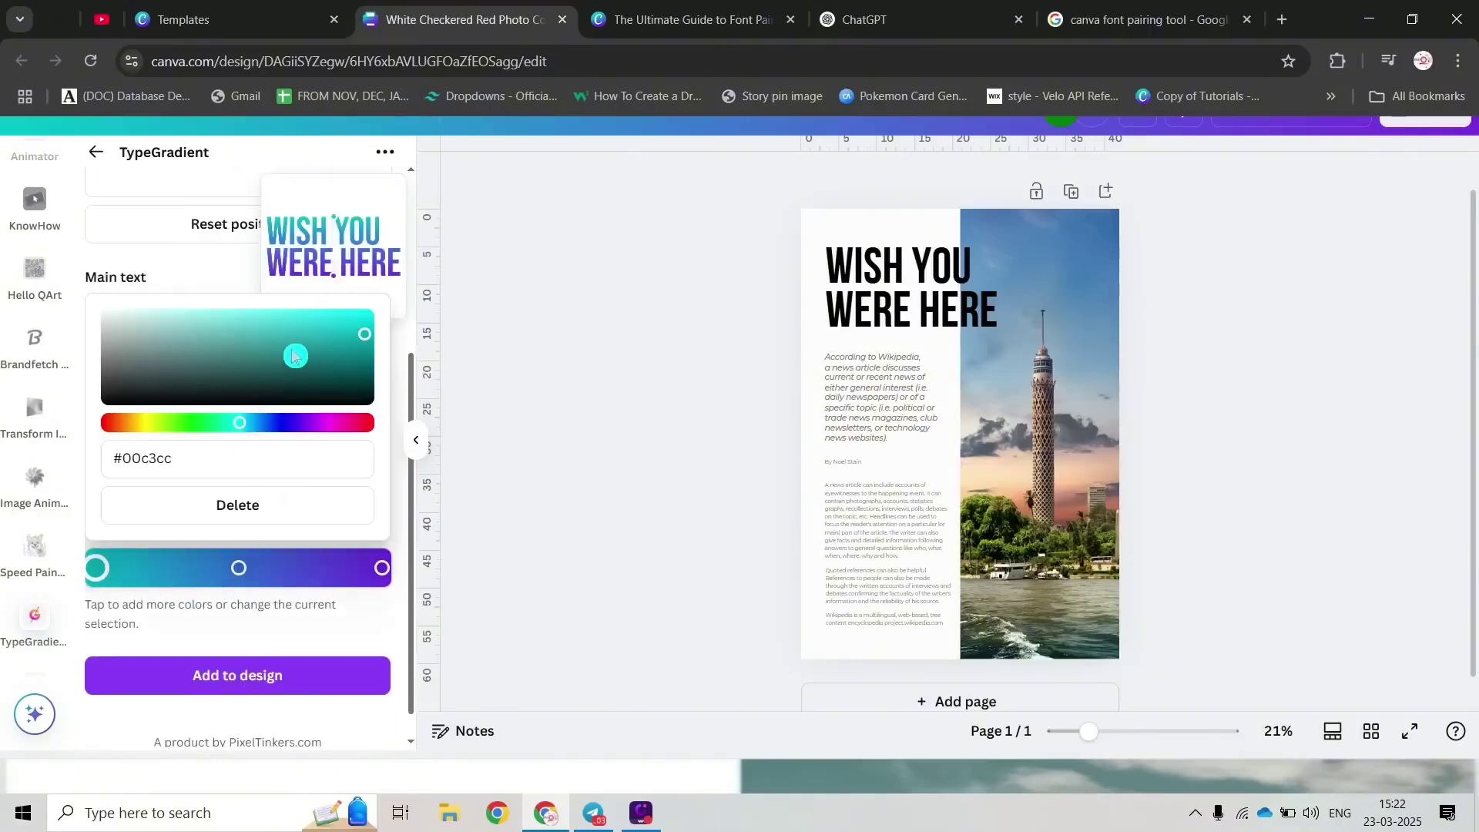
left_click(260, 424)
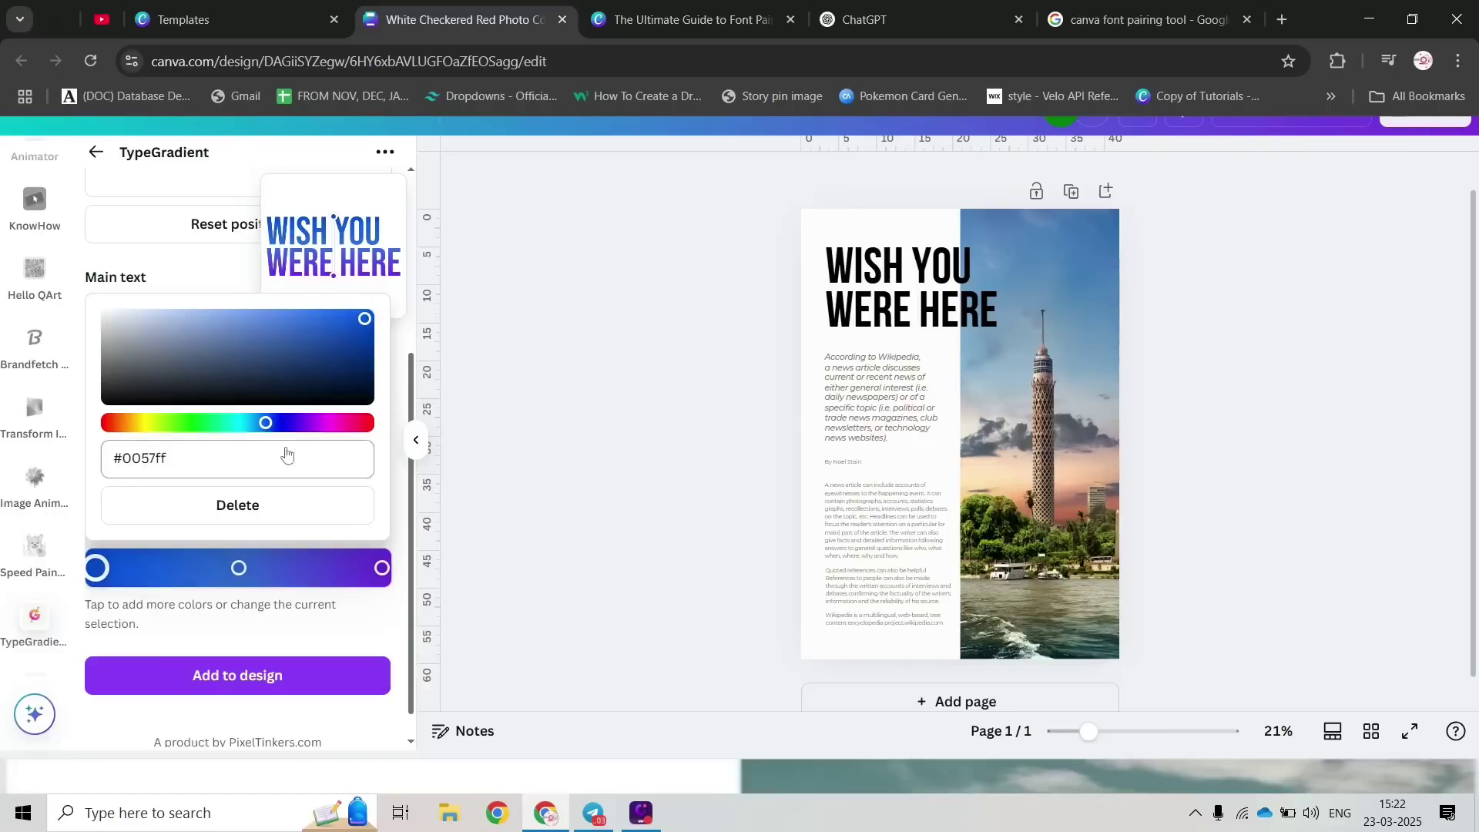
left_click(239, 570)
left_click_drag(289, 332, 103, 311)
left_click(377, 571)
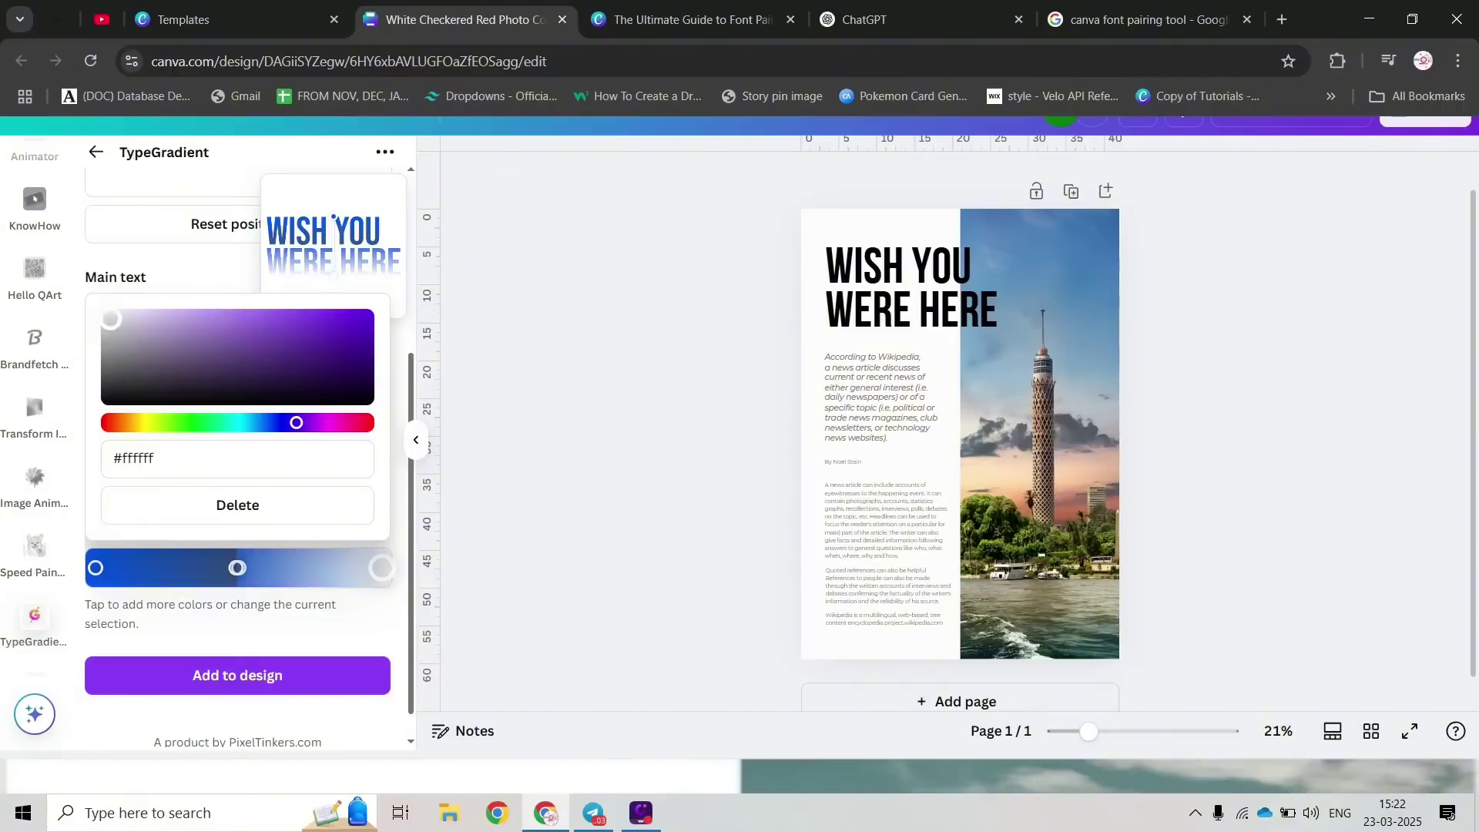
left_click(100, 260)
Step: Try moving the gradient's start and end handles in the text preview and reset their position
scroll(218, 312, "up", 4)
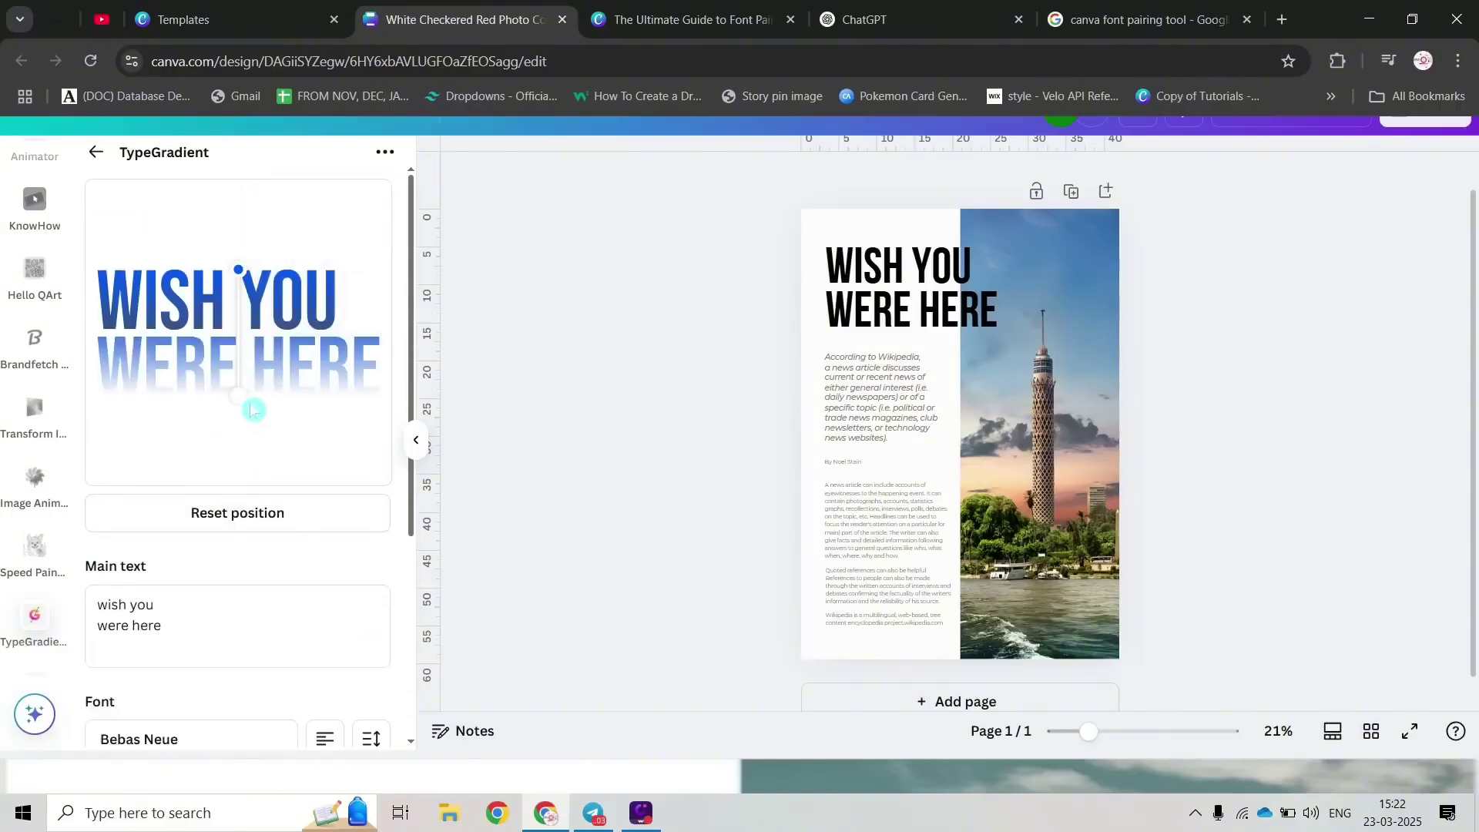
mouse_move(237, 402)
left_mouse_down()
mouse_move(253, 422)
mouse_move(241, 414)
left_mouse_up()
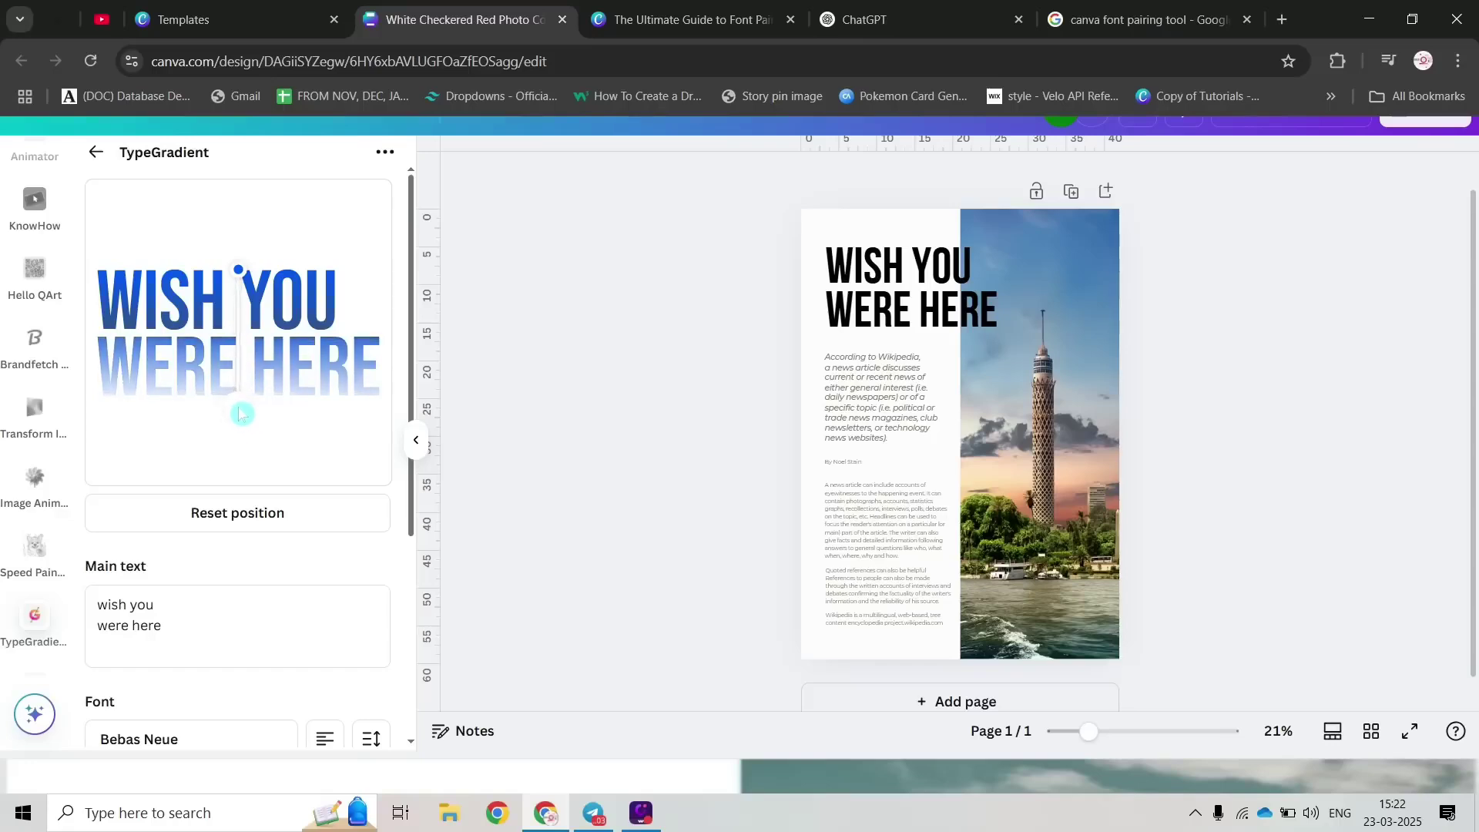
left_click_drag(243, 272, 241, 429)
left_click_drag(171, 309, 221, 250)
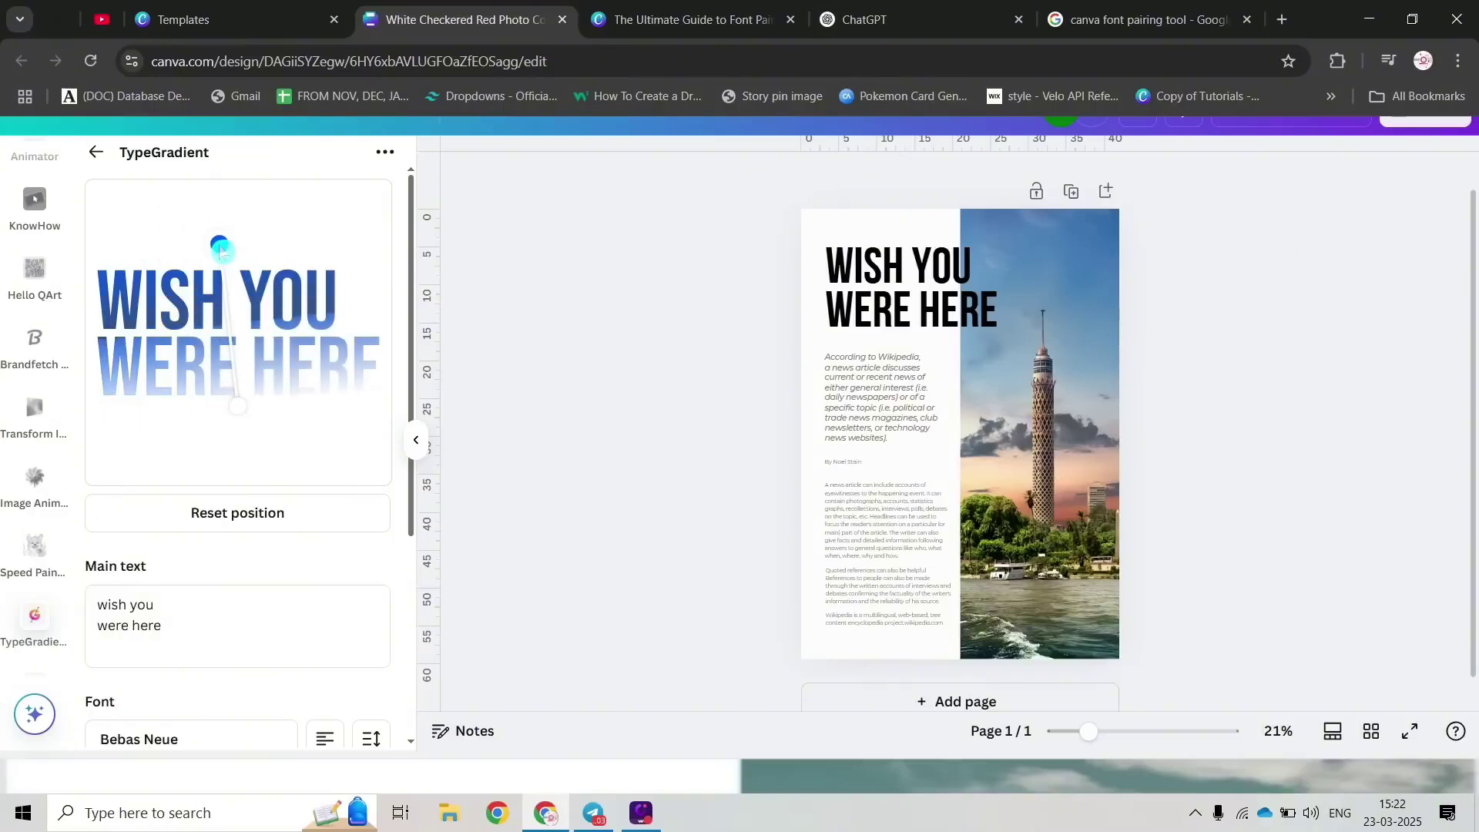
left_click(222, 512)
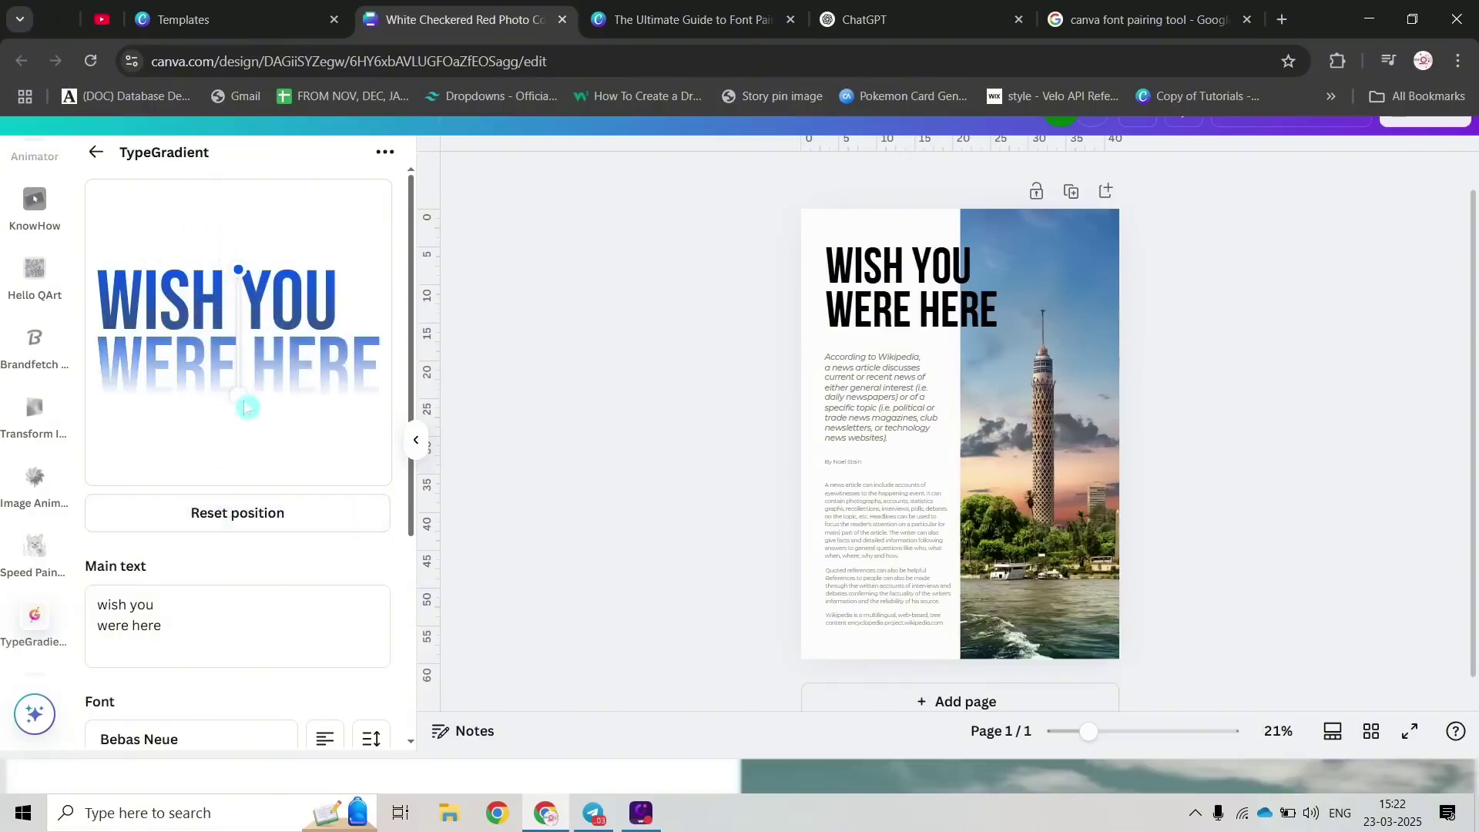
Step: Add the gradient text to the poster and place it slightly enlarged over the tower photo
scroll(238, 401, "down", 4)
scroll(342, 485, "up", 1)
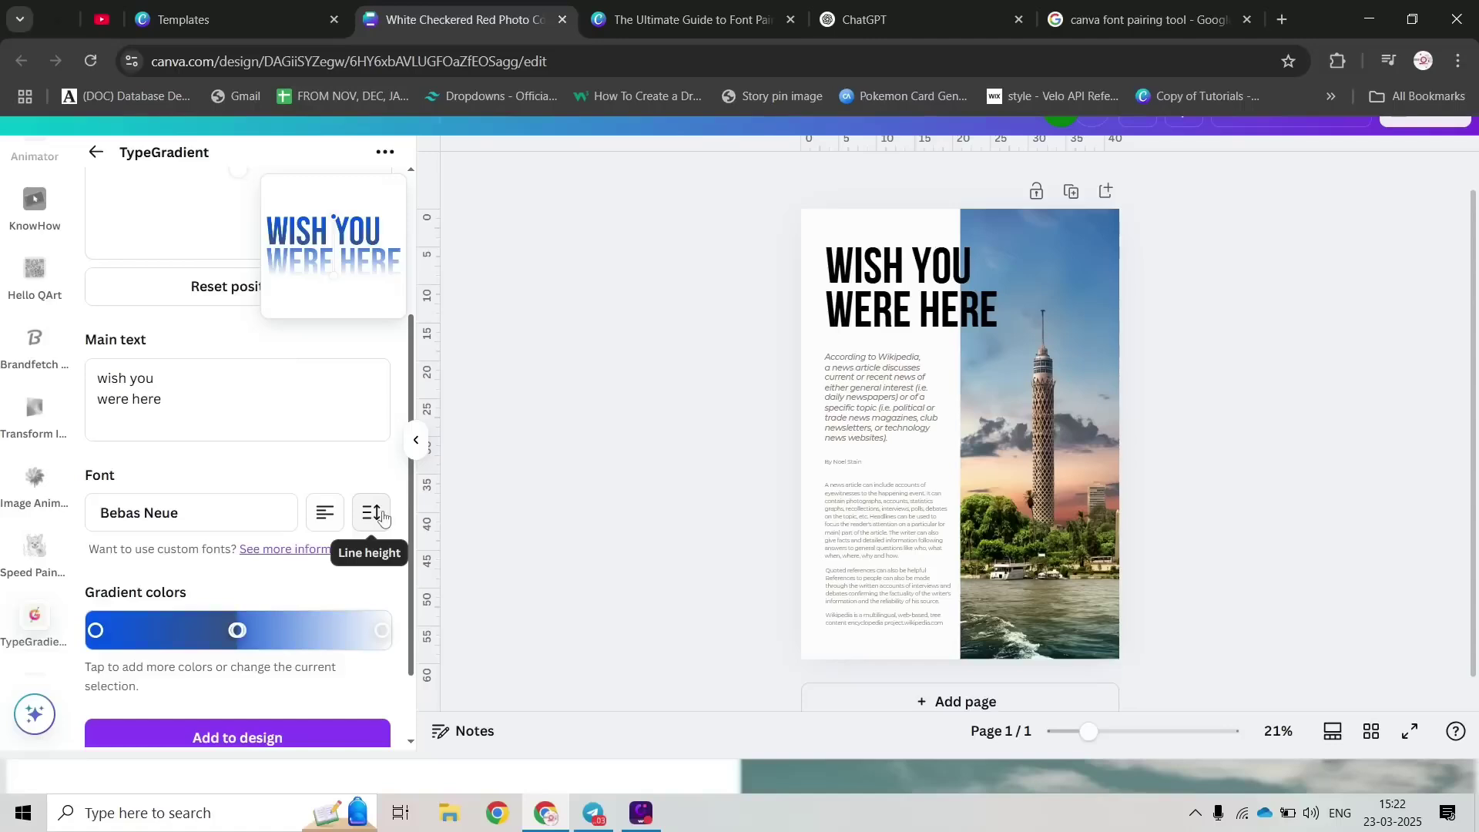
scroll(315, 471, "down", 2)
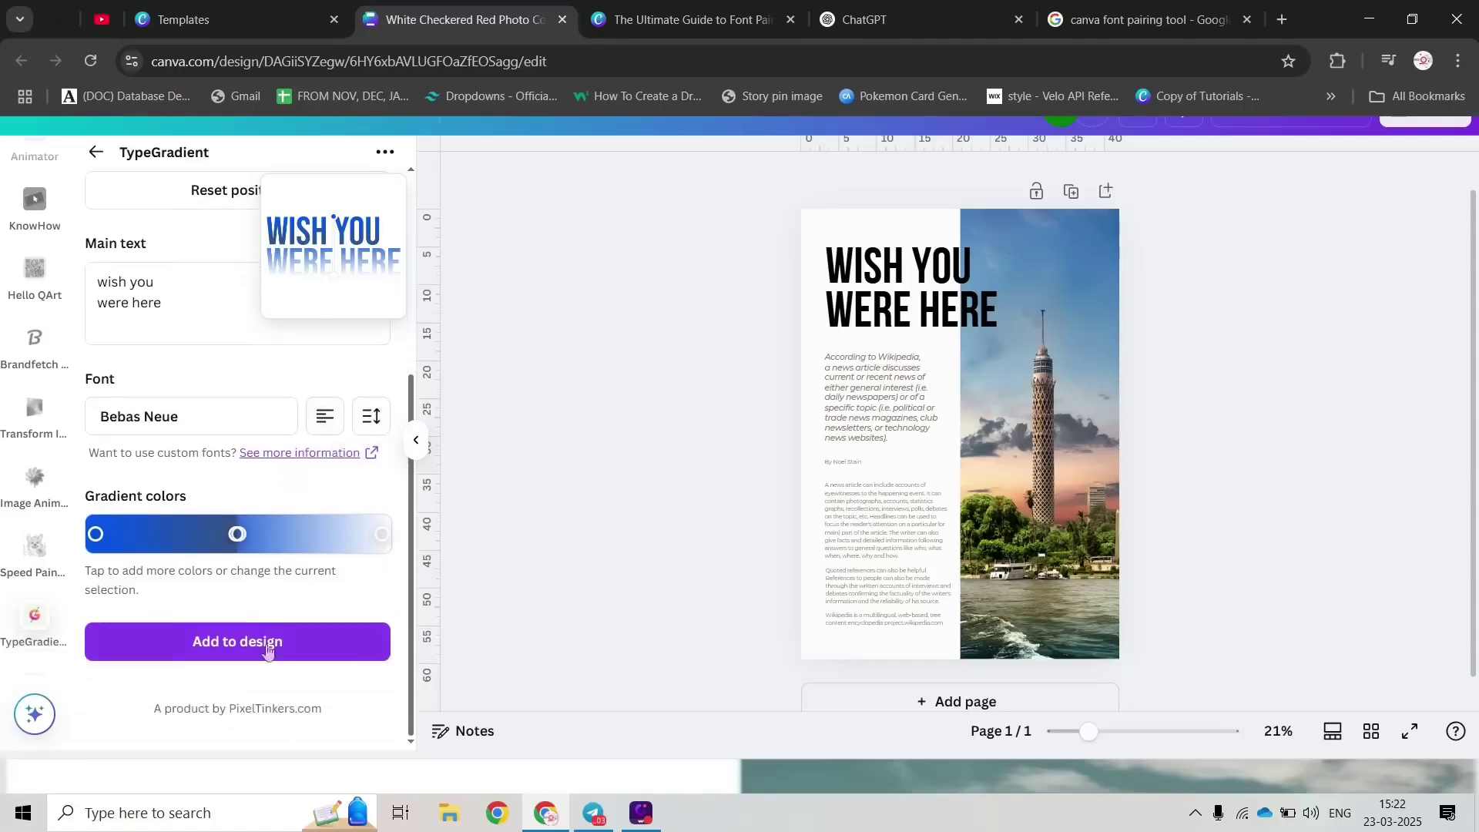
left_click(228, 660)
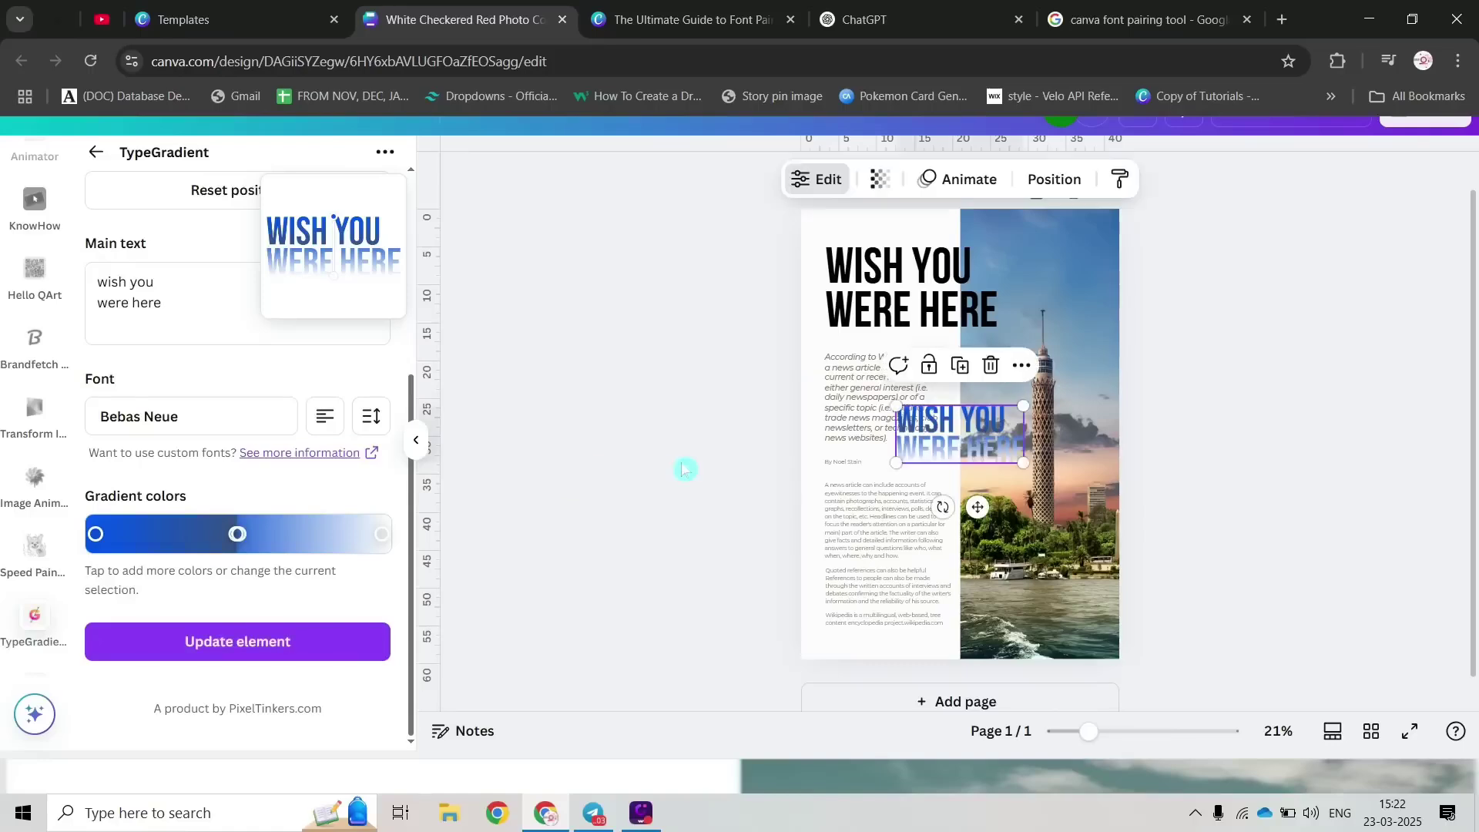
left_click_drag(983, 445, 1129, 442)
Step: Open the TypeCraft app, try warping its sample text by pulling both upper corners outward, and leave without adding it
left_click(95, 152)
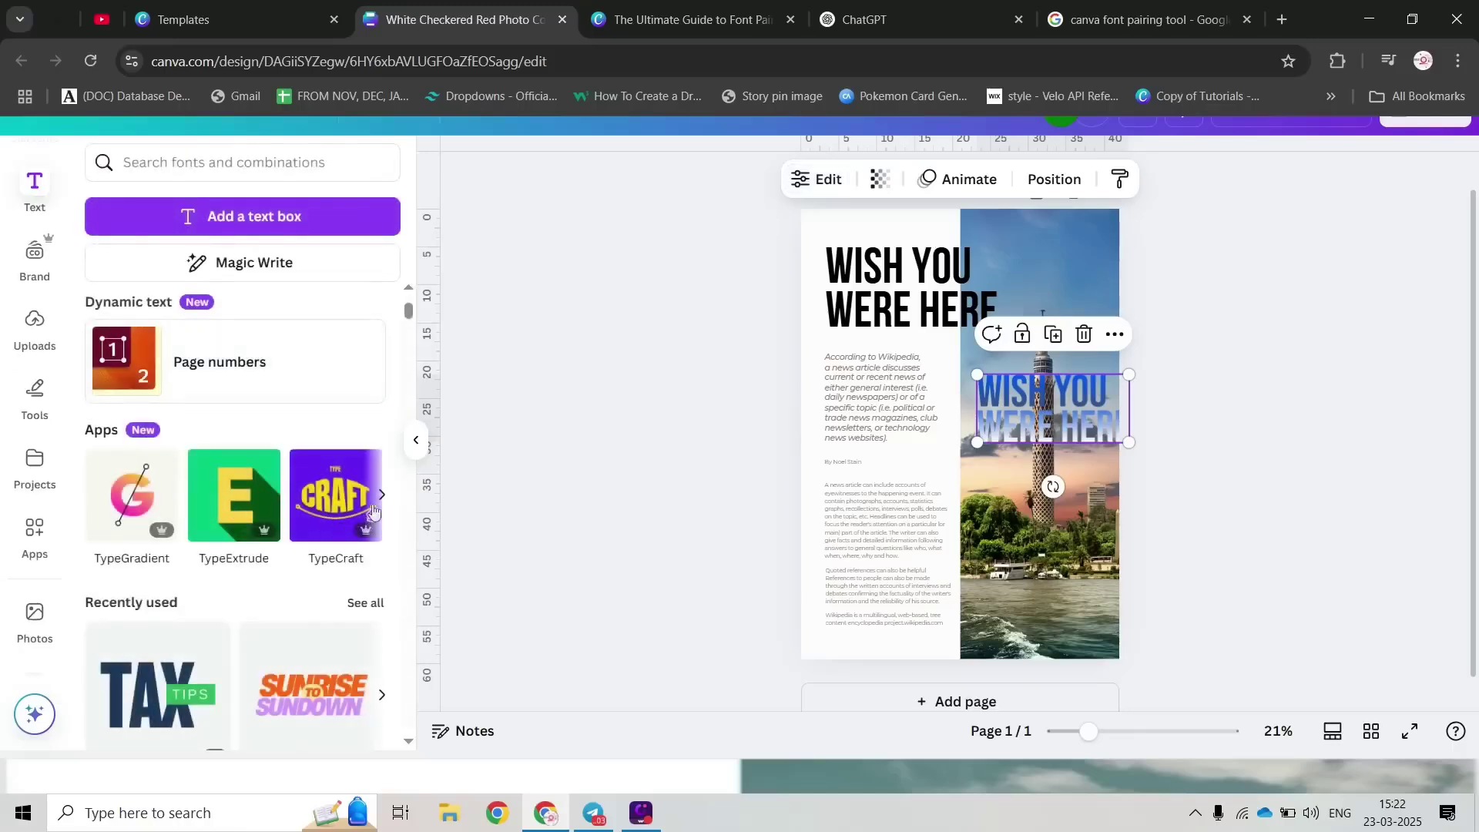
left_click(380, 495)
left_click(142, 504)
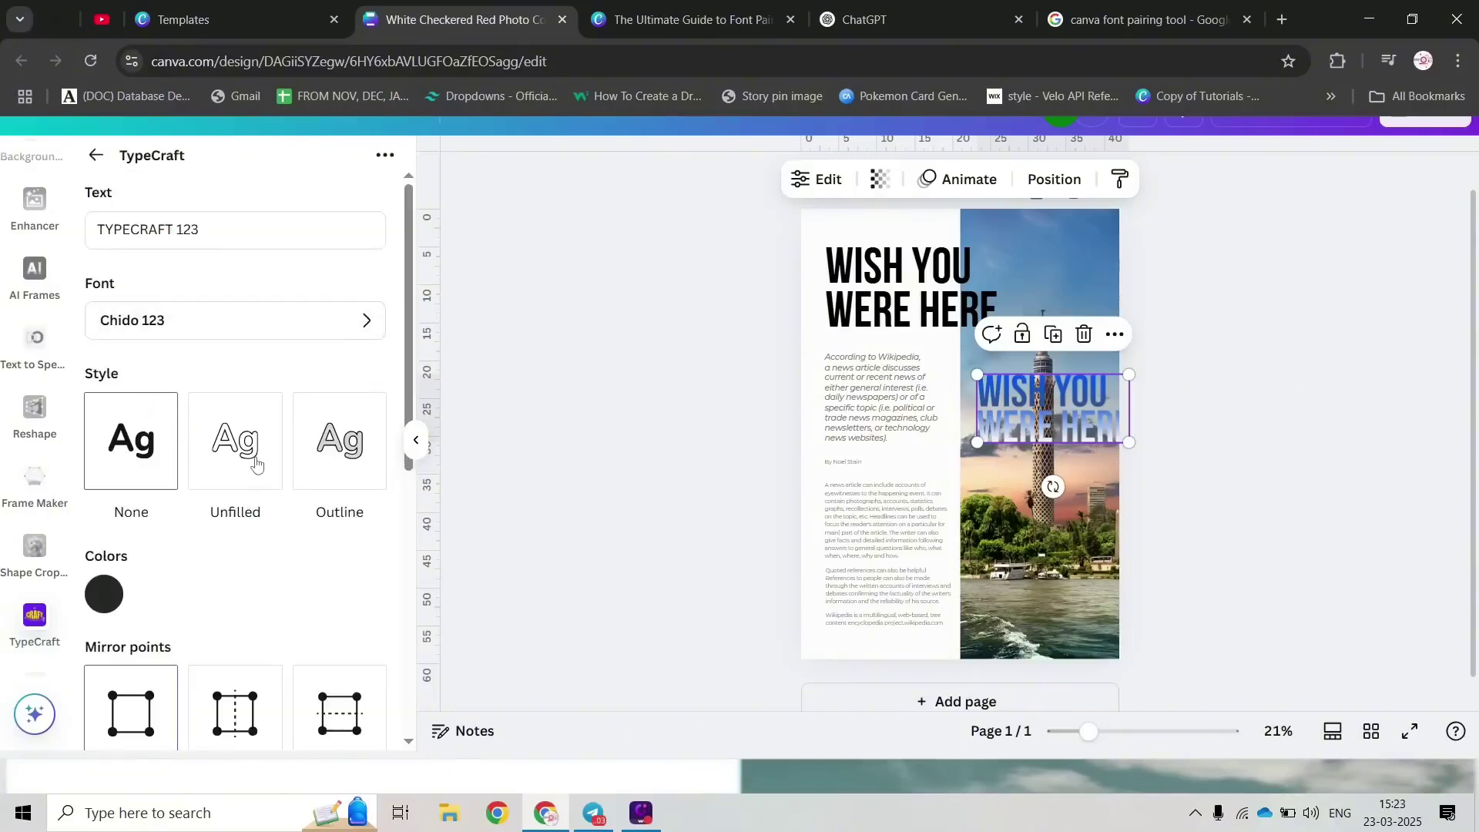
scroll(231, 551, "down", 6)
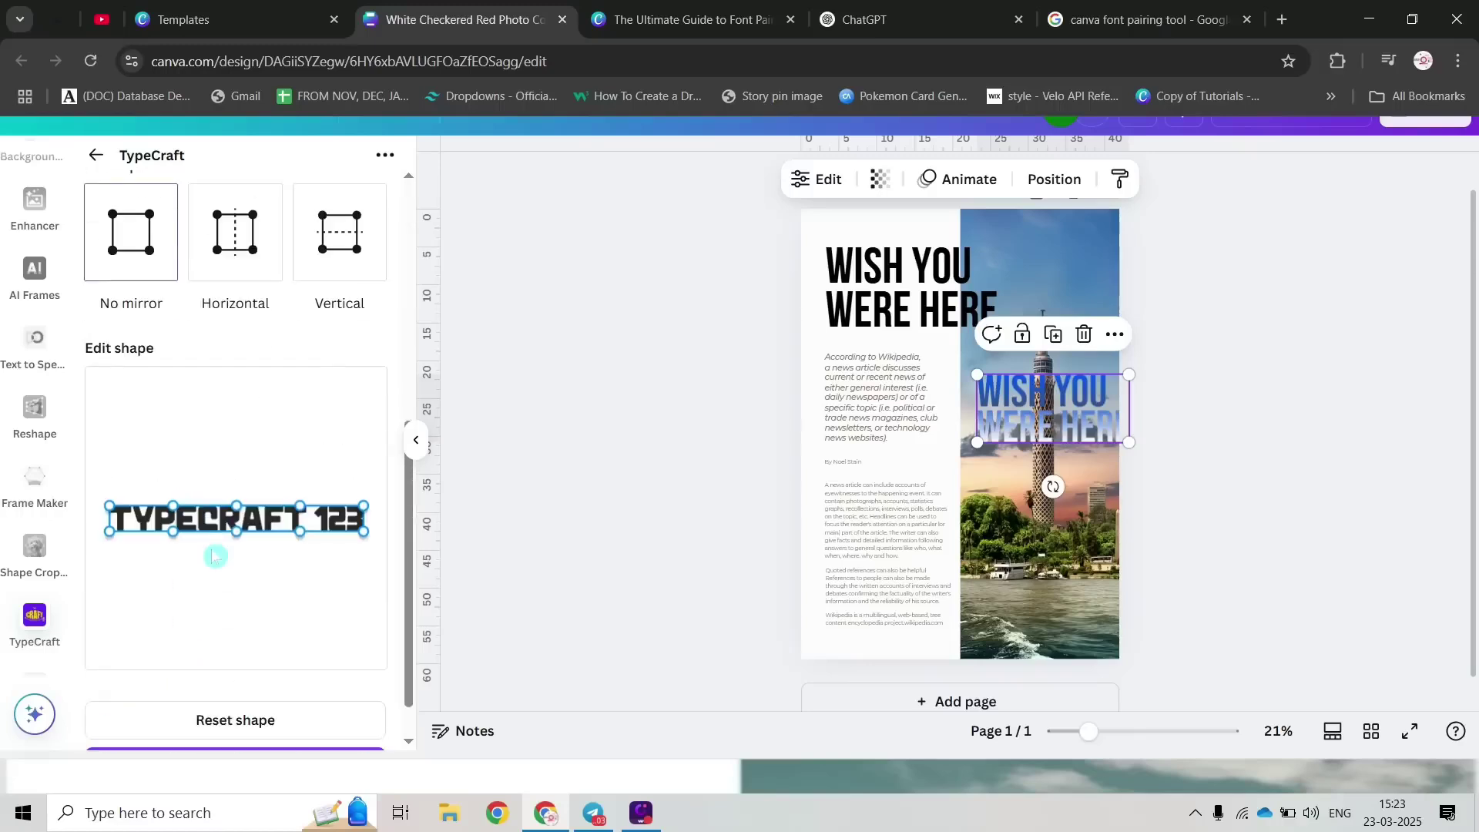
left_click_drag(106, 494, 94, 475)
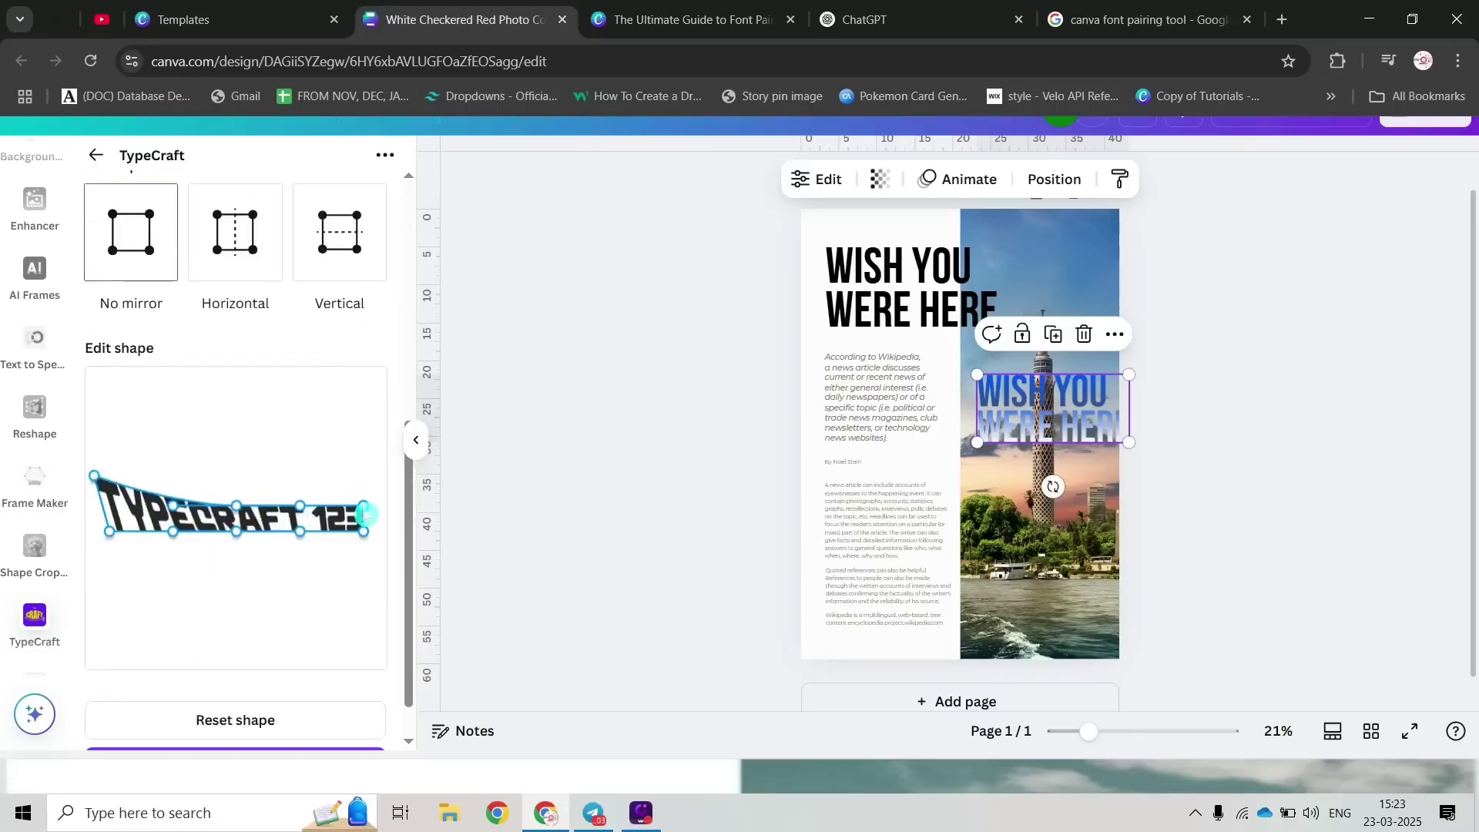
left_click_drag(366, 514, 384, 491)
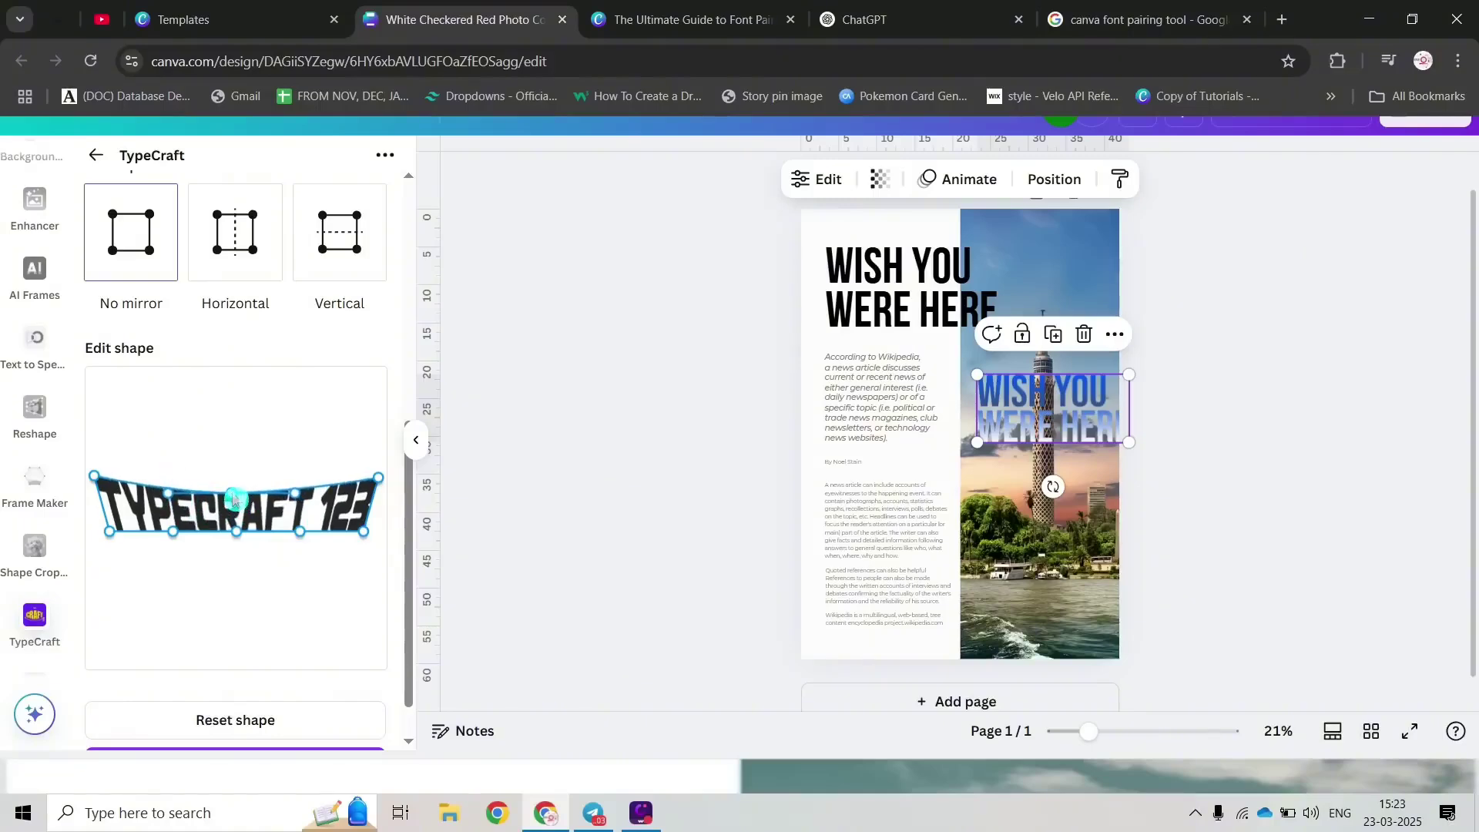
scroll(223, 468, "up", 6)
scroll(252, 472, "down", 5)
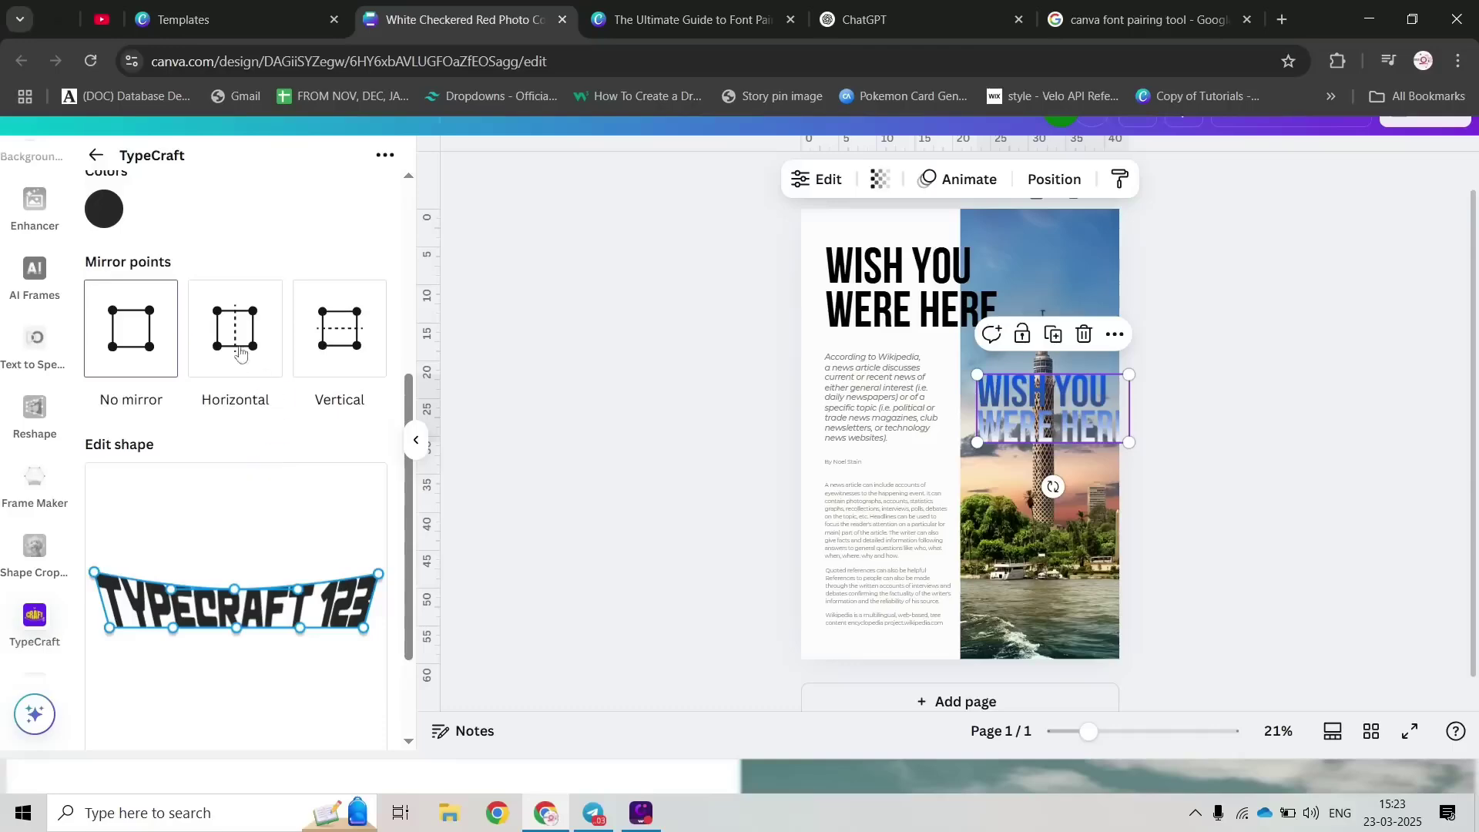
scroll(254, 370, "up", 5)
left_click(96, 156)
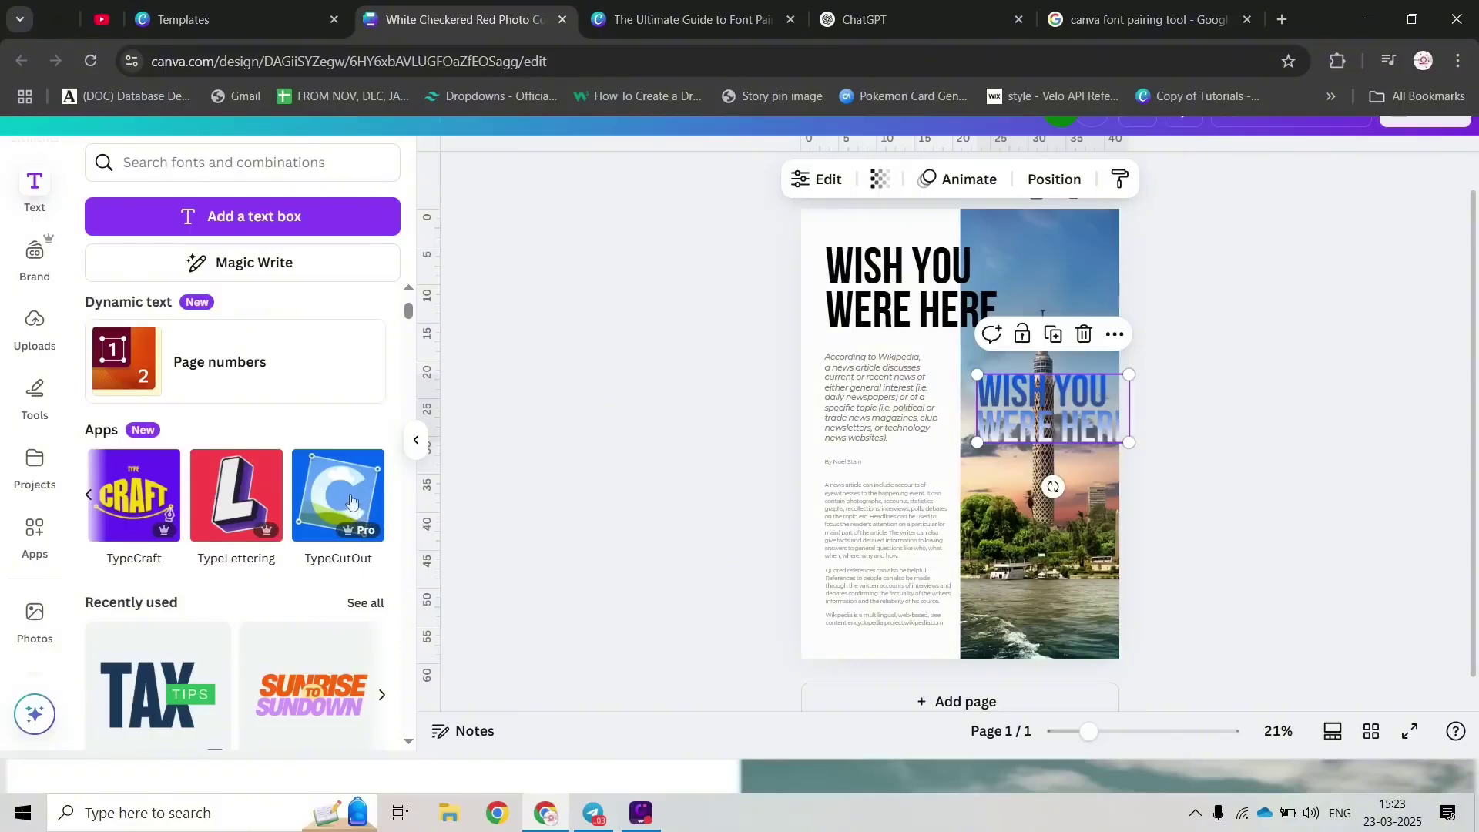
Step: Add the "Glow up" font combination over the lower part of the poster and replace the word Glow with "uilkuilk"
scroll(350, 500, "down", 10)
scroll(241, 506, "up", 12)
scroll(241, 506, "down", 10)
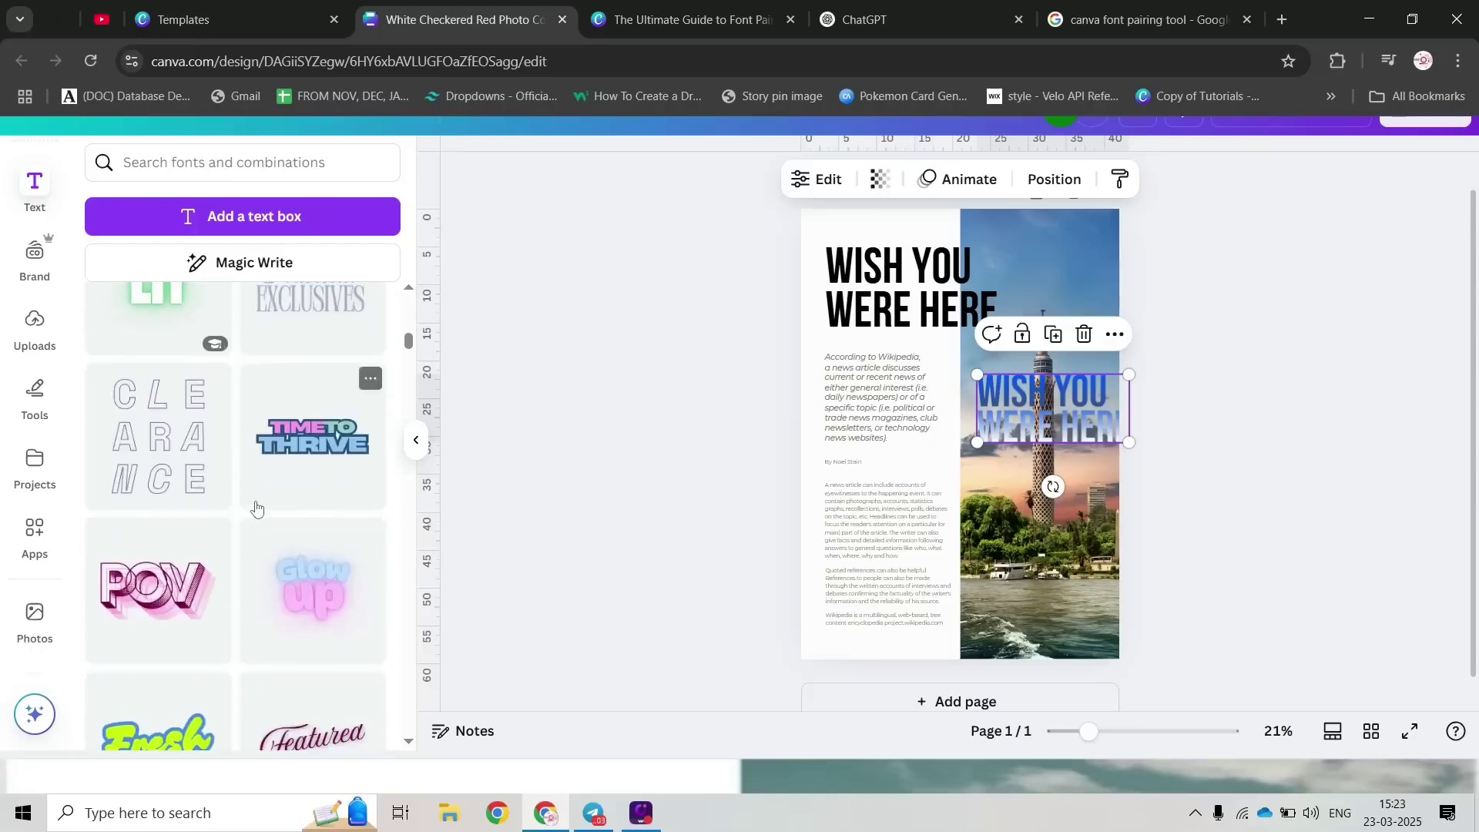
scroll(305, 552, "down", 3)
left_click_drag(293, 435, 1040, 570)
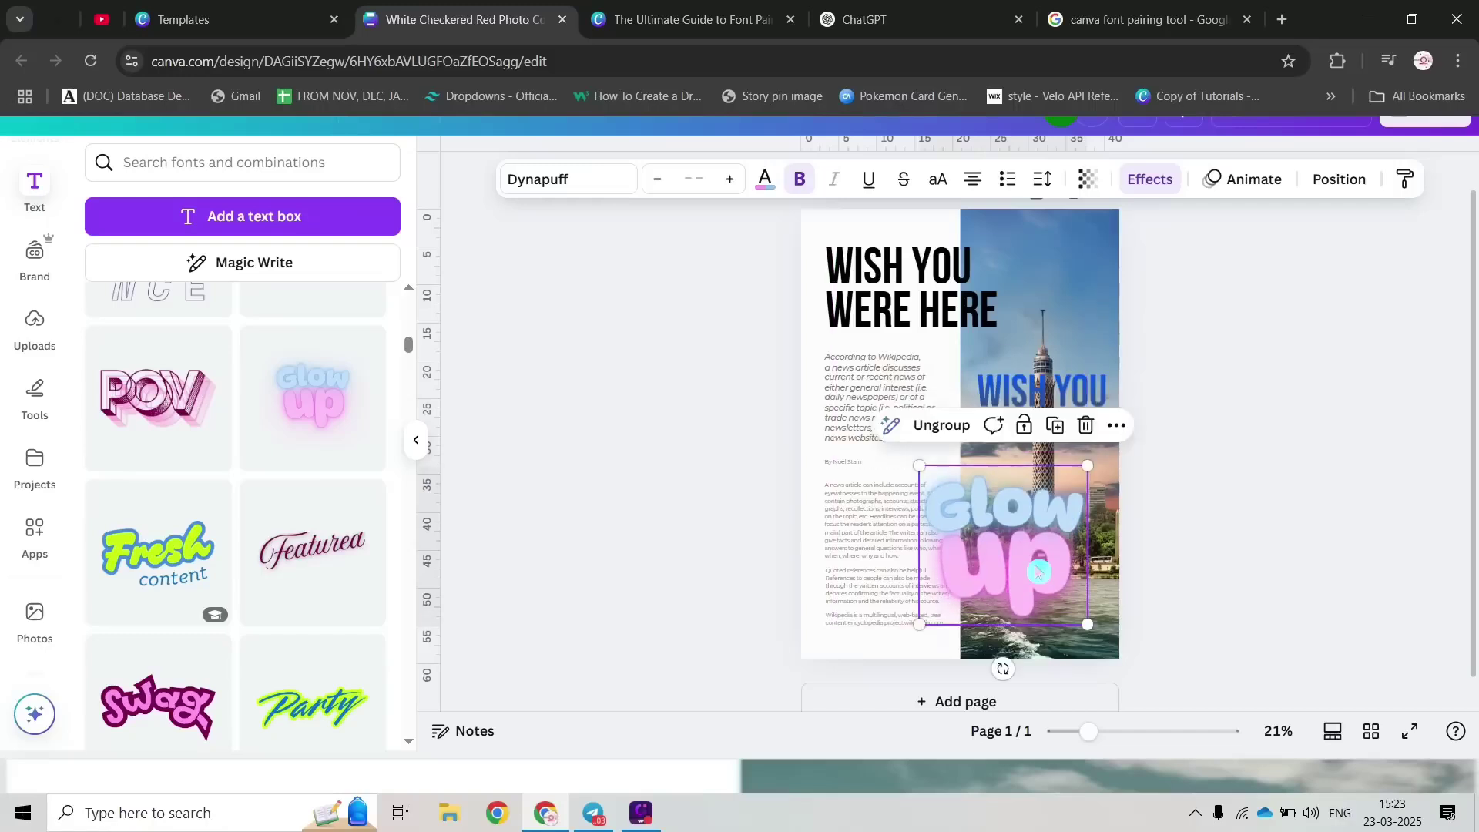
scroll(277, 533, "down", 4)
double_click(1018, 502)
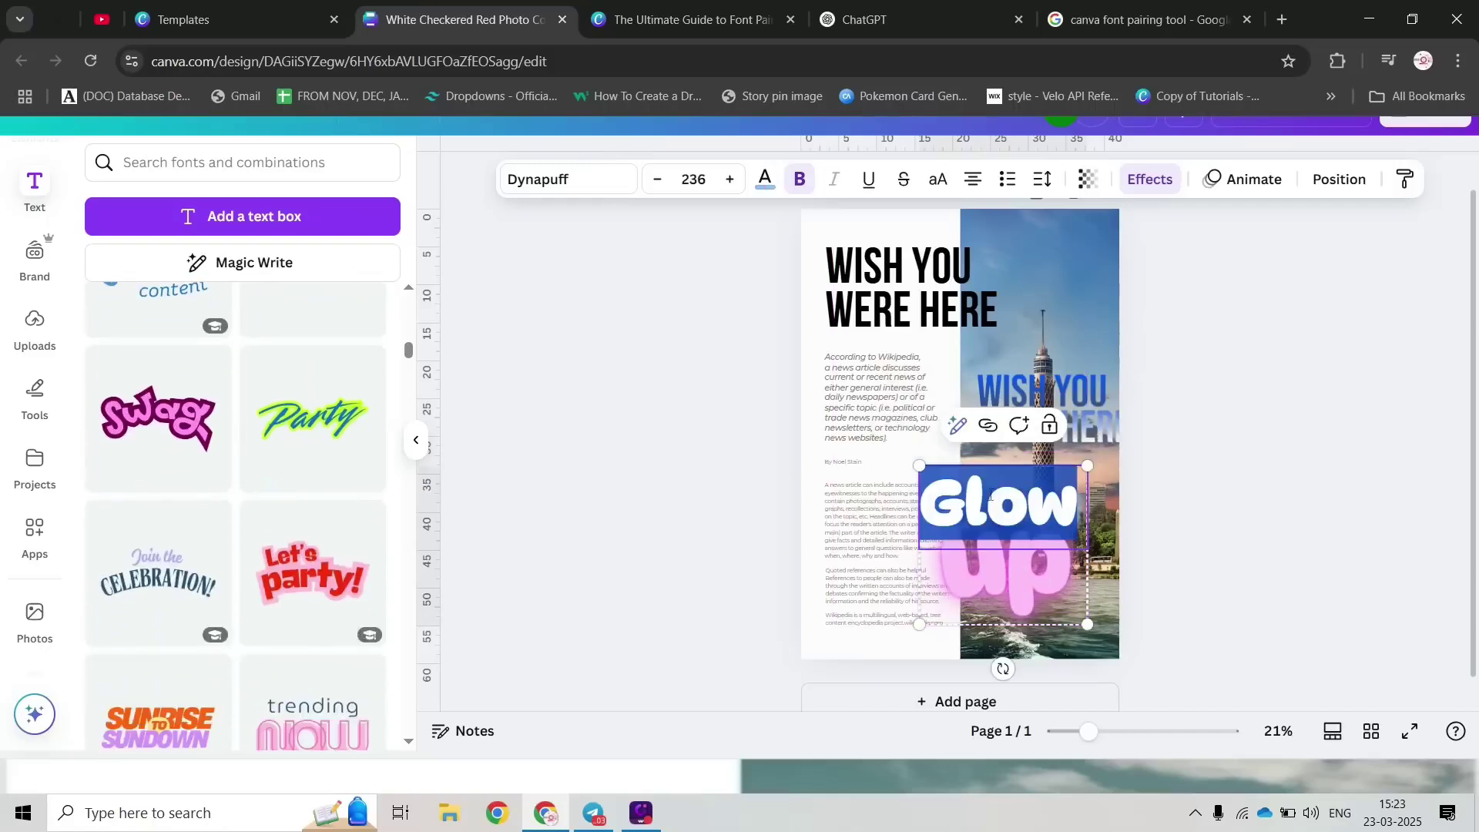
type("uilkuilk")
left_click(1269, 544)
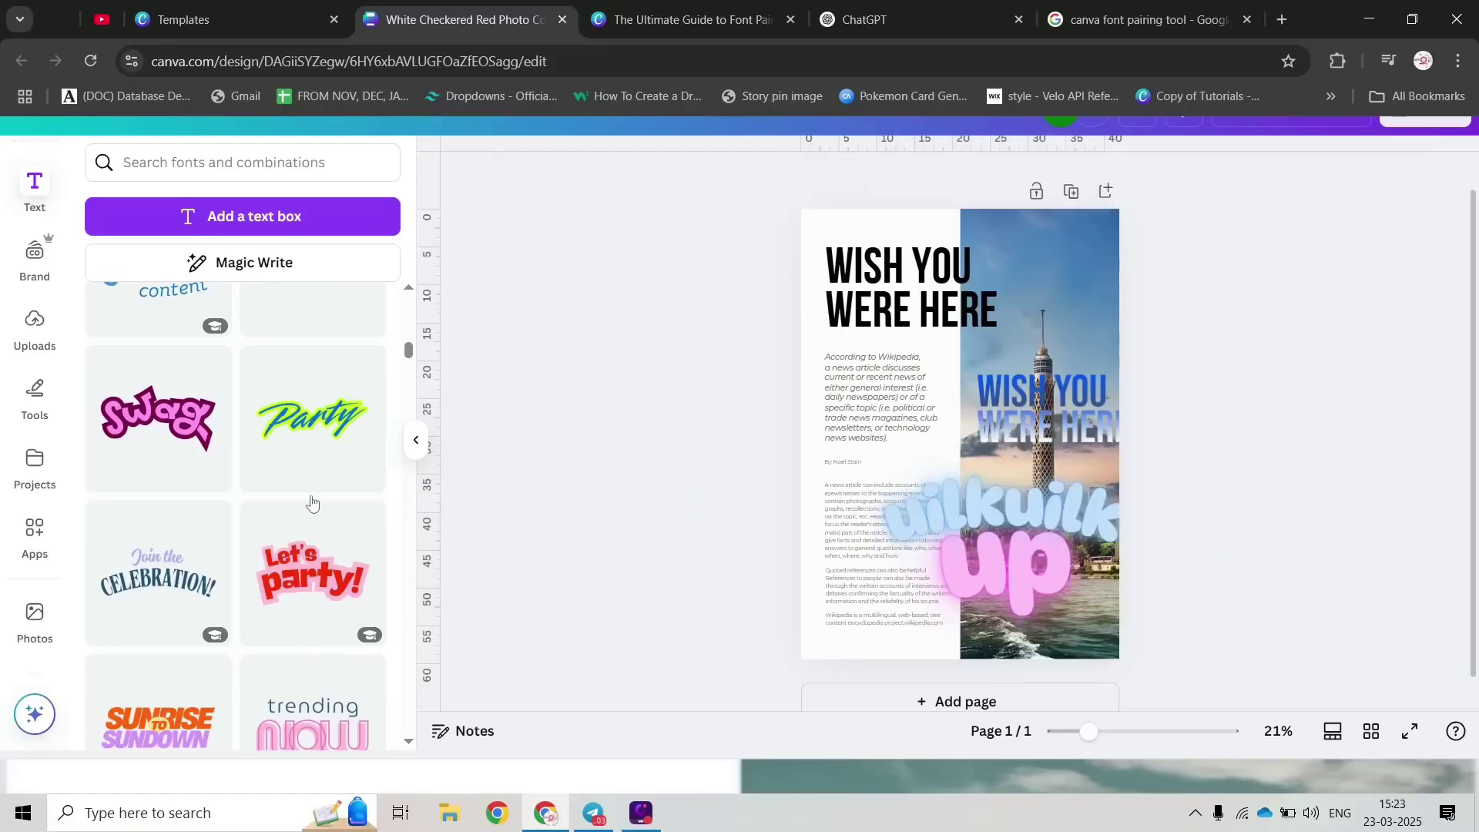
Step: Move the edited font combination off the poster page and deselect it
scroll(406, 502, "down", 5)
left_click_drag(1007, 528, 1256, 428)
left_click(665, 369)
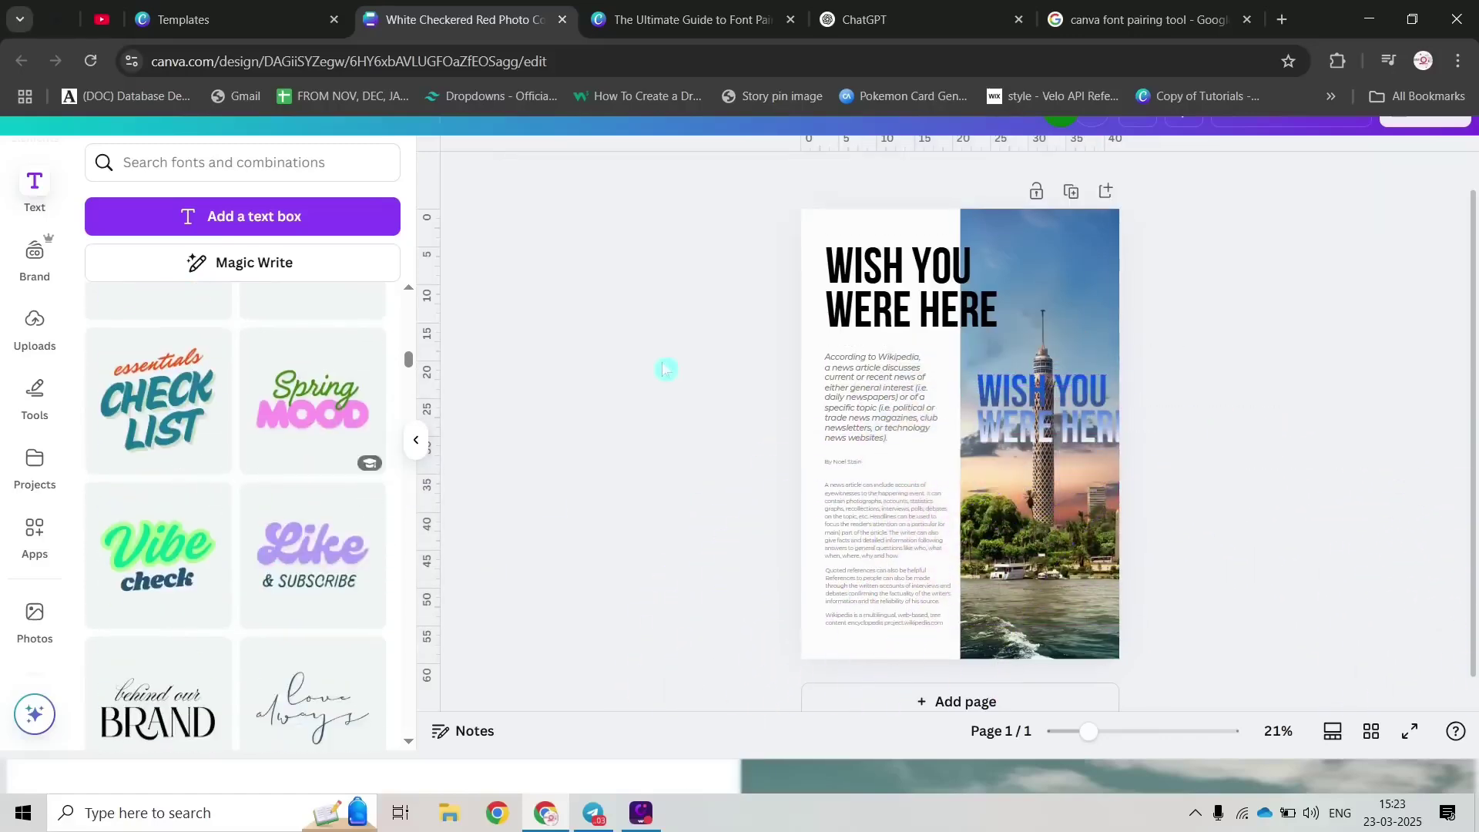